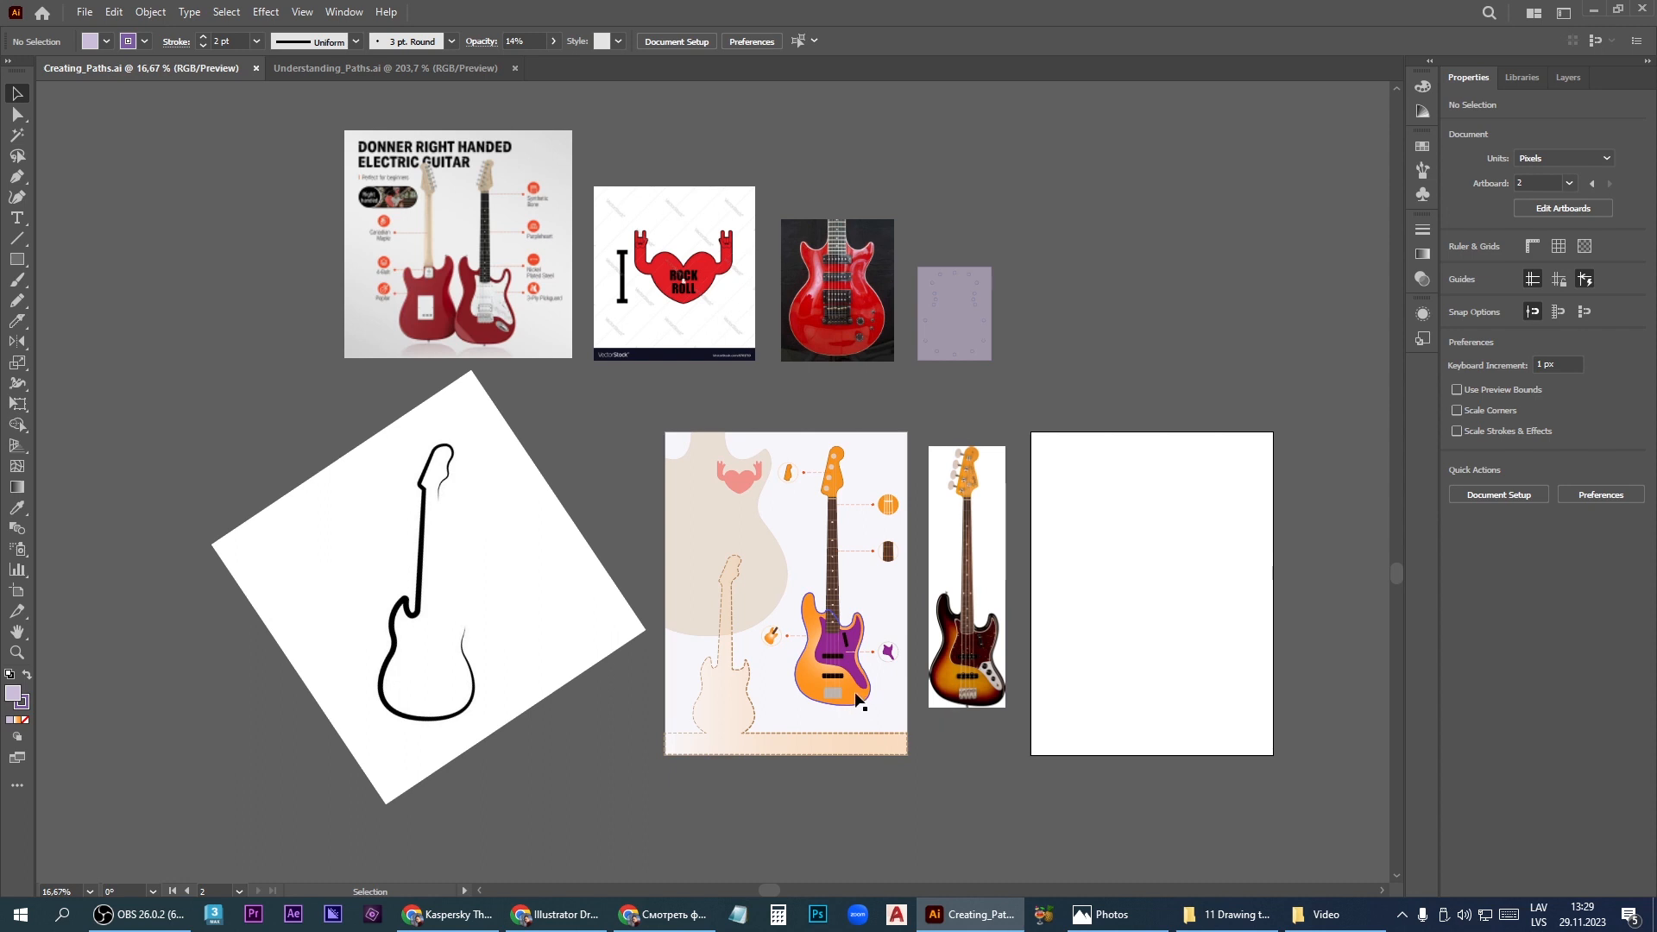
Move the sunburst bass photo and the rotated guitar outline sketch side by side onto the blank artboard
drag(976, 673, 1209, 672)
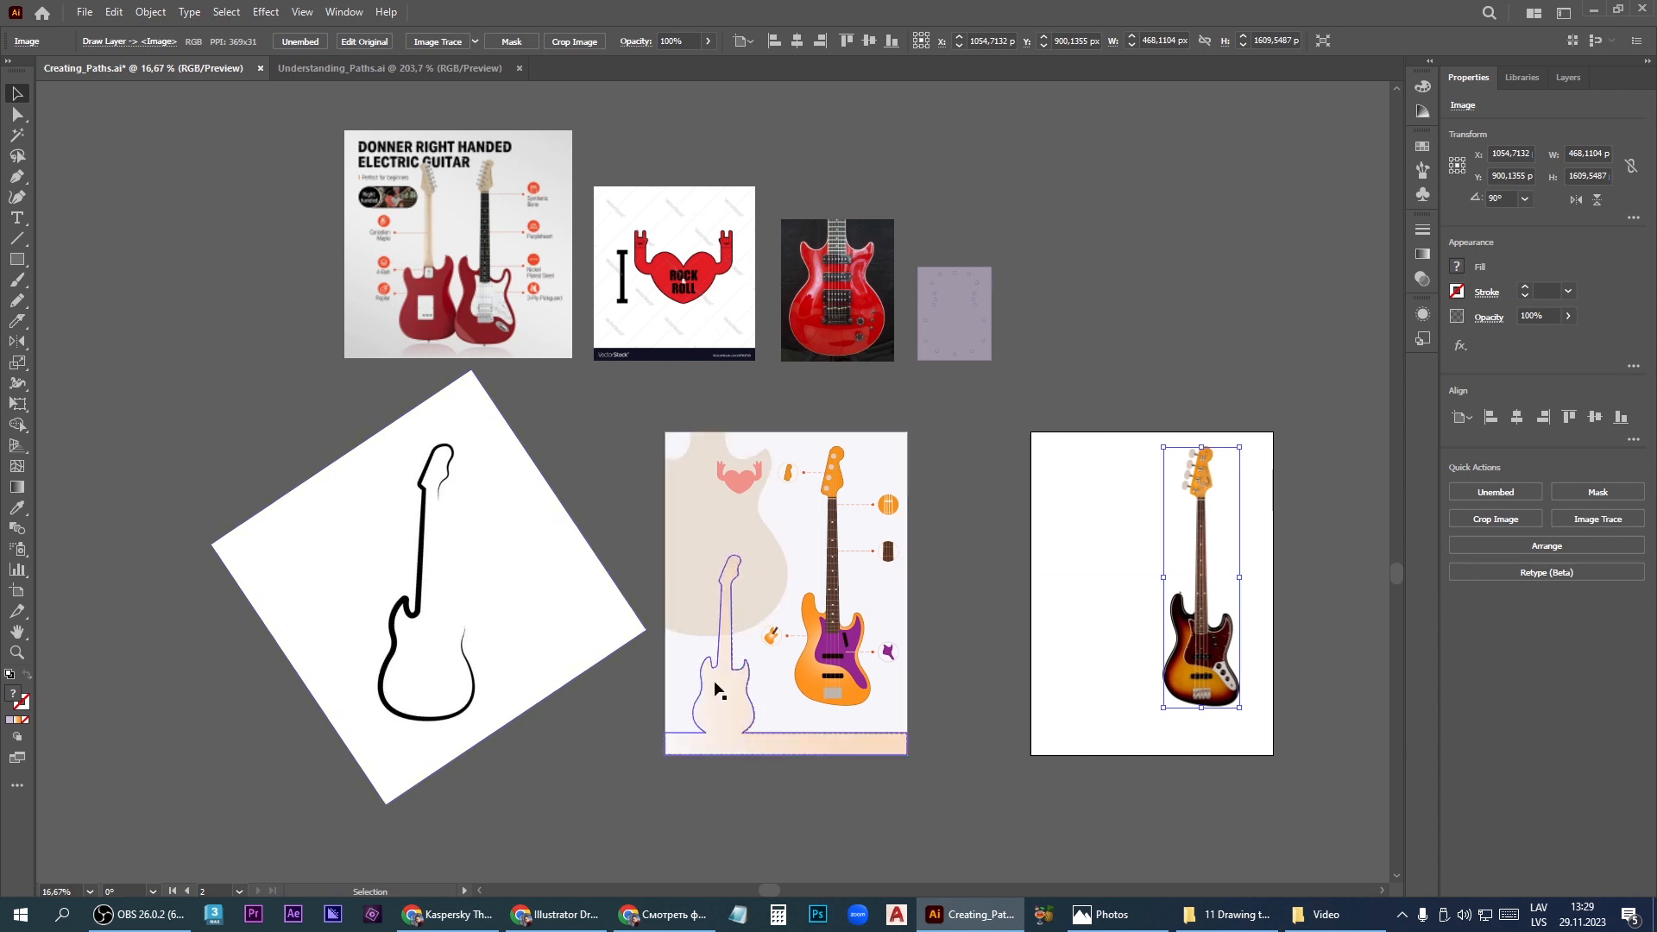
drag(428, 690, 1115, 693)
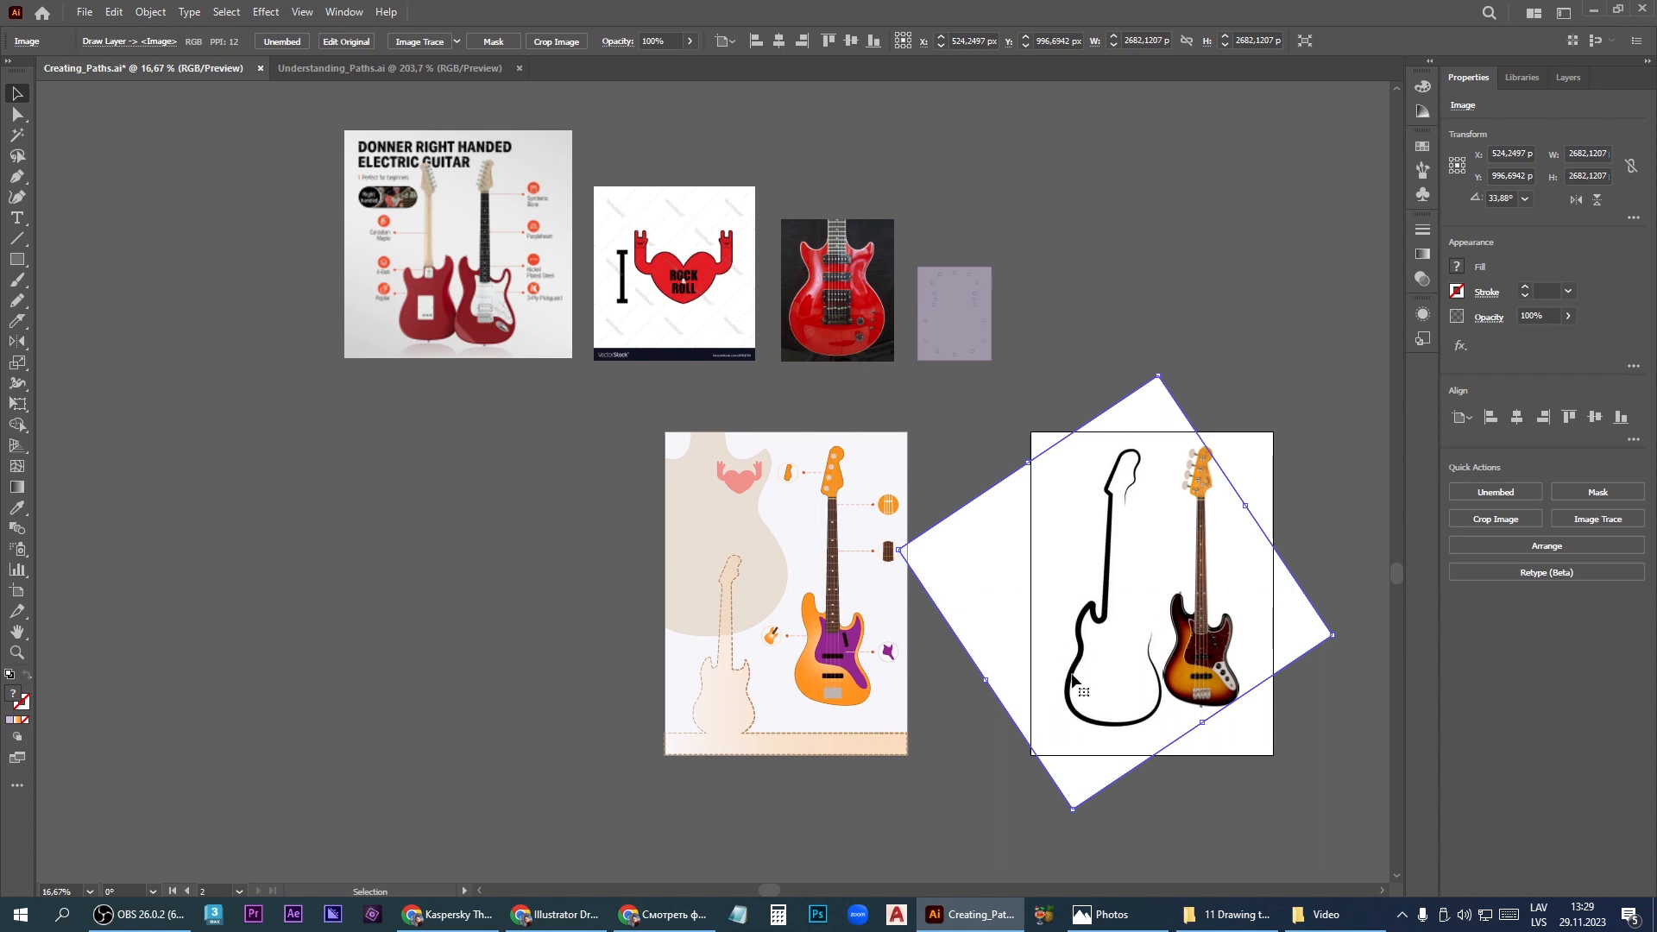
drag(1070, 682, 1057, 684)
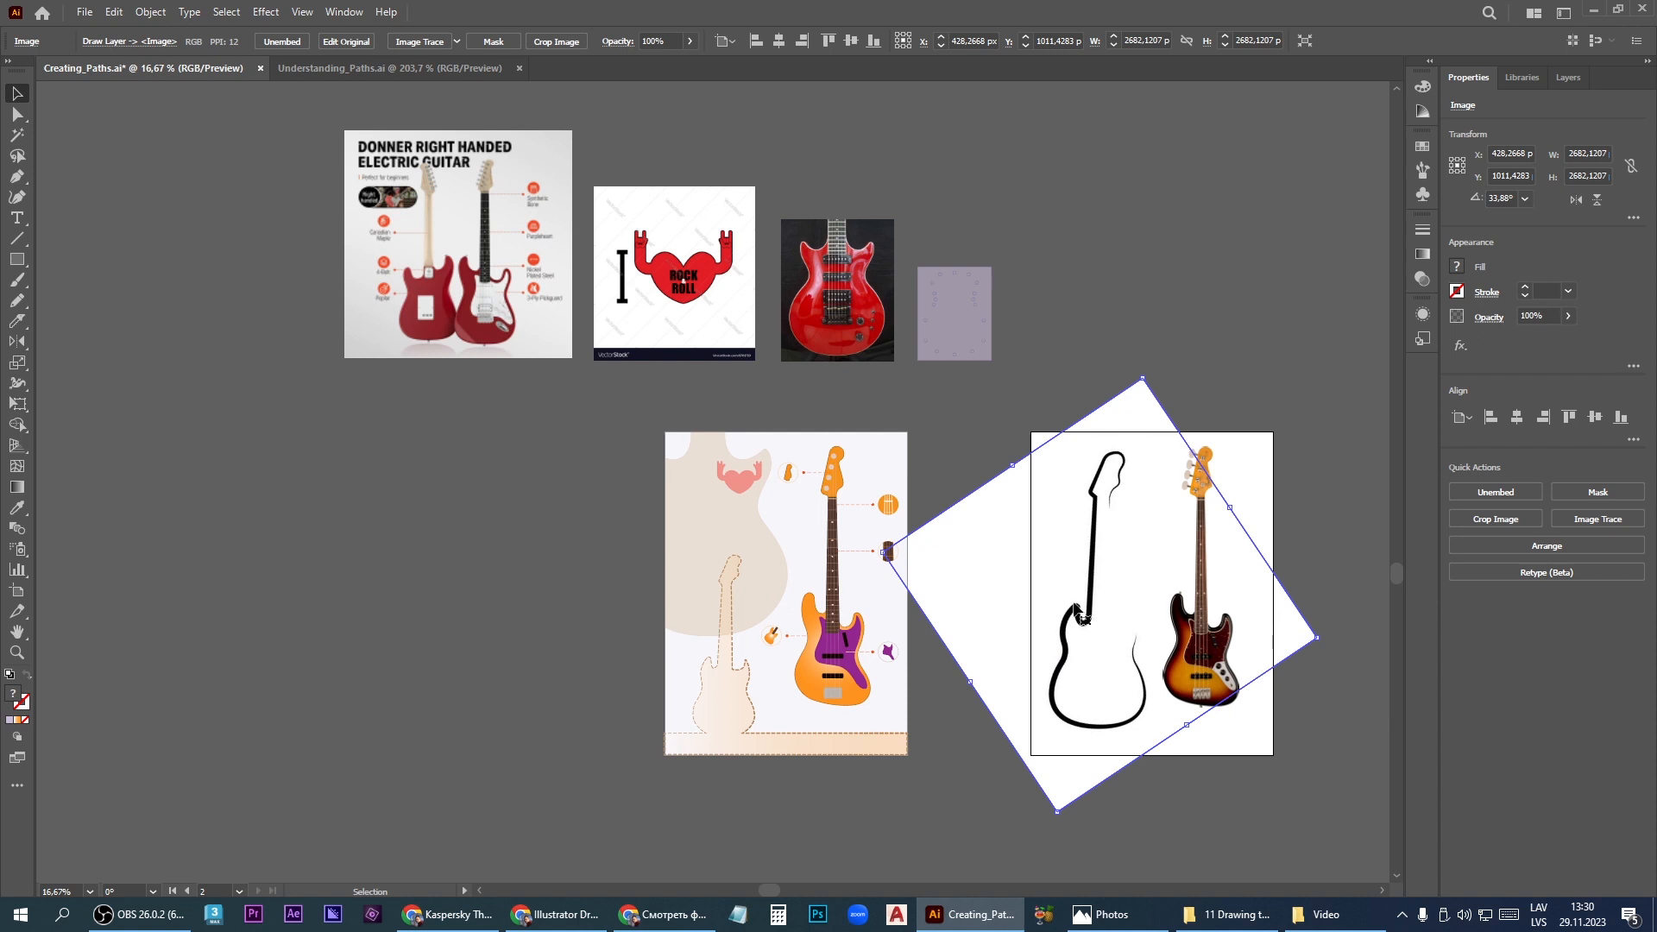
Start a Curvature tool path on the purple practice template, from the top centre circle through the next three circles clockwise
click(22, 204)
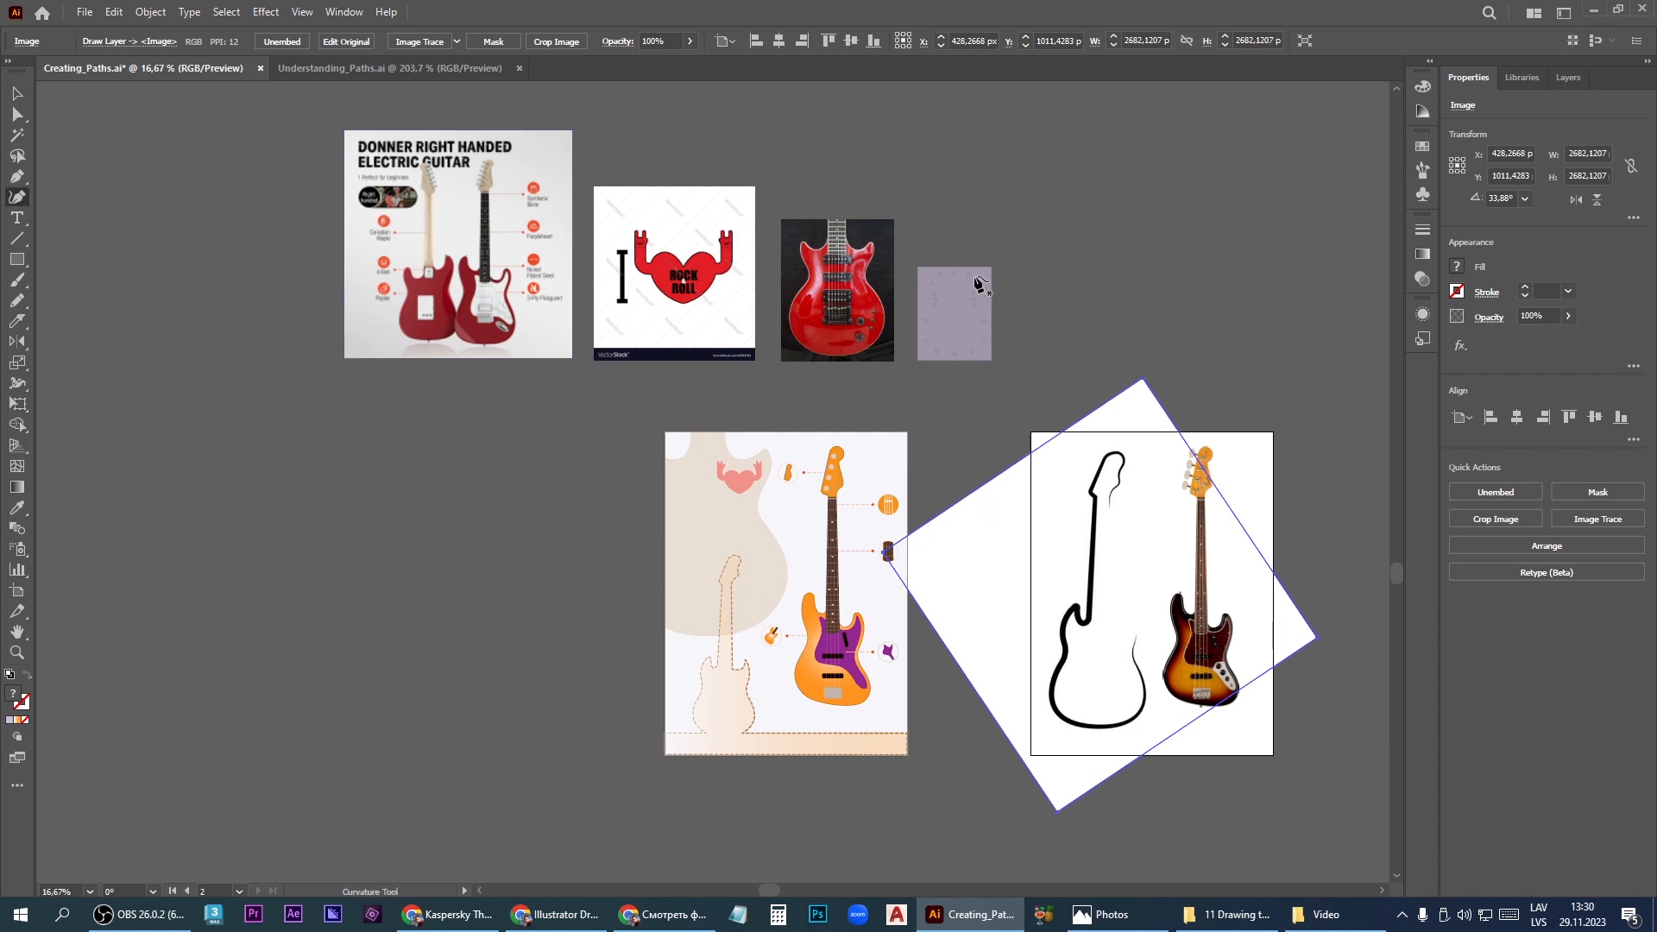
scroll(977, 289, up, 5)
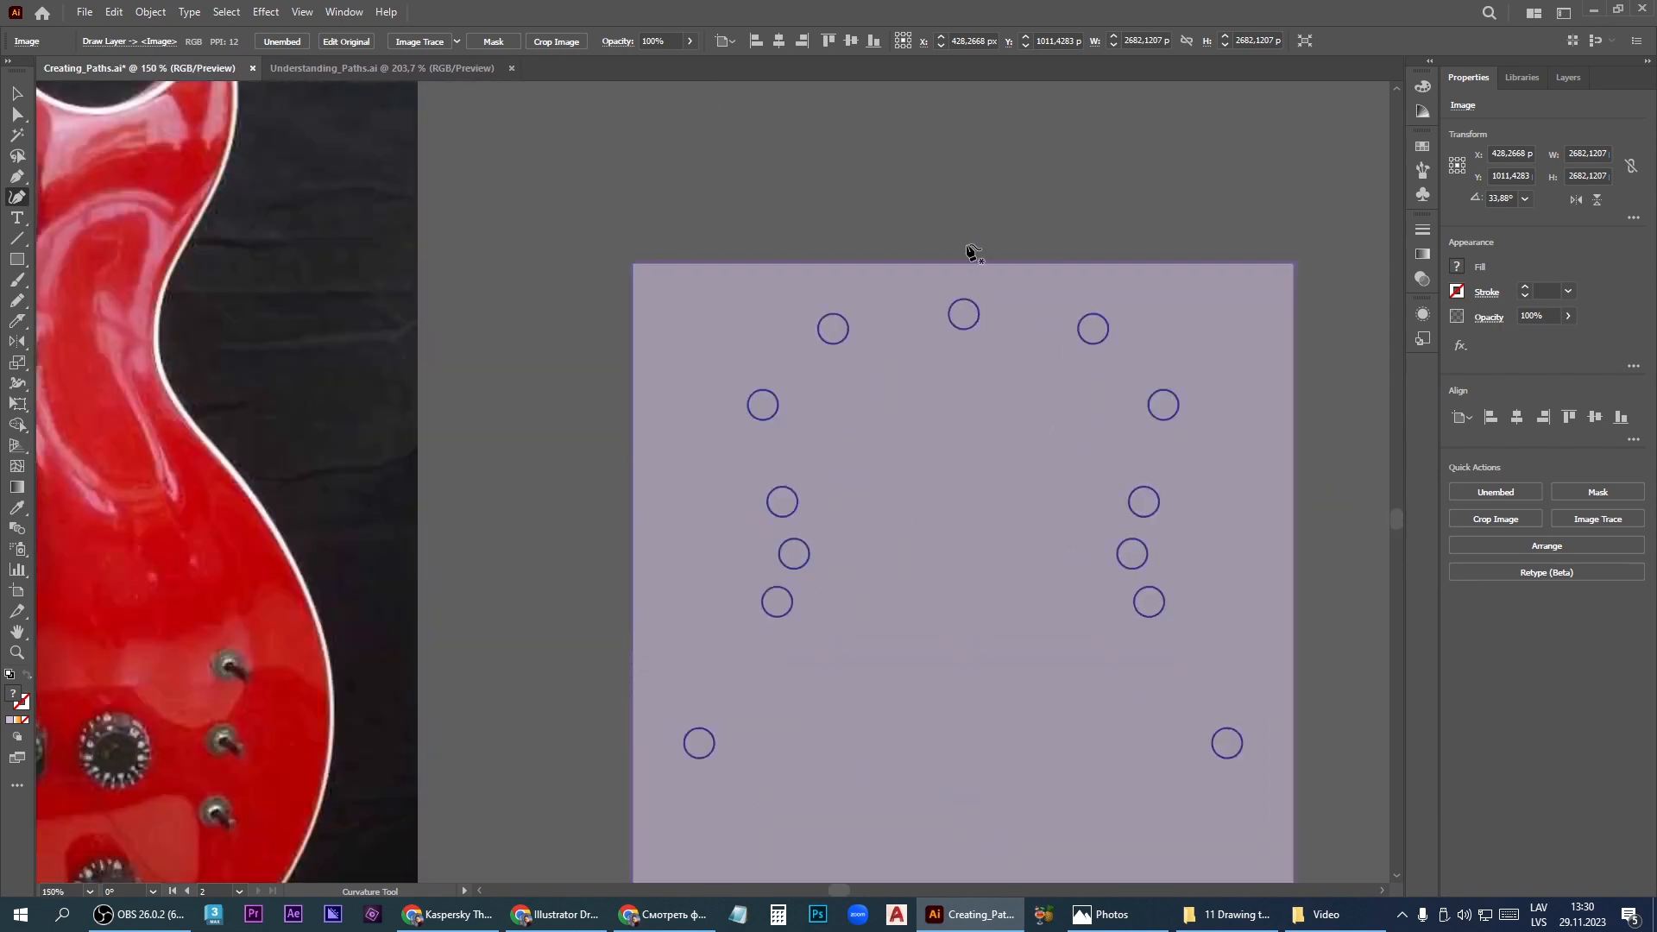
scroll(972, 252, down, 2)
scroll(950, 233, up, 1)
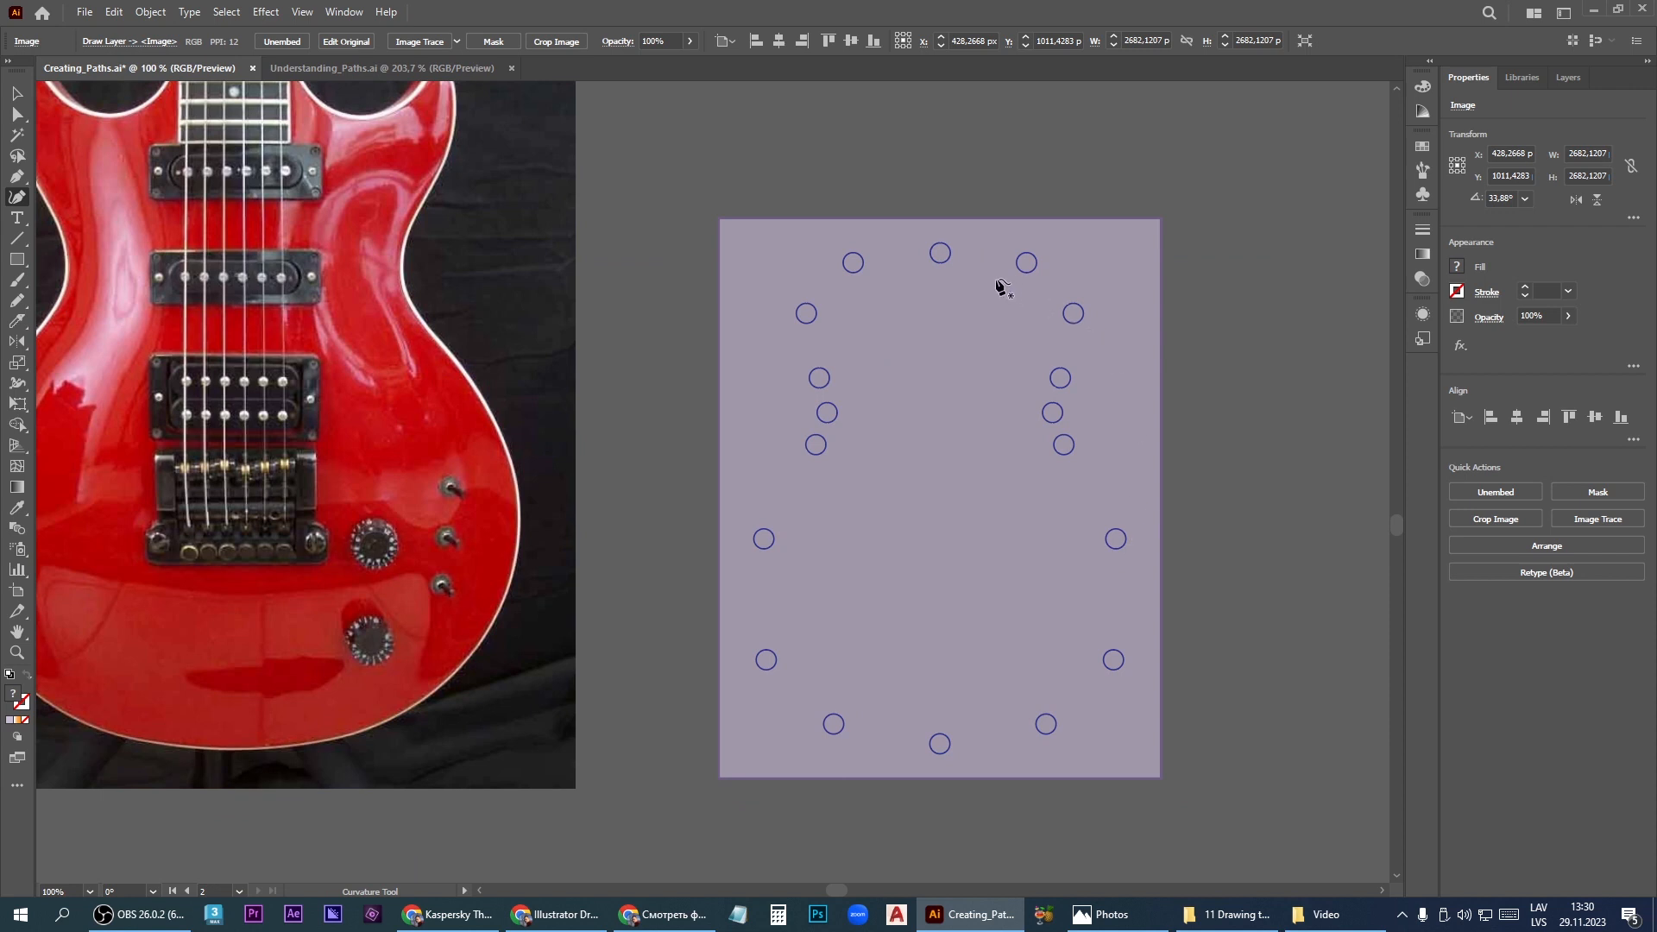
click(940, 253)
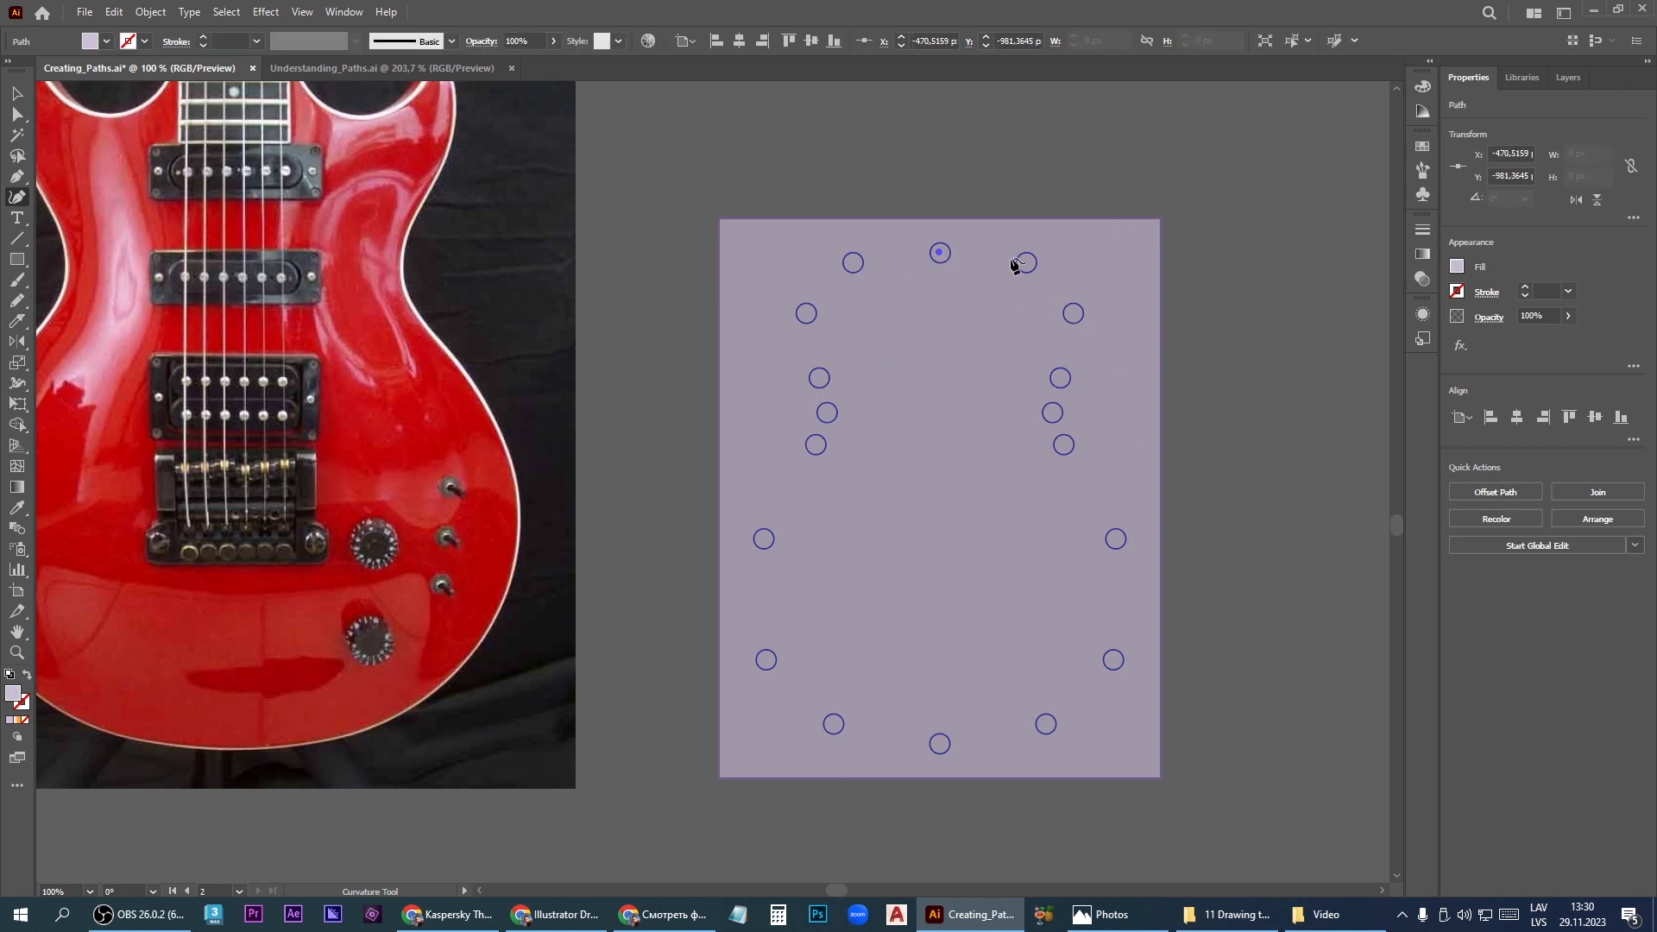
click(1027, 262)
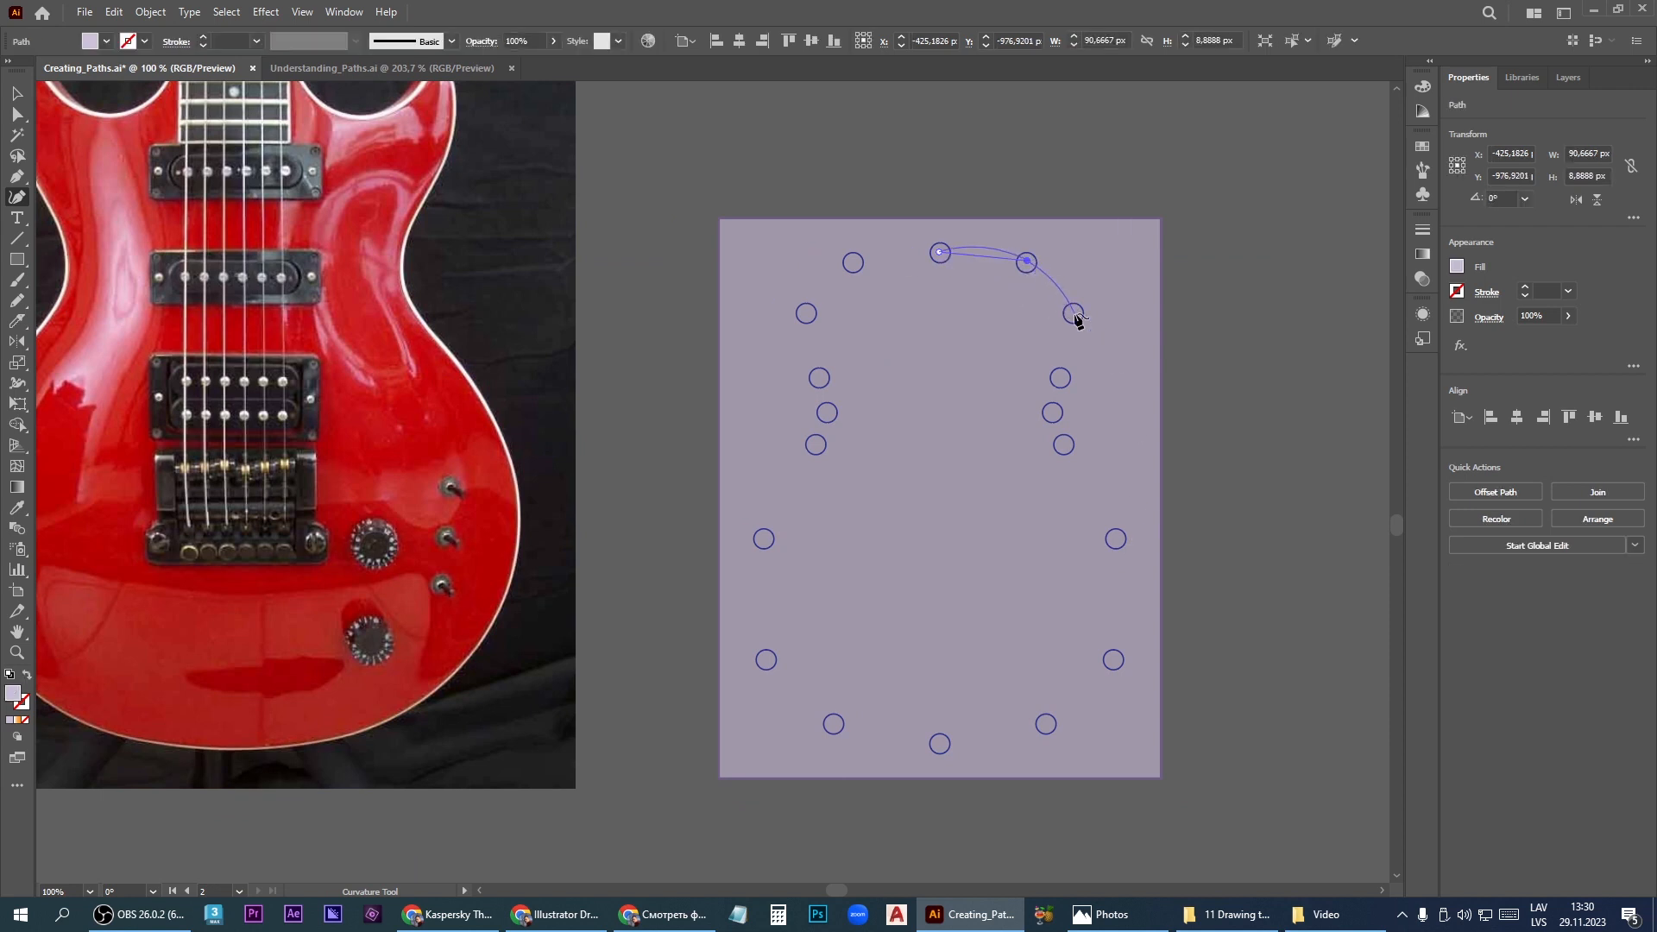
click(1074, 314)
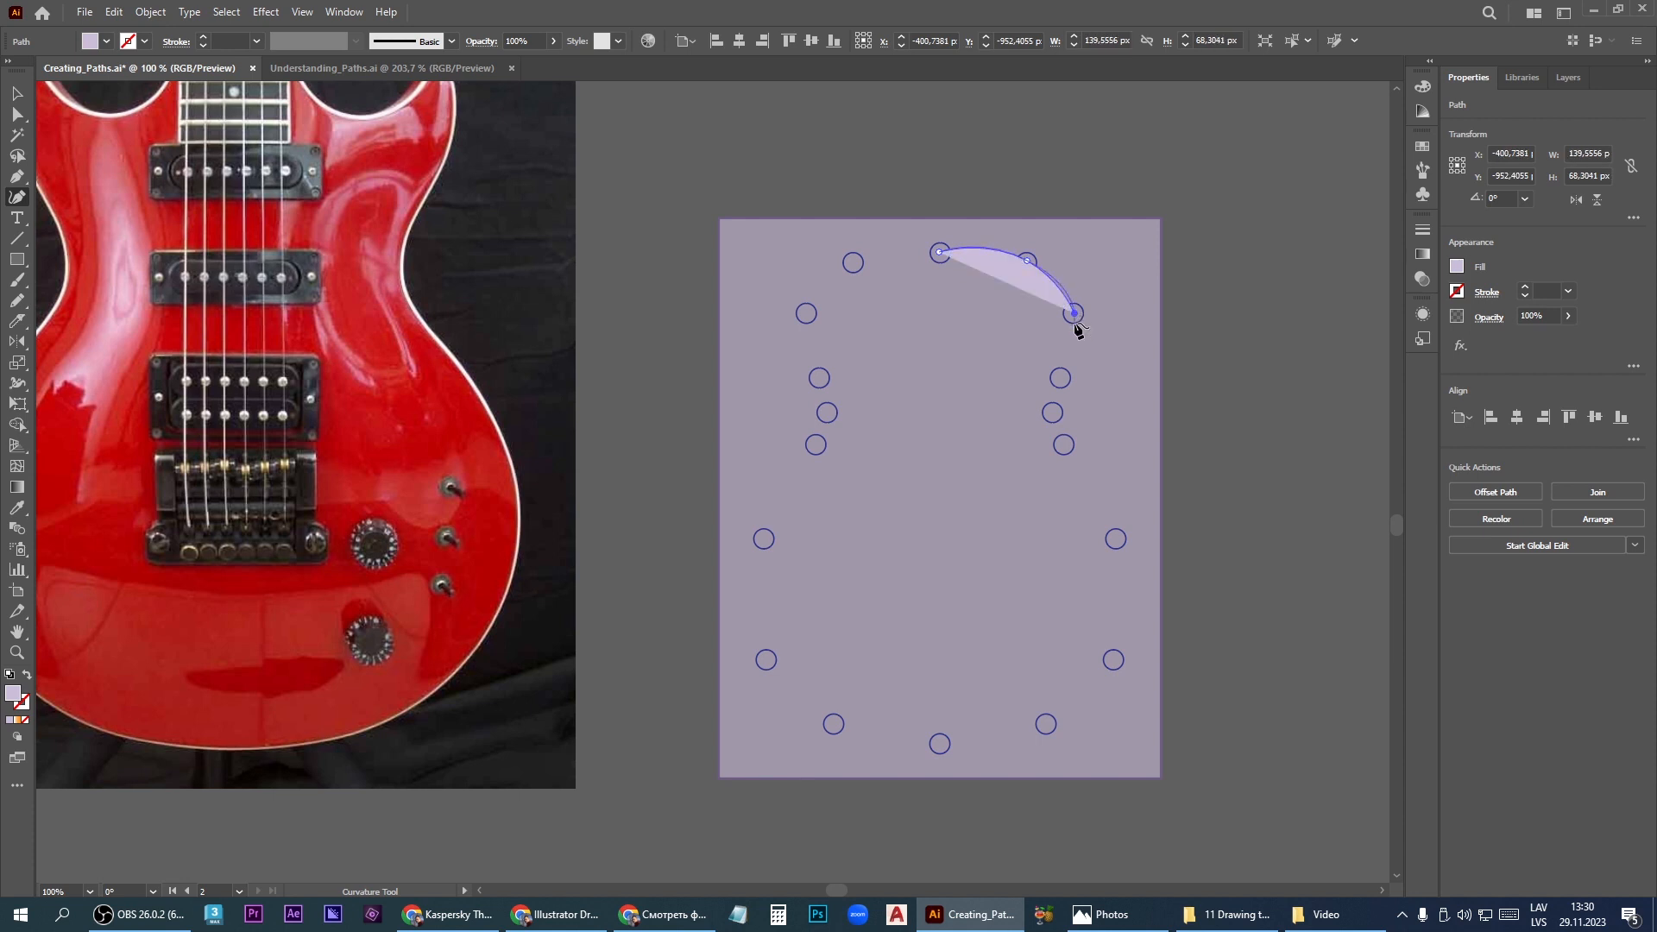
click(1061, 379)
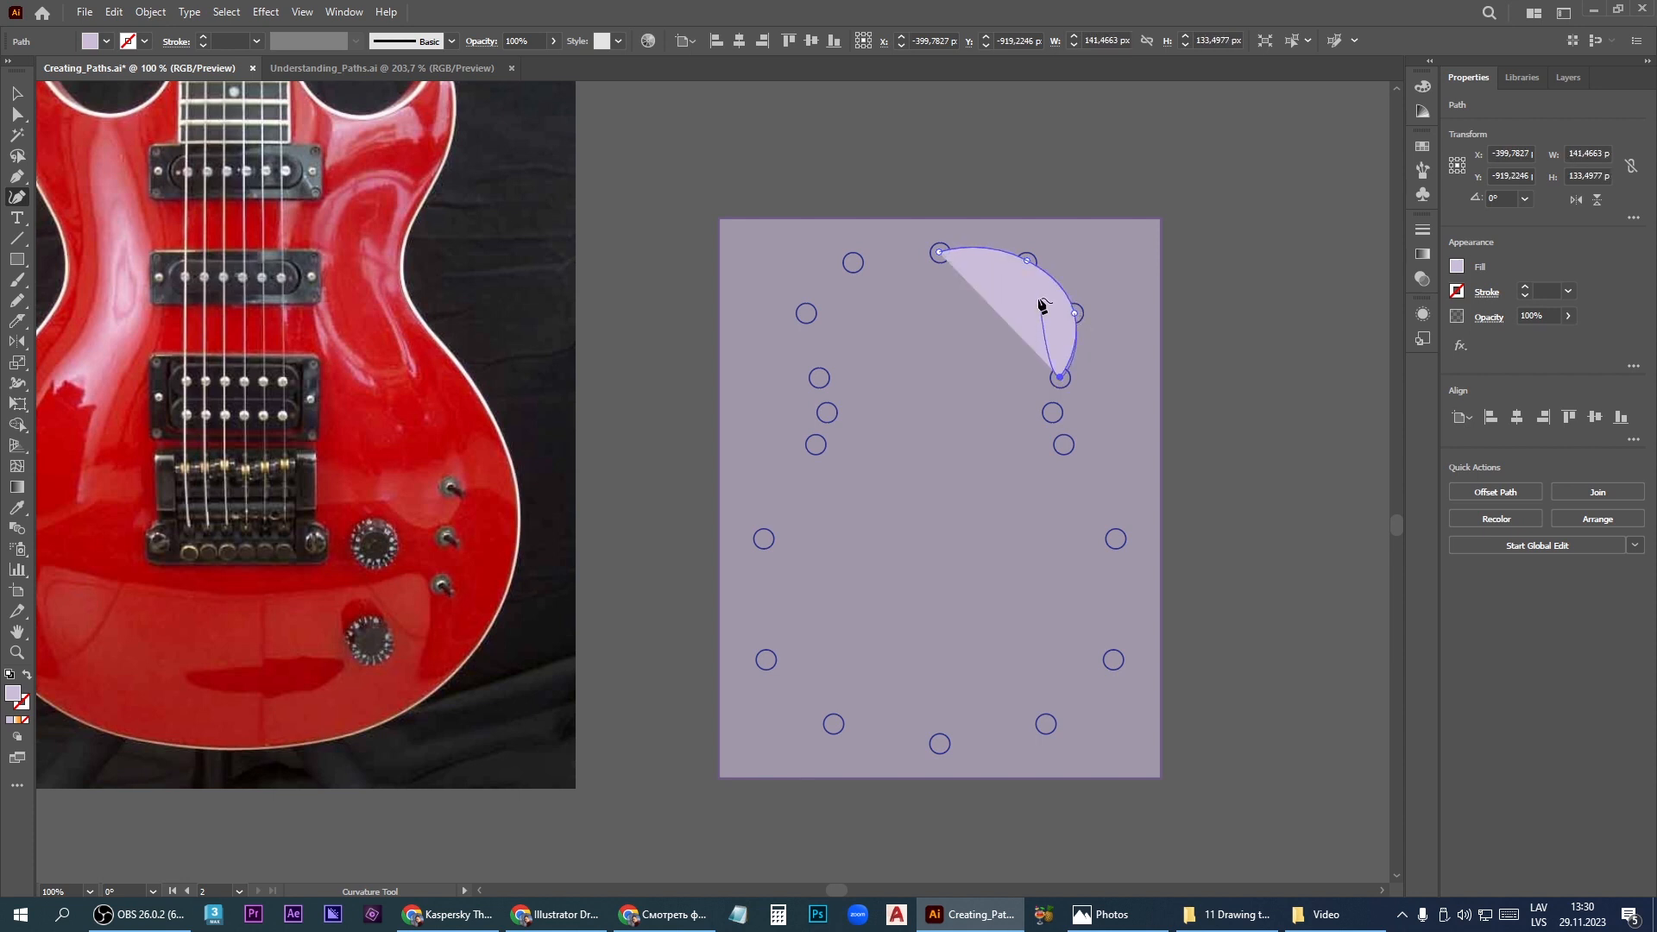
Set the path's fill to None and continue it through the right-side circles, around the waist to the lower right curve
click(1457, 268)
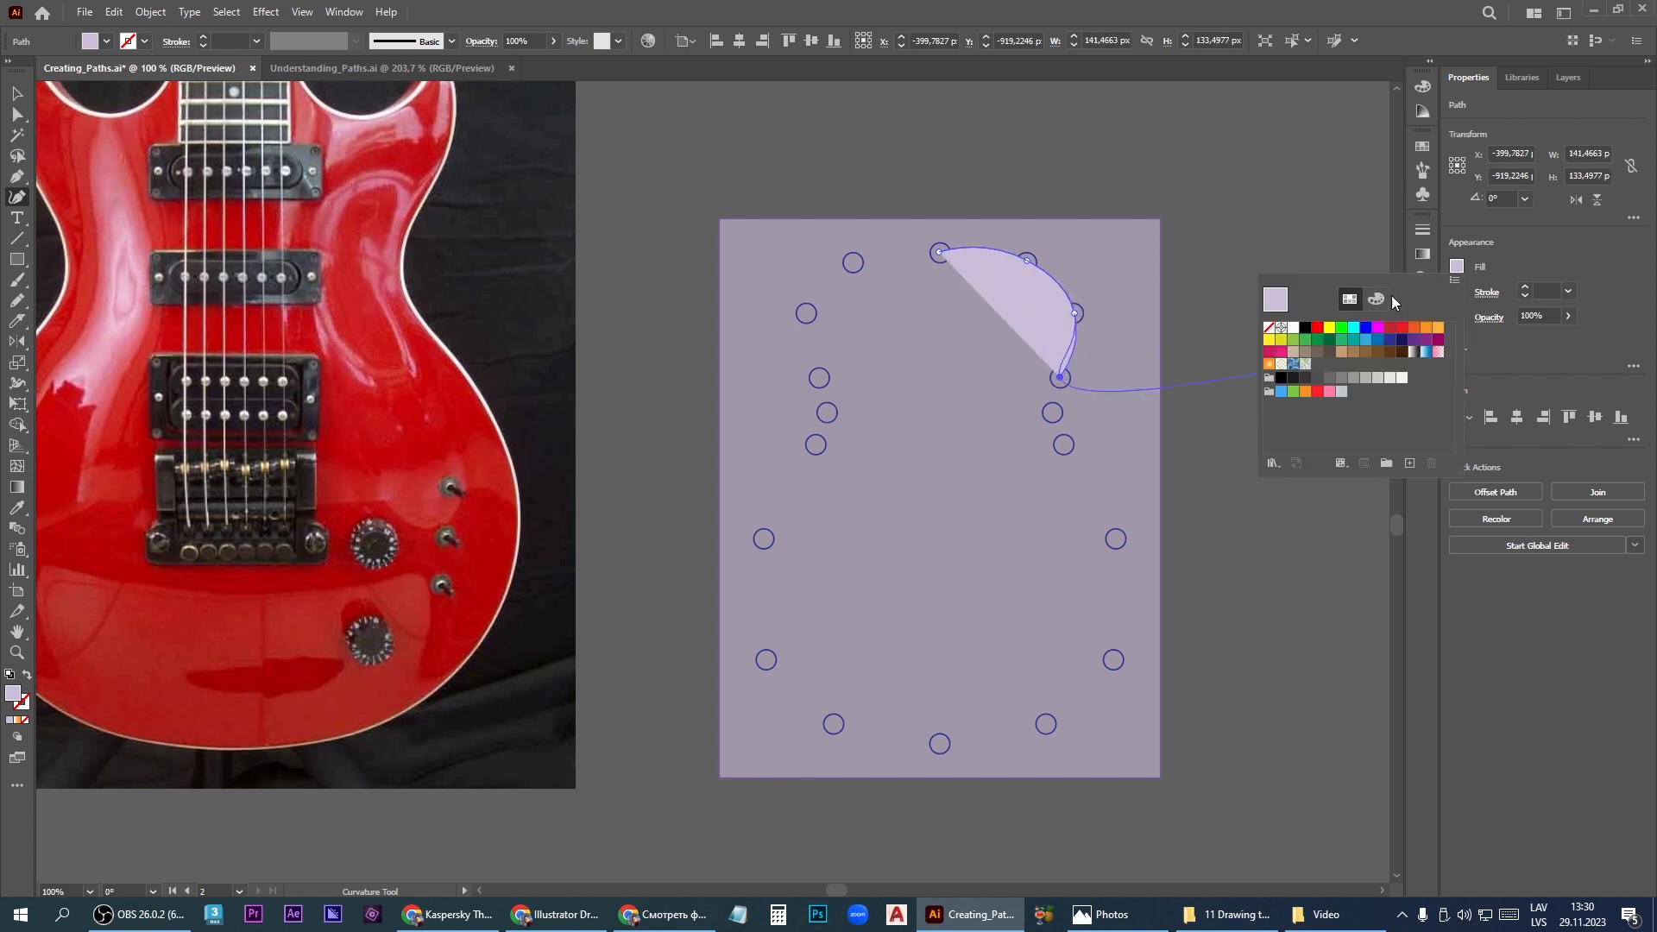
click(1268, 329)
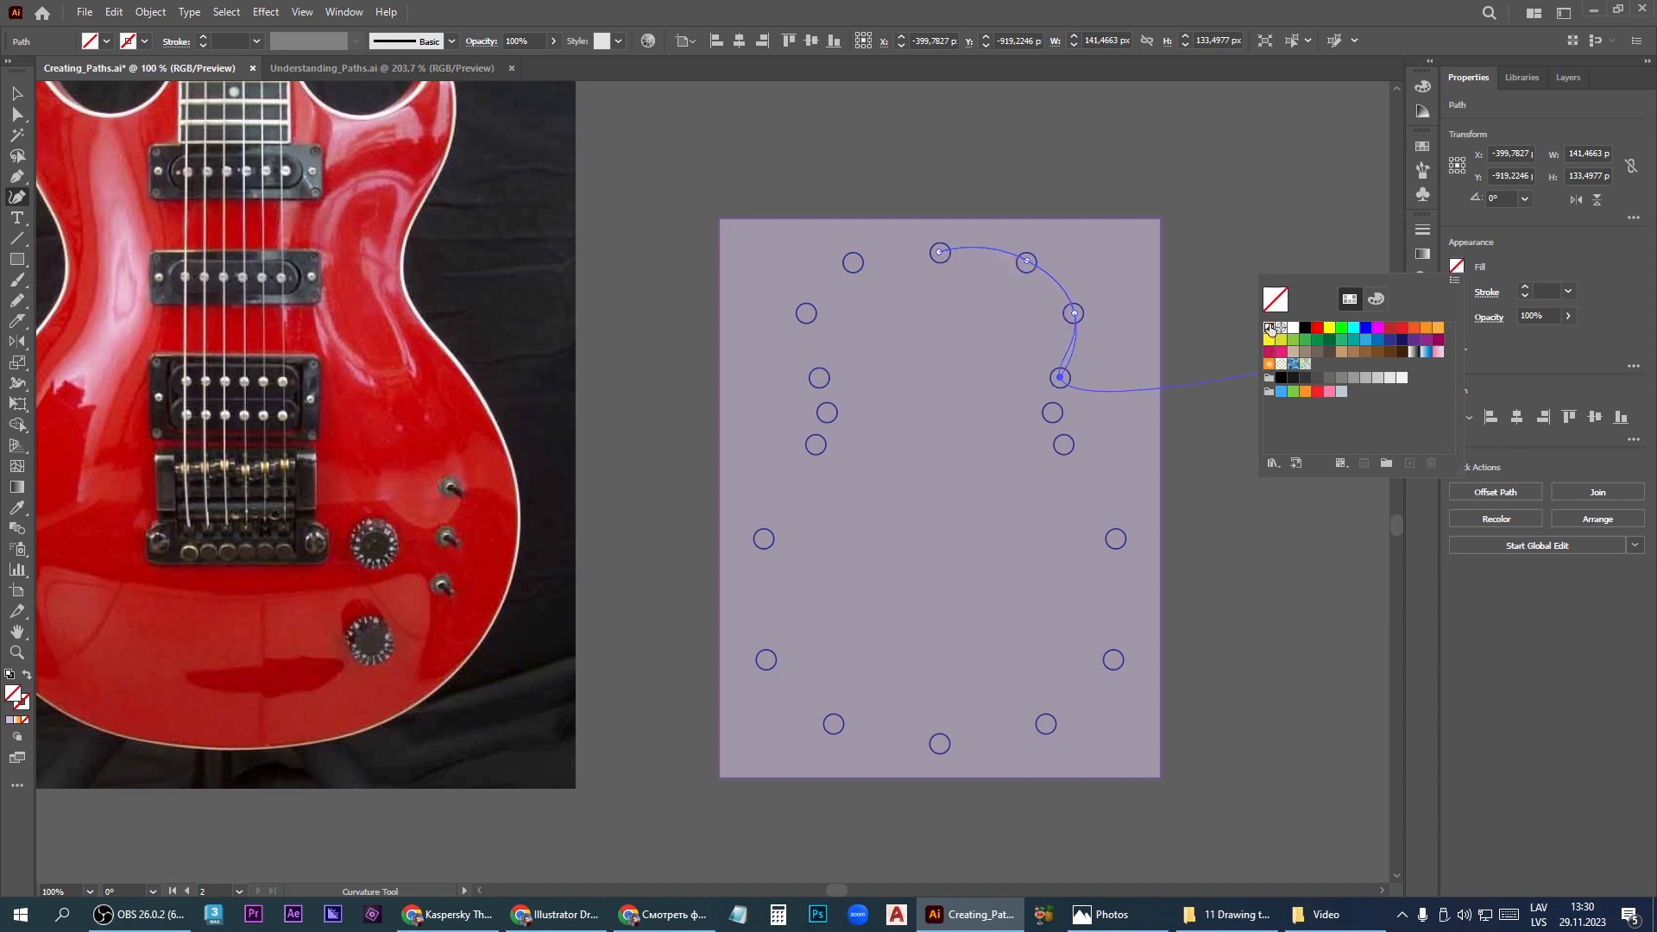
click(1052, 412)
click(1053, 412)
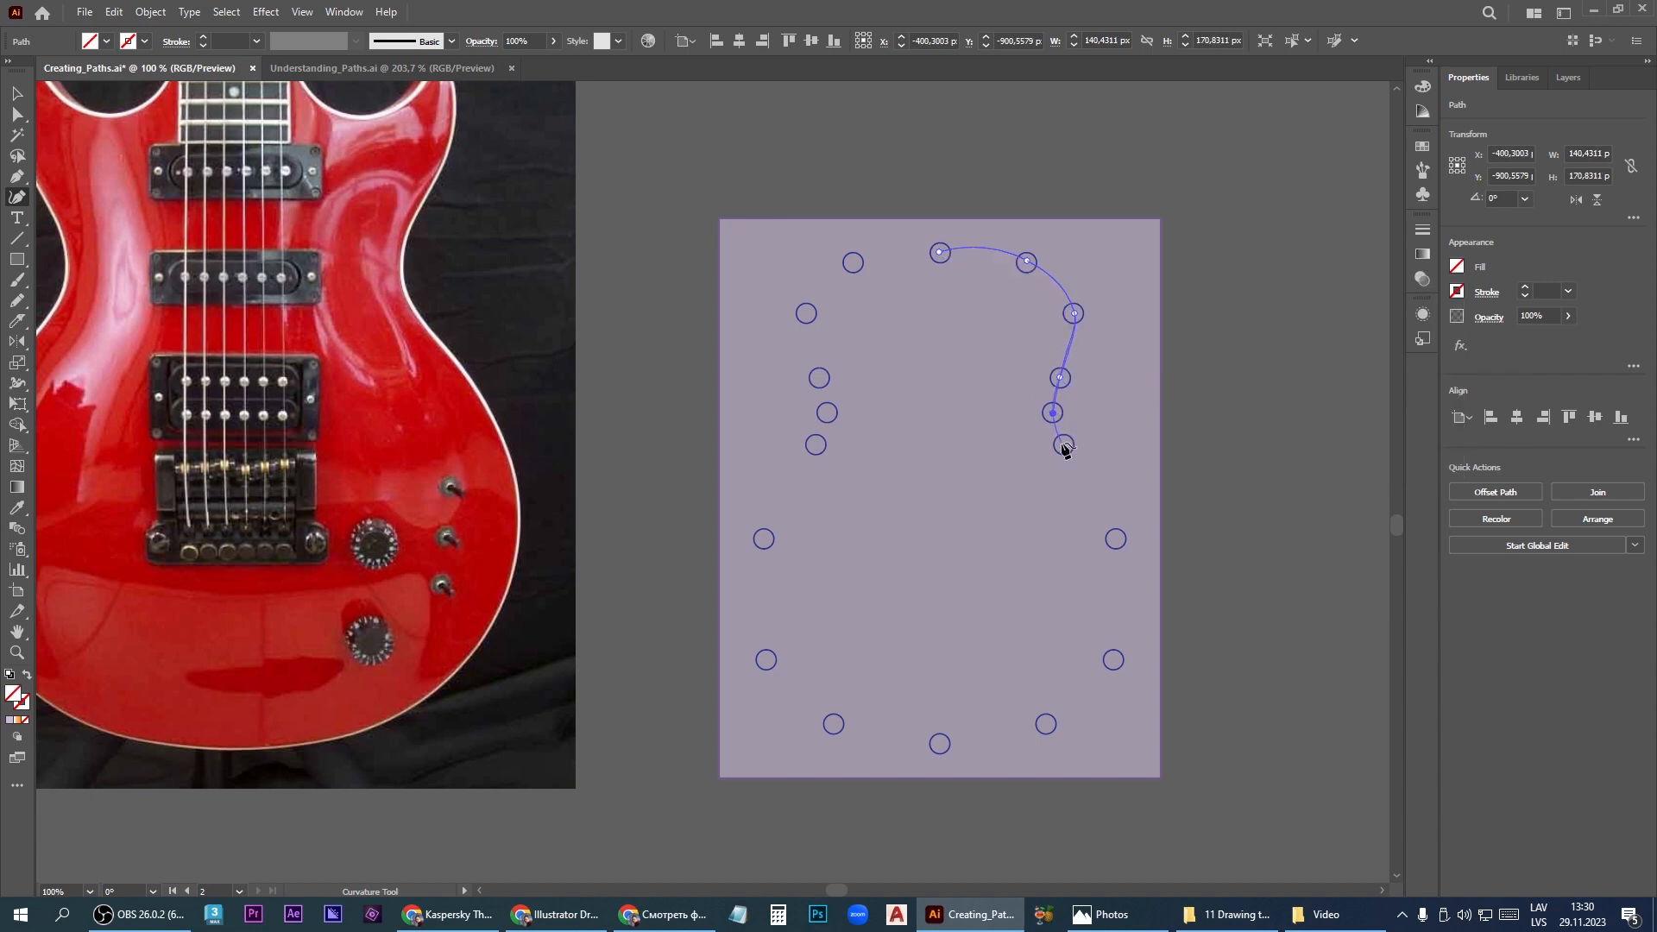
click(1063, 445)
click(1116, 539)
click(1115, 660)
click(1052, 724)
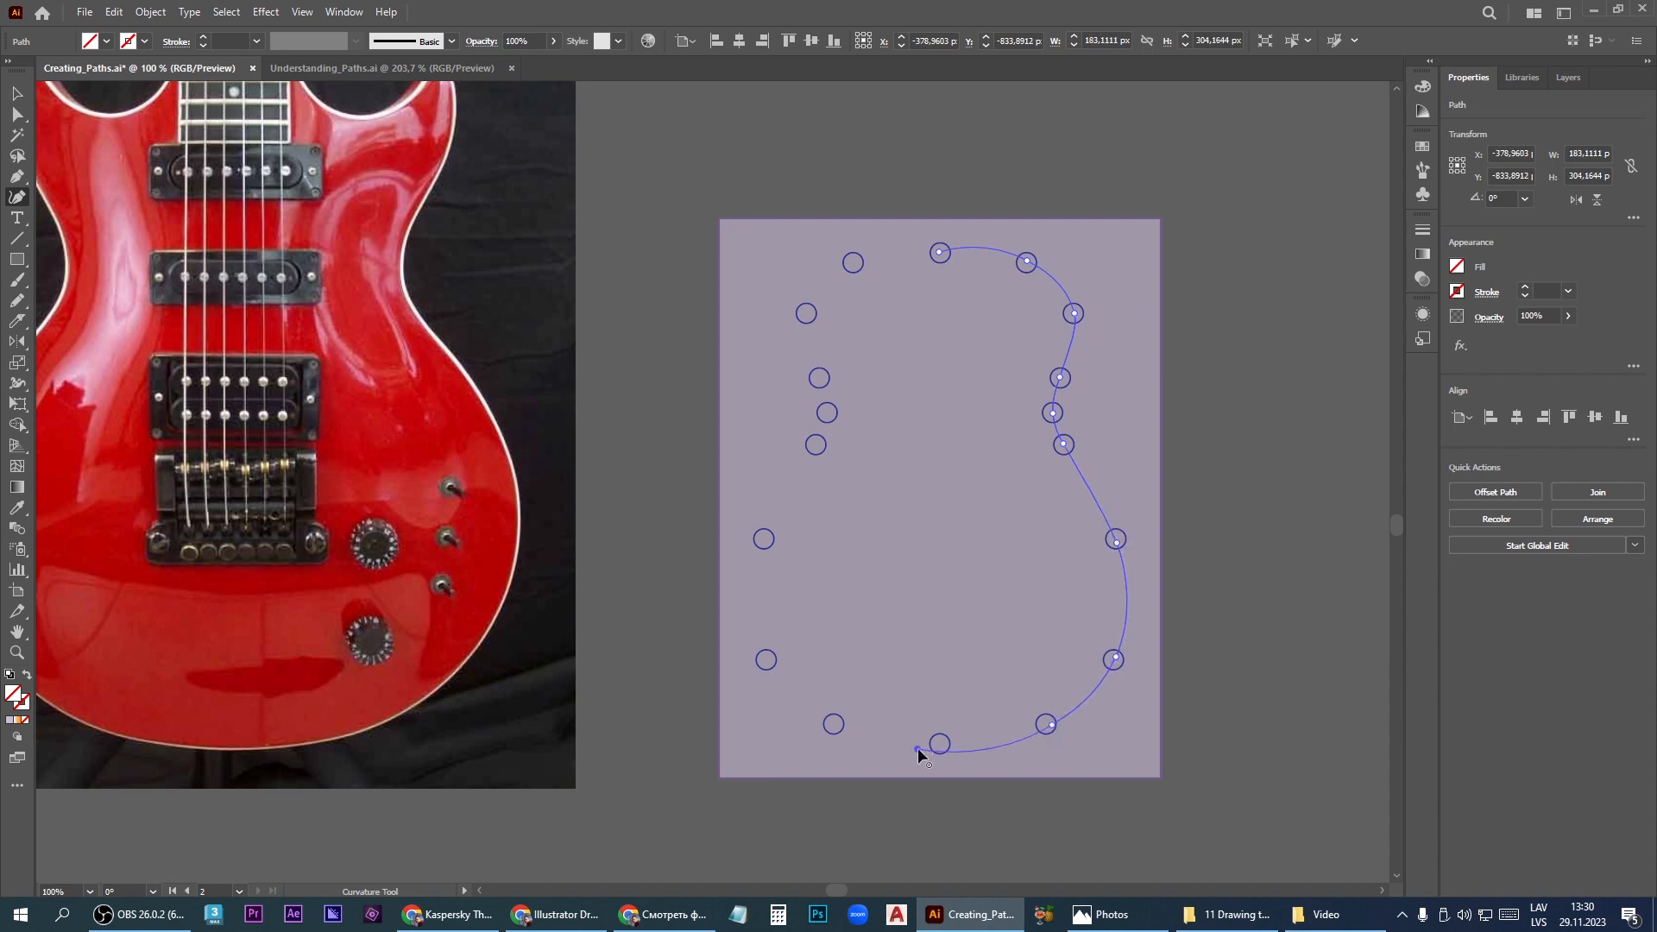
Continue the body outline through the bottom circles and up the left side to the lower waist circle, centring the bottom point in its circle
click(917, 748)
click(834, 727)
mouse_move(924, 758)
mouse_down()
mouse_move(955, 736)
mouse_move(935, 599)
mouse_move(921, 625)
mouse_move(940, 747)
mouse_up()
click(765, 659)
click(764, 539)
click(815, 444)
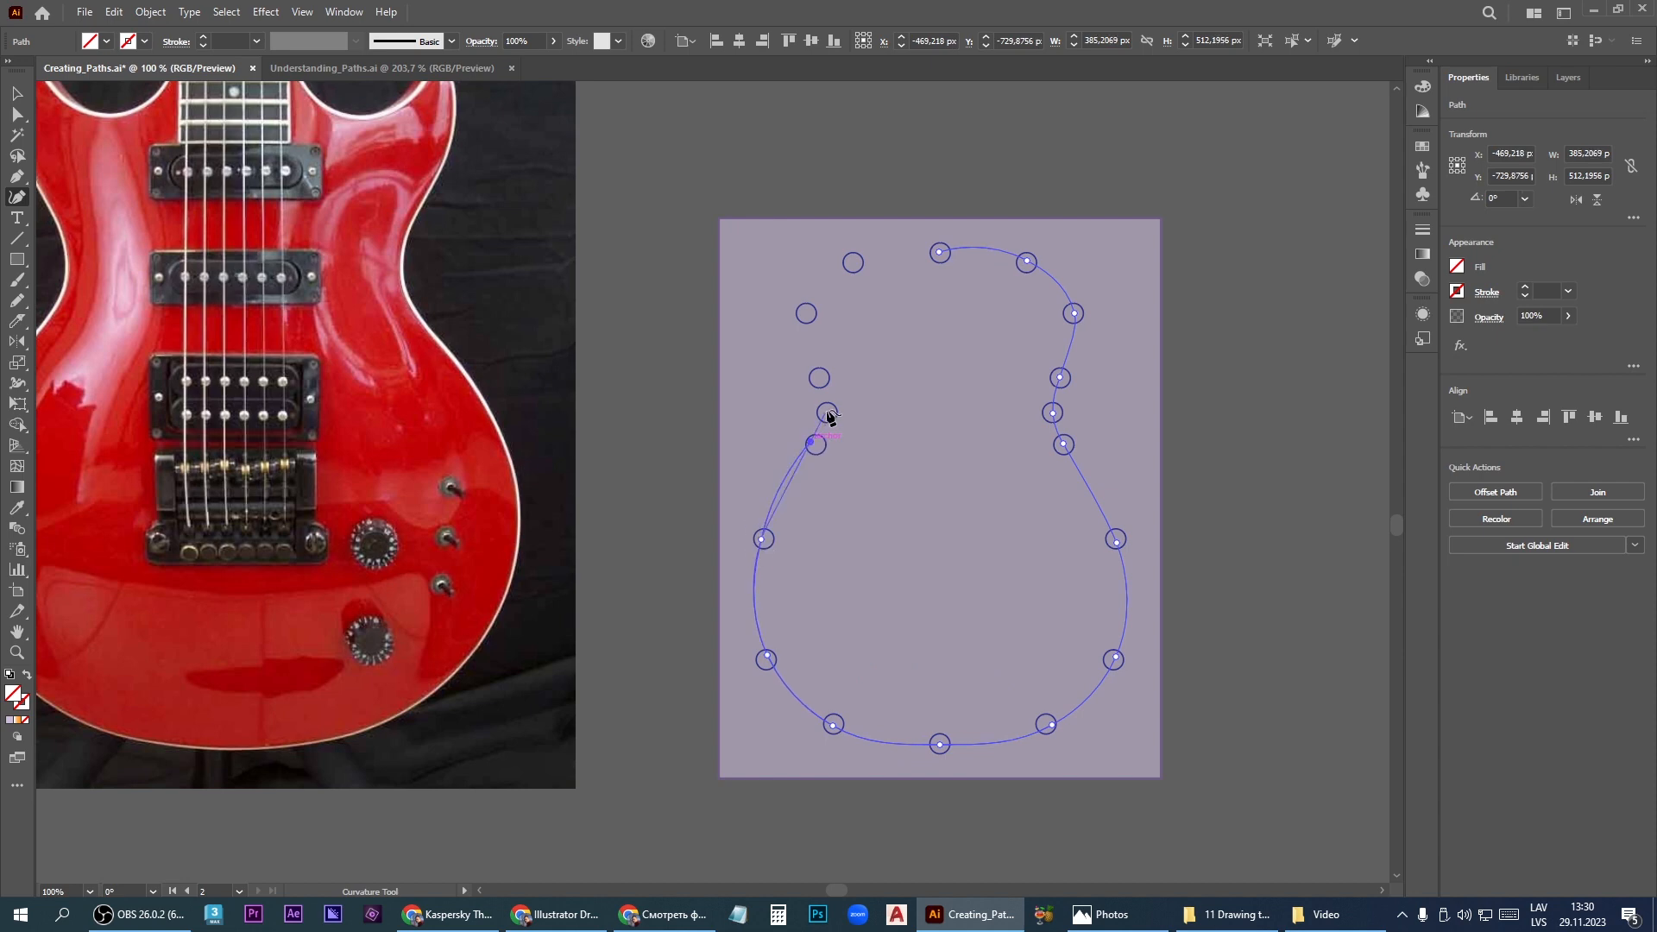
Trace the upper left circles of the template and close the guitar body path at its top centre starting point
click(819, 379)
click(806, 314)
click(852, 261)
click(940, 253)
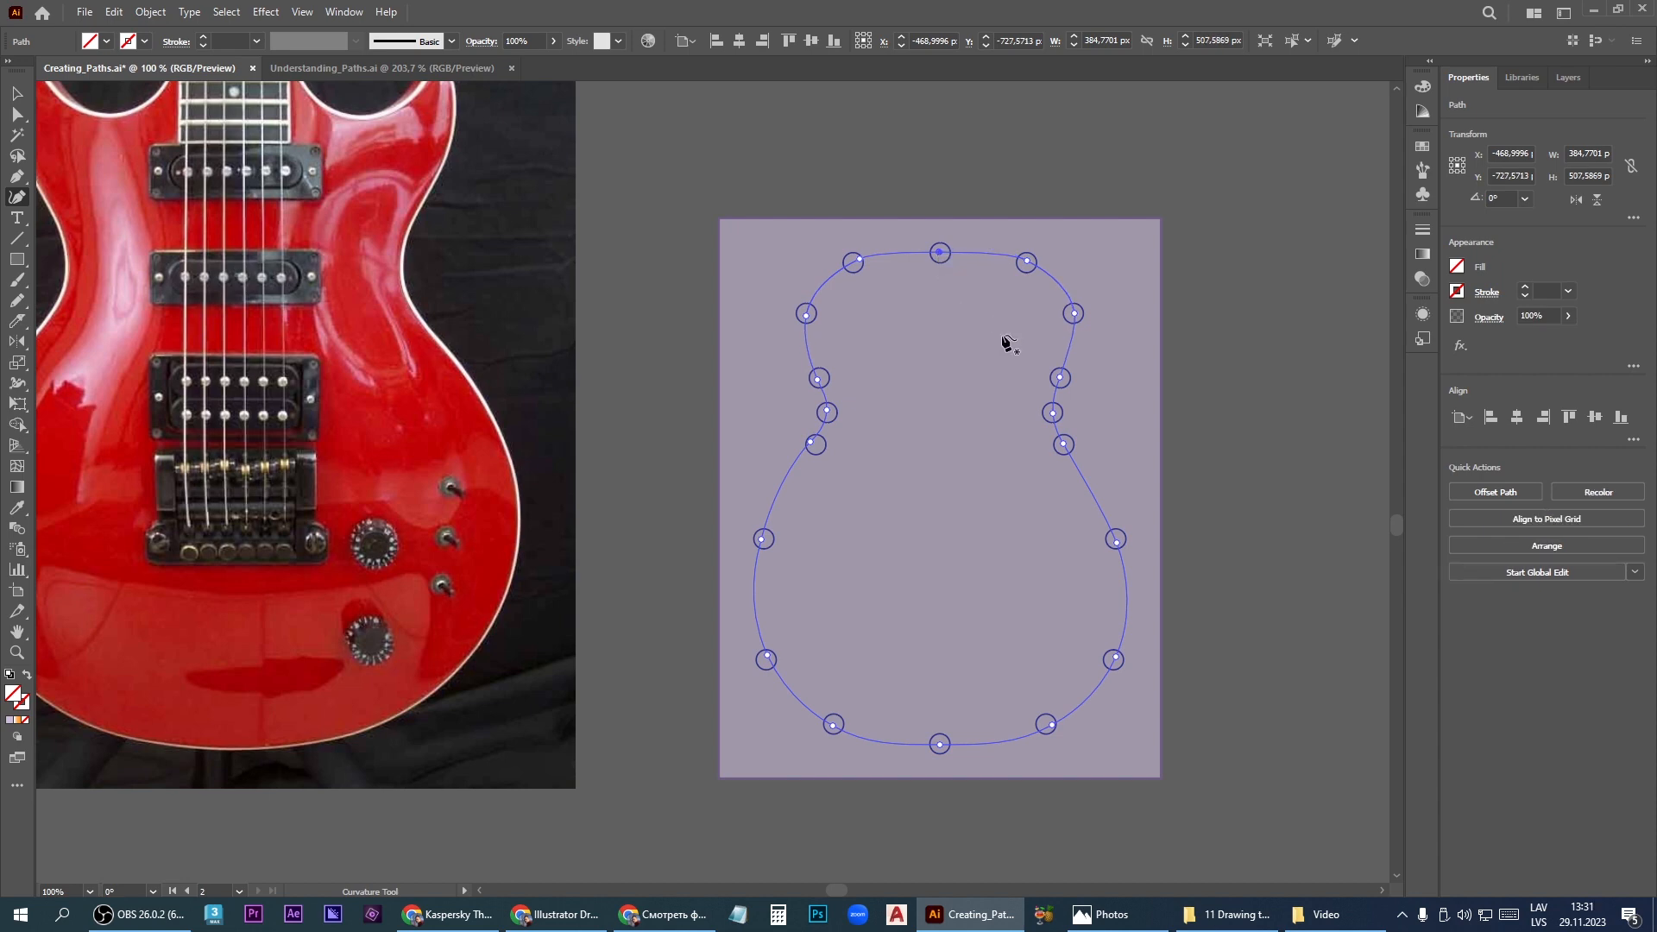
Place the left waist point in its circle and fine-tune the two points below it to sit inside their circles
click(826, 412)
scroll(818, 442, up, 5)
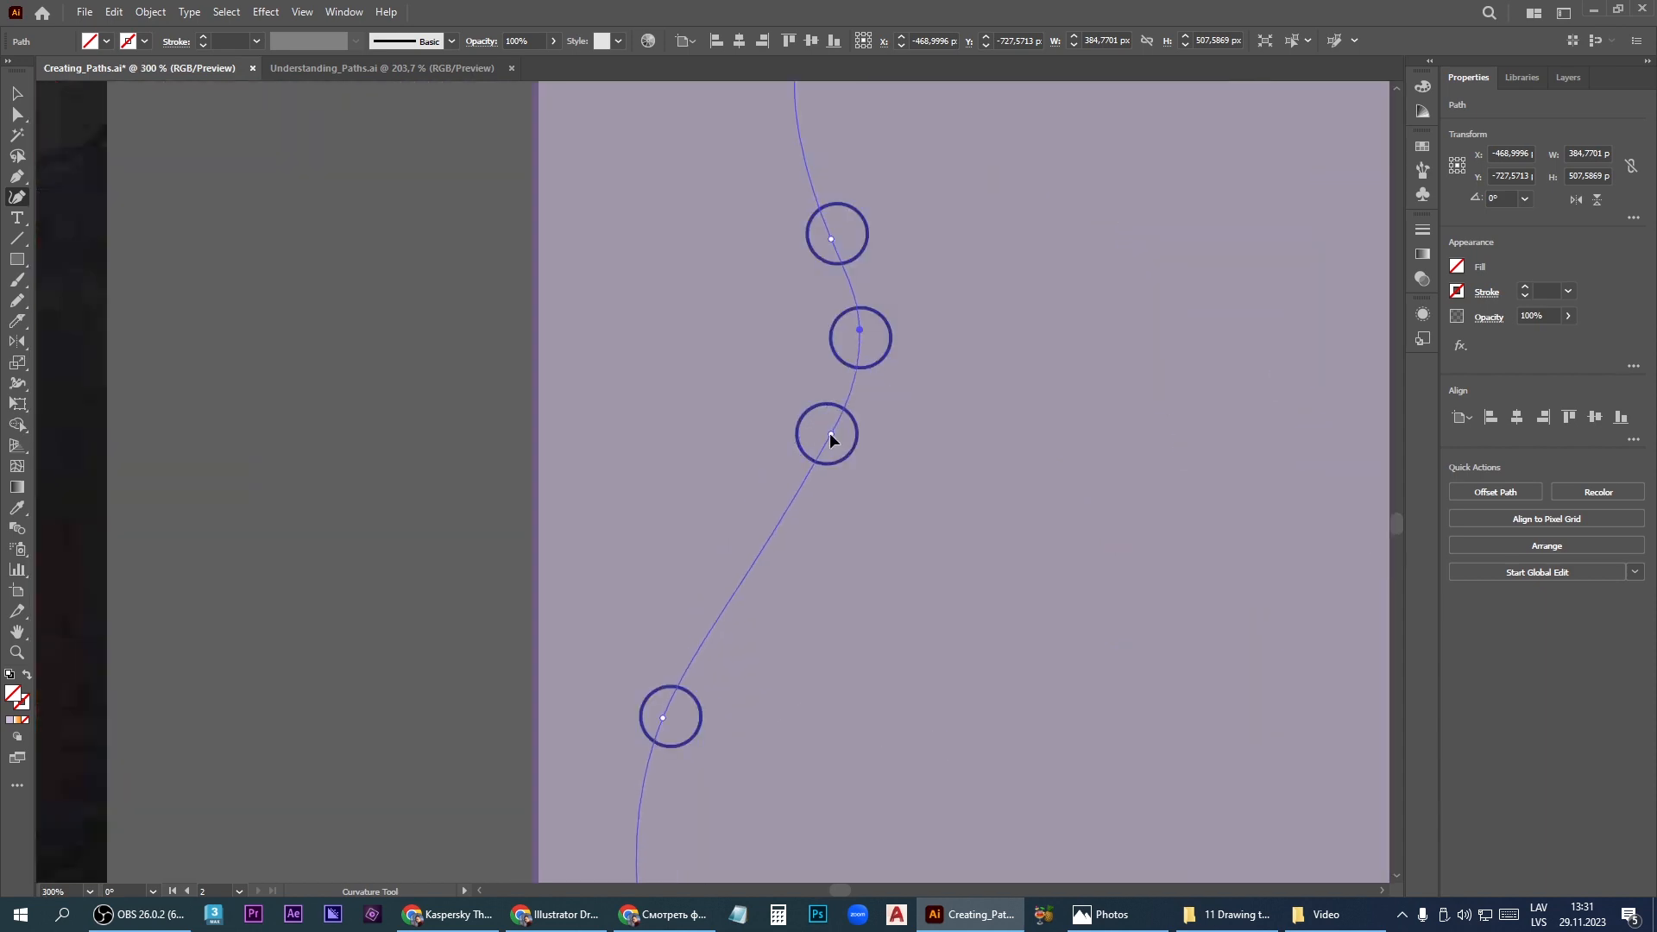
drag(831, 434, 826, 434)
drag(663, 718, 671, 712)
Start a new path at the artboard's left edge and run it straight about 323 px to the base of the guitar sketch
scroll(671, 712, down, 4)
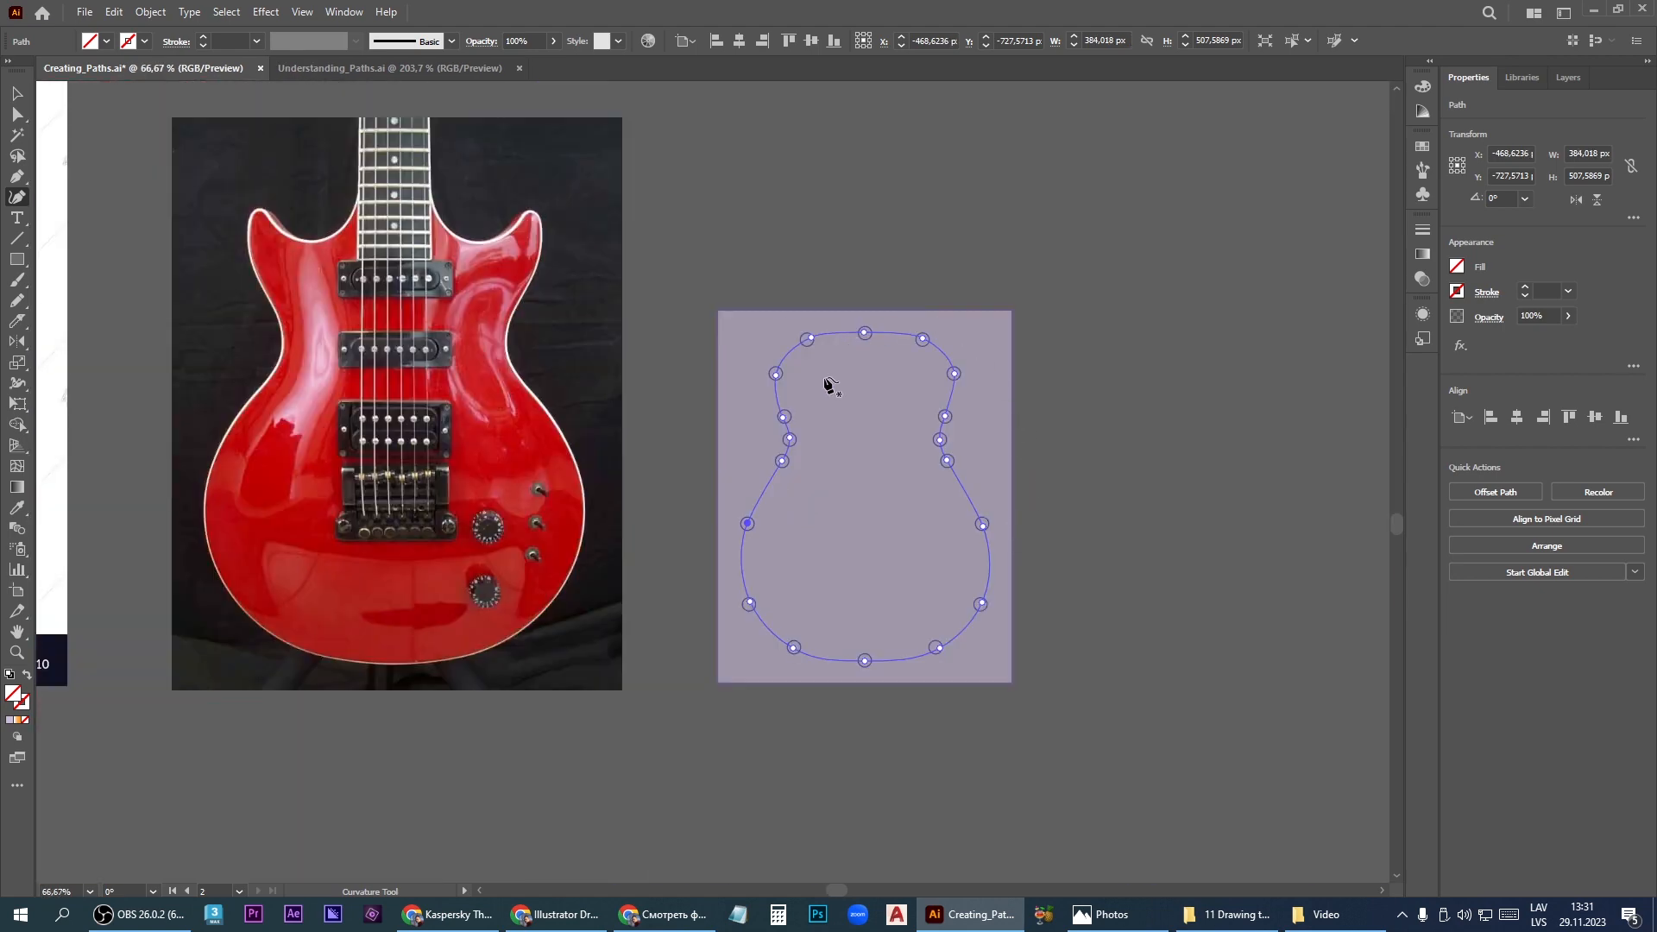
scroll(844, 481, down, 1)
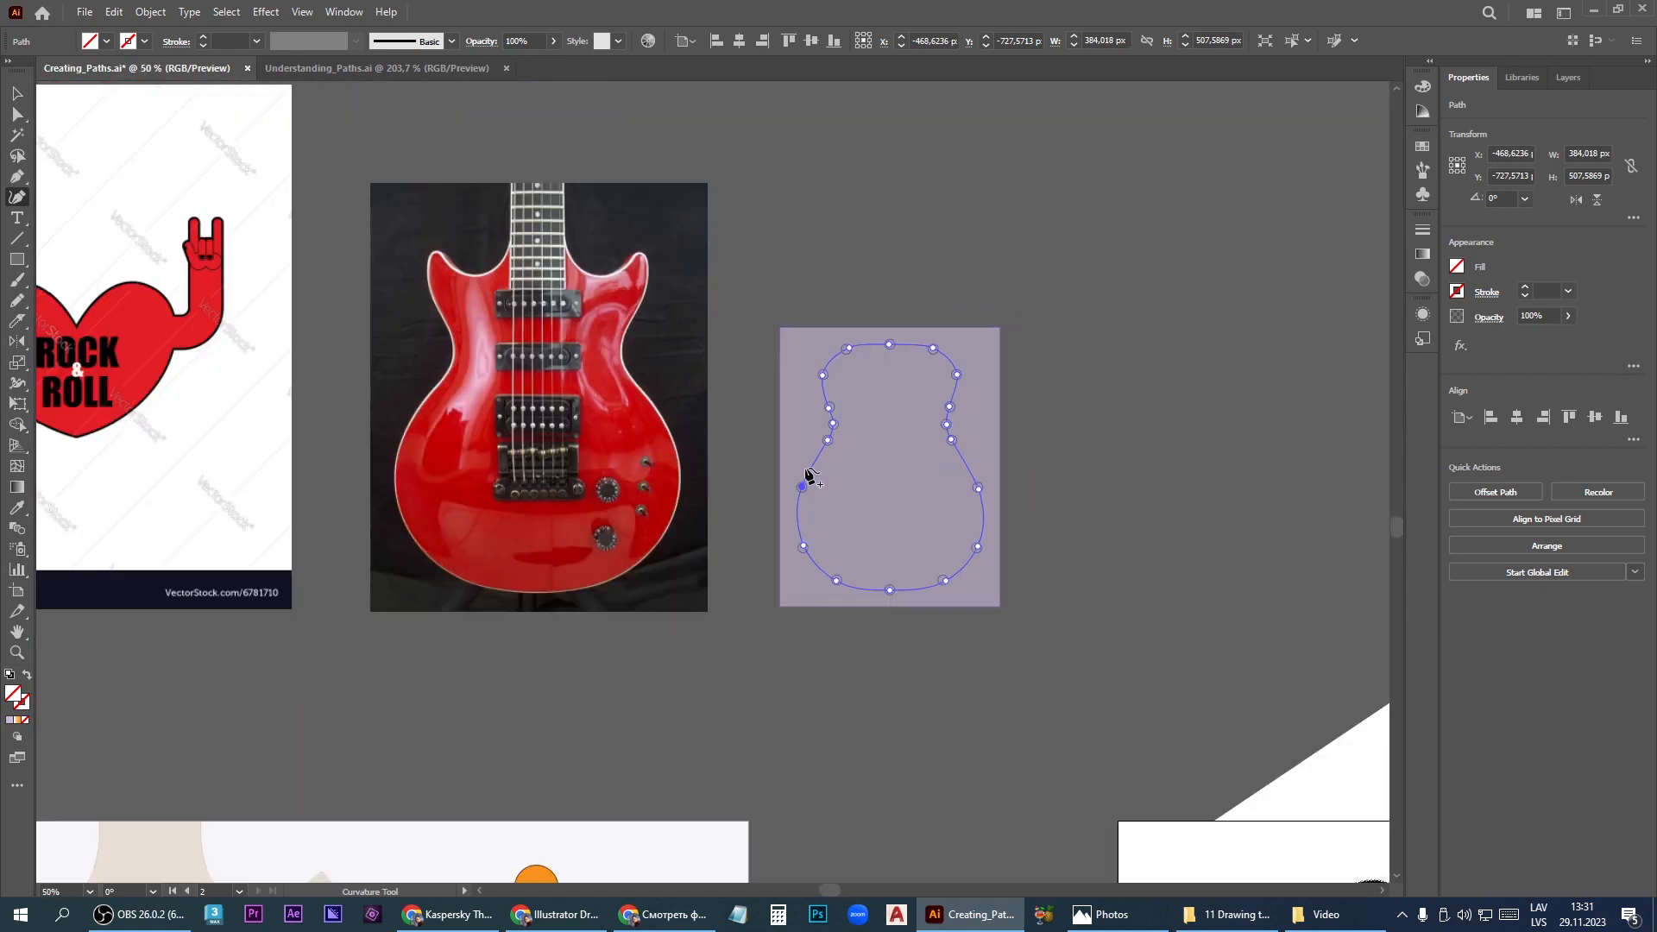
scroll(809, 477, down, 3)
scroll(907, 794, up, 4)
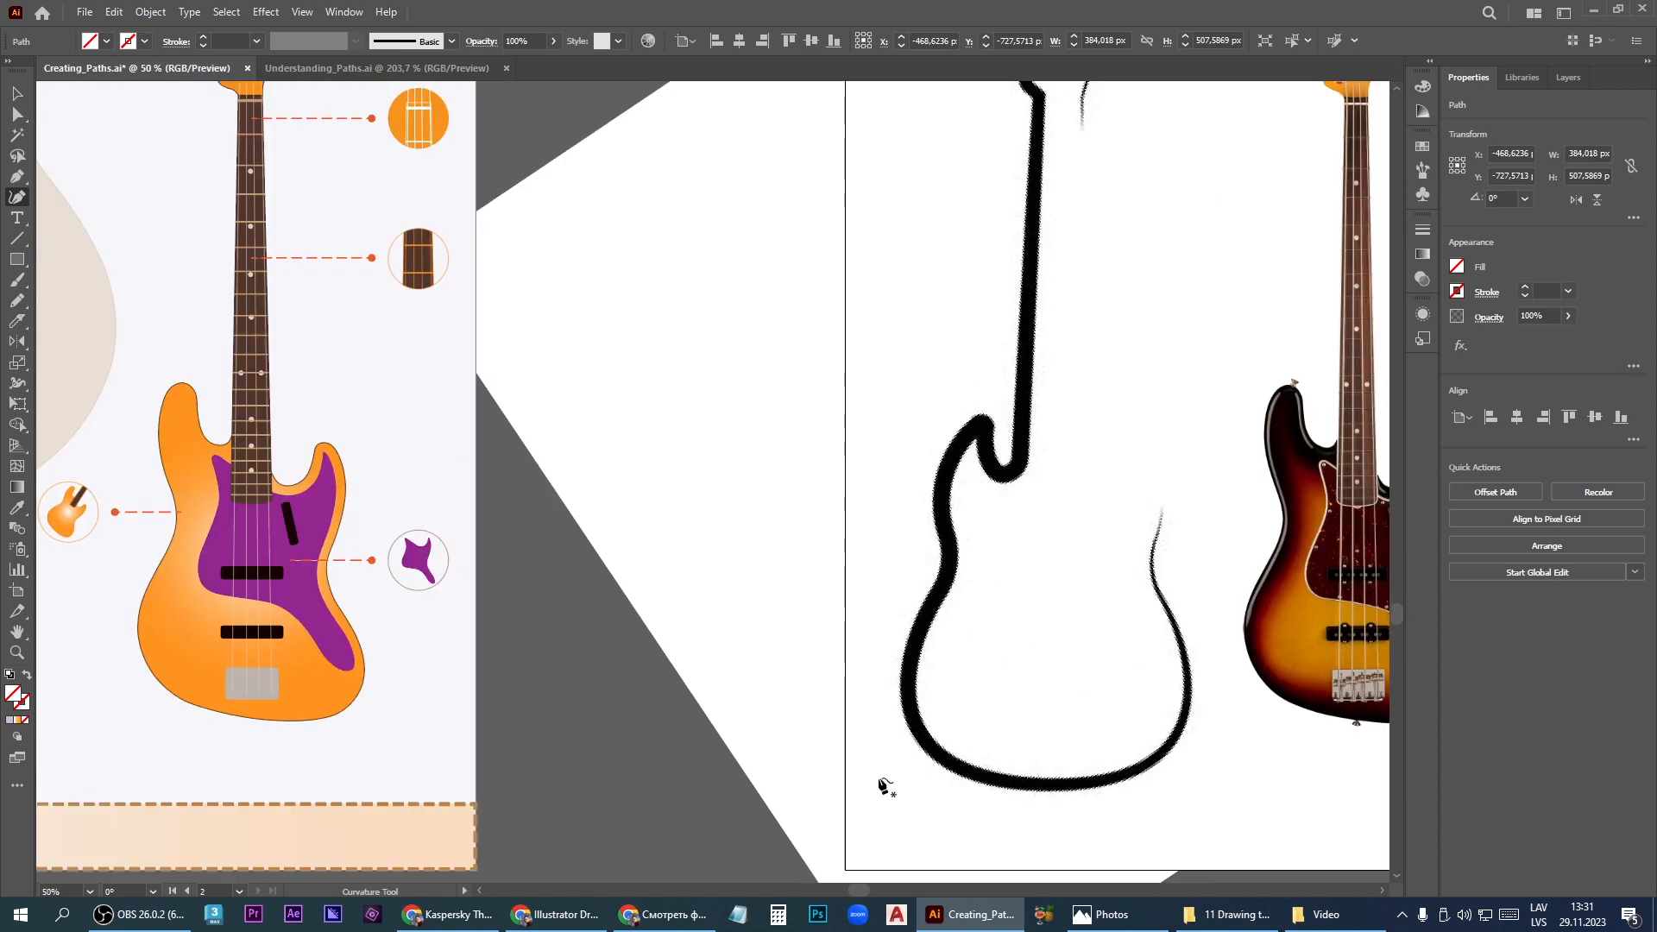
scroll(854, 782, down, 2)
scroll(850, 781, up, 2)
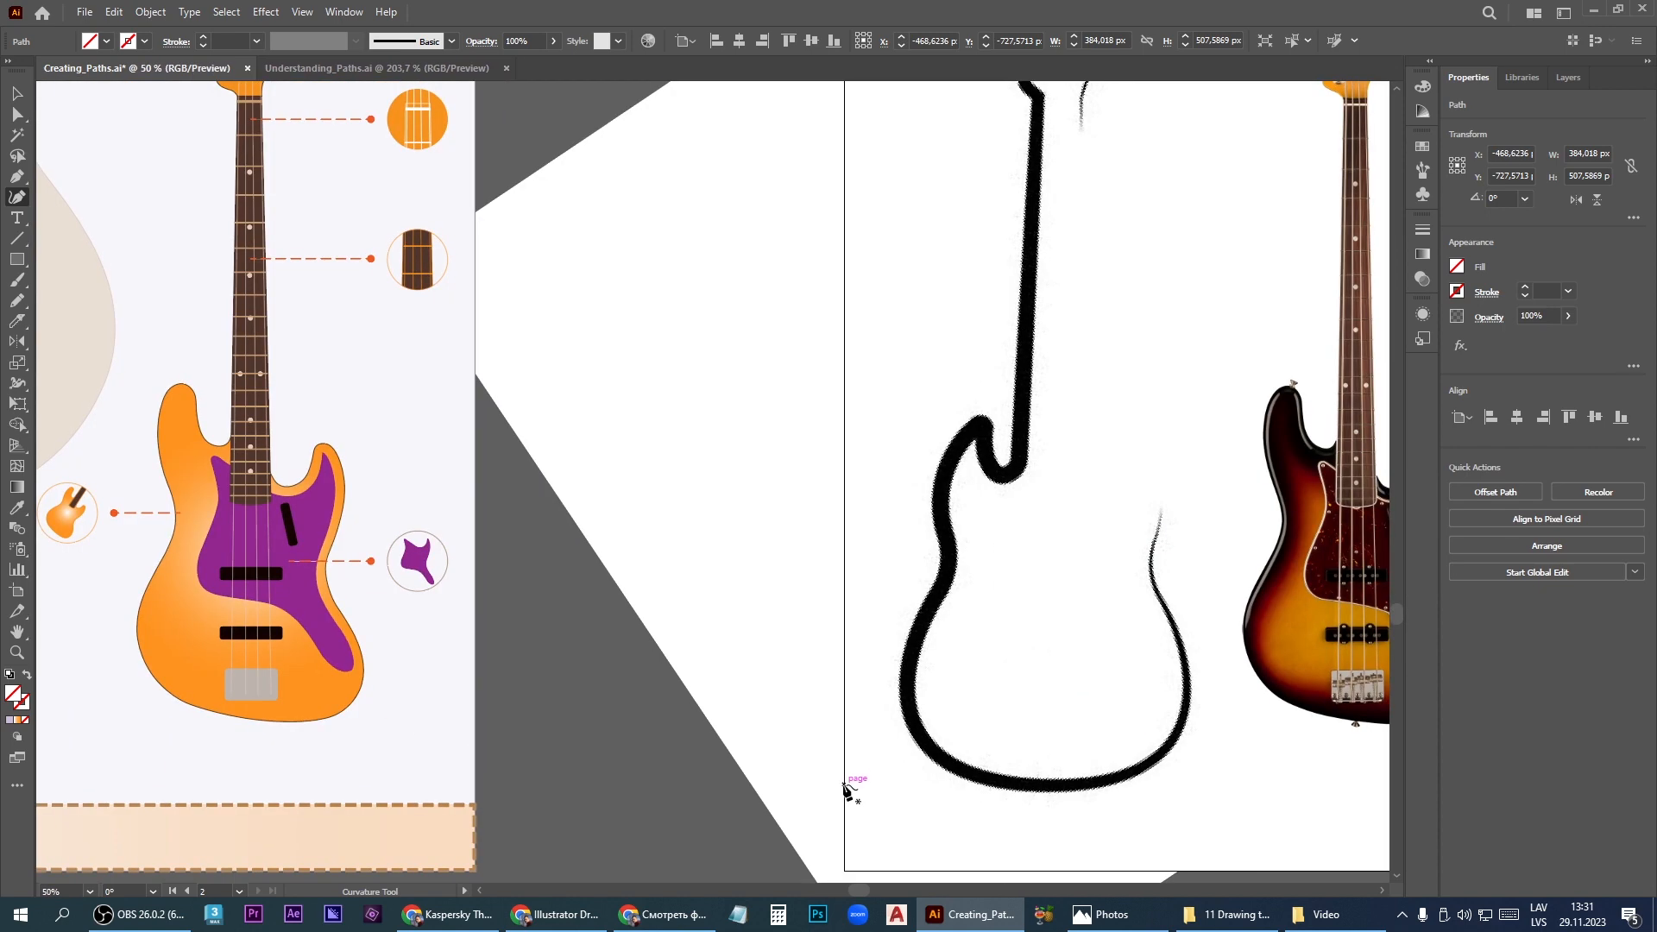
click(844, 783)
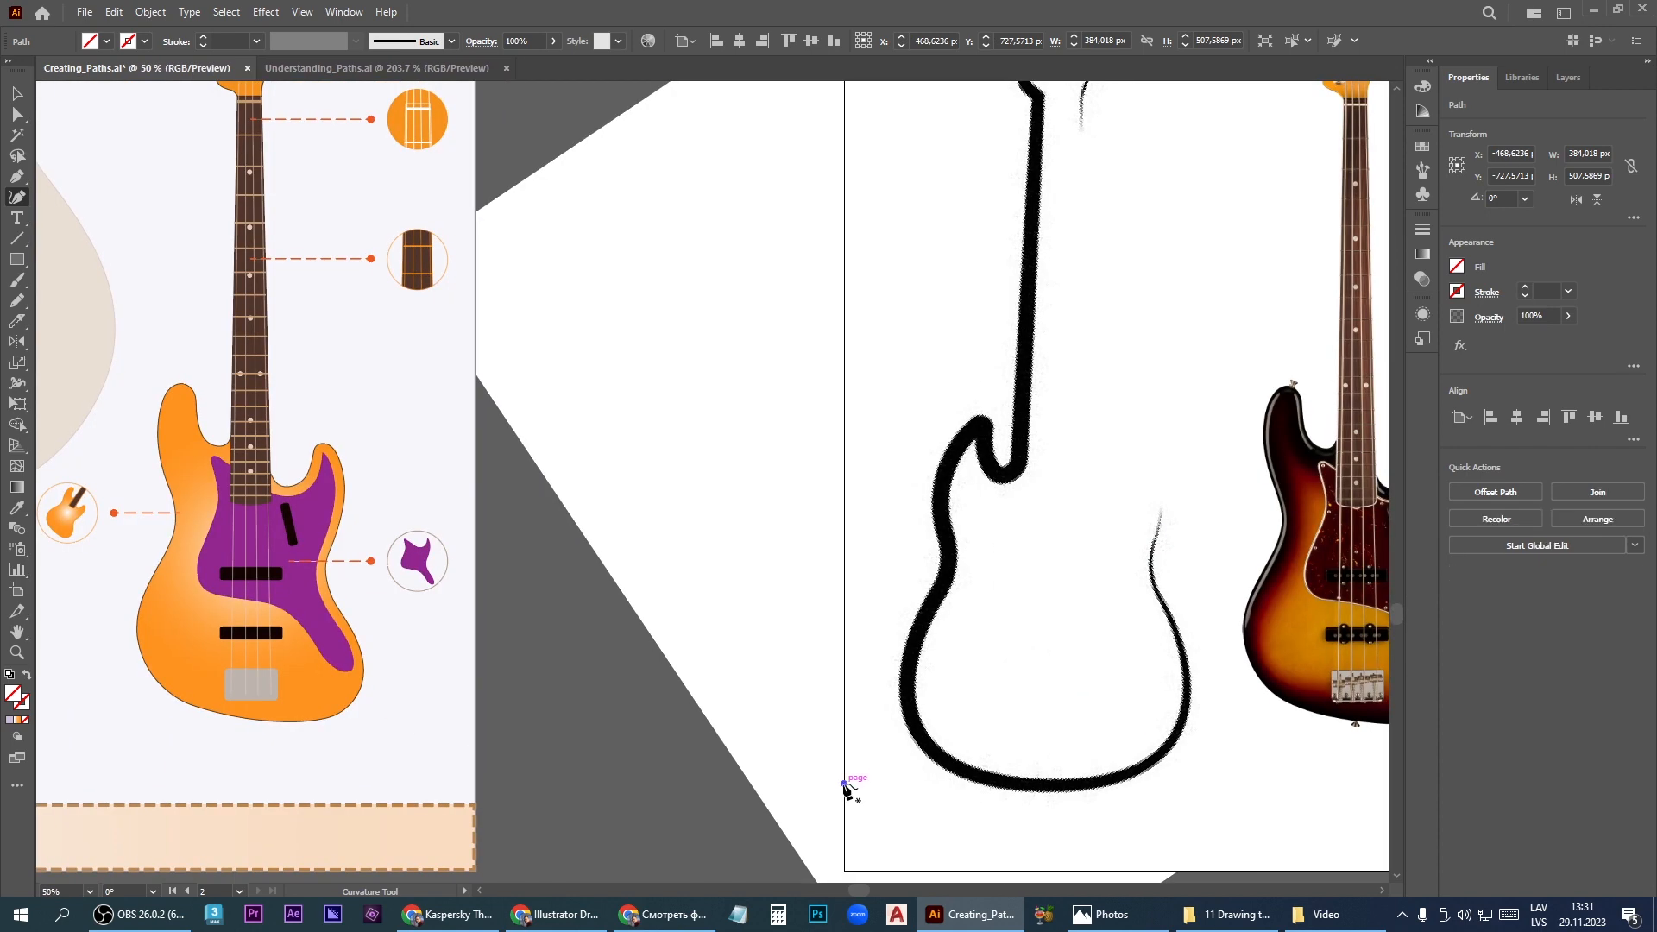
click(1001, 783)
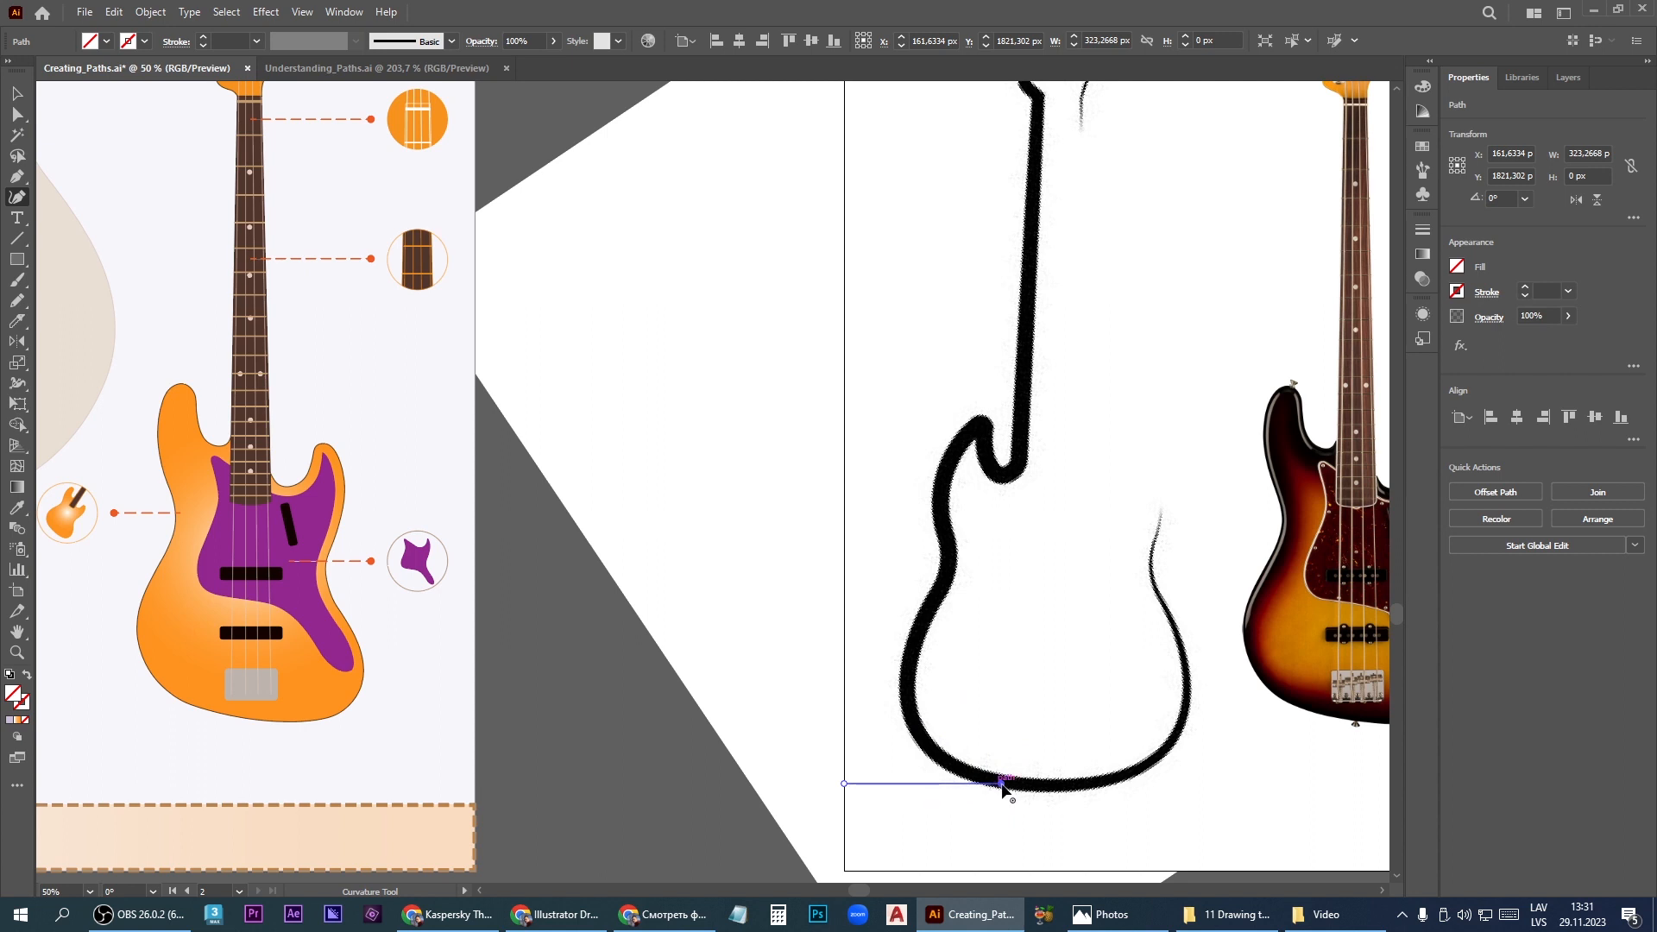
Trace the left side of the sketched guitar body, around the horn and cutaway, and straight up the neck to the headstock
click(910, 701)
click(932, 602)
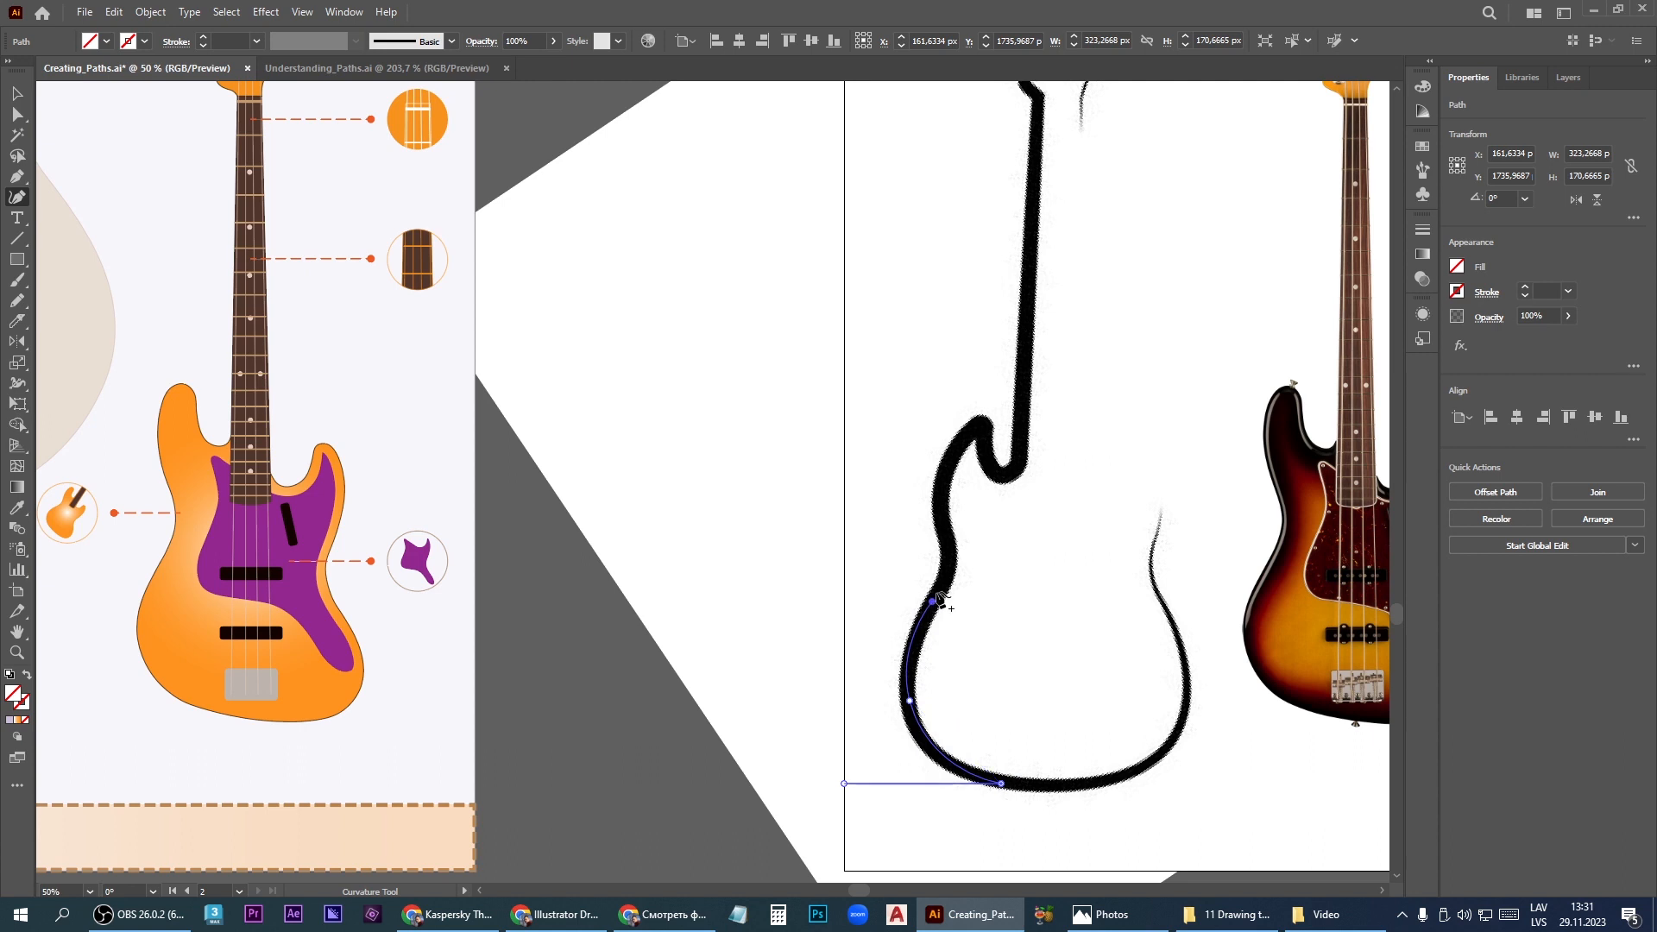
click(945, 524)
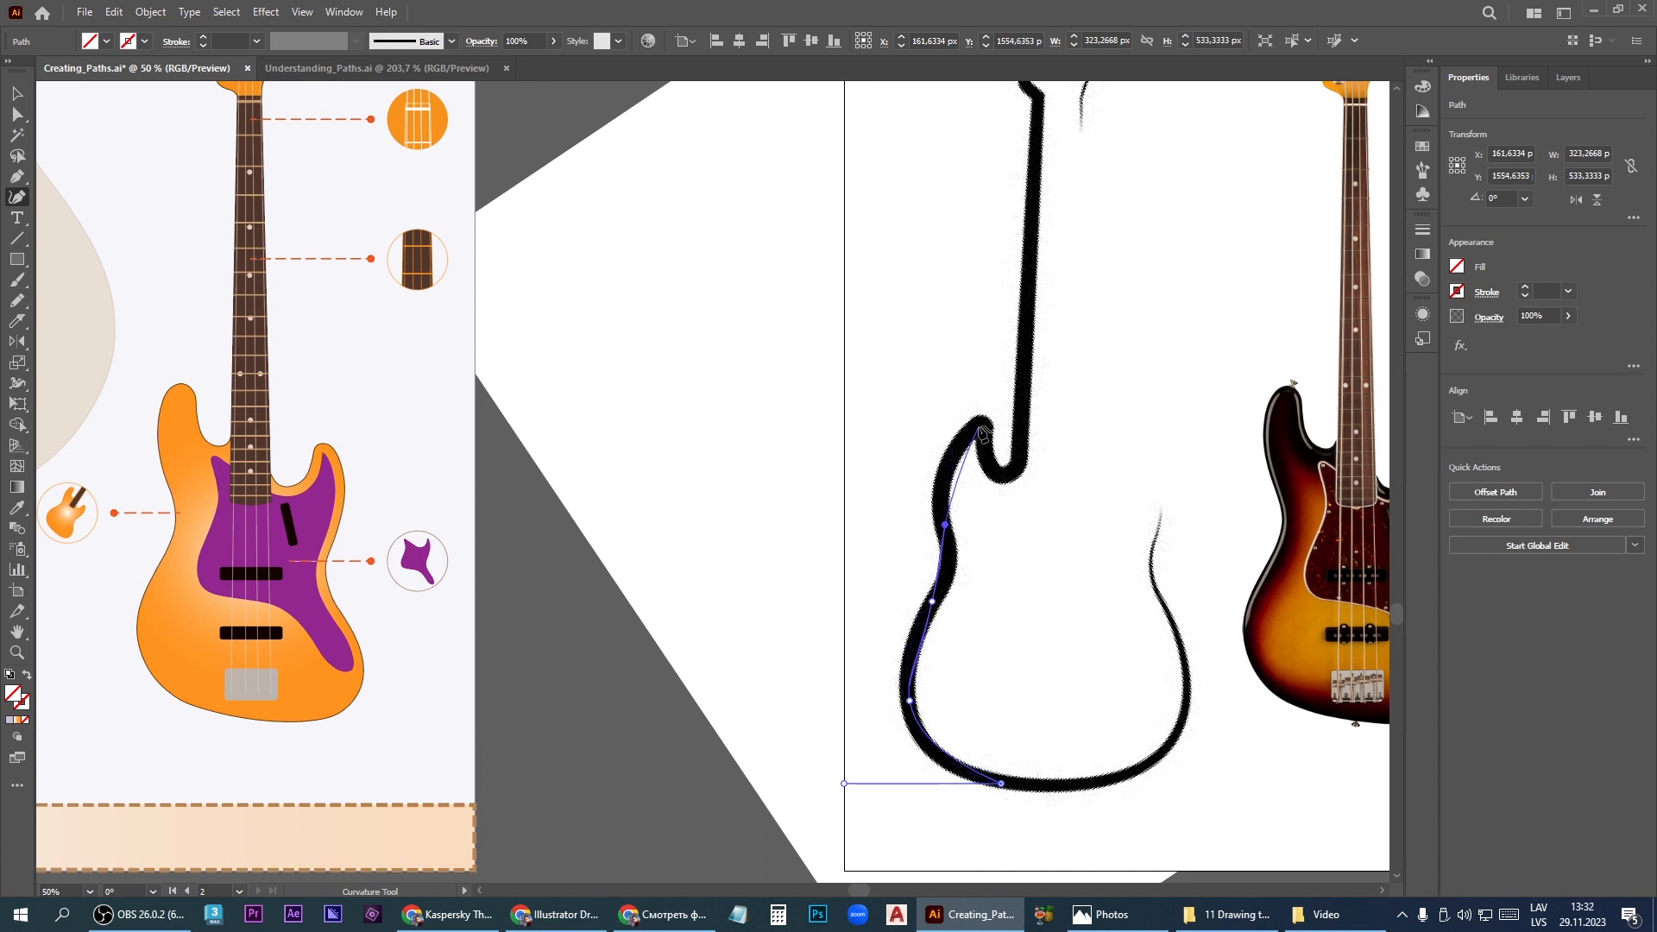
click(979, 426)
click(990, 466)
click(1019, 459)
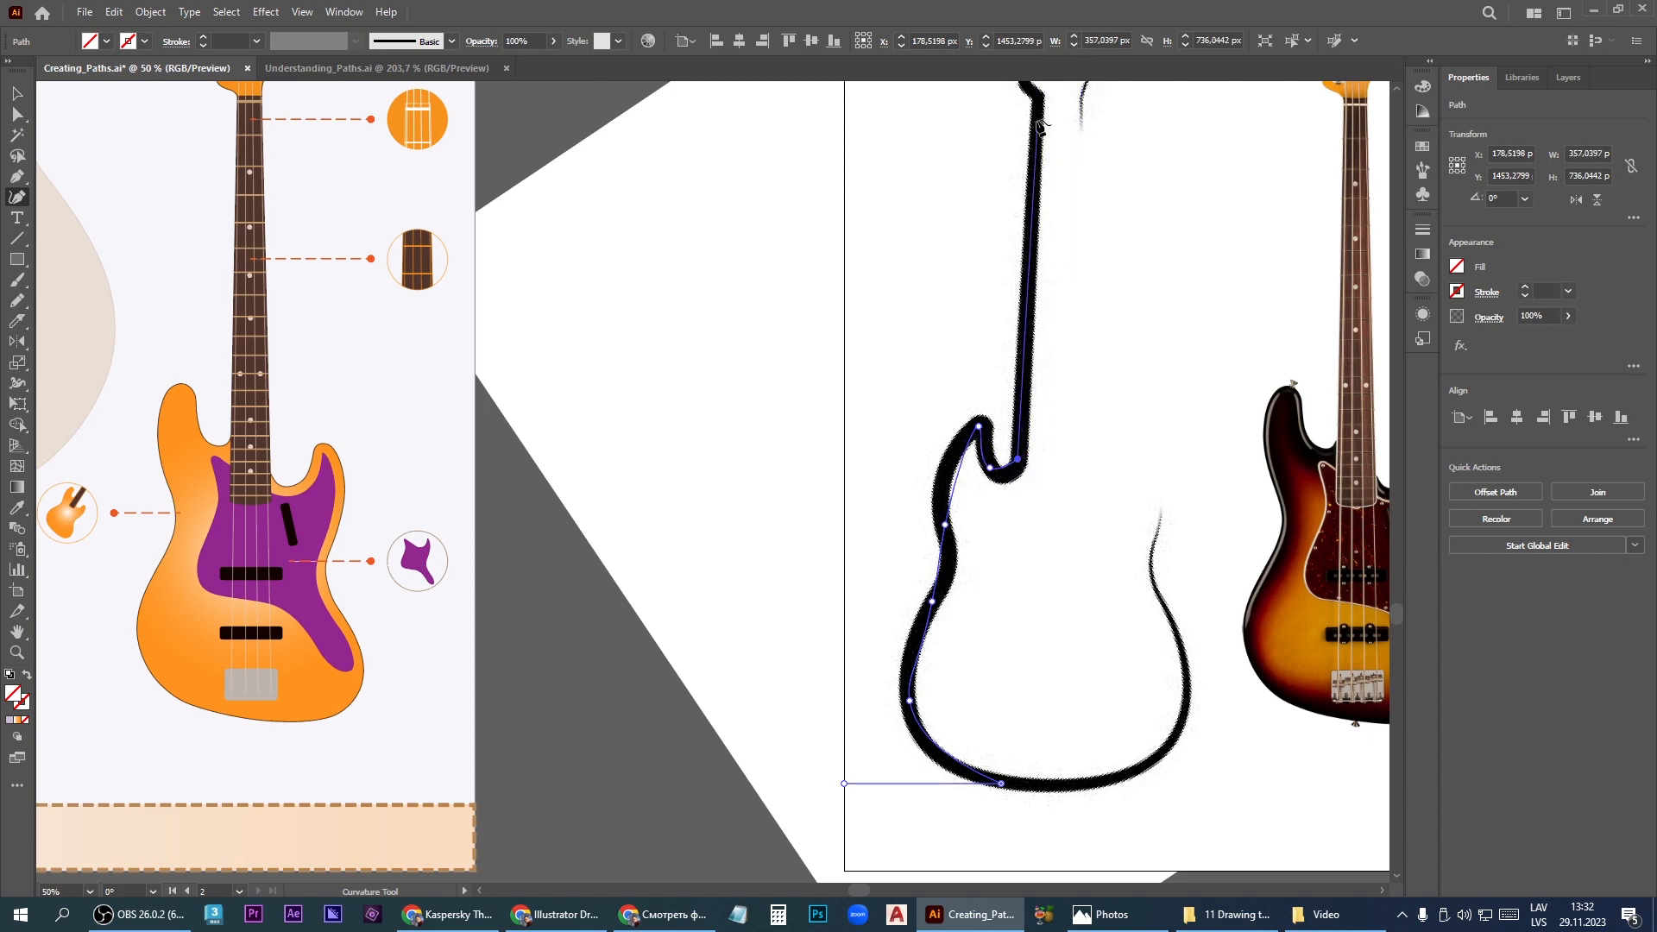
click(1039, 97)
Trace the left edge and rounded top of the sketched headstock with the Curvature tool
scroll(918, 531, down, 2)
scroll(1024, 203, up, 2)
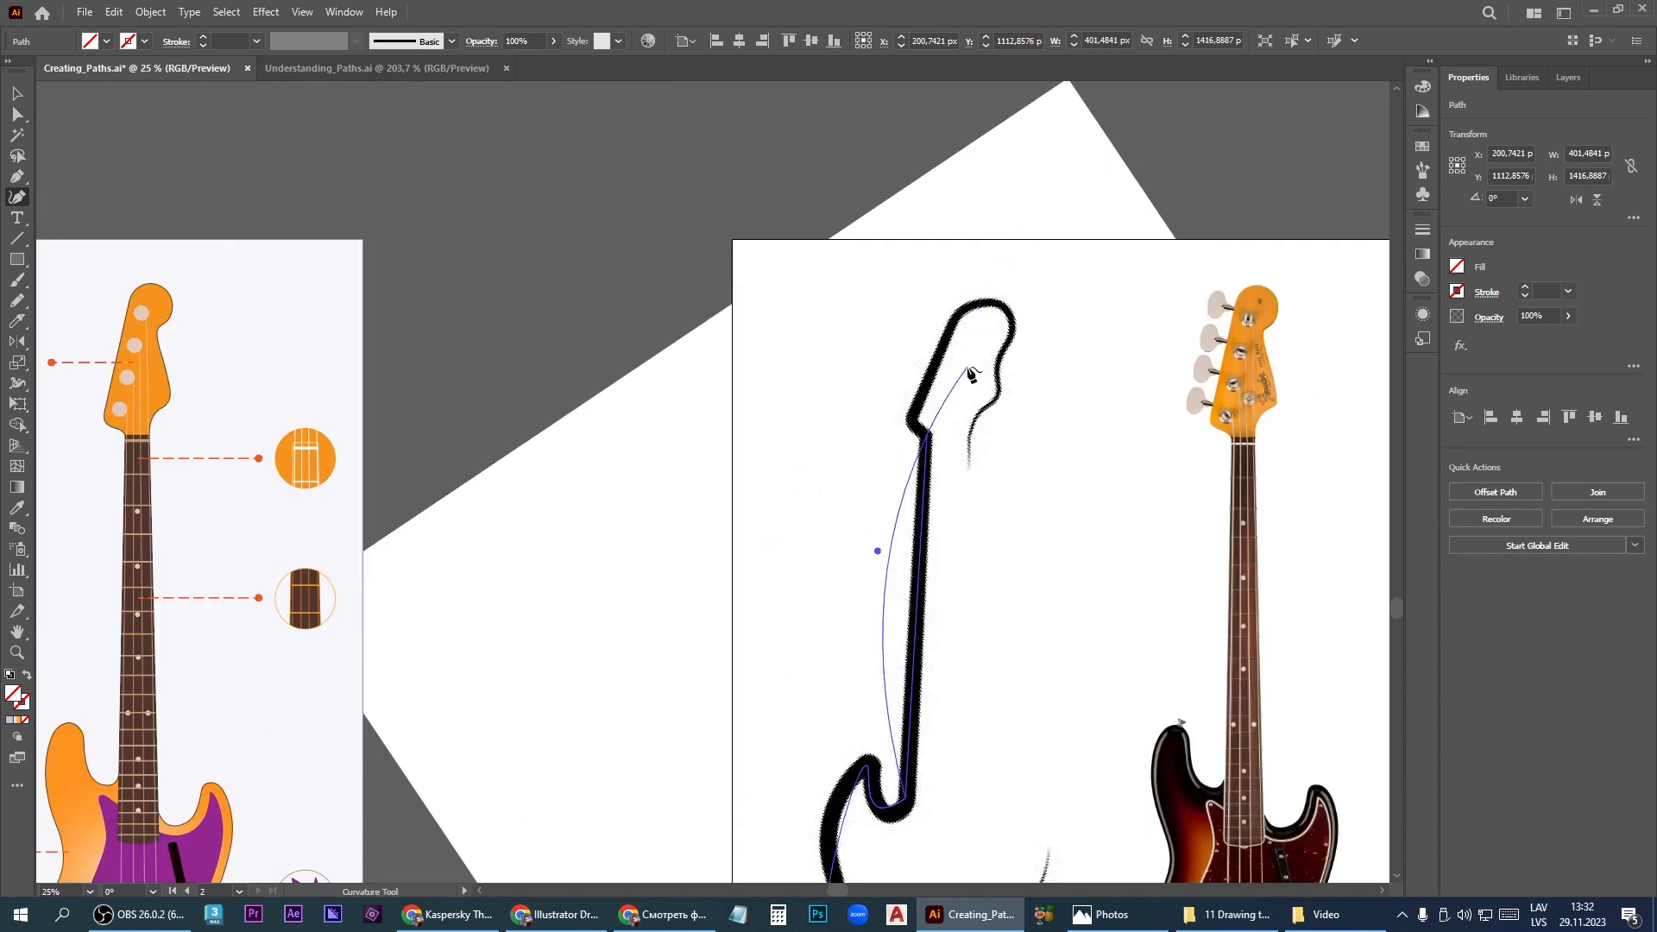
scroll(967, 368, down, 1)
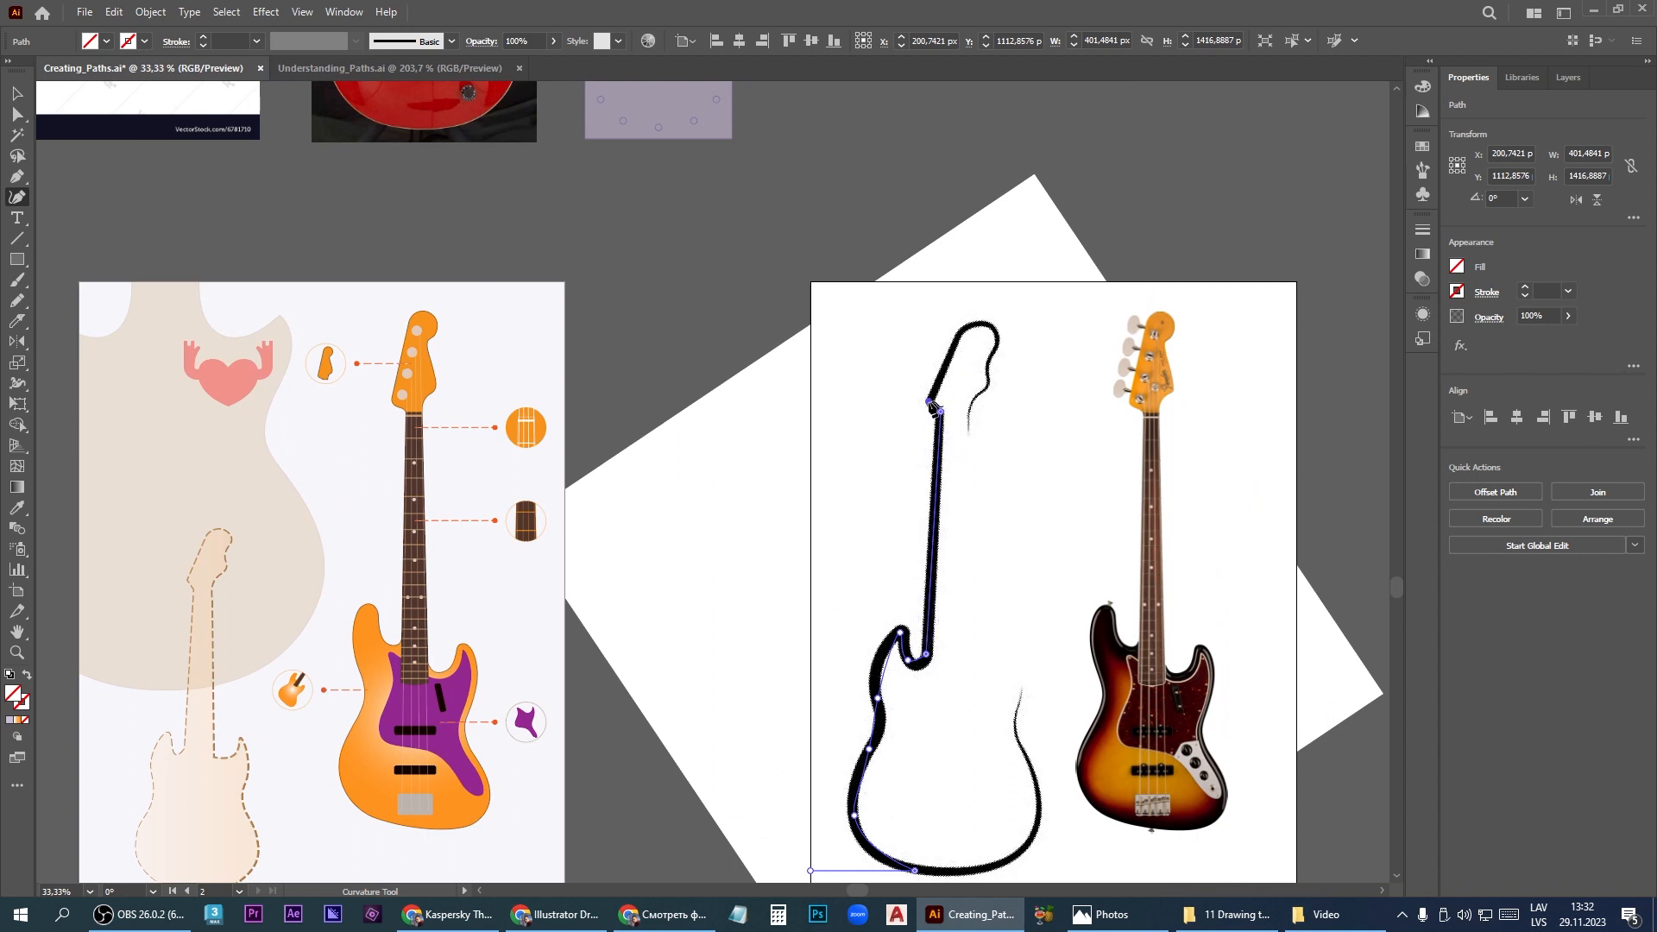
click(961, 331)
click(989, 323)
click(995, 346)
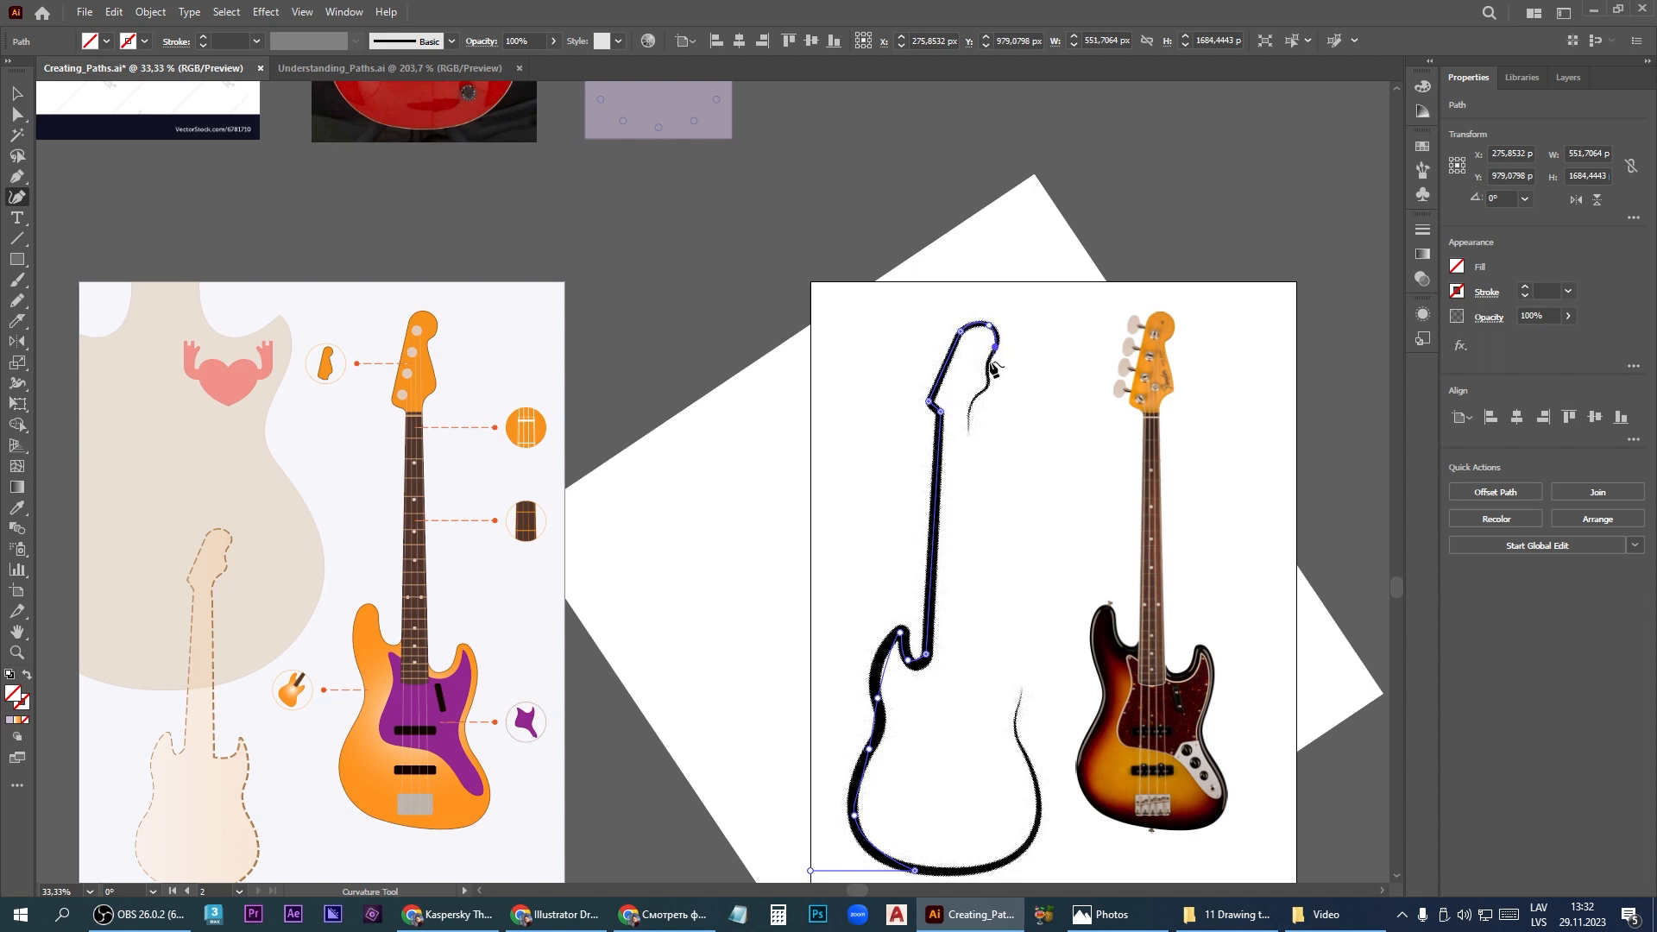
Follow the headstock's wavy right edge and draw the neck's straight right side down to the body
click(984, 372)
click(989, 384)
click(973, 394)
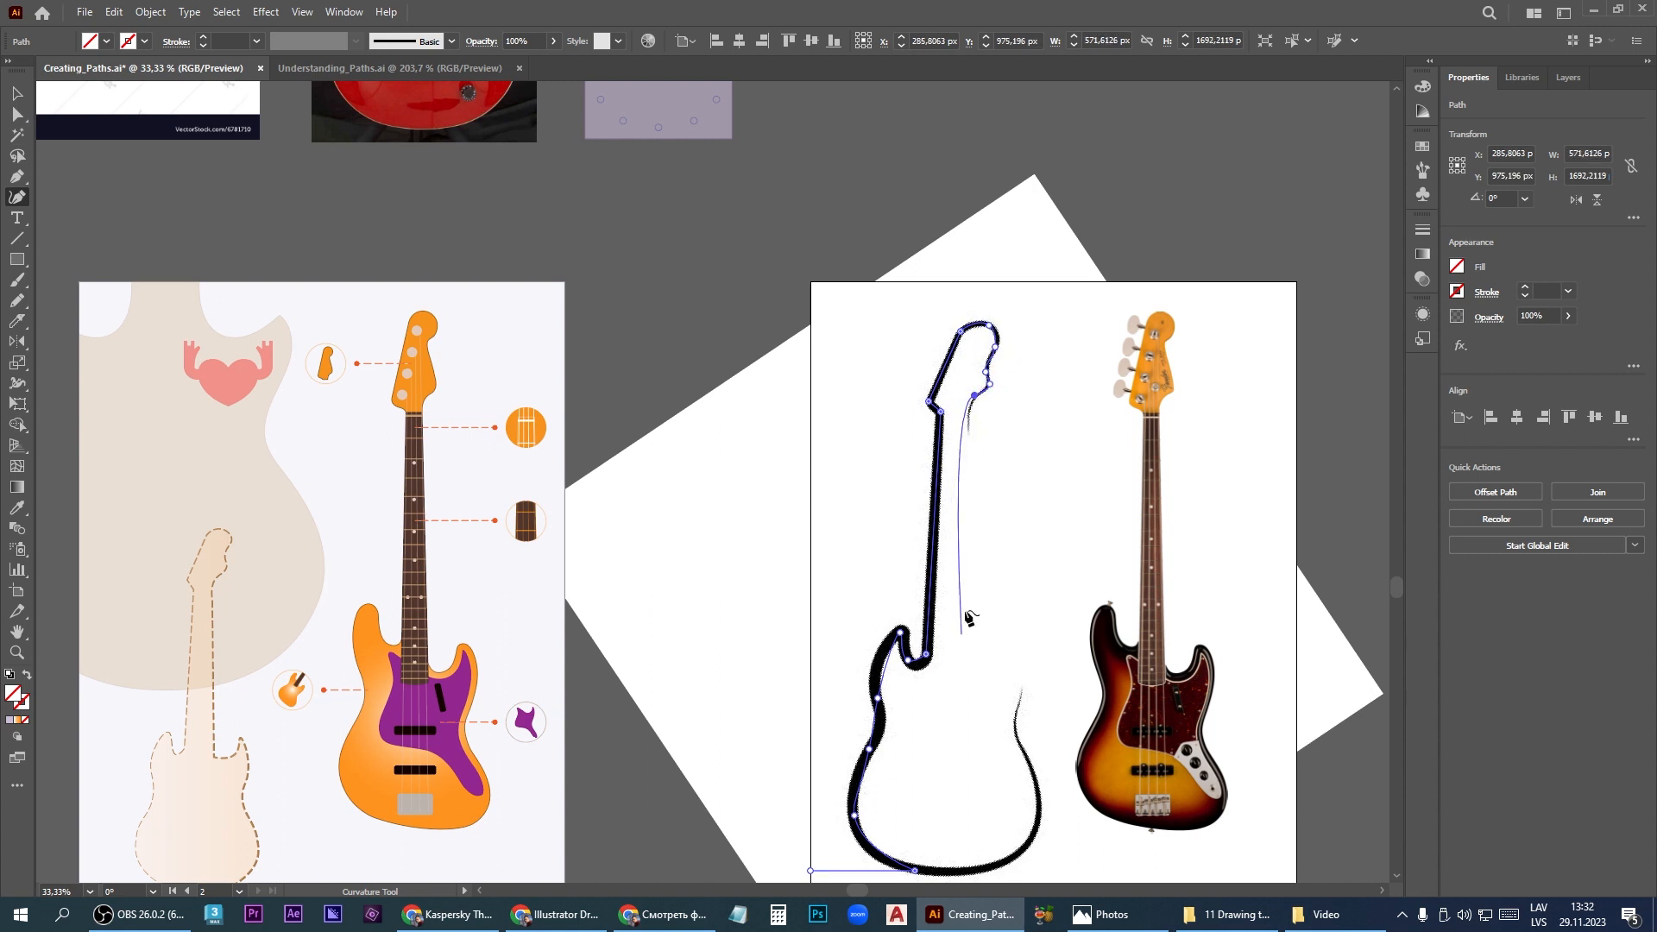
click(968, 417)
click(964, 670)
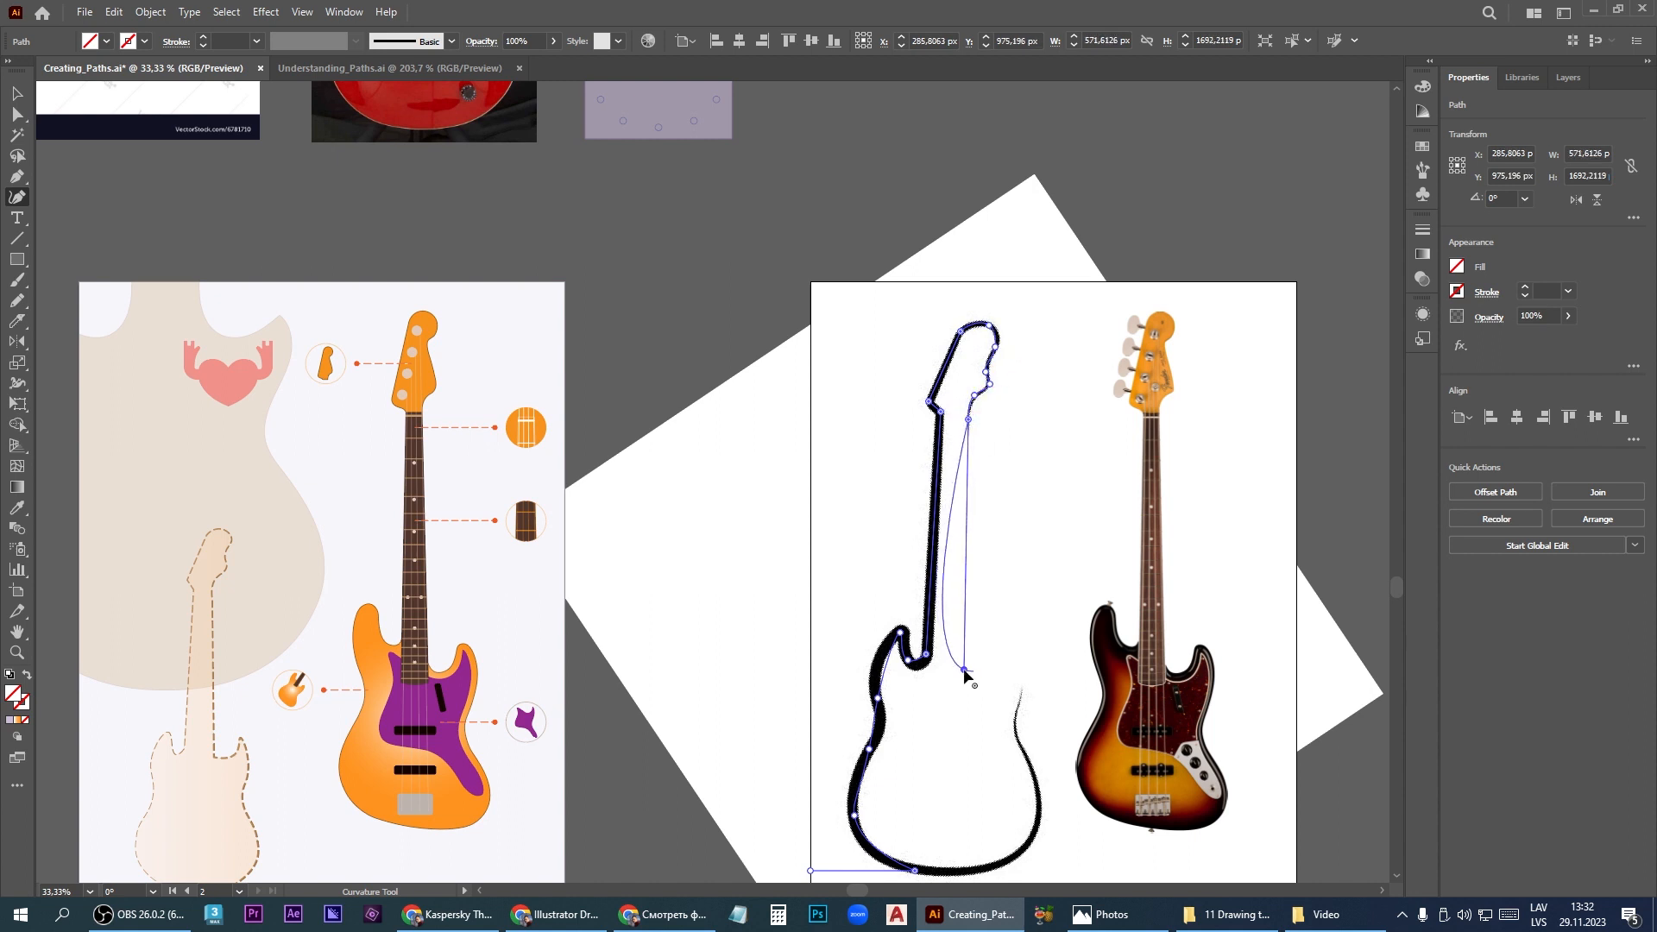
Shape the missing right cutaway and horn, and continue the path down to the body's right waist
click(991, 666)
click(1000, 634)
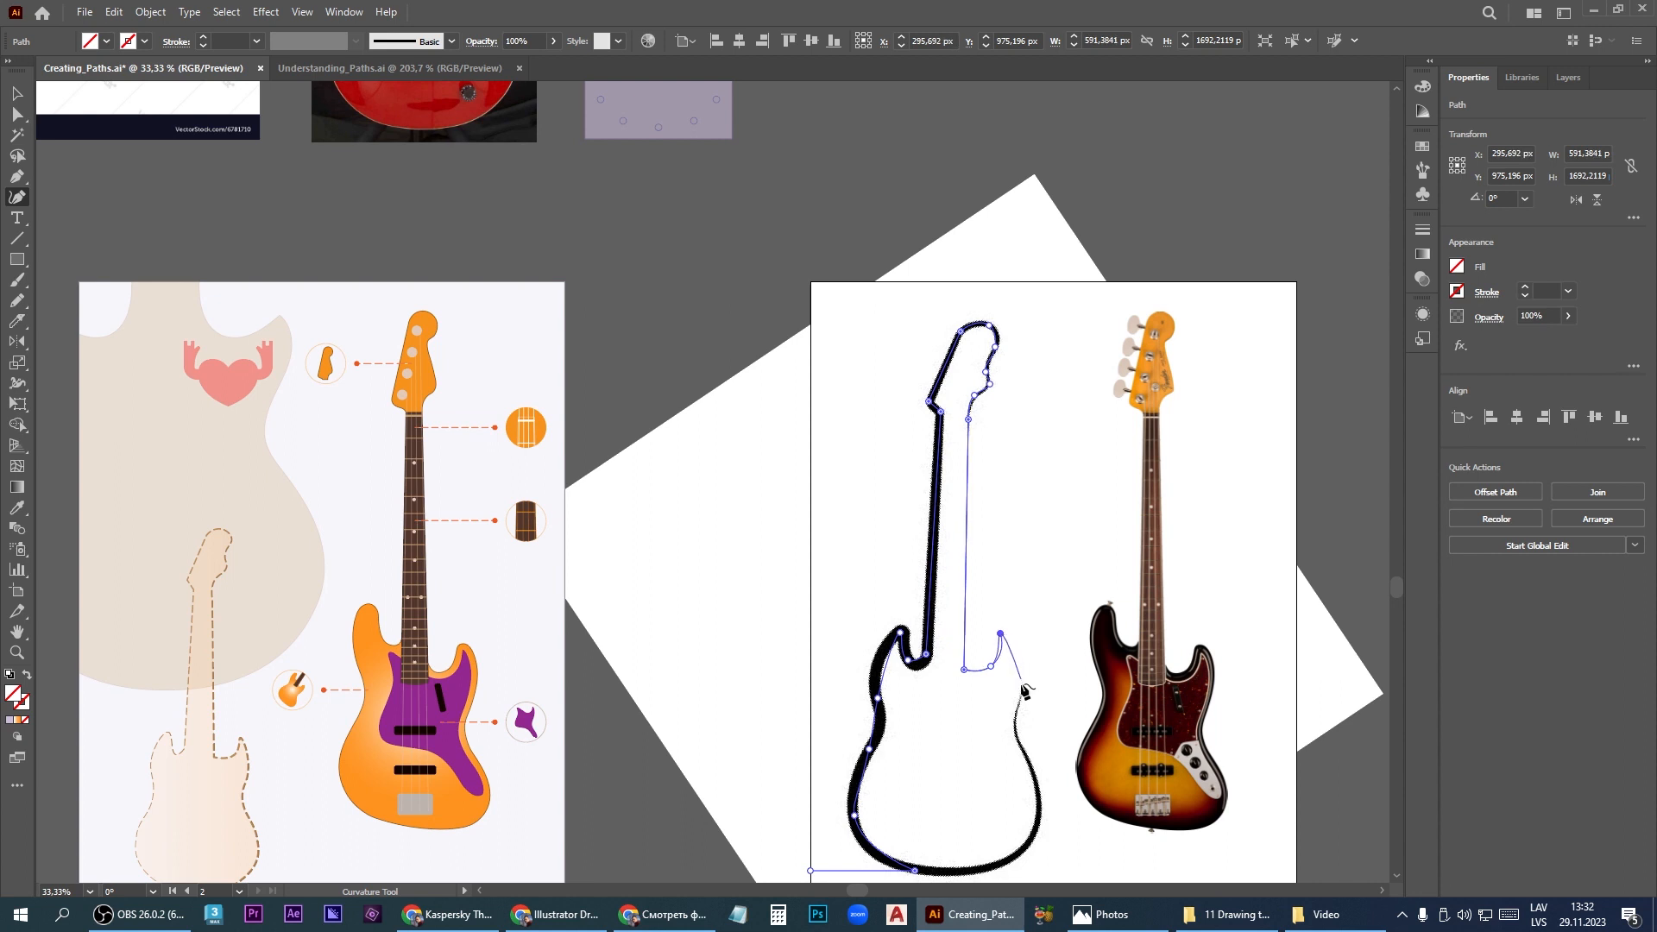
click(1022, 663)
click(1018, 705)
click(1022, 744)
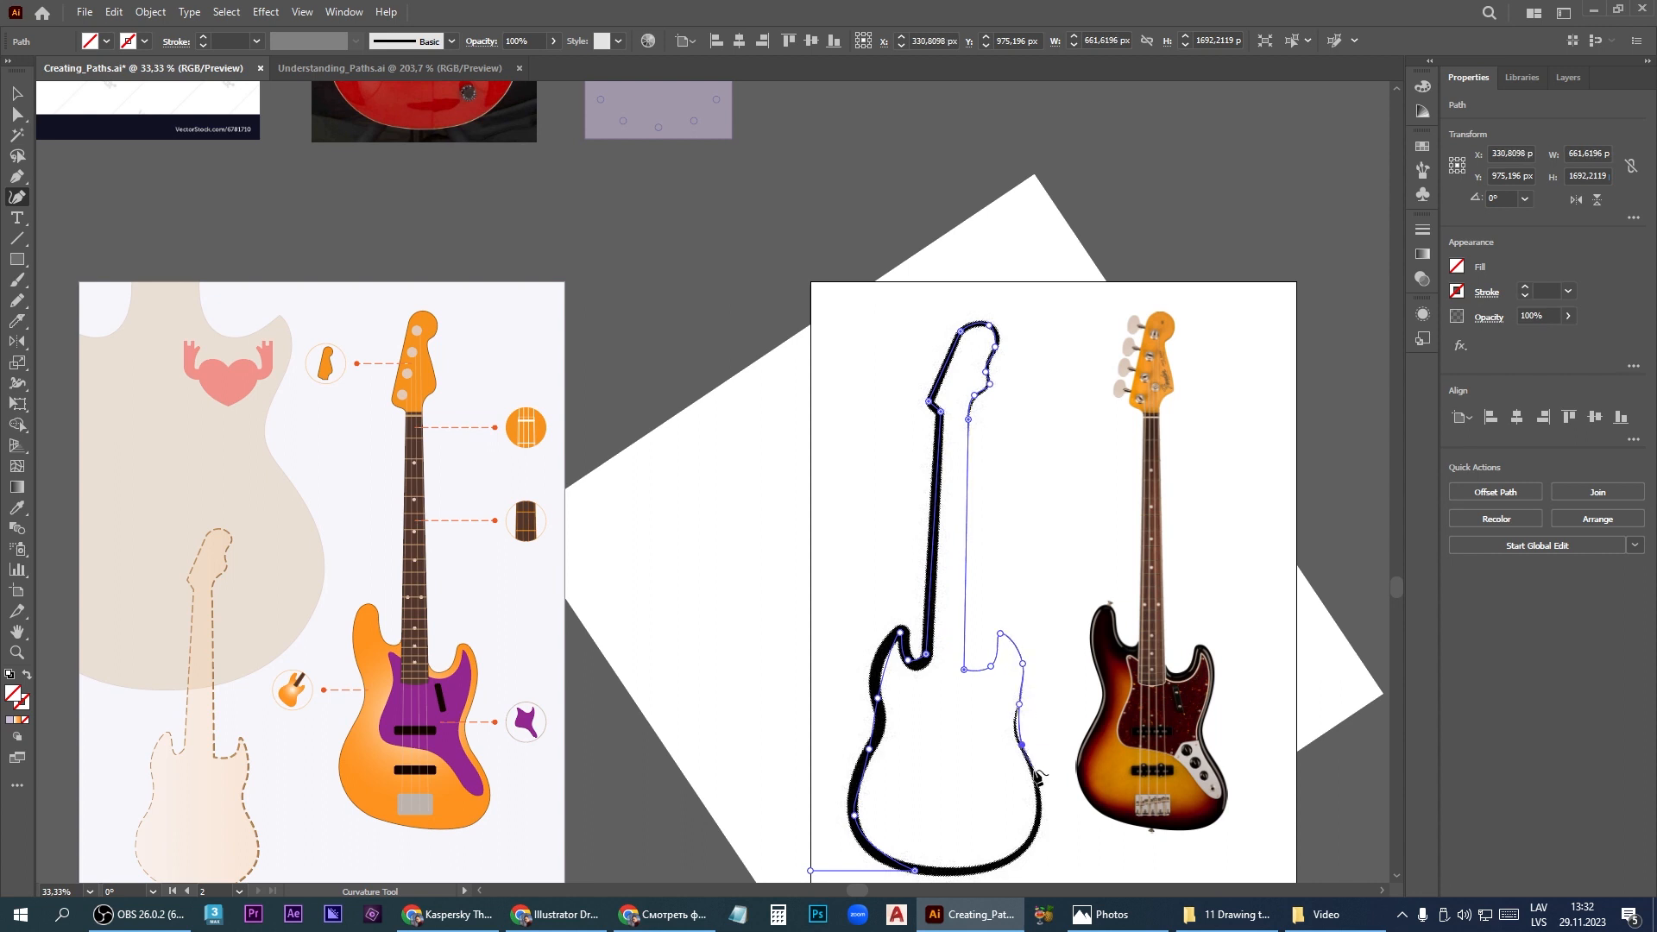
Trace the body's lower right curve to its base and extend the path straight to the artboard's right edge
click(1038, 793)
click(1019, 852)
click(974, 871)
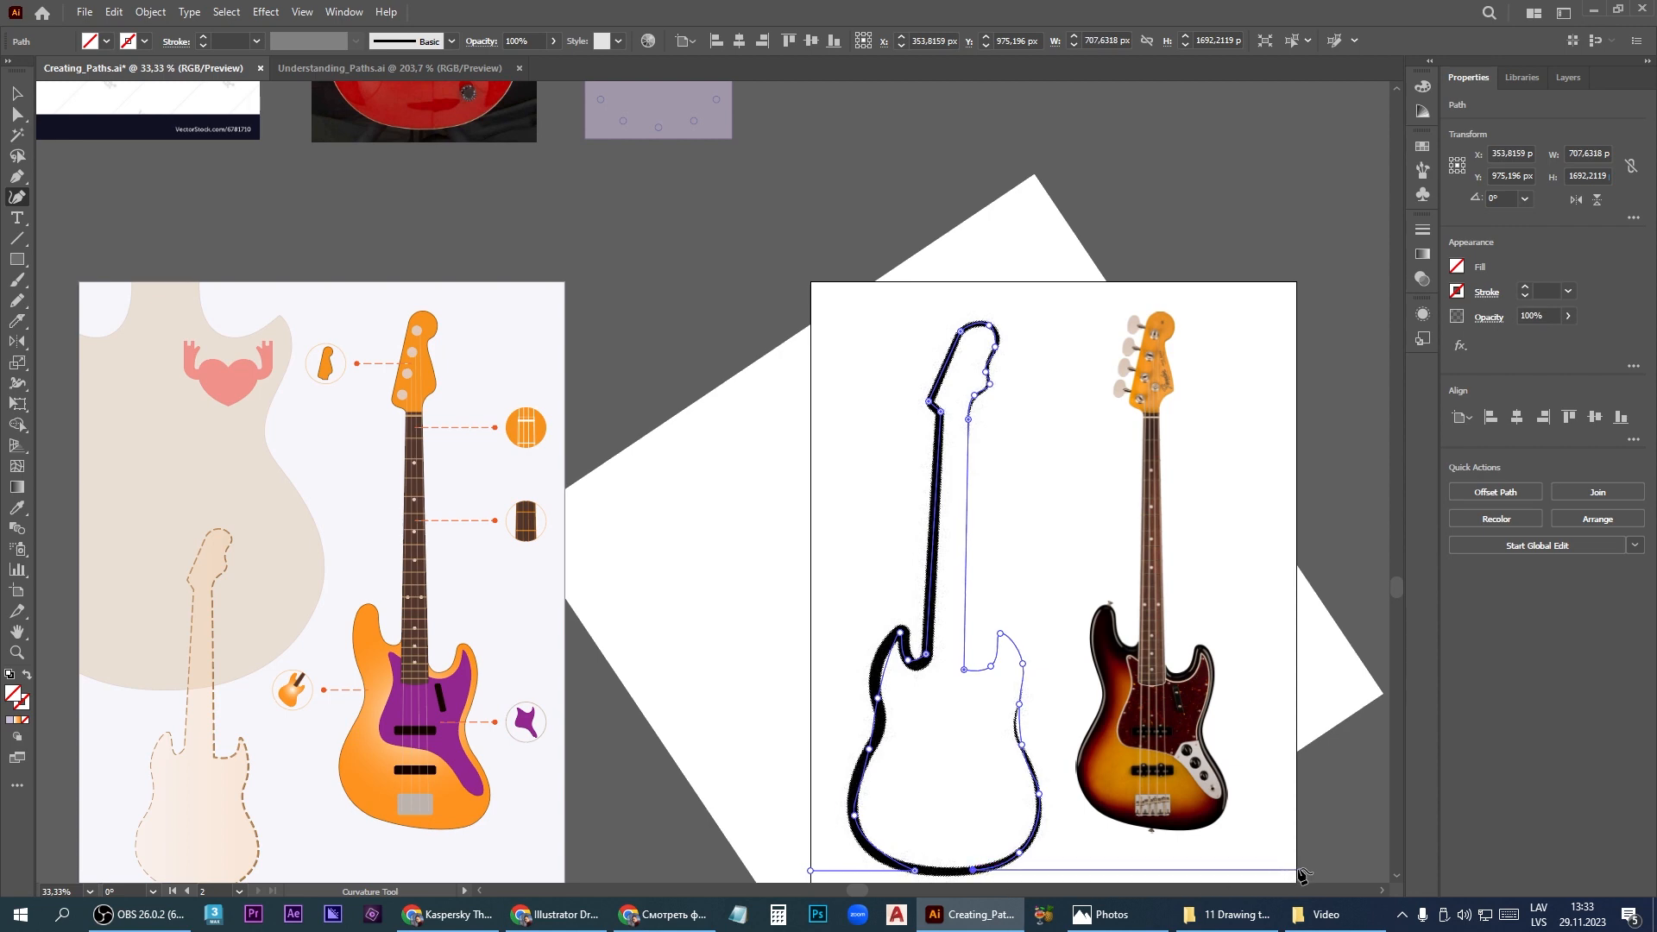
scroll(1306, 693, down, 3)
scroll(1079, 780, up, 3)
click(1091, 730)
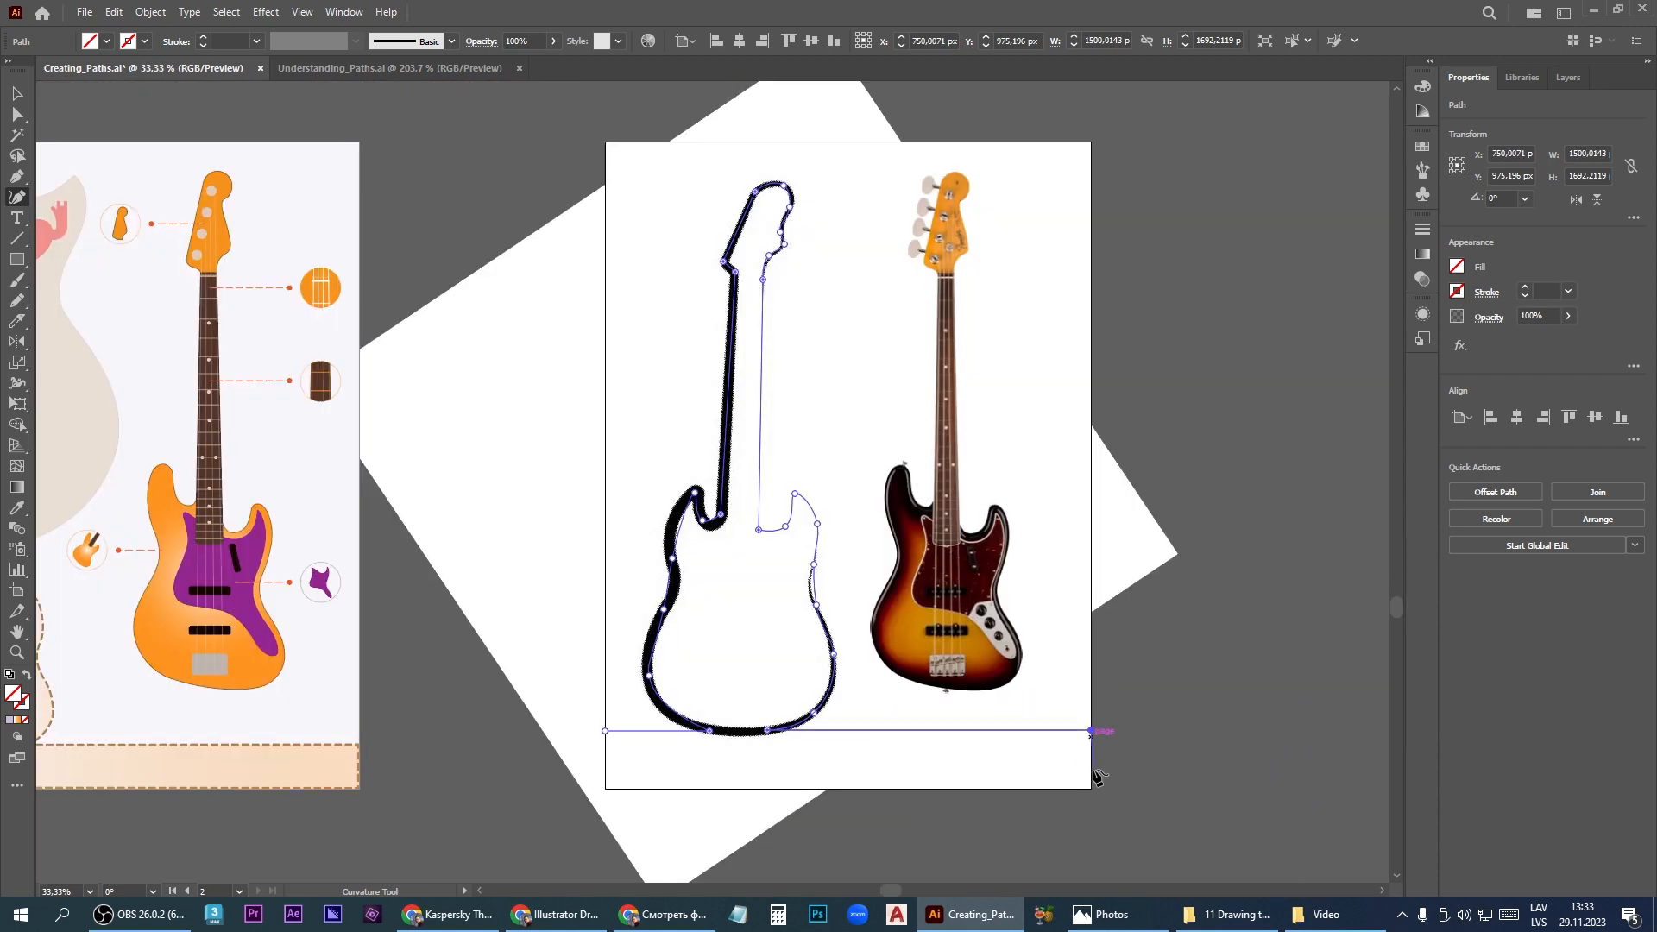
Continue the guitar path around the artboard's two lower corners and close it at the baseline's left end
click(1091, 788)
click(605, 788)
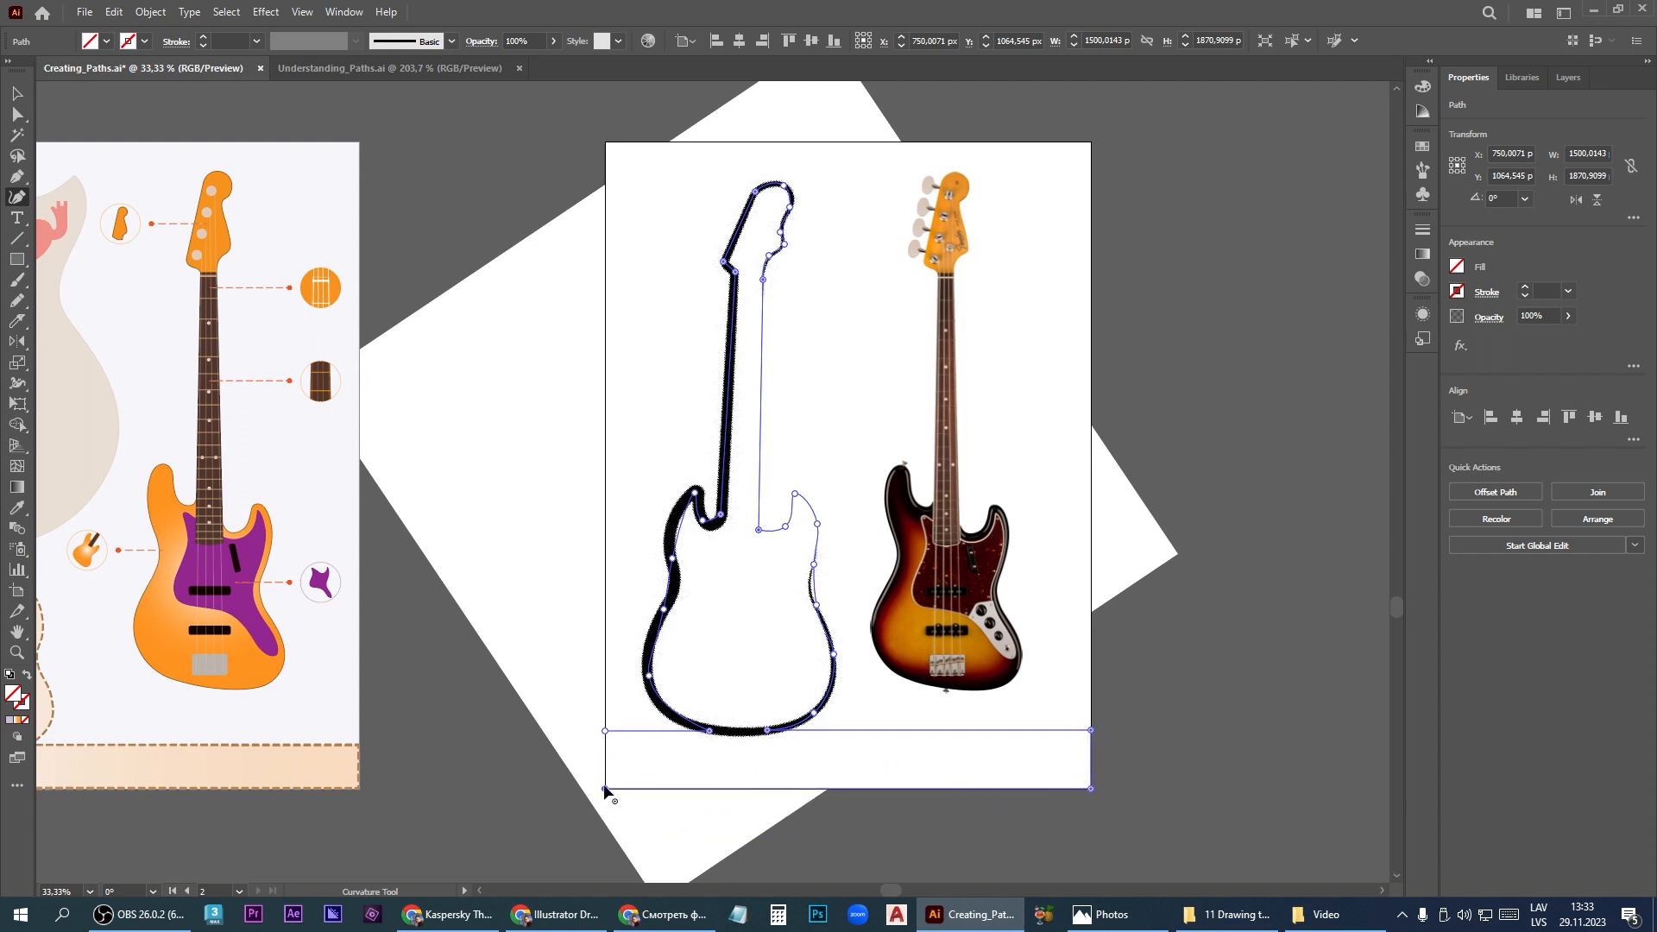
click(606, 732)
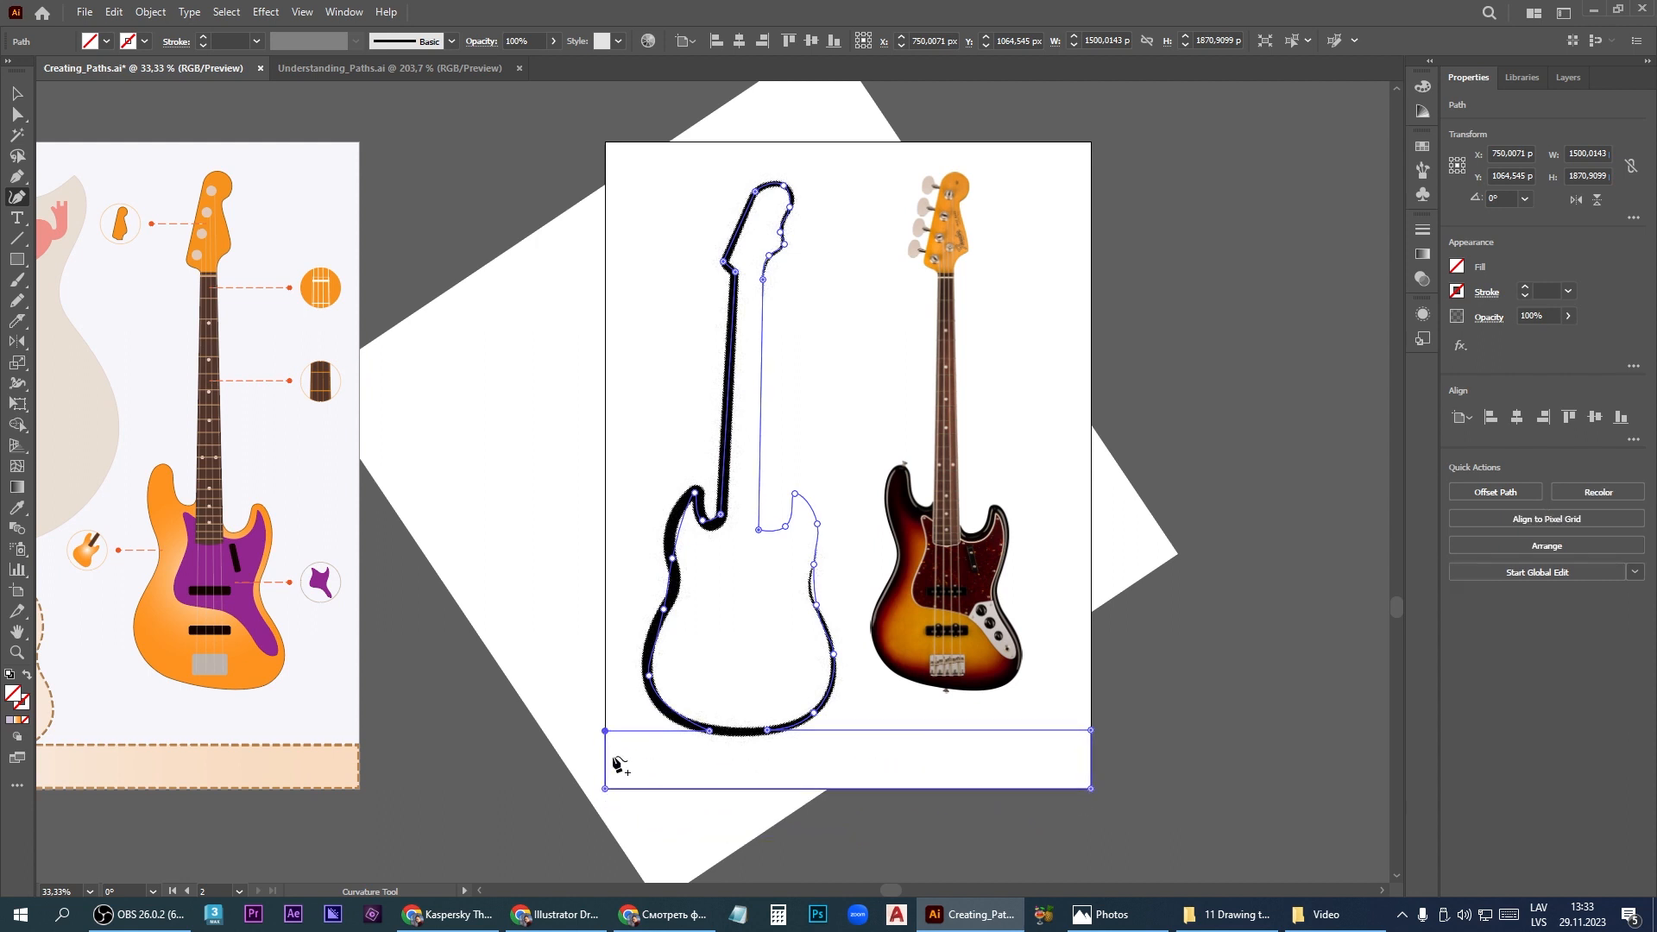
Reshape the left horn and waist curves with the Curvature tool so the path follows the thick template line
alt+scroll(679, 533, up, 3)
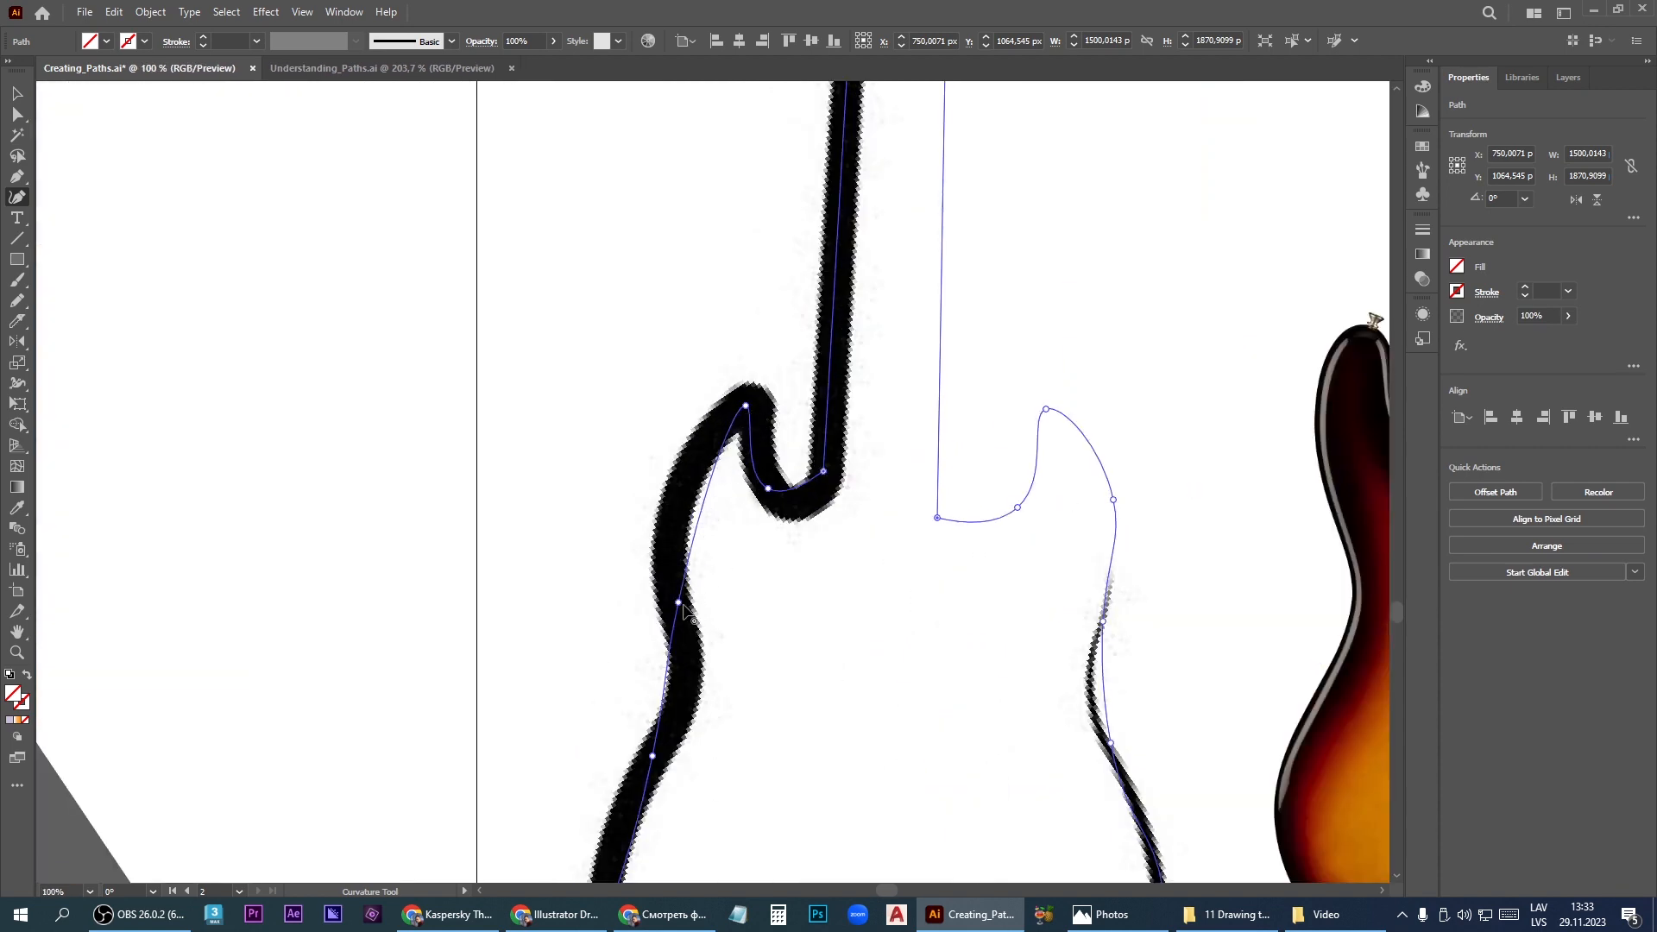
drag(679, 604, 676, 495)
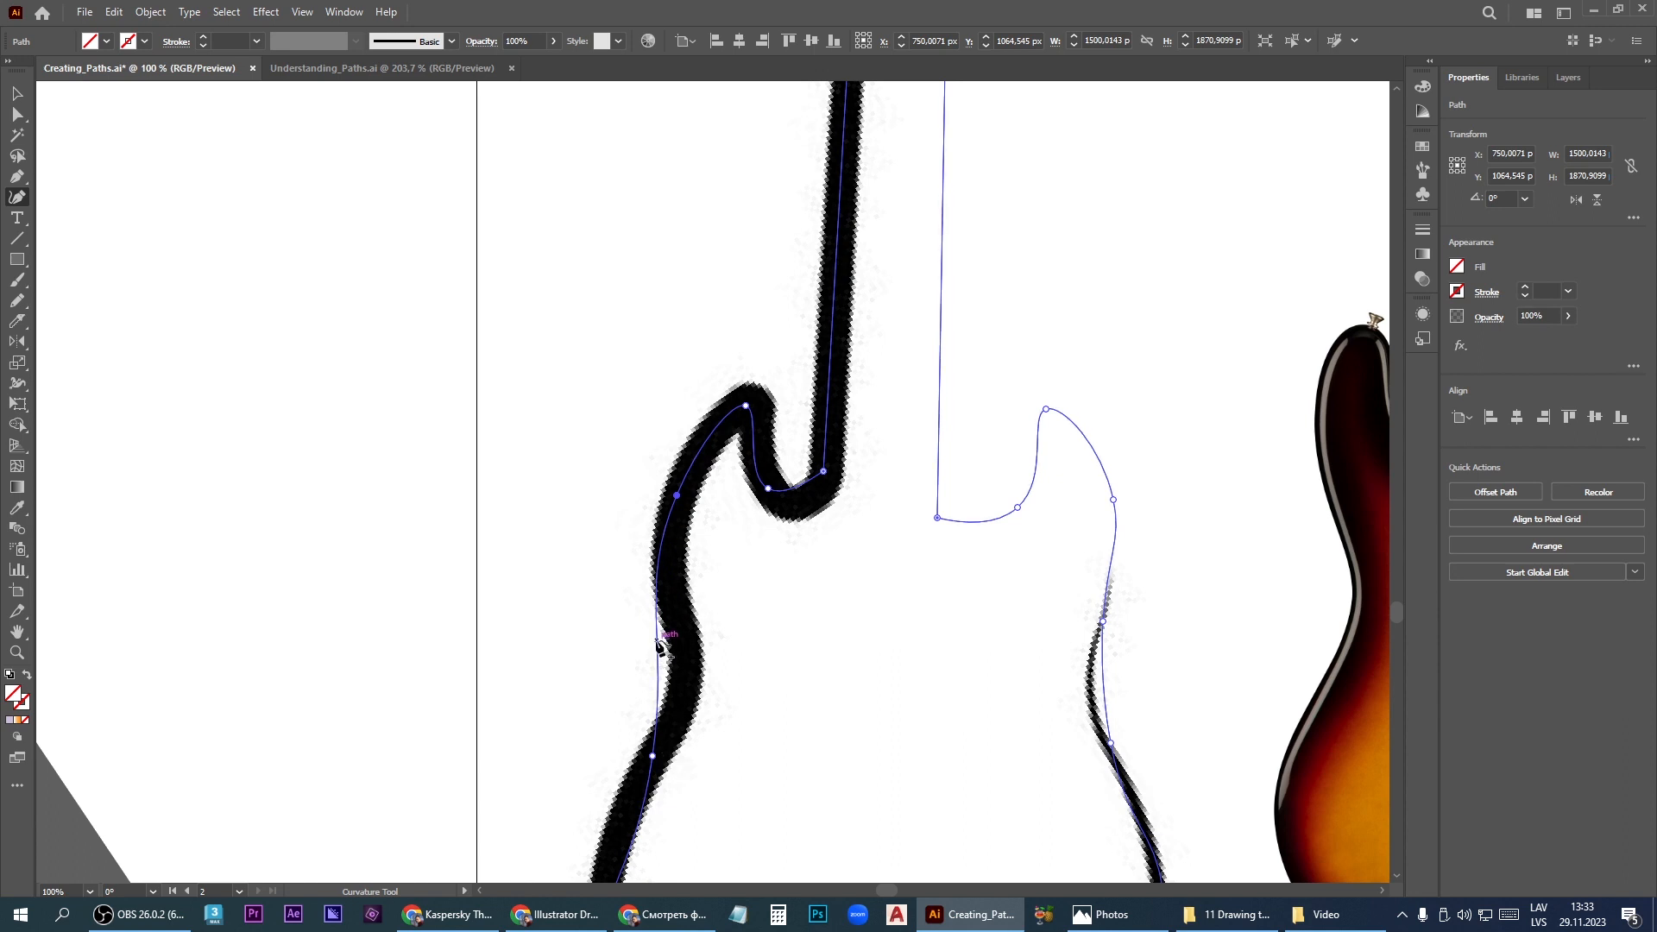
drag(658, 640, 682, 699)
scroll(701, 547, down, 2)
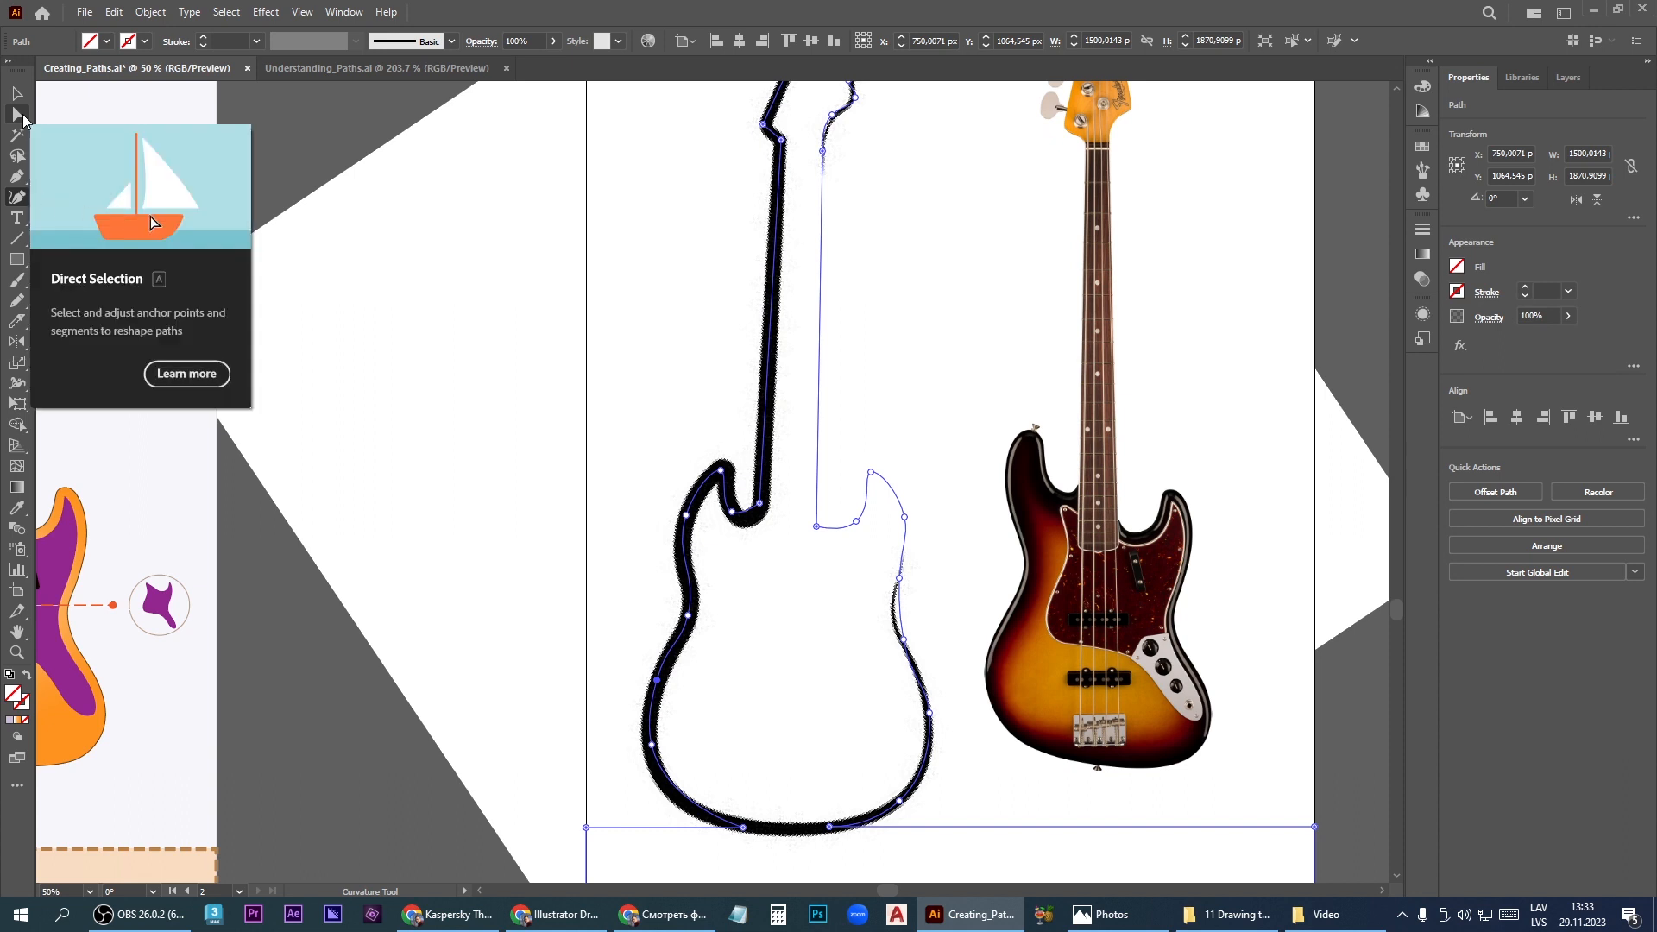
Remove the extra anchor on the body's lower left side and adjust the waist anchor's handle to fit the template curve
click(21, 115)
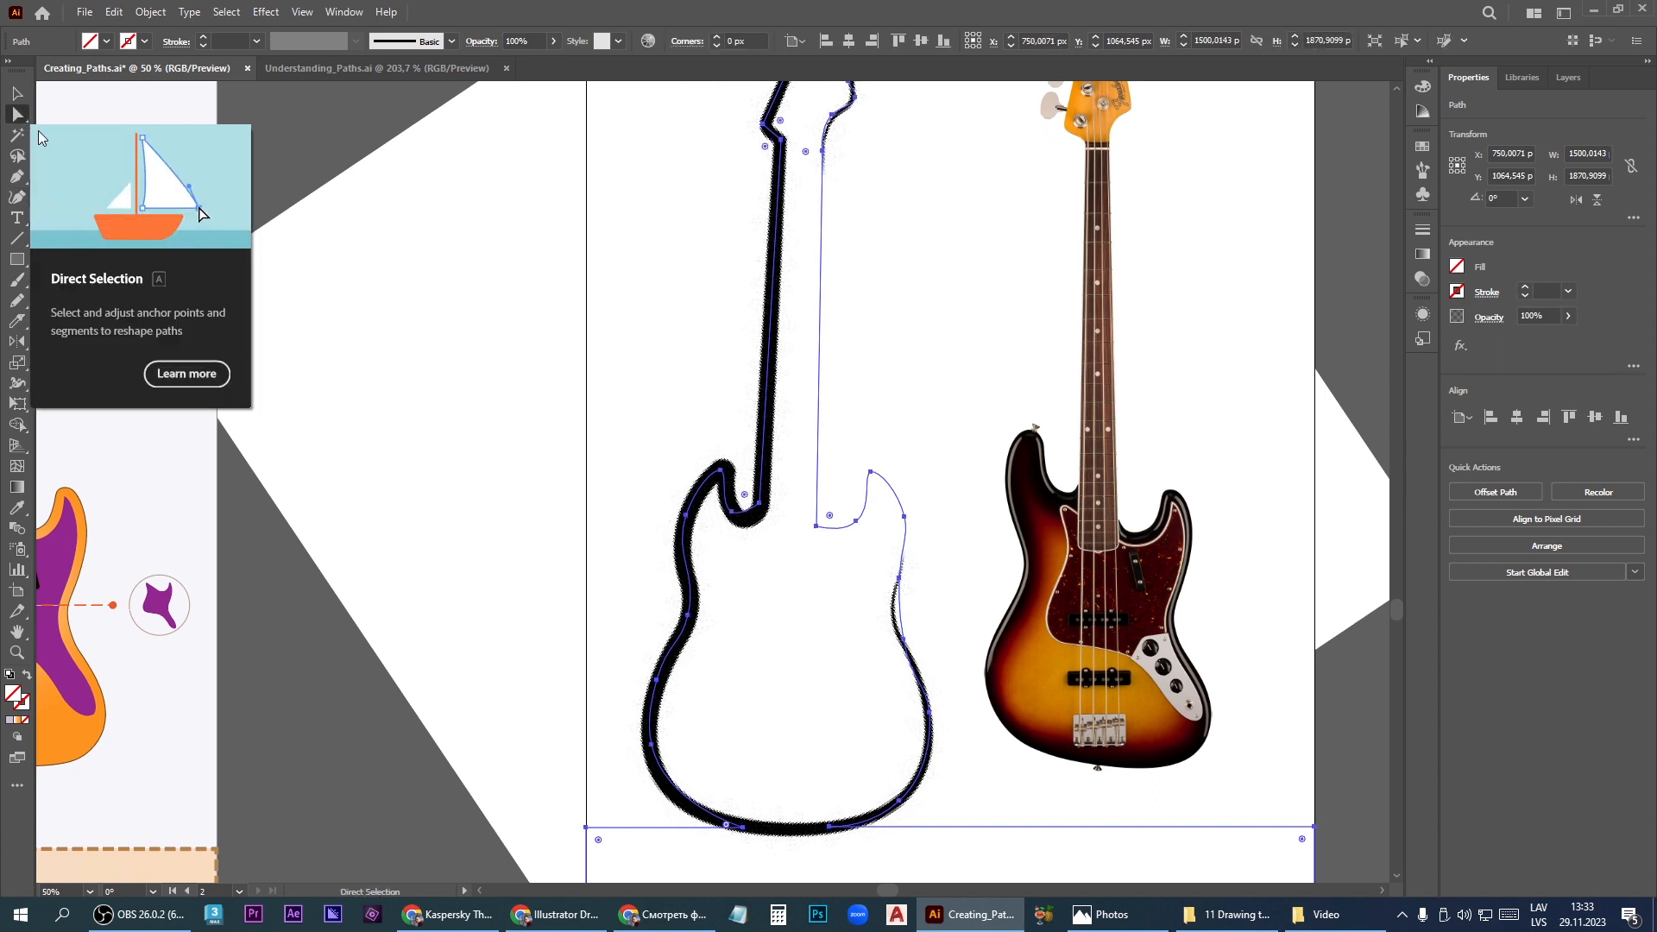
click(658, 683)
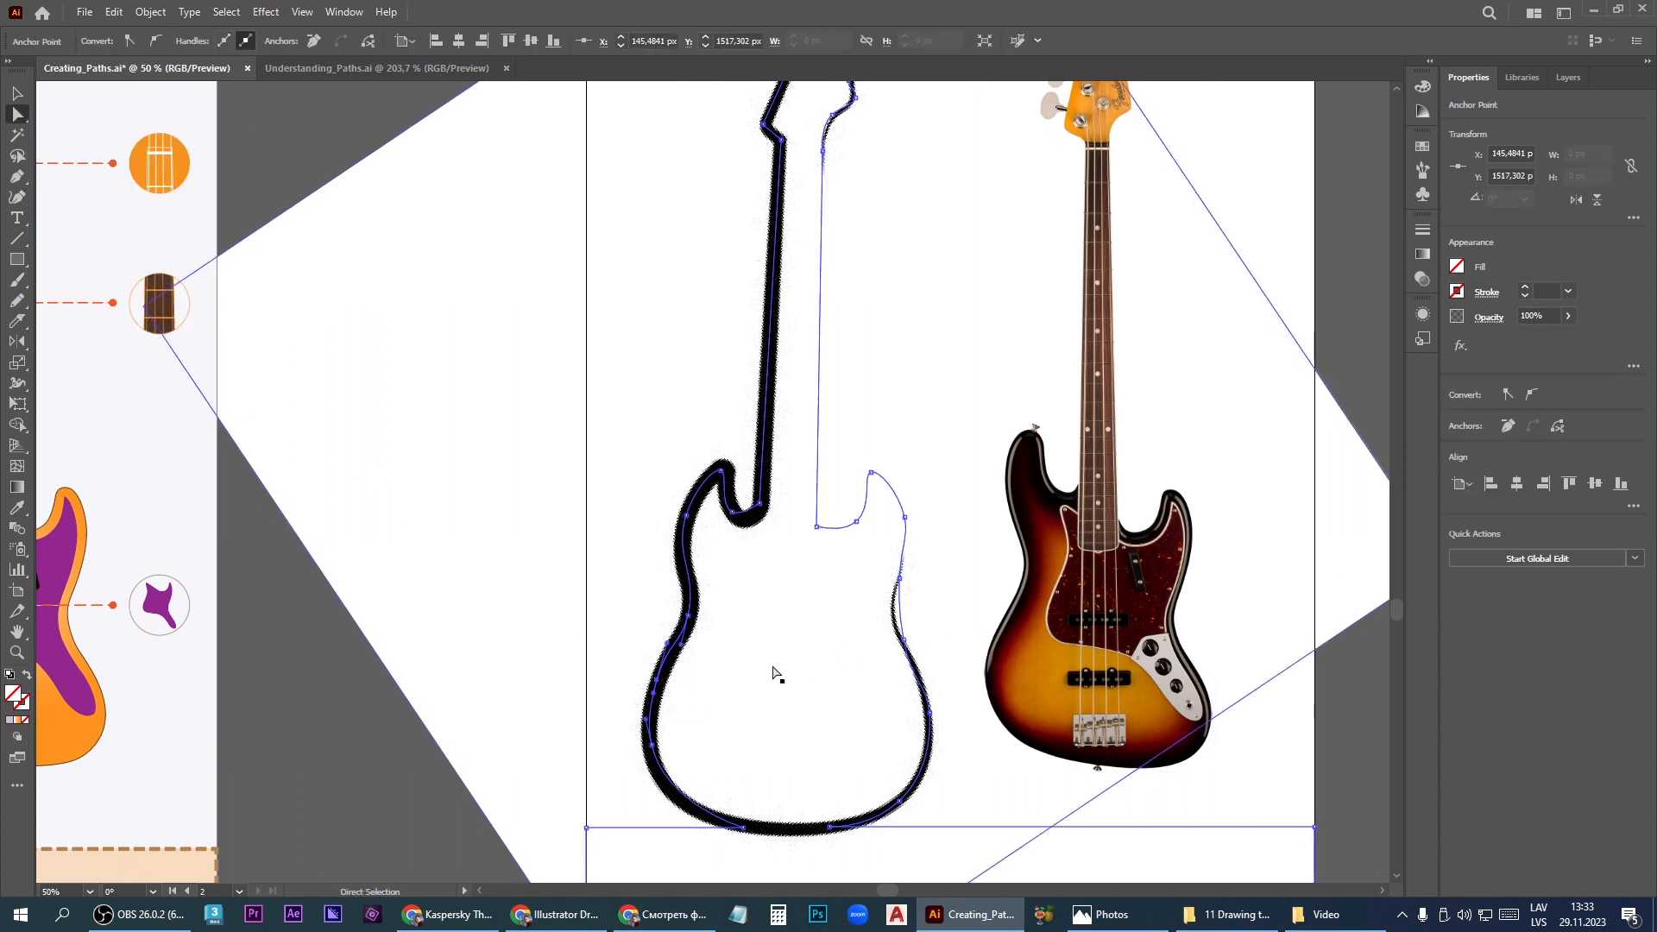
click(1507, 426)
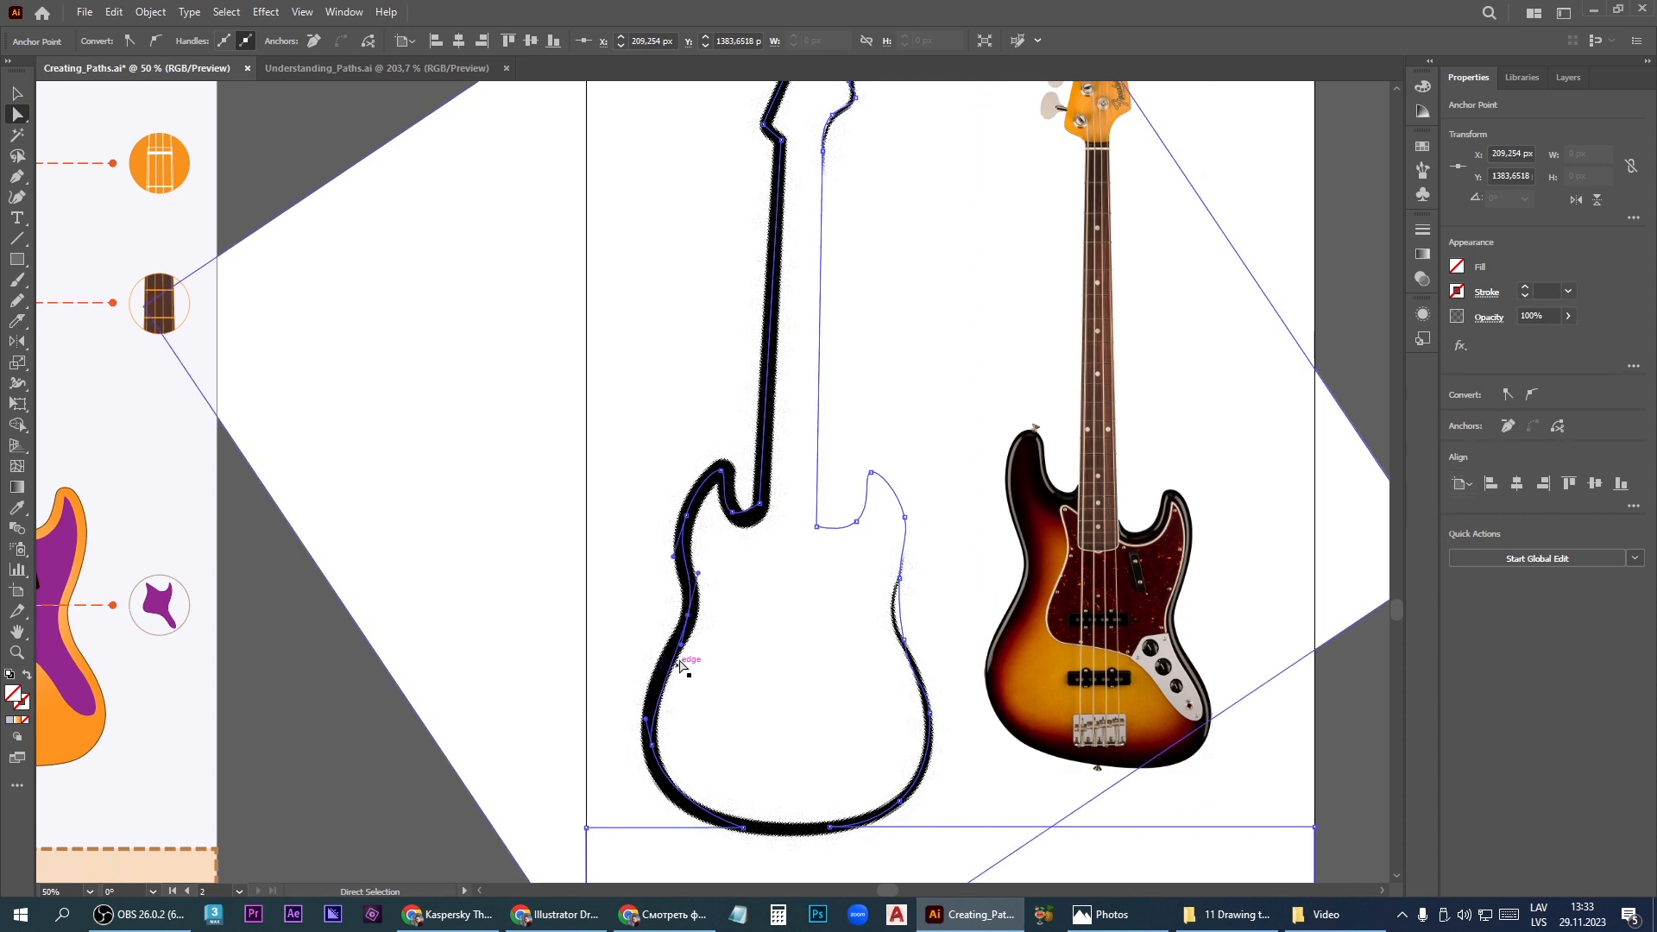
drag(680, 644, 647, 688)
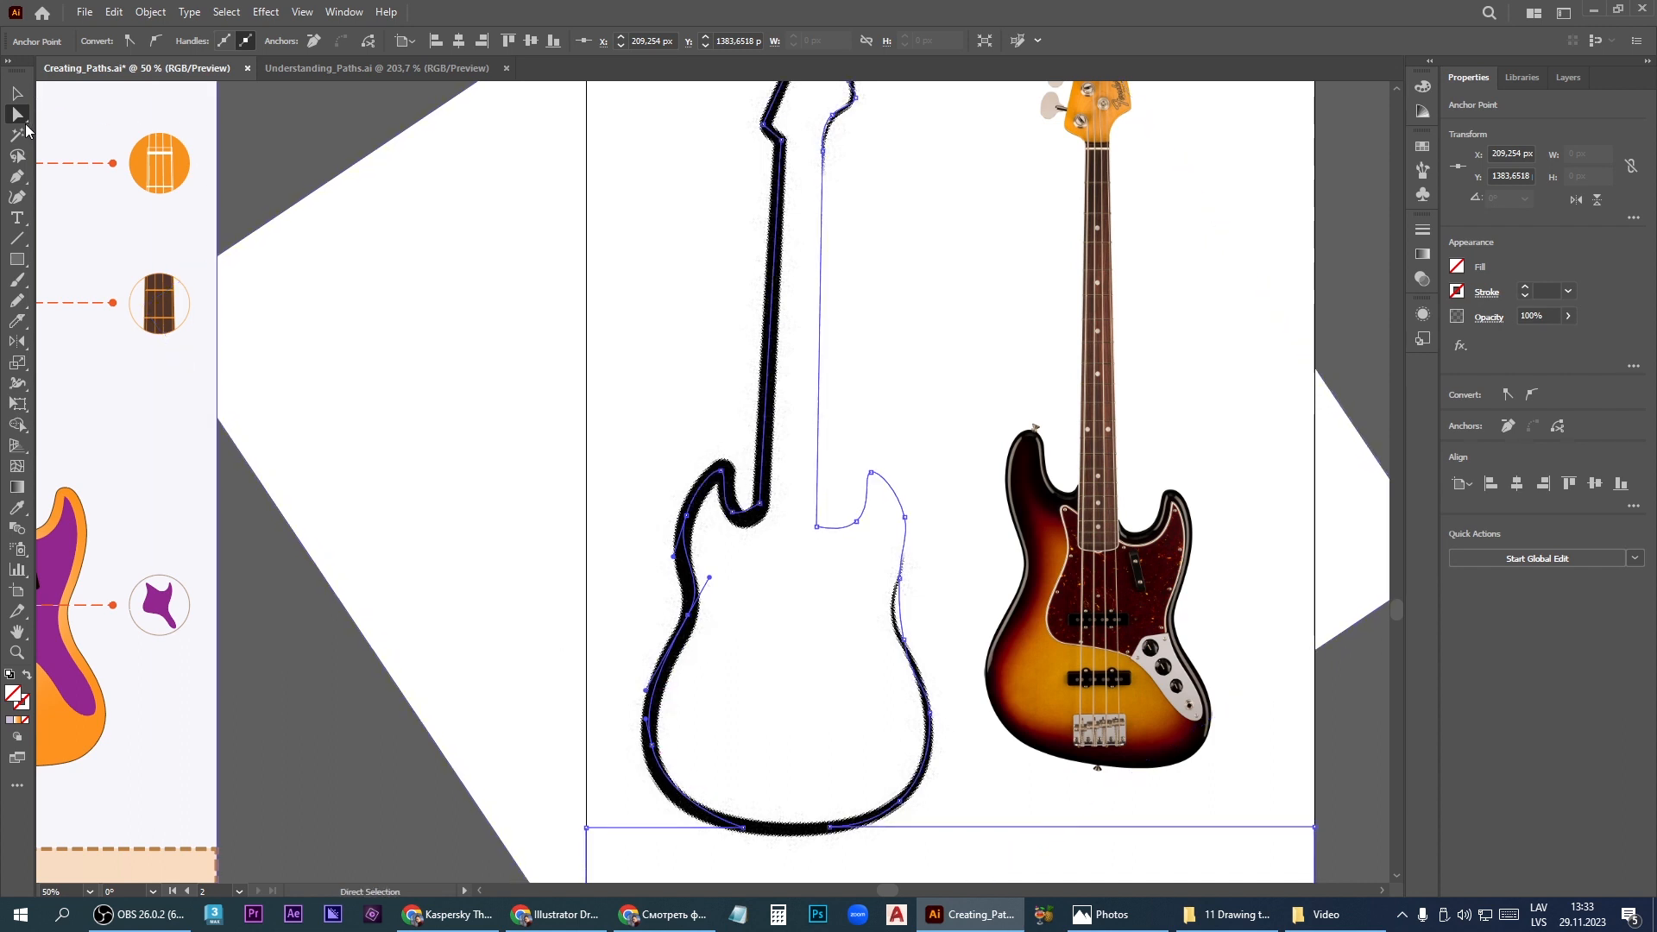
click(16, 196)
scroll(680, 818, up, 3)
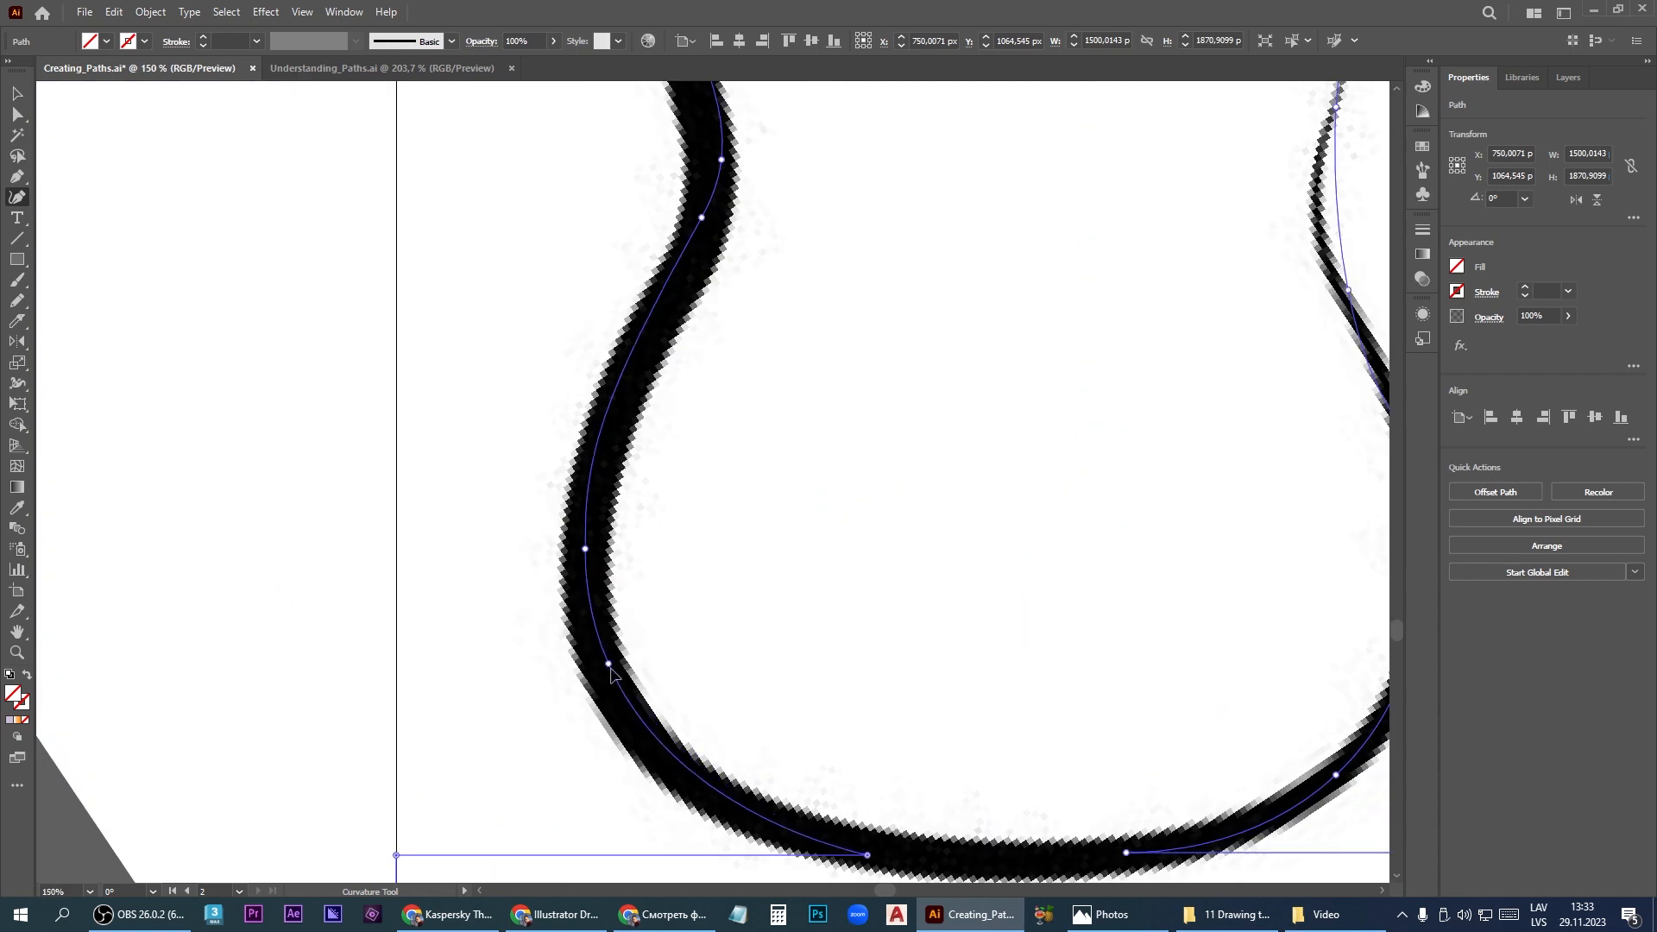
scroll(566, 682, down, 6)
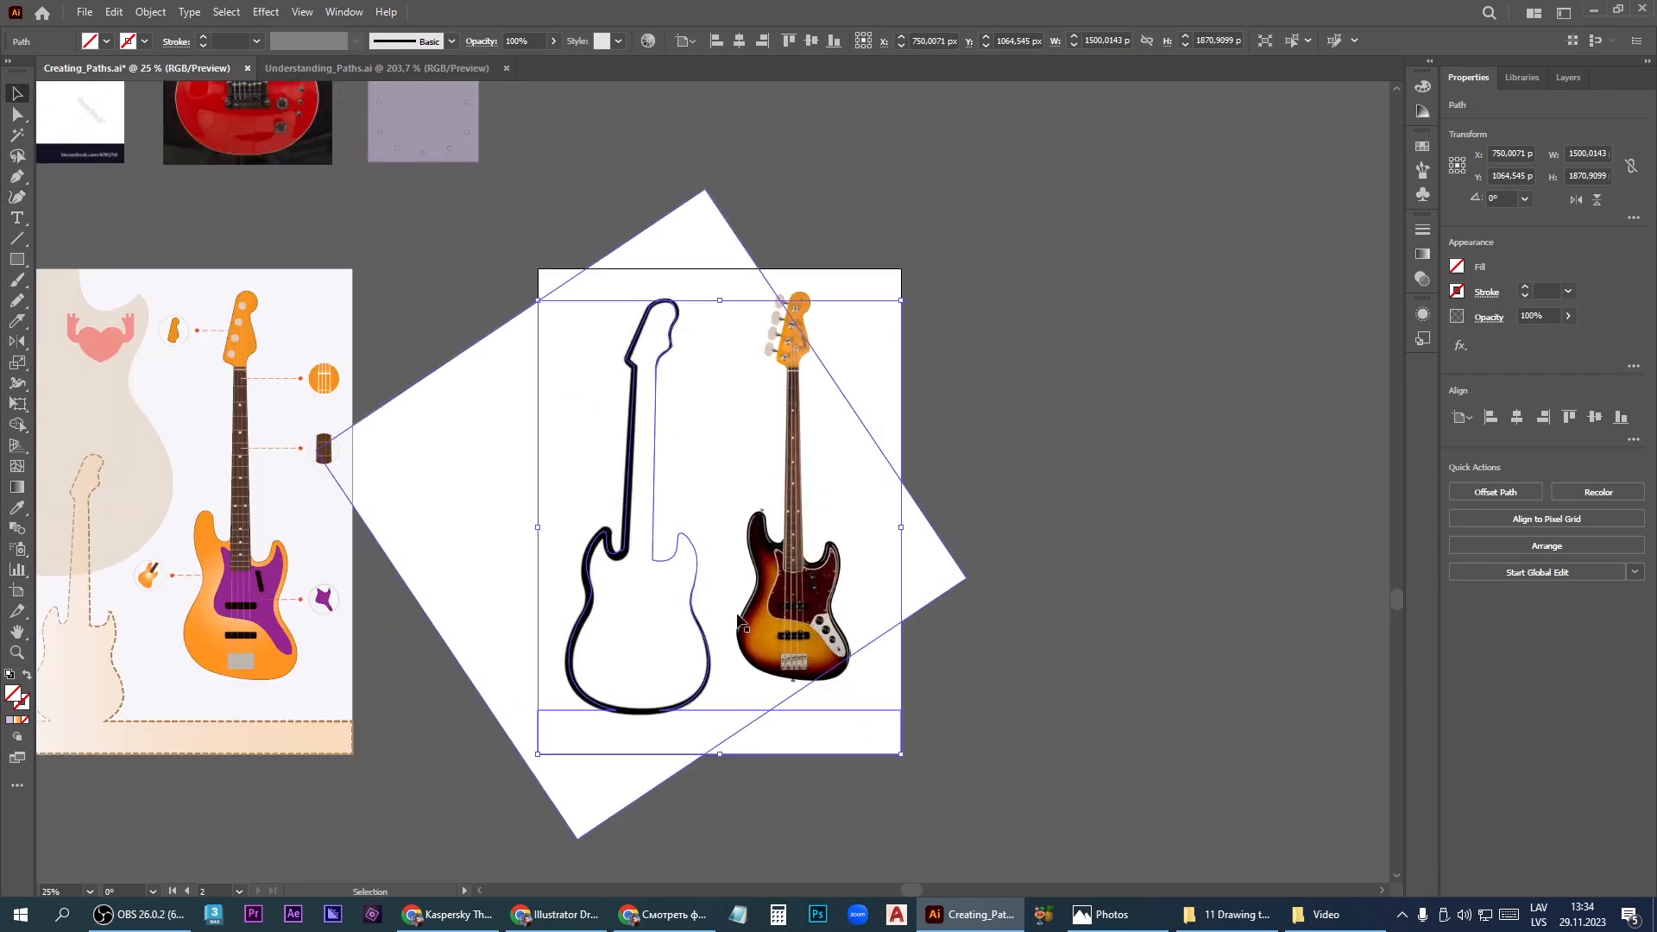
Deselect the path and move the rotated template image off the artboard
key(ctrl+shift+a)
drag(695, 434, 1203, 365)
key(ctrl+minus)
drag(1034, 701, 1065, 419)
scroll(799, 722, up, 2)
click(859, 815)
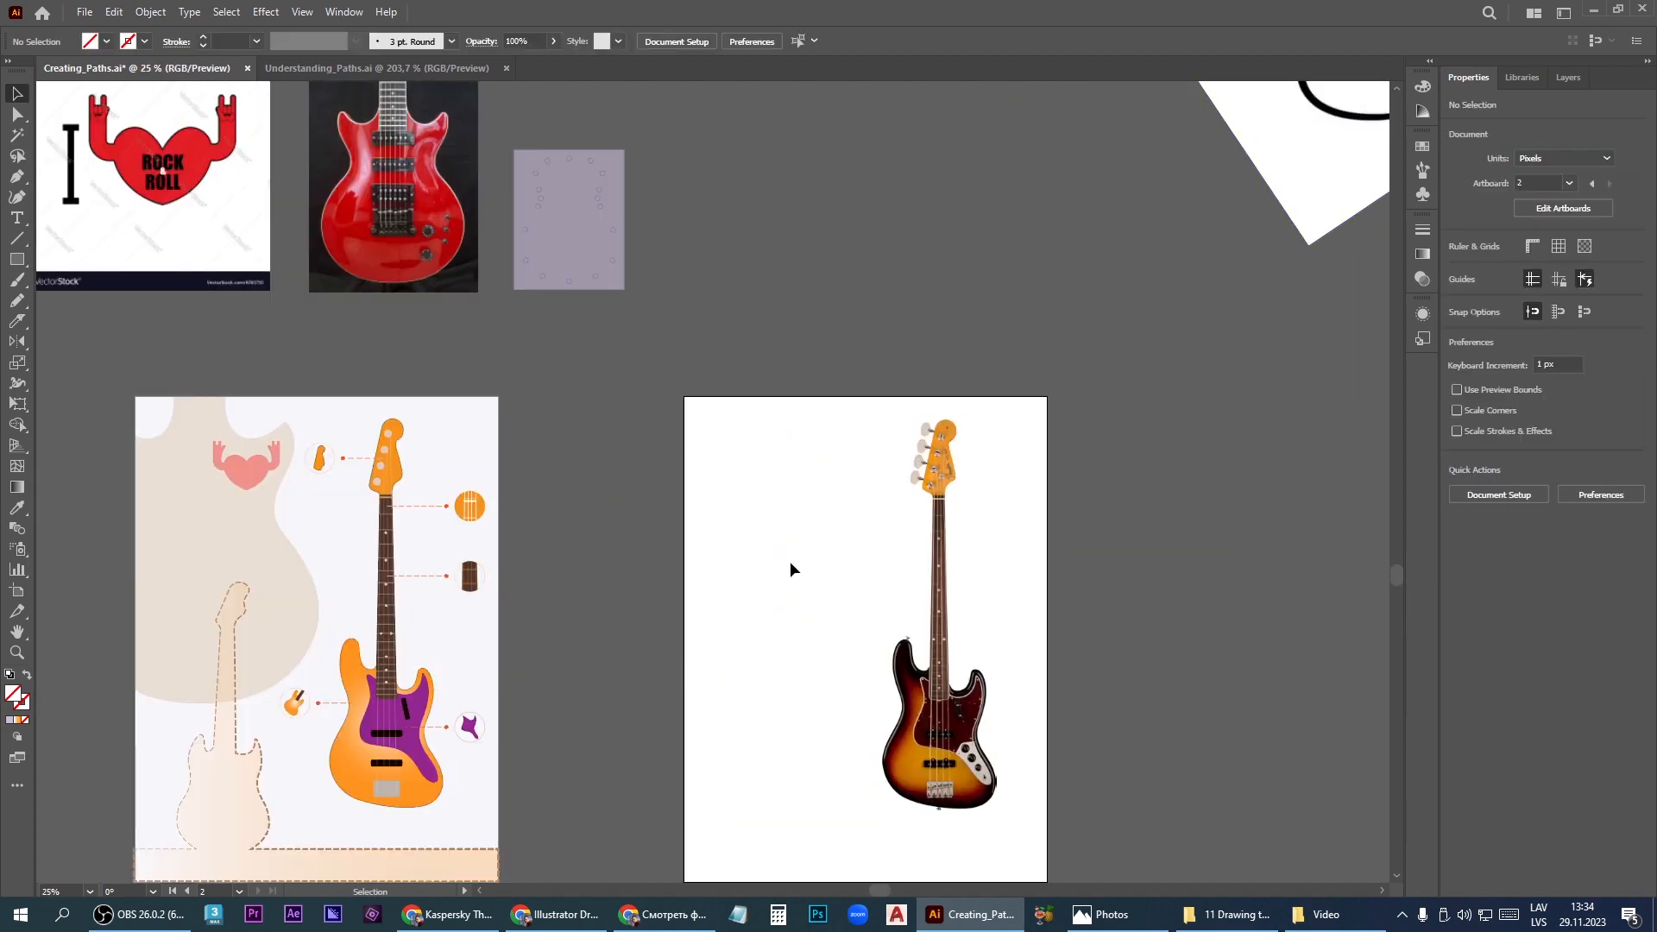
Apply a brown stroke colour swatch to the traced guitar outline
click(799, 597)
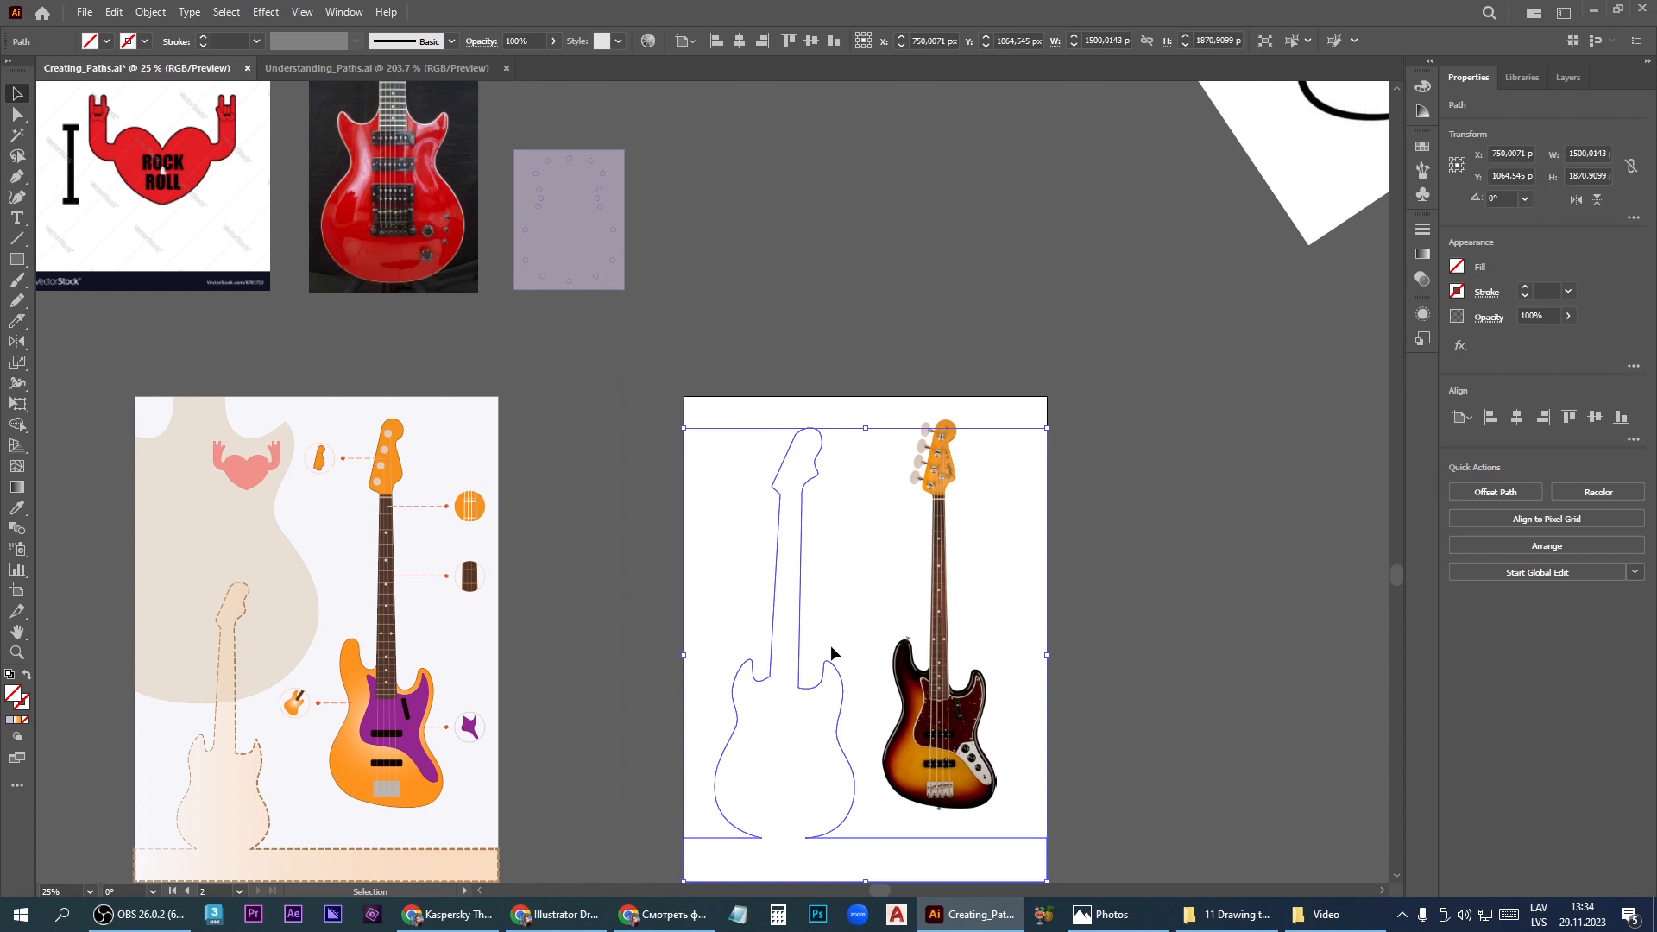
click(1455, 296)
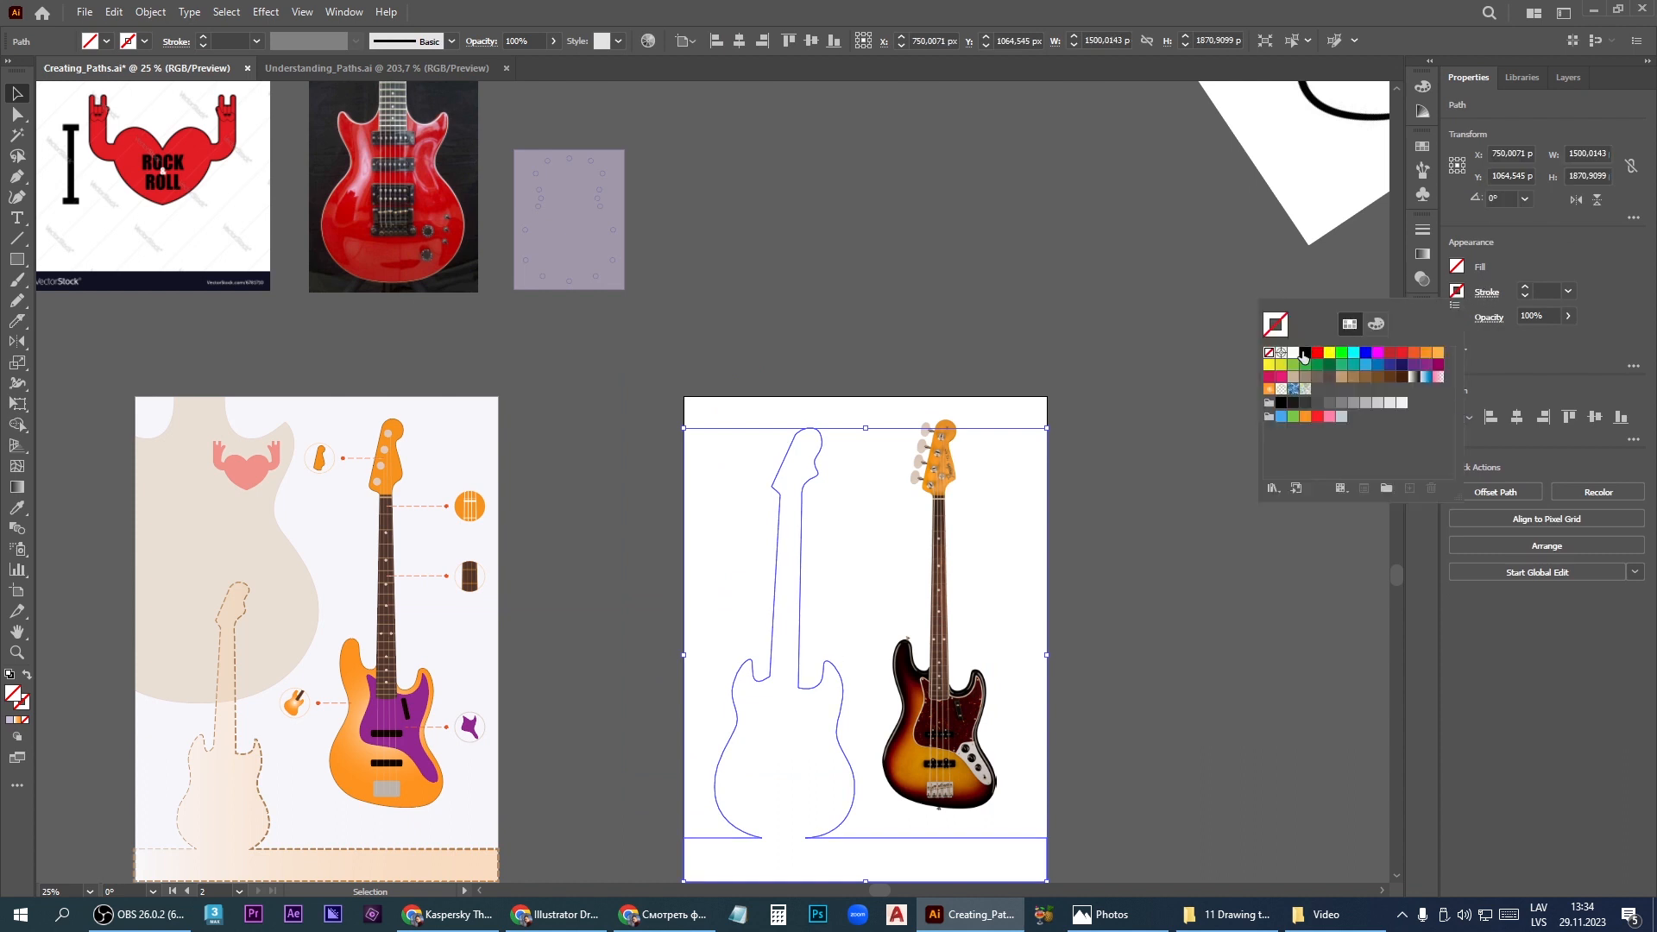
click(1382, 378)
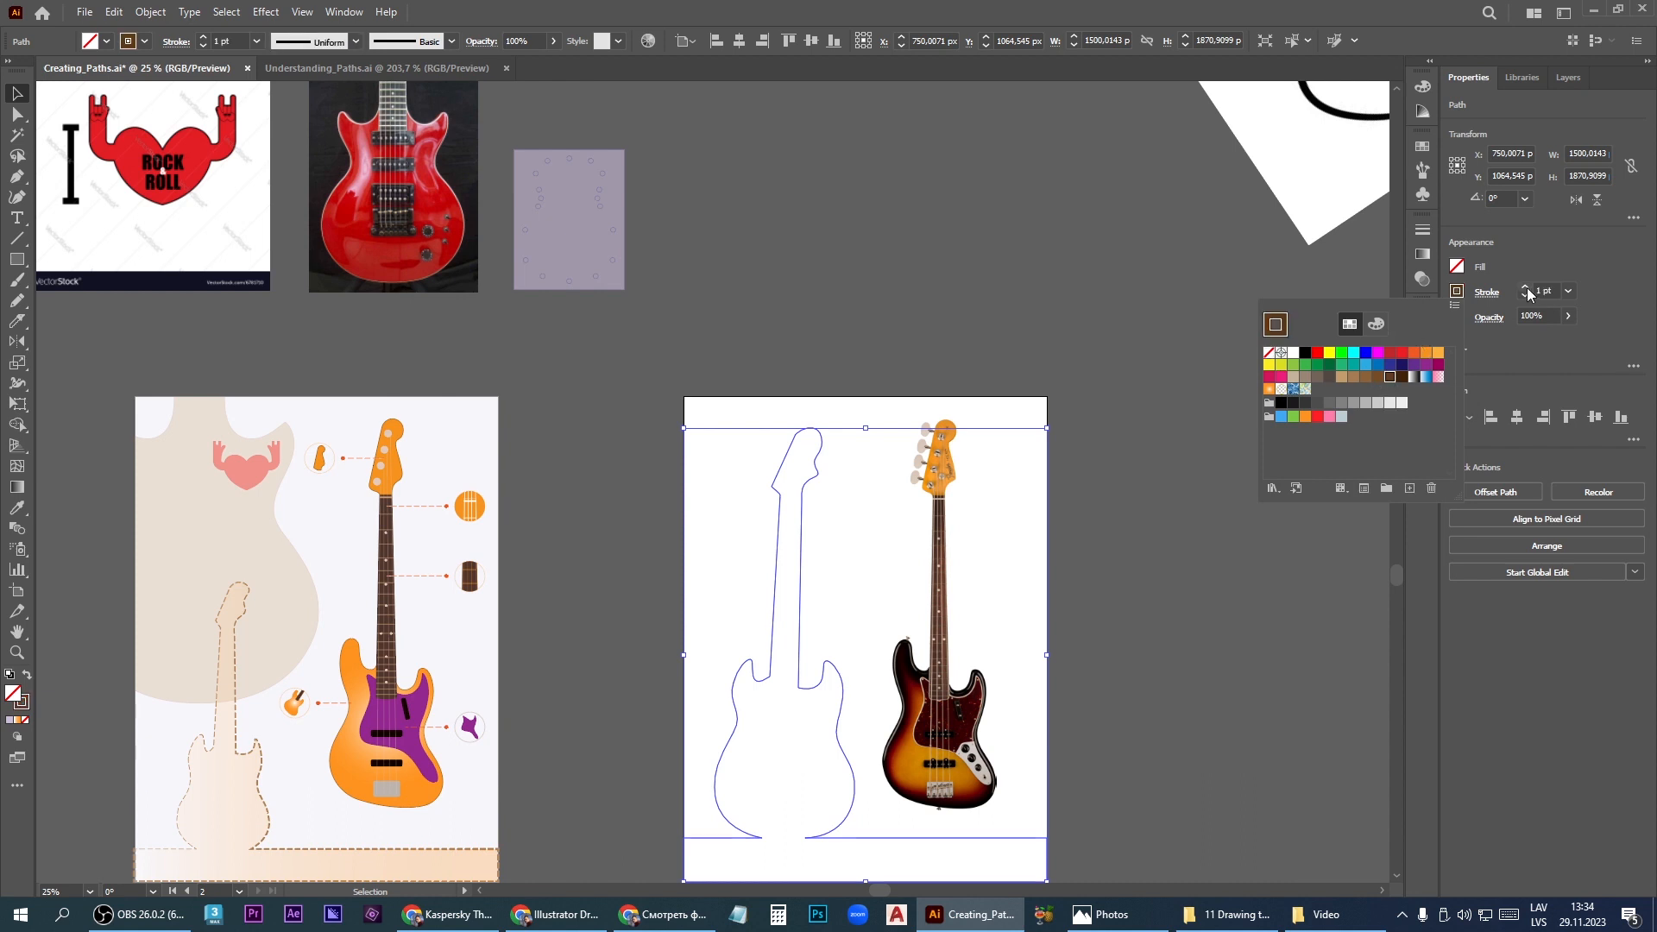
click(756, 292)
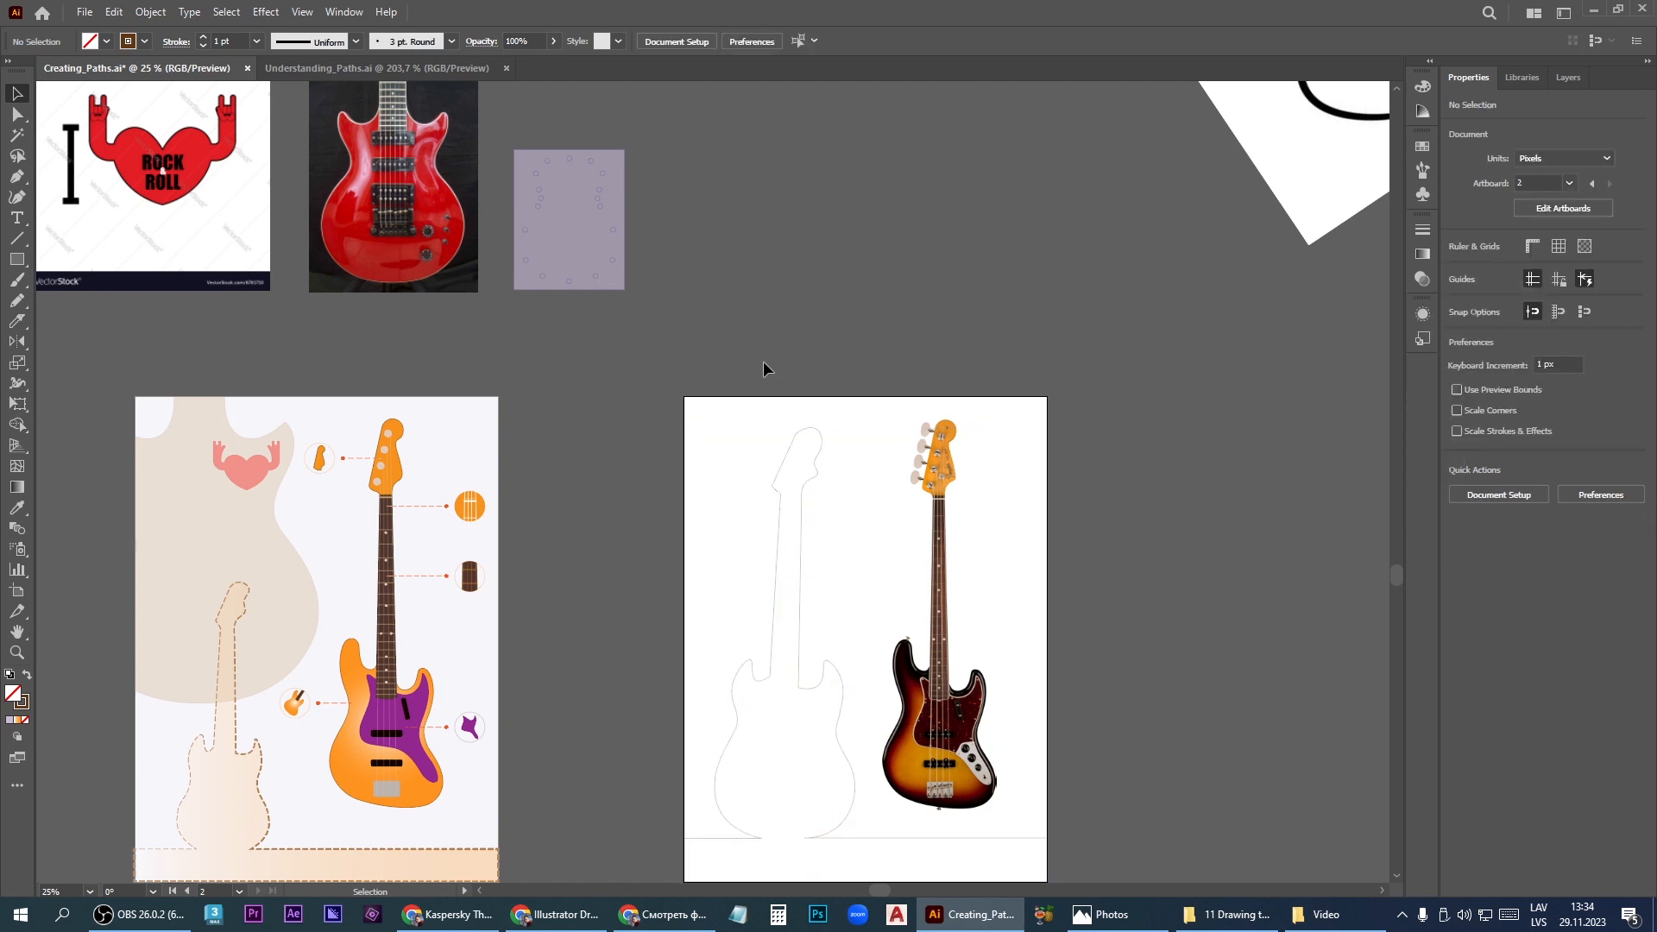
Make the guitar outline's stroke a dashed line with a 12 pt dash and a 5 pt gap
click(814, 686)
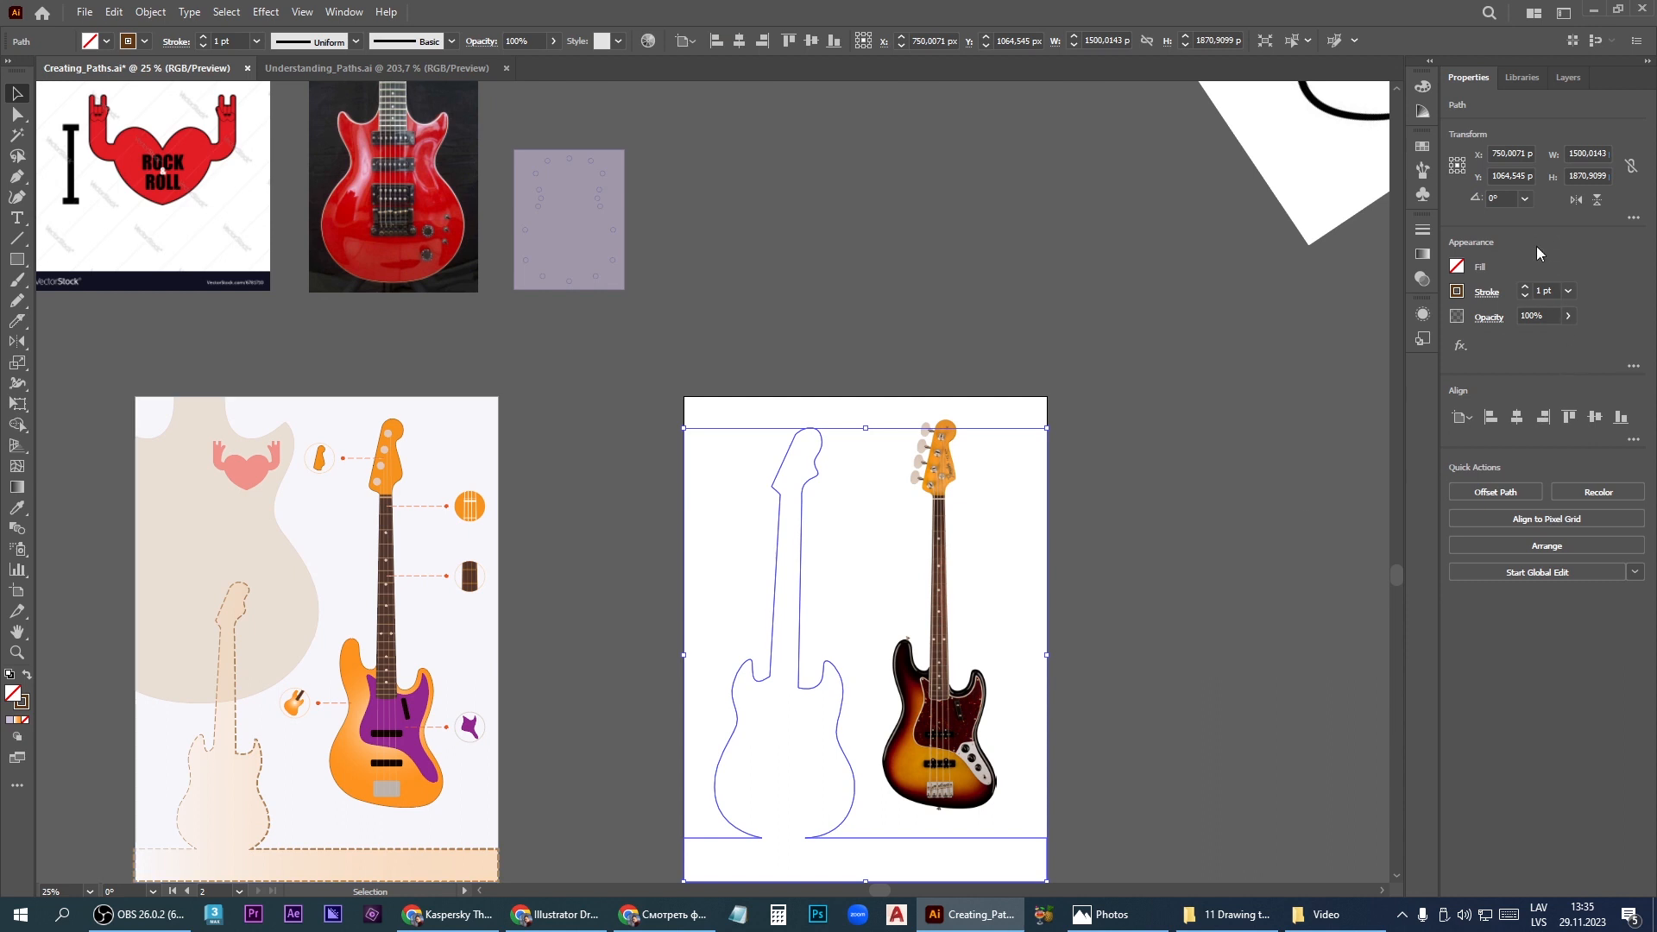
click(1486, 292)
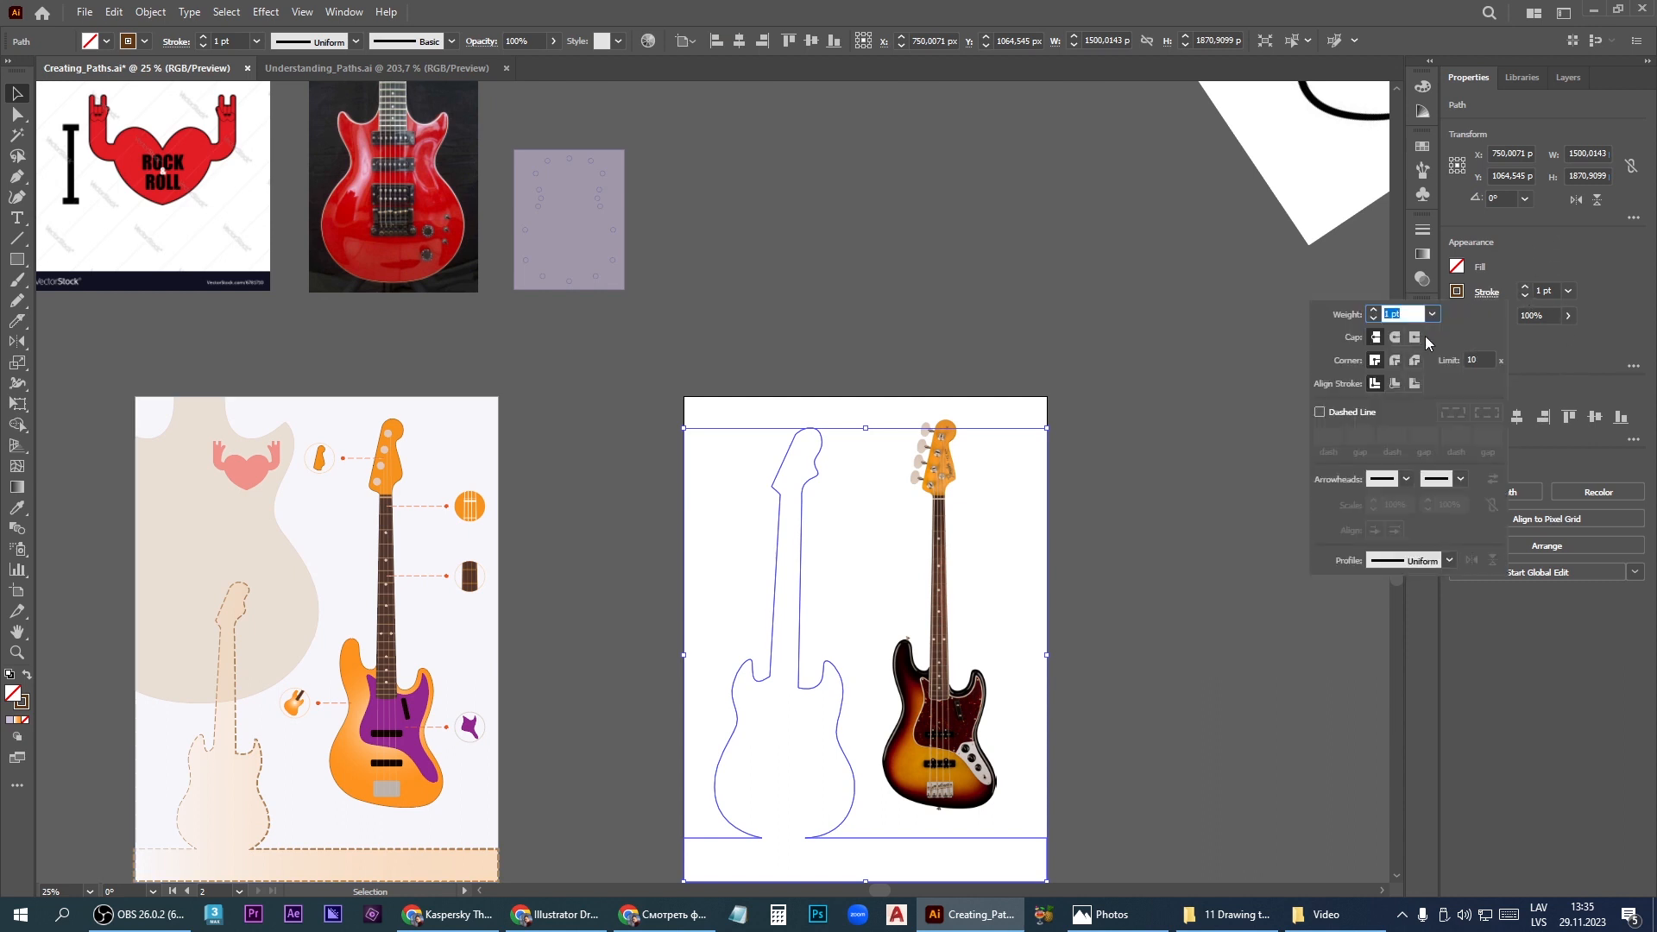
click(1320, 412)
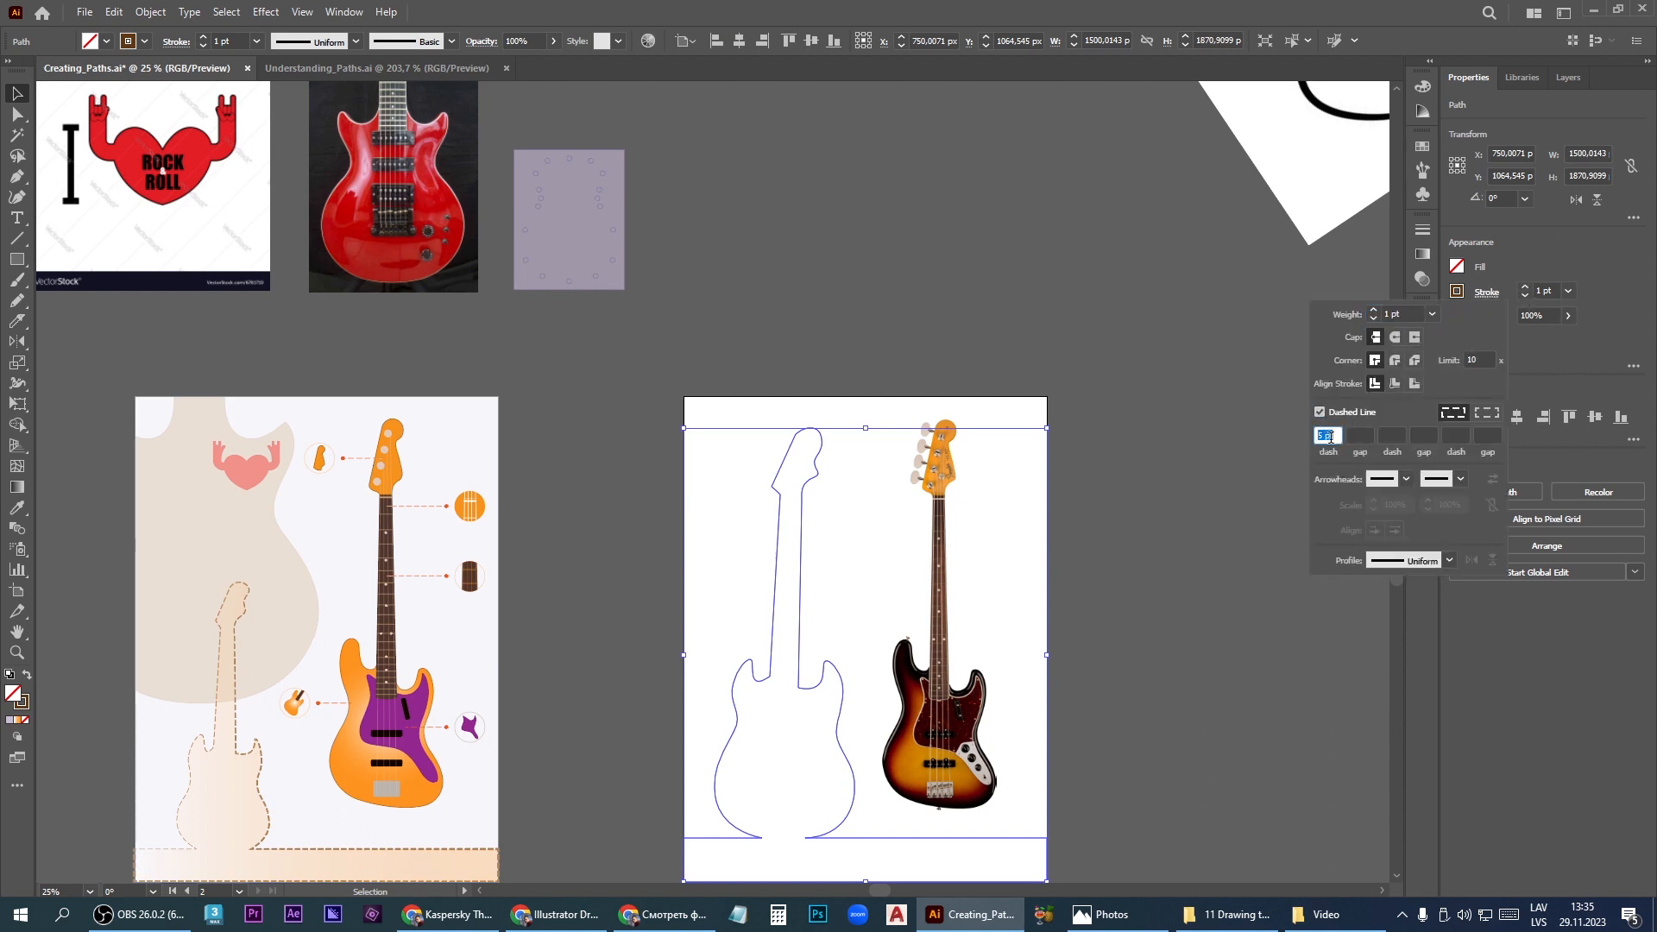
click(1322, 435)
click(1363, 435)
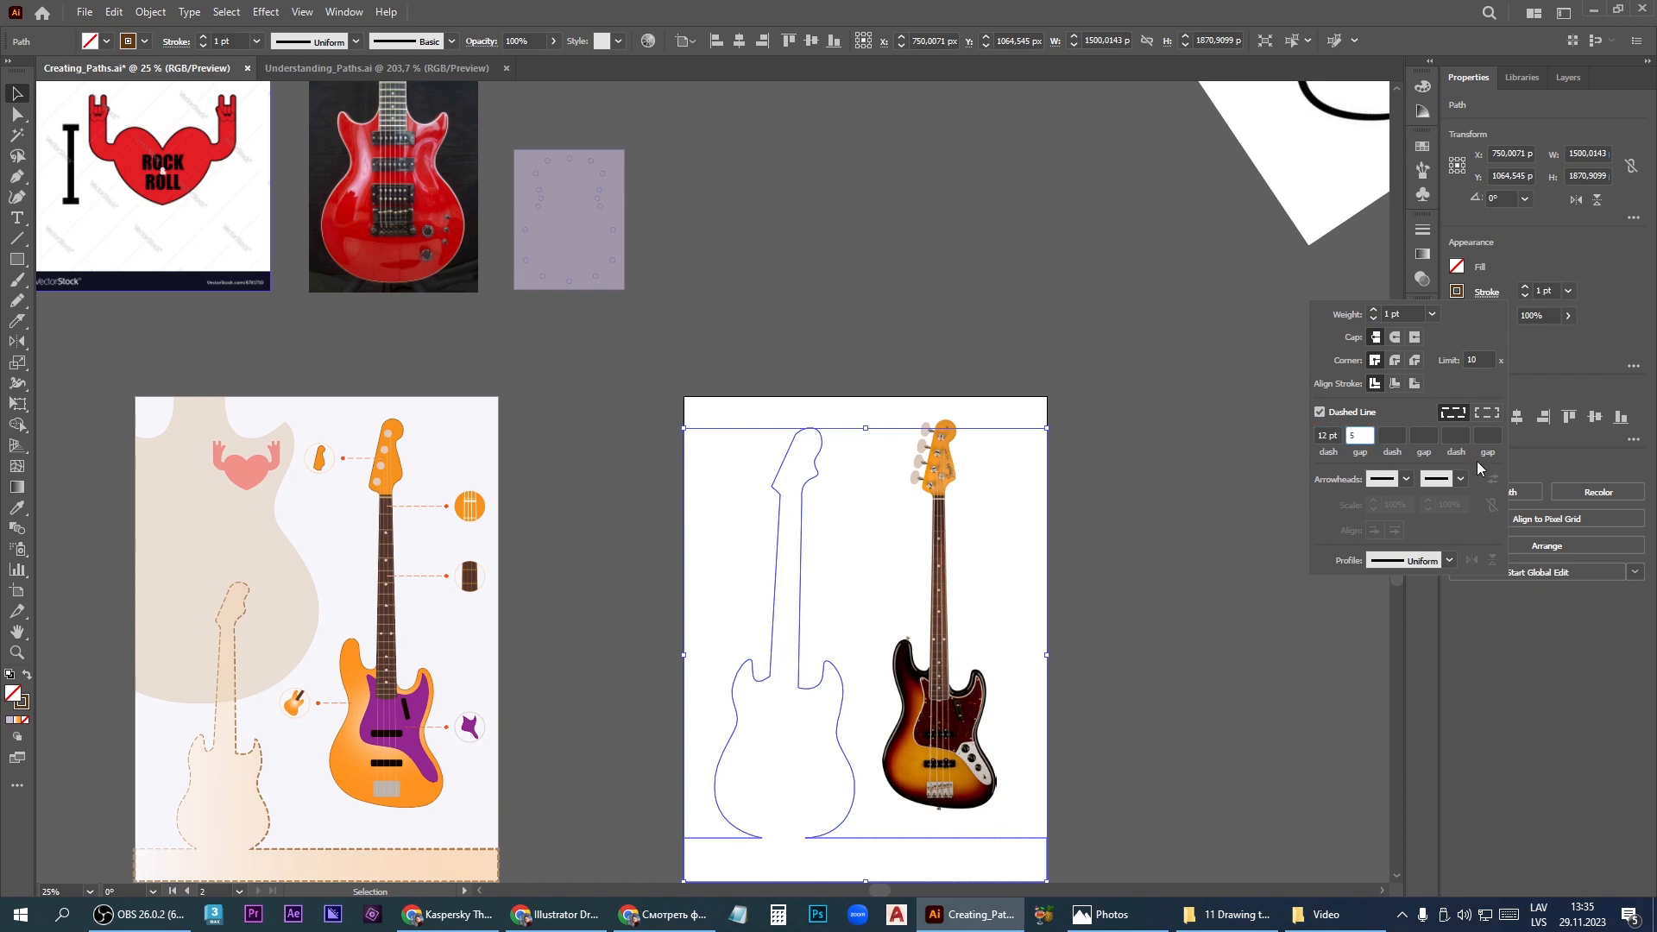
click(805, 702)
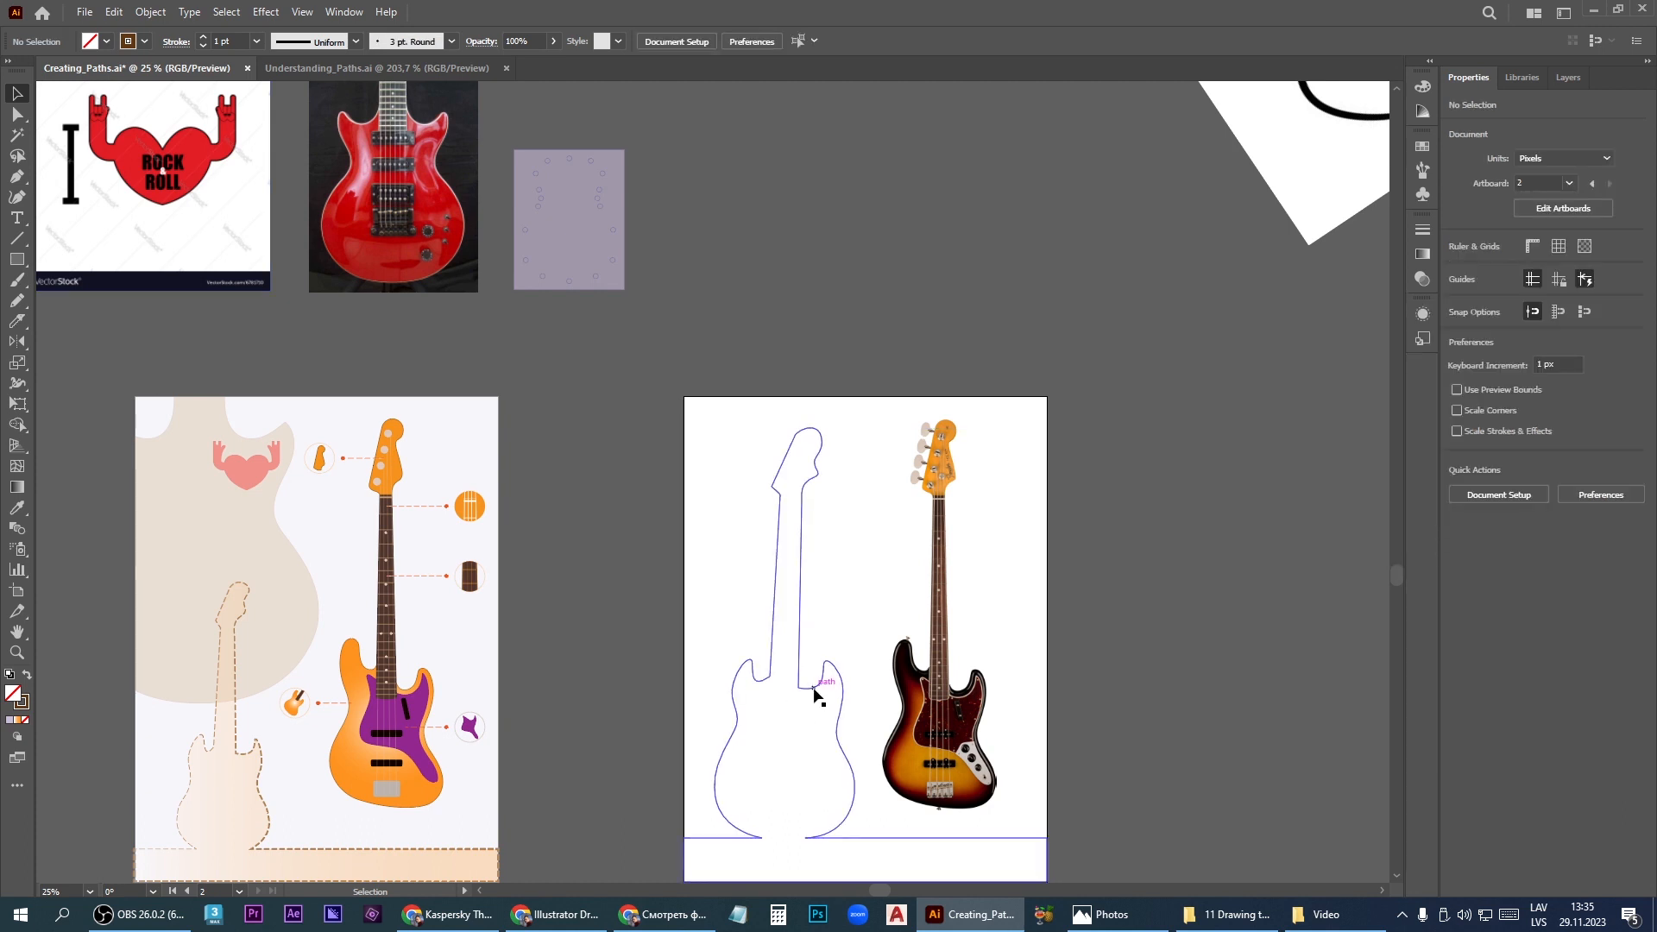
Increase the dashed guitar outline's stroke weight to 5 pt
click(815, 694)
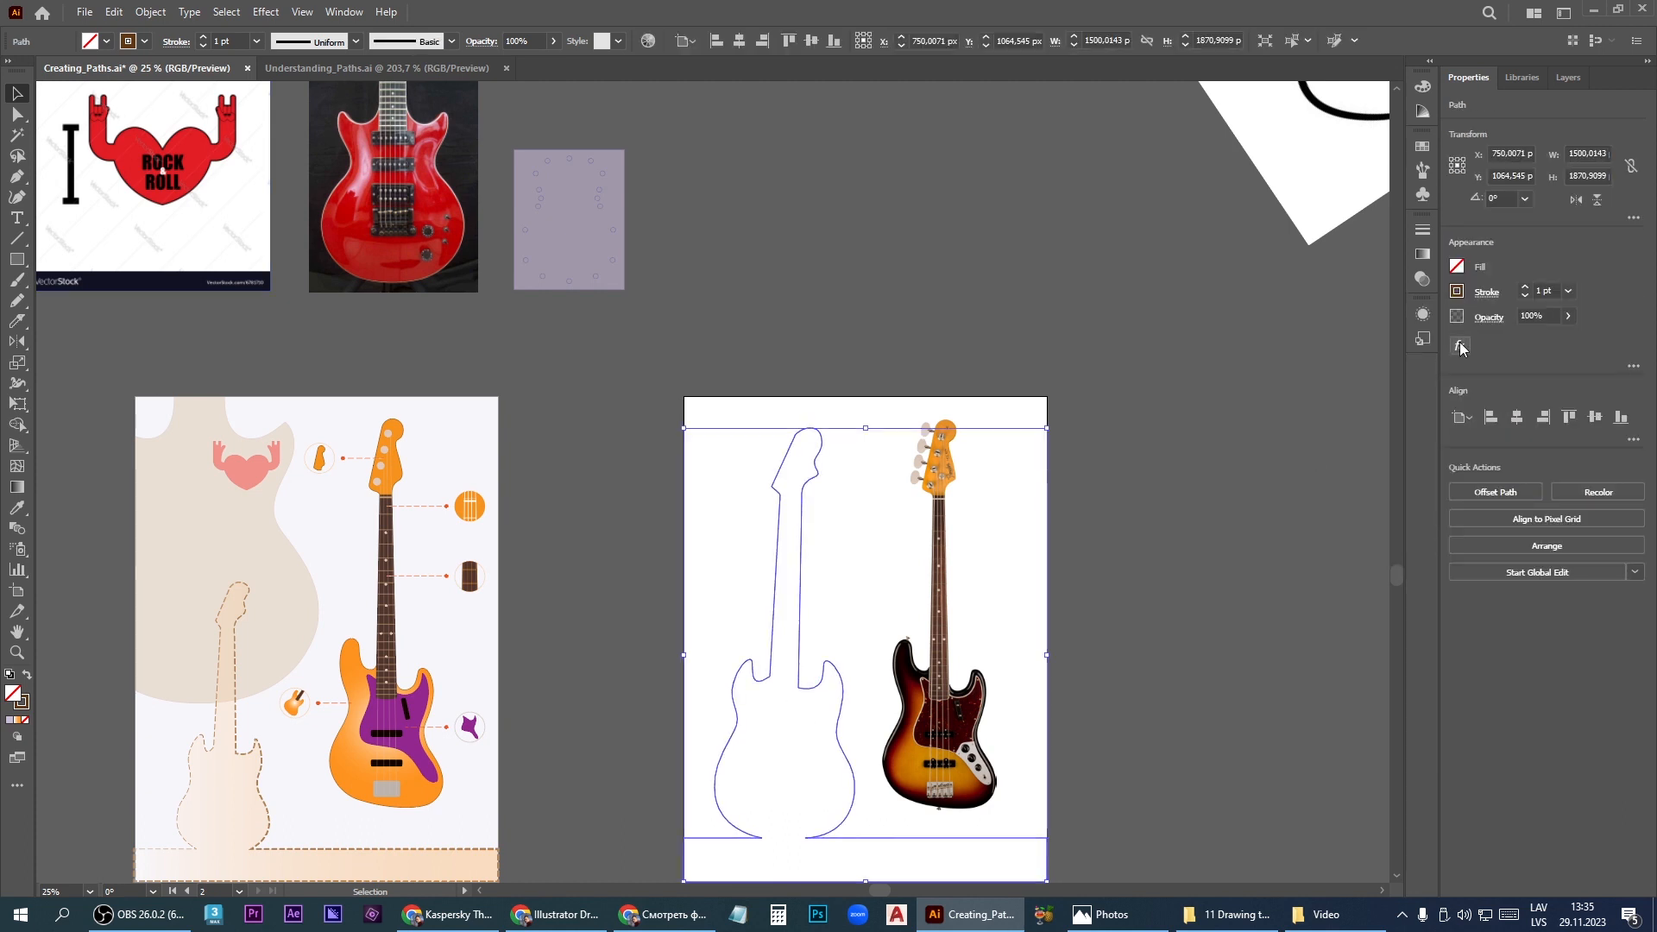
click(1525, 287)
click(1525, 287)
click(1525, 287)
click(1160, 551)
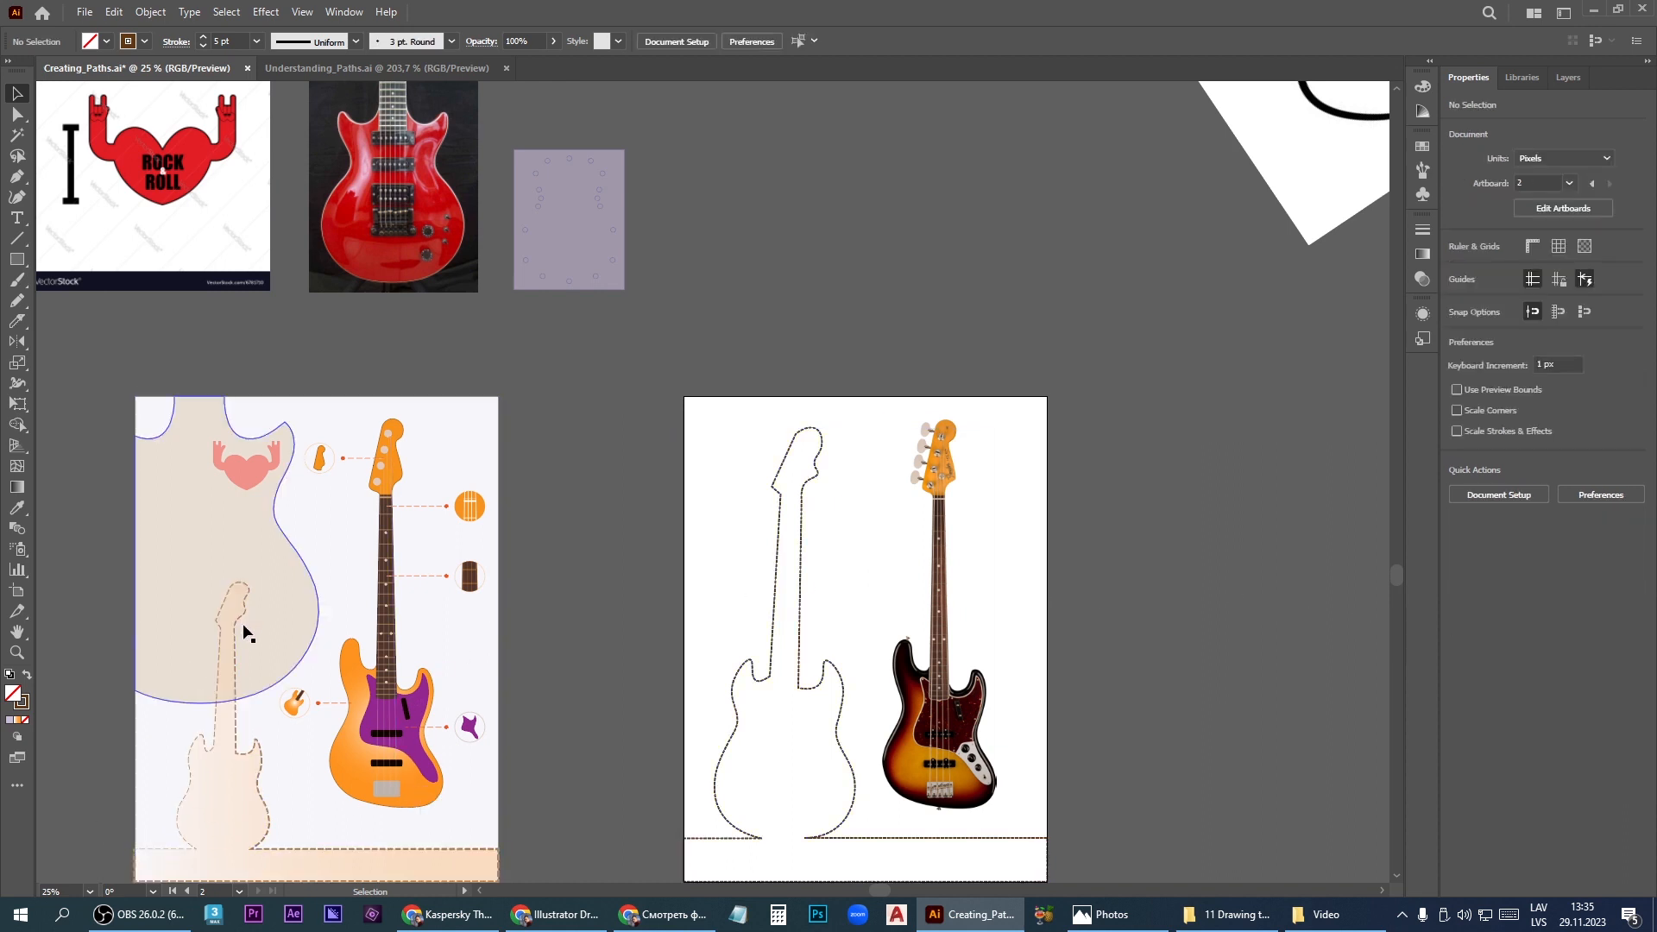
Give the dashed guitar outline a variable width profile that tapers to a point at both ends
click(851, 818)
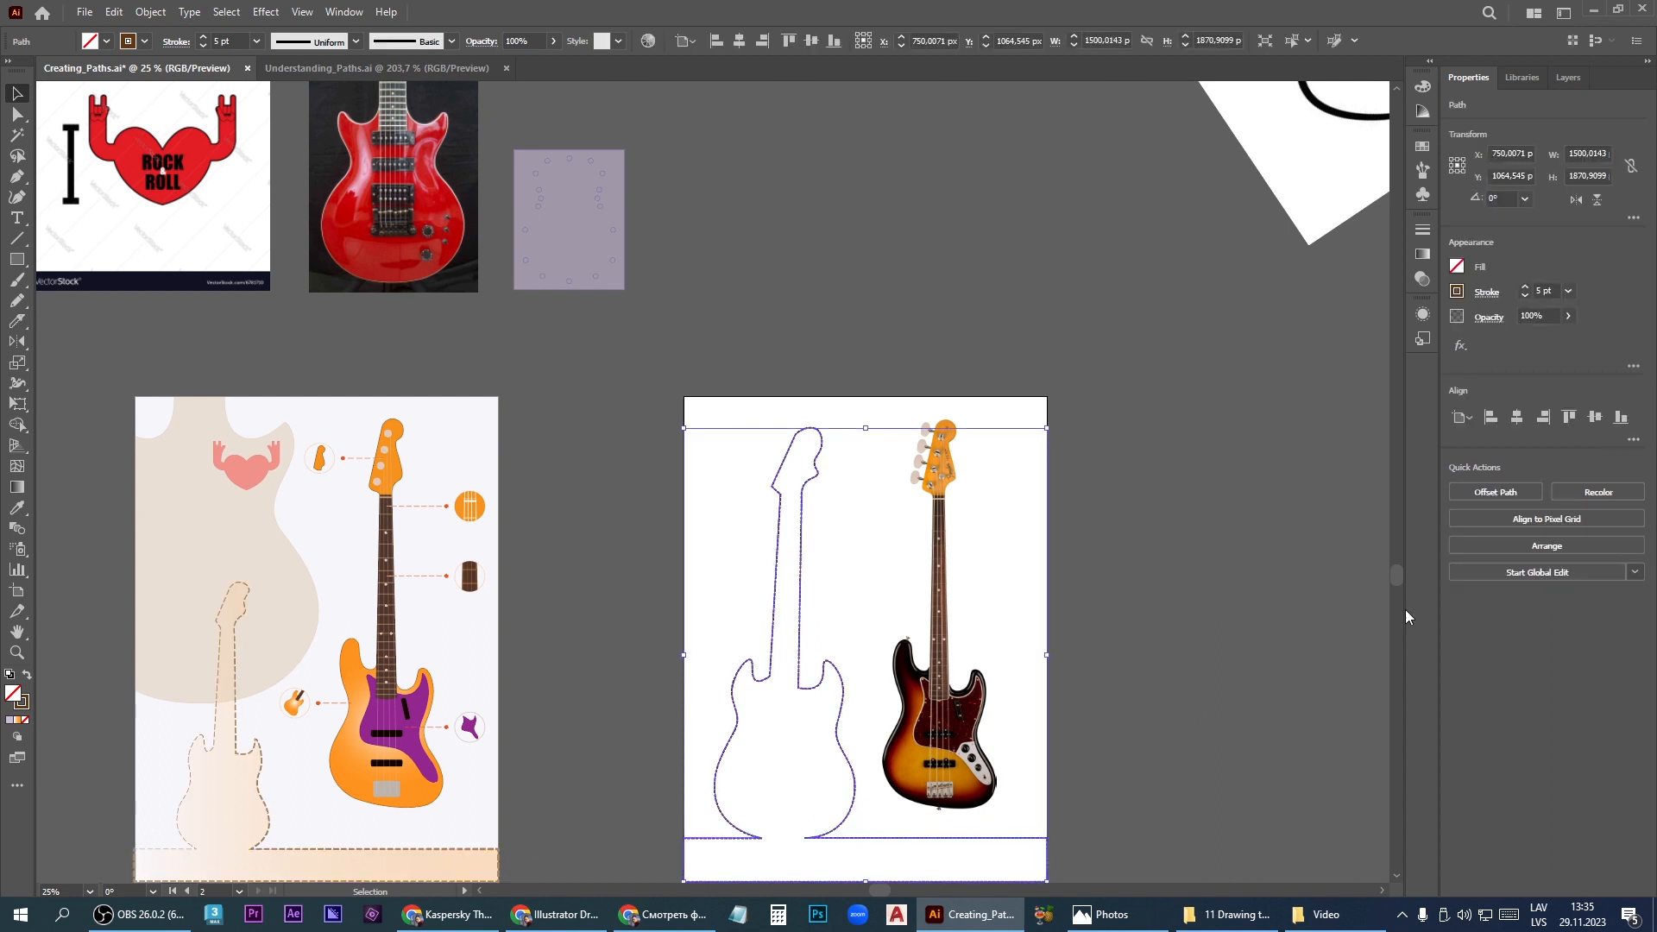
click(1487, 292)
click(1450, 561)
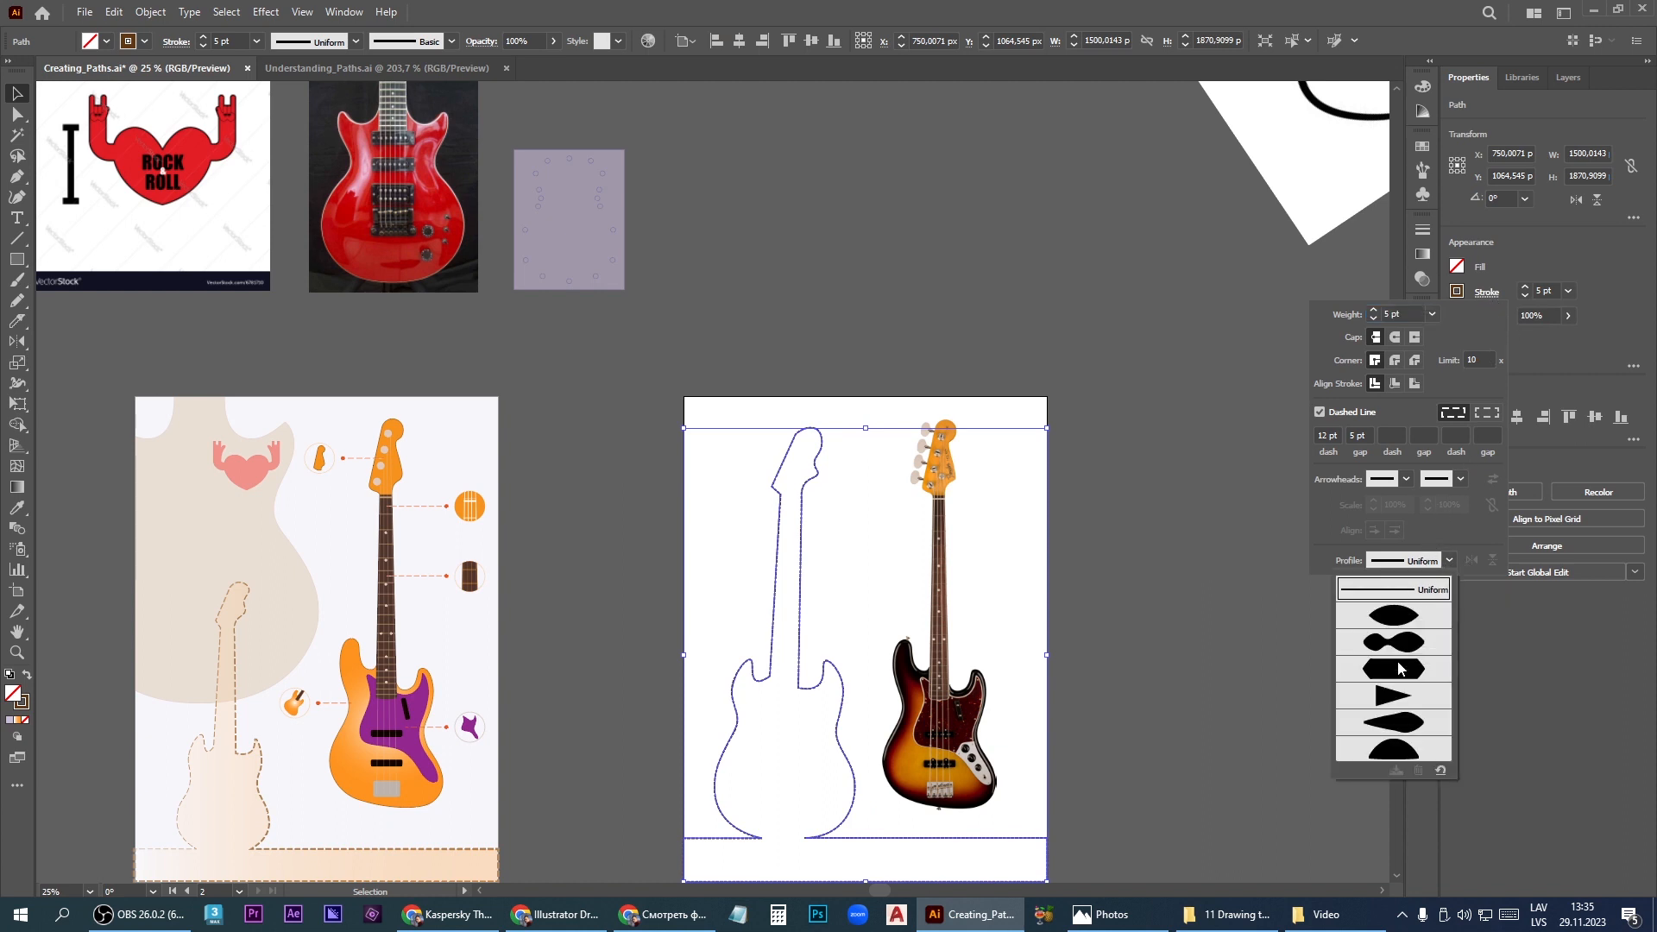
click(1394, 695)
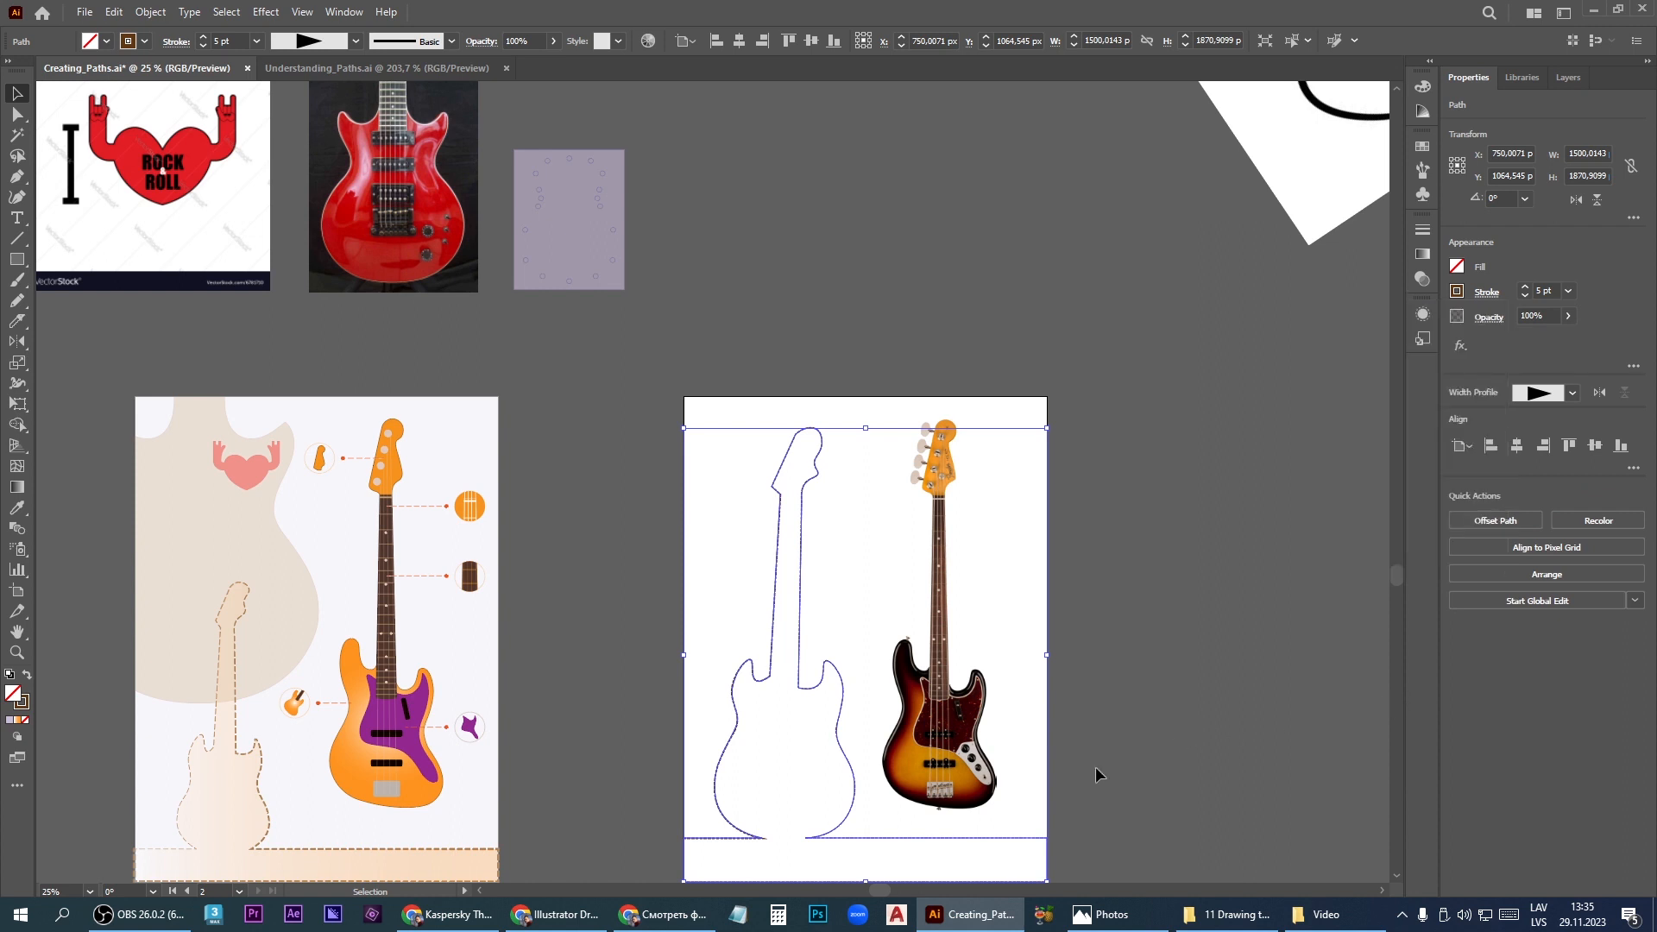
click(1301, 623)
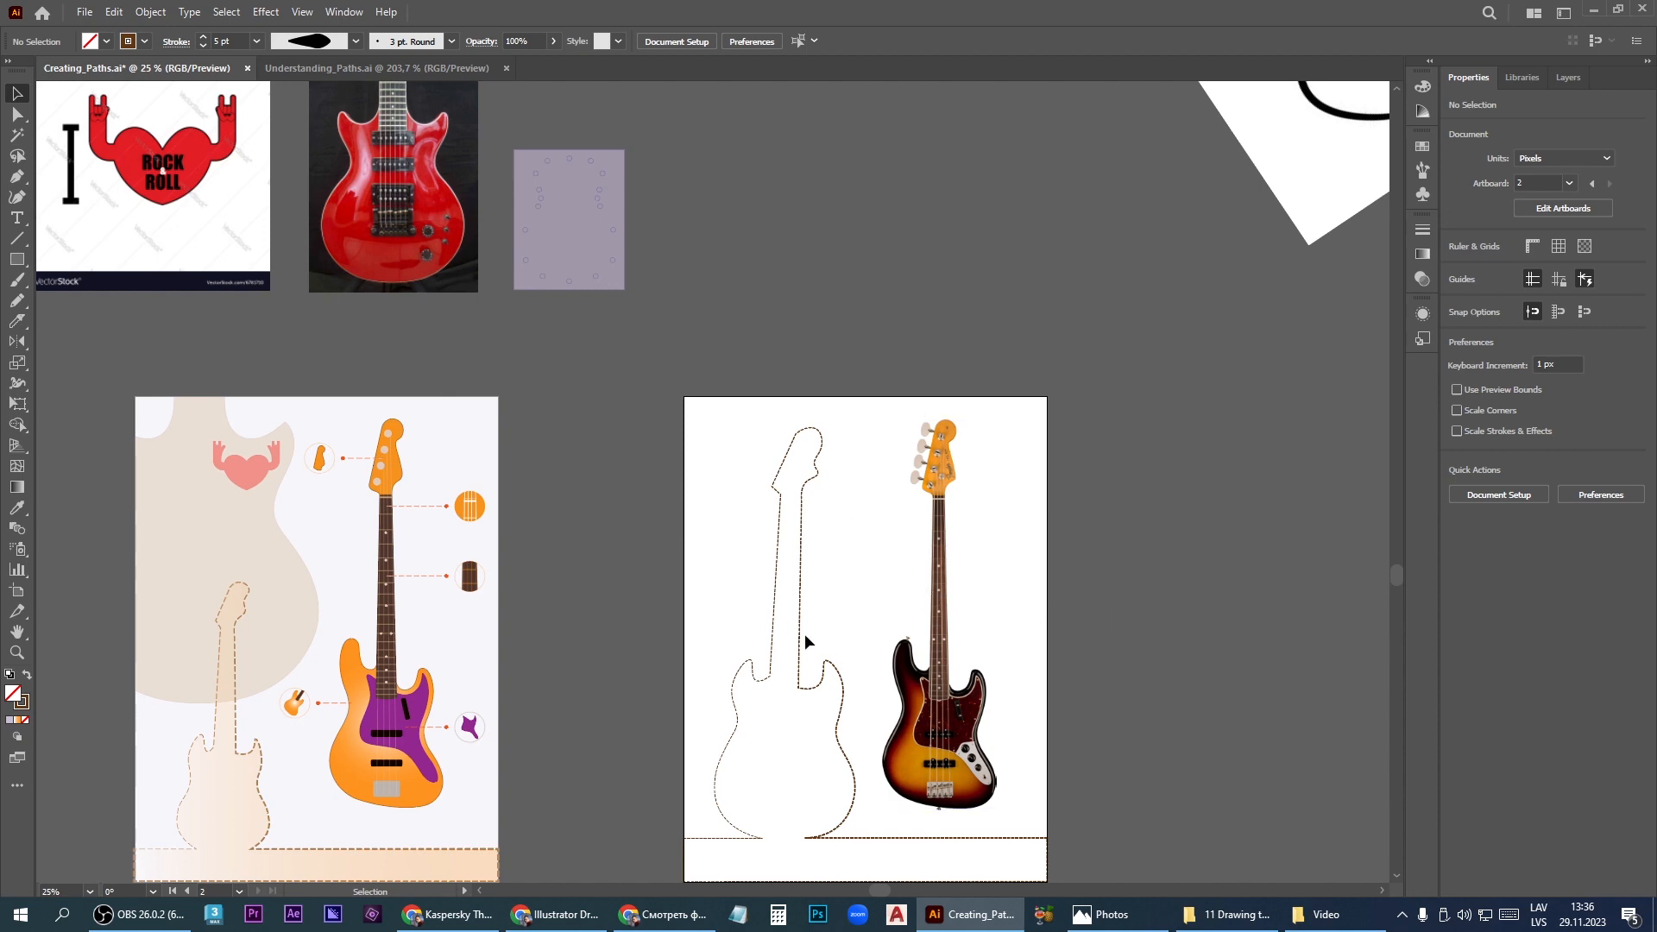
Scale the guitar outline down to about 959 by 1196 px and place its base on the artboard's lower edge
scroll(778, 688, up, 5)
scroll(863, 597, down, 5)
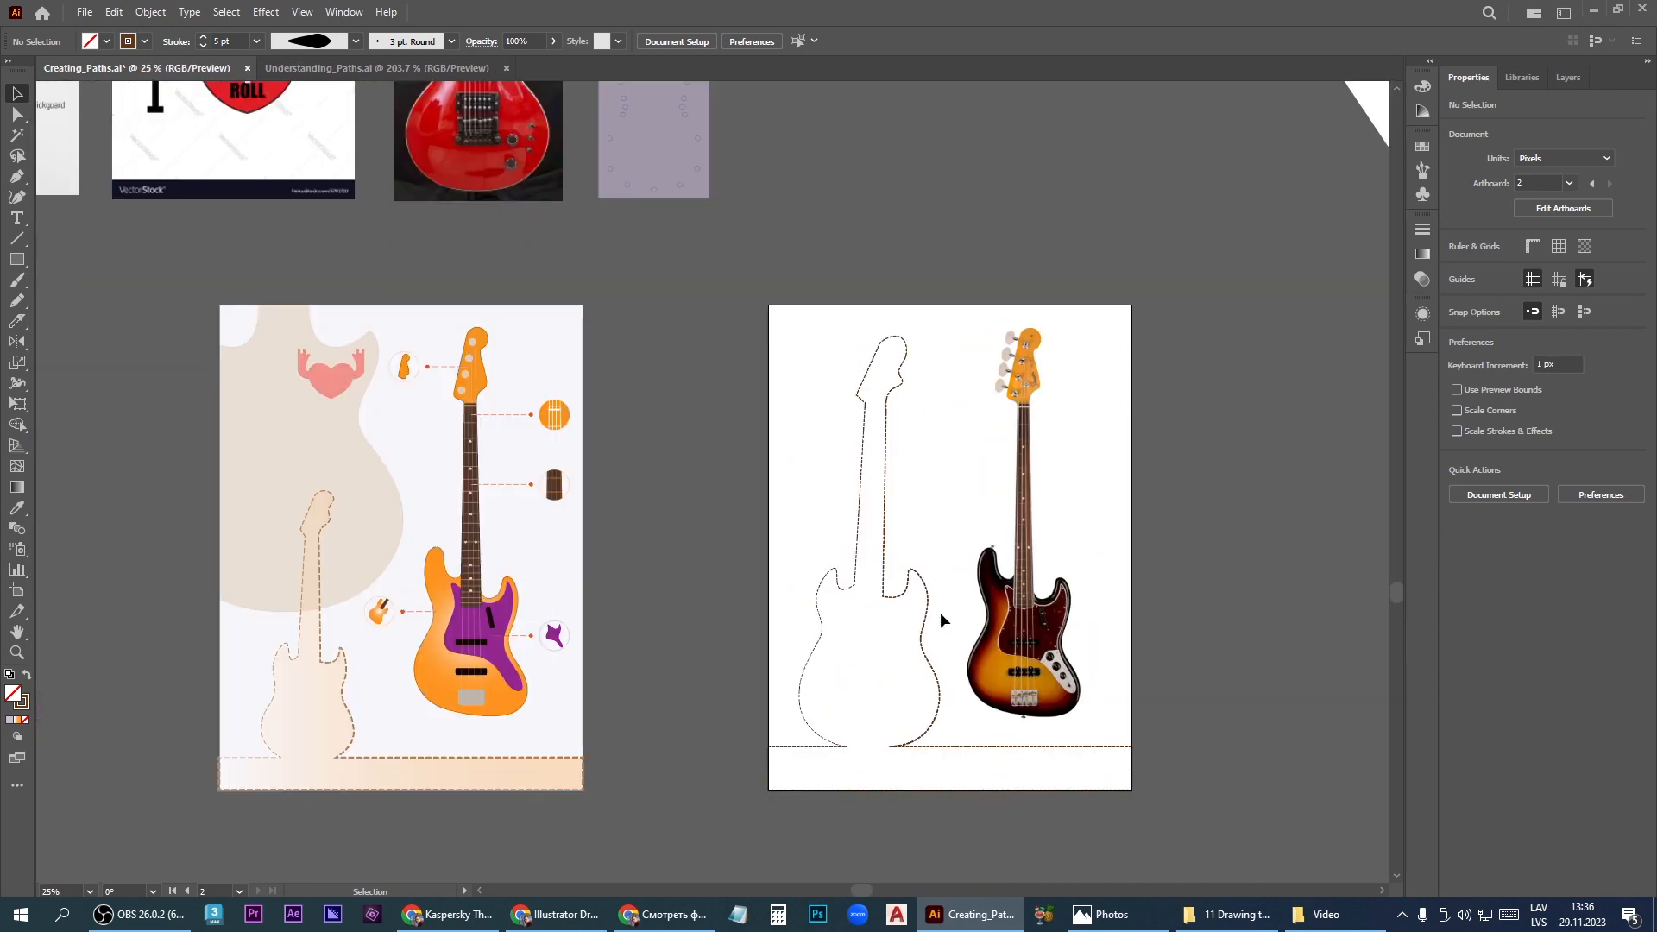
click(930, 661)
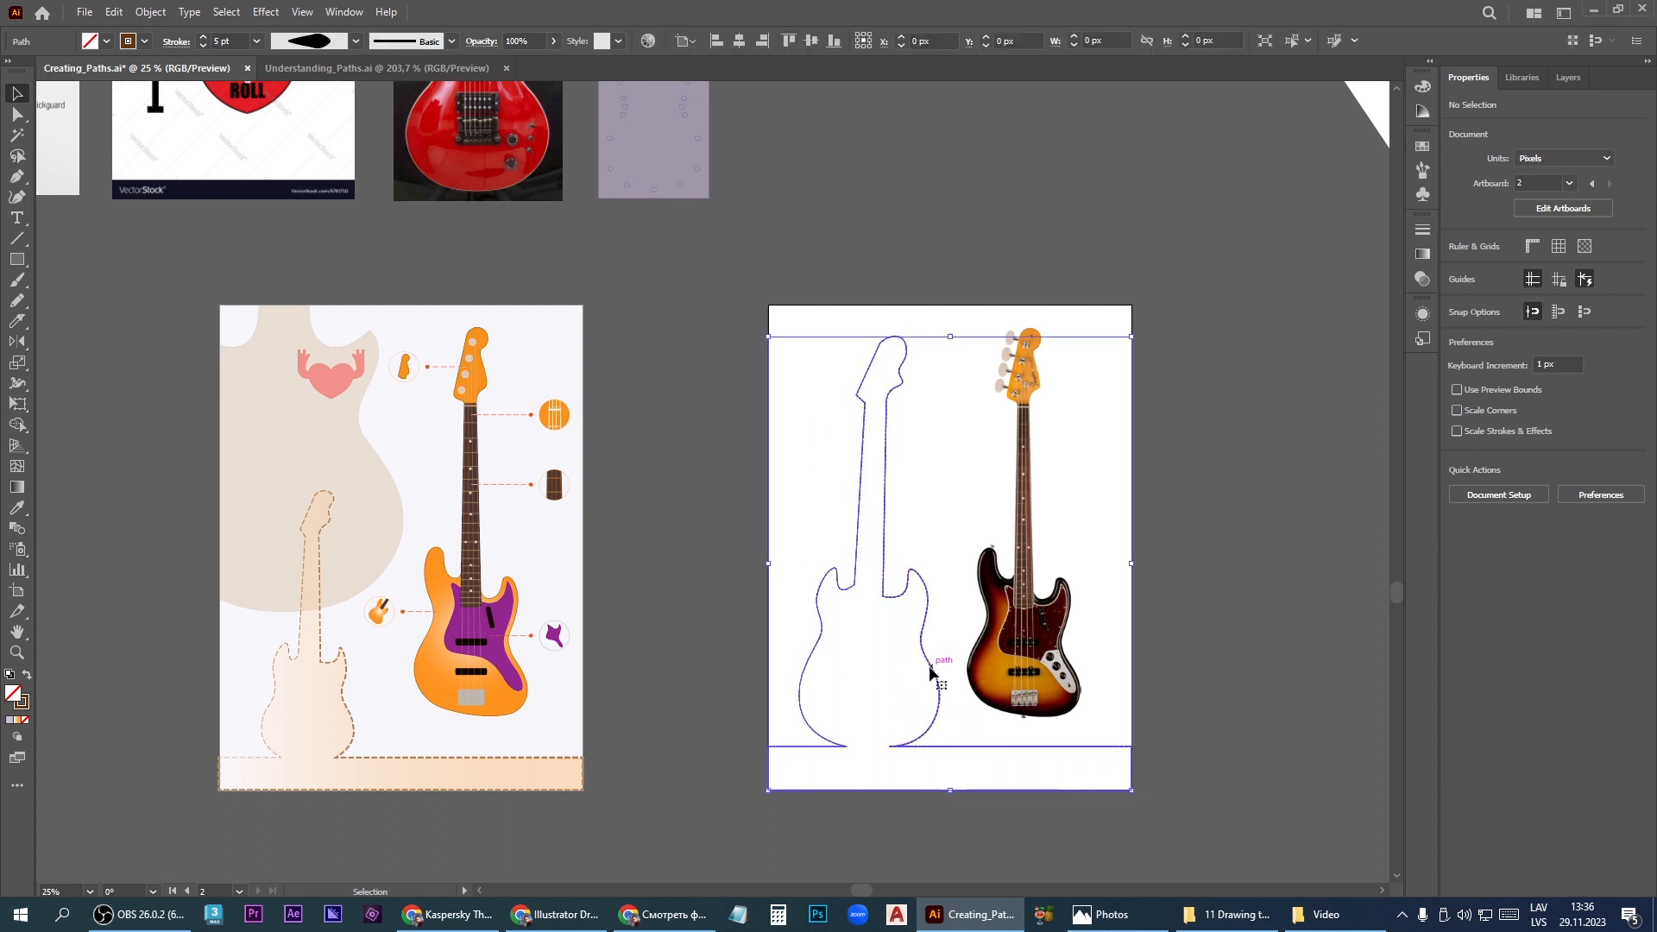
drag(1135, 334, 1049, 463)
drag(916, 762, 941, 760)
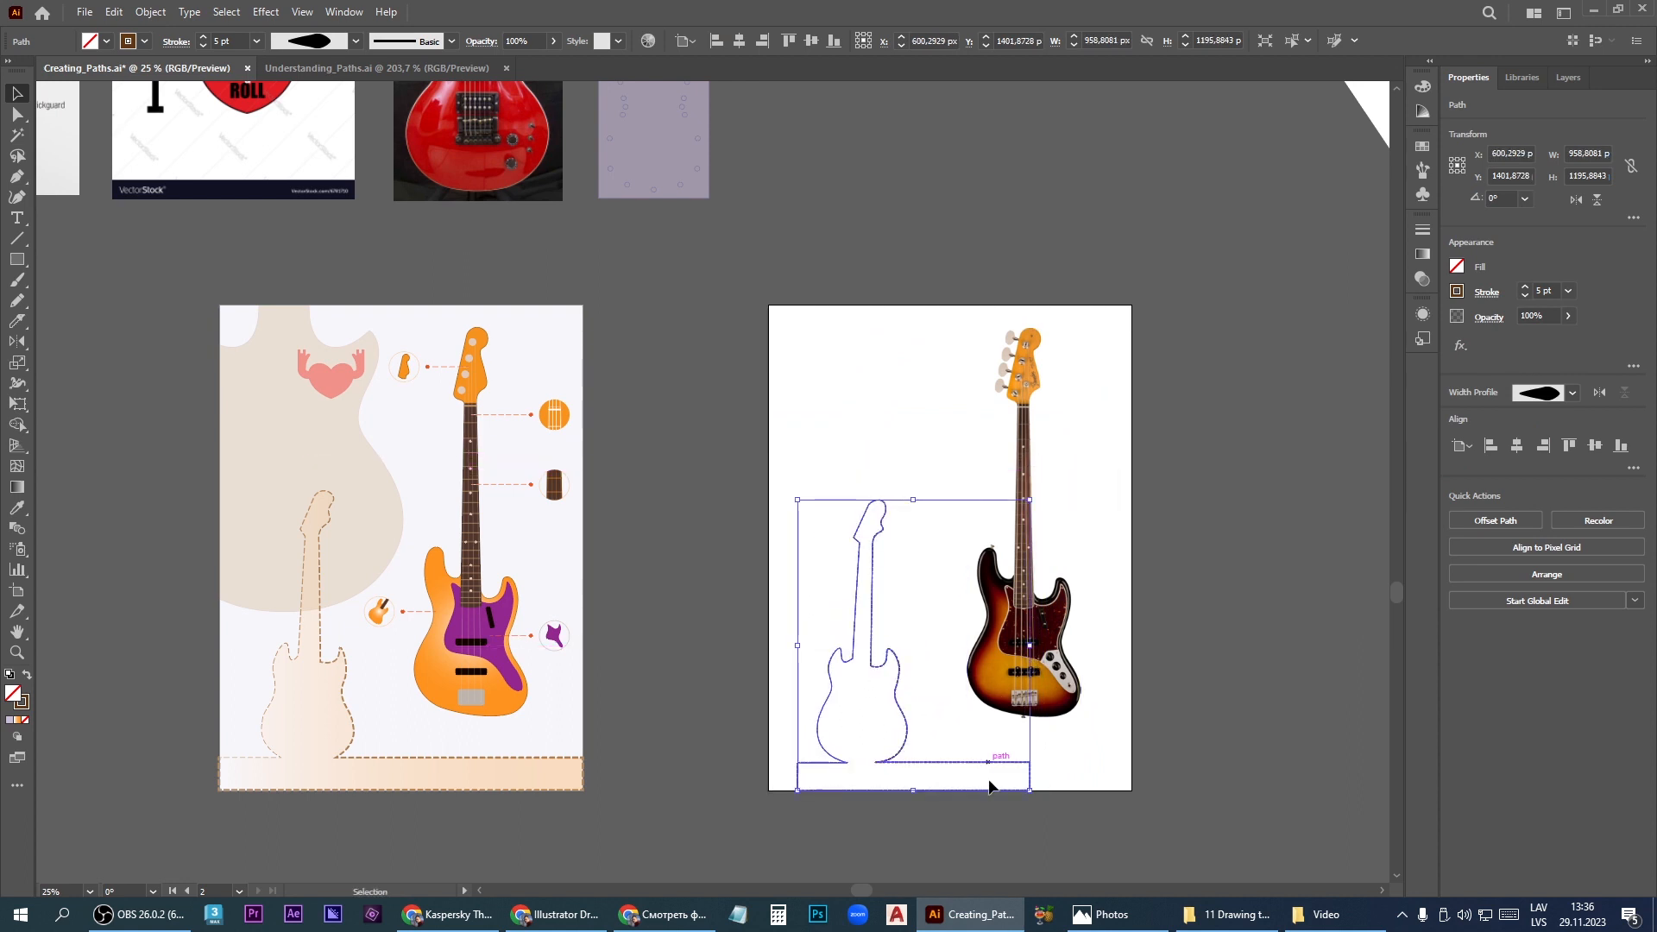
Stretch the base strip's end anchors with Direct Selection to reach the artboard's right and left edges
click(23, 116)
drag(1050, 814, 1134, 768)
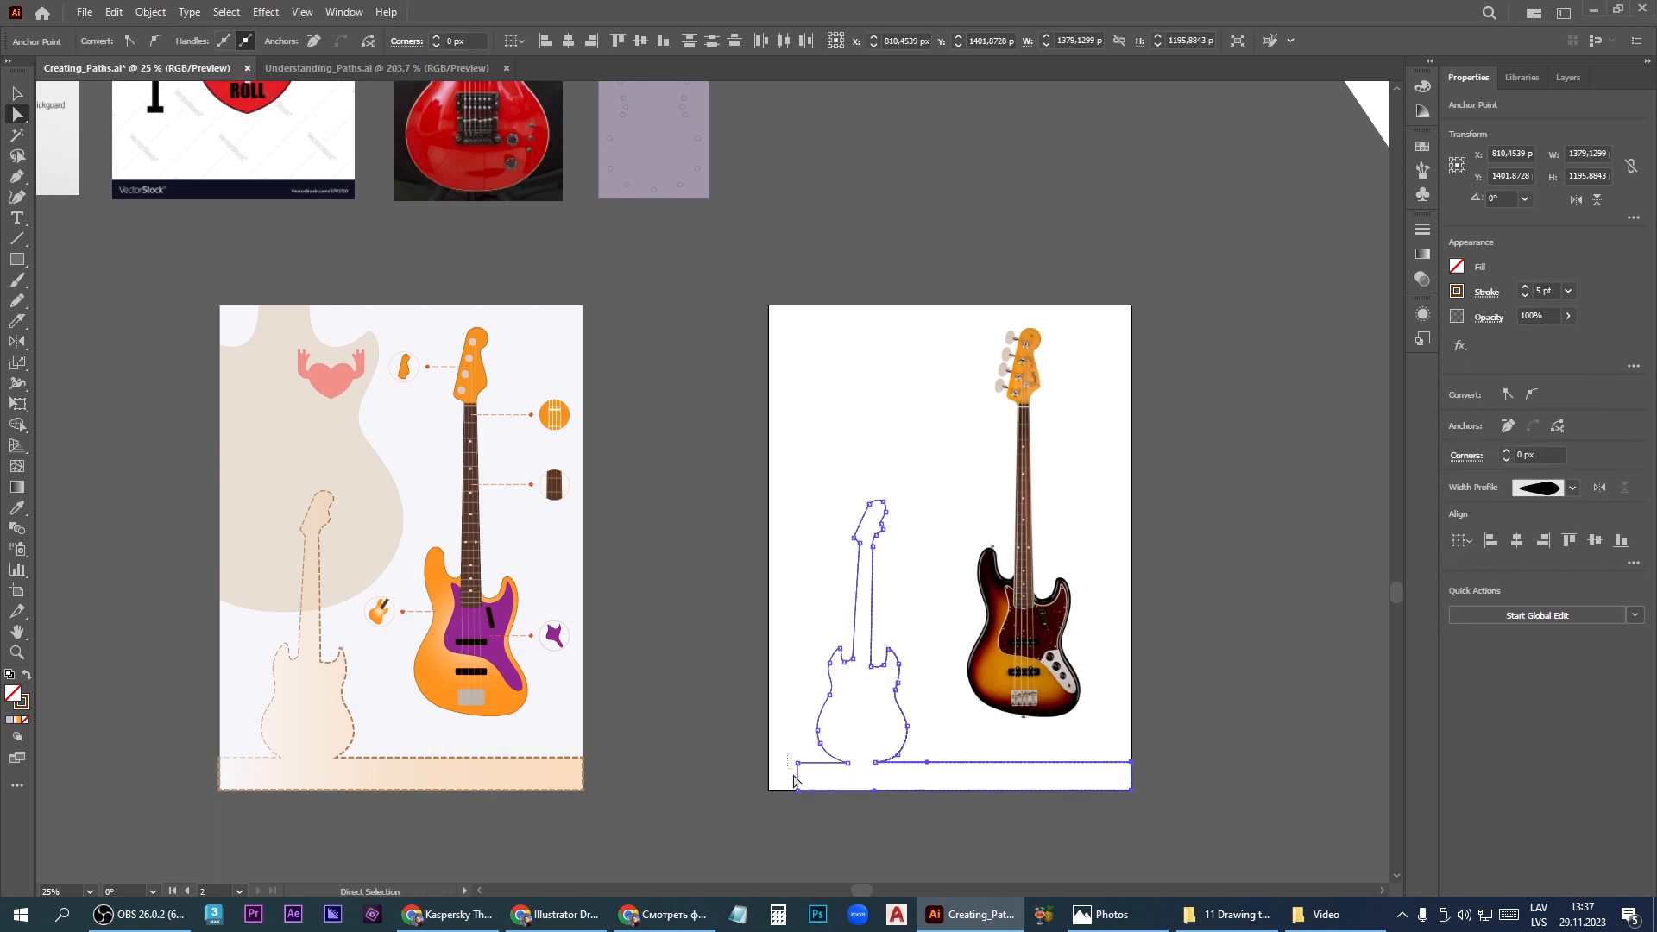
drag(803, 768, 773, 770)
key(ctrl+a)
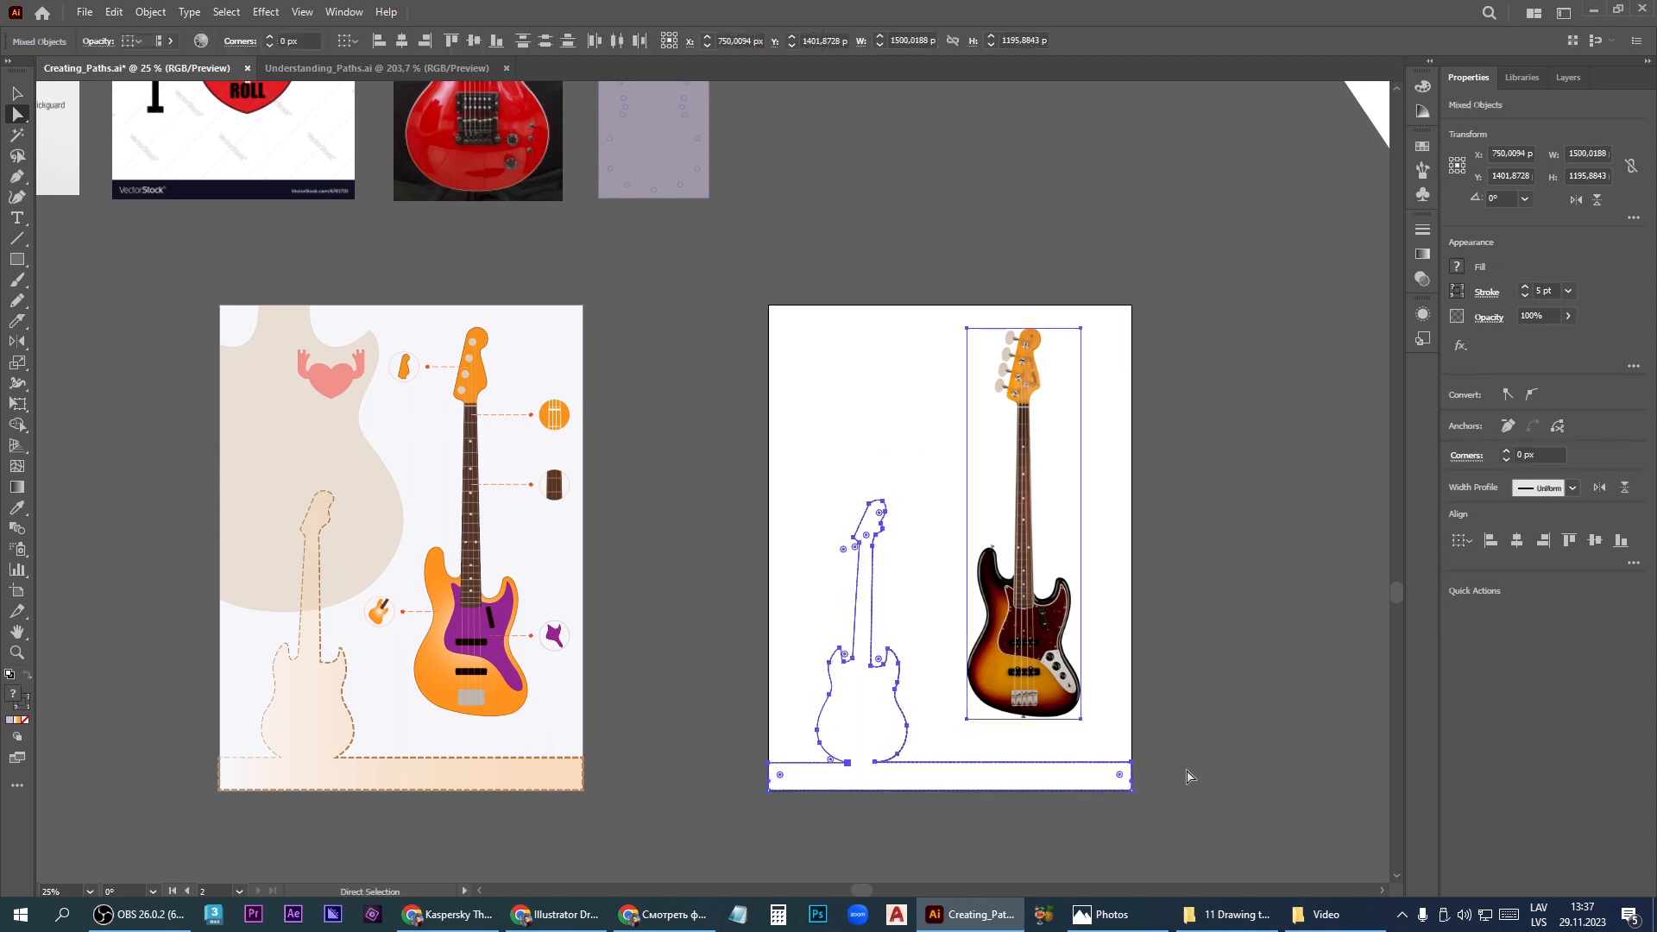
mouse_move(853, 768)
mouse_down()
mouse_move(847, 750)
mouse_move(850, 765)
mouse_up()
Switch to the Essentials workspace and activate the Pencil tool for drawing over the bass photo's headstock
click(1055, 665)
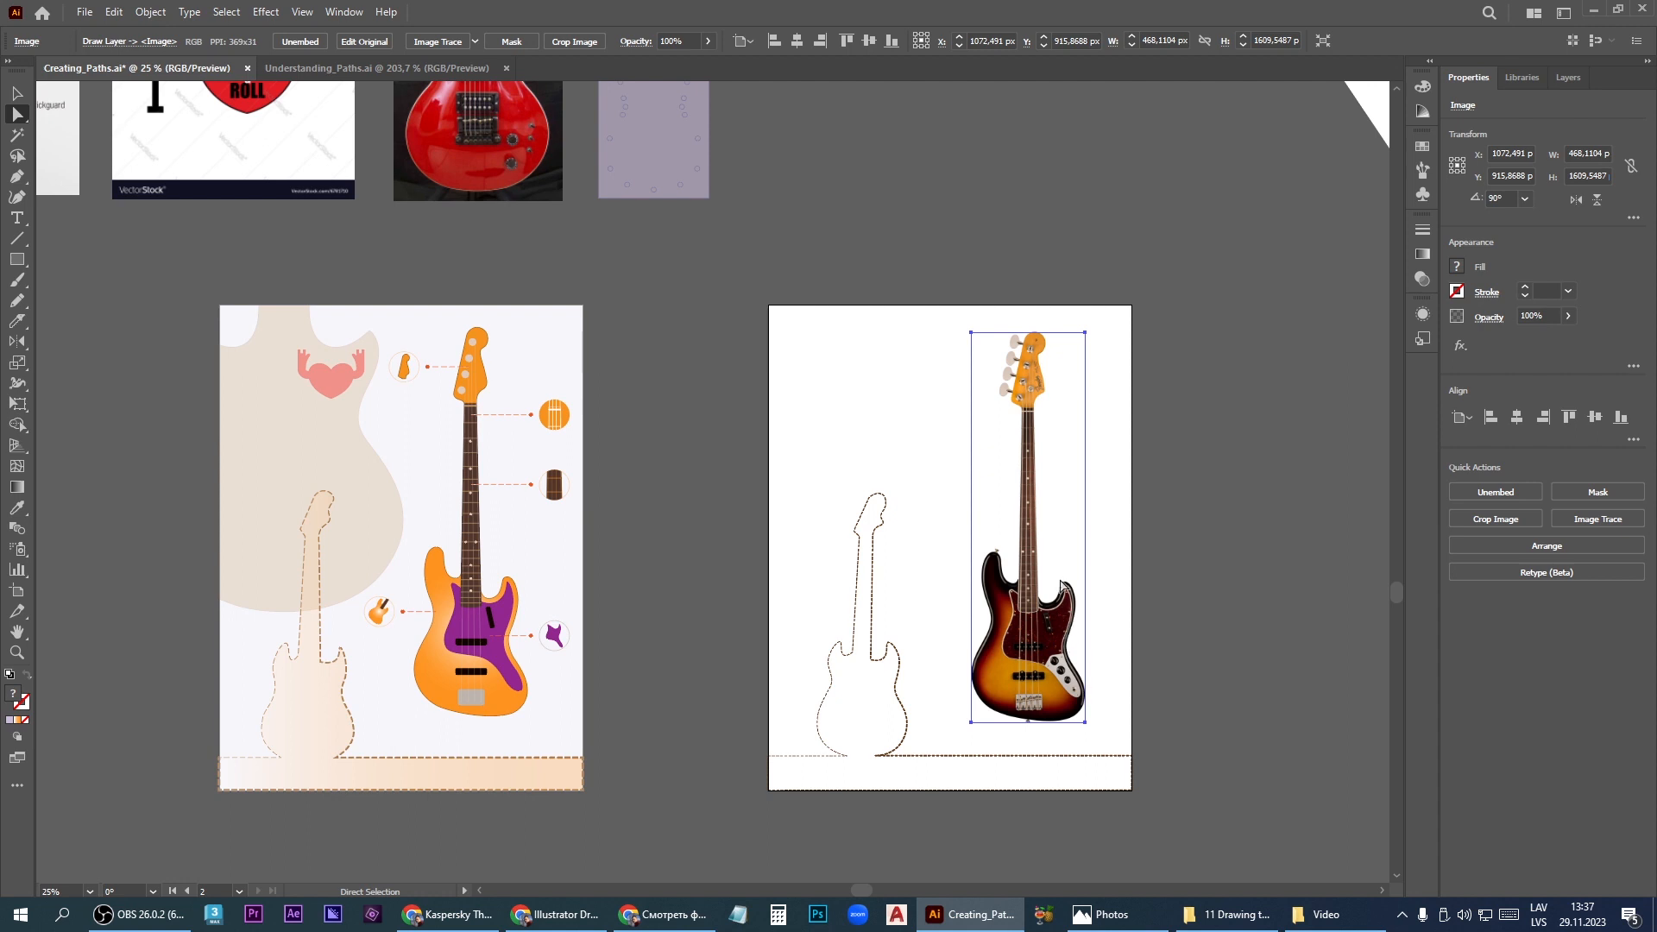
scroll(1043, 333, up, 4)
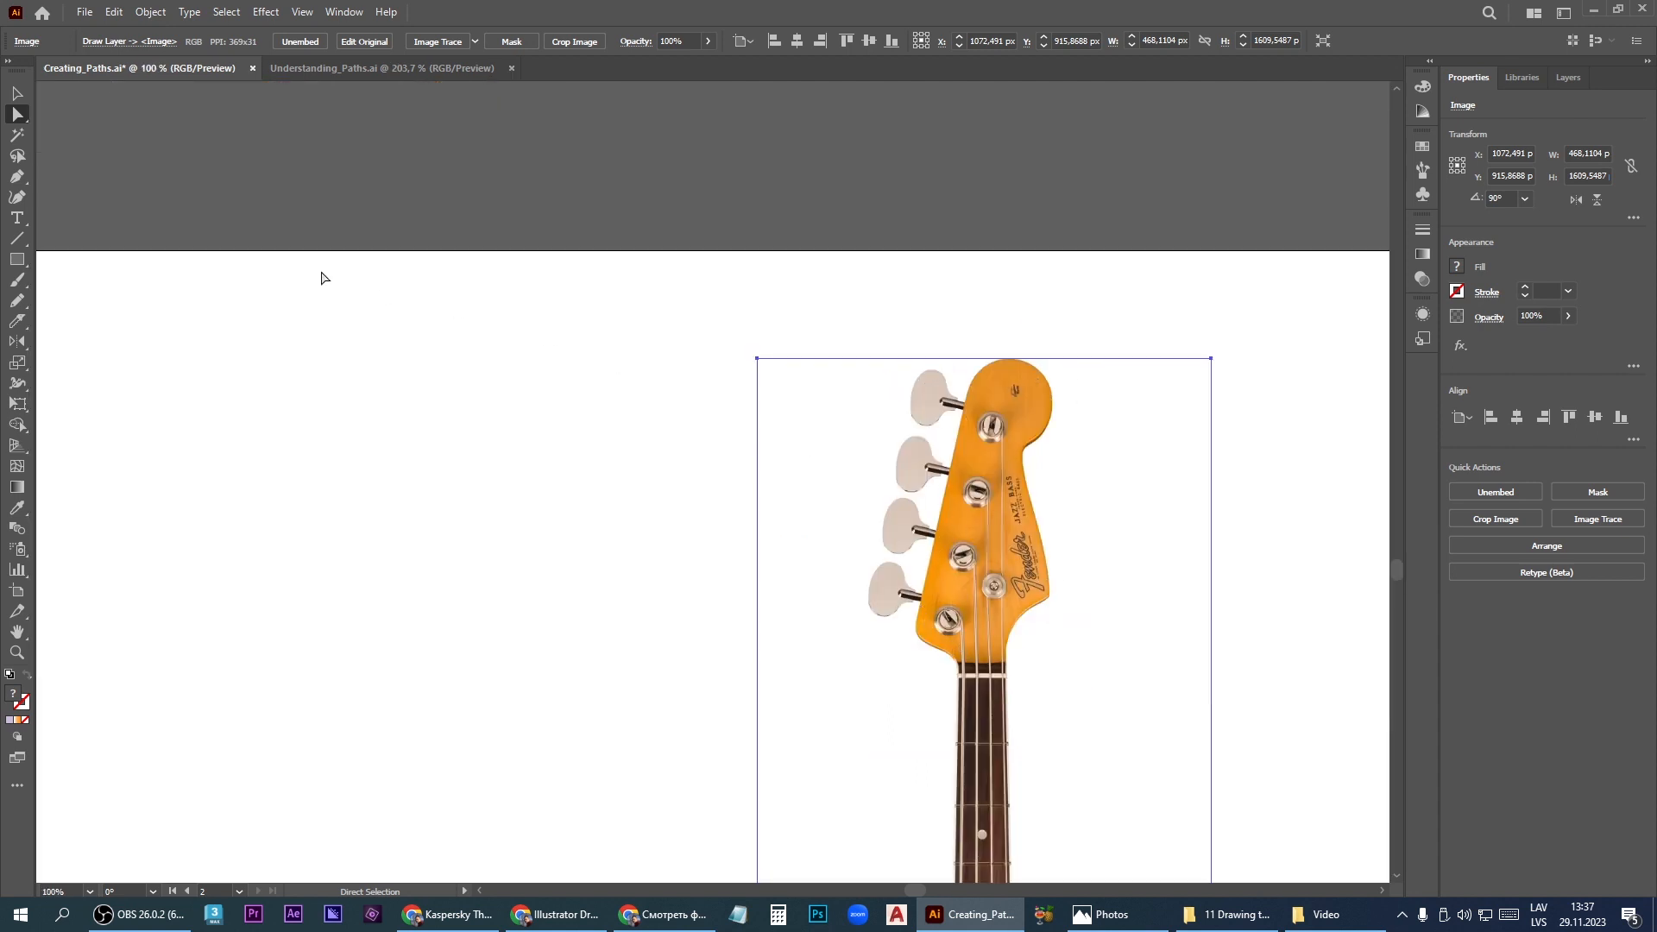
click(19, 301)
click(93, 319)
click(1564, 12)
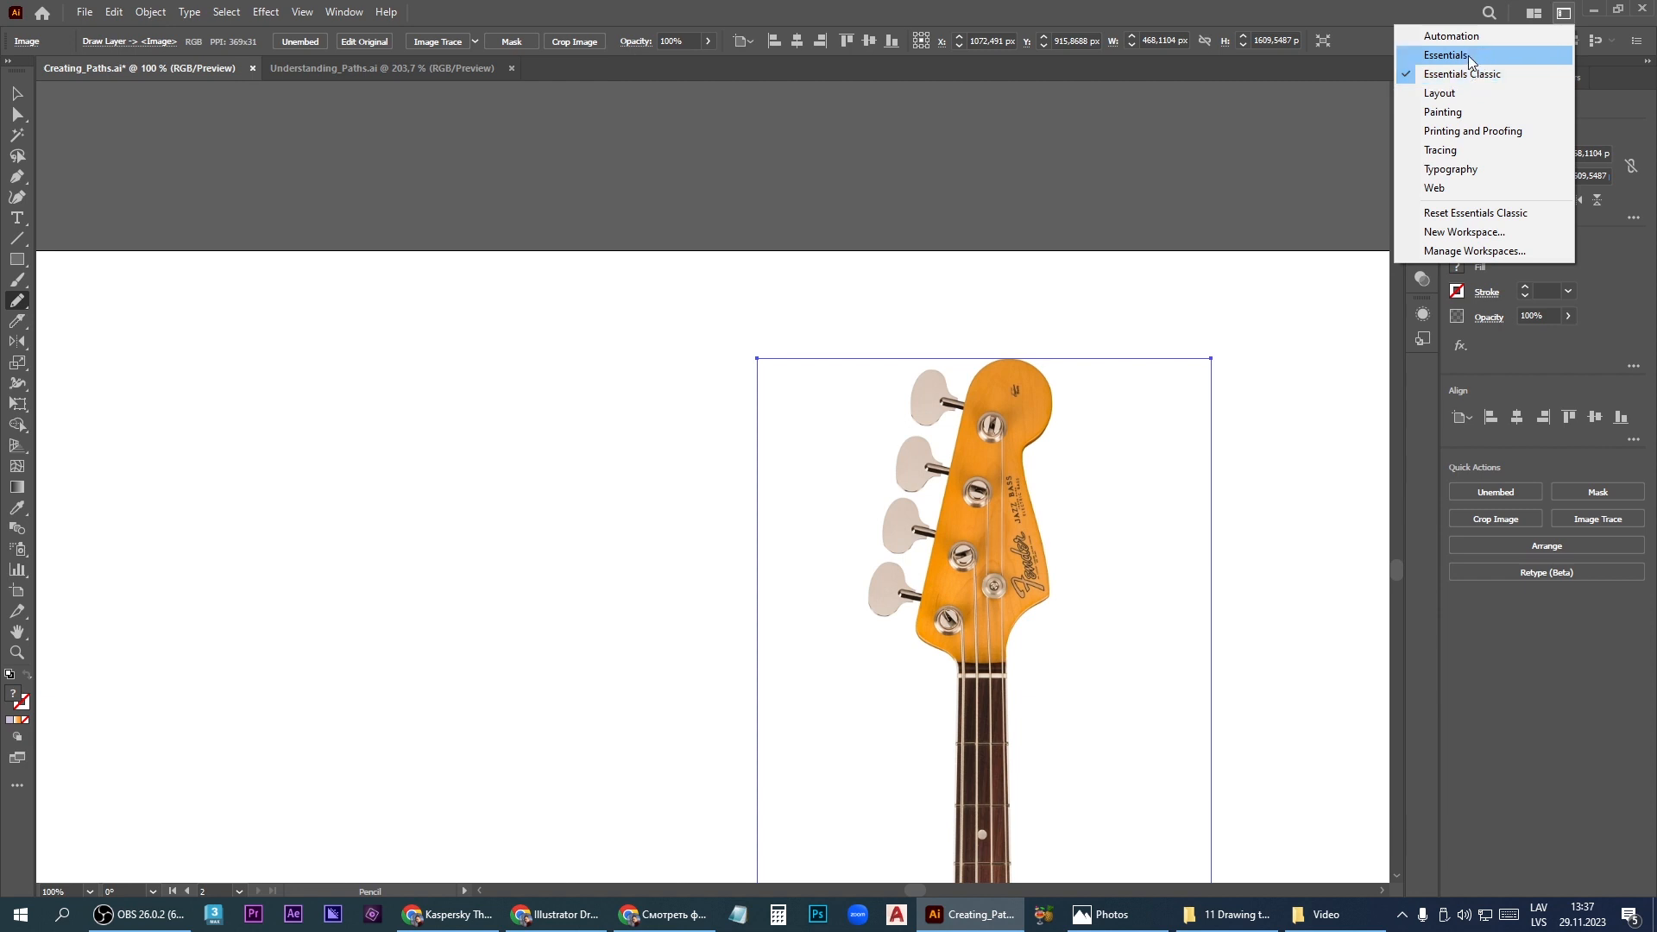
click(1470, 56)
click(23, 179)
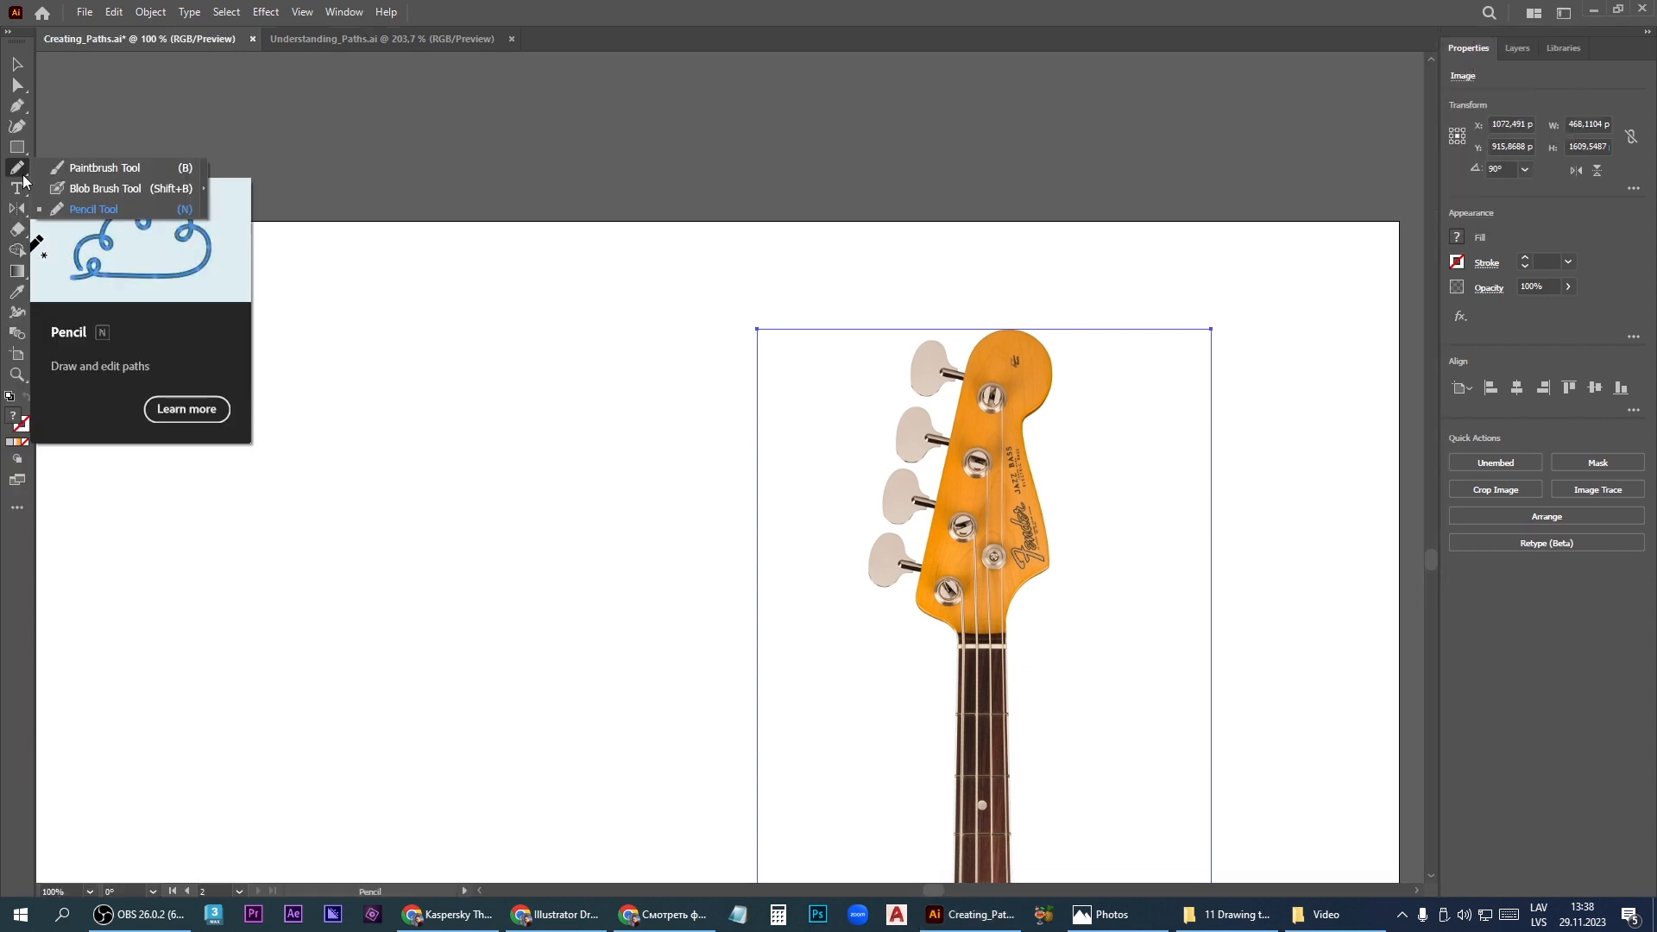
click(89, 212)
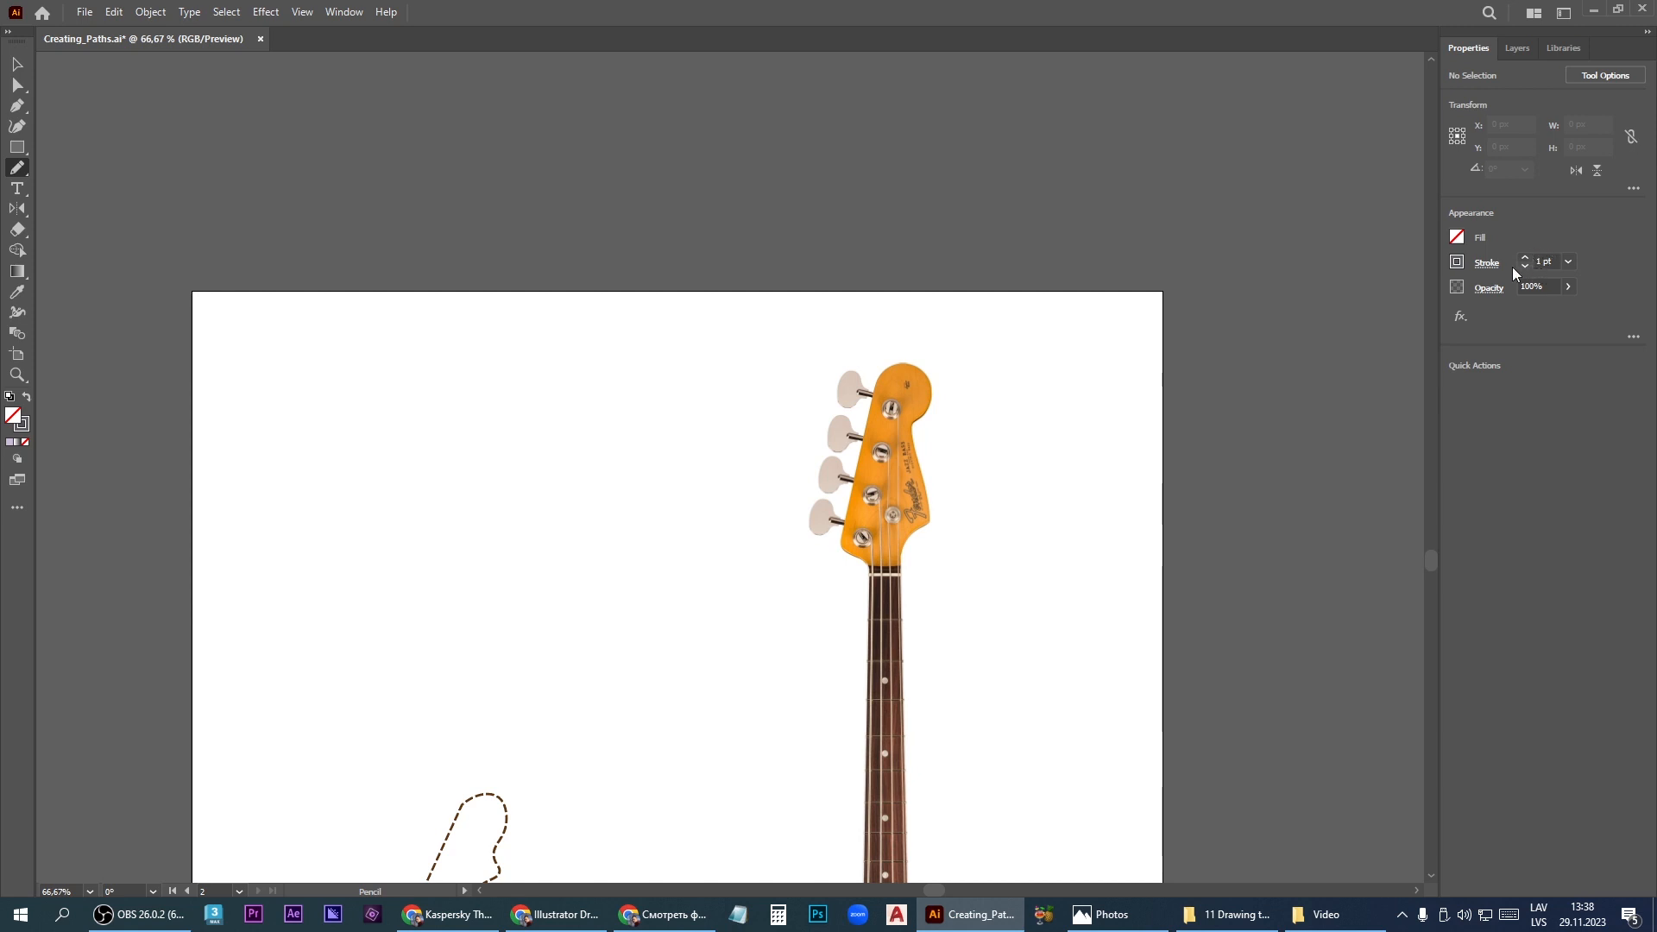
Set the stroke color for new pencil paths to black
click(1459, 264)
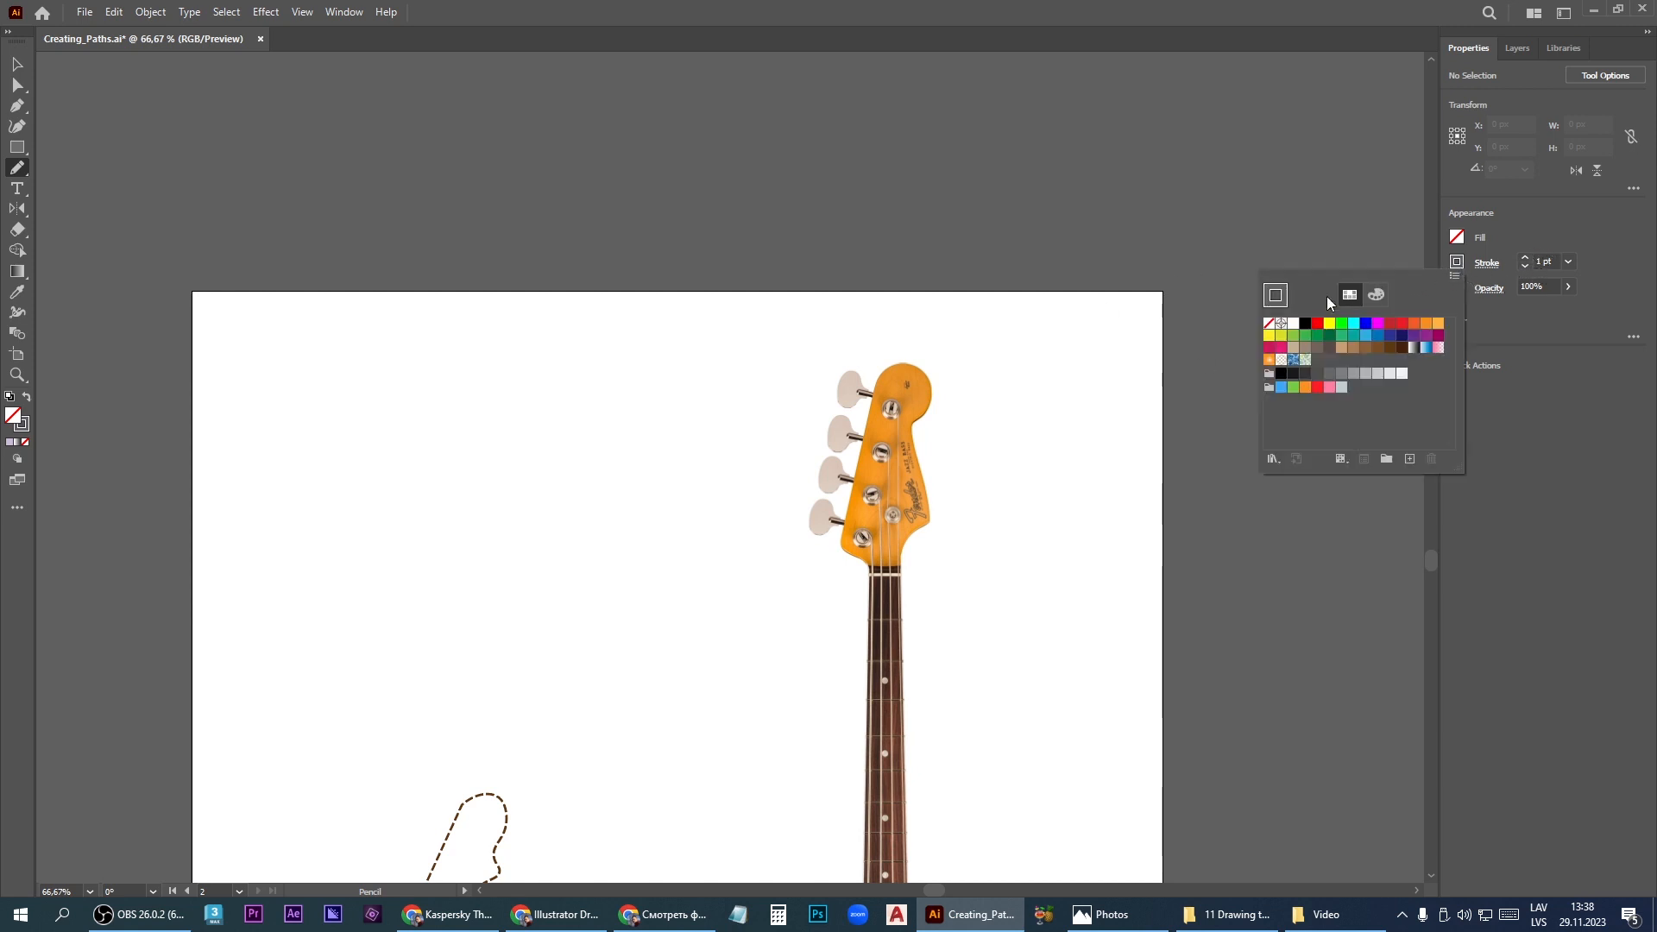
click(1305, 324)
click(978, 583)
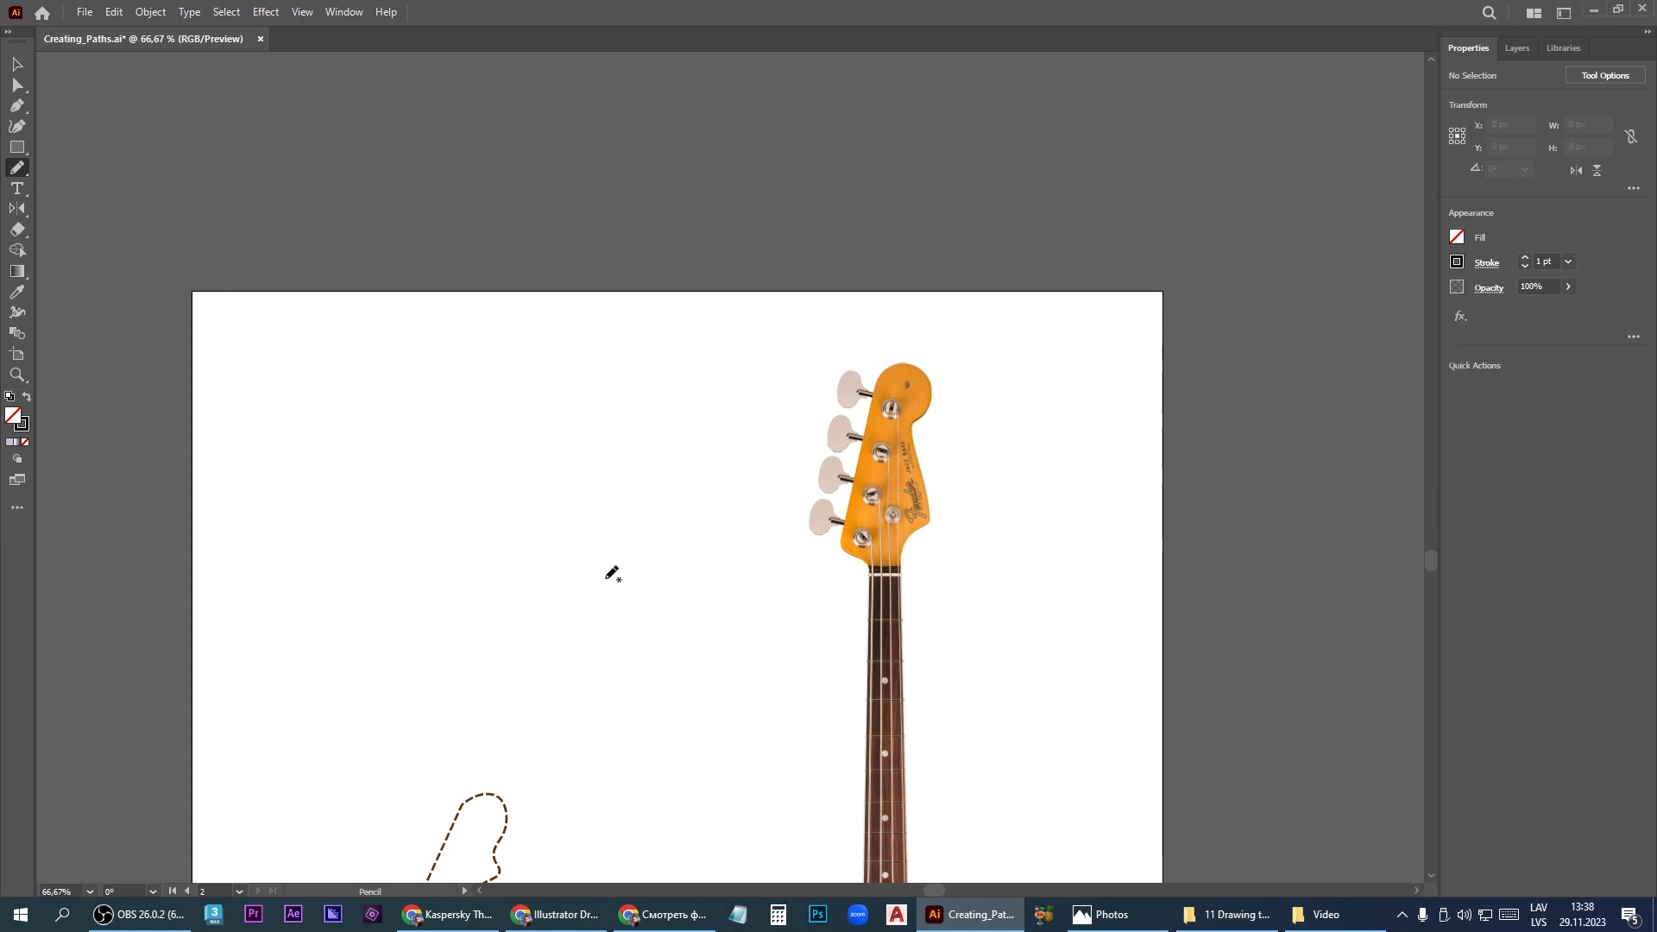
Draw a freehand test curve about 391 by 558 px, and a second about 451 by 599 px with Pencil fidelity set to Accurate
mouse_move(387, 740)
mouse_down()
mouse_move(459, 463)
mouse_move(497, 394)
mouse_move(638, 387)
mouse_up()
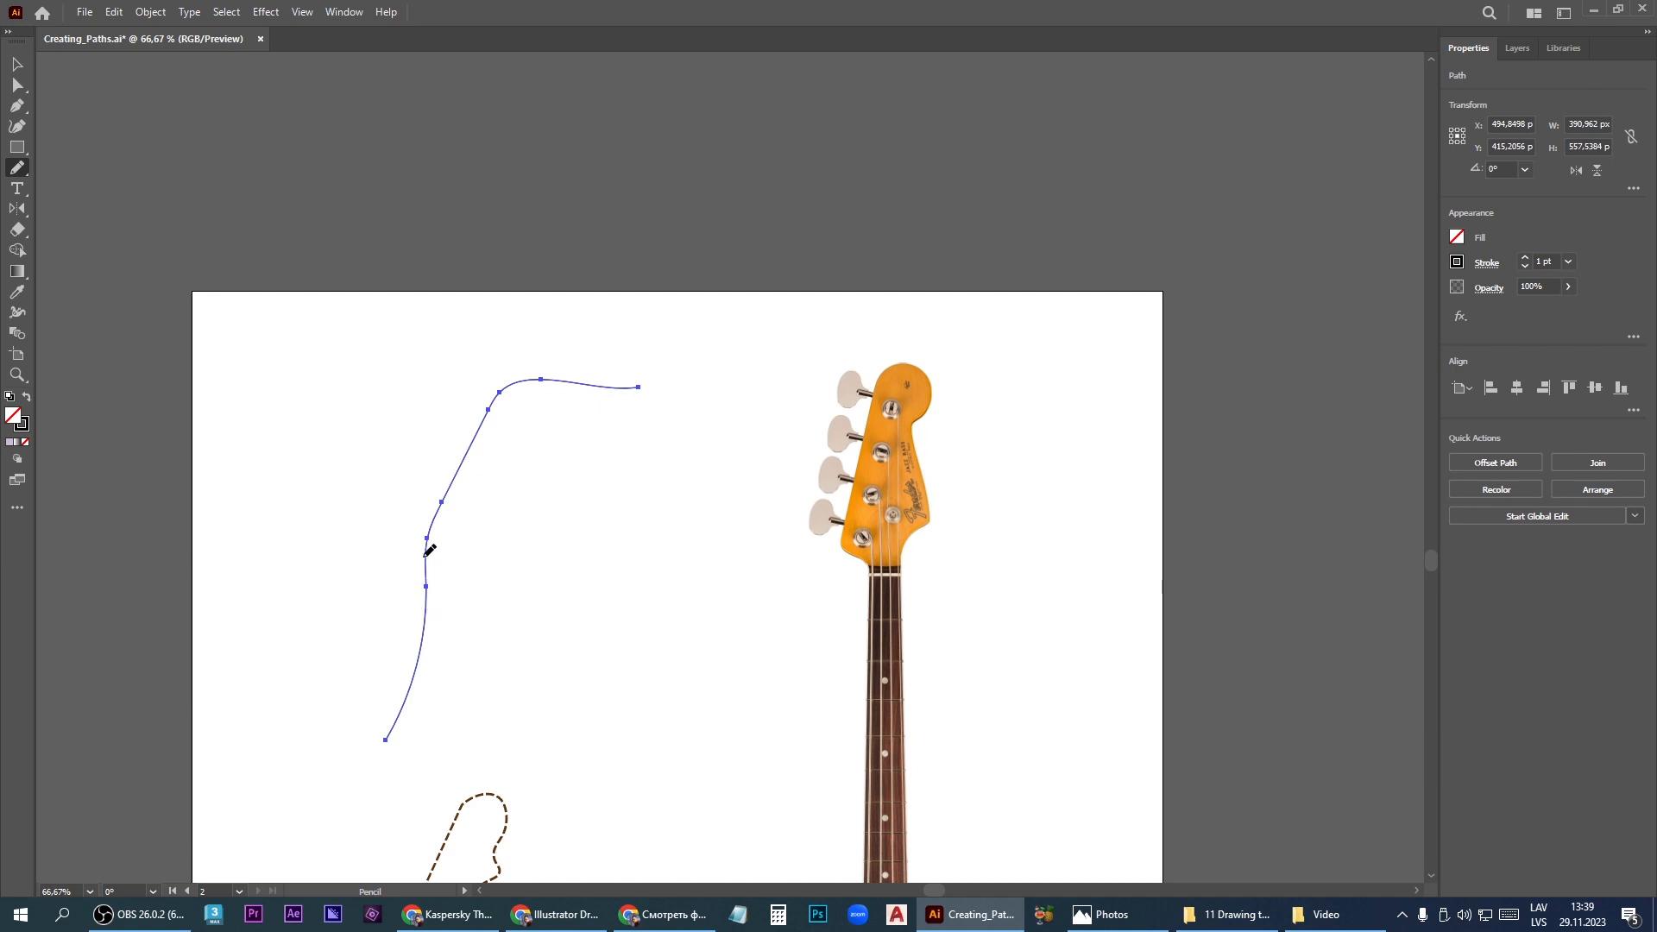
double_click(20, 171)
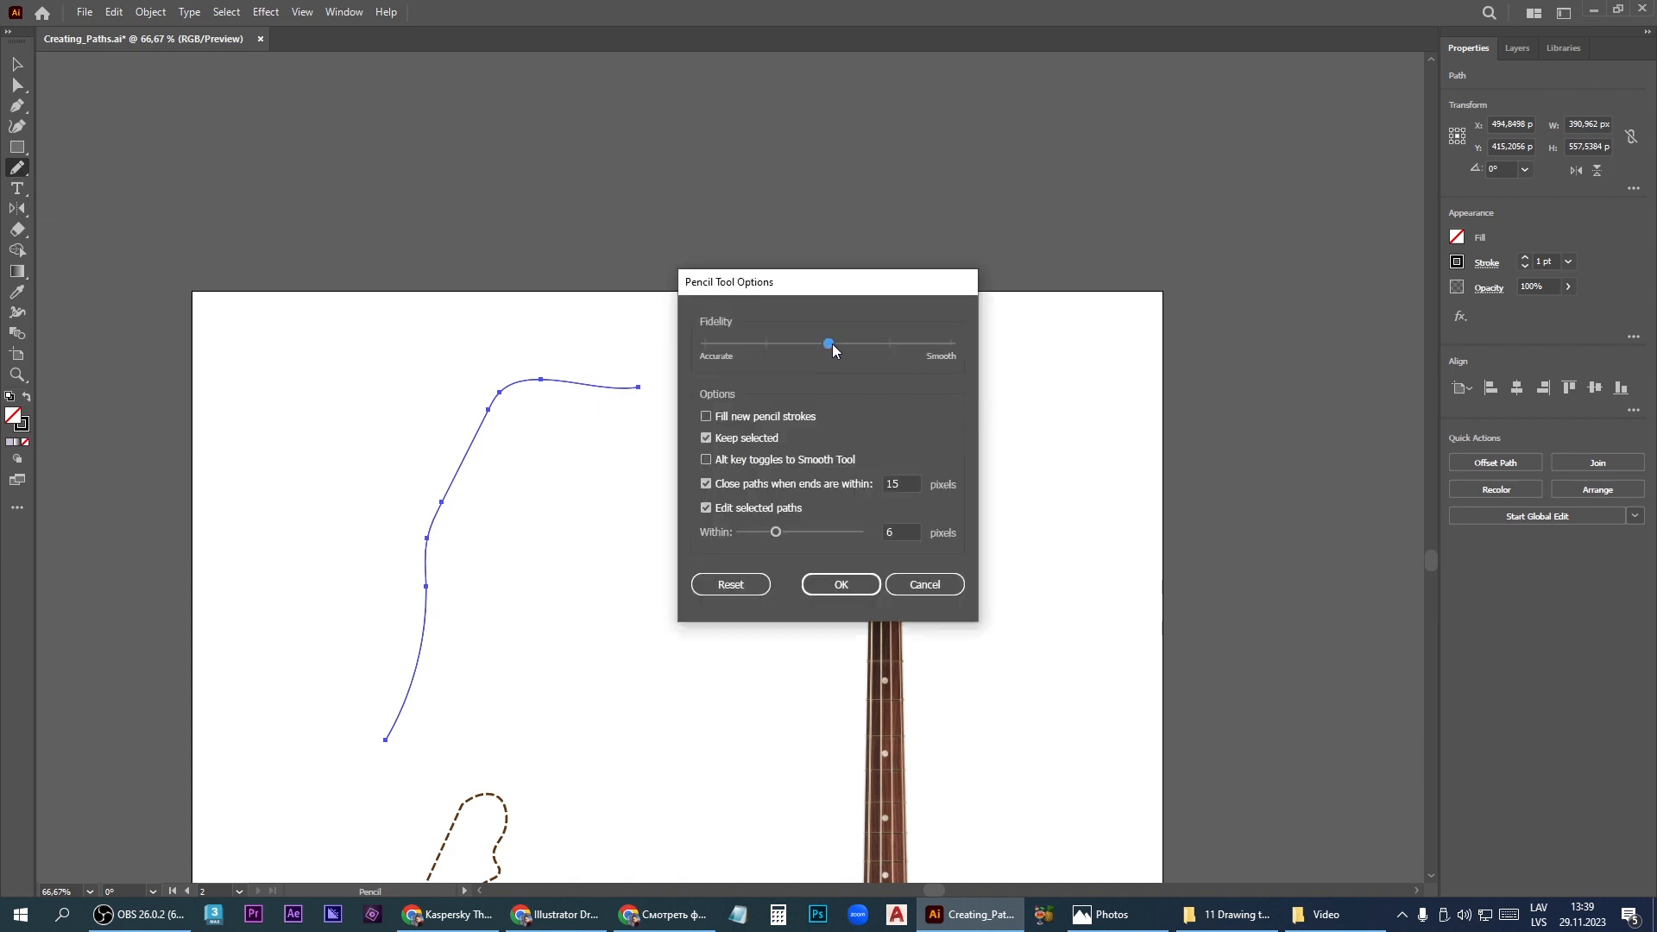
drag(832, 349, 699, 363)
click(839, 586)
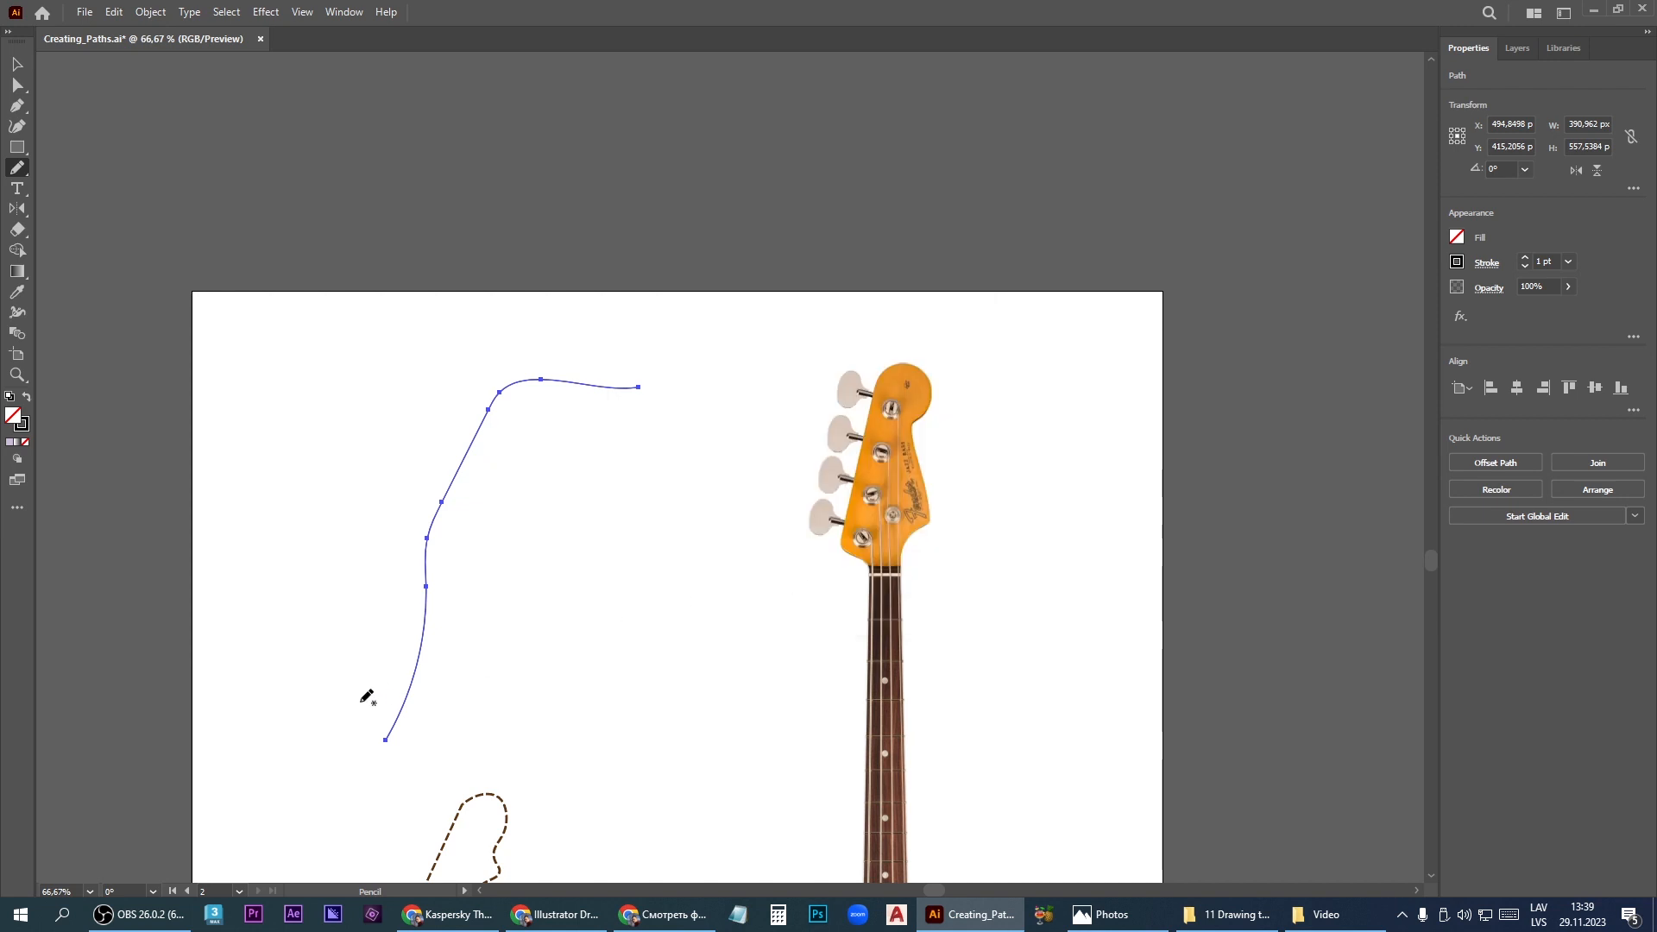
mouse_move(318, 737)
mouse_down()
mouse_move(413, 366)
mouse_move(608, 357)
mouse_up()
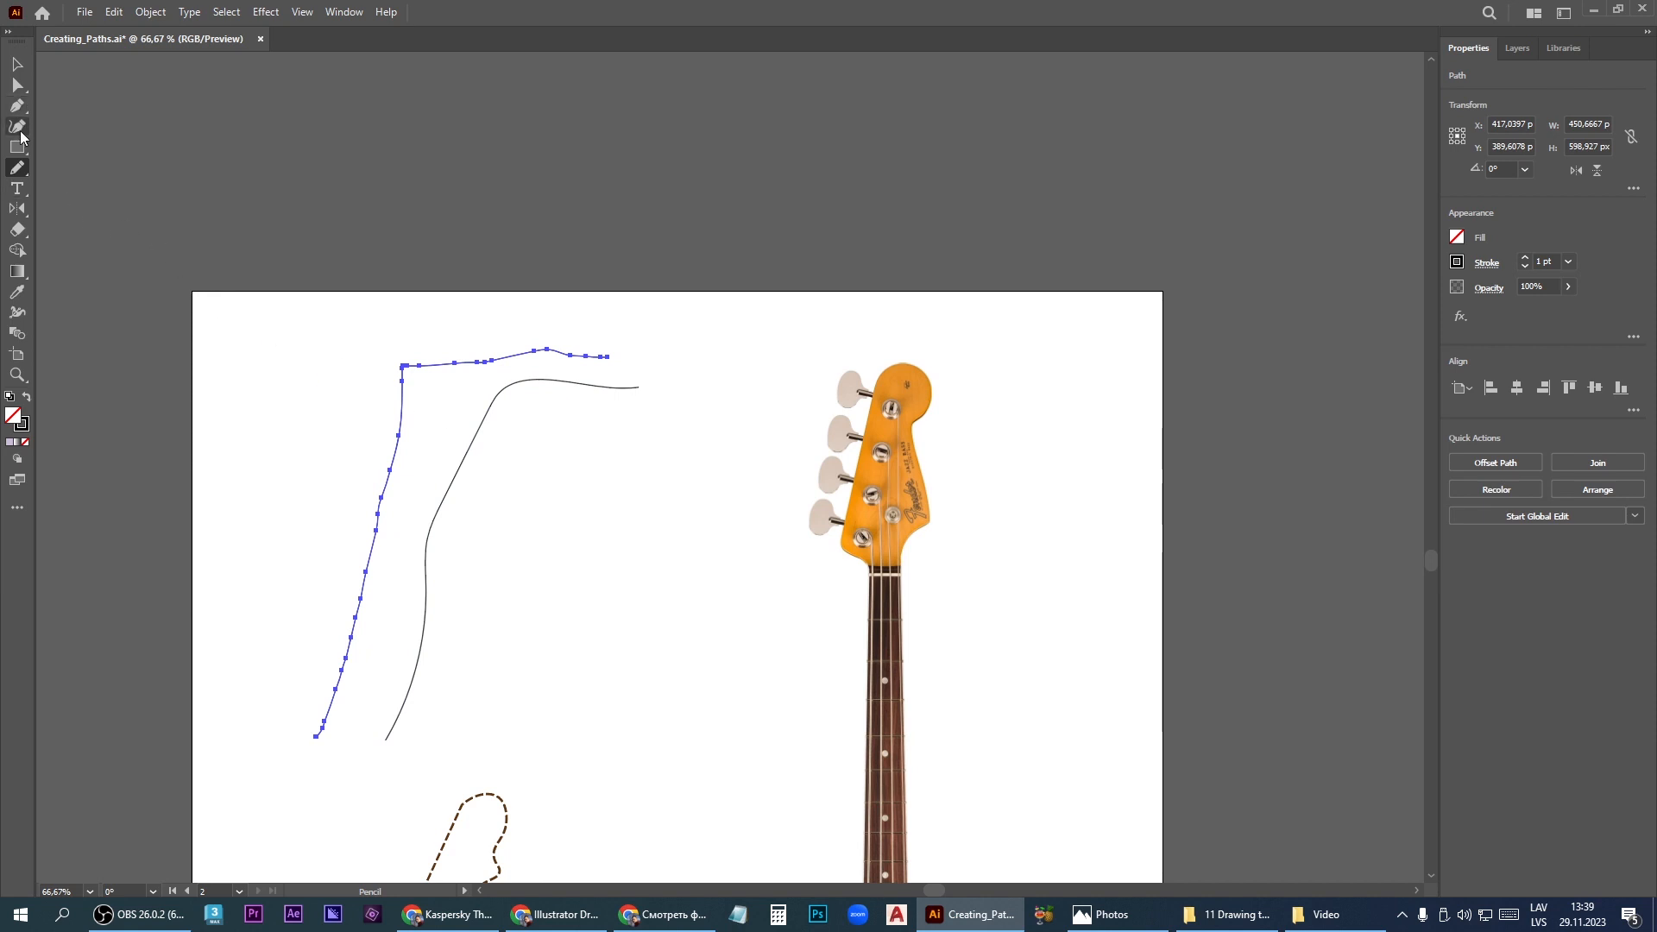
Set the Pencil fidelity fully to Smooth and draw a third test curve about 479 by 550 px
double_click(18, 172)
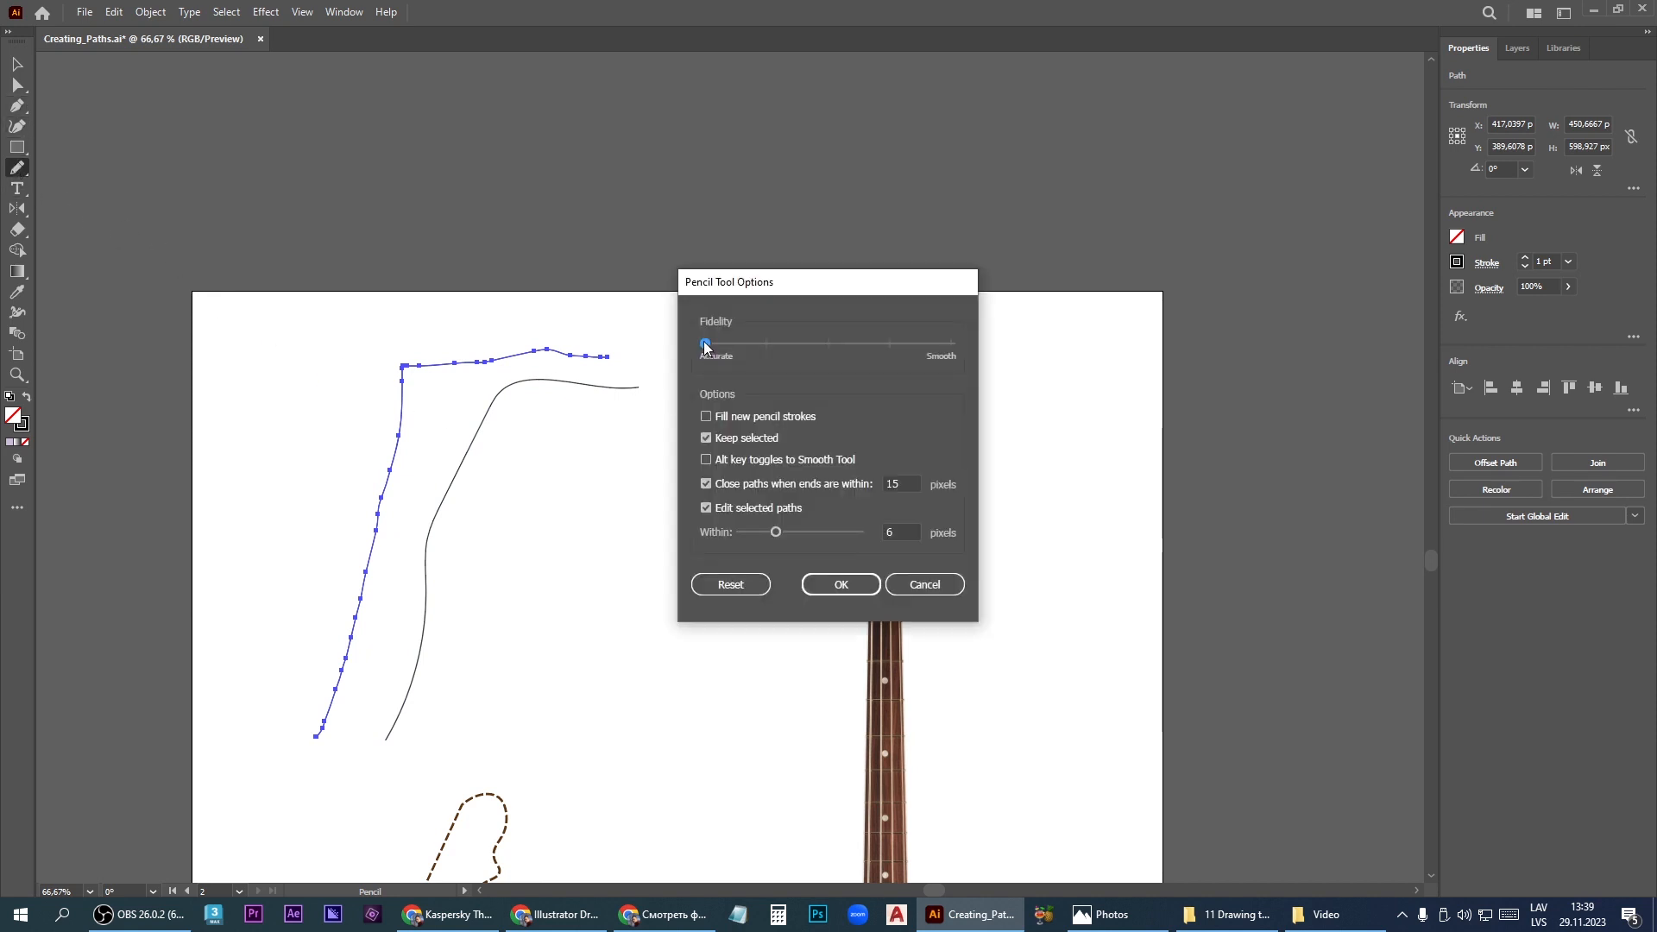
drag(704, 344, 989, 357)
click(841, 584)
mouse_move(441, 774)
mouse_down()
mouse_move(581, 474)
mouse_move(750, 419)
mouse_up()
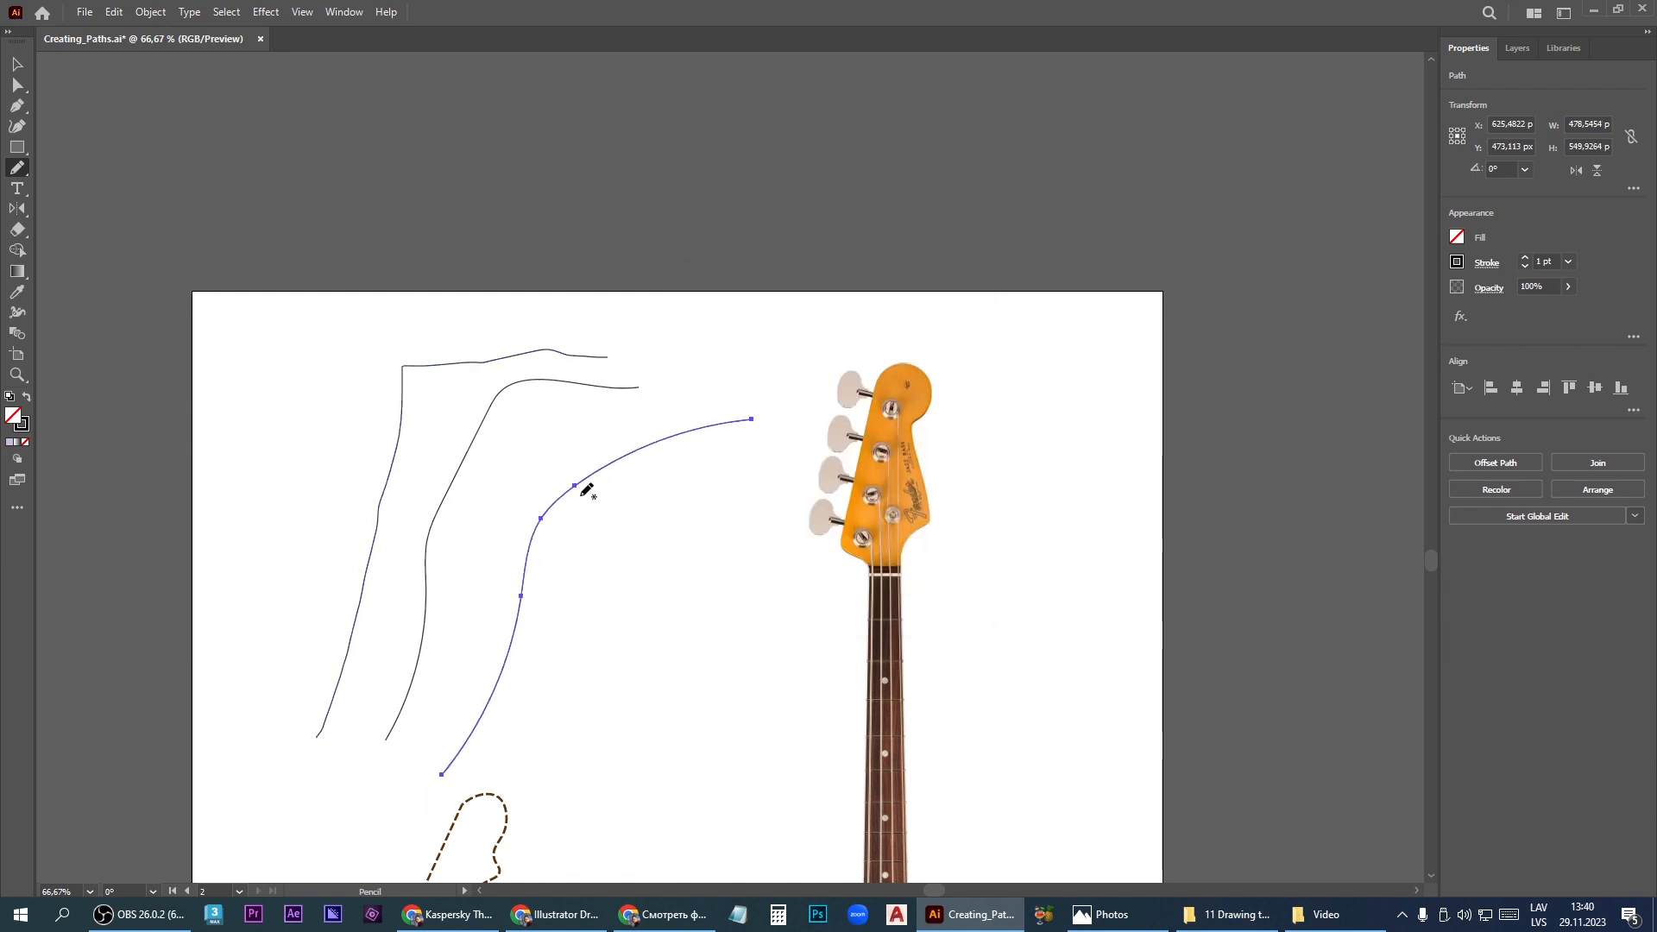
Undo the three freehand test curves
key(ctrl+z)
key(ctrl+z)
key(ctrl+z)
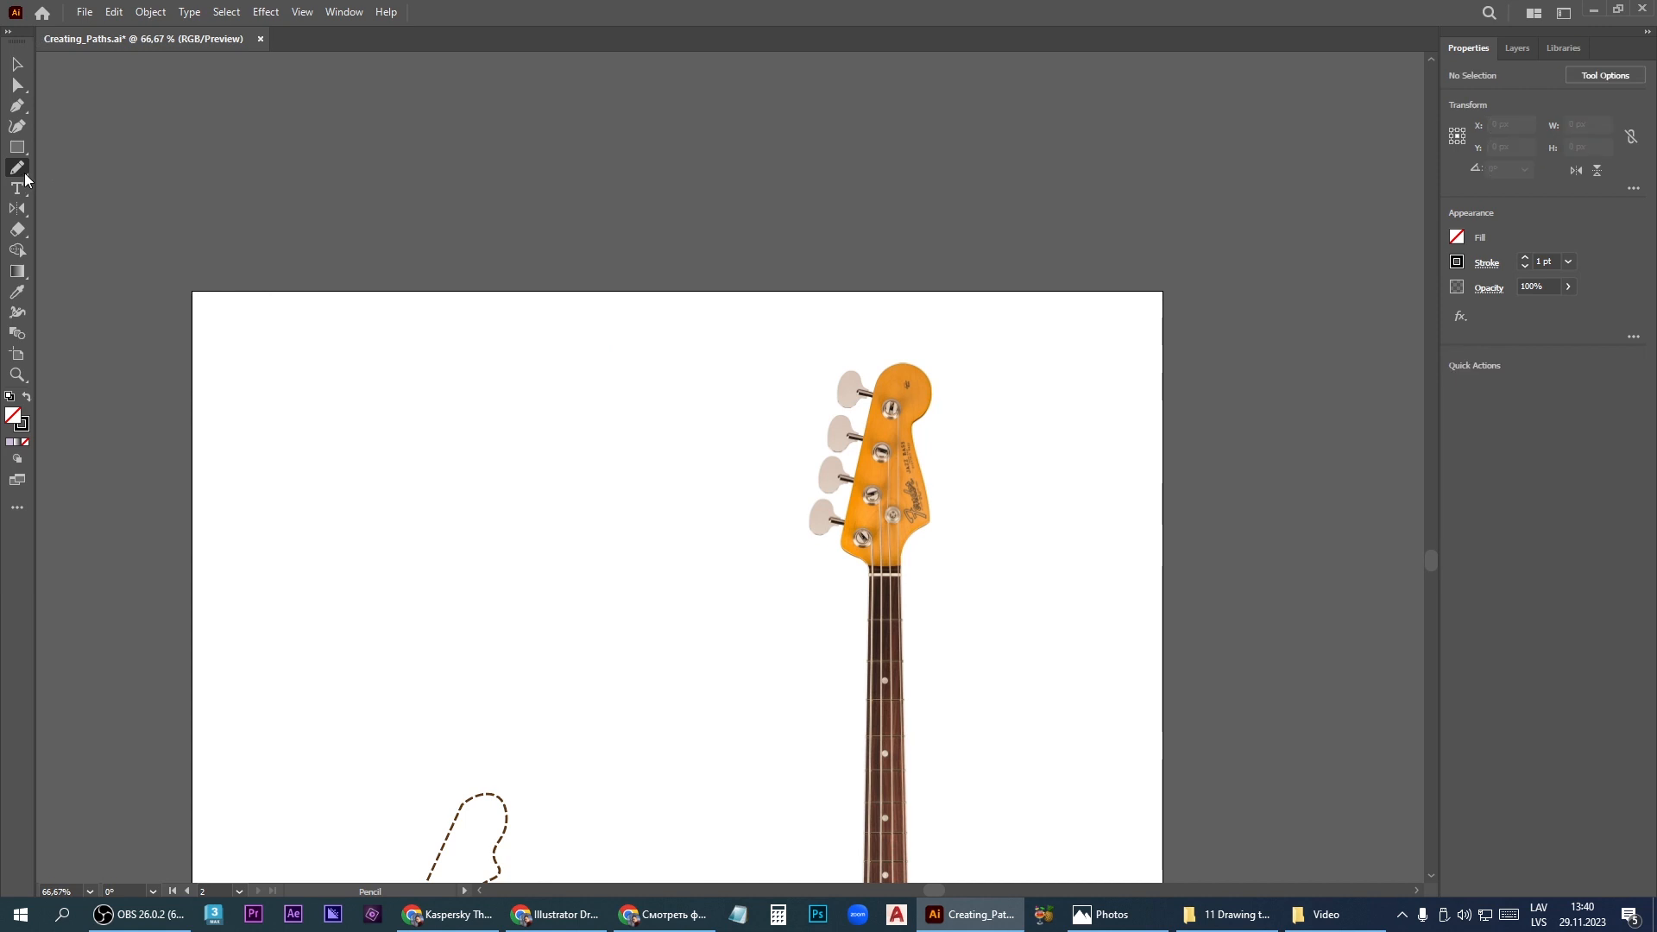
Trace the bass headstock as one closed Pencil path about 142 by 314 px, keeping the fidelity at Smooth
double_click(24, 174)
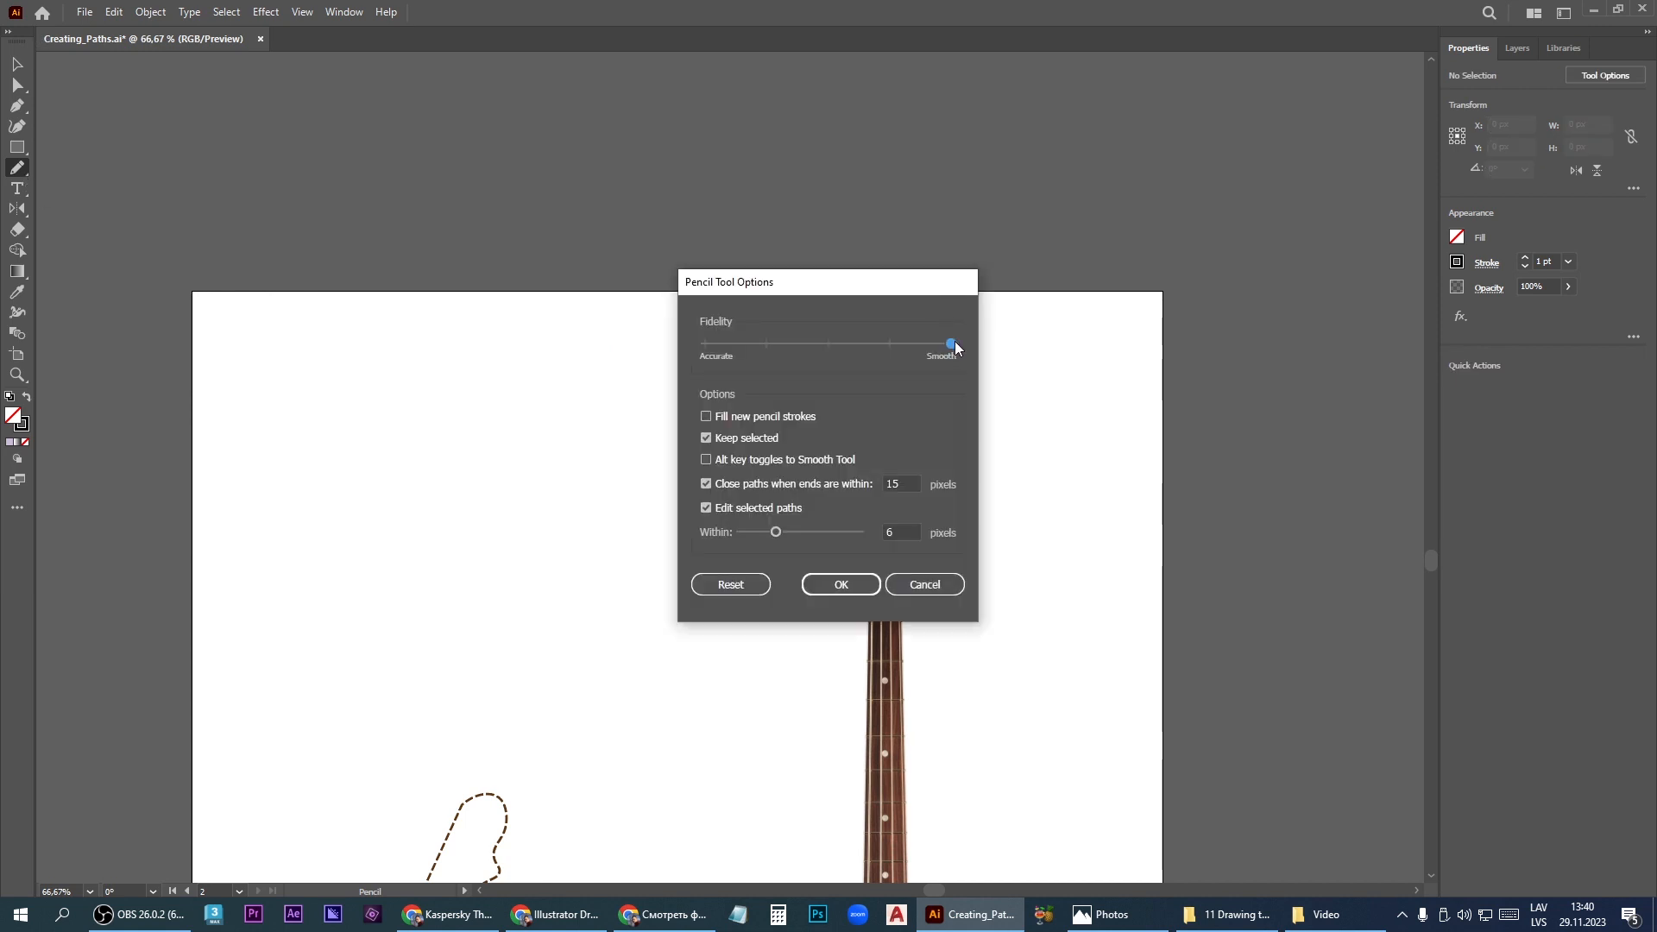
click(862, 587)
scroll(858, 531, up, 2)
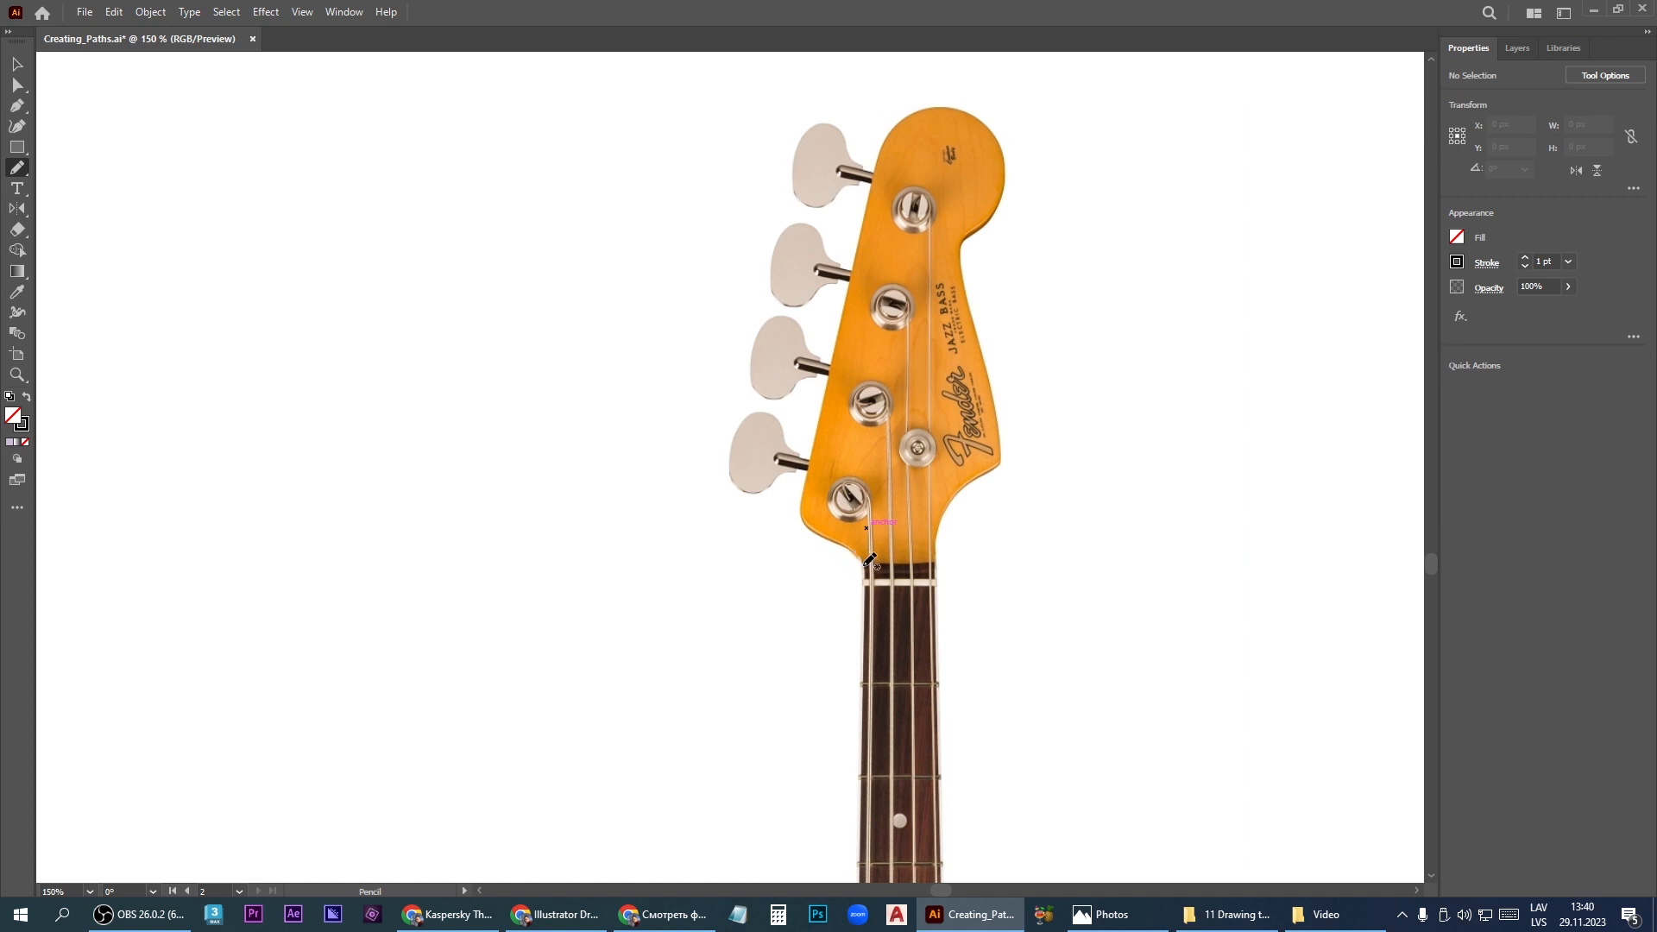
mouse_move(867, 562)
mouse_down()
mouse_move(805, 522)
mouse_move(801, 497)
mouse_up()
mouse_move(804, 488)
mouse_down()
mouse_move(893, 116)
mouse_move(883, 152)
mouse_up()
mouse_move(883, 152)
mouse_down()
mouse_move(931, 110)
mouse_move(967, 112)
mouse_move(1001, 140)
mouse_move(1005, 177)
mouse_move(963, 242)
mouse_move(1000, 457)
mouse_move(974, 481)
mouse_up()
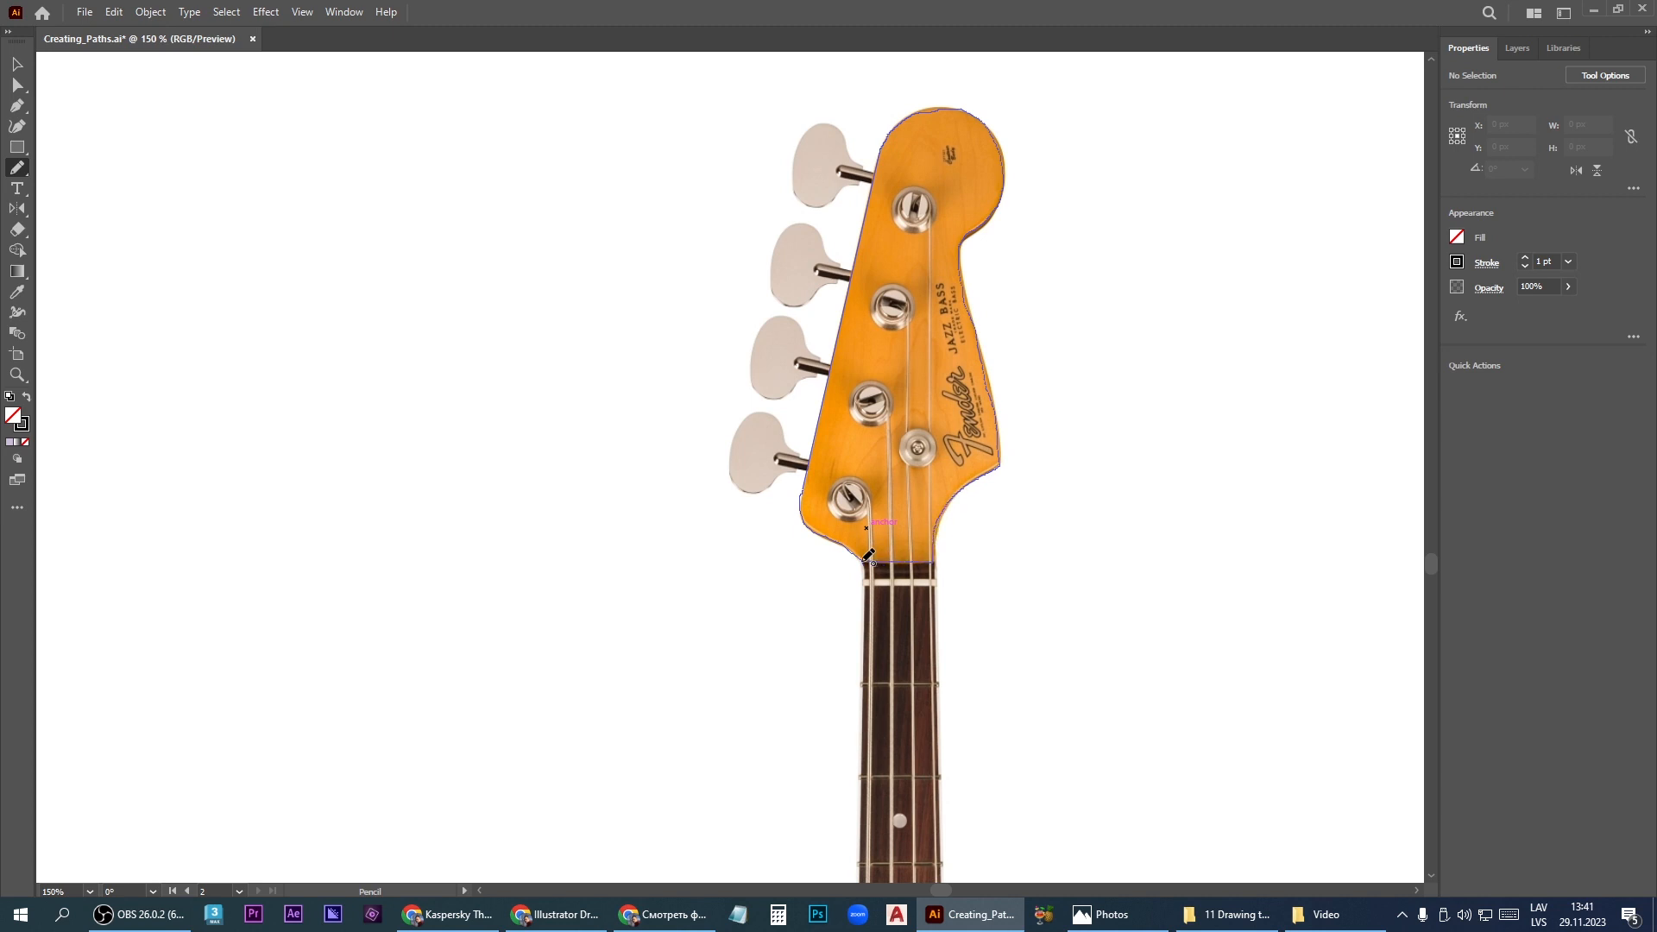
drag(865, 558, 863, 555)
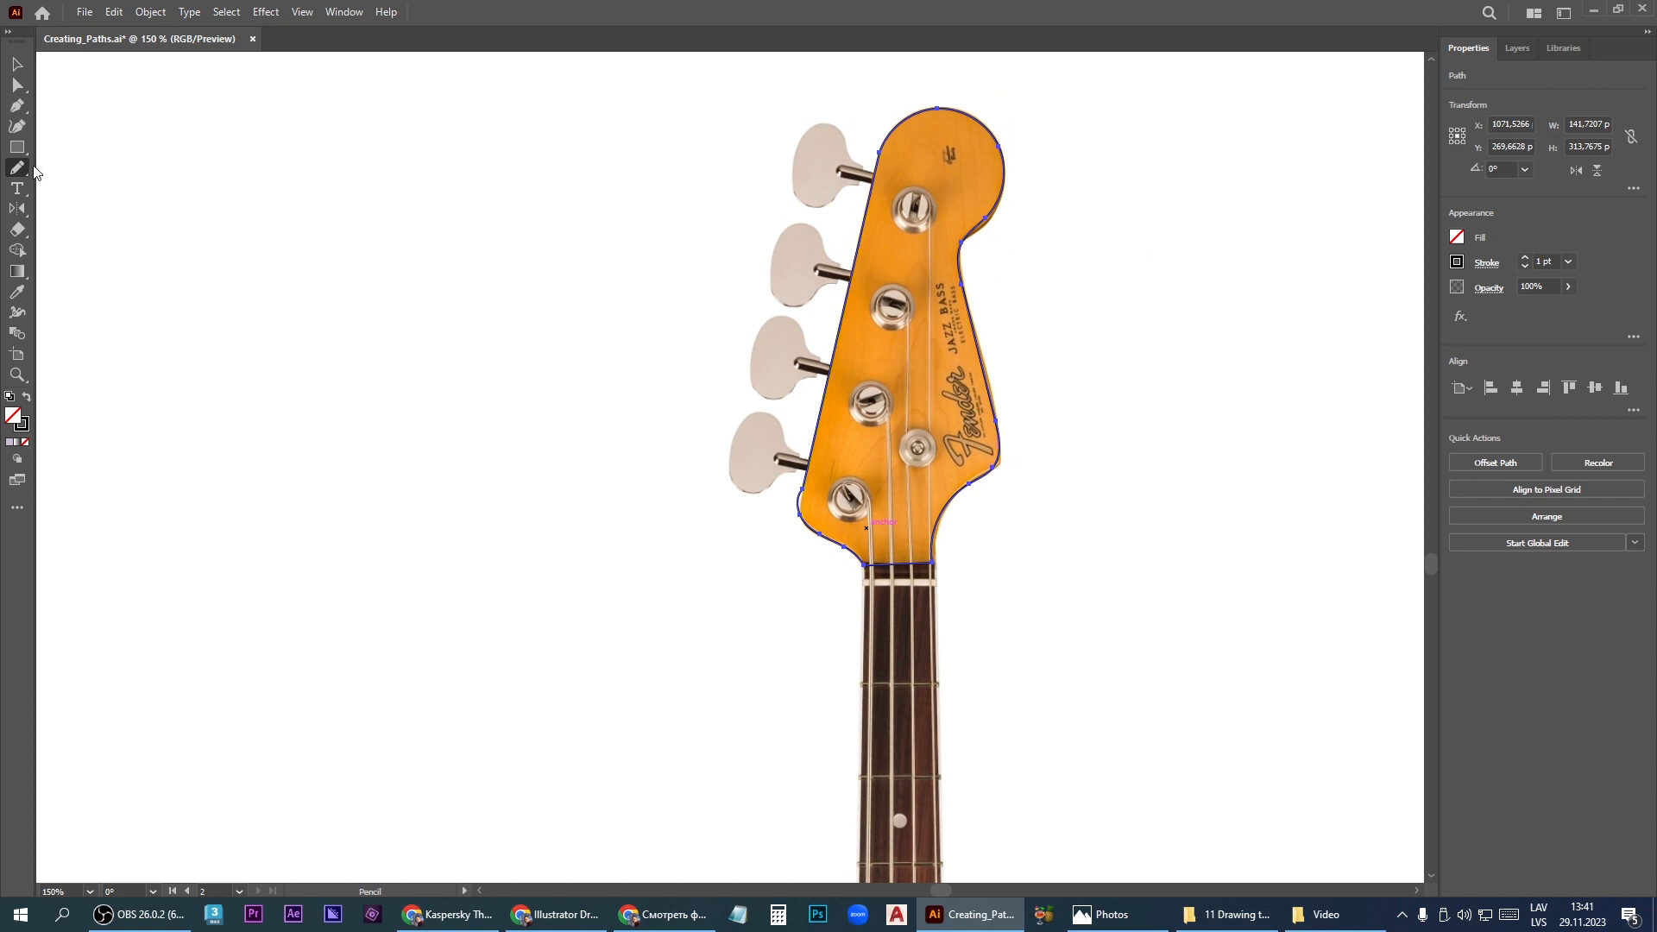
Remove the surplus anchor points along the headstock outline's lower-left curve
click(16, 125)
key(ctrl+equal)
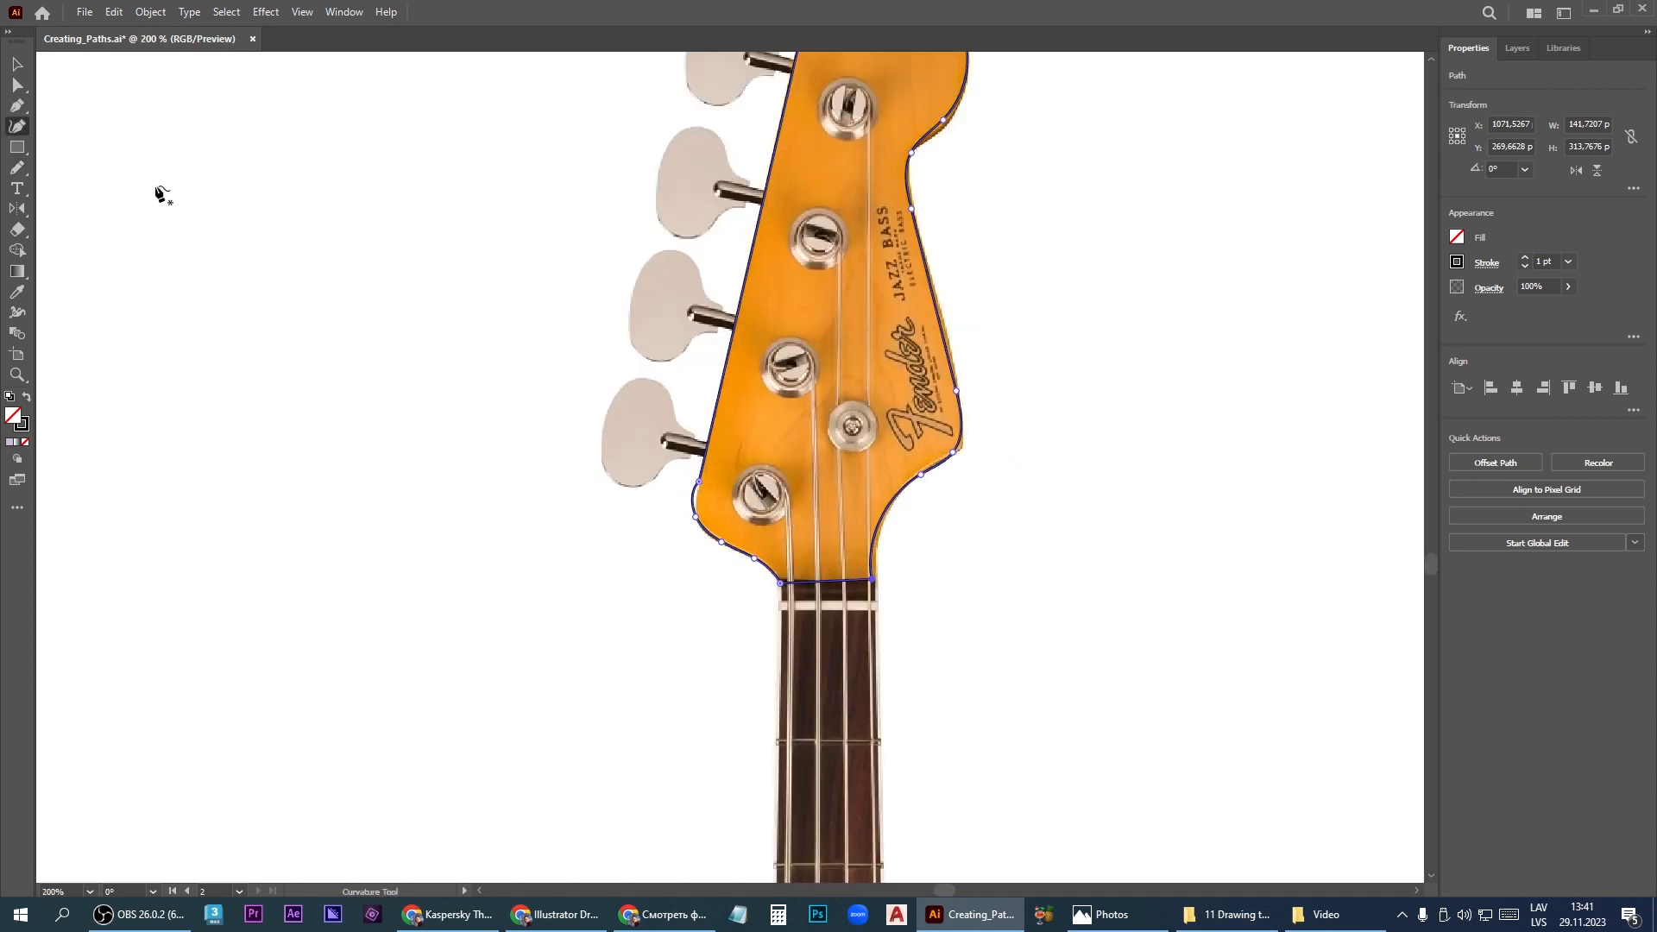
click(16, 85)
click(696, 517)
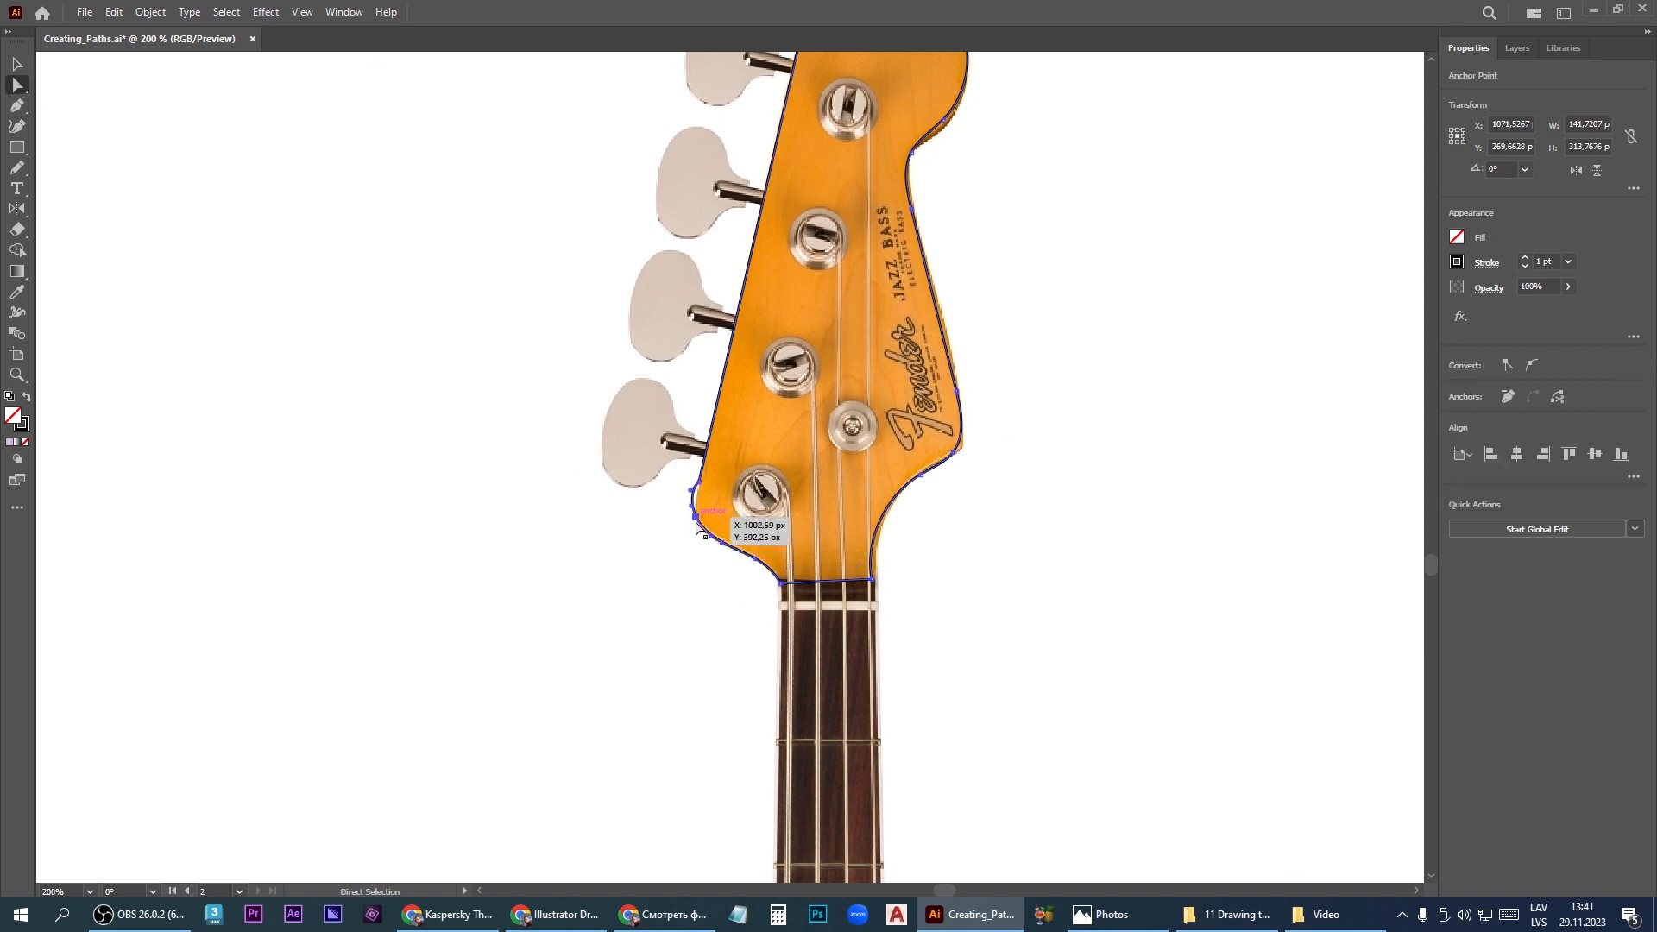
scroll(728, 529, up, 2)
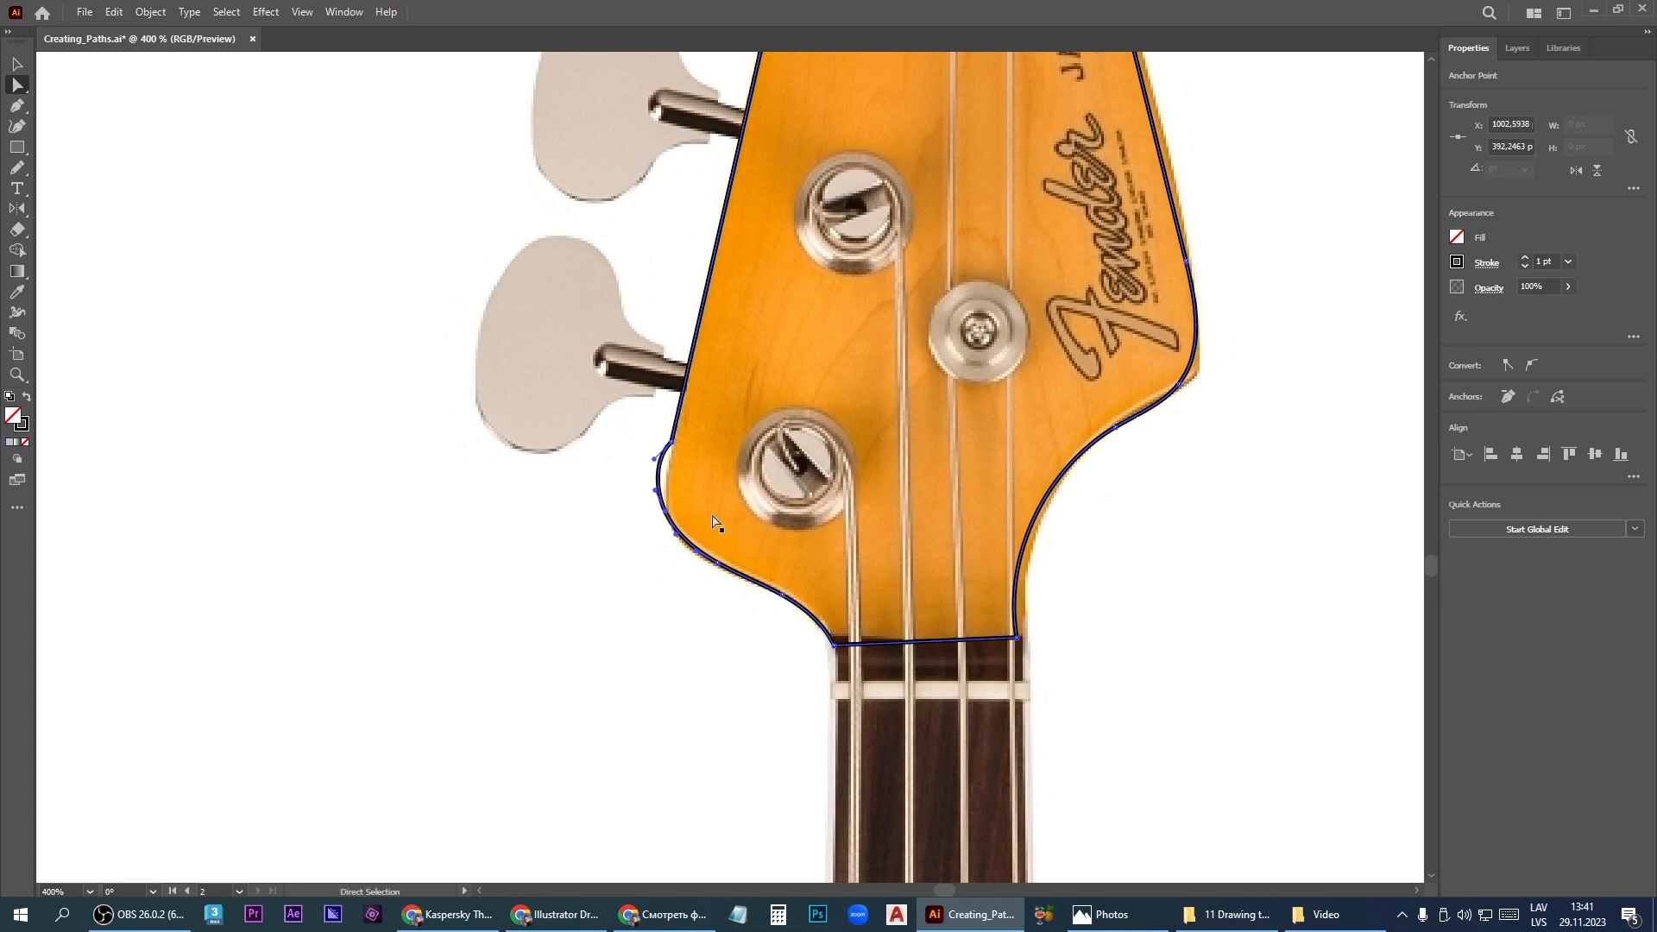
click(1508, 395)
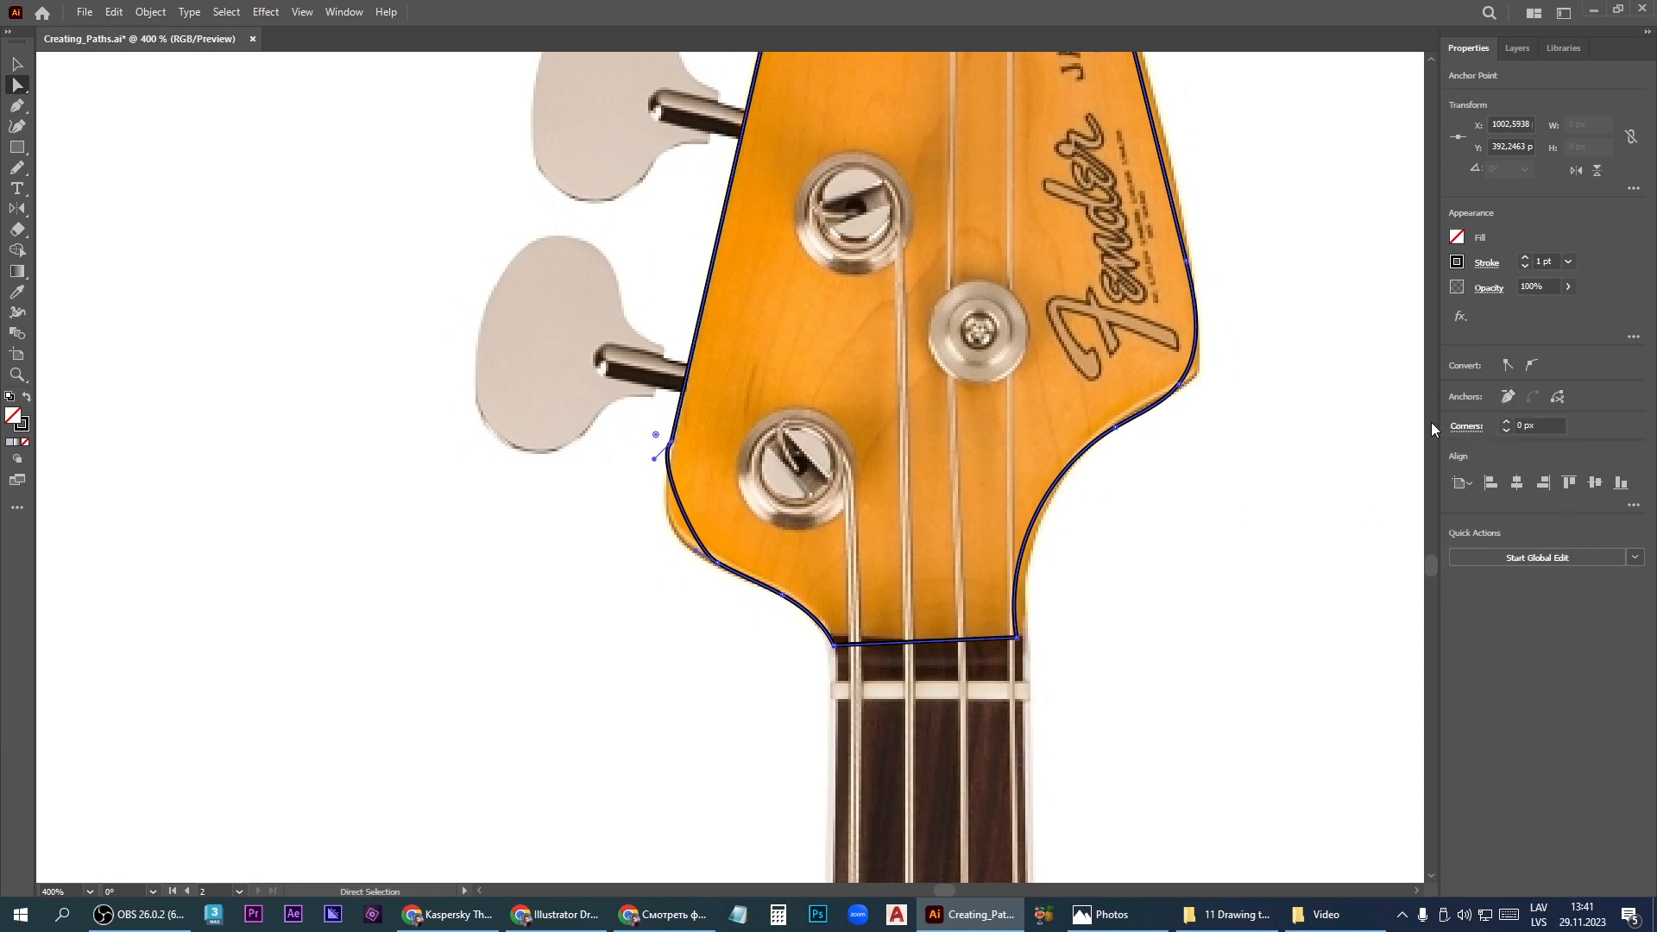
click(785, 596)
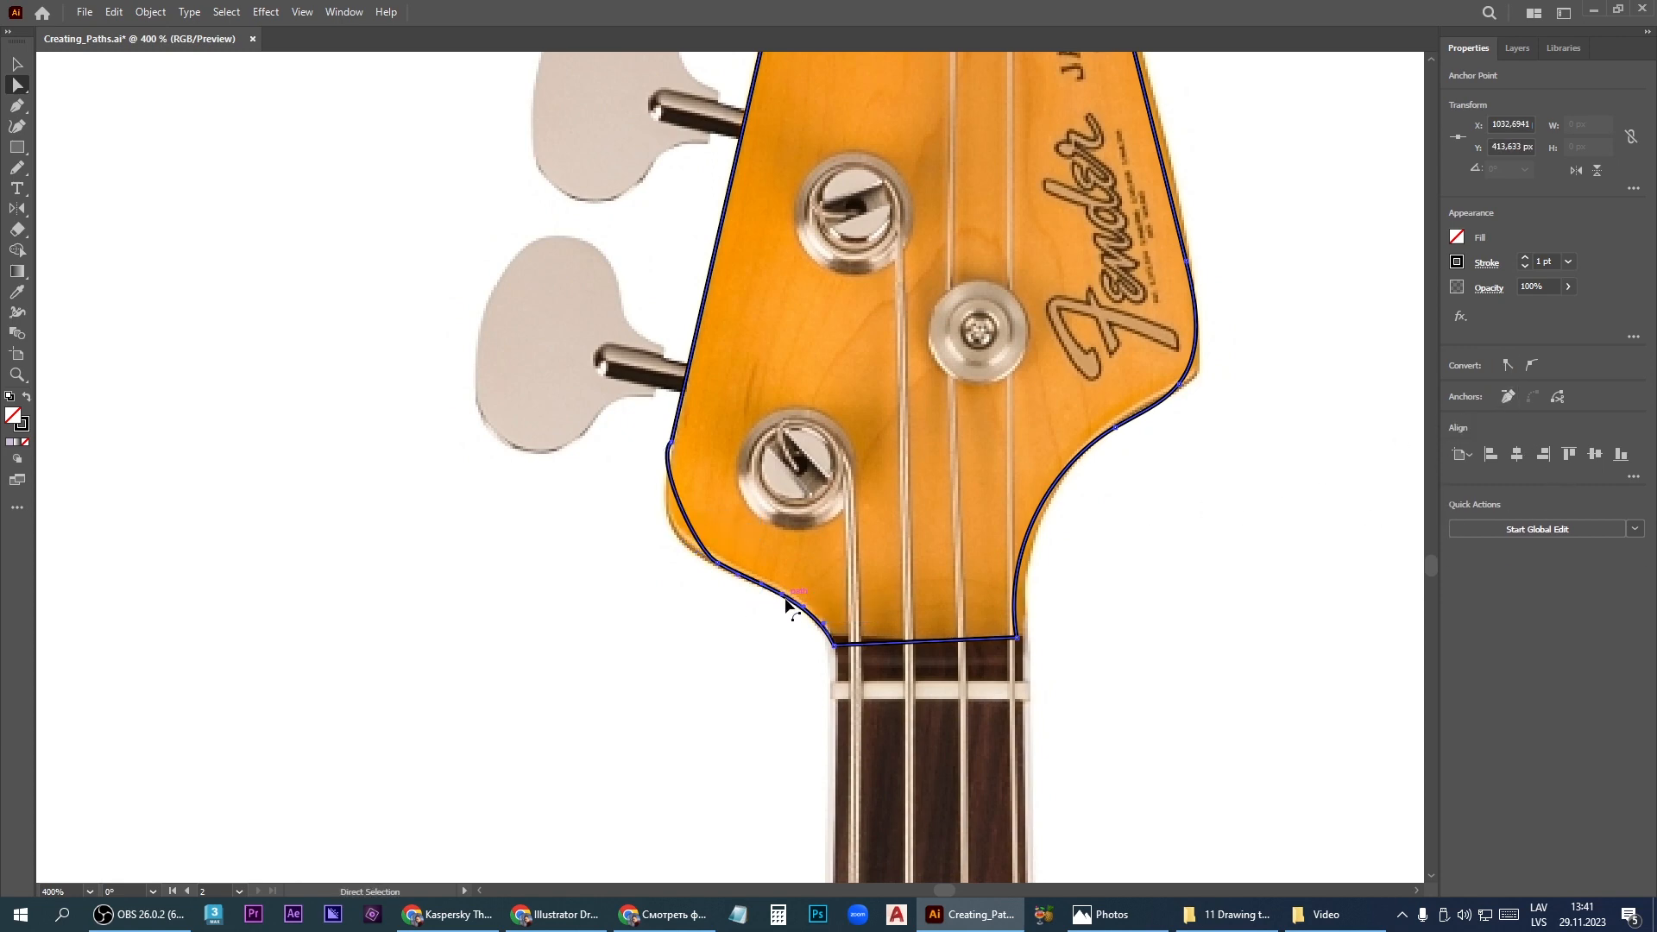
click(1507, 396)
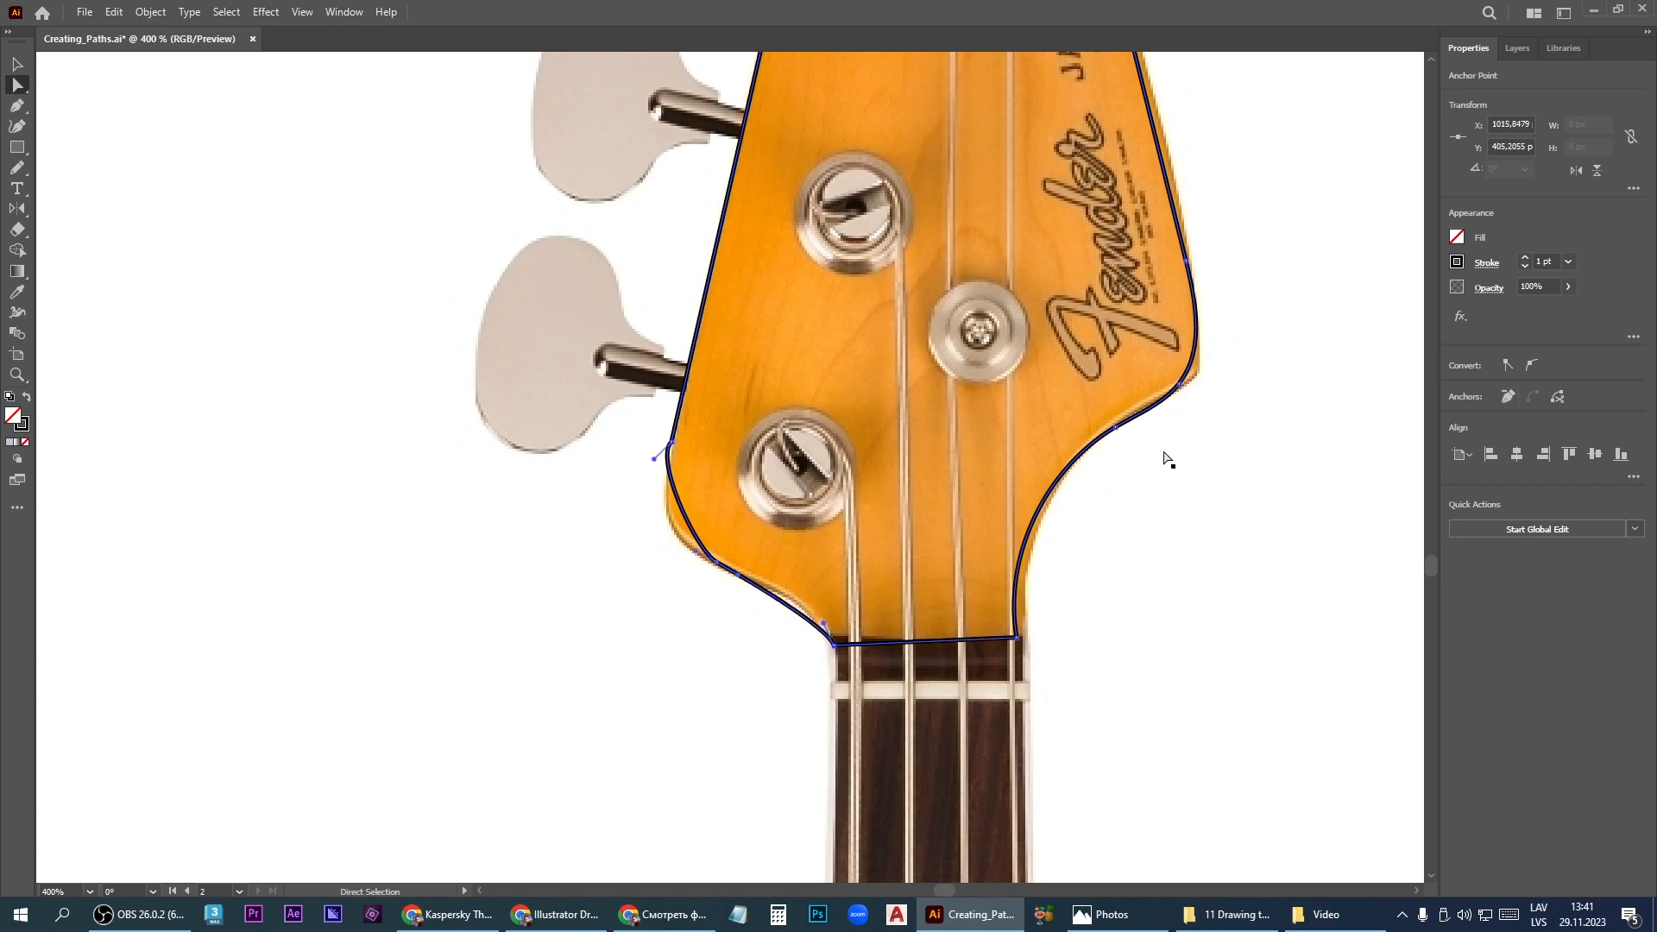
Adjust the direction handles on the outline's lower-left curve to follow the headstock's edge in the photo
drag(654, 459, 645, 530)
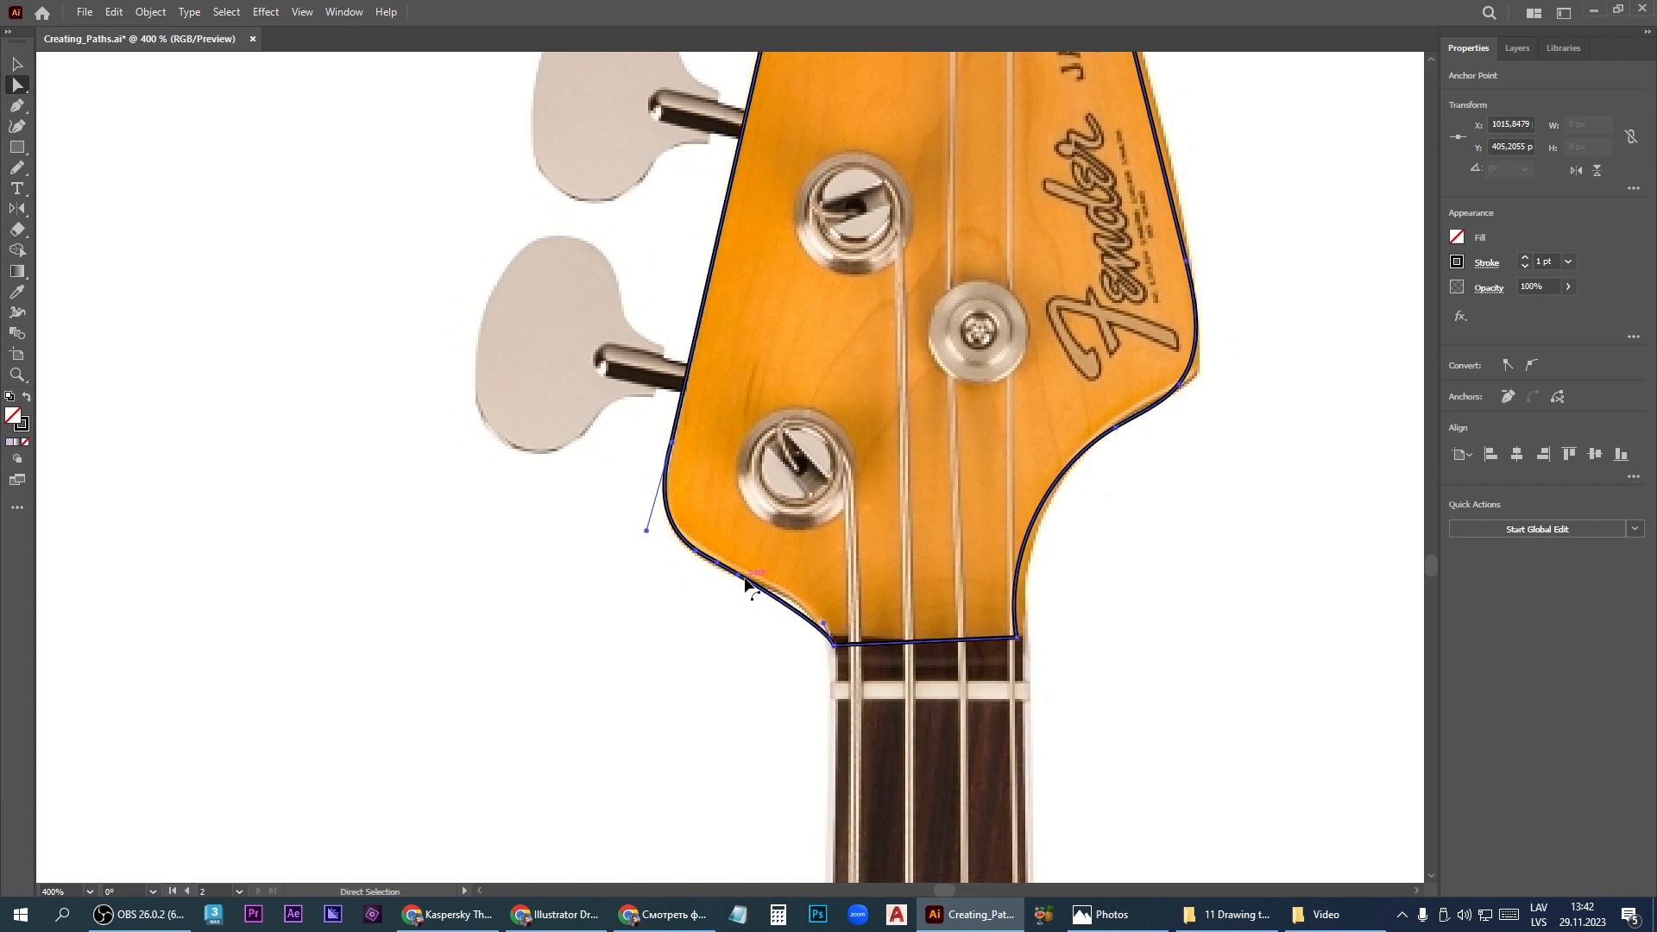
scroll(748, 584, up, 2)
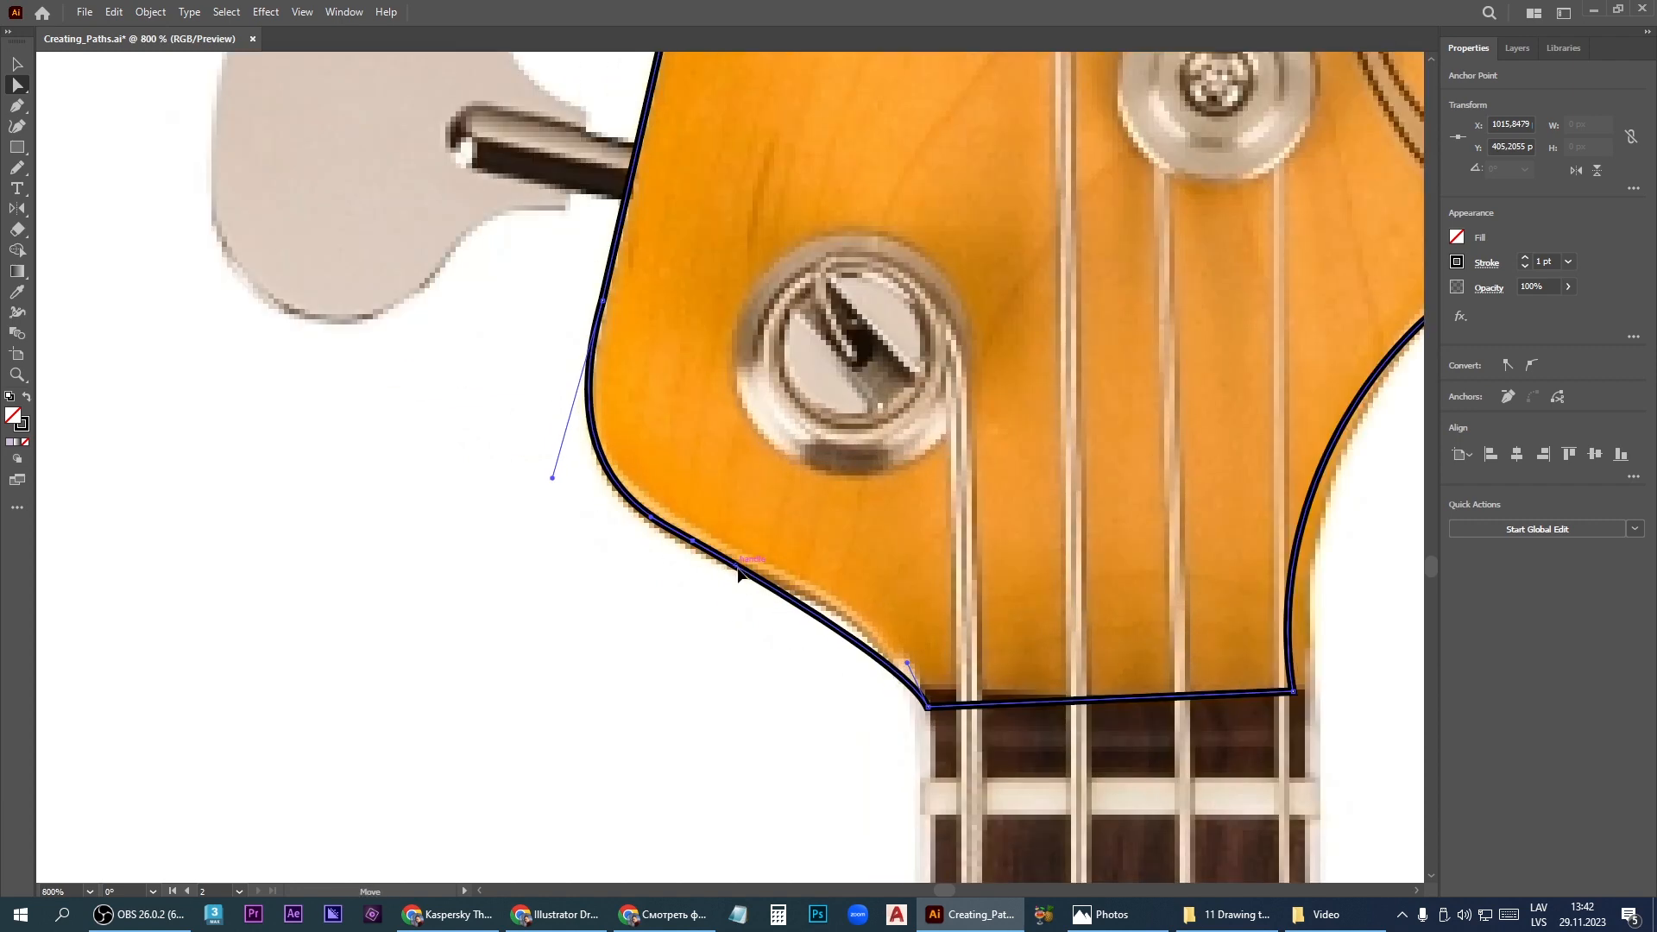
drag(738, 574, 669, 531)
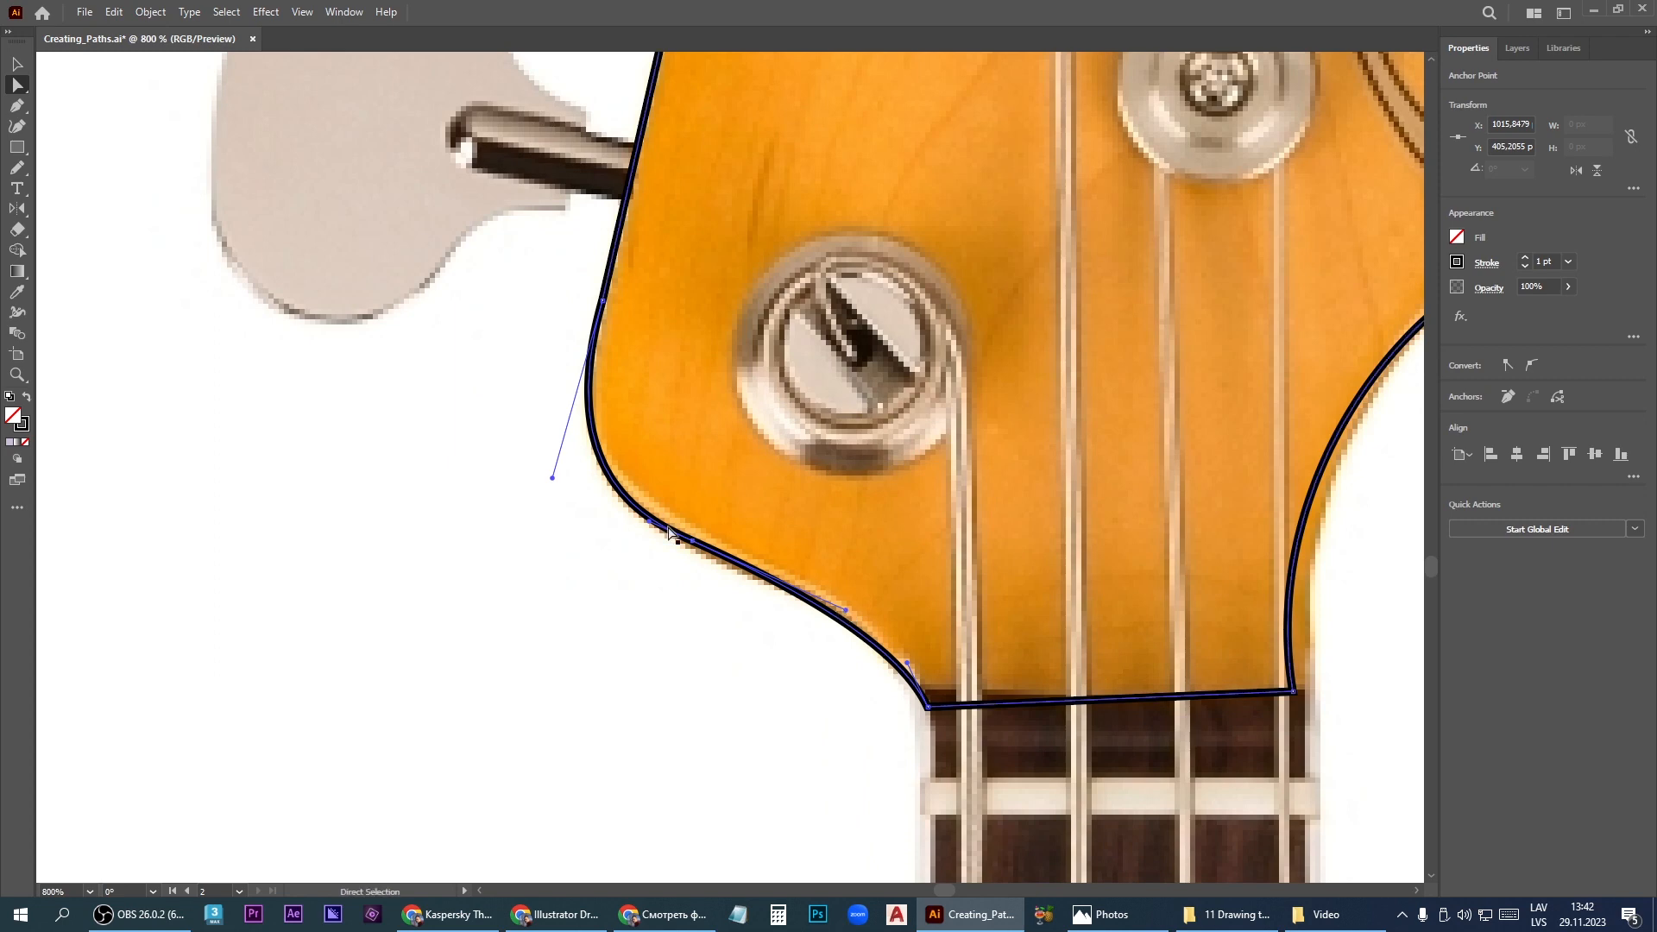
Move the outline's lower-right corner anchor to the neck's right edge and adjust its handle to match the headstock
scroll(639, 553, down, 1)
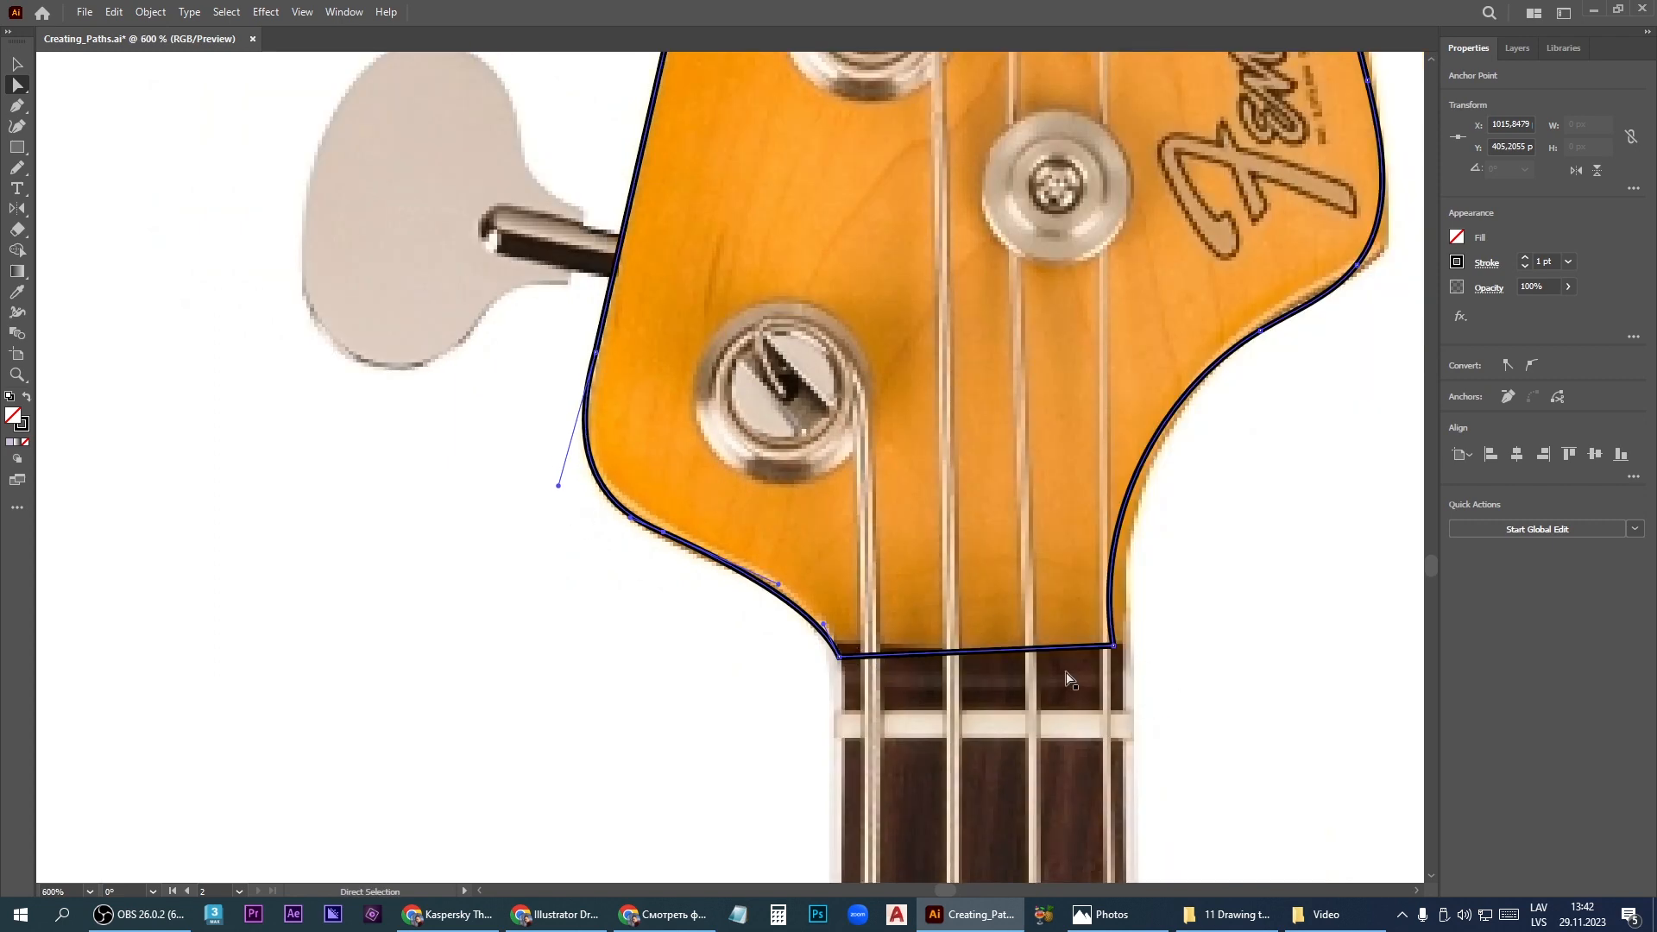
drag(1114, 645, 1129, 661)
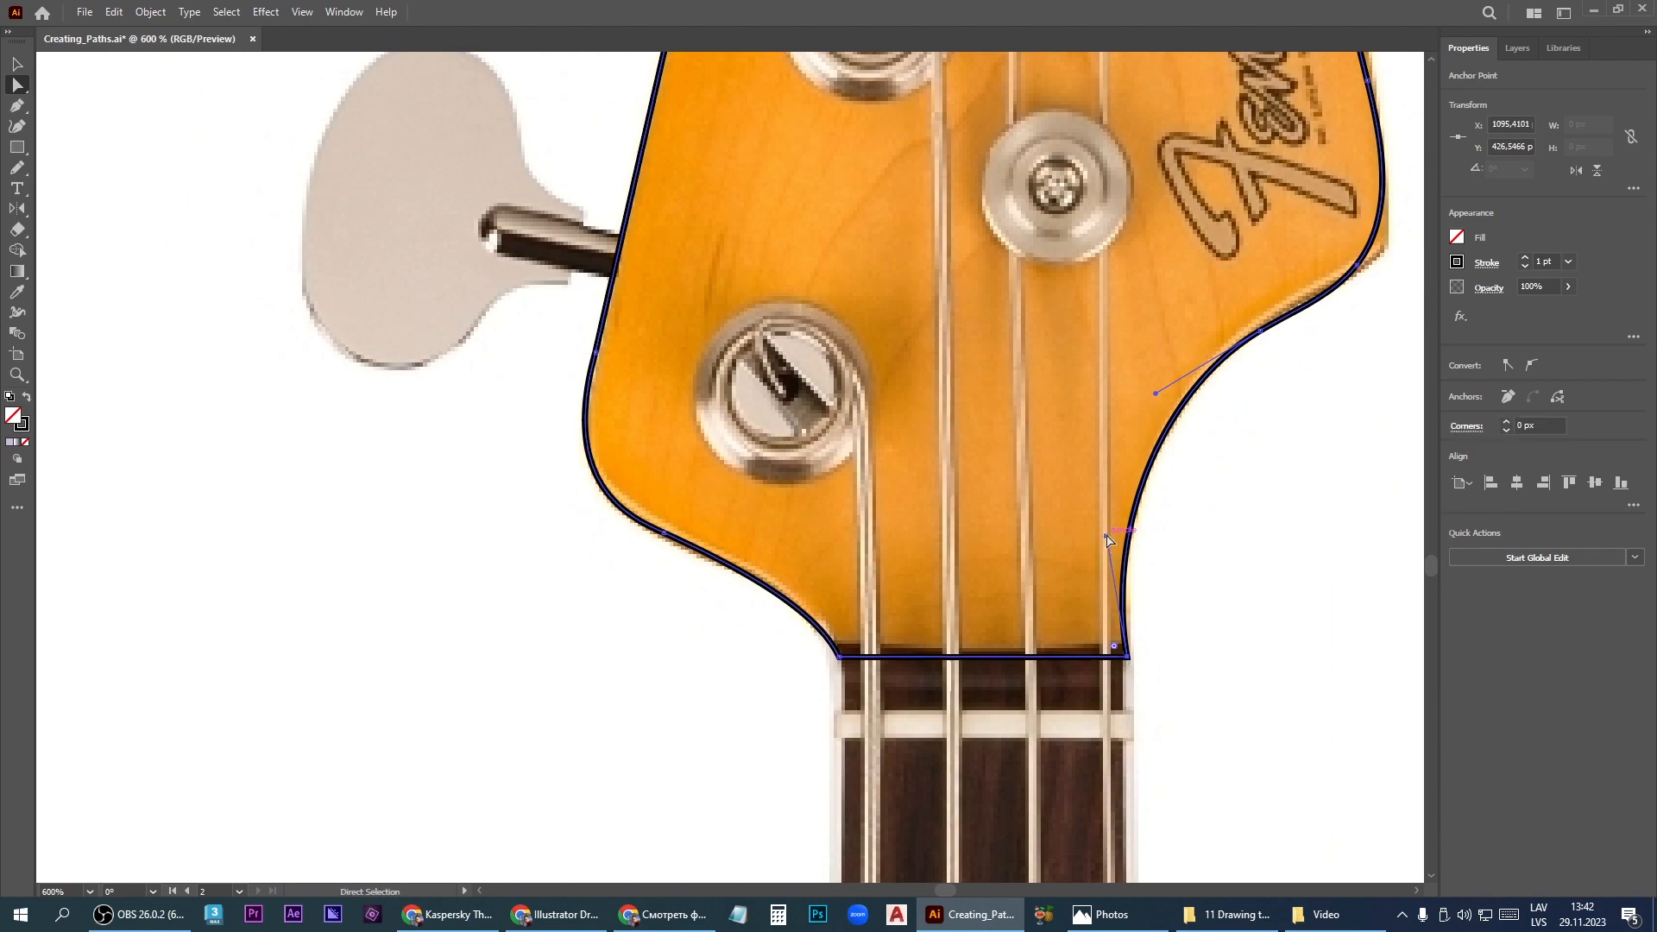
drag(1110, 545, 1125, 516)
Reposition the anchors along the outline's right side and below its rounded tip to match the headstock's edge
scroll(1213, 393, down, 5)
scroll(1322, 344, up, 5)
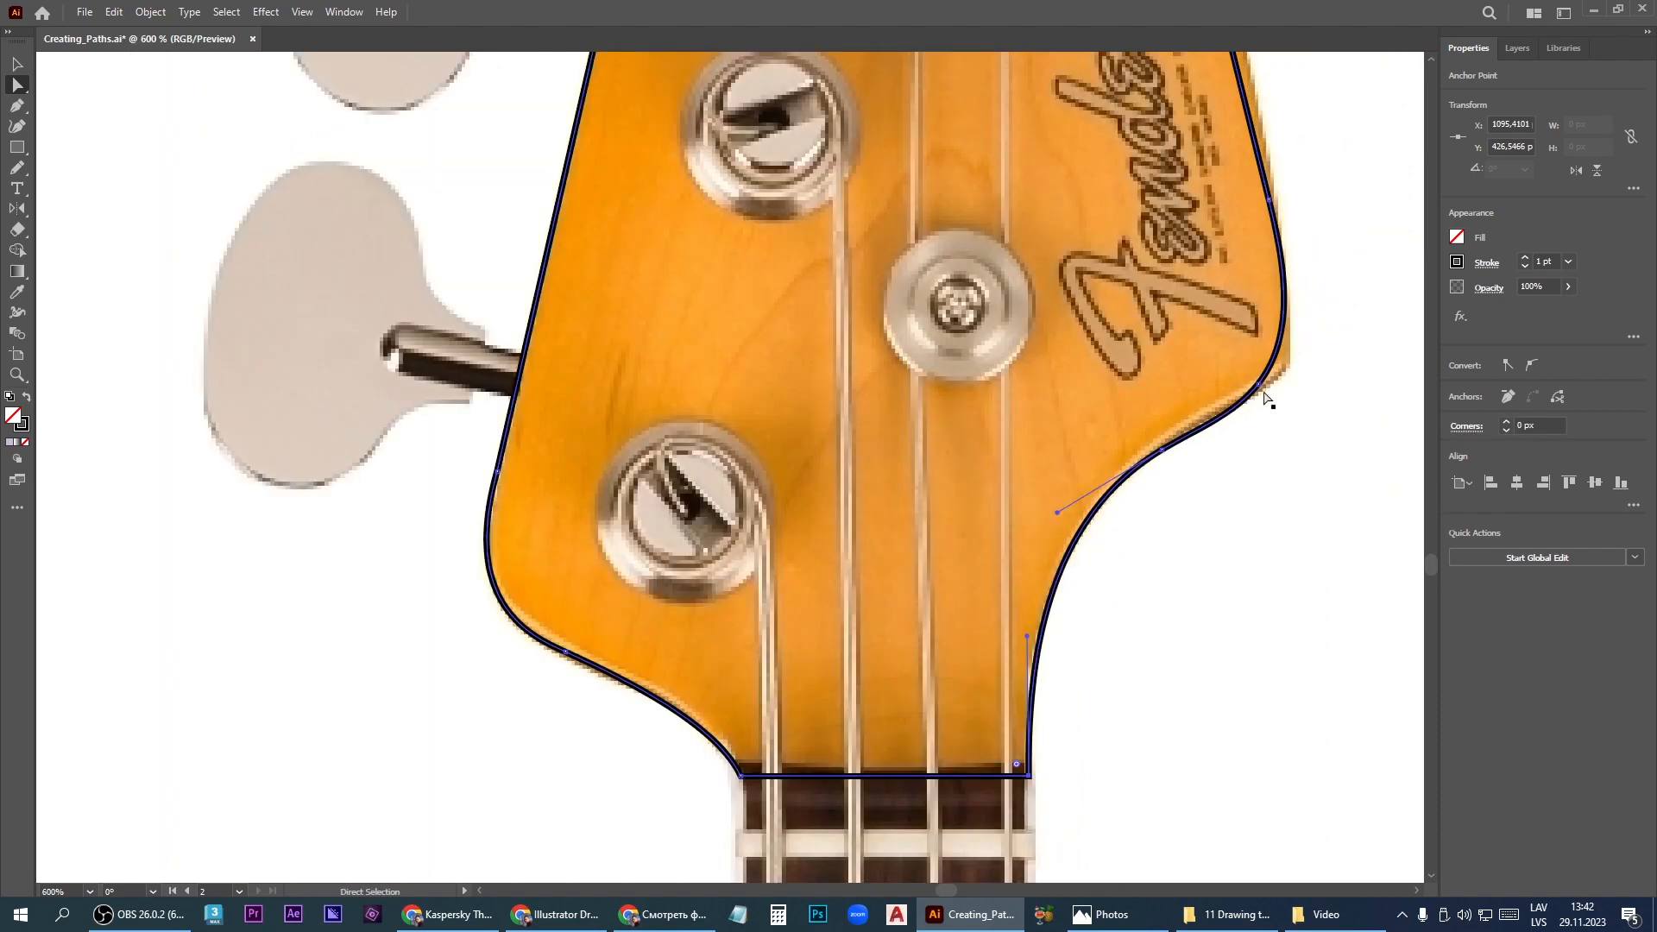
scroll(1265, 397, down, 3)
scroll(1232, 362, up, 3)
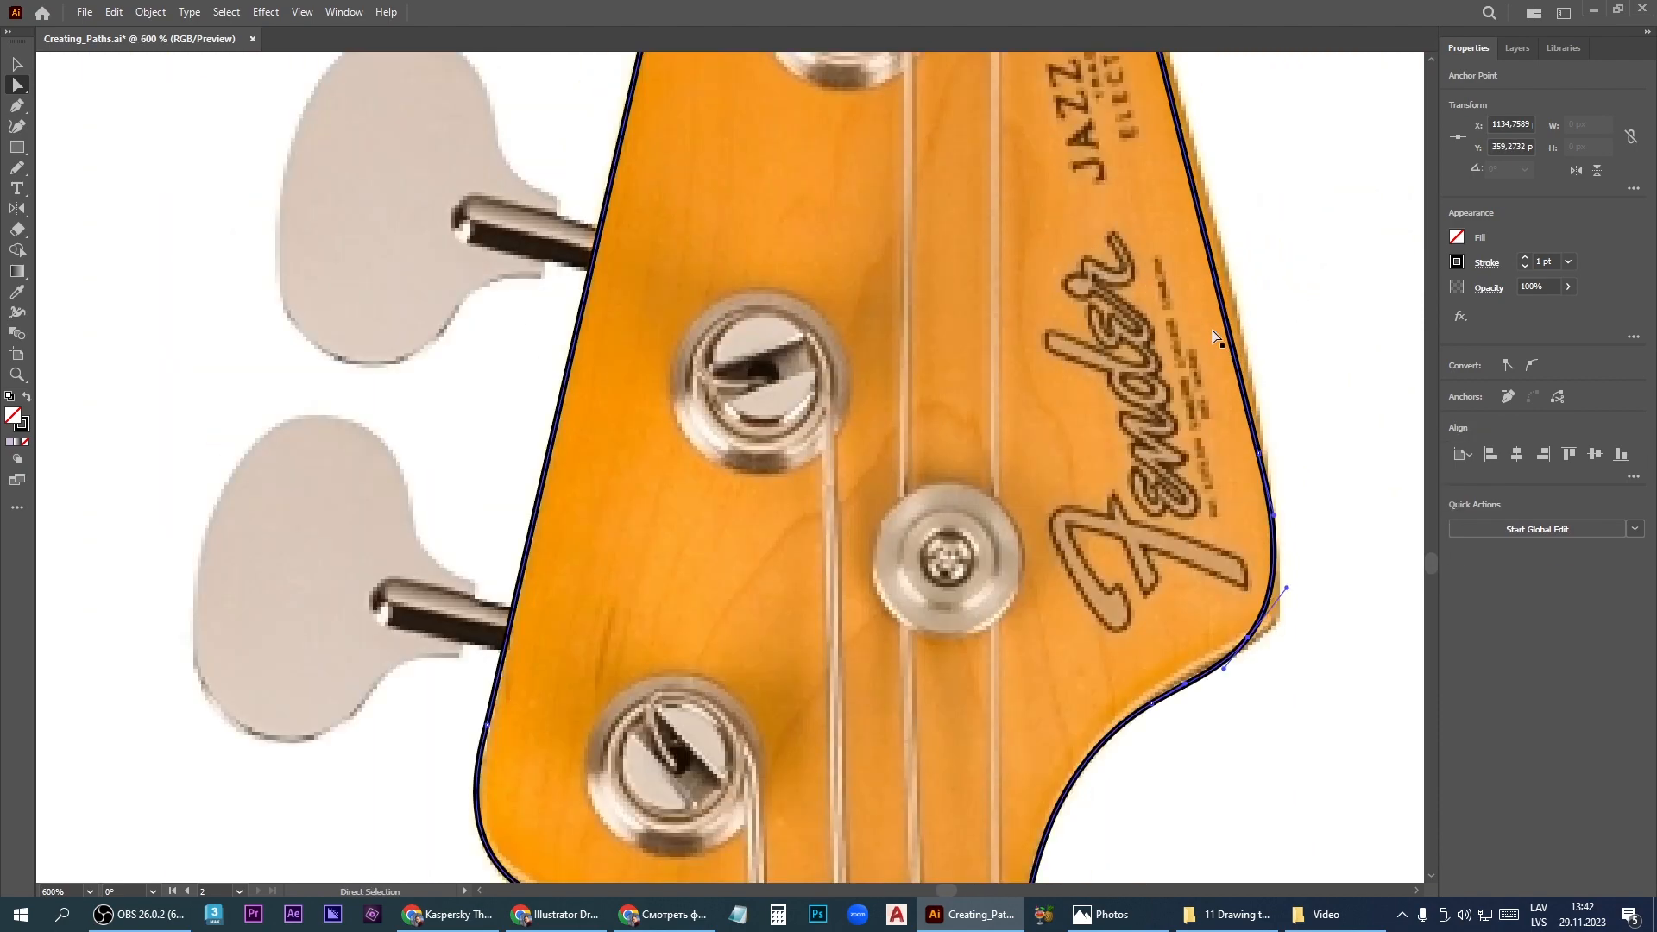
drag(1260, 453, 1255, 402)
scroll(1230, 352, down, 3)
scroll(1234, 183, up, 2)
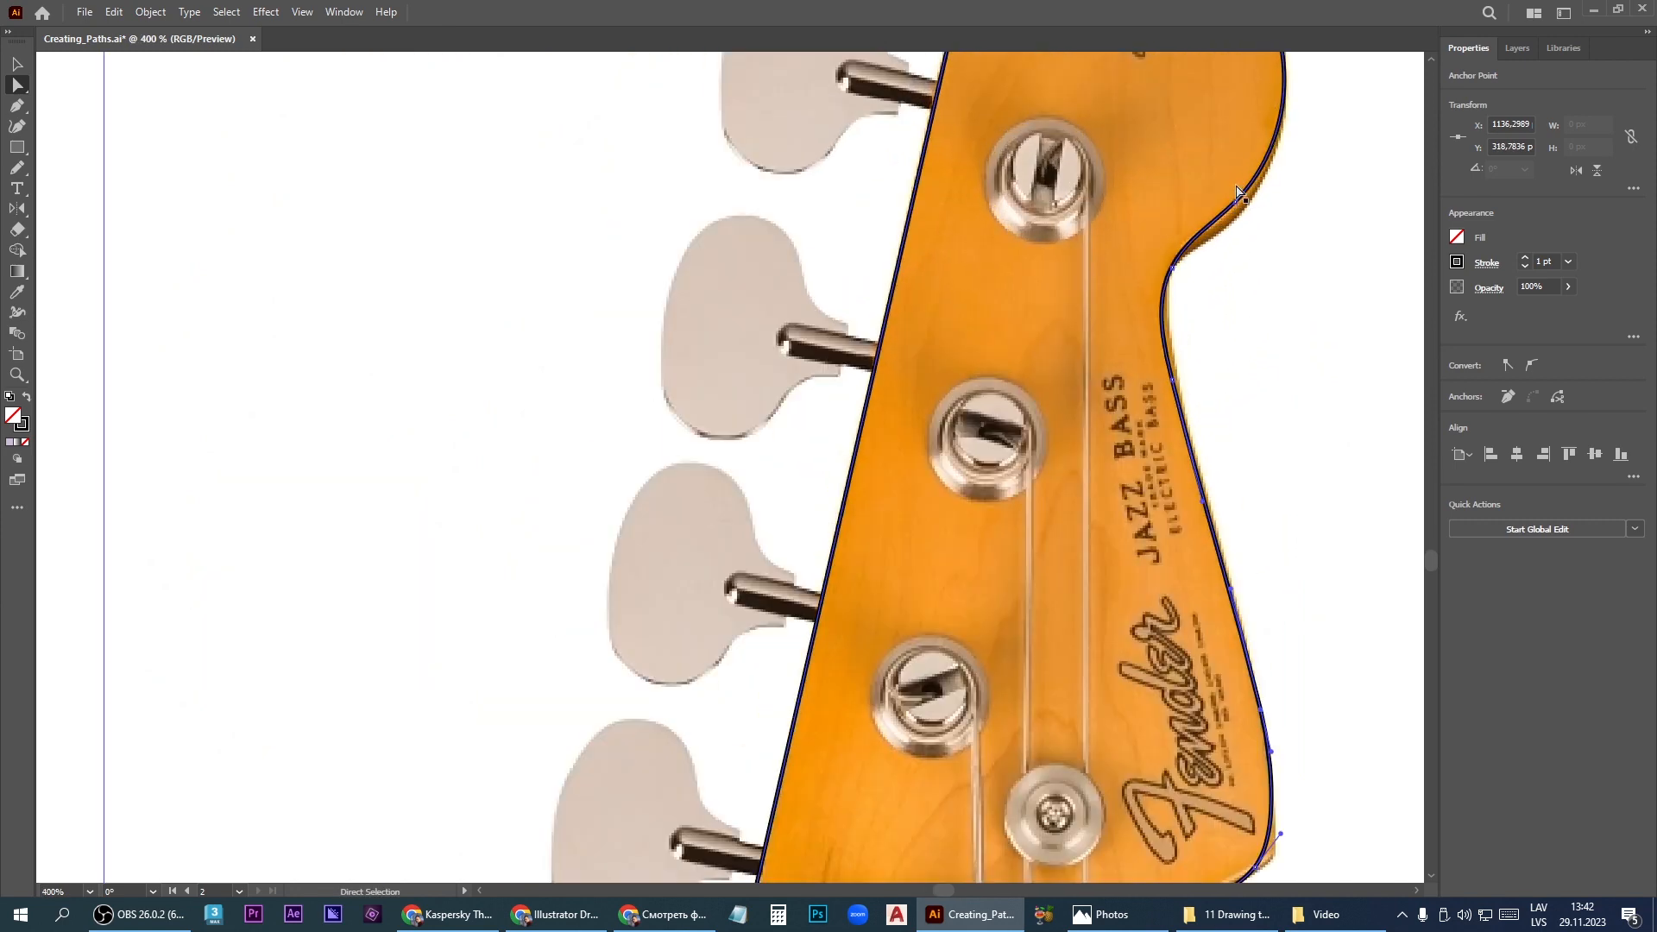
drag(1237, 196, 1243, 216)
Move the bass photo off the artboard to the empty area beside its right edge, at about X 1835 px
scroll(1228, 337, down, 5)
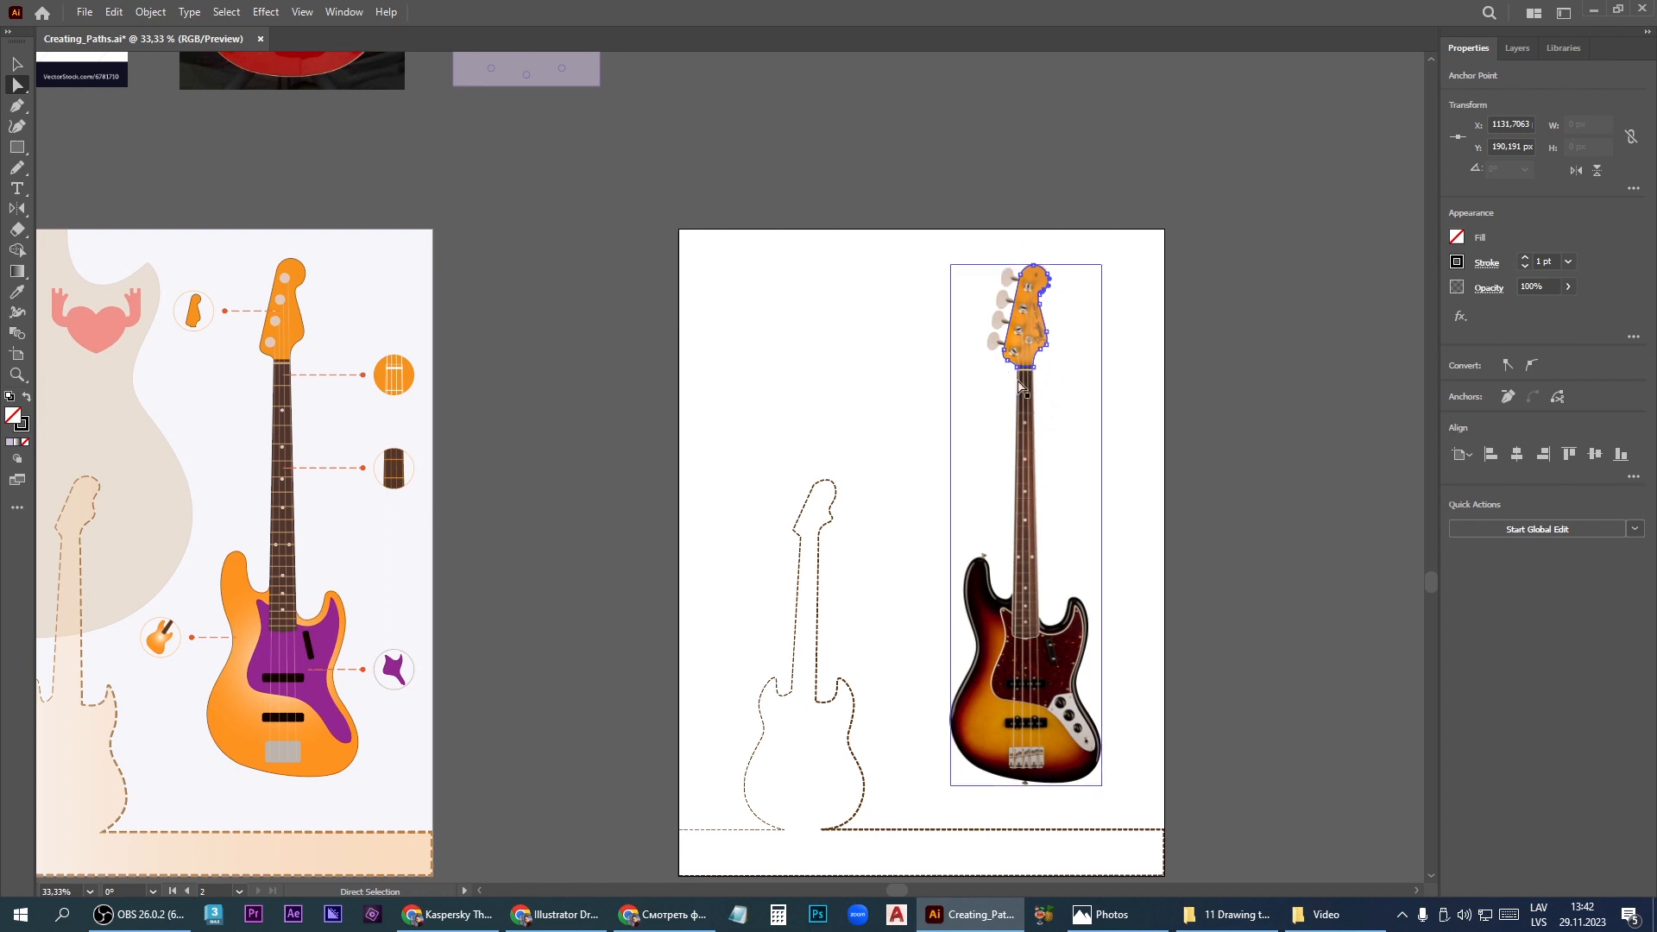
click(17, 64)
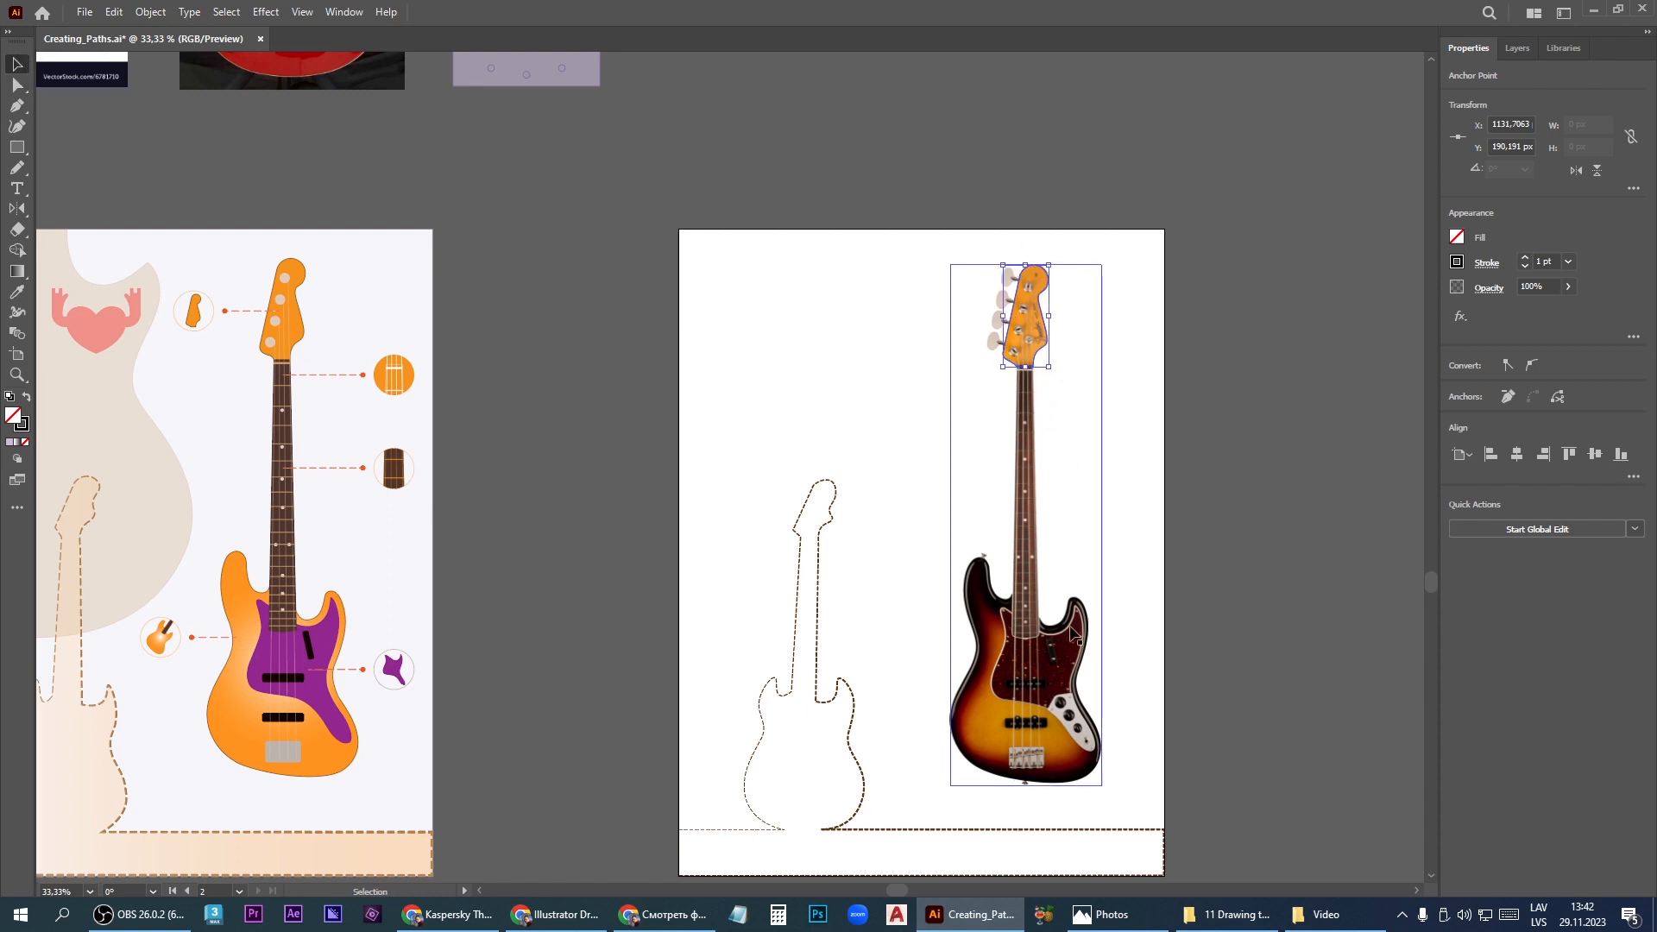
drag(1021, 615, 1268, 633)
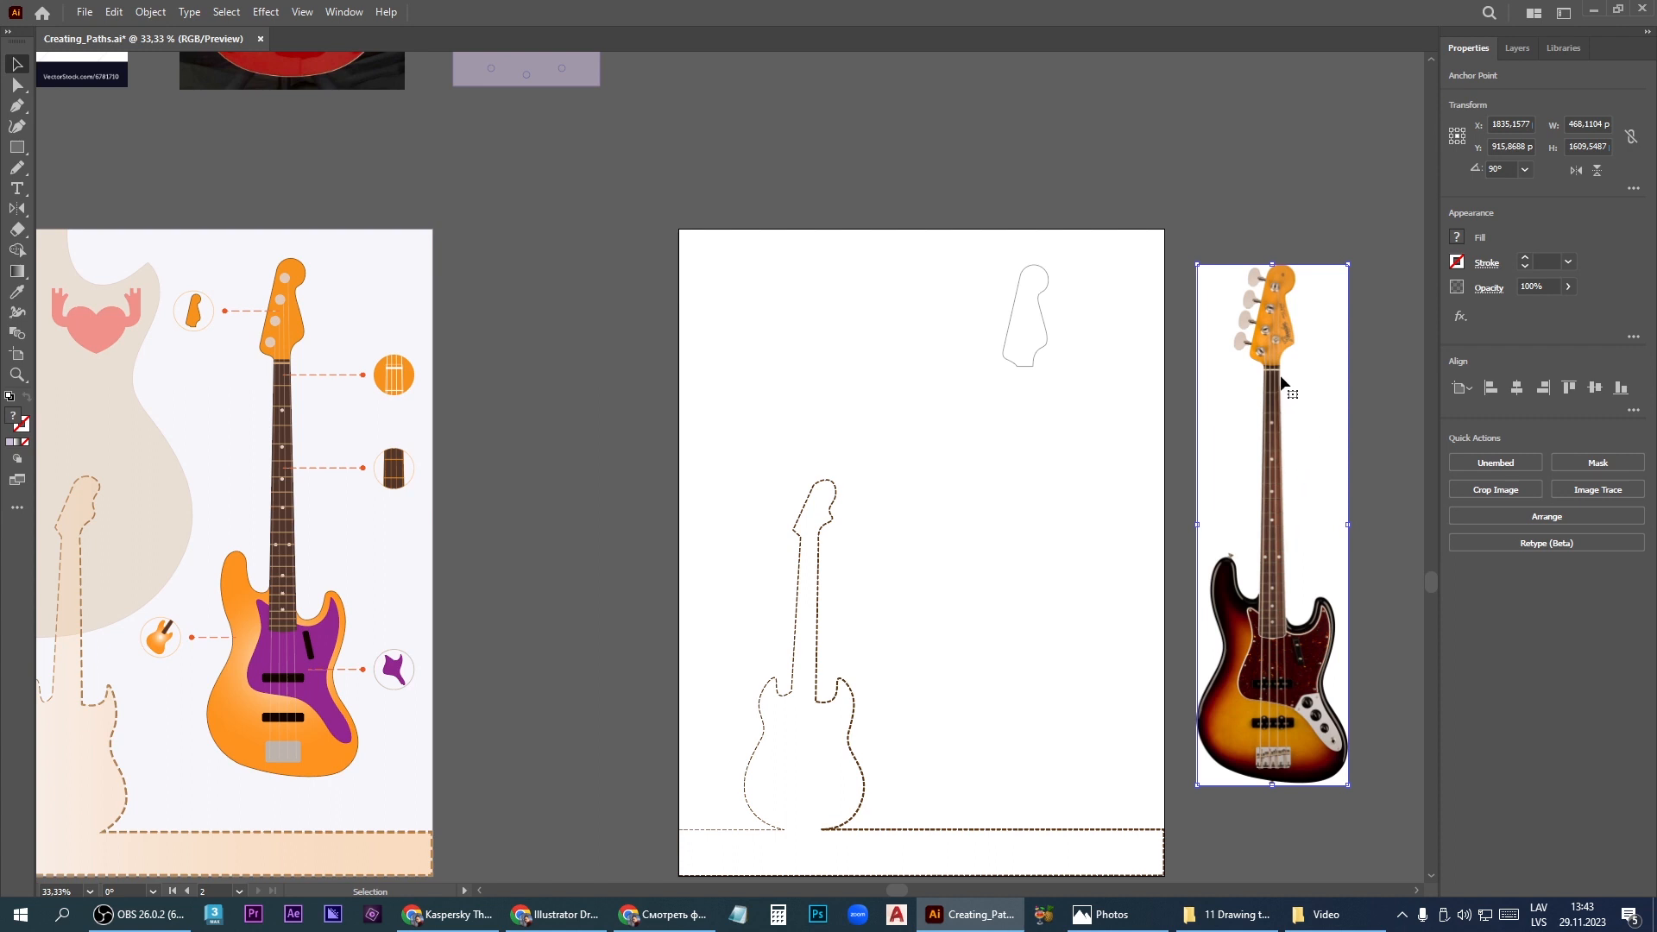
Start tracing the bass body in the photo with the Curvature tool, from the neck through the right cutaway and around the right horn
scroll(1281, 378, up, 2)
scroll(1353, 502, down, 1)
drag(1052, 444, 719, 321)
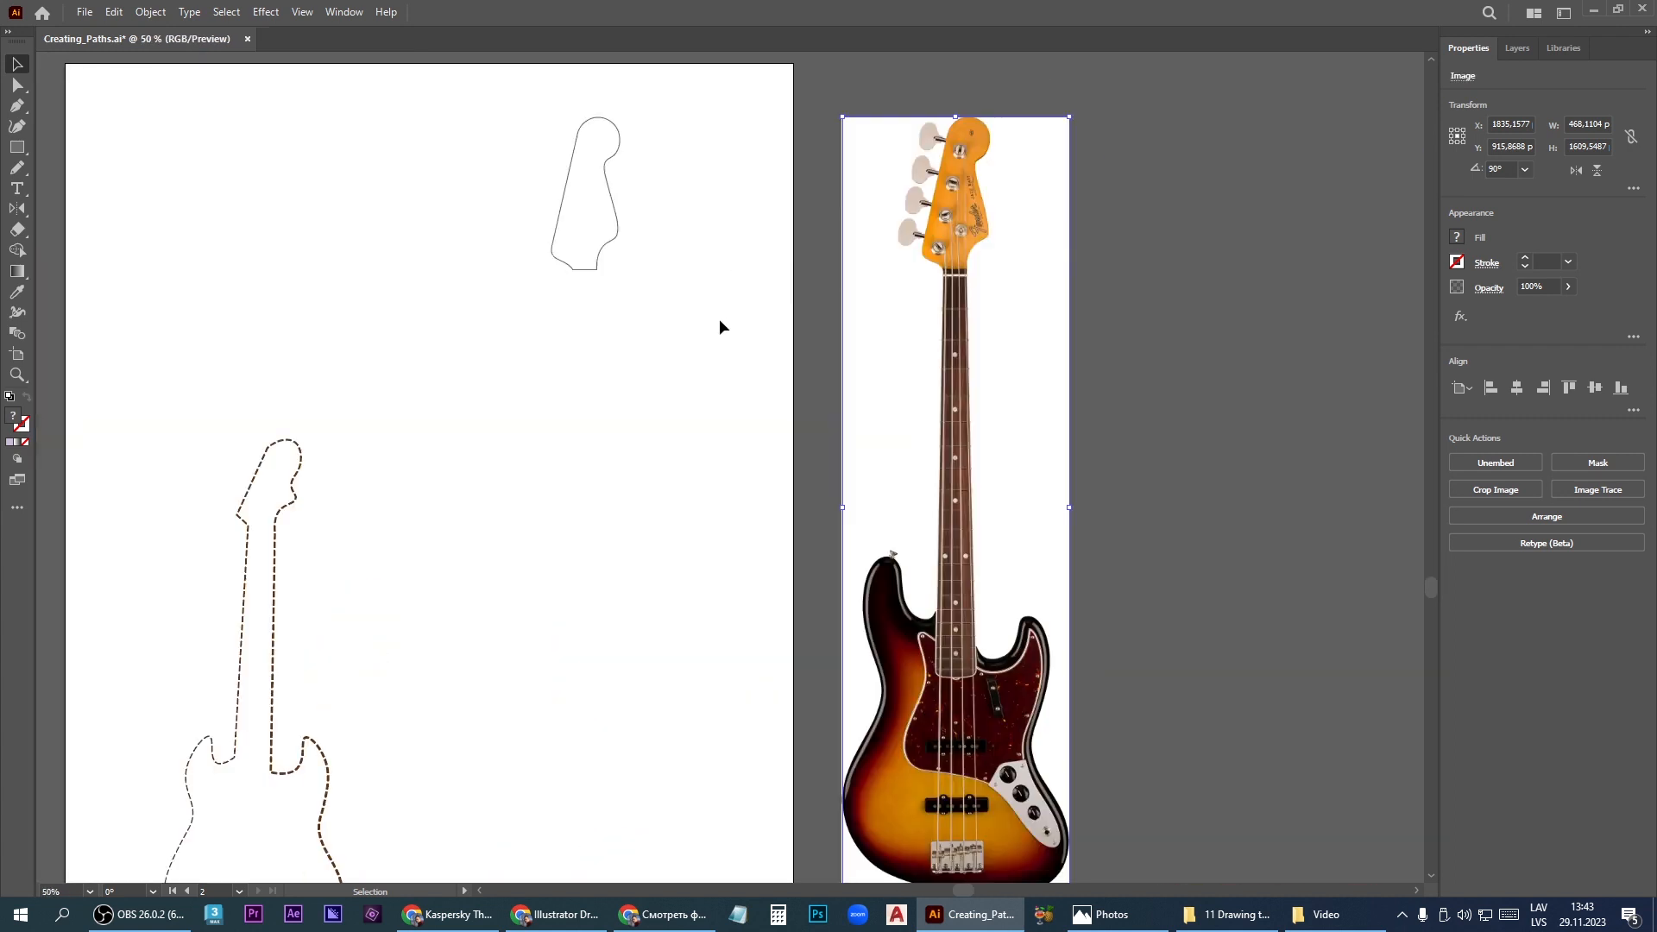
click(17, 126)
scroll(560, 322, down, 1)
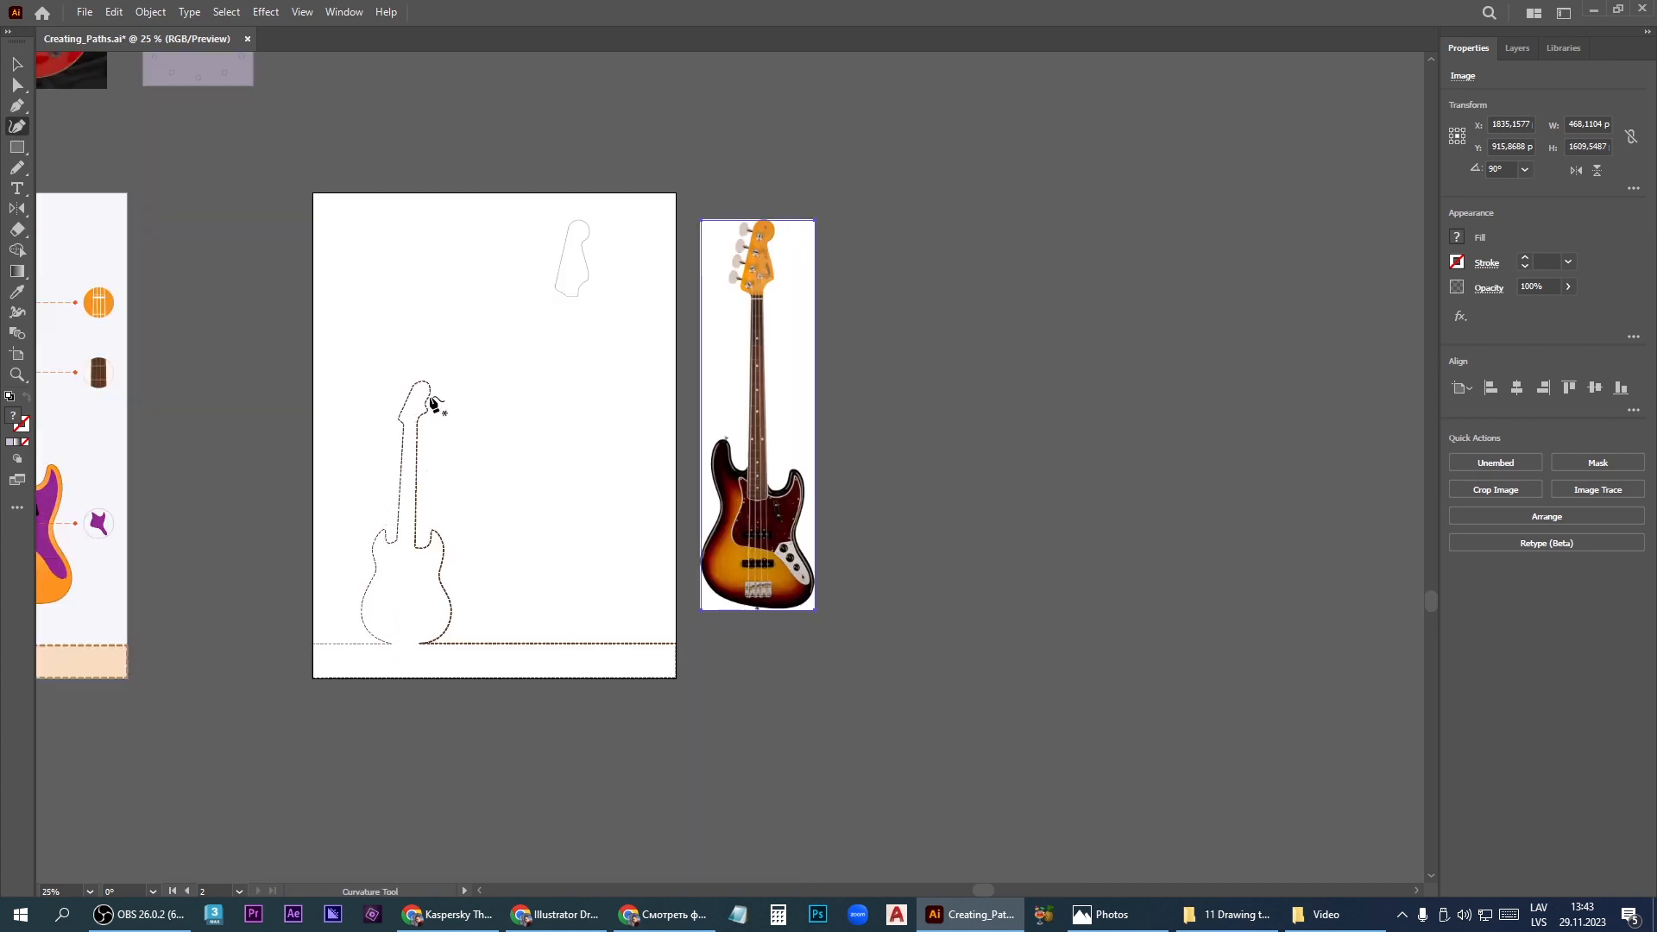
scroll(759, 615, up, 3)
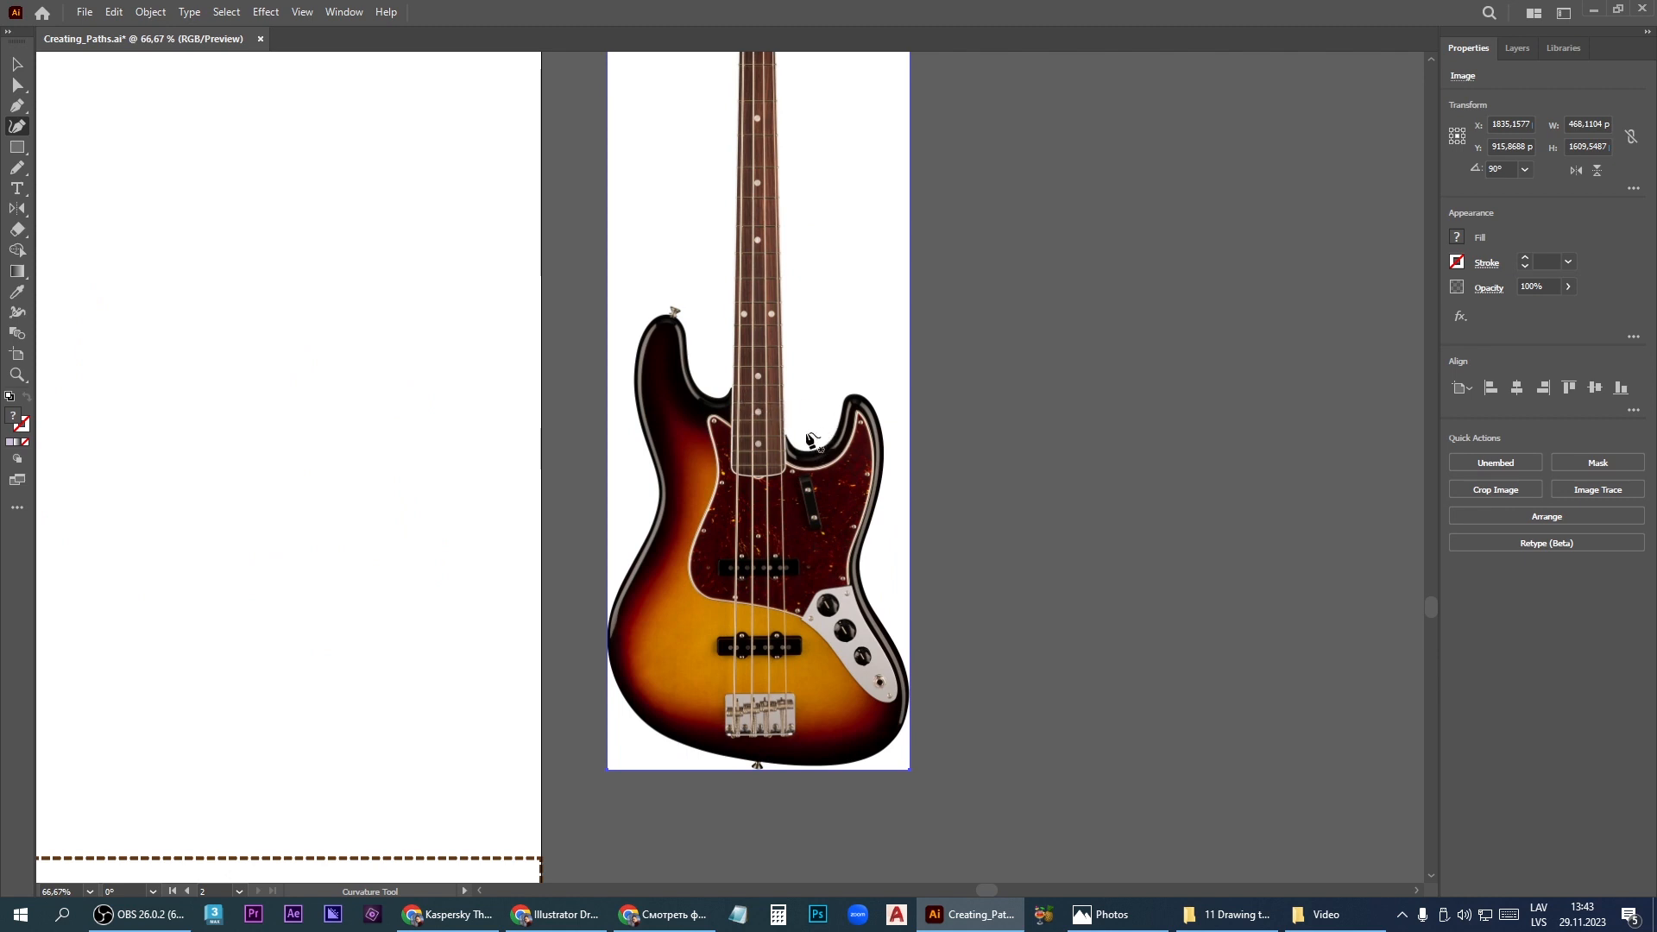
click(771, 417)
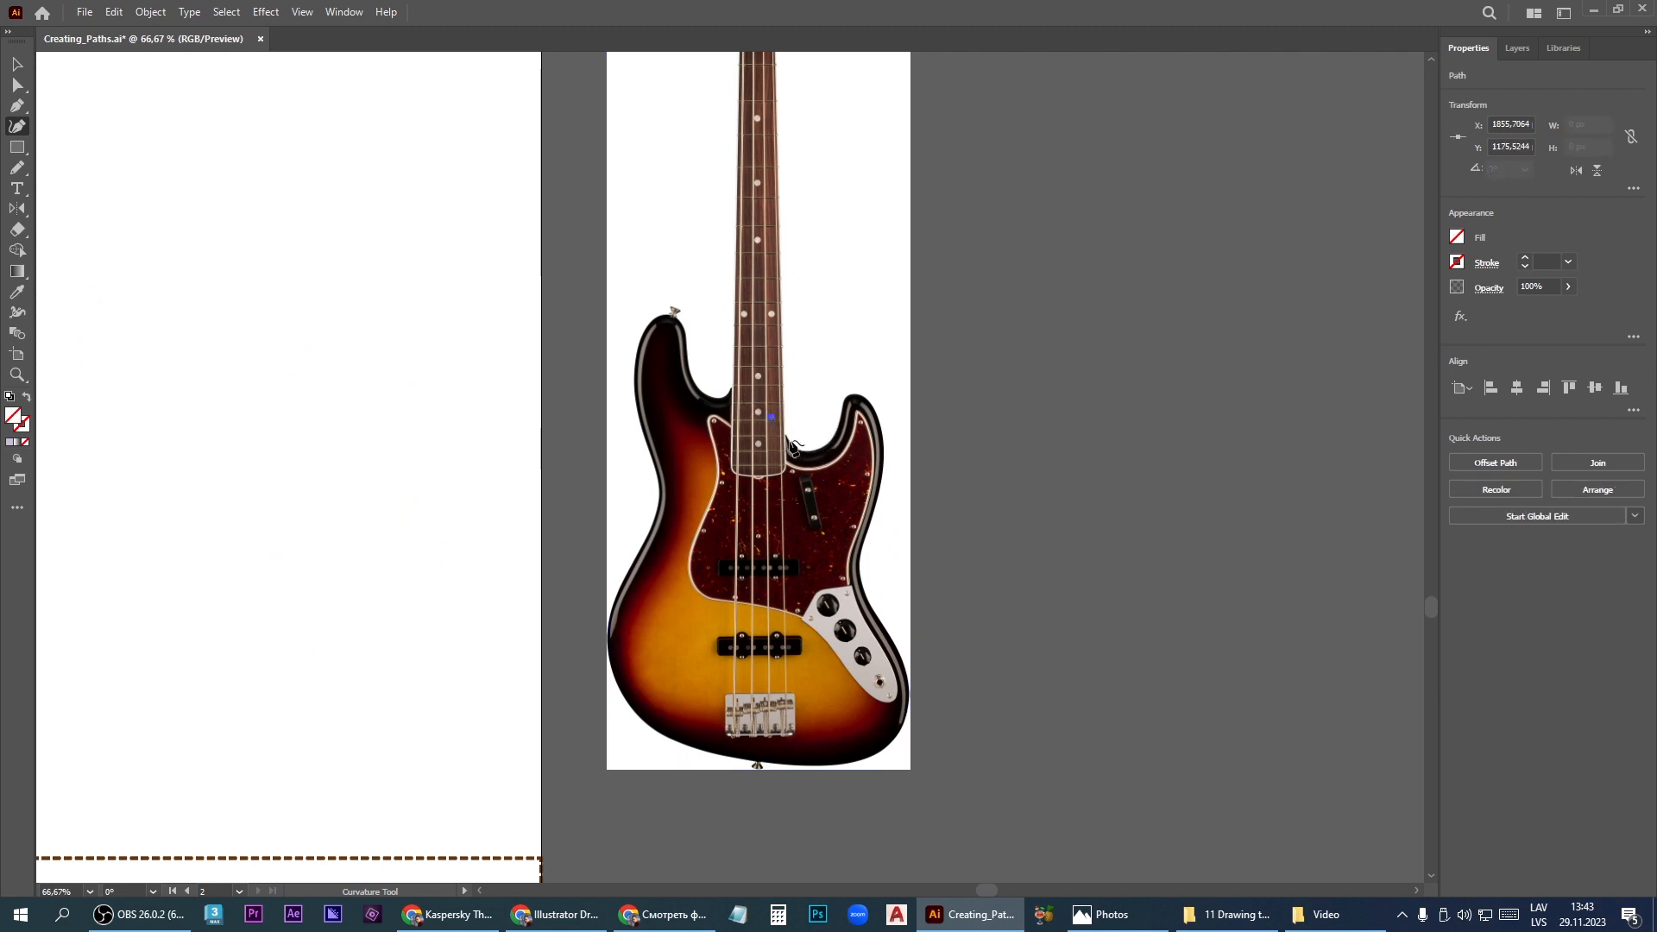
click(799, 450)
scroll(848, 430, up, 2)
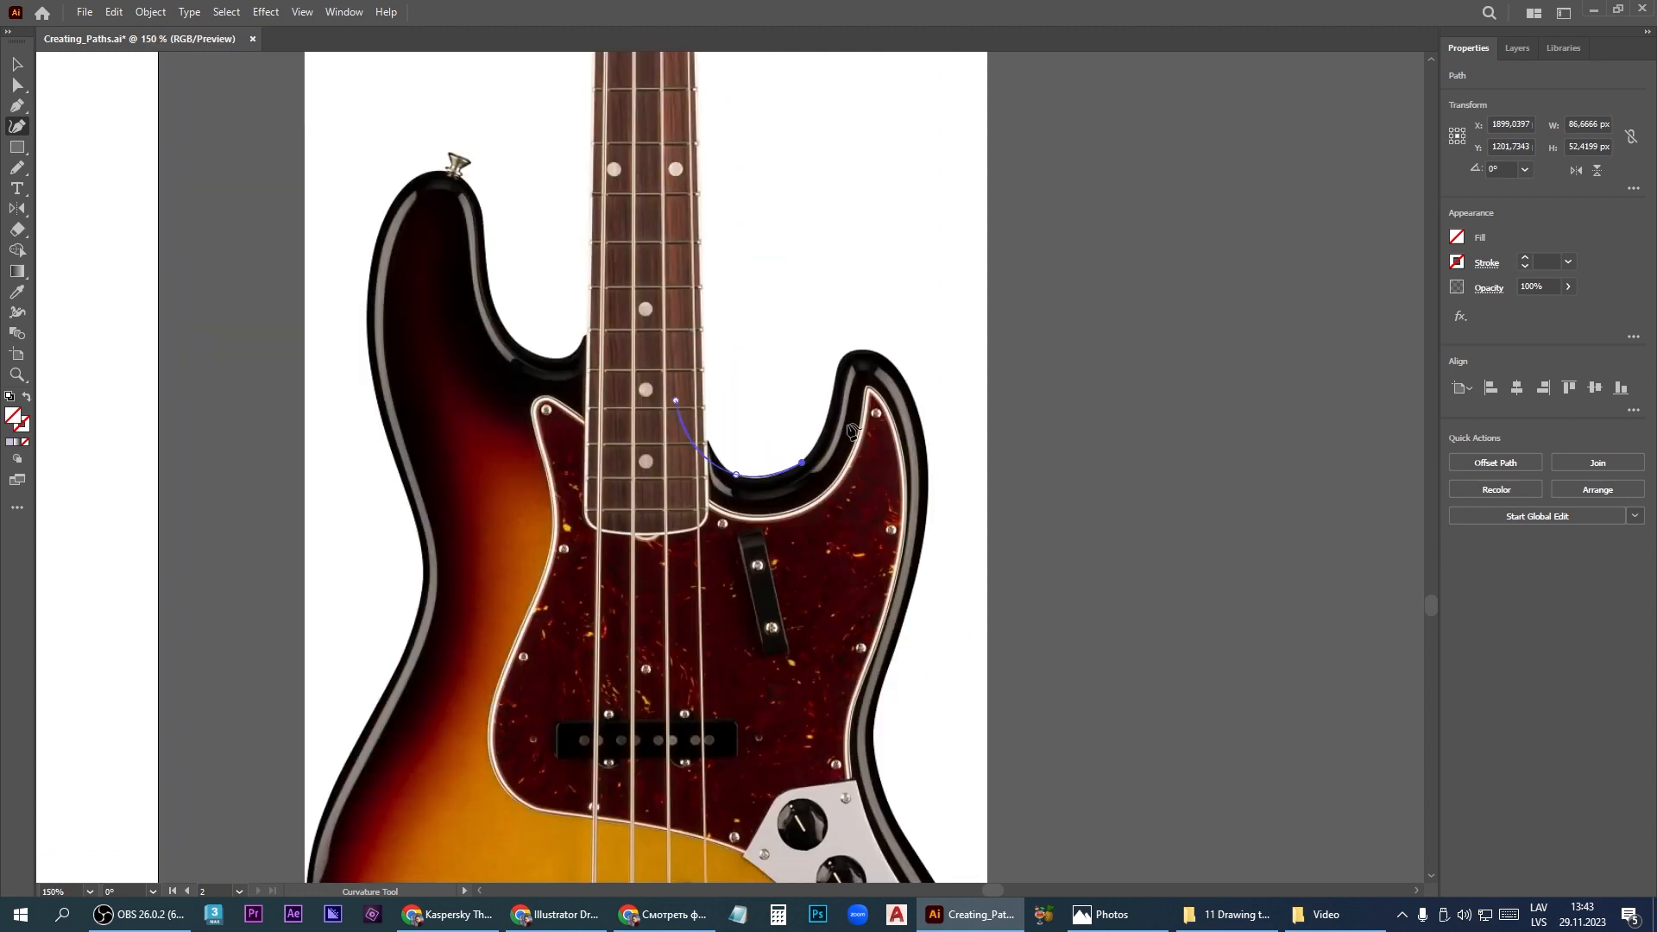
click(834, 377)
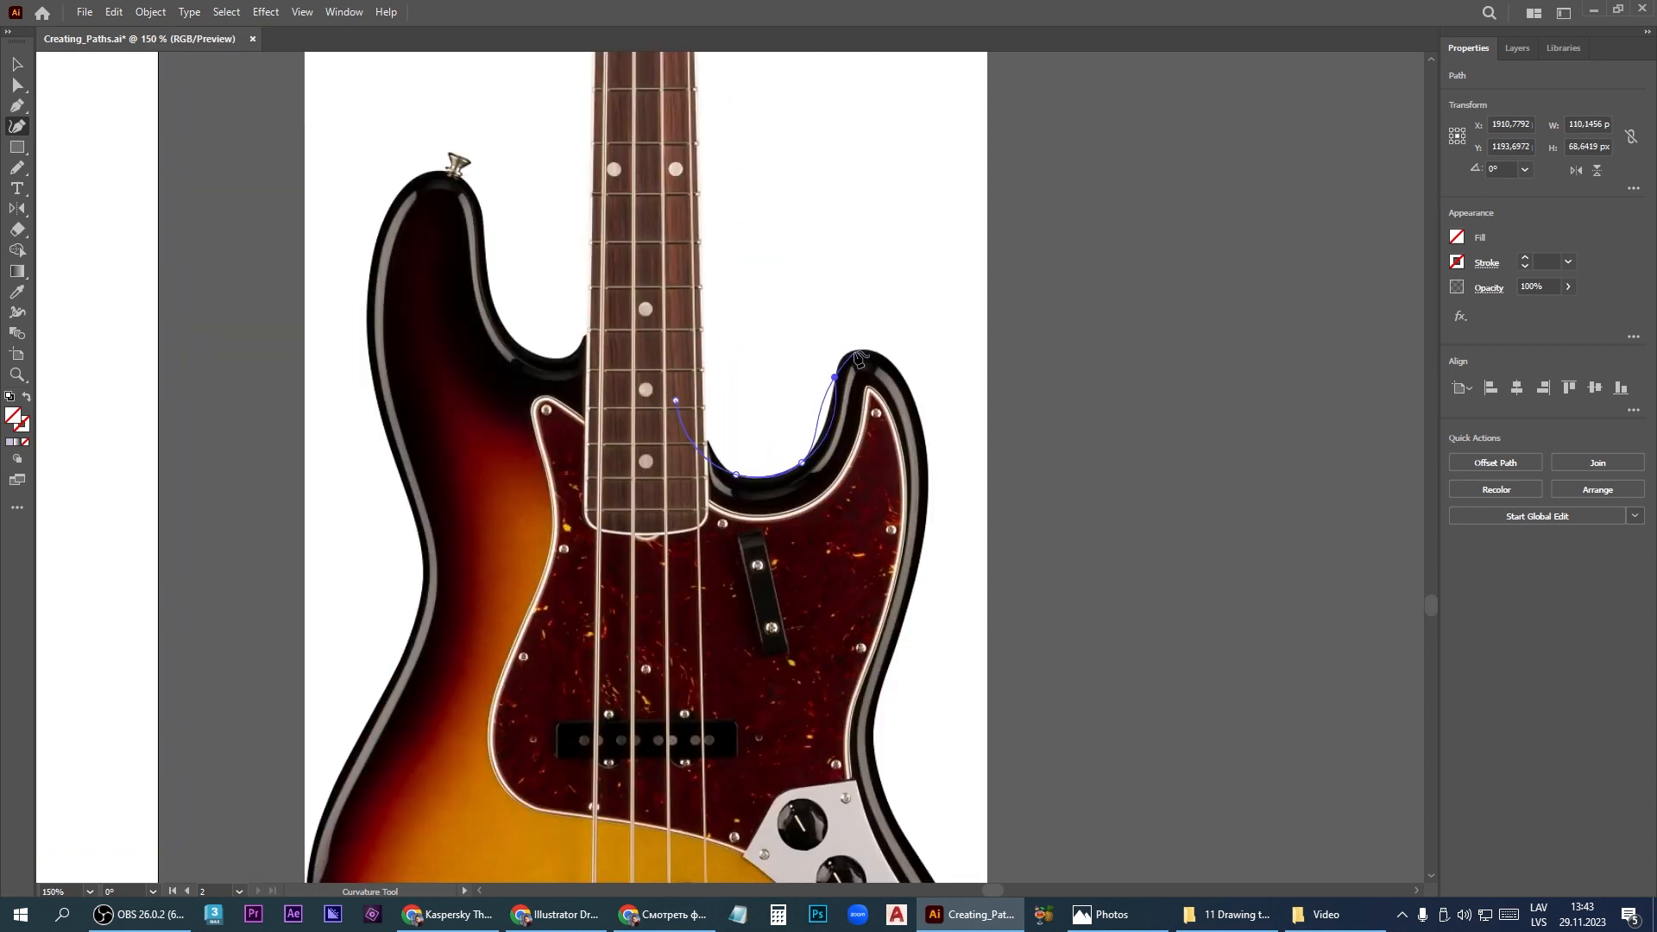
click(854, 351)
click(907, 386)
click(923, 556)
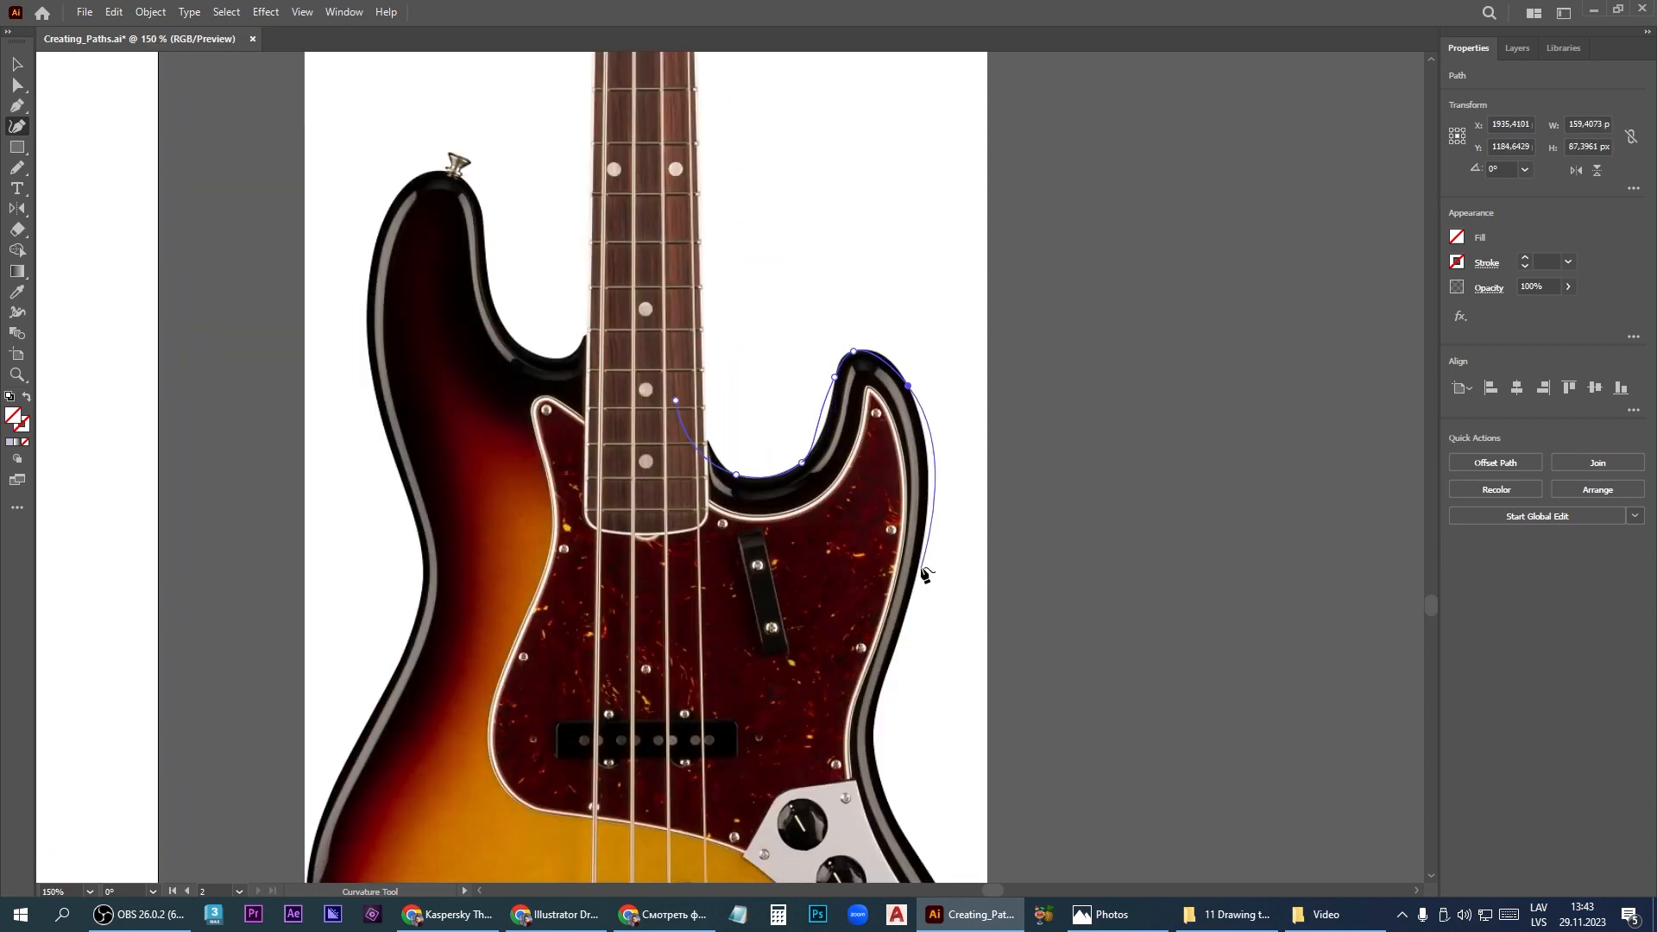
Continue the curved body path down the right waist, around the lower-right bout and along the bottom edge to the lower-left bout
click(873, 735)
click(911, 844)
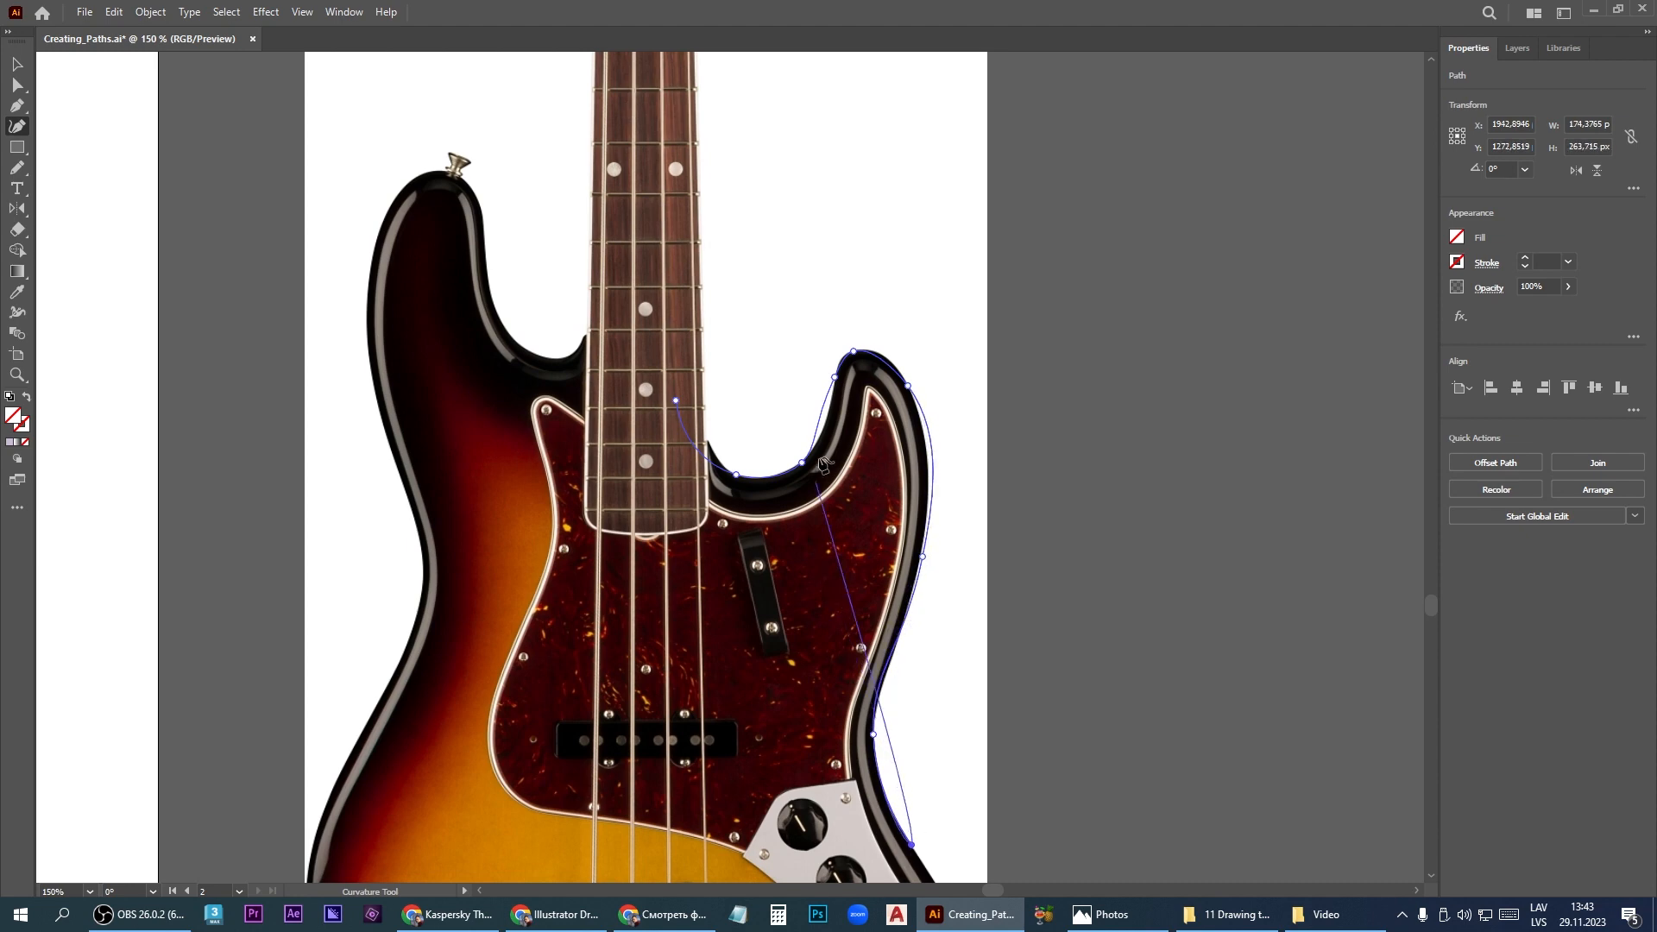
scroll(913, 845, down, 4)
scroll(893, 747, up, 4)
click(892, 735)
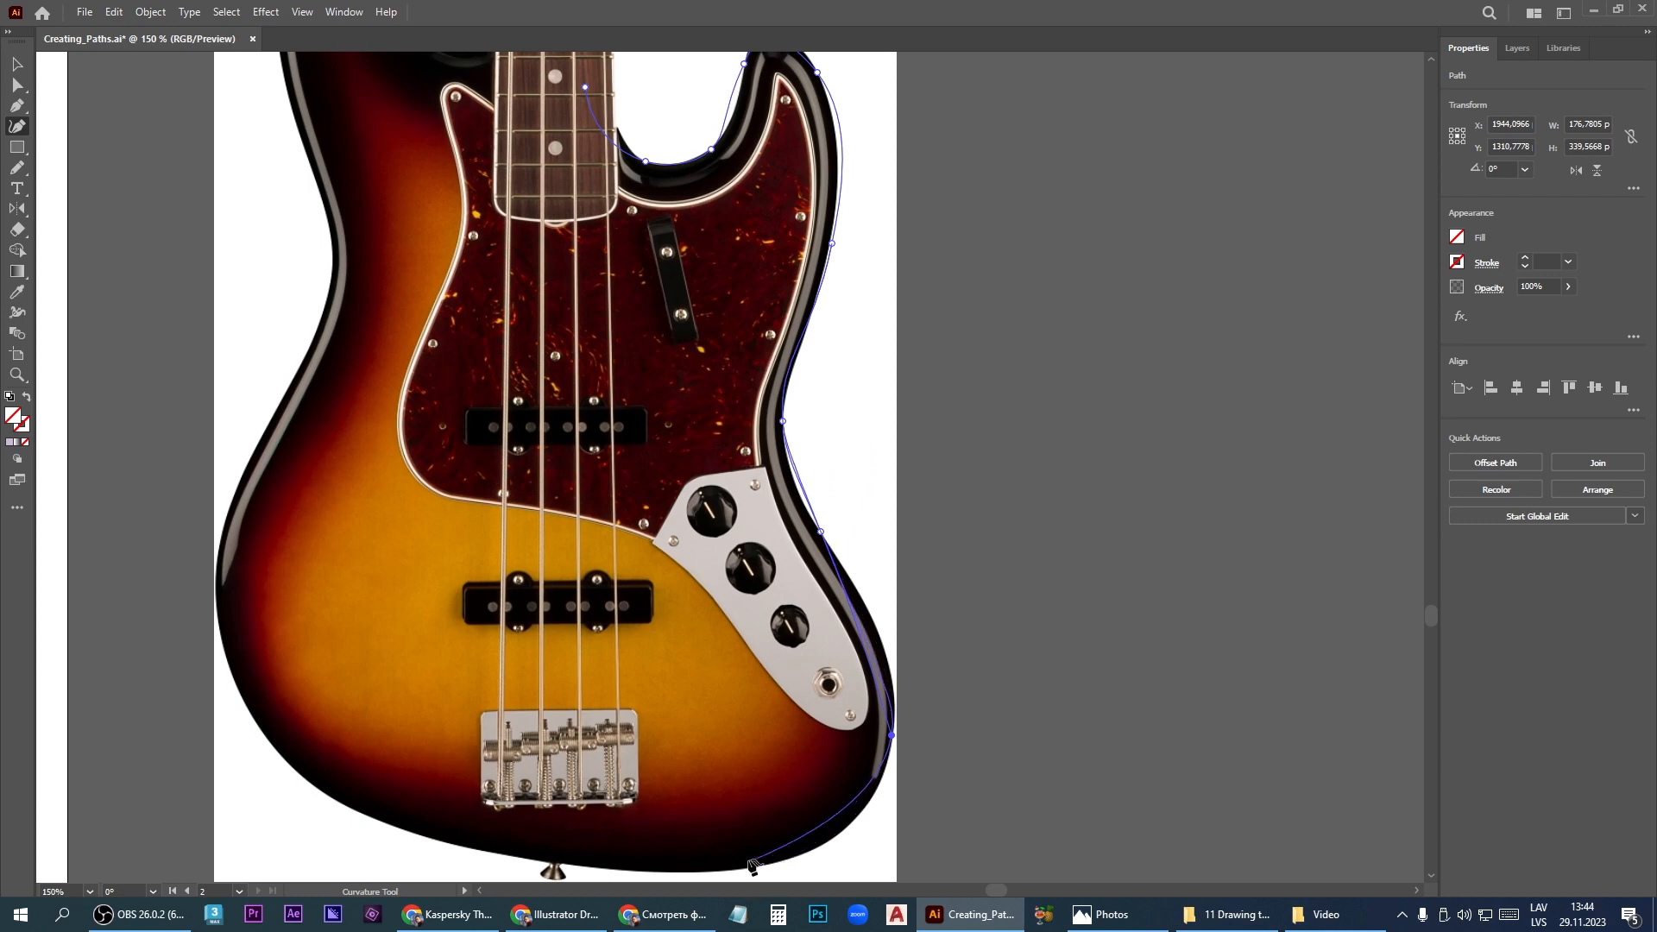
click(812, 854)
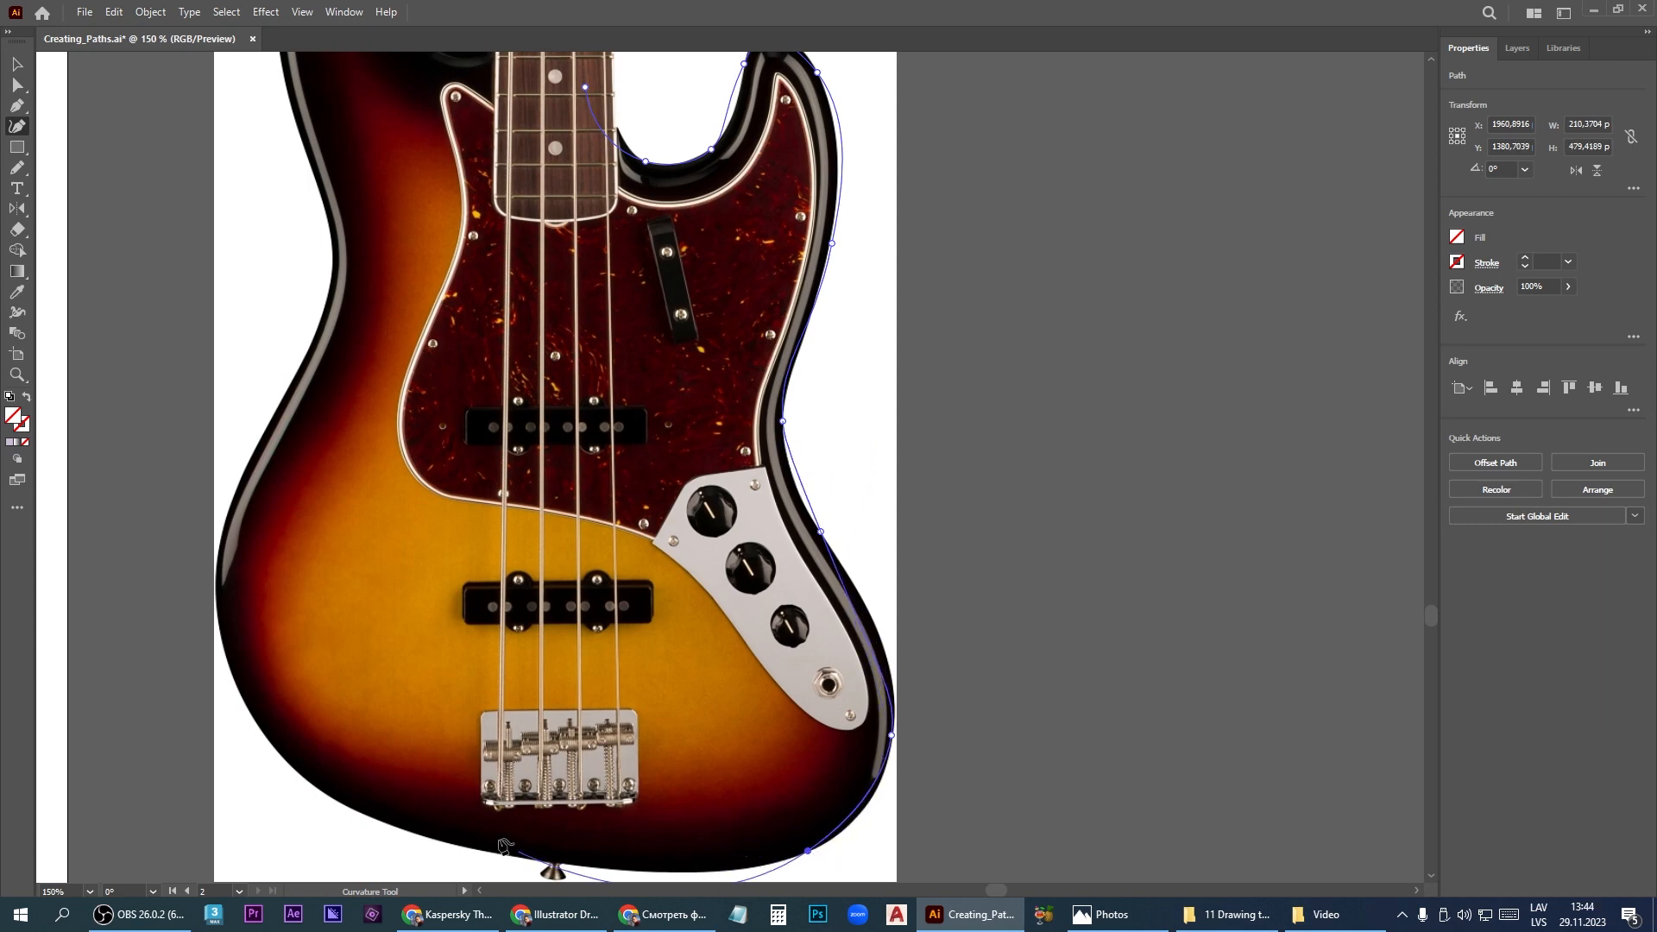
click(617, 868)
click(248, 710)
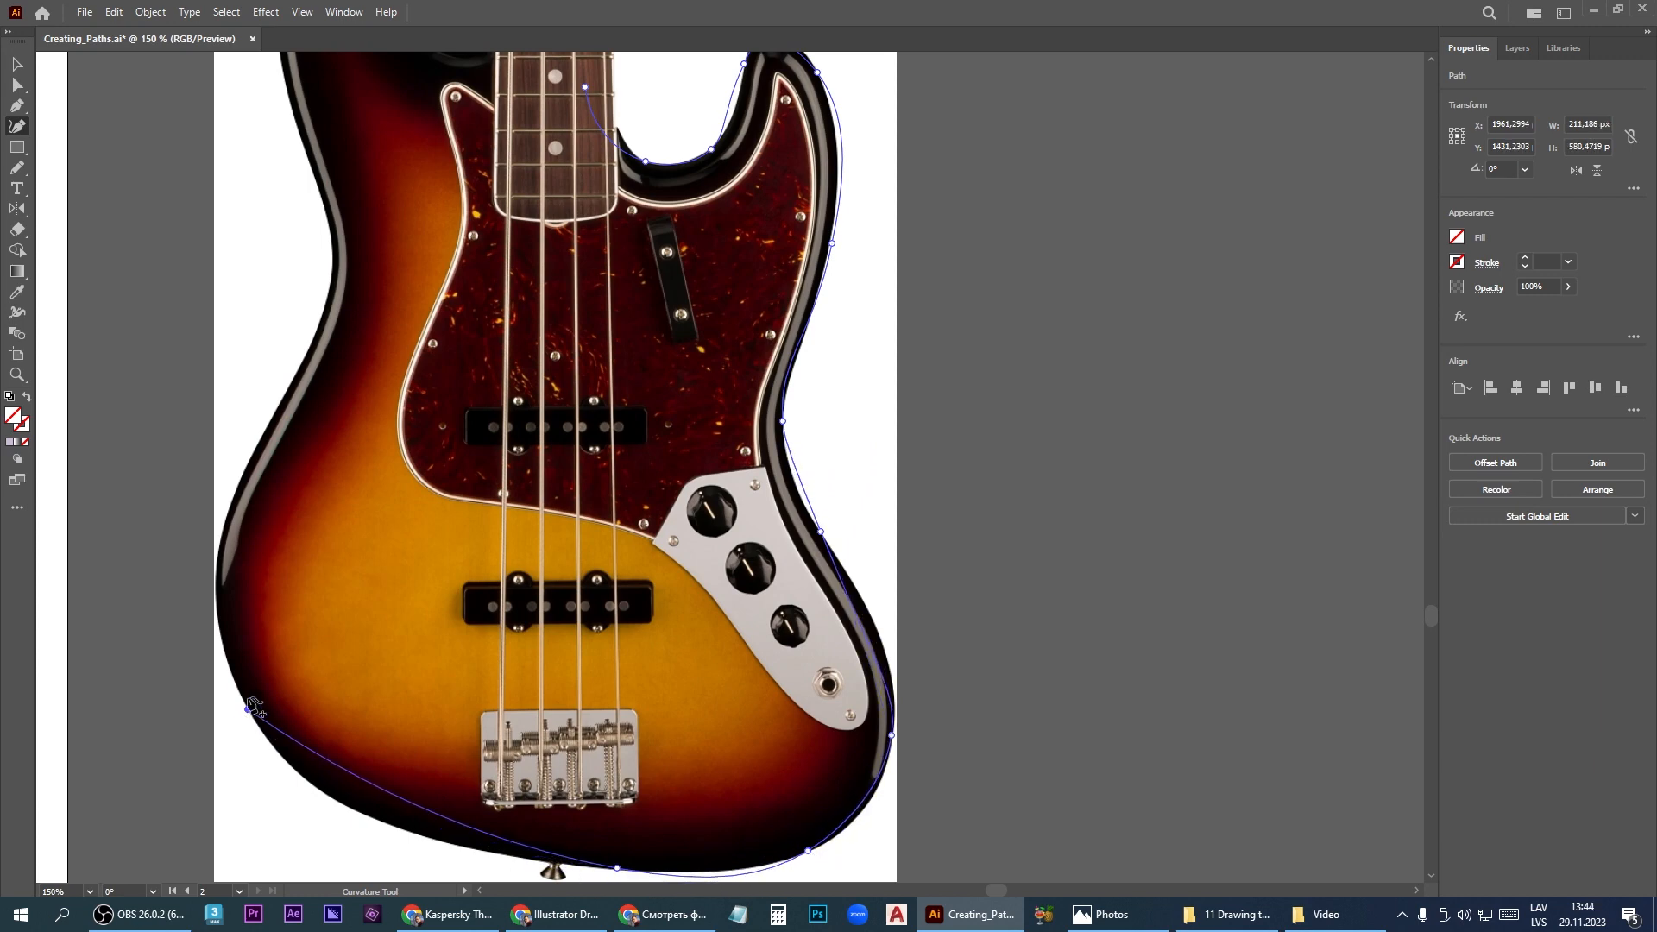
Trace the body's left side, the upper-left horn and the left cutaway, closing the path at its start point on the neck
click(239, 483)
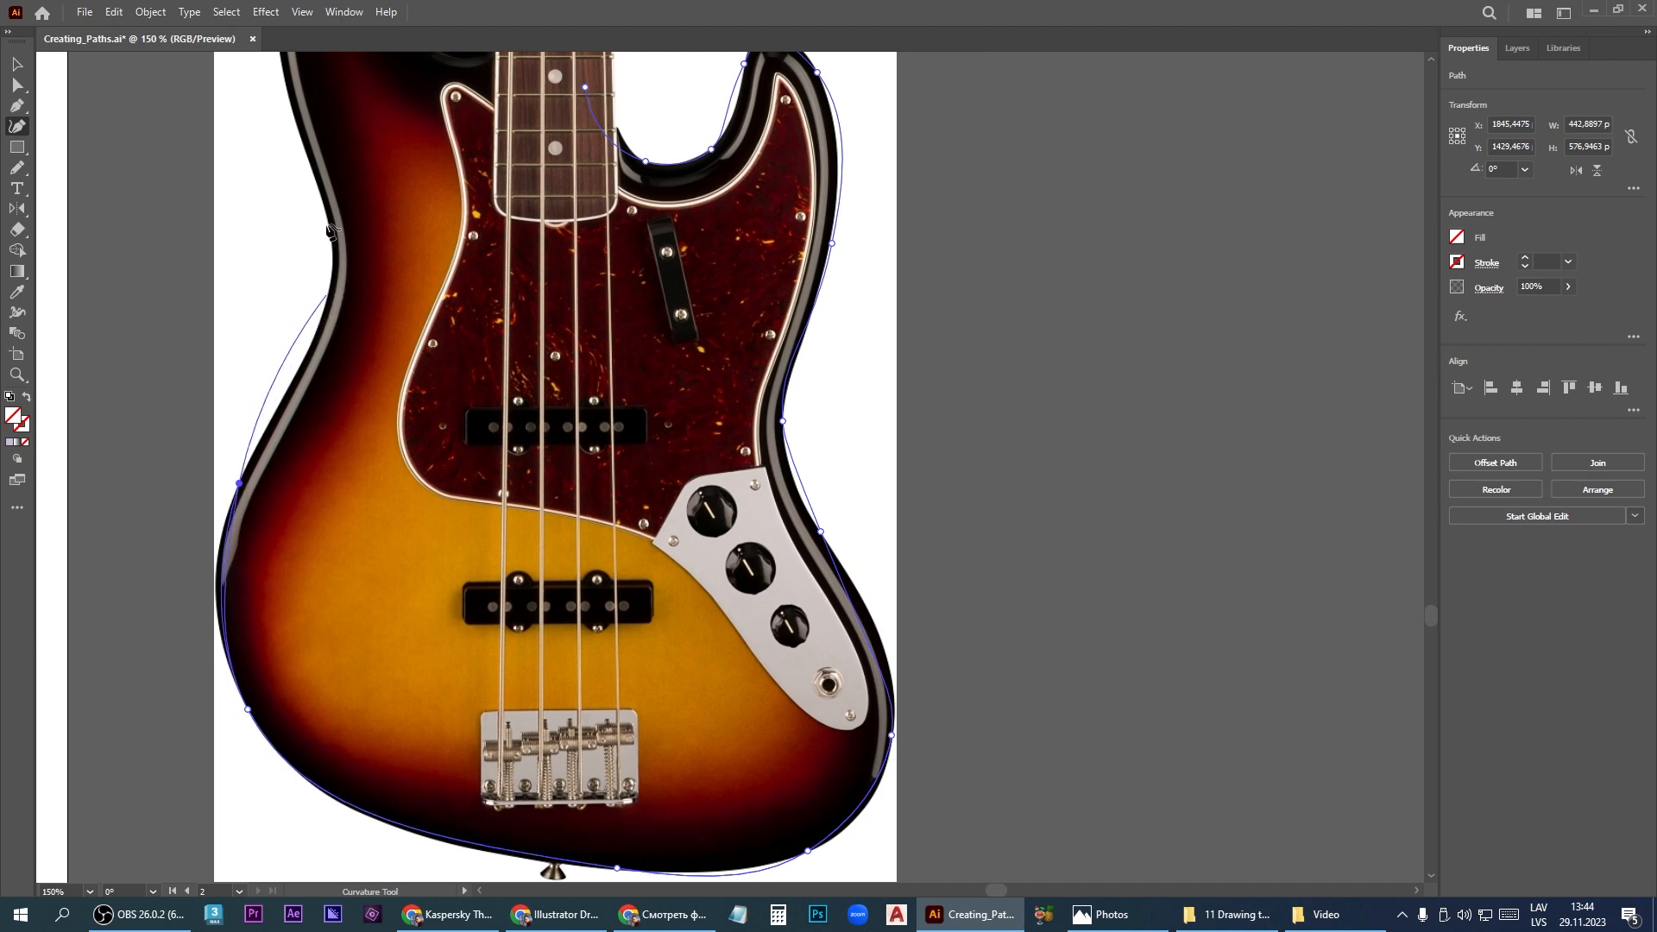
click(326, 308)
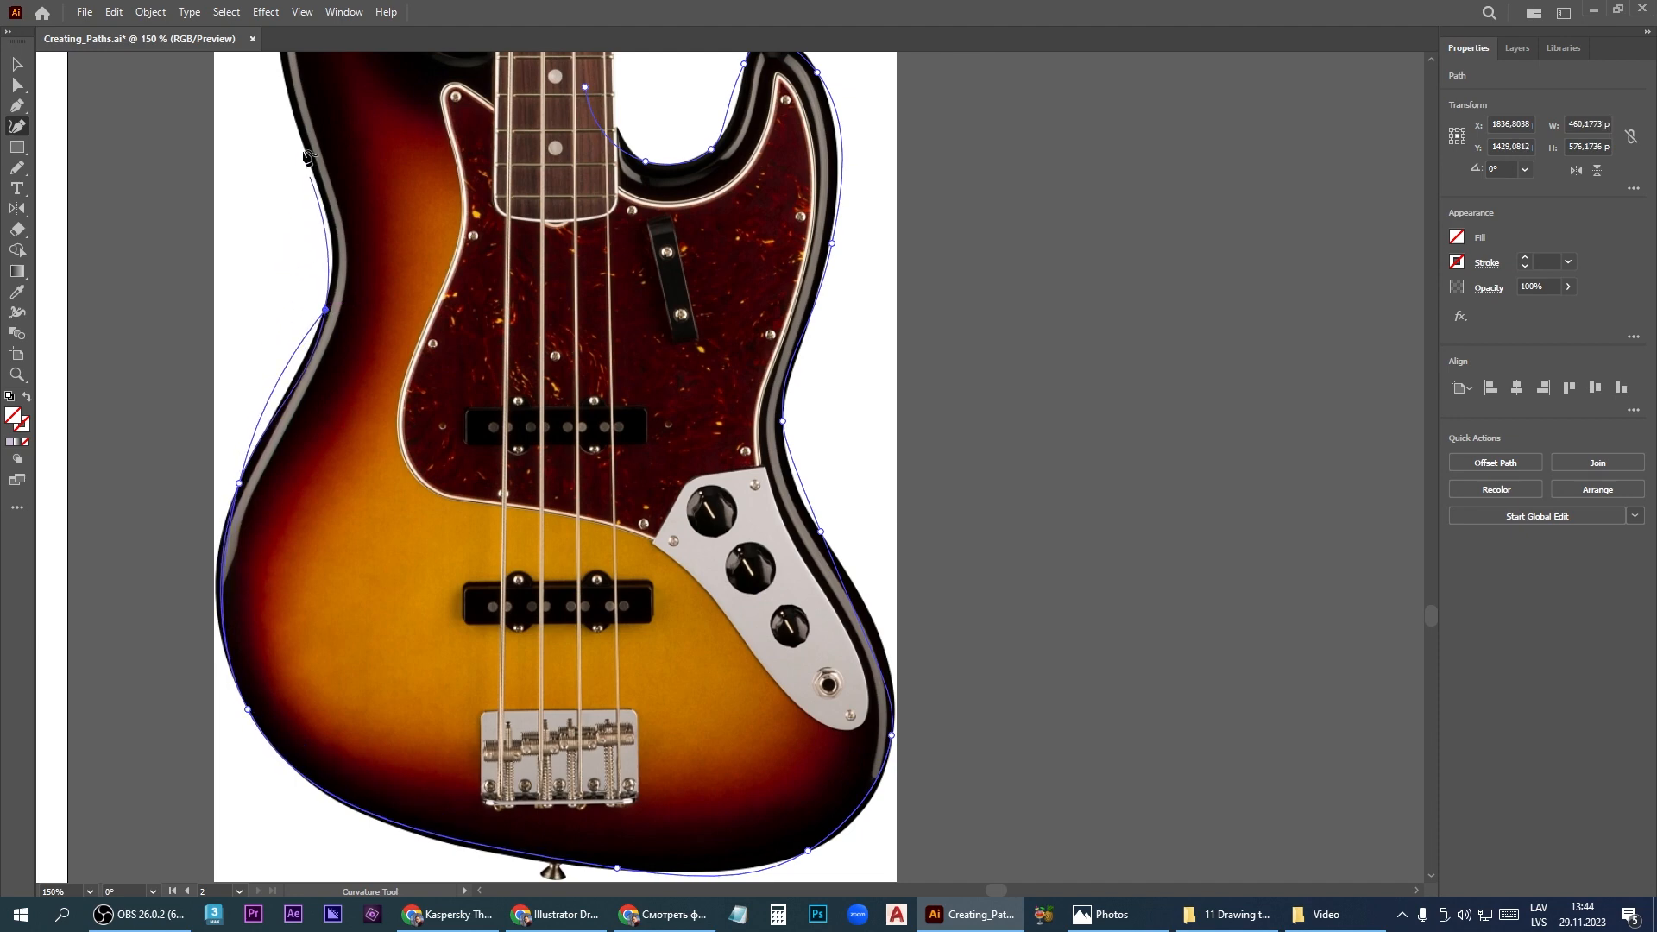
key(ctrl+minus)
key(ctrl+minus)
scroll(397, 270, up, 3)
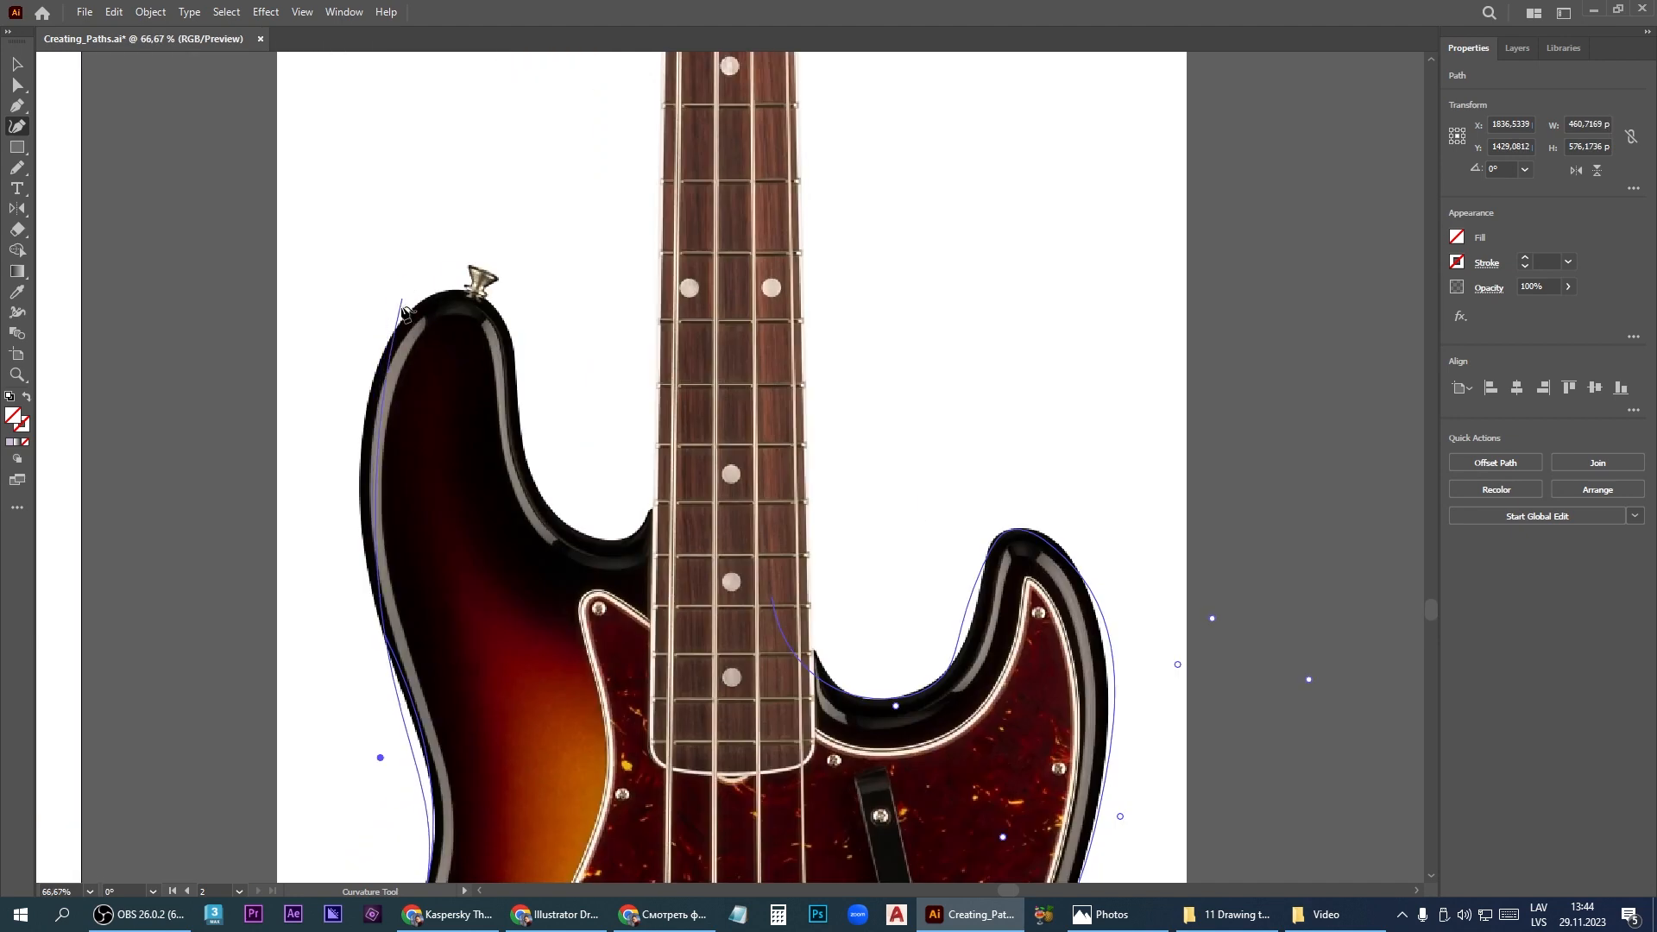
click(425, 279)
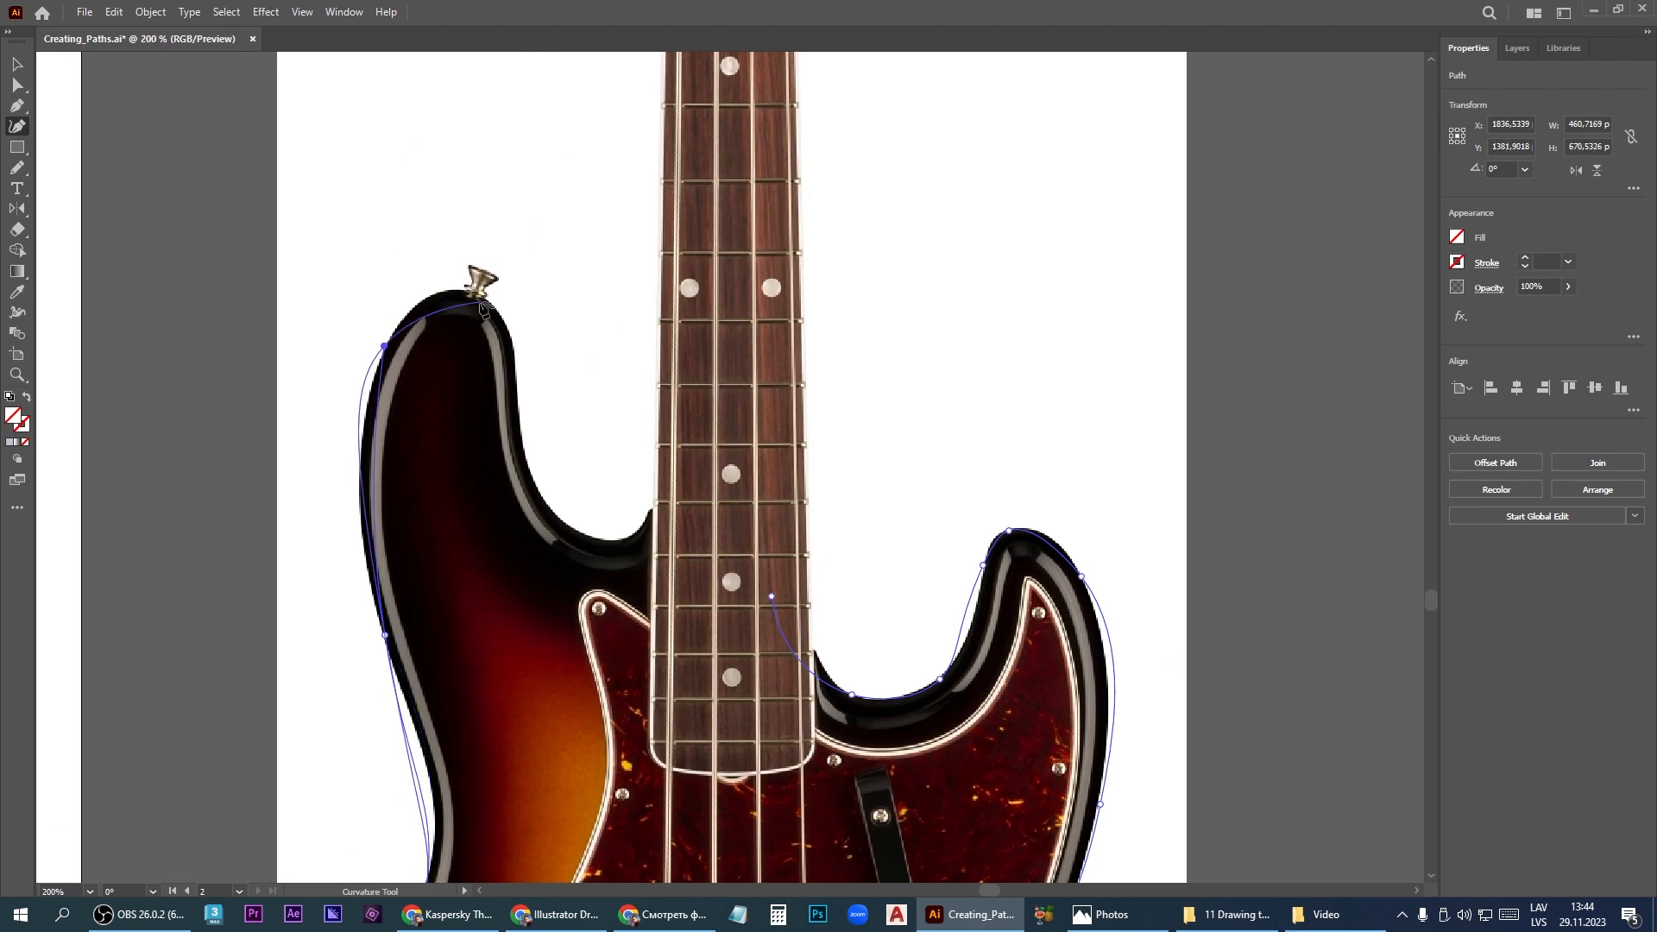
click(517, 419)
click(581, 531)
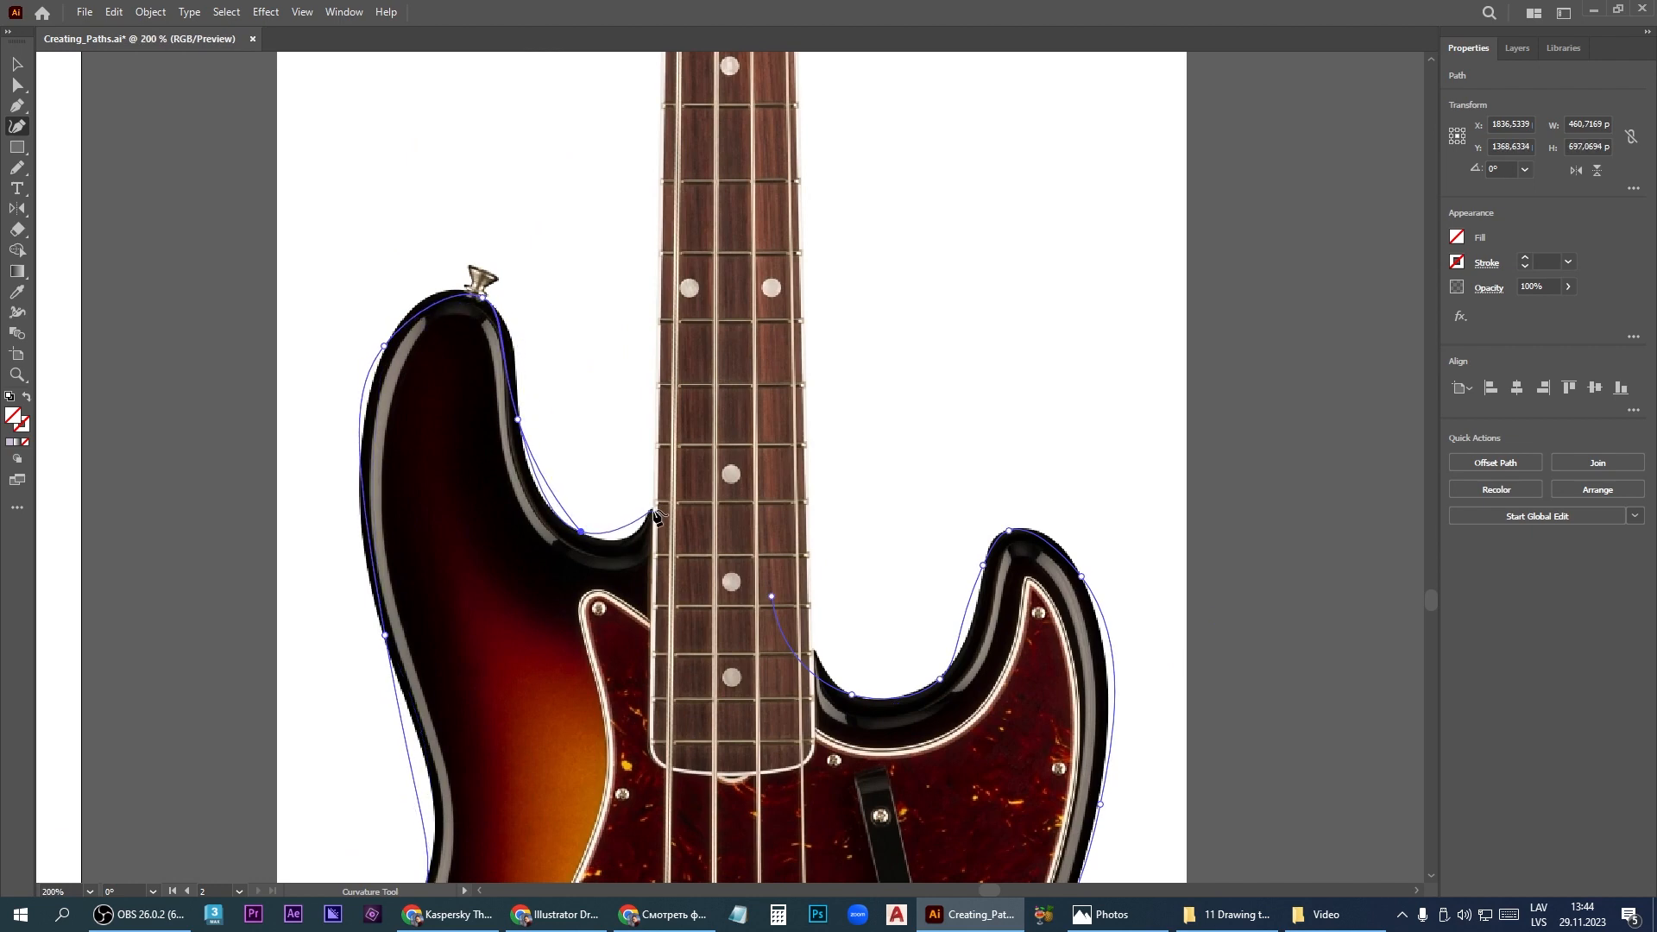
click(654, 510)
click(771, 595)
Reposition the path's anchors along the right cutaway and over the right horn's tip to match the body's edge
scroll(773, 595, down, 2)
scroll(910, 590, up, 4)
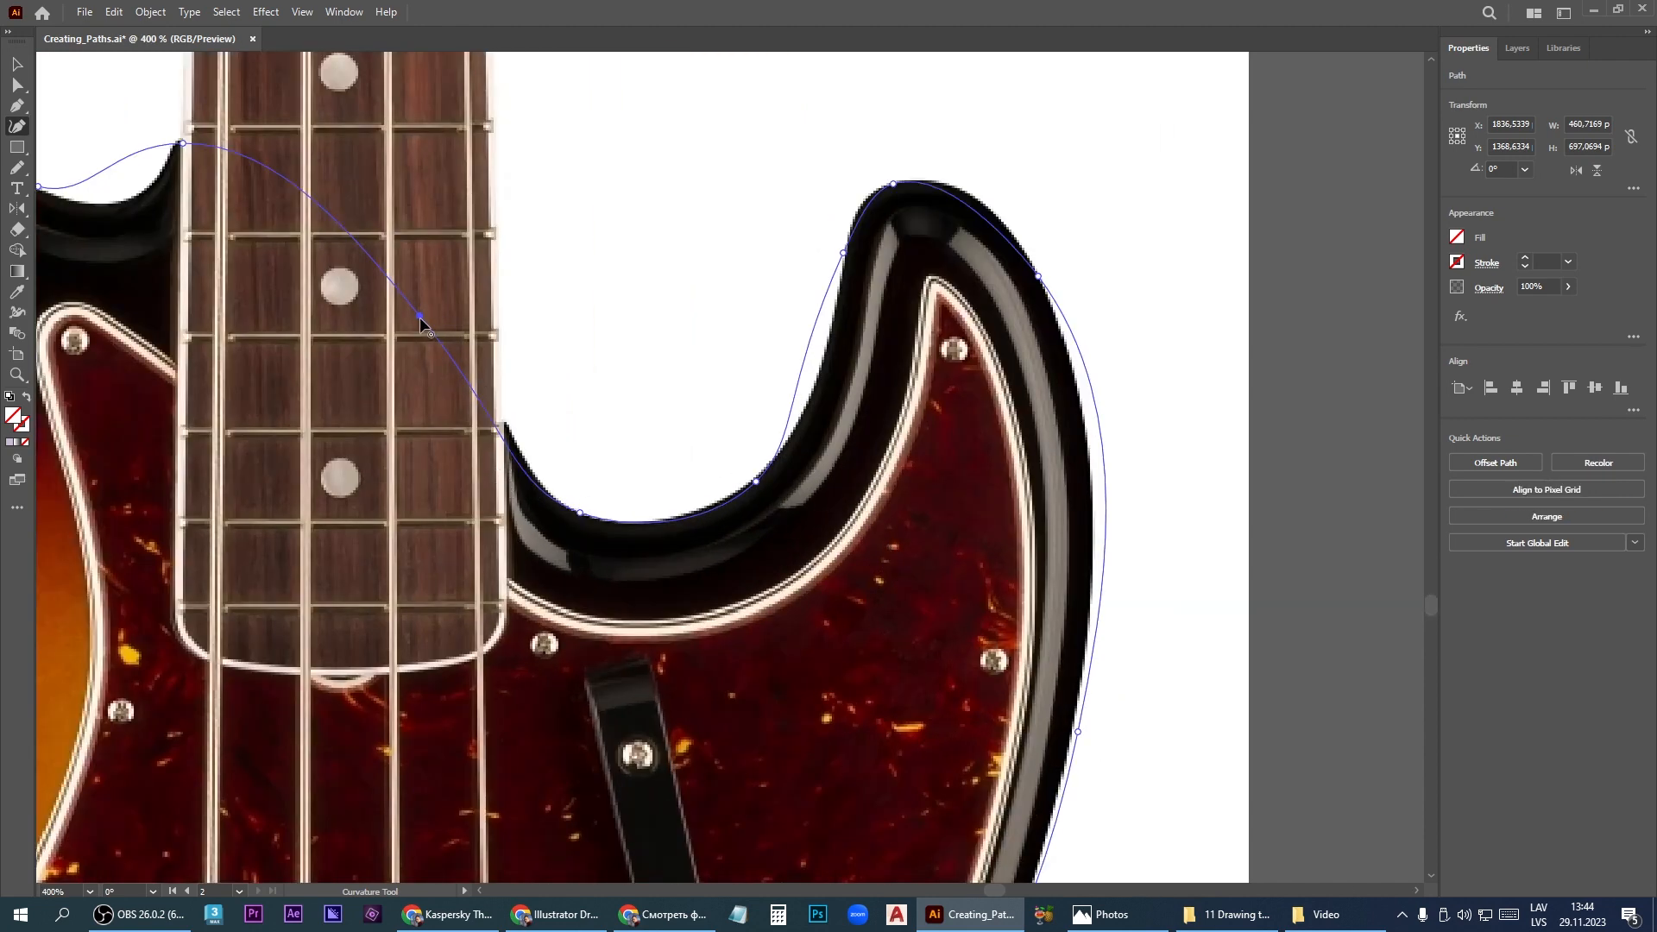
drag(421, 320, 436, 304)
drag(754, 483, 789, 443)
drag(844, 253, 872, 195)
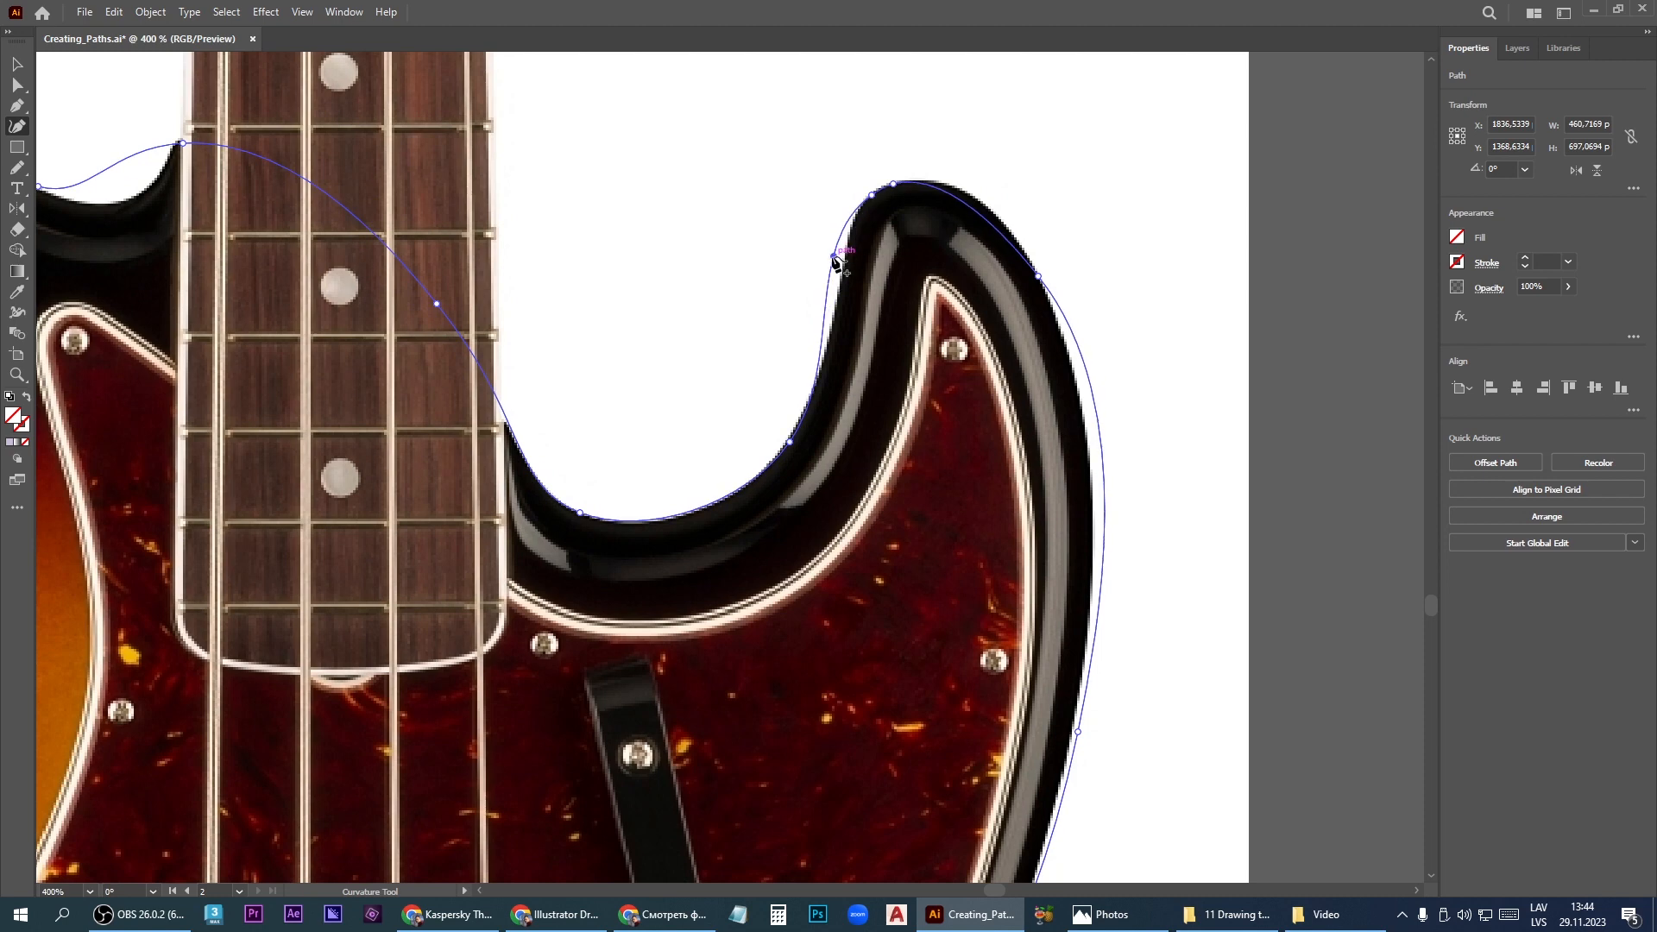
drag(834, 256, 841, 291)
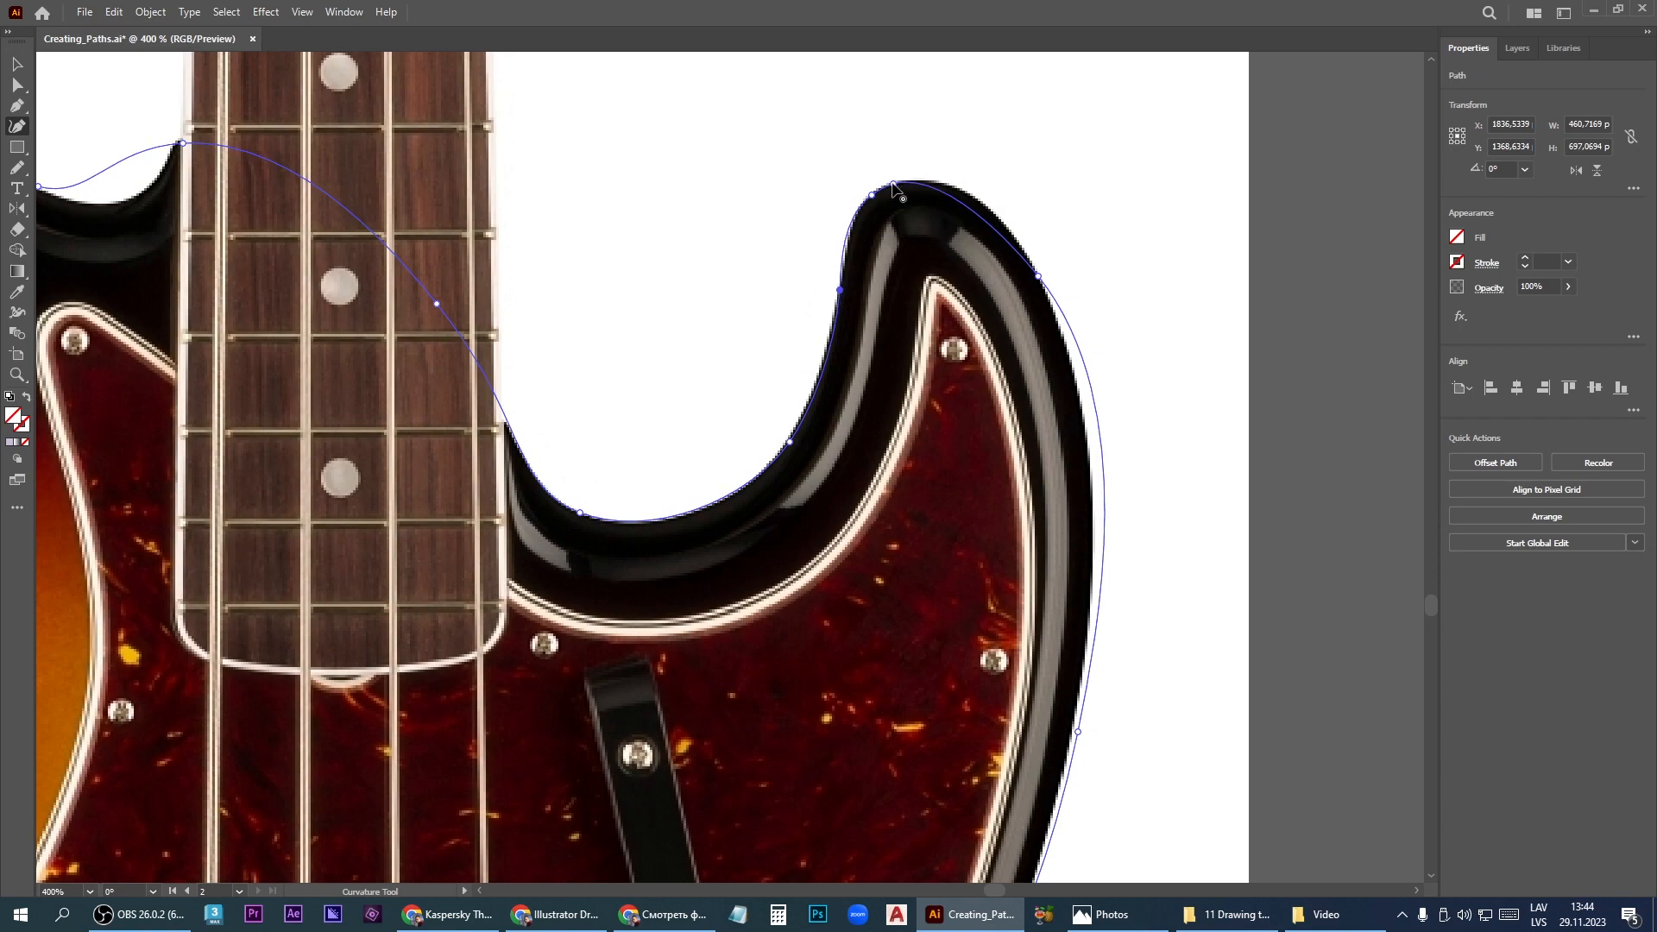
drag(892, 184, 944, 186)
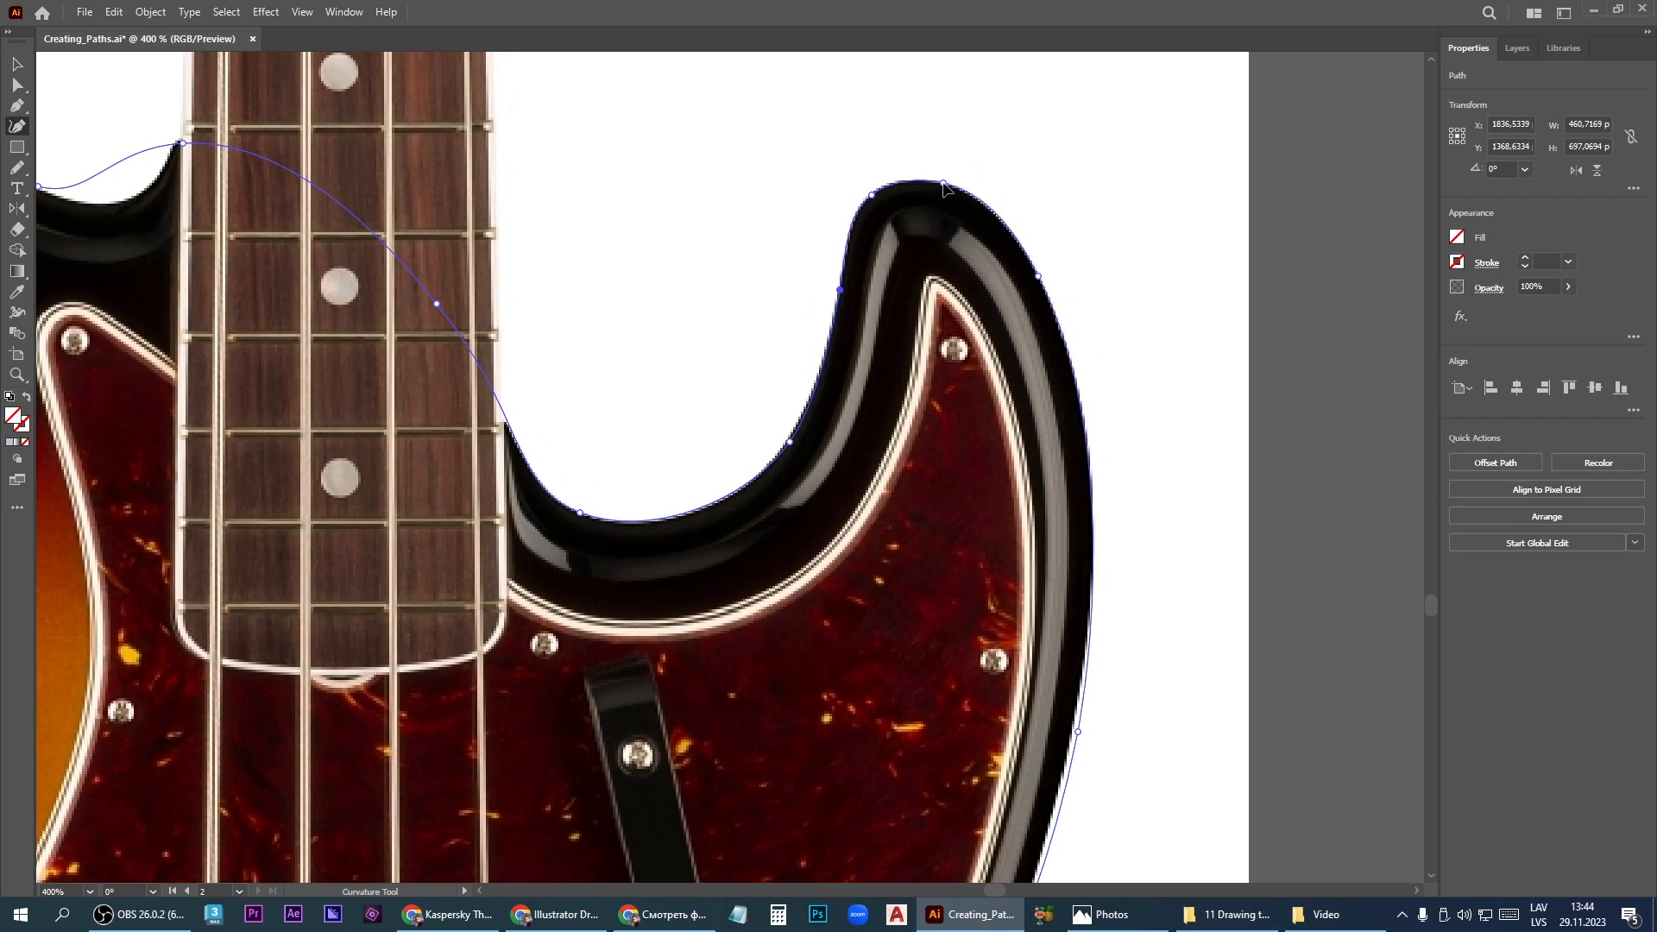
Give the traced body outline a red stroke
key(ctrl+minus)
key(ctrl+minus)
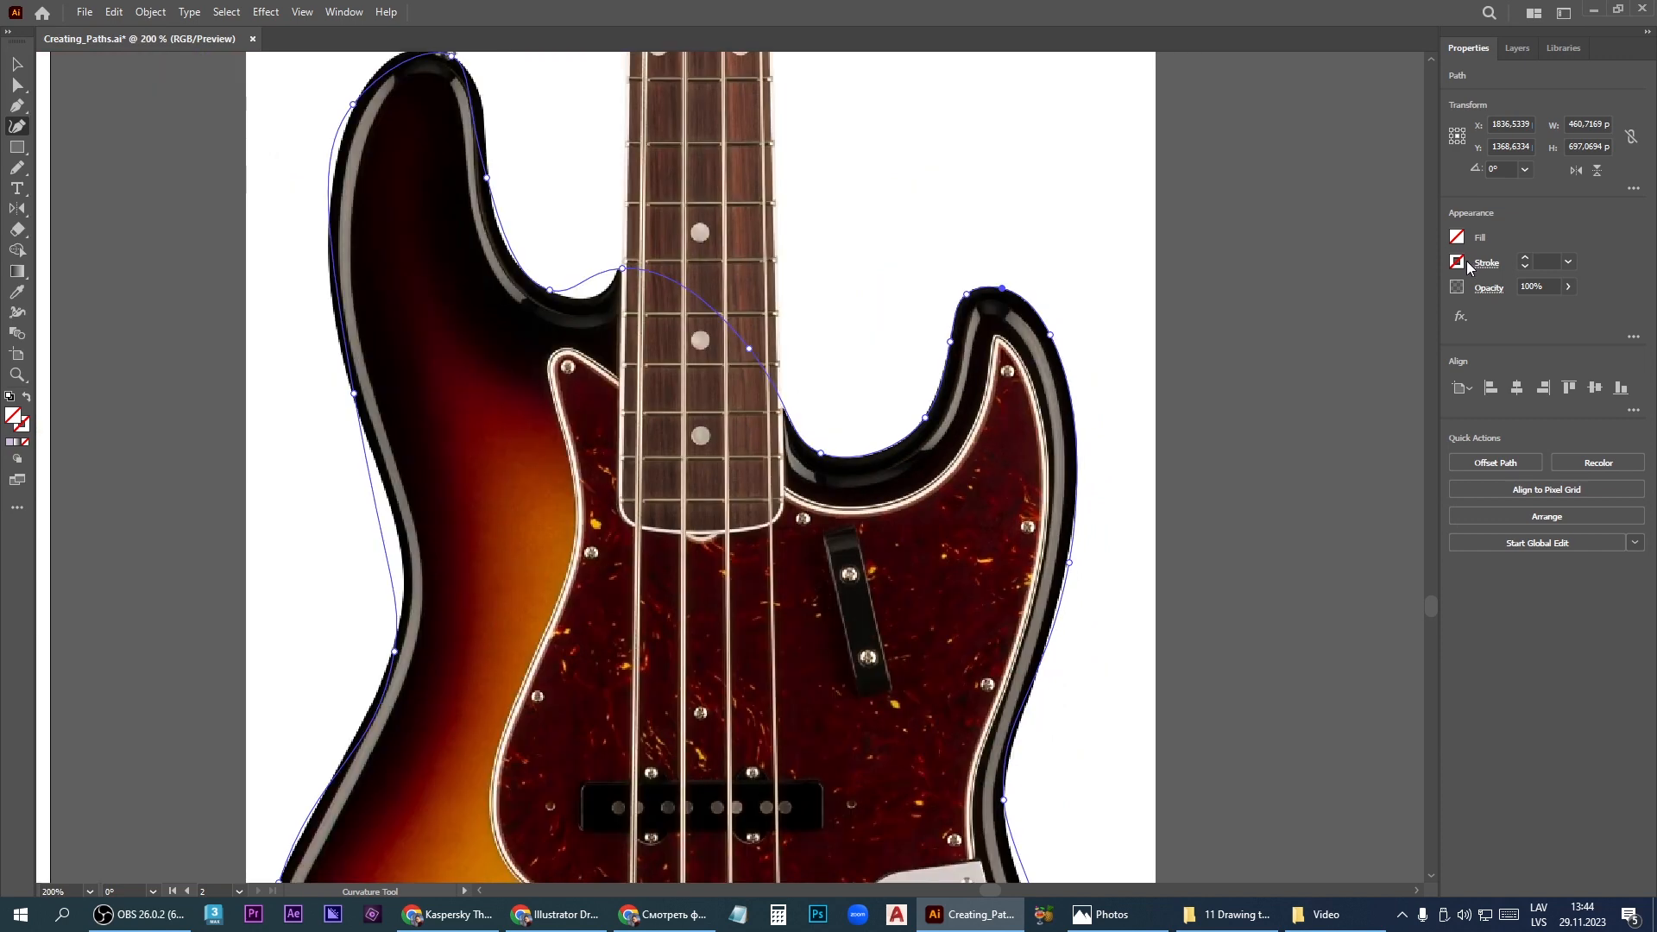
click(1458, 263)
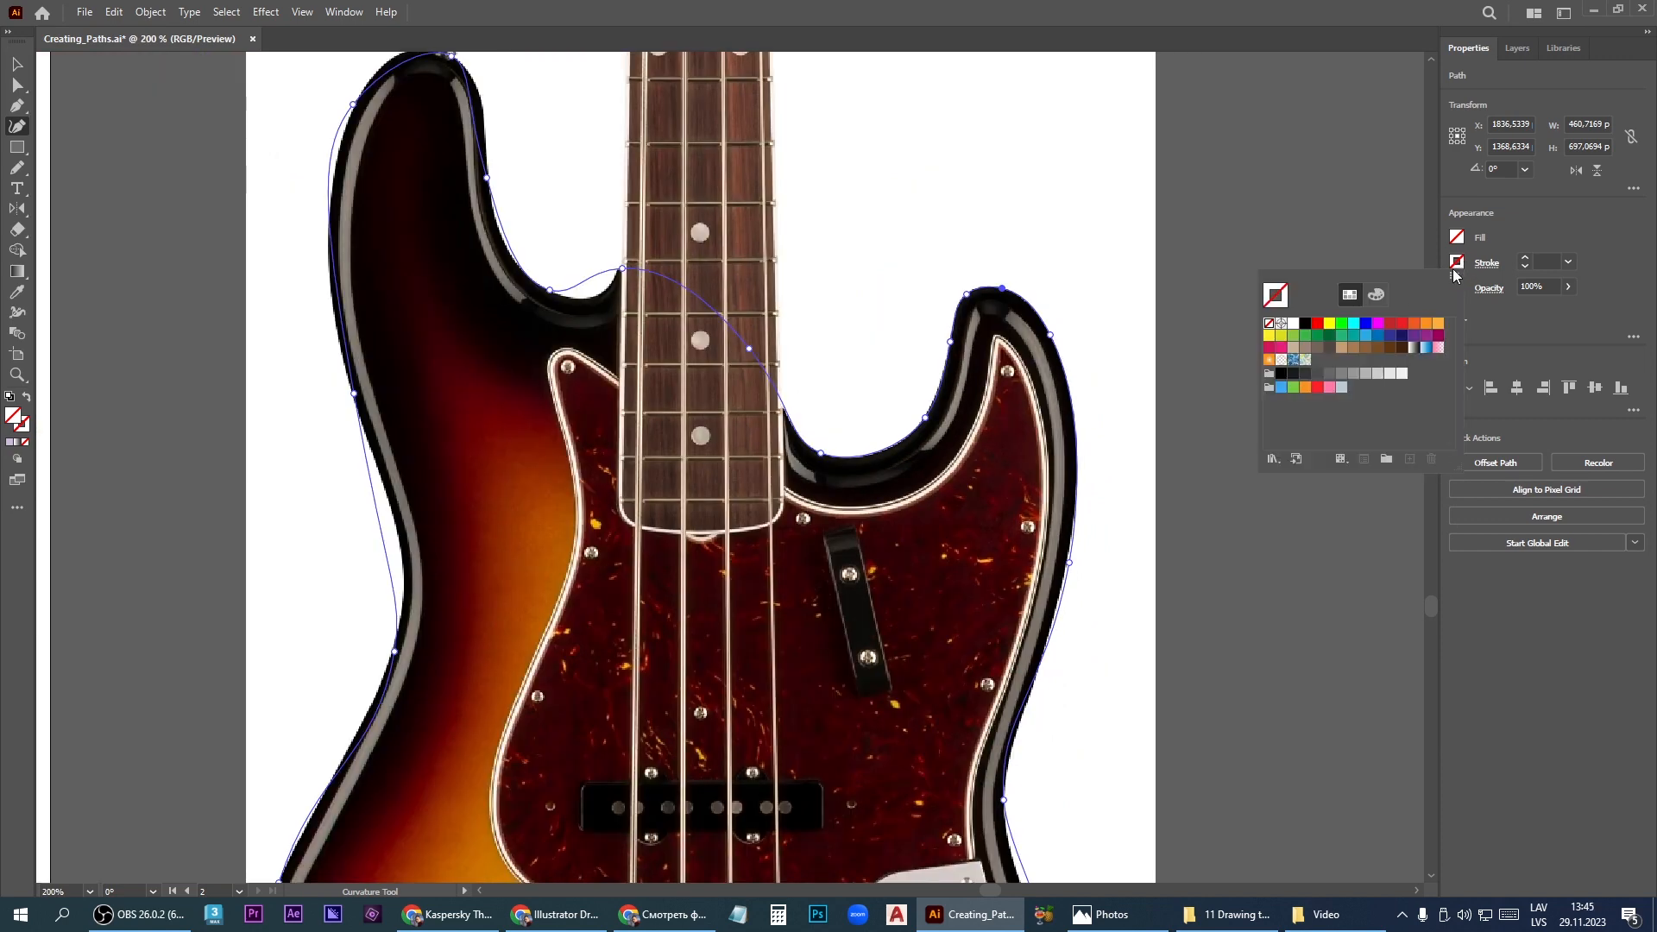
click(1316, 324)
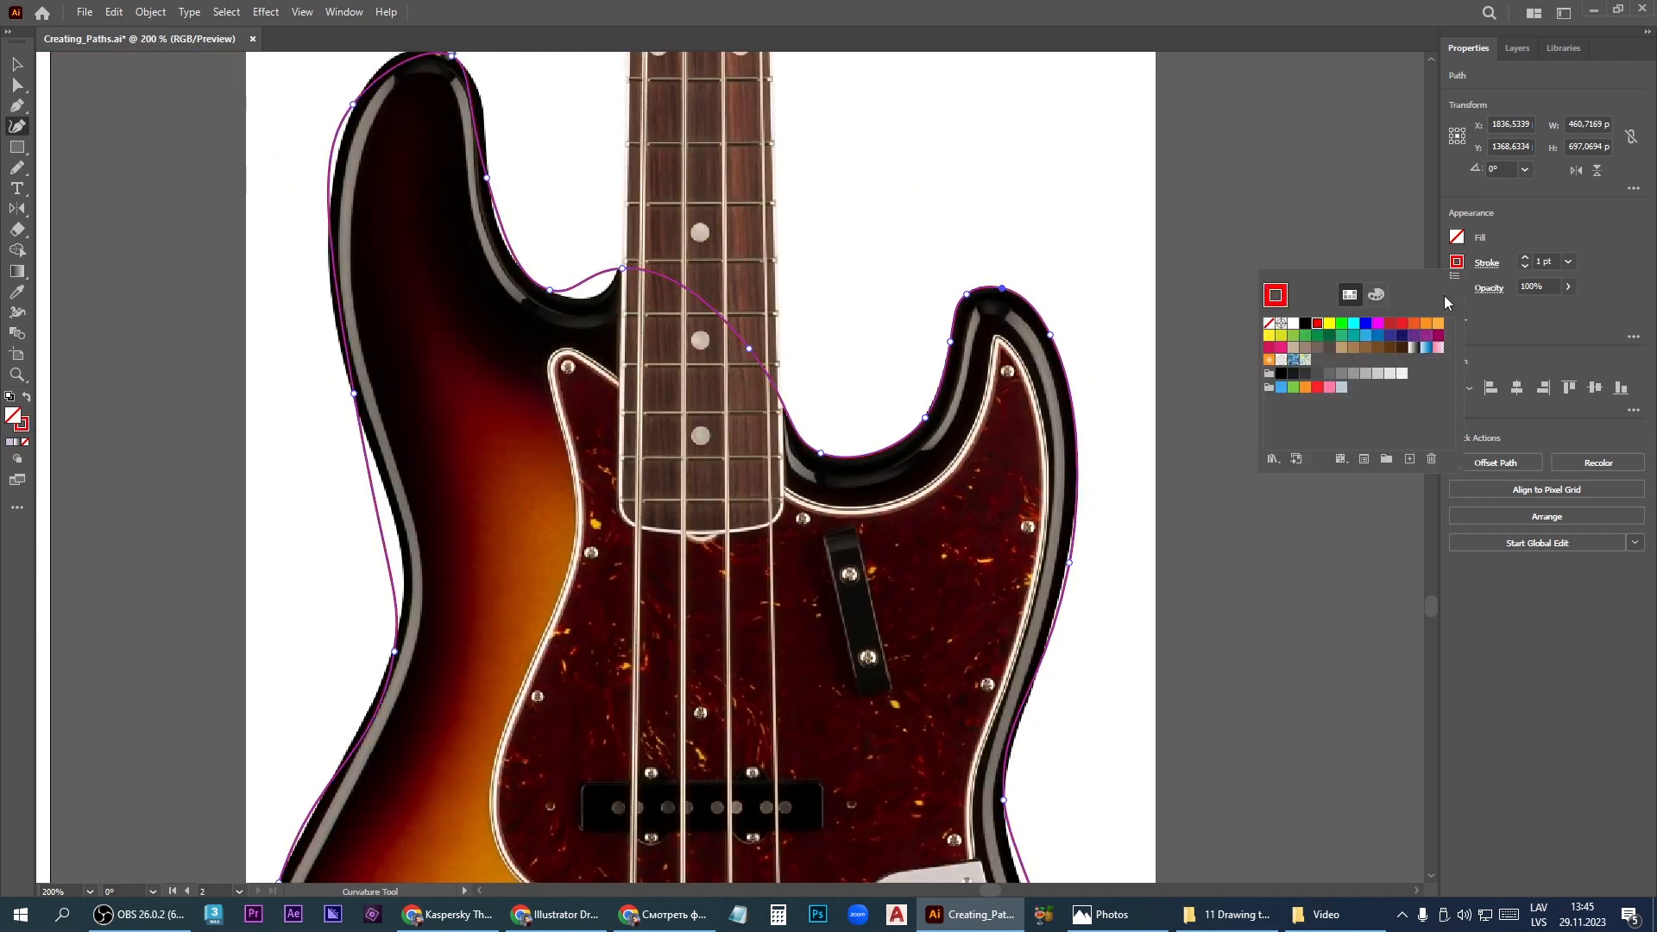
Add an anchor above the right waist, remove the neighbouring anchor on the right edge and adjust the right horn's handle to the photo
click(1029, 698)
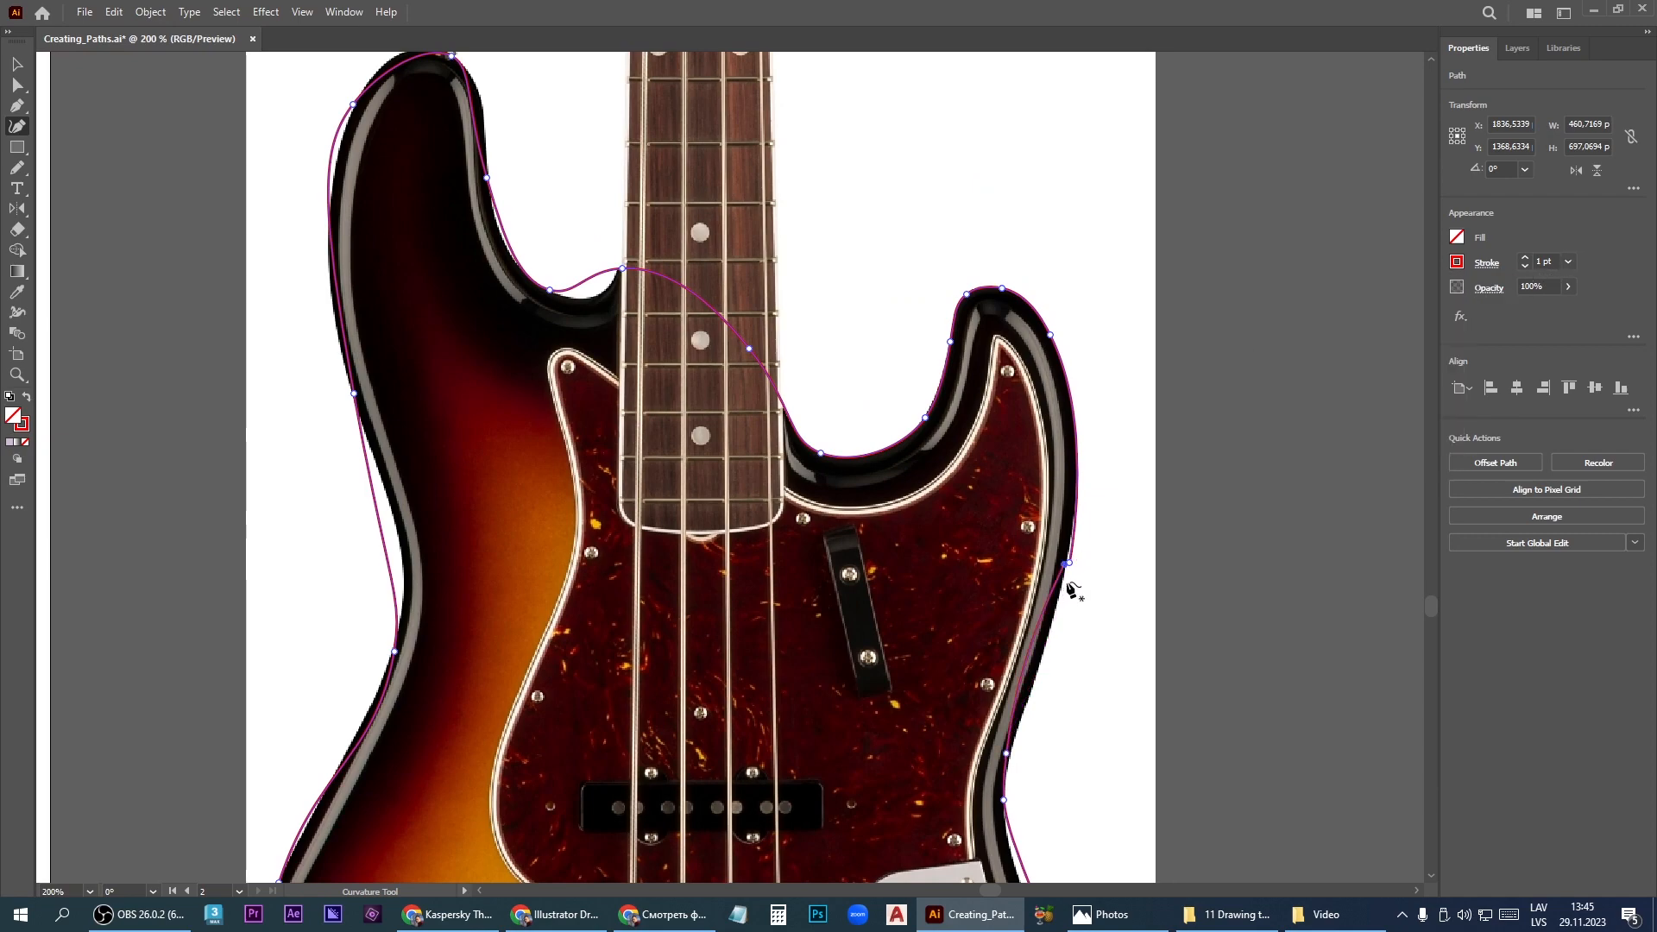
scroll(1077, 567, up, 4)
scroll(1077, 570, down, 4)
key(a)
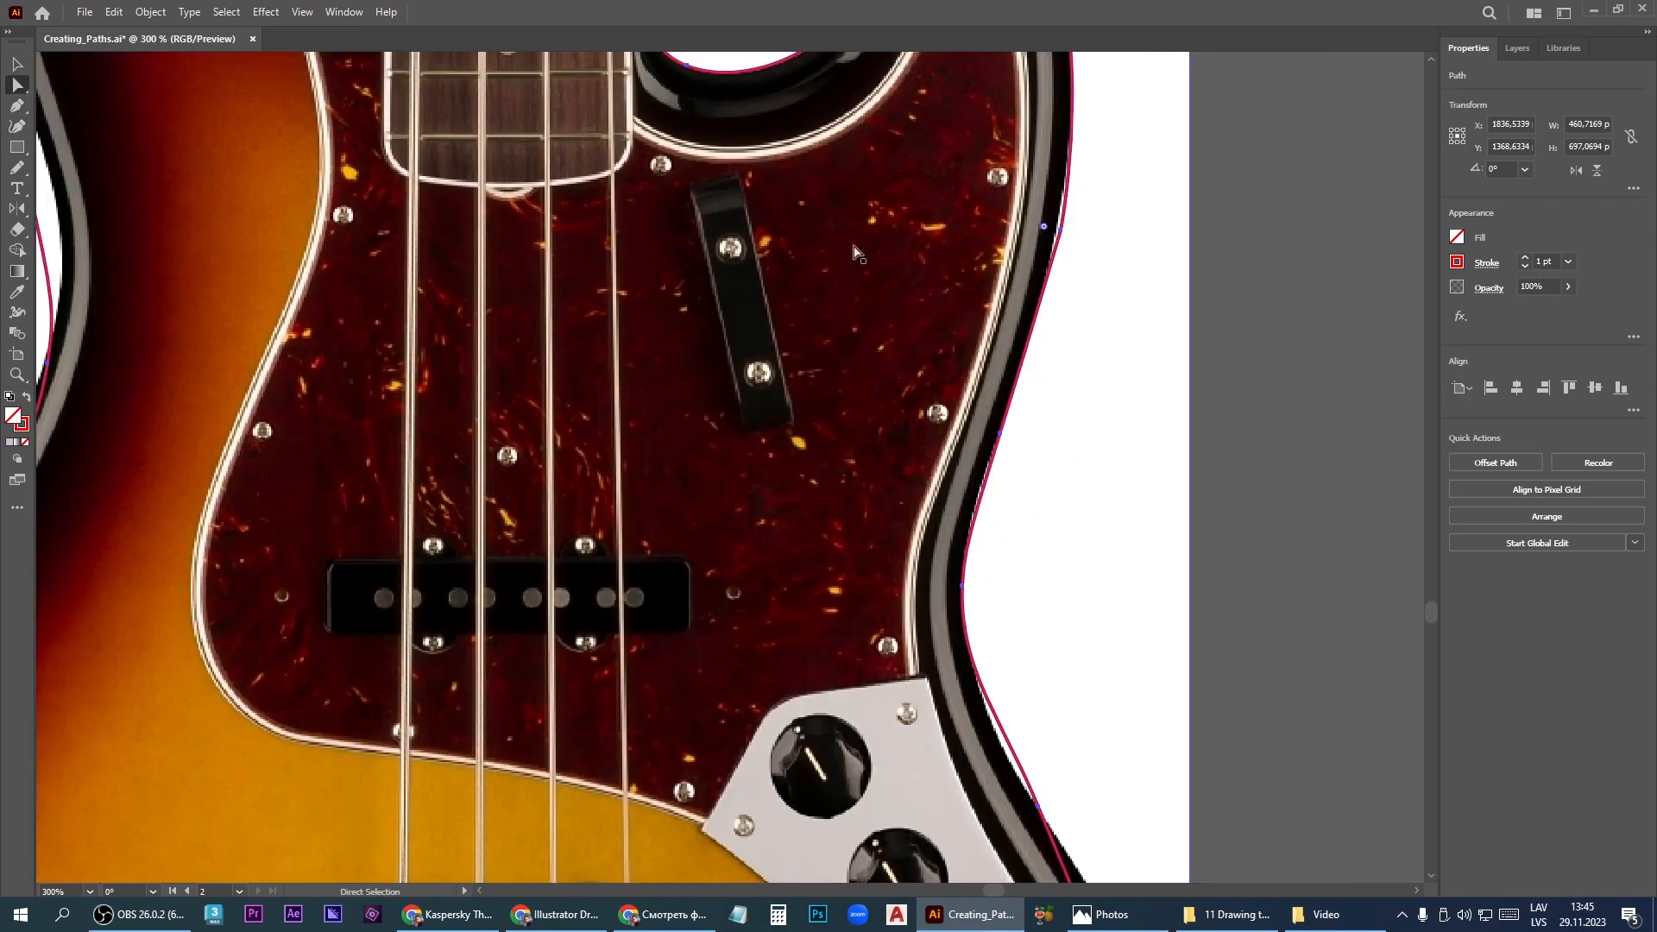
click(1060, 230)
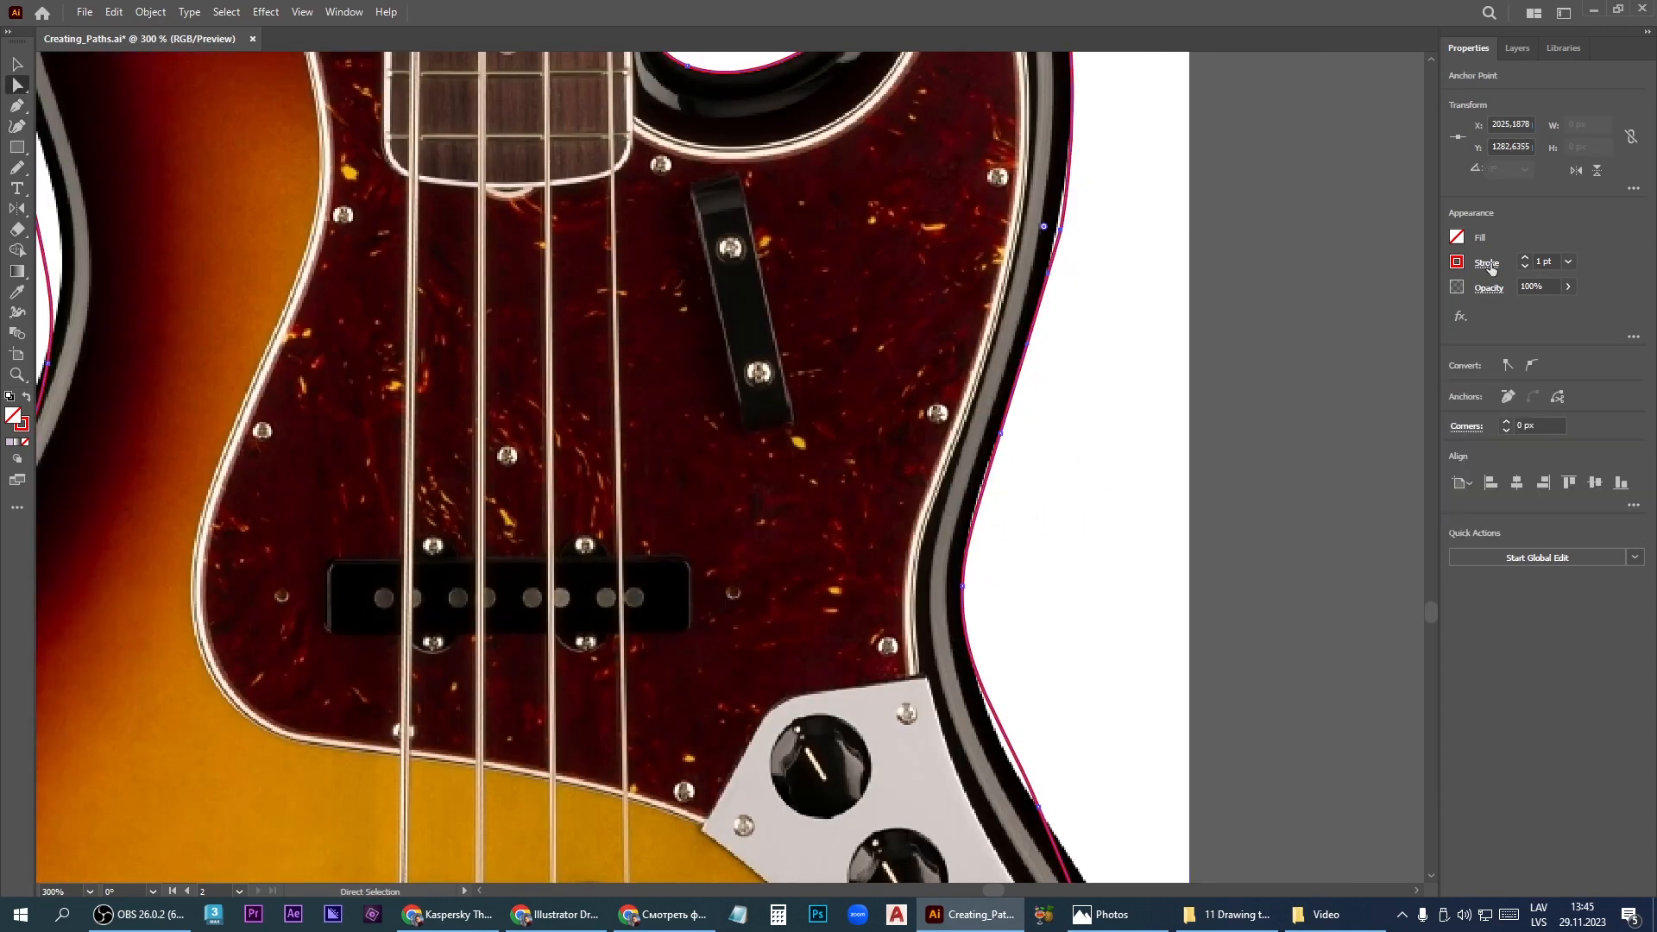
click(1506, 397)
scroll(1117, 248, down, 3)
scroll(992, 276, up, 2)
drag(961, 259, 1001, 296)
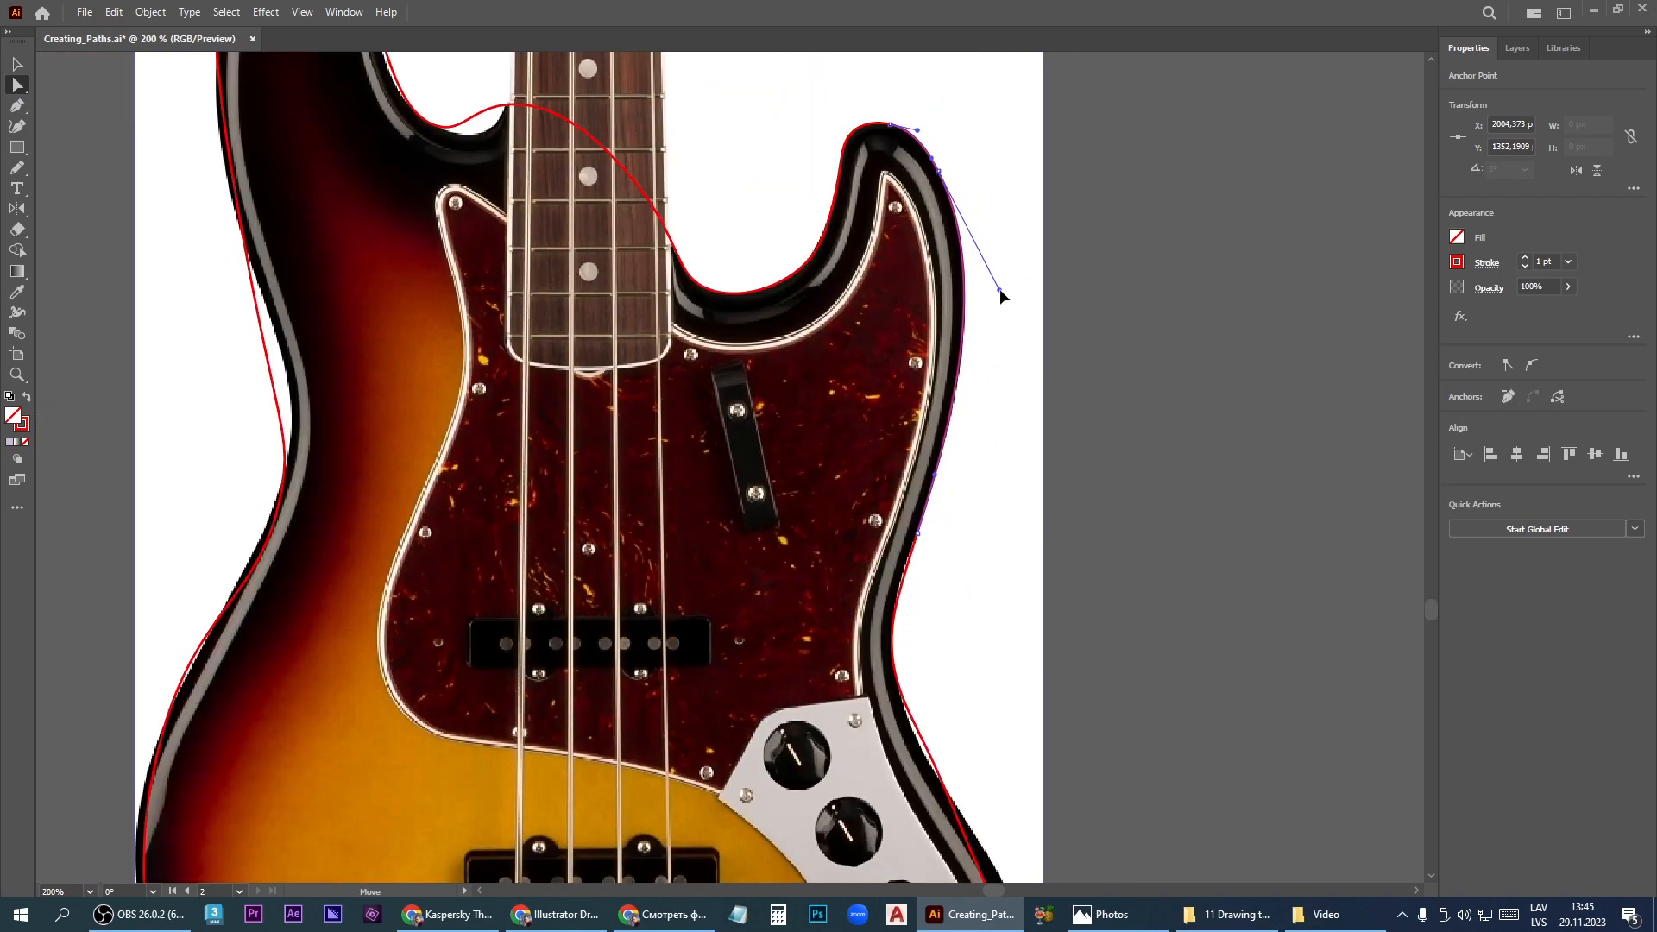
Move the anchor below the right waist onto the body's edge and adjust its direction handles to follow the curve
scroll(956, 195, down, 2)
scroll(956, 493, up, 3)
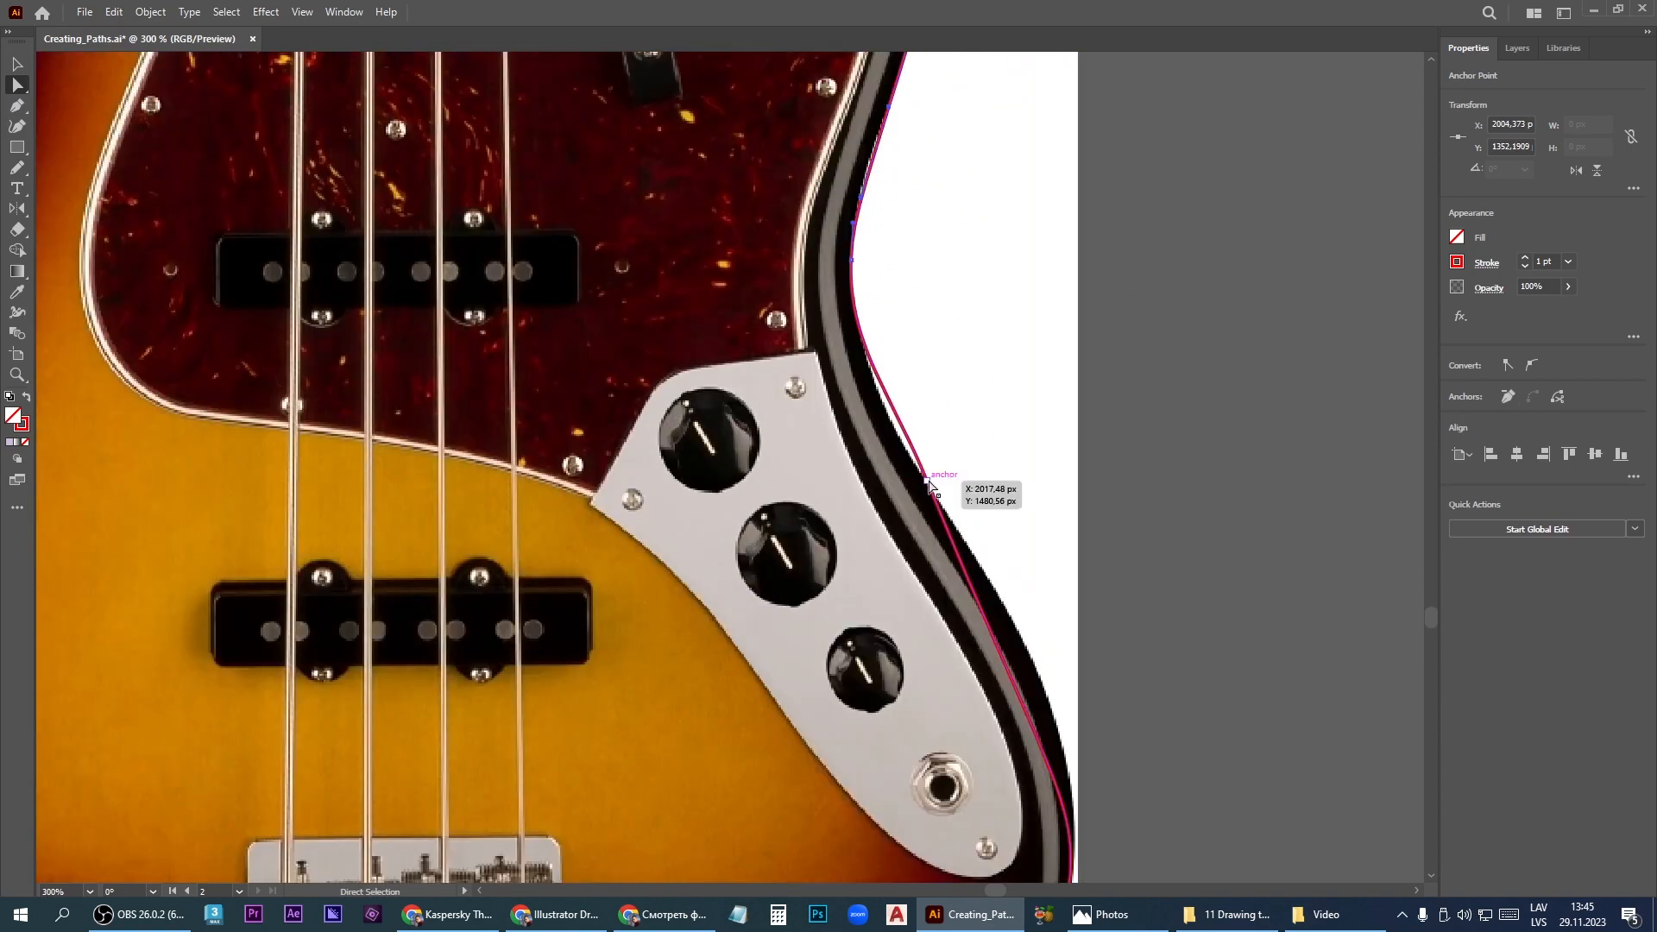
drag(928, 480, 947, 514)
drag(913, 426, 891, 431)
scroll(963, 300, down, 3)
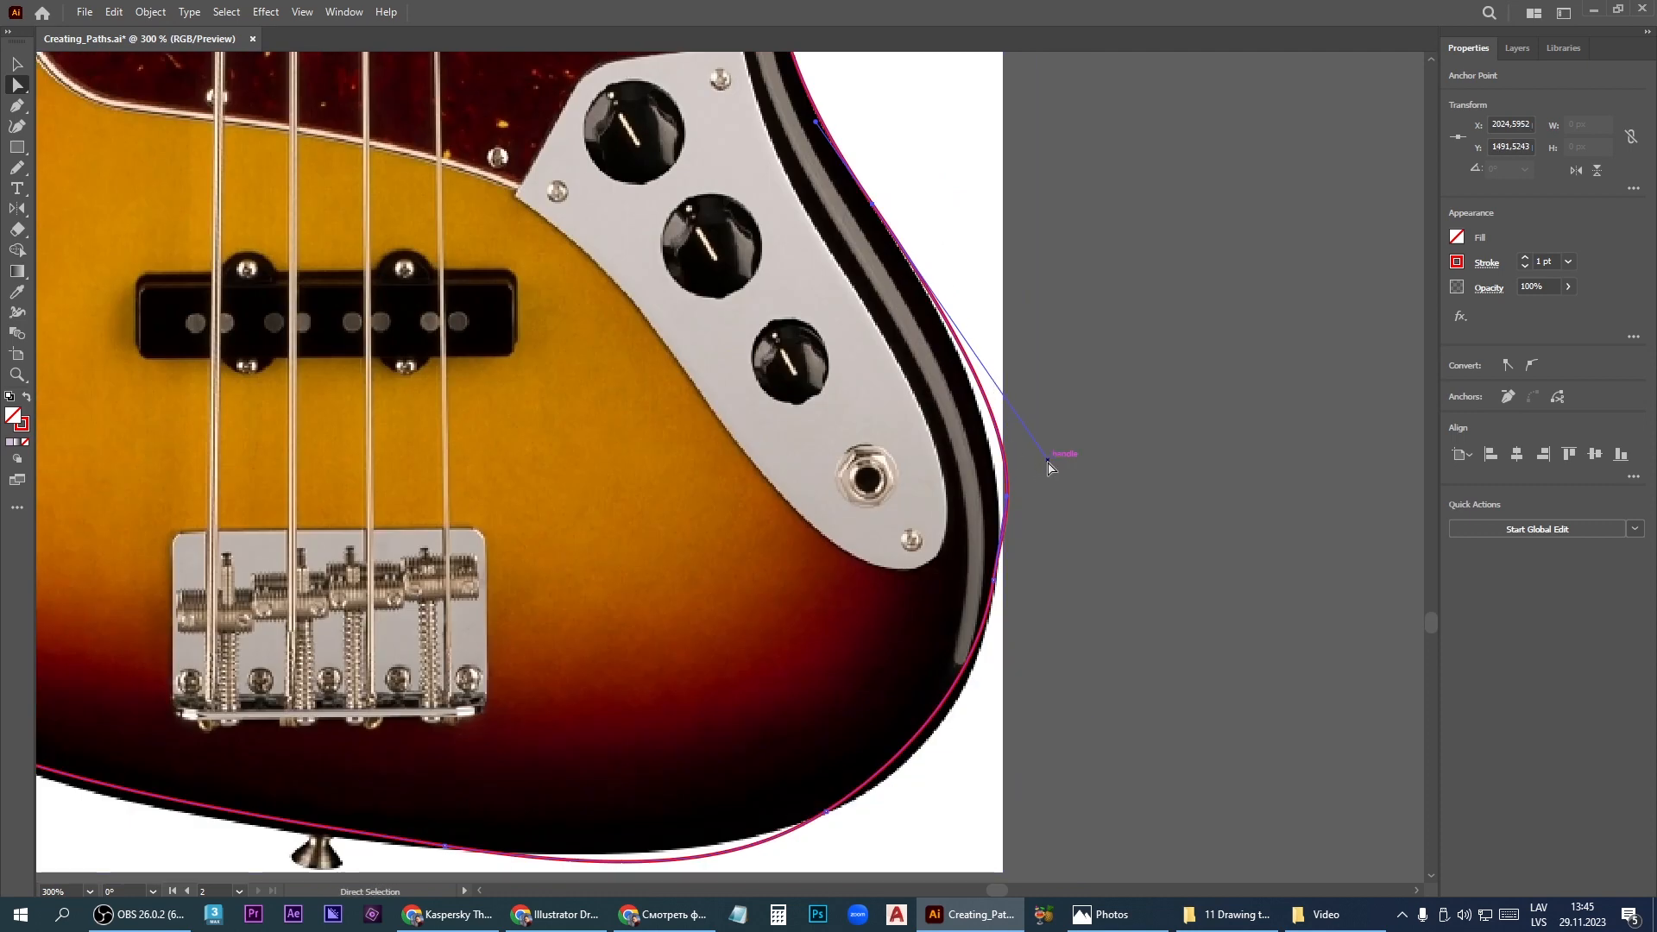
drag(1049, 461, 1004, 400)
Move the lower-right bout's anchor onto the body's edge and extend its handle to fit the bottom curve
scroll(980, 516, down, 1)
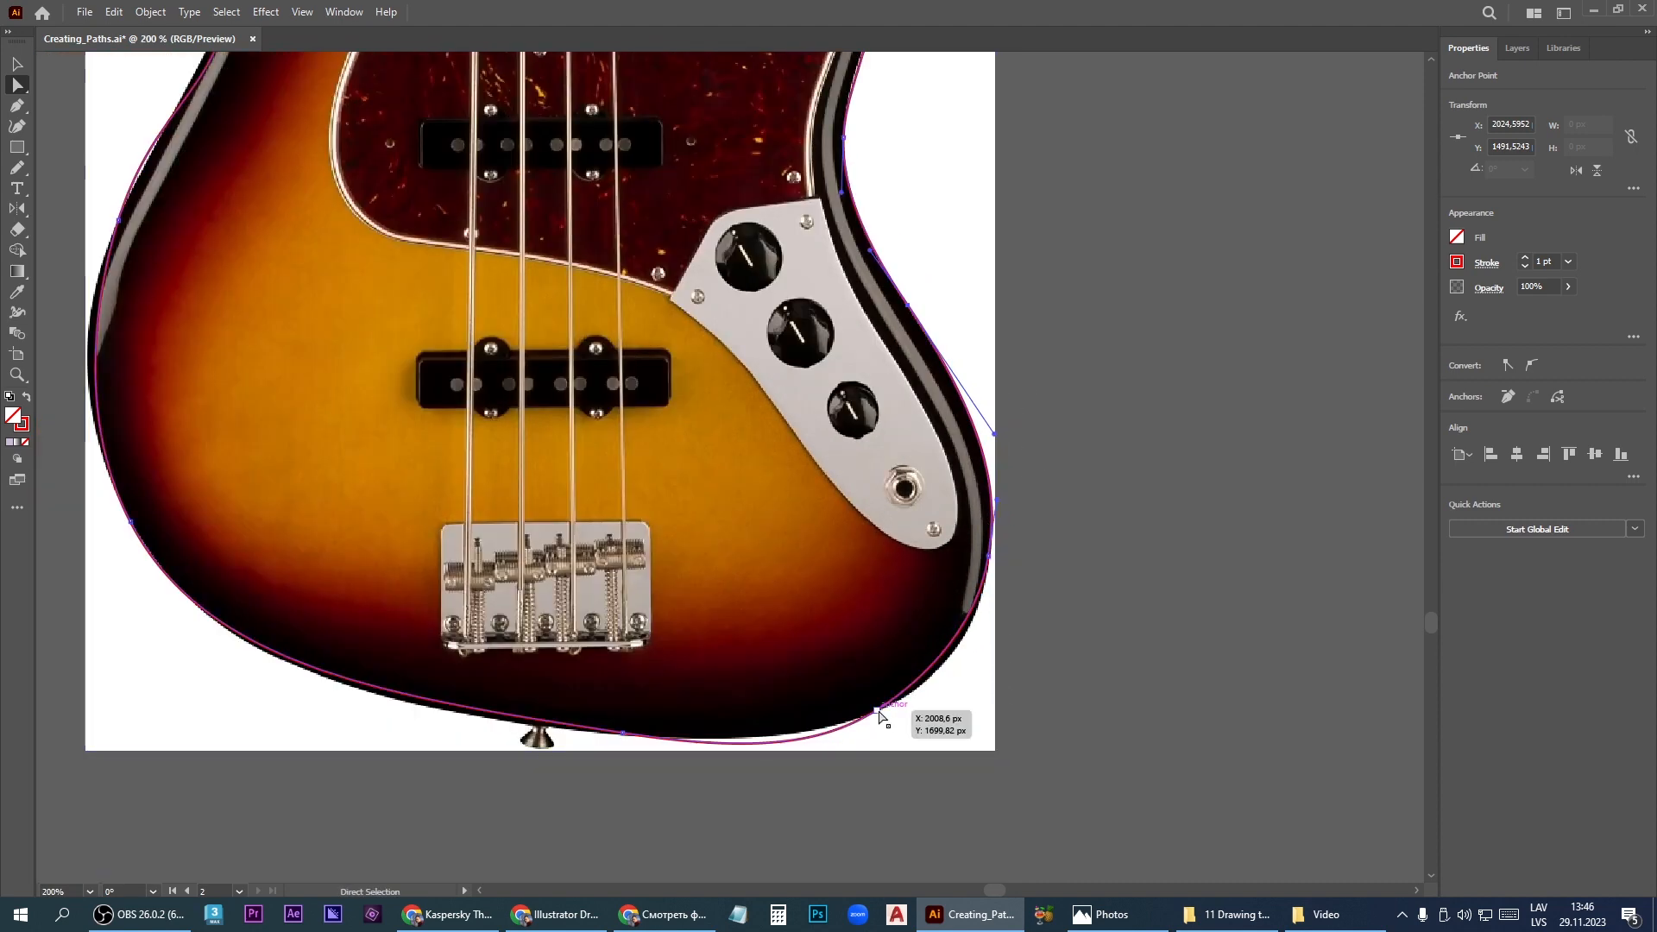
click(939, 669)
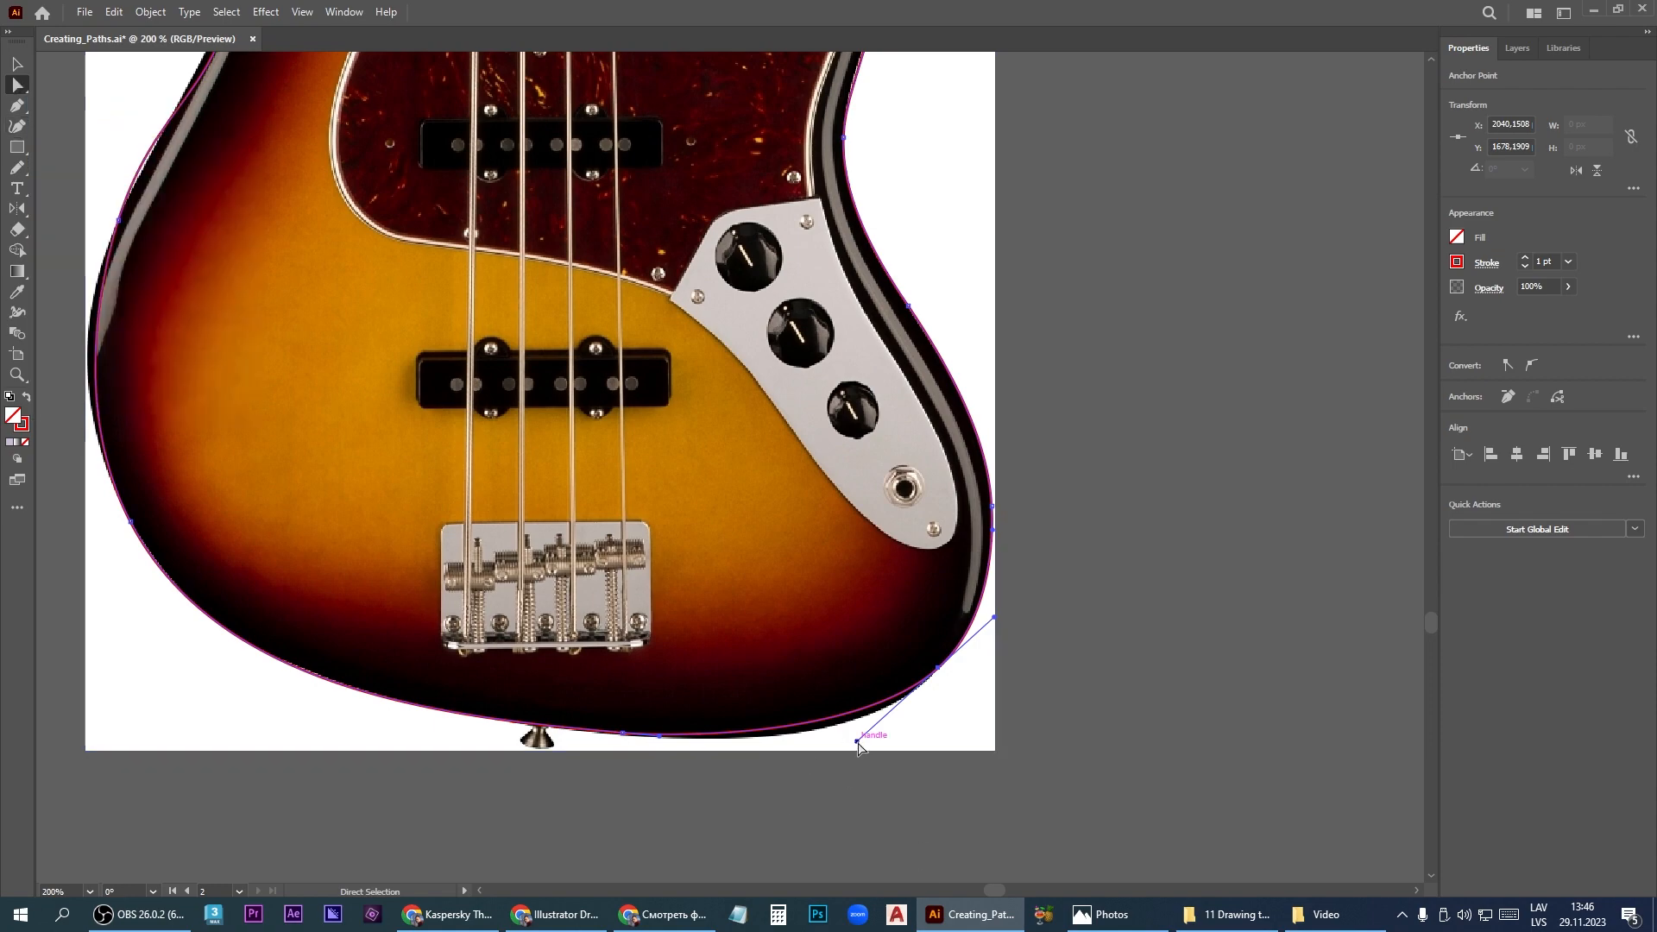
mouse_move(857, 742)
mouse_down()
mouse_move(825, 755)
mouse_move(844, 764)
mouse_up()
scroll(518, 750, up, 3)
scroll(939, 733, down, 3)
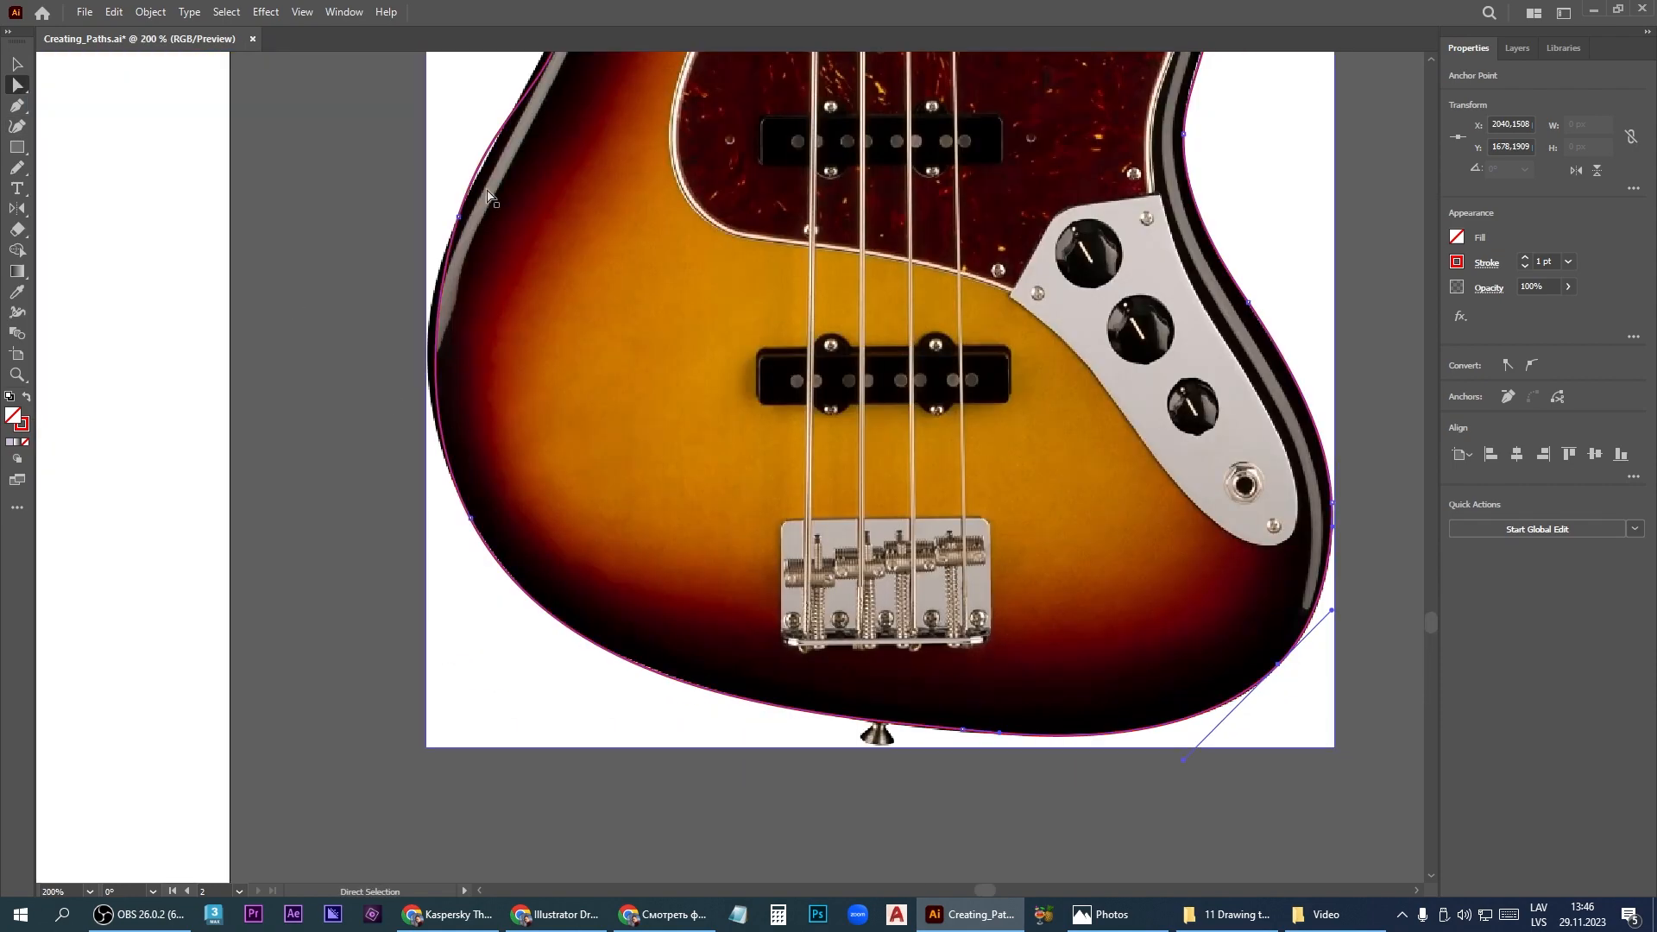
Adjust the direction handle of the anchor on the body's lower-left side to follow the edge toward the waist
click(458, 217)
drag(449, 246, 467, 182)
scroll(410, 280, down, 2)
scroll(505, 112, up, 2)
scroll(494, 259, down, 2)
scroll(468, 138, up, 4)
scroll(554, 521, down, 4)
Adjust the anchors and handles around the upper-left horn and along the left cutaway up to the neck to match the photo
drag(494, 452, 618, 385)
scroll(492, 172, up, 3)
drag(659, 333, 777, 432)
drag(870, 727, 817, 697)
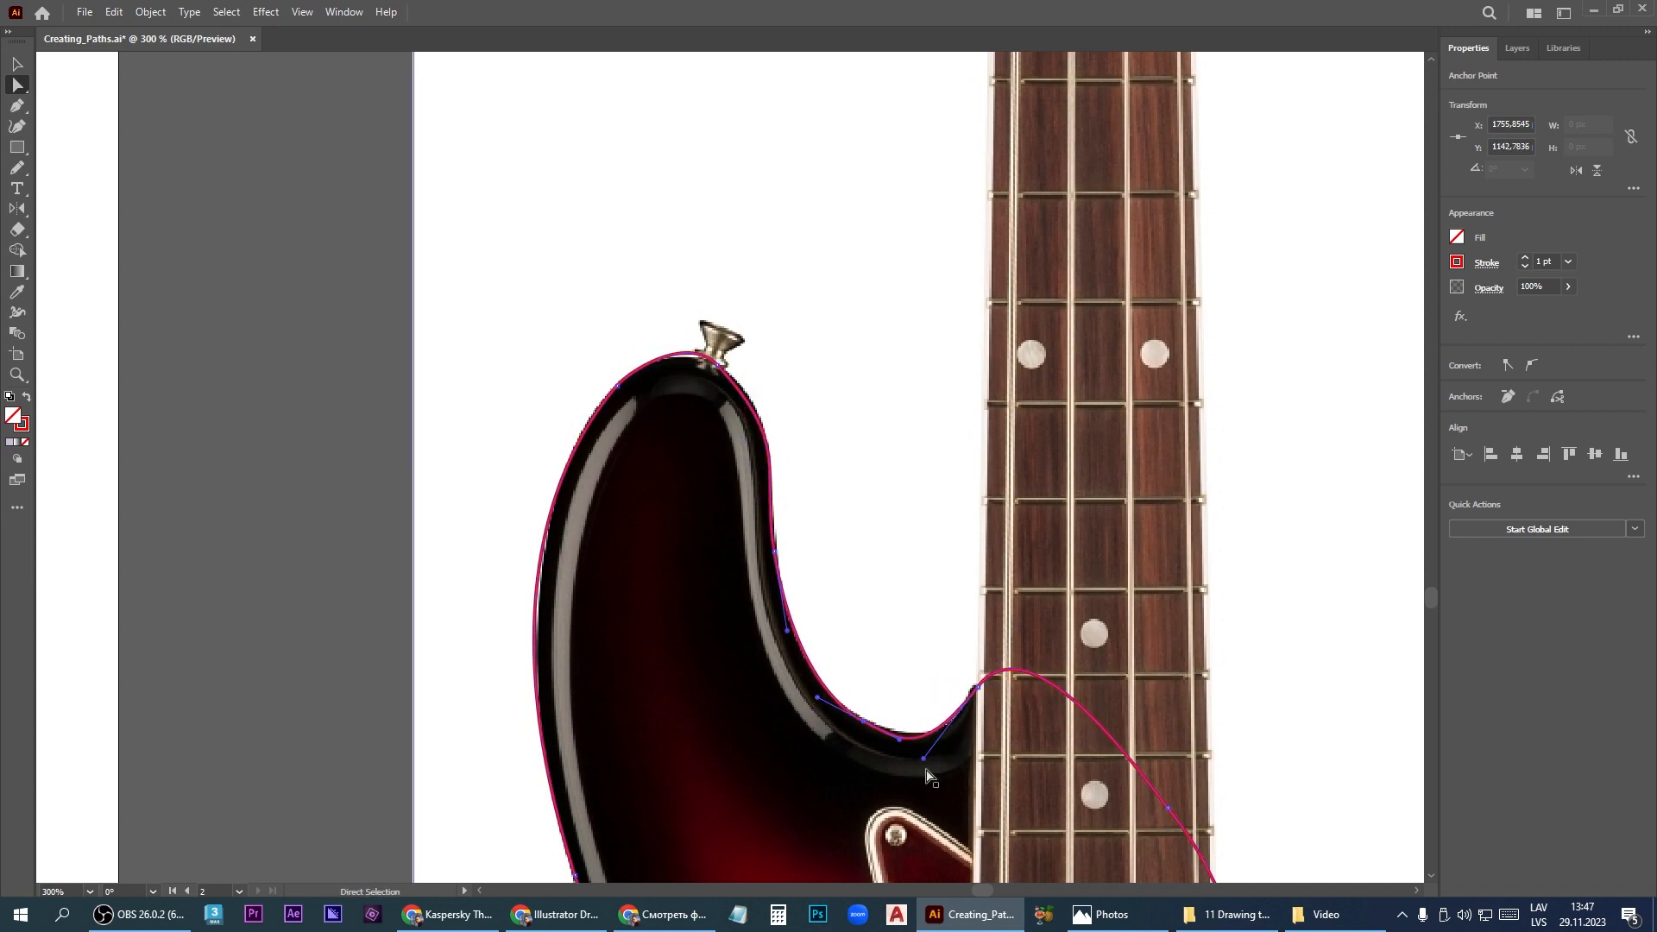
drag(924, 759, 934, 745)
Move the finished body outline off the photo onto the artboard below the headstock outline, at about X 1073 px
scroll(1017, 688, down, 7)
key(v)
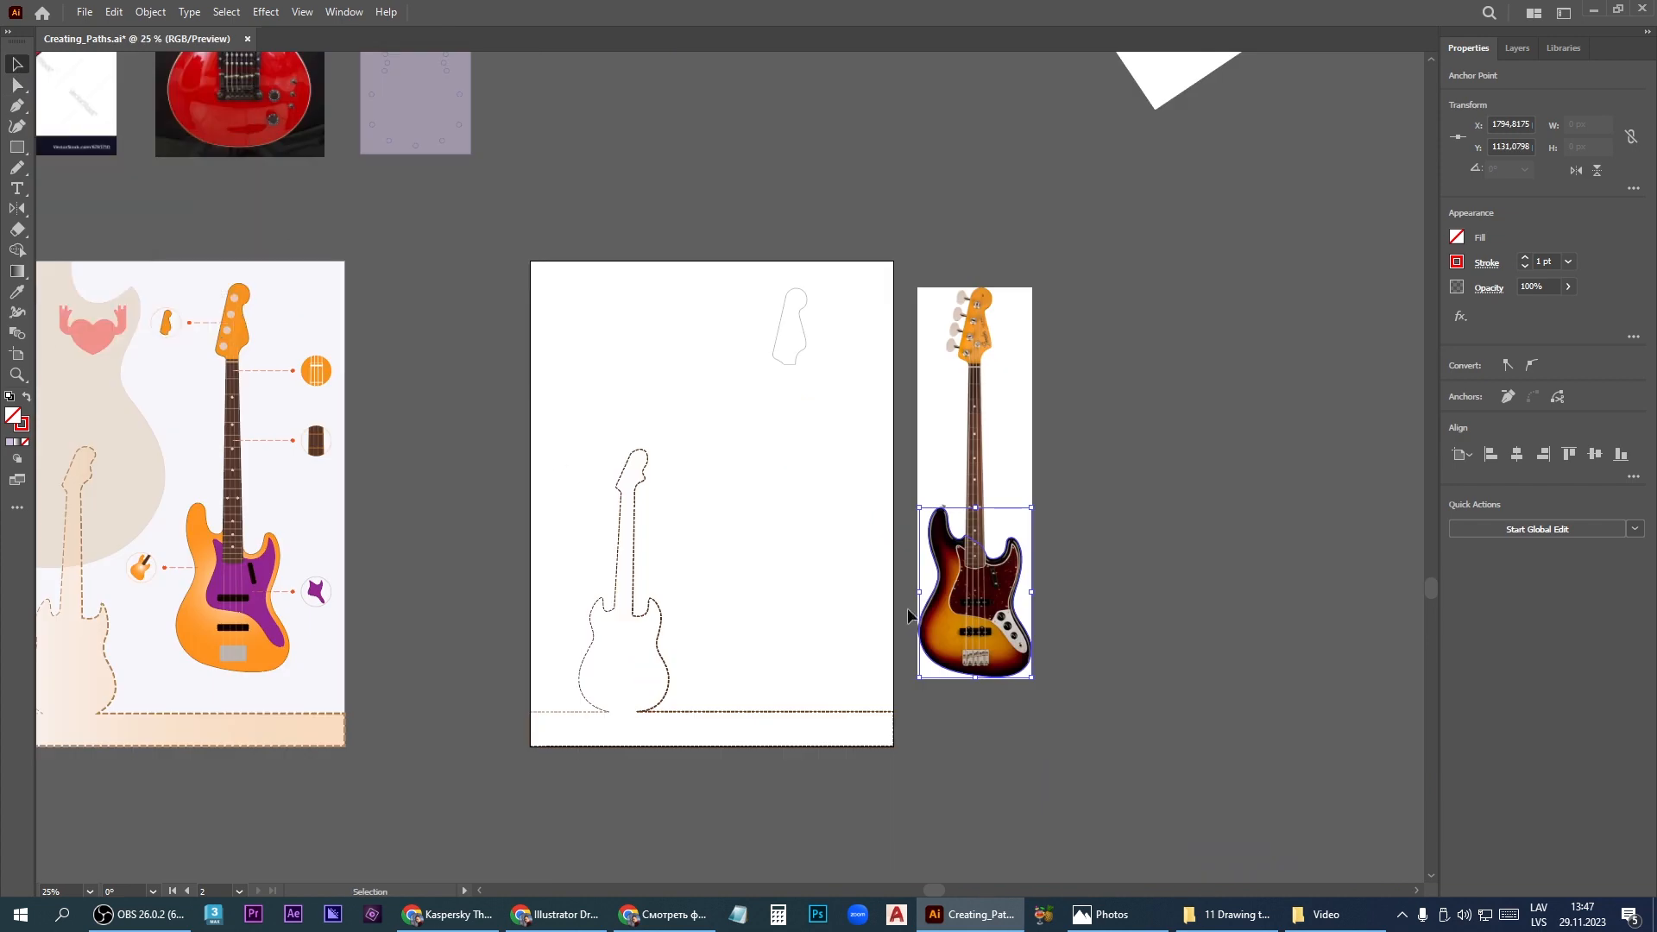
drag(1011, 610, 826, 608)
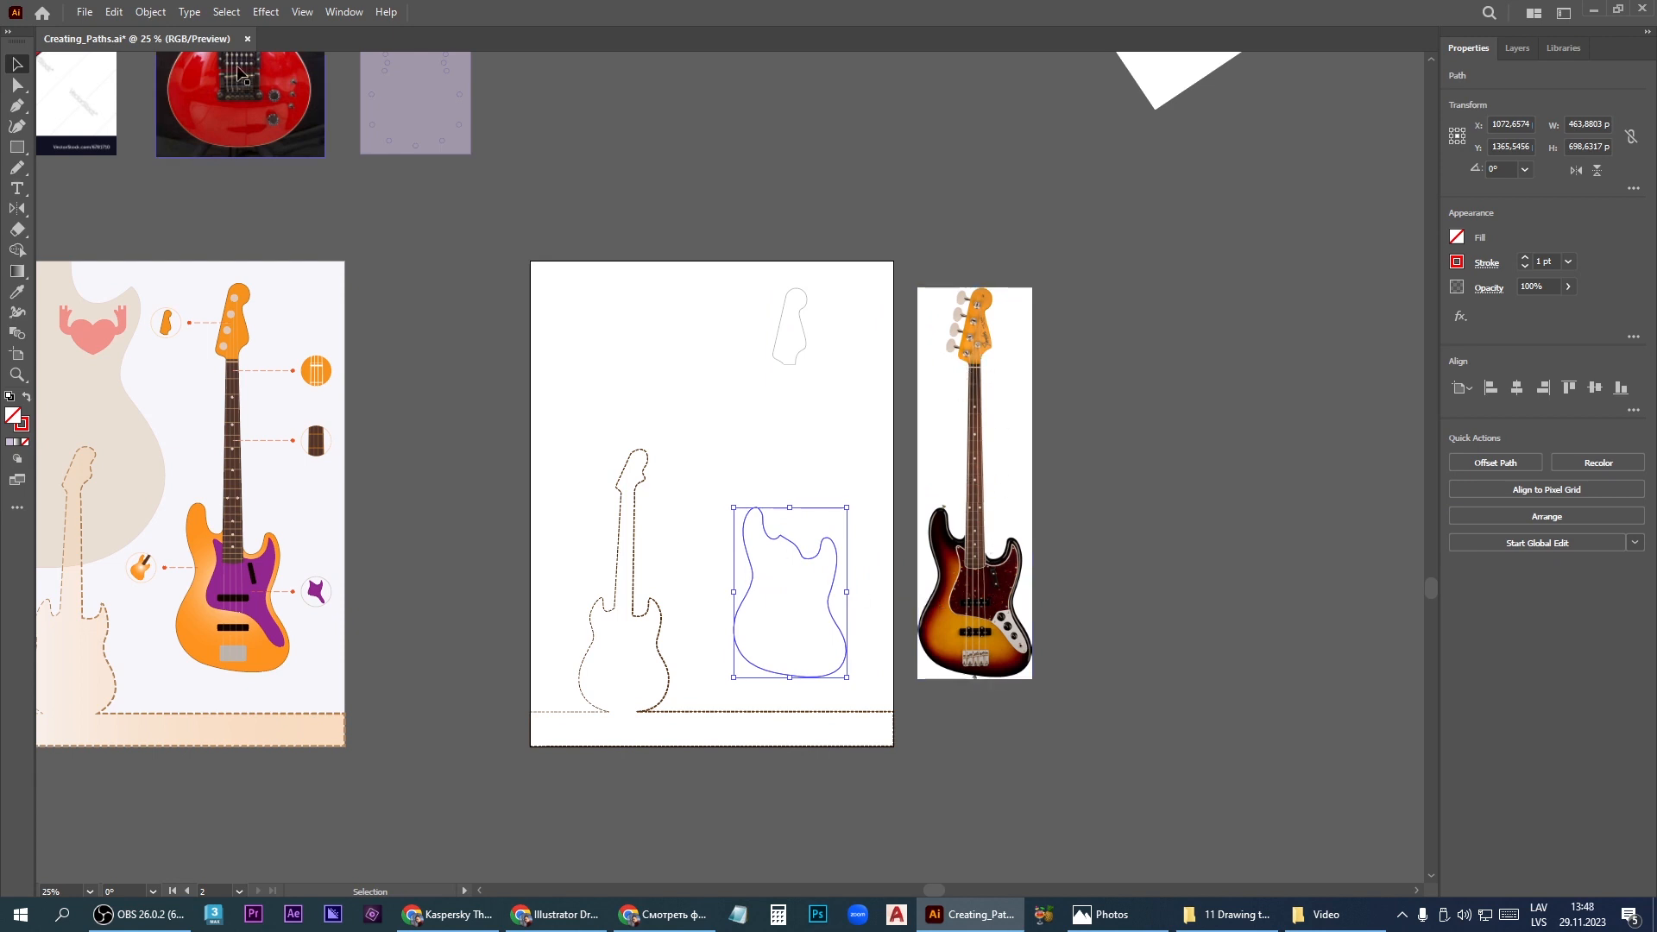
Trace the bass neck in the photo as a closed four-corner path with the Curvature tool, from the headstock base to the fretboard's lower end
click(17, 126)
scroll(991, 367, up, 4)
scroll(947, 451, down, 1)
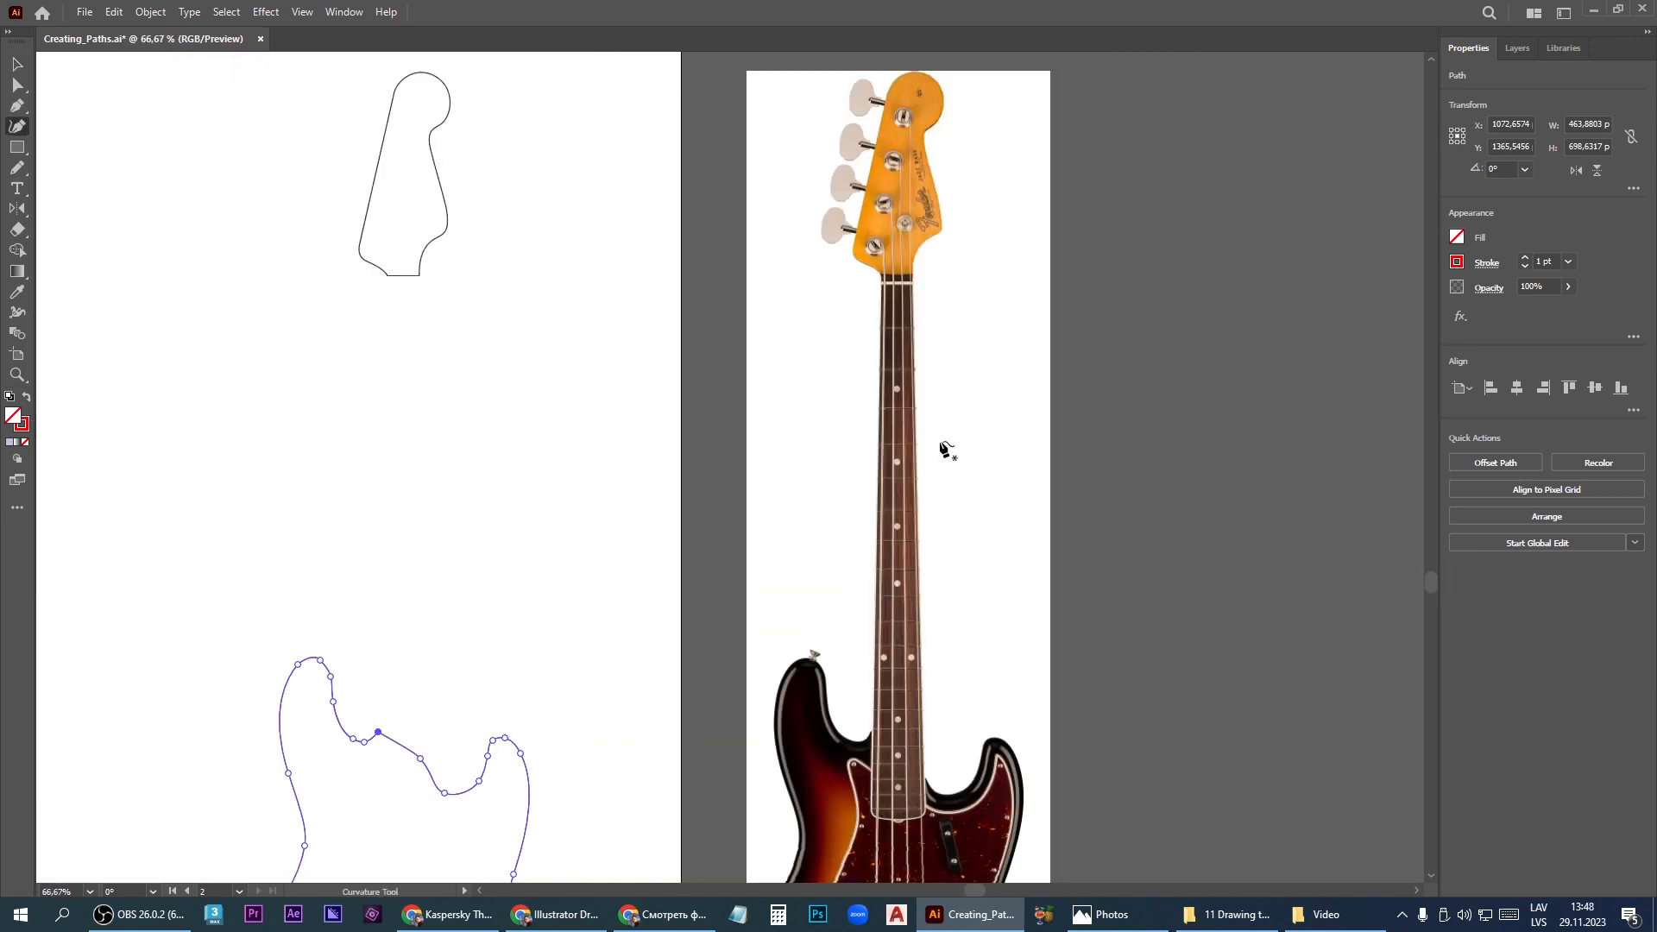
click(882, 274)
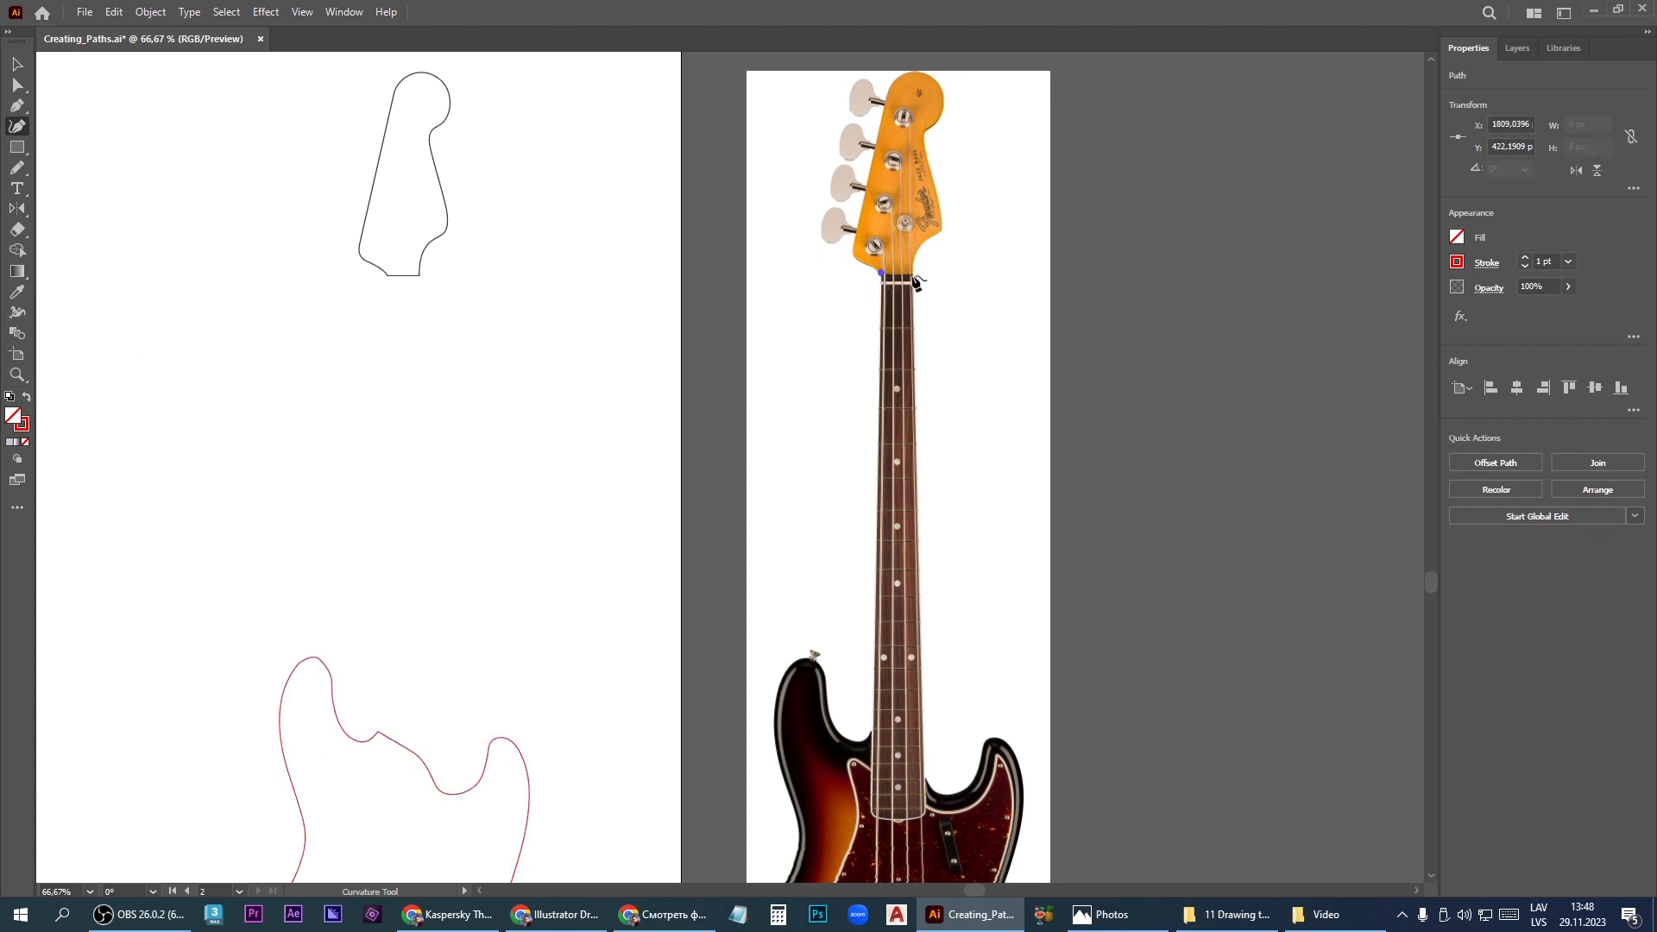
click(914, 274)
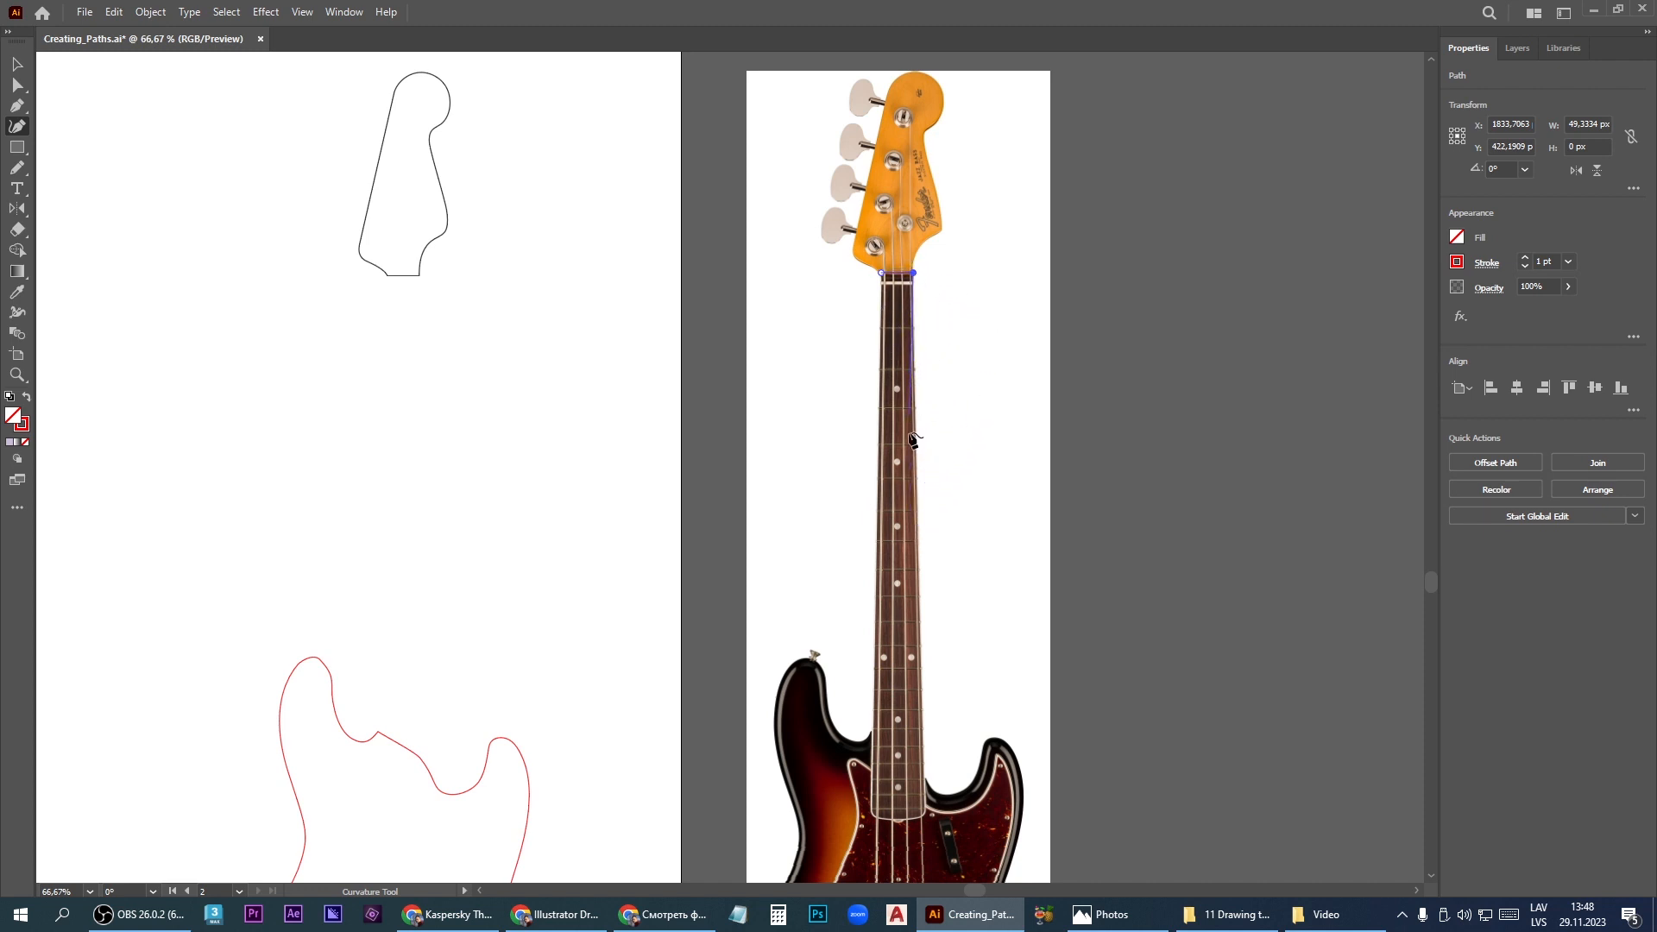
click(924, 814)
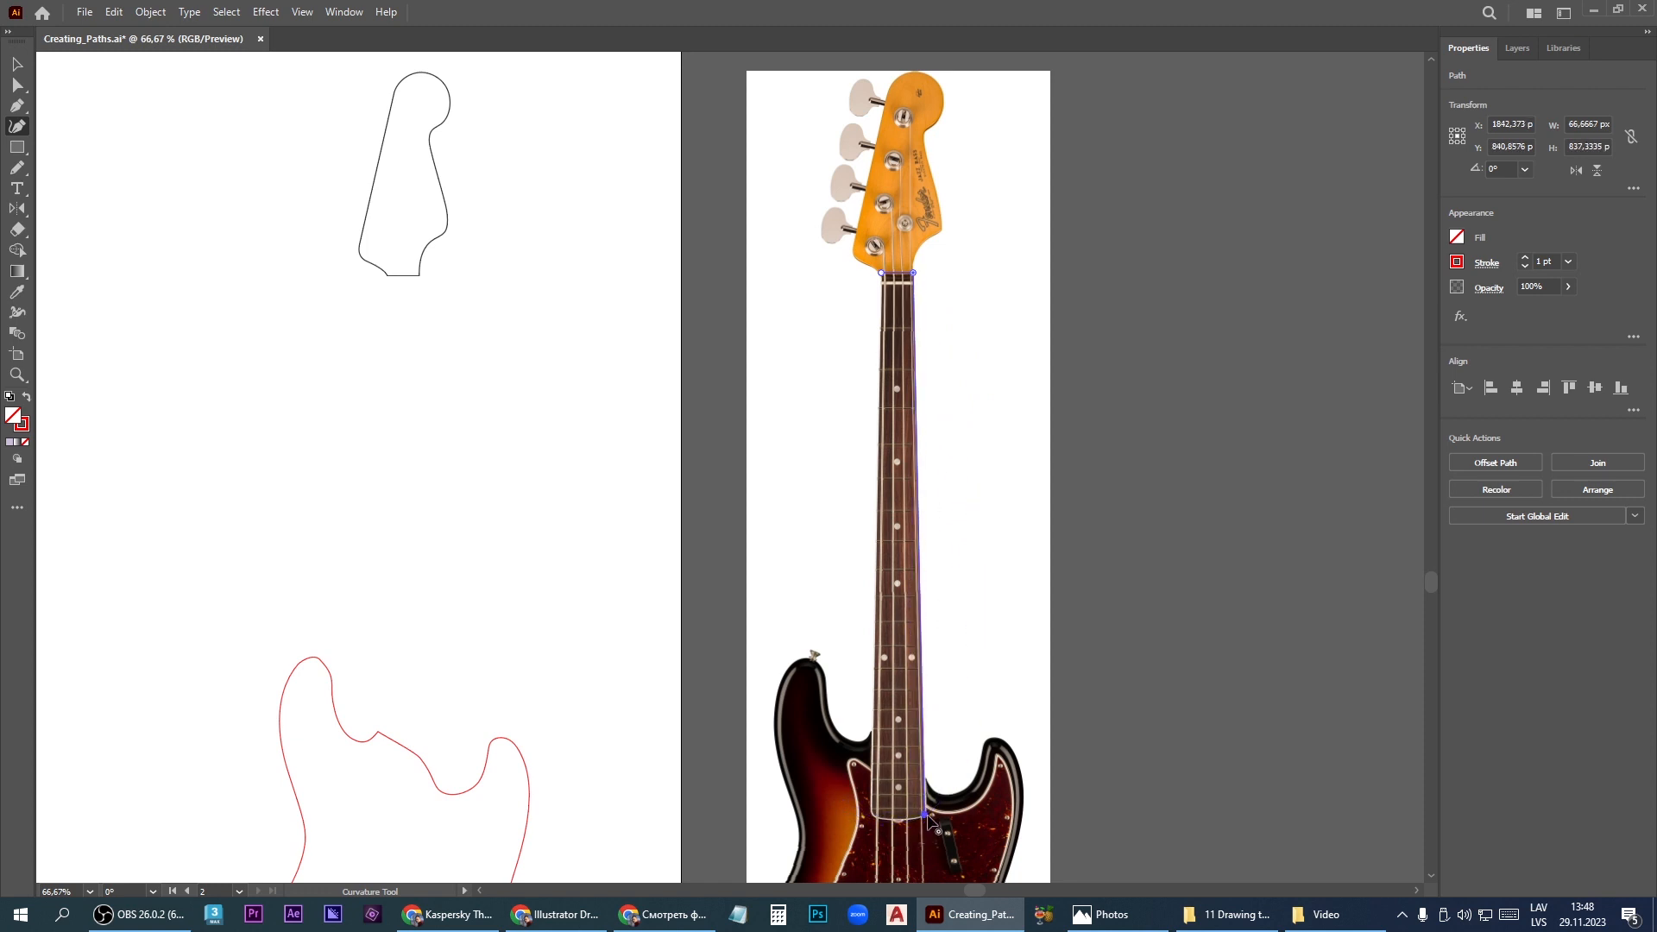
click(872, 815)
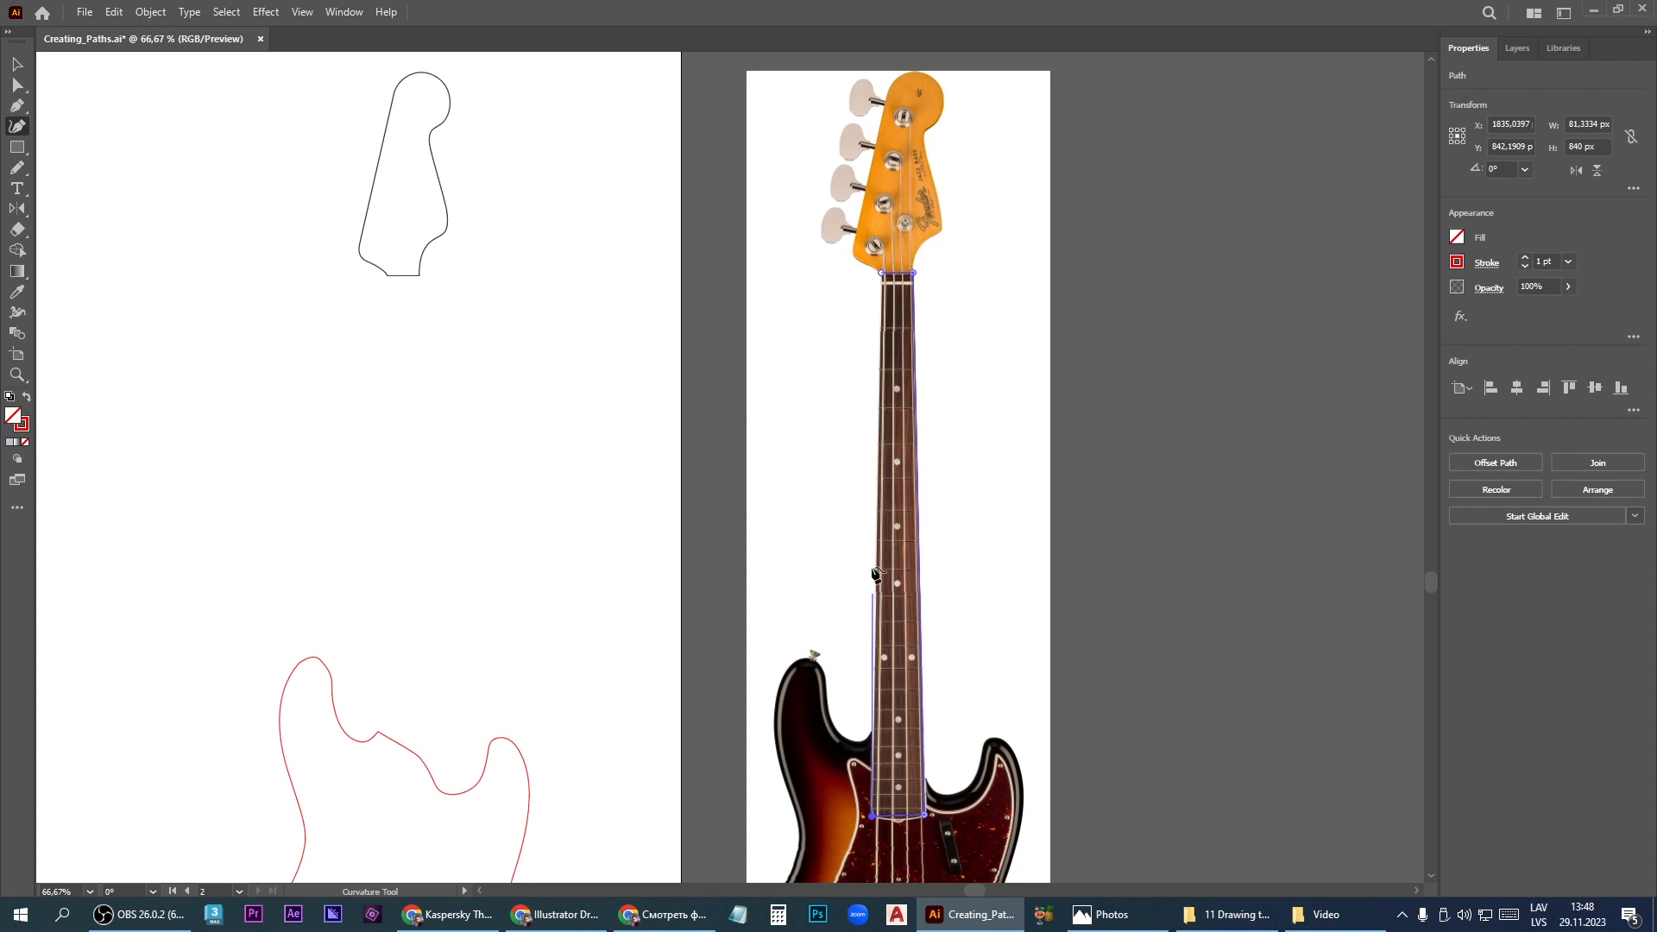
click(882, 275)
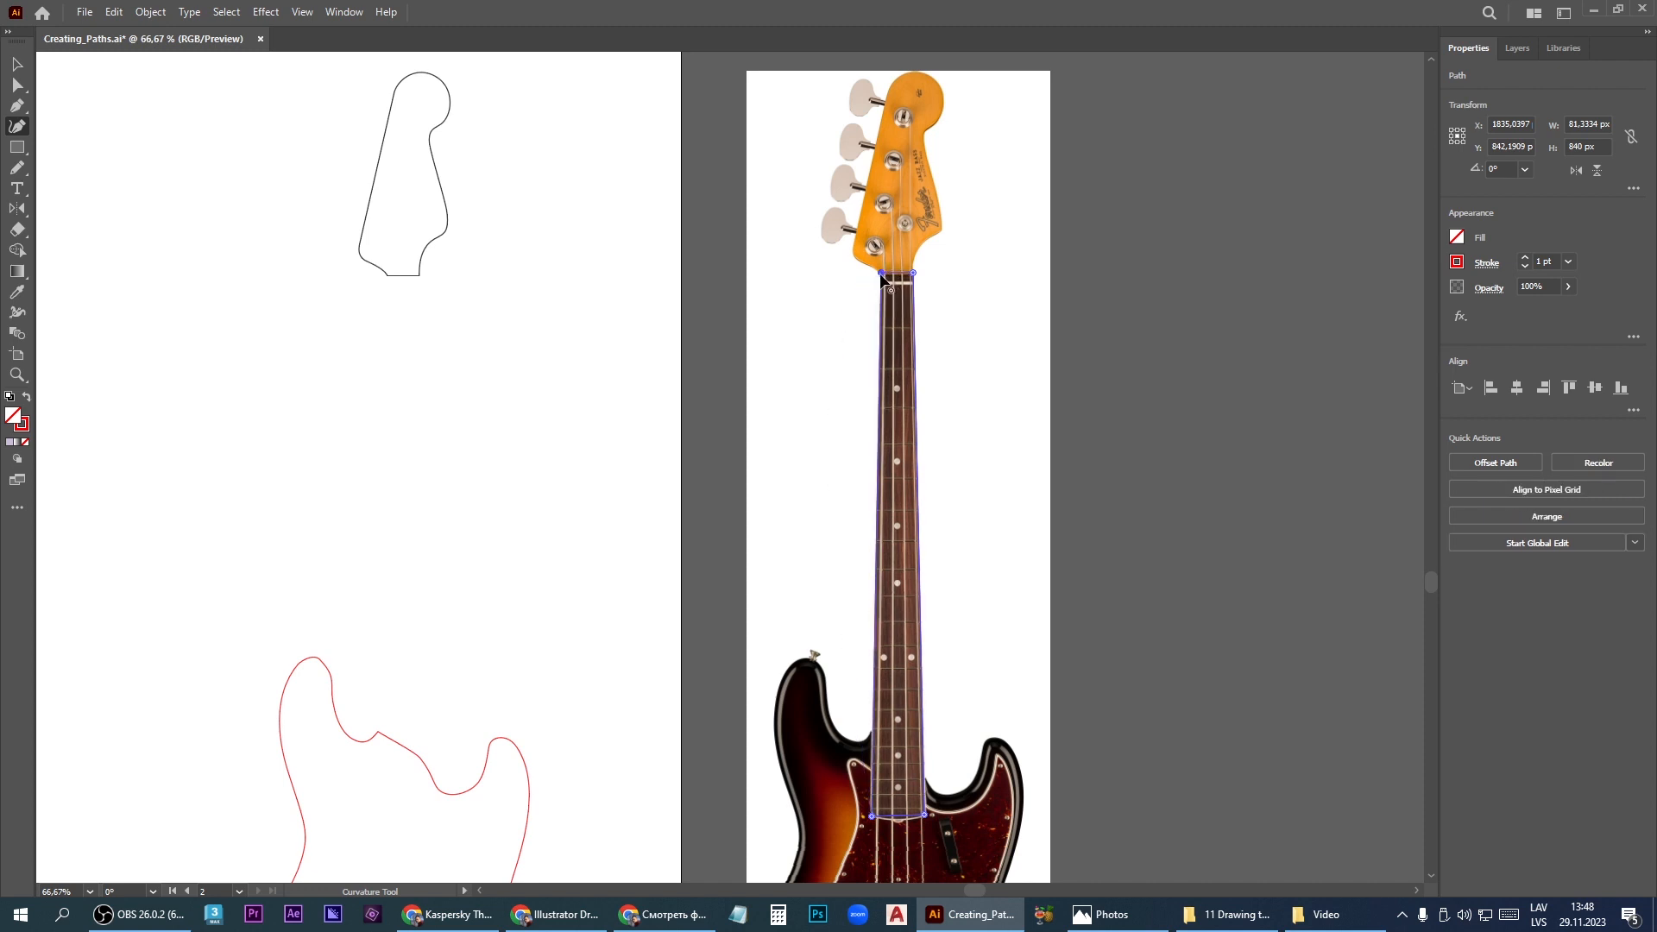
Move the neck outline's two upper corners down onto the fretboard's top edge
scroll(906, 274, up, 8)
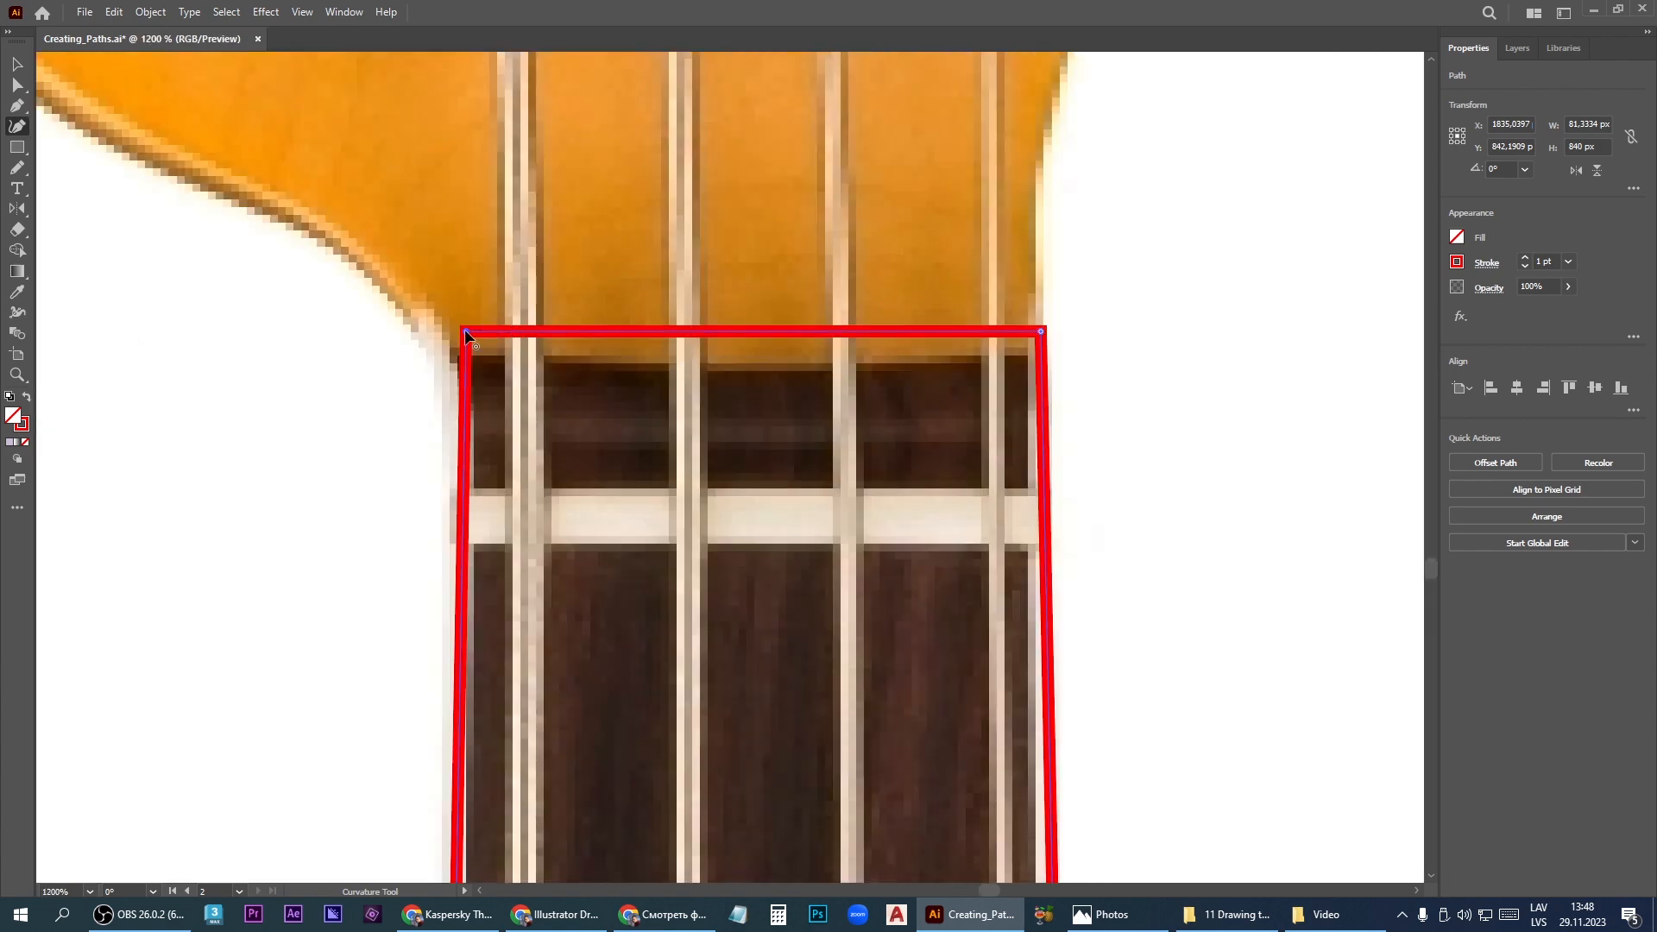
drag(464, 329, 466, 358)
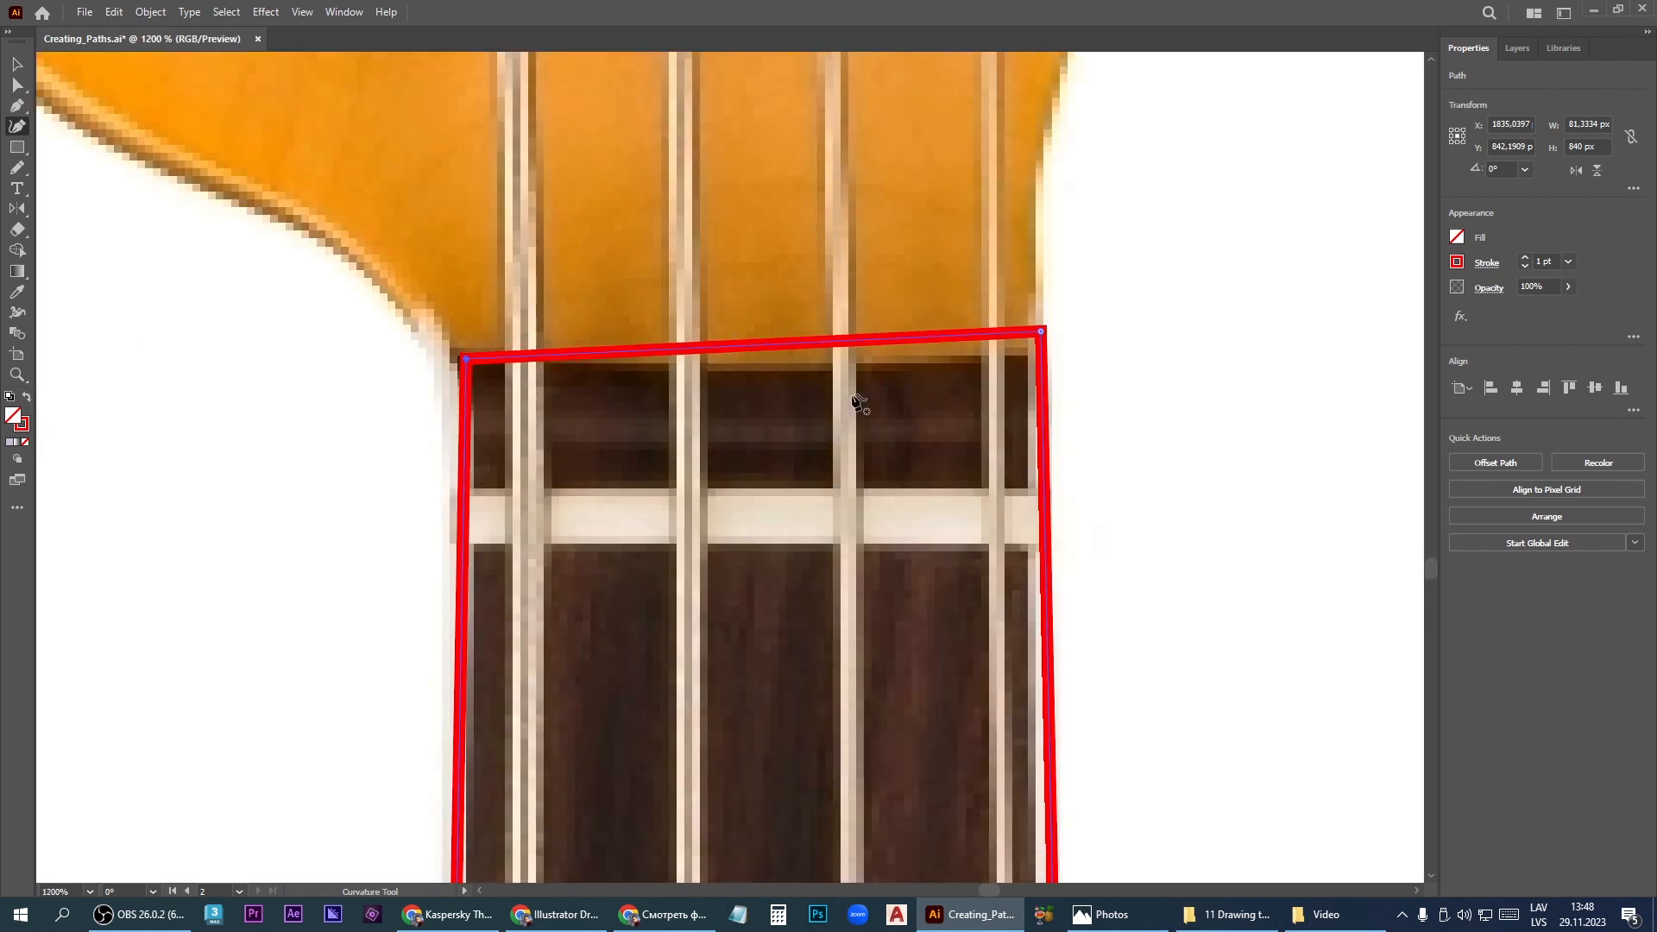
drag(1042, 331, 1042, 361)
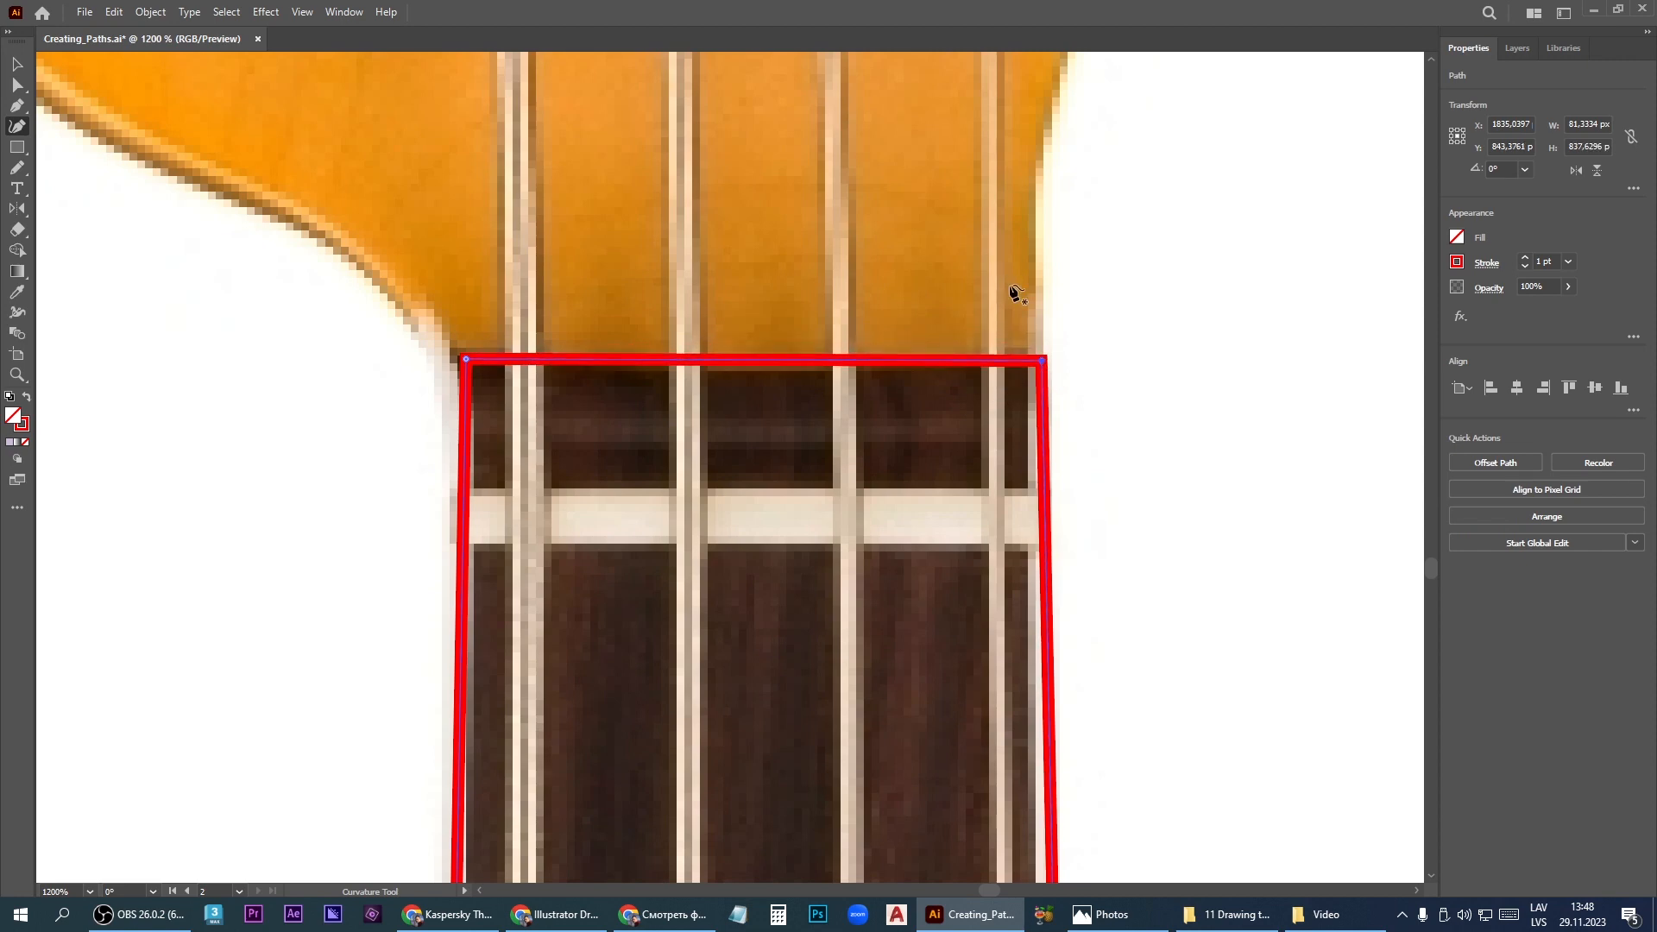
Fit the neck outline's two lower corners to the fretboard's sides and bow its bottom edge down to the fretboard's rounded end
scroll(1010, 288, down, 5)
scroll(686, 665, up, 4)
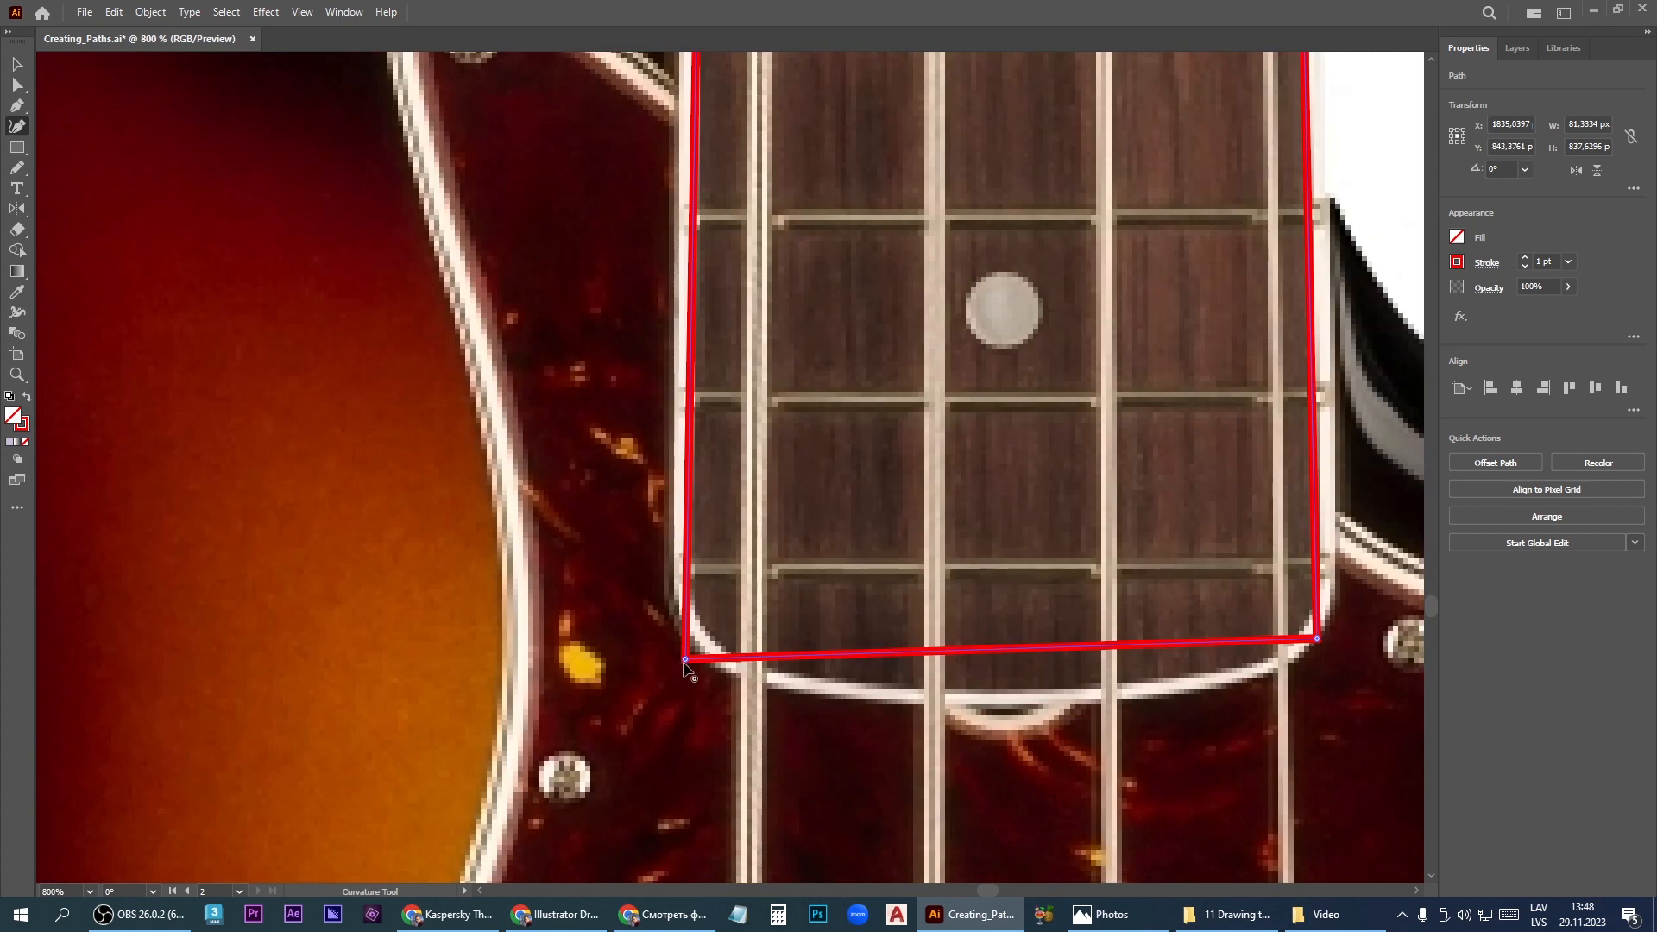
drag(685, 660, 676, 644)
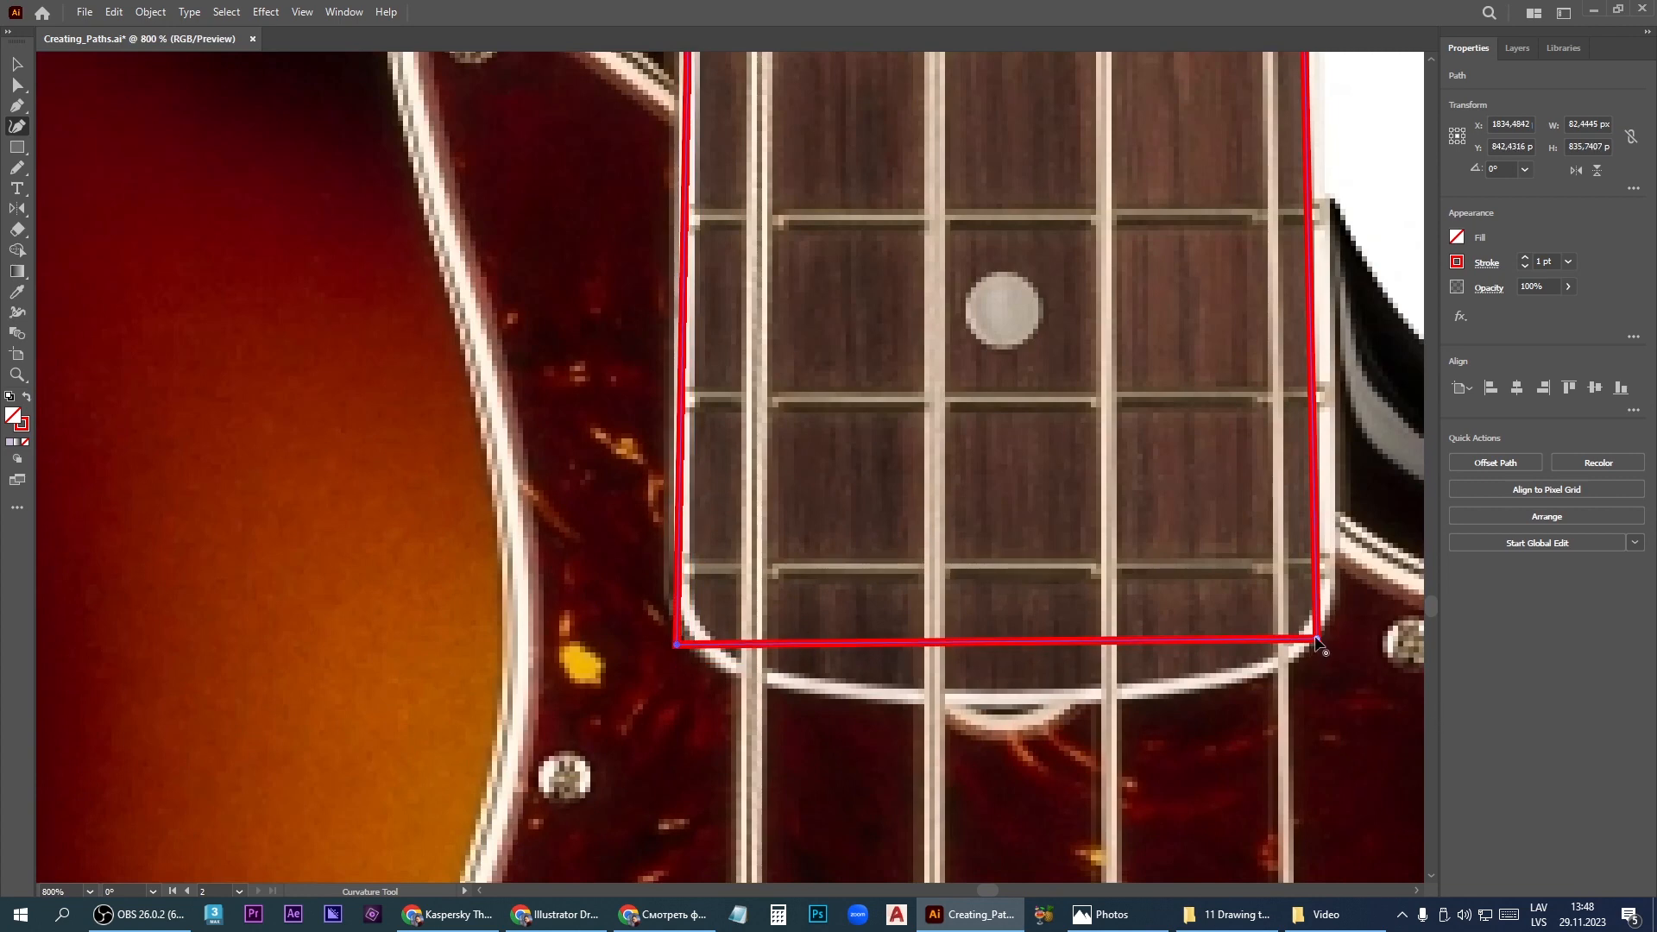
drag(1319, 640, 1330, 646)
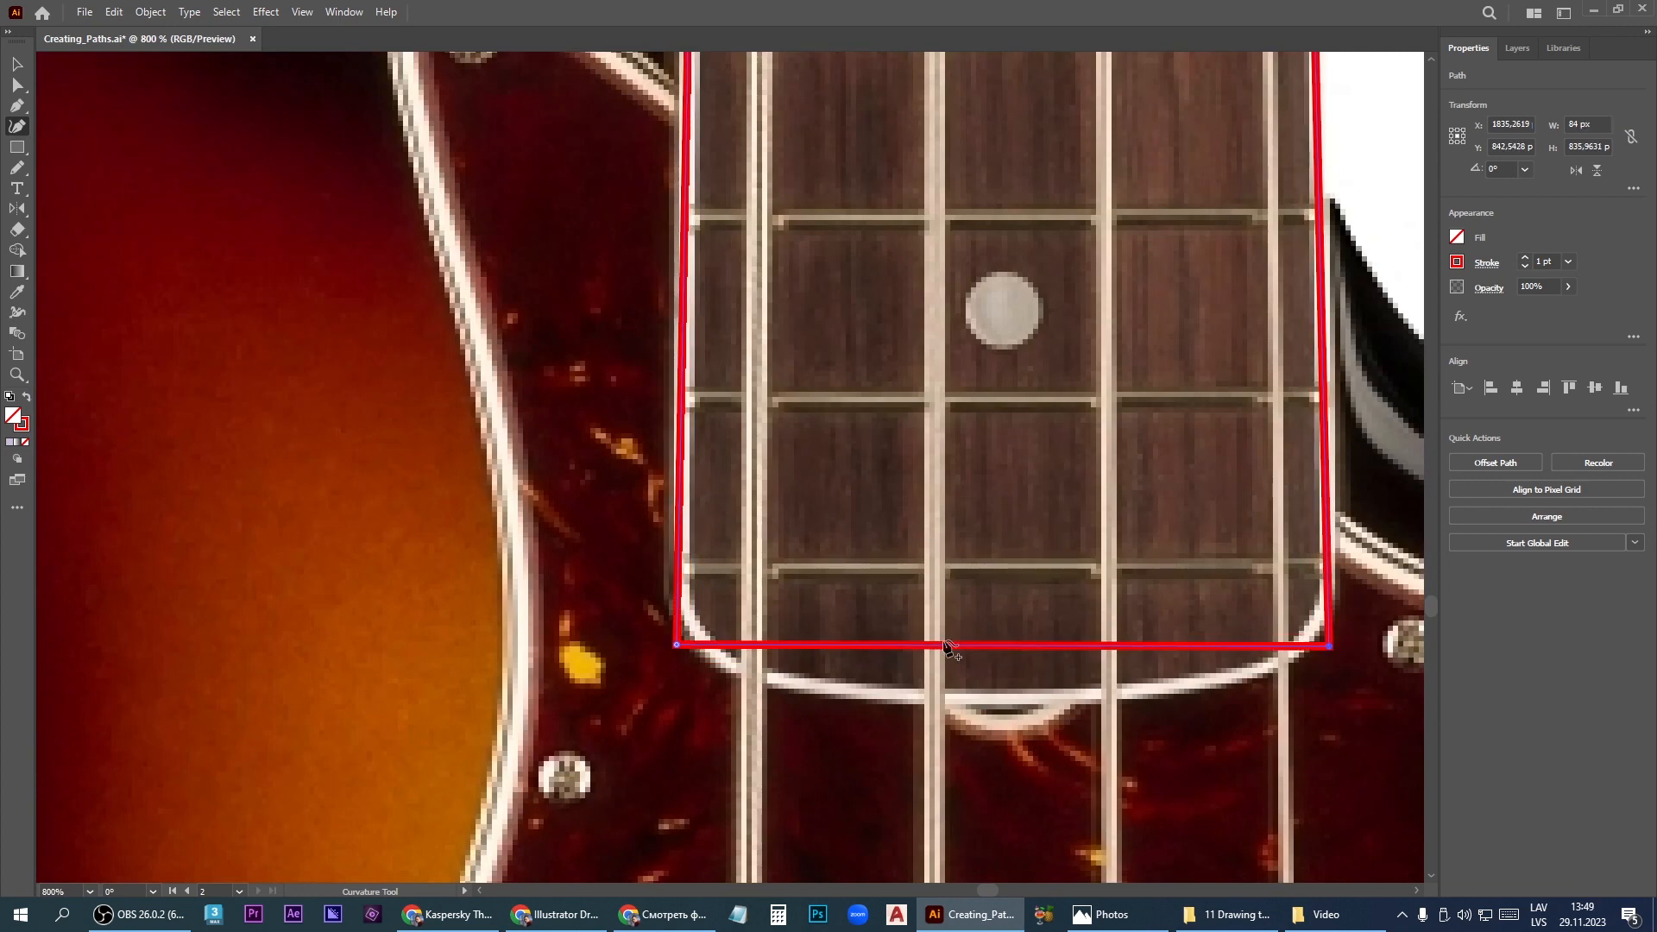
scroll(971, 572, down, 1)
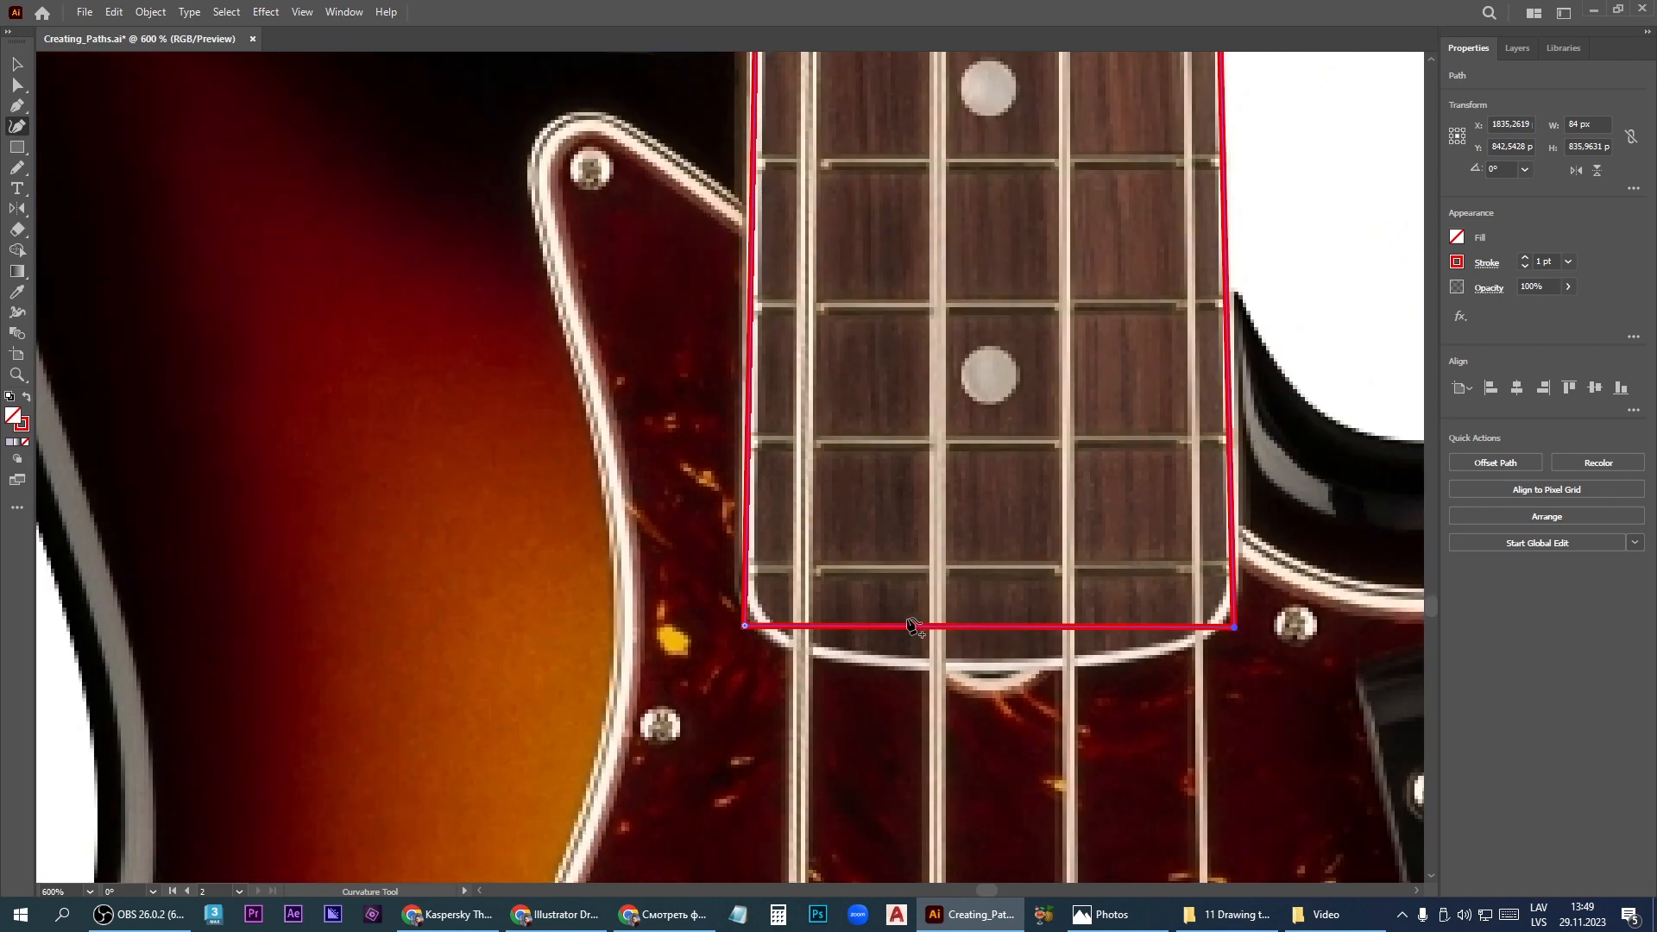
drag(972, 629, 999, 673)
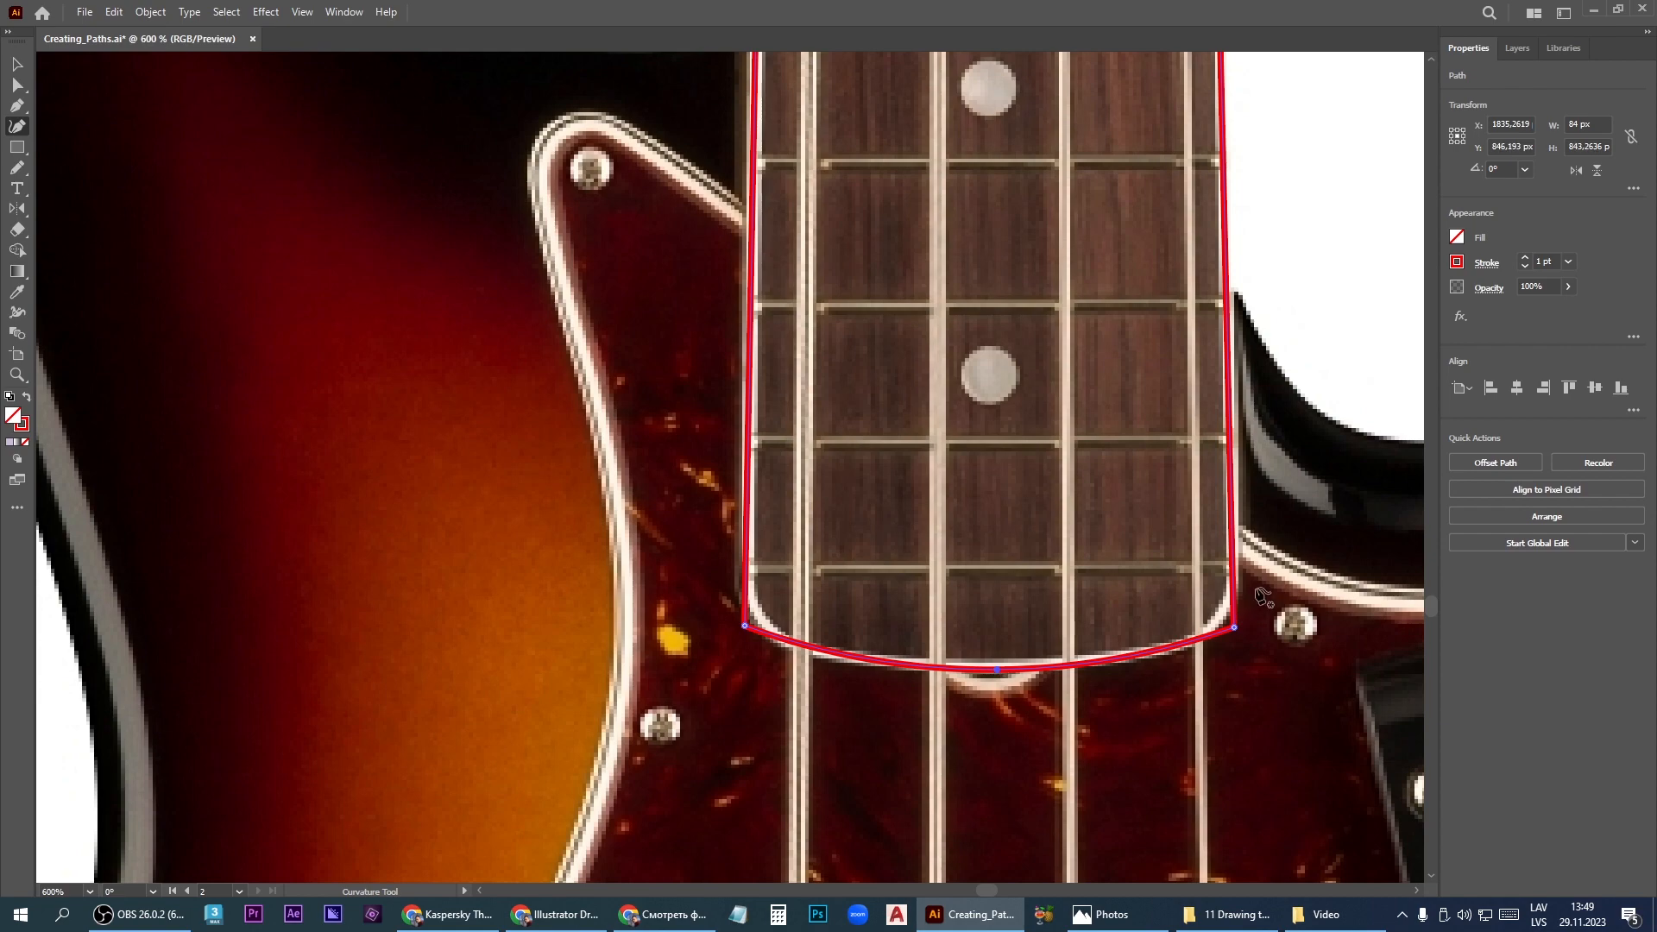
Move the neck outline off the photo onto the artboard between the headstock and body outlines, at about X 1073 px
scroll(921, 673, down, 5)
scroll(928, 677, down, 2)
key(v)
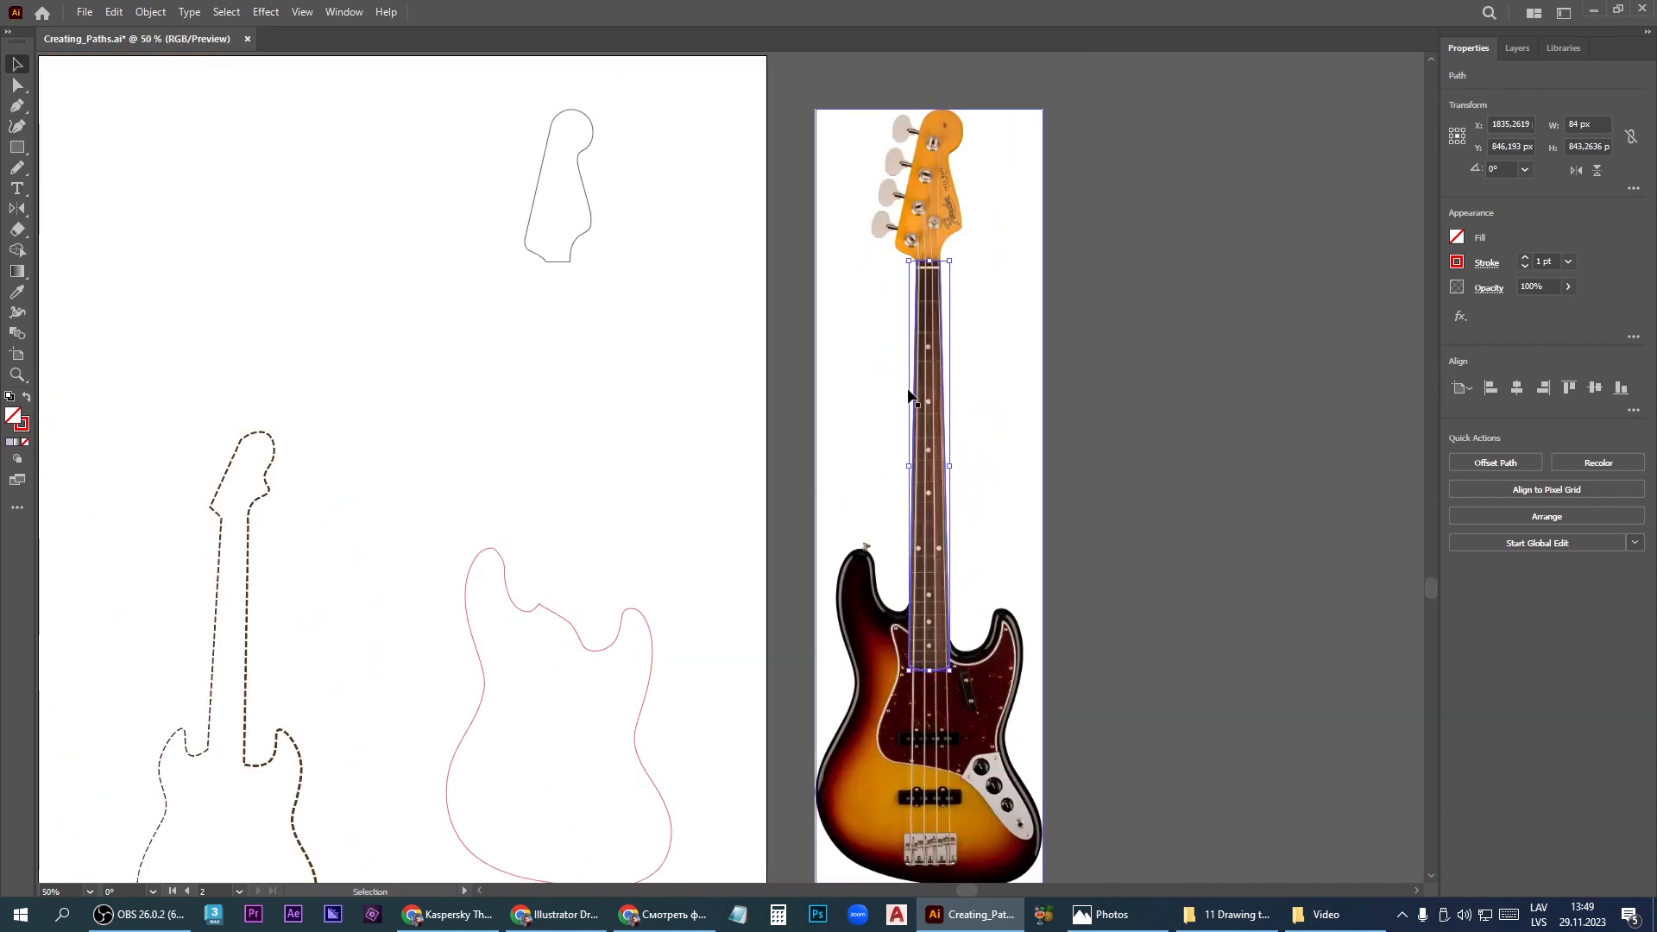
drag(914, 392, 544, 377)
Align the neck outline's two top corner anchors with the bottom edge of the headstock outline
scroll(561, 285, up, 8)
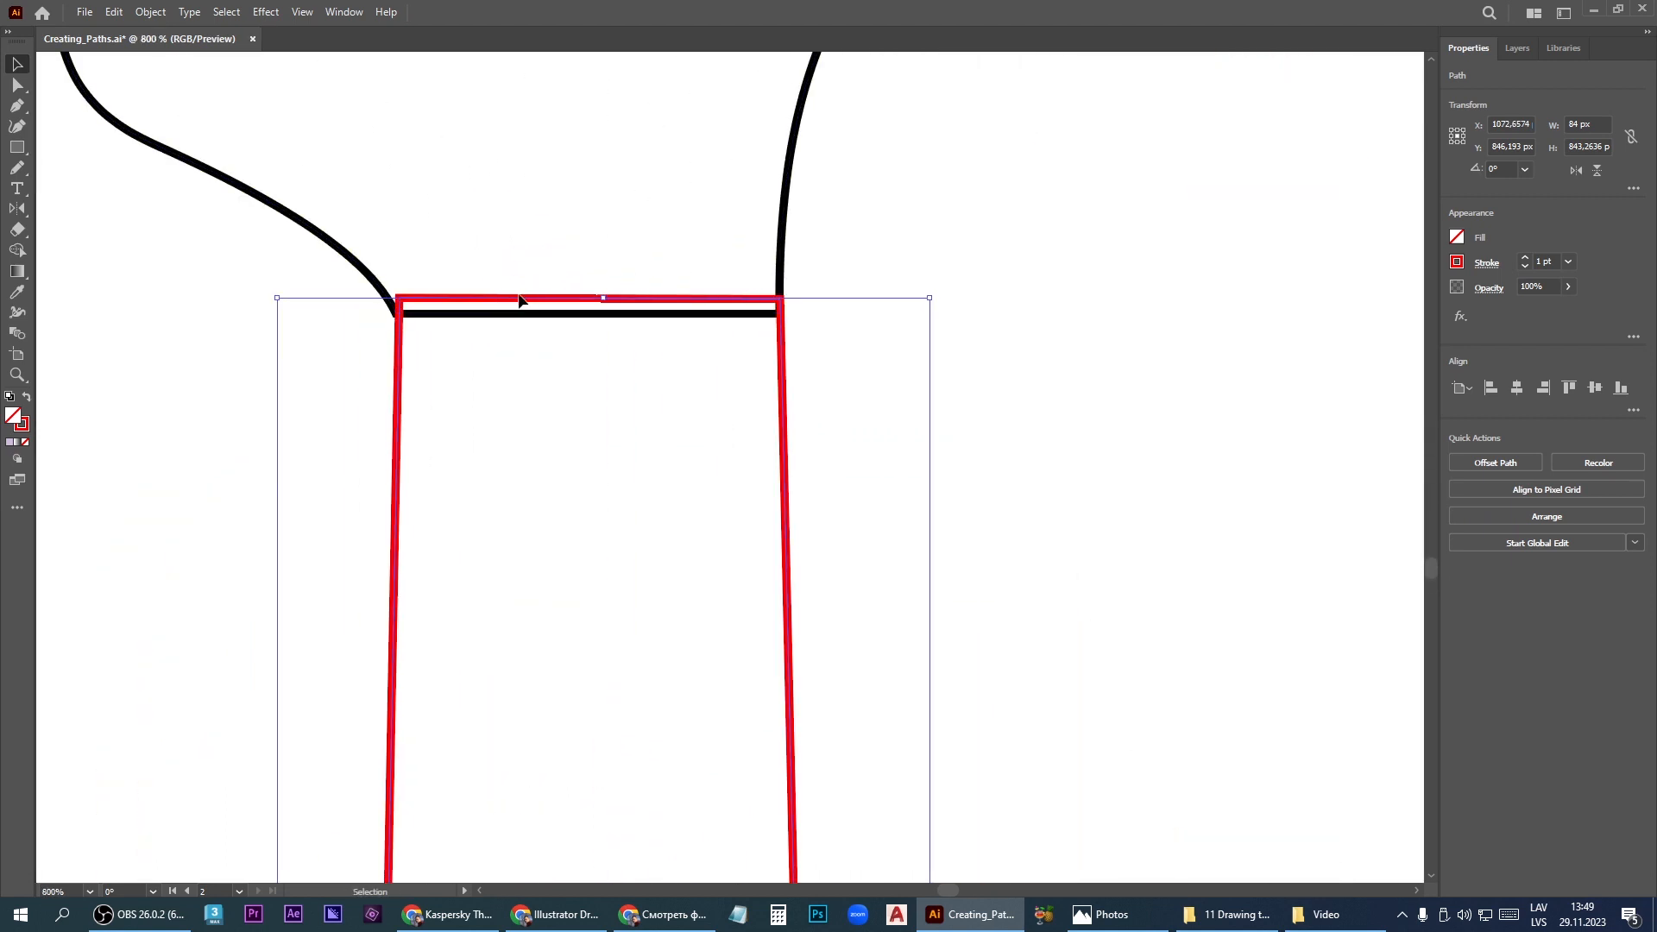
key(a)
drag(397, 298, 397, 312)
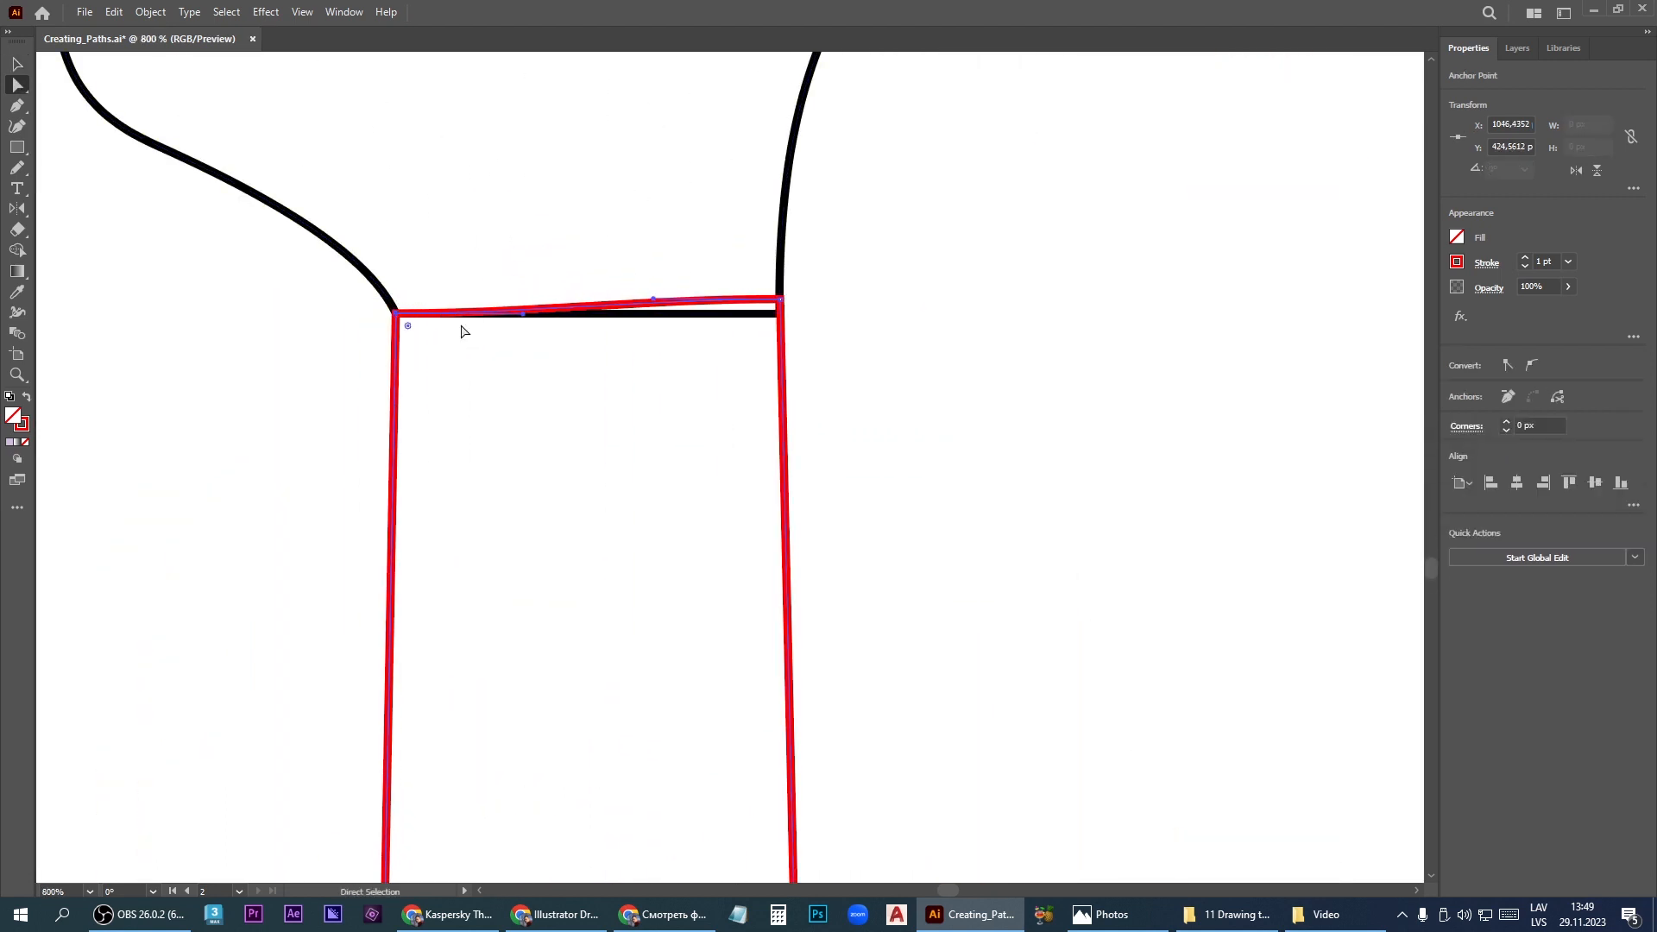
drag(780, 300, 781, 302)
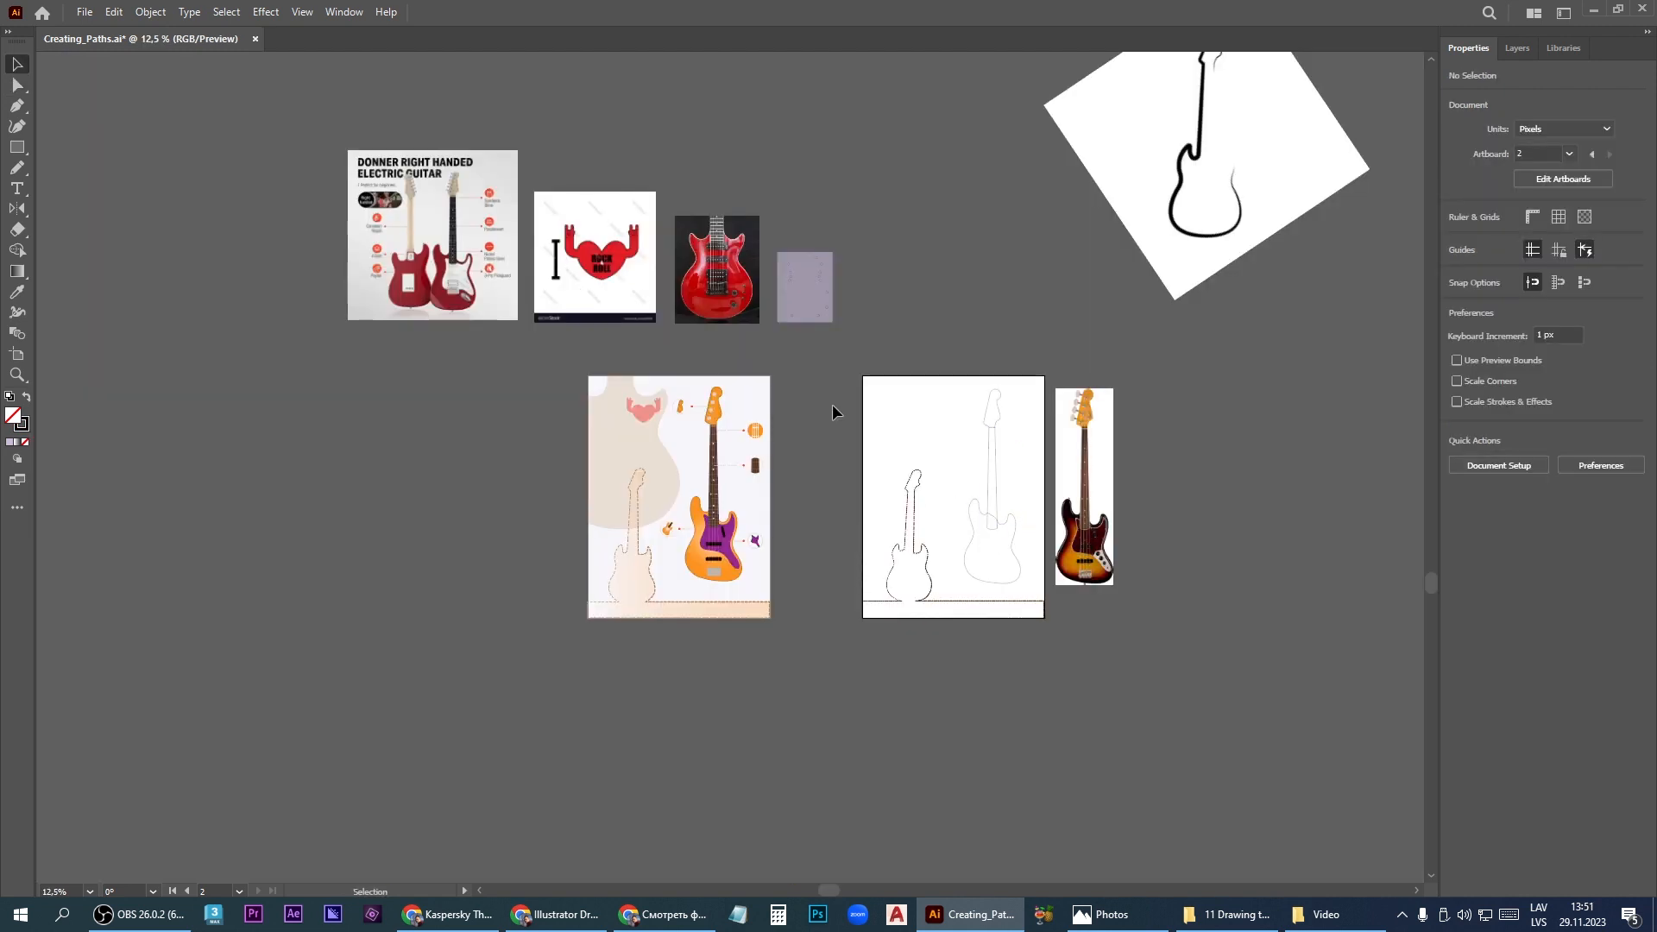
Fill the neck shape with a brown sampled from the photo's fretboard using the Eyedropper
click(997, 488)
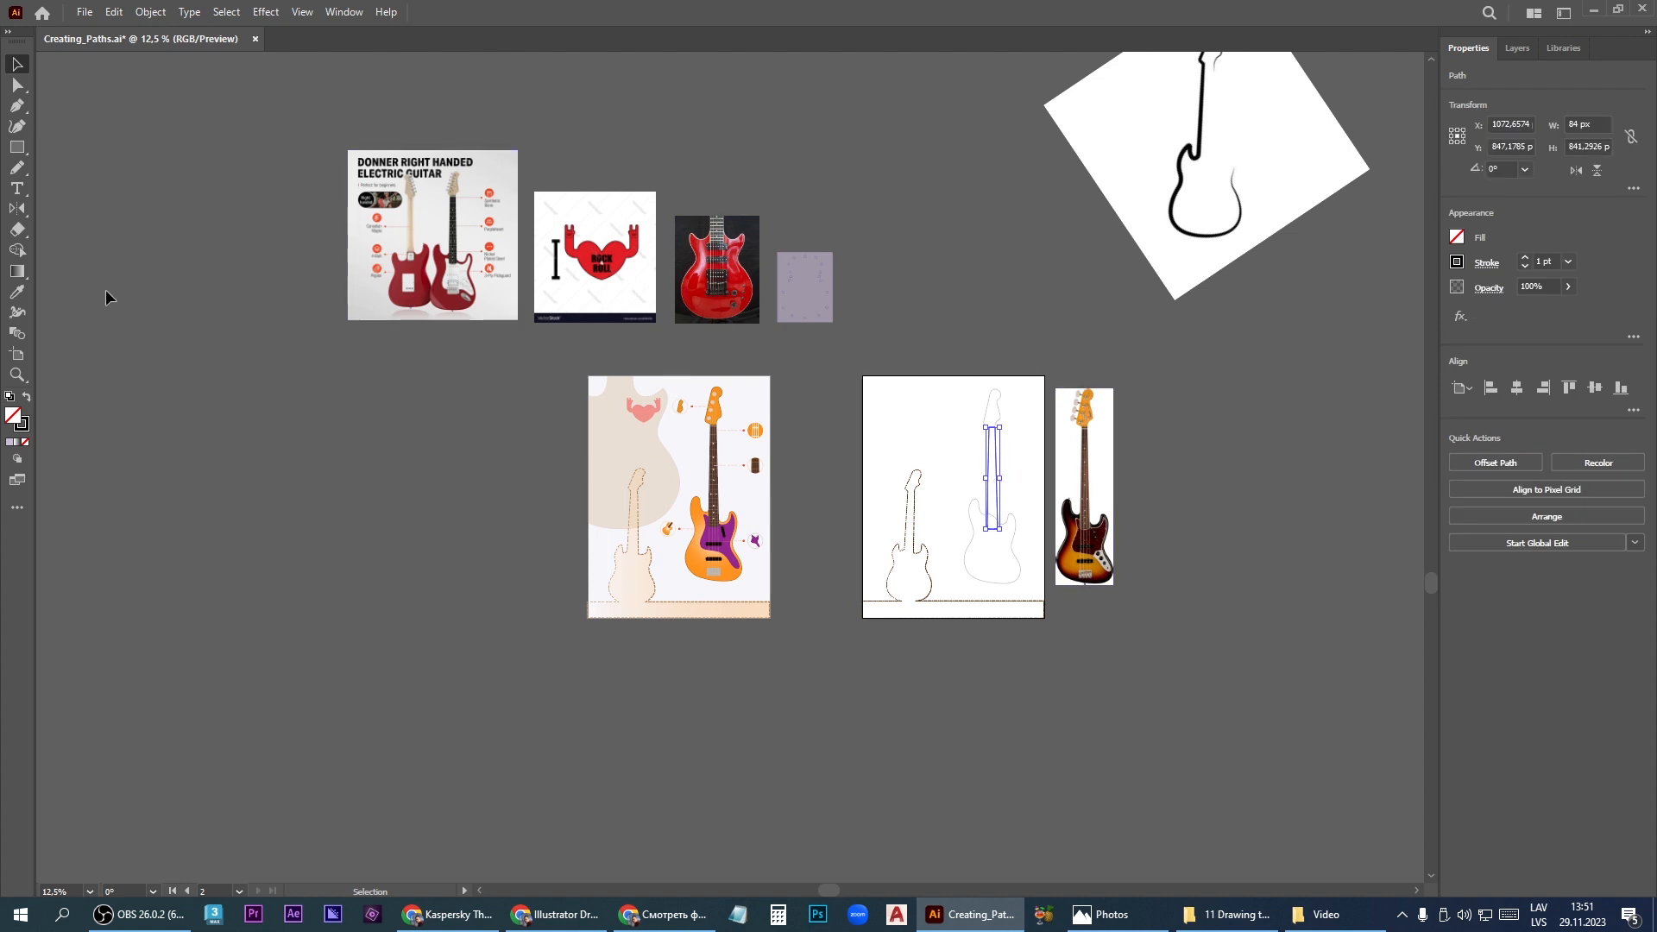
click(21, 296)
scroll(1091, 483, up, 2)
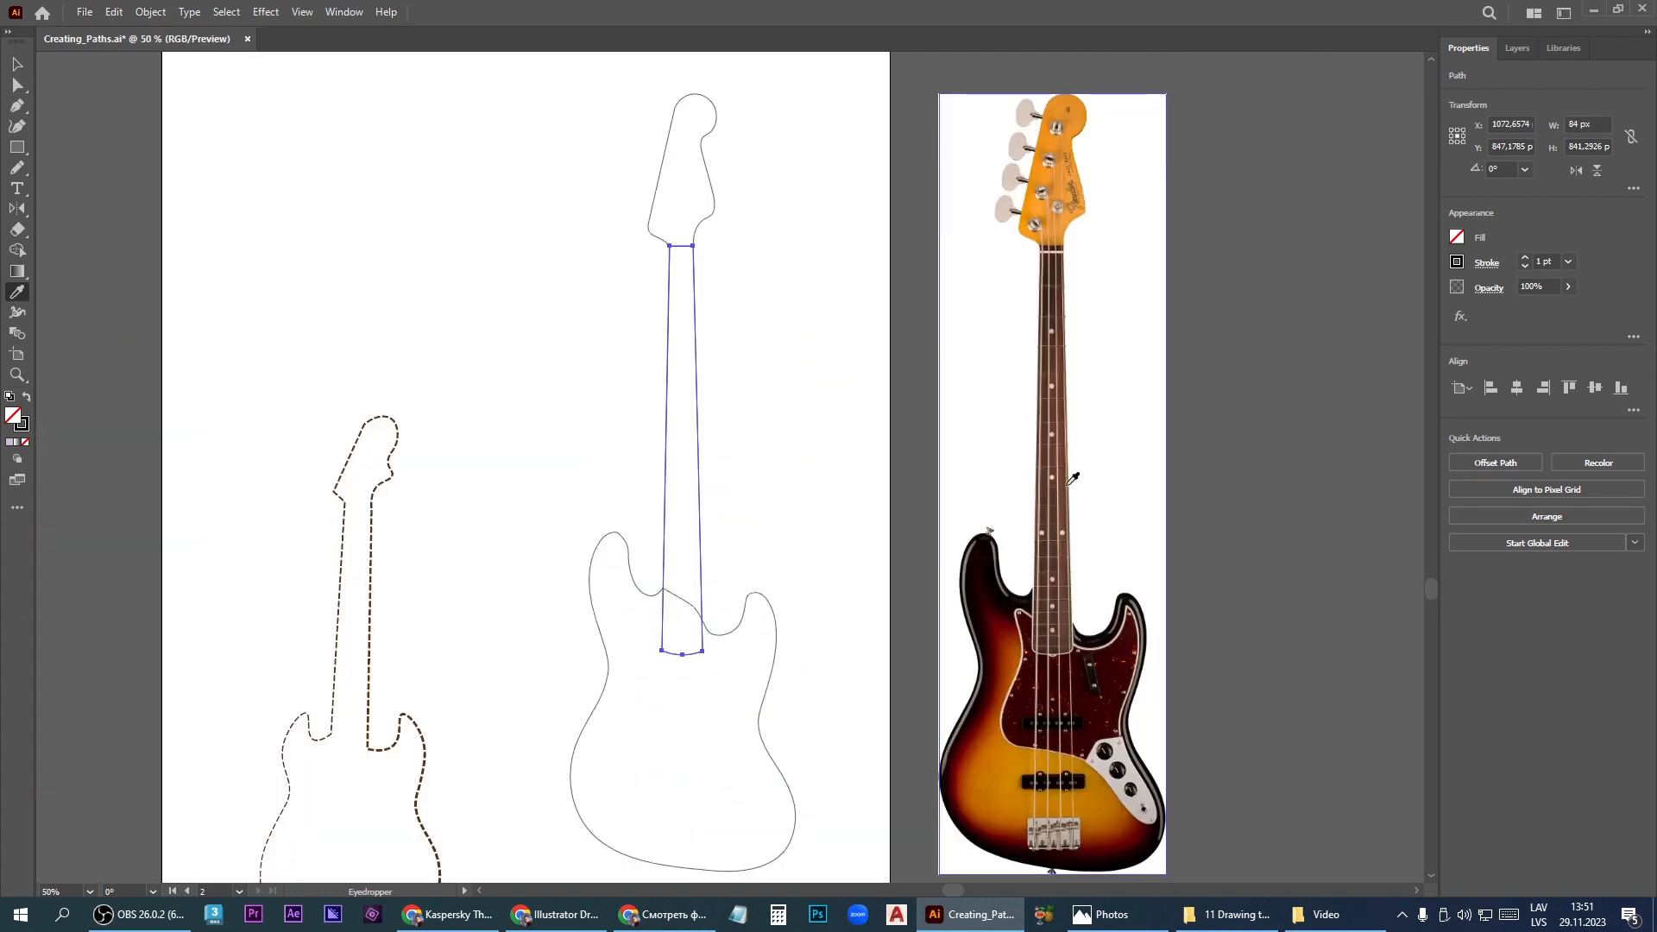
scroll(1073, 477, up, 2)
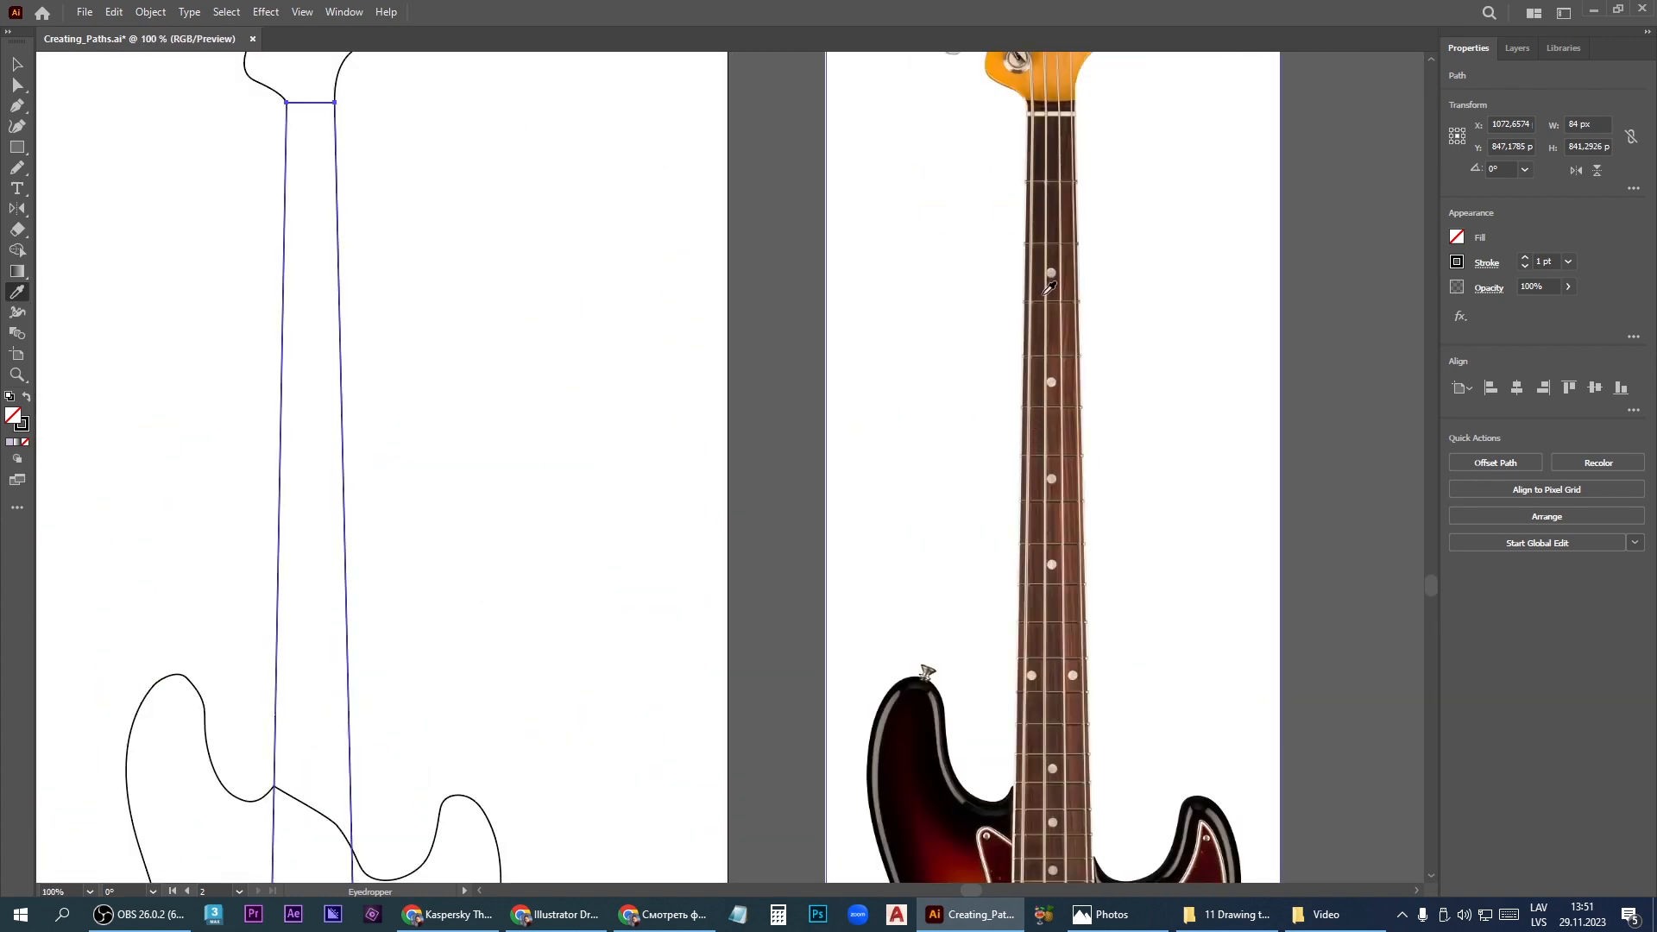
click(1046, 299)
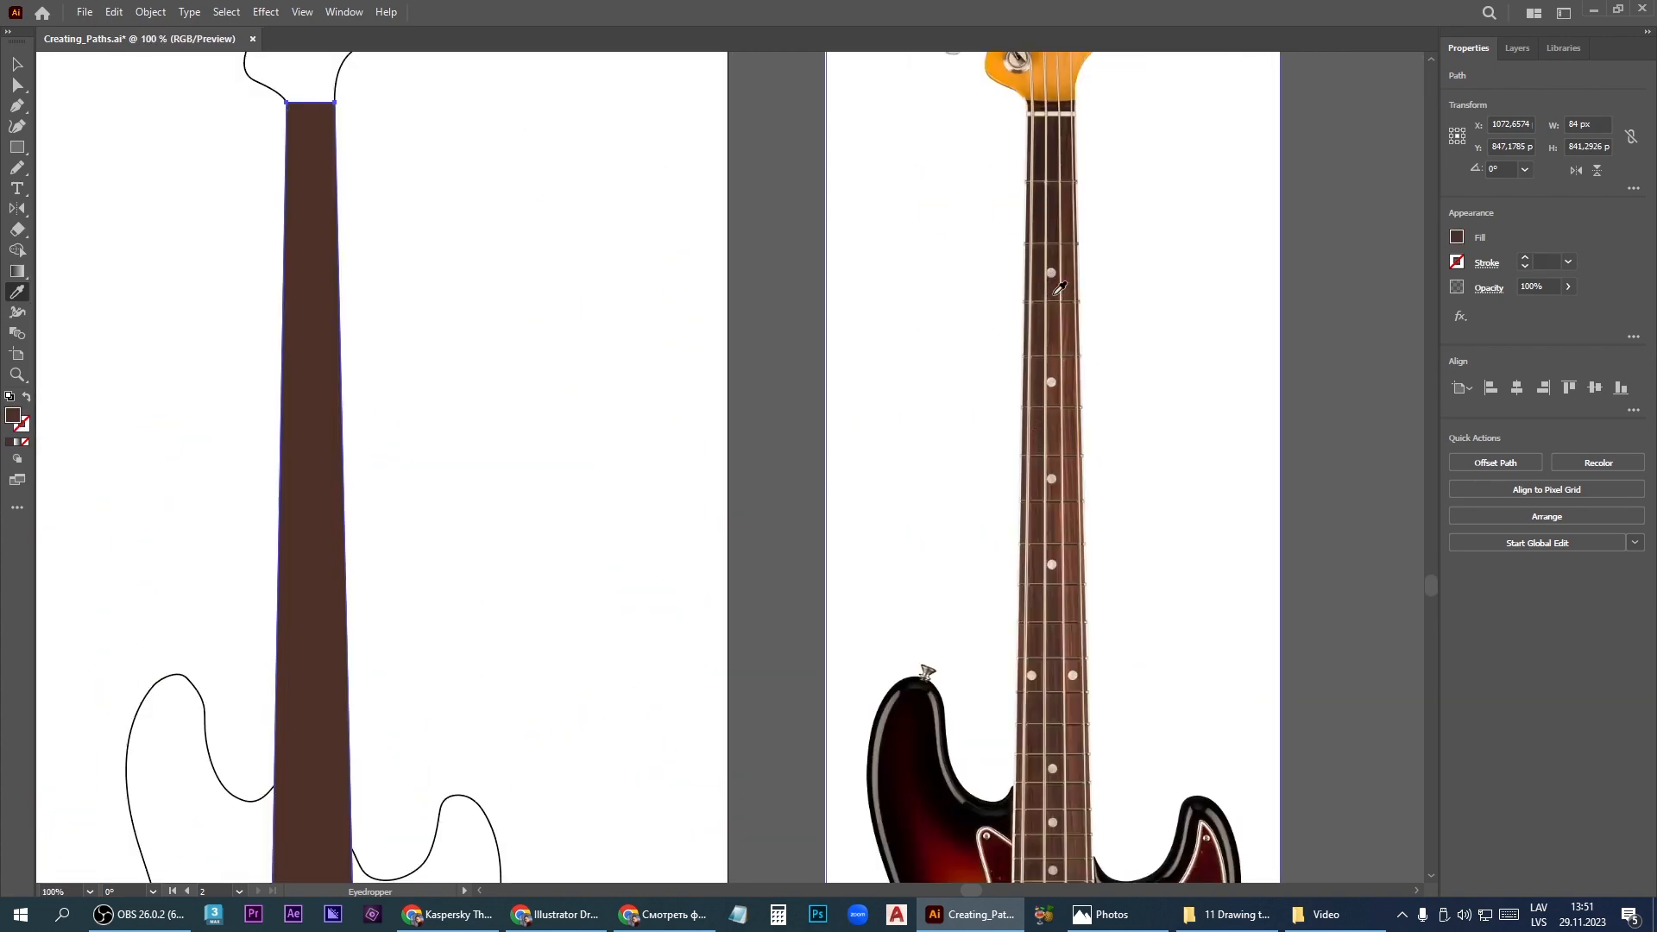
scroll(387, 235, down, 2)
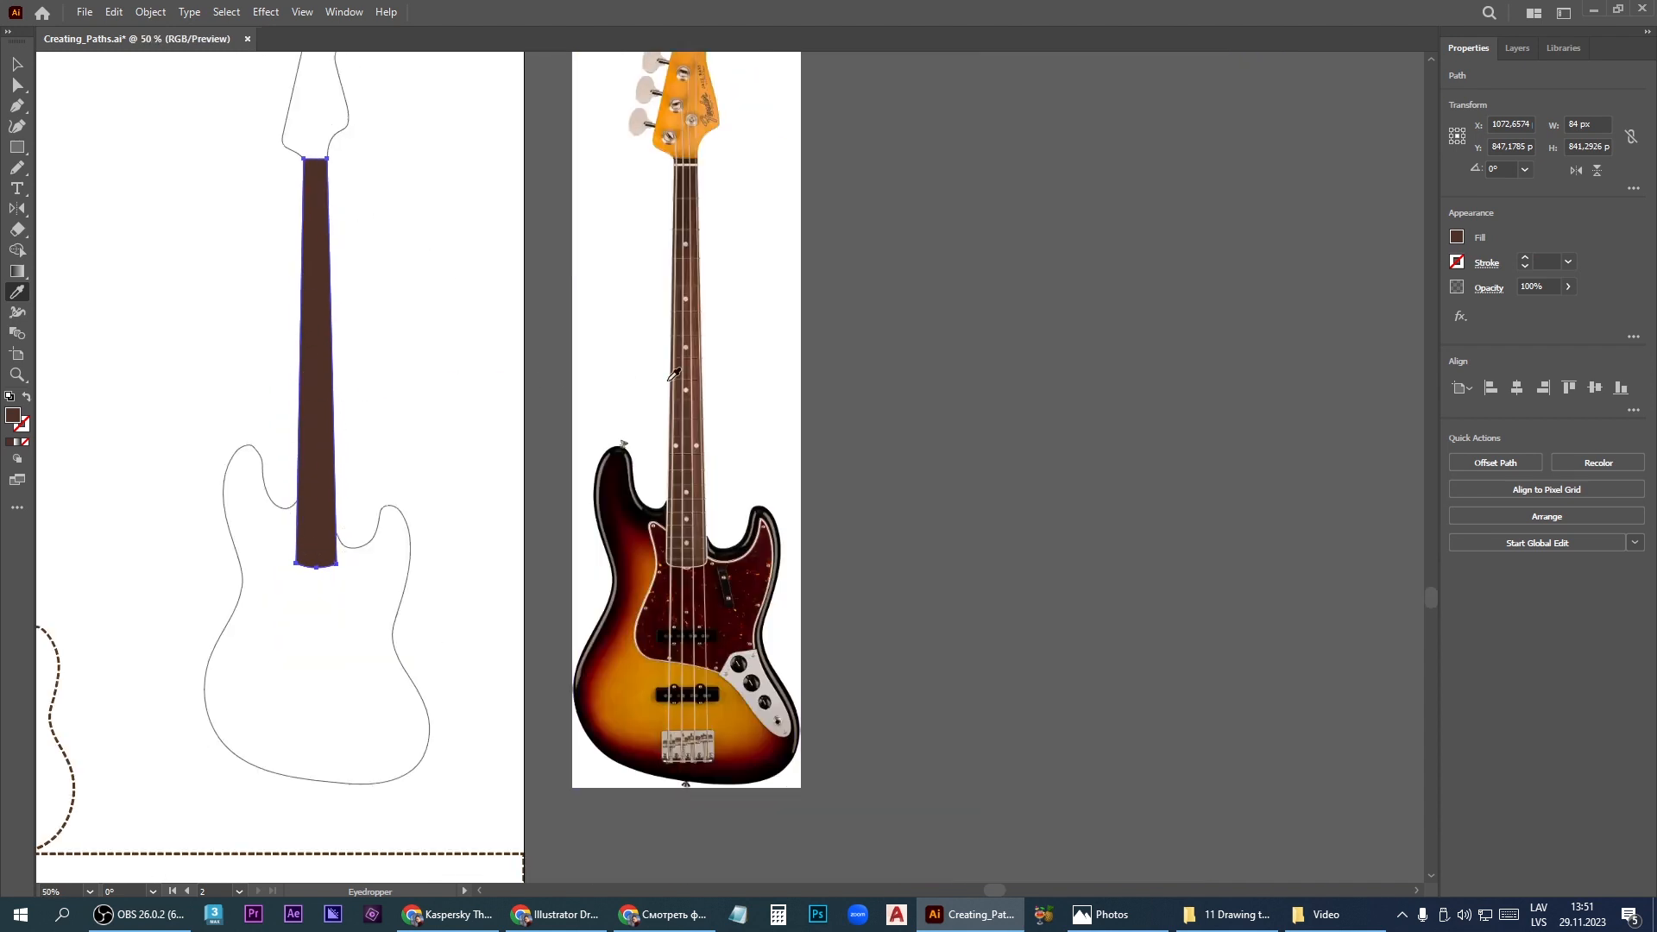
Fill the headstock shape with the orange sampled from the photo's headstock using the Eyedropper
scroll(707, 371, down, 1)
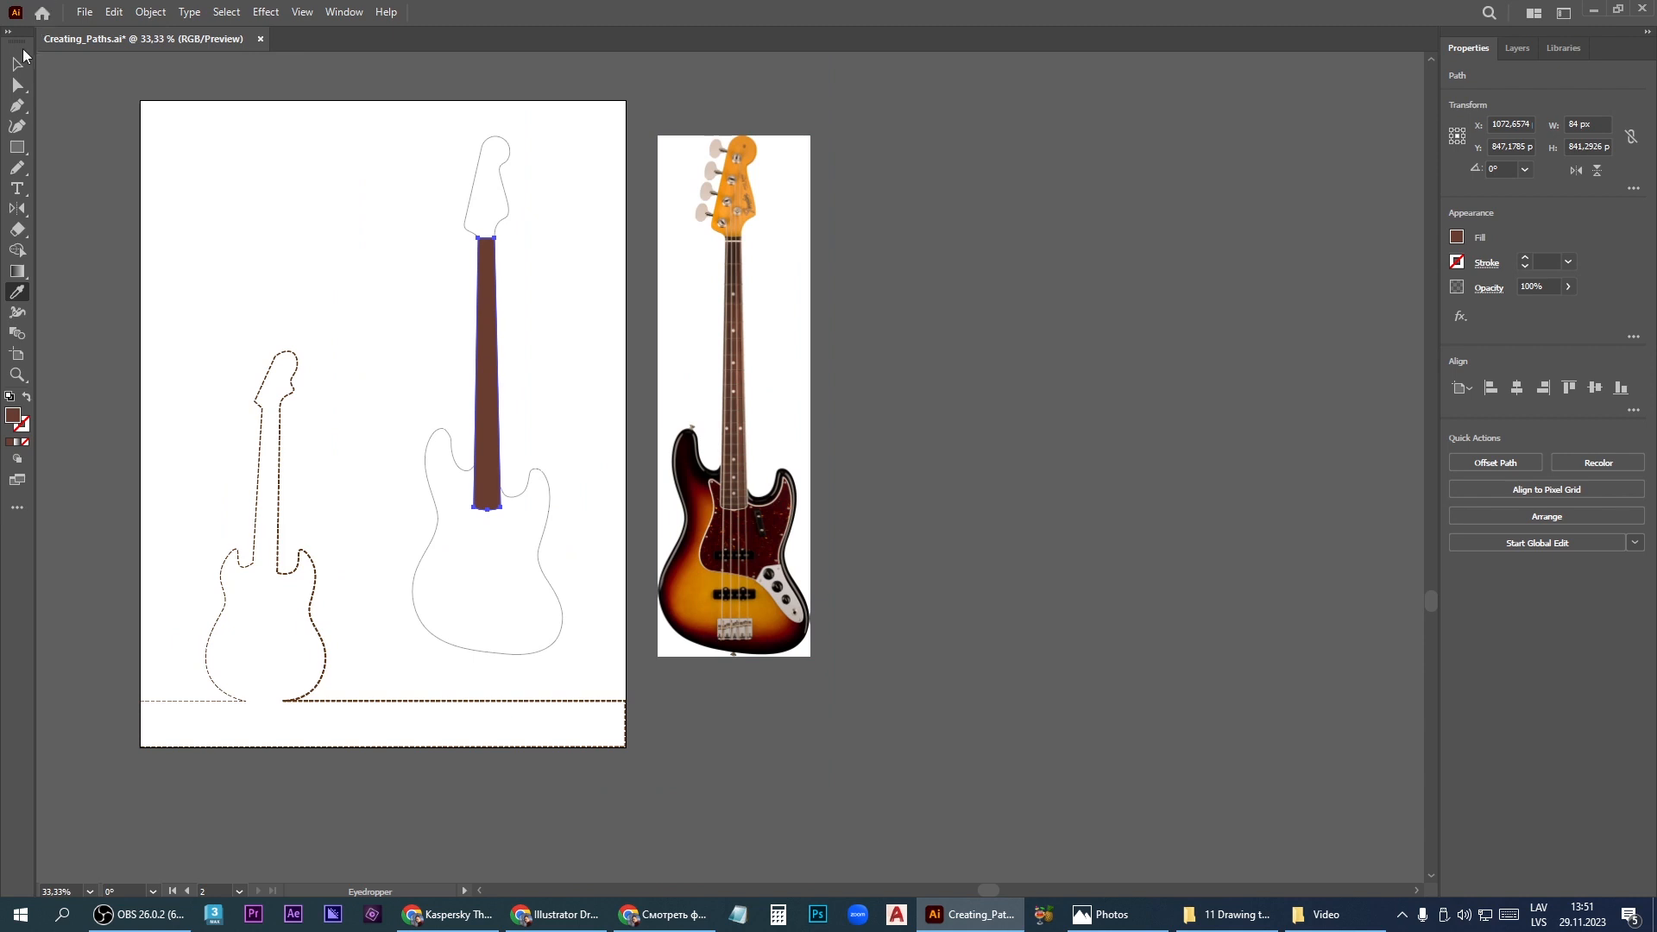
click(19, 61)
click(509, 191)
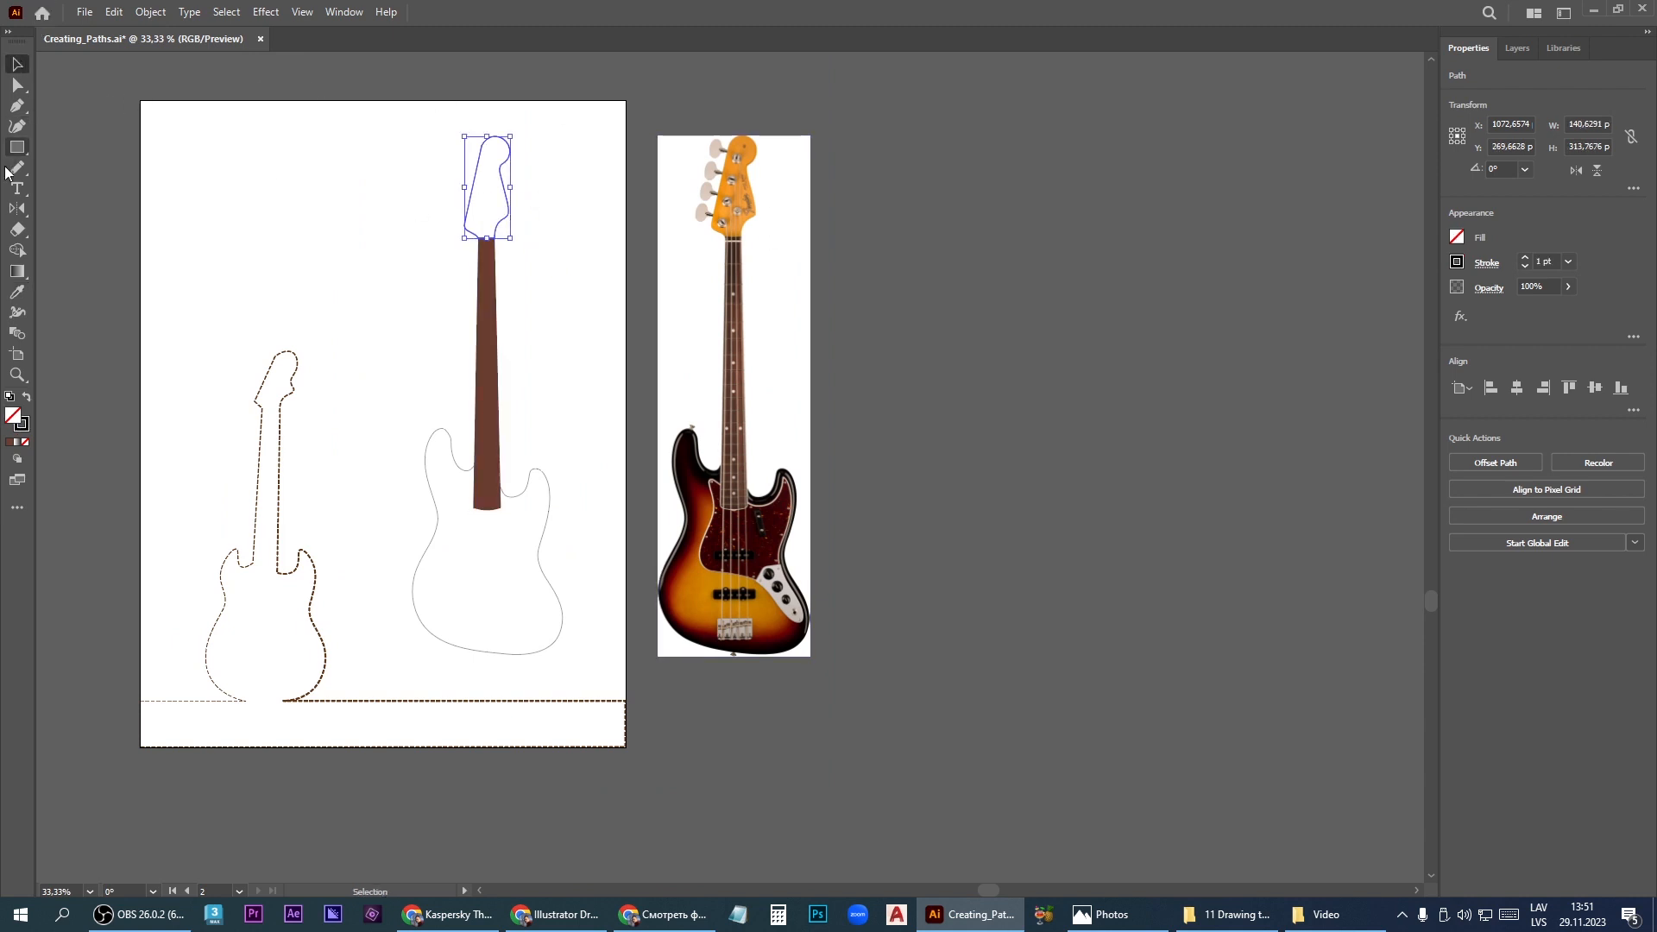
click(18, 292)
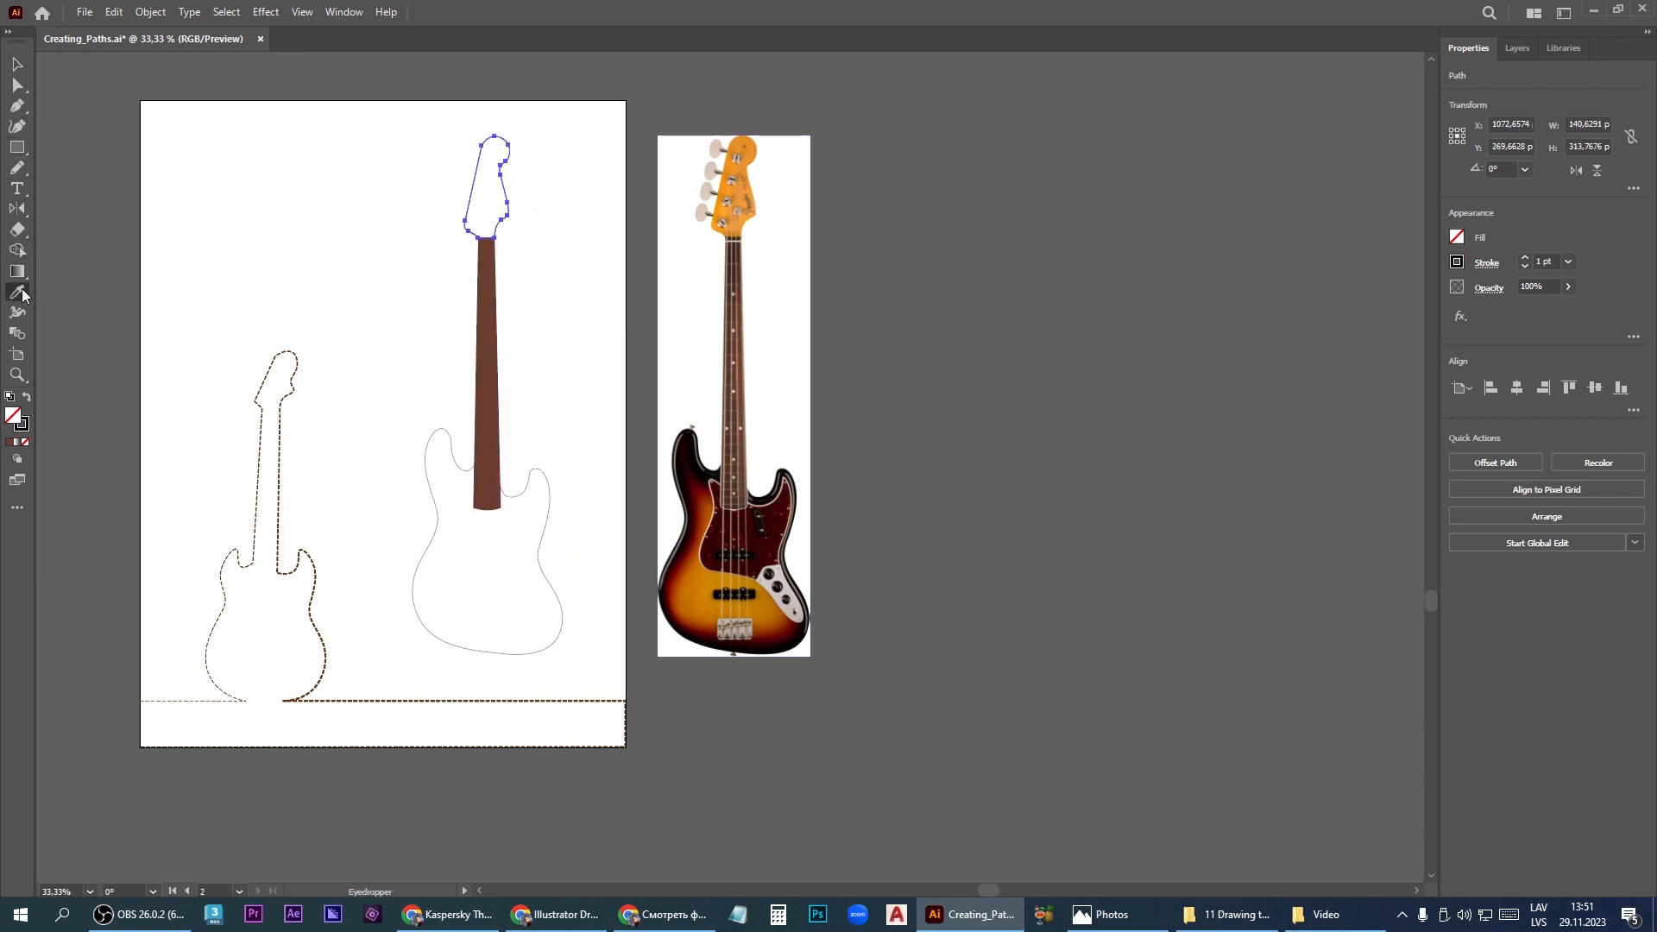
scroll(735, 161, up, 3)
click(736, 161)
scroll(735, 161, down, 3)
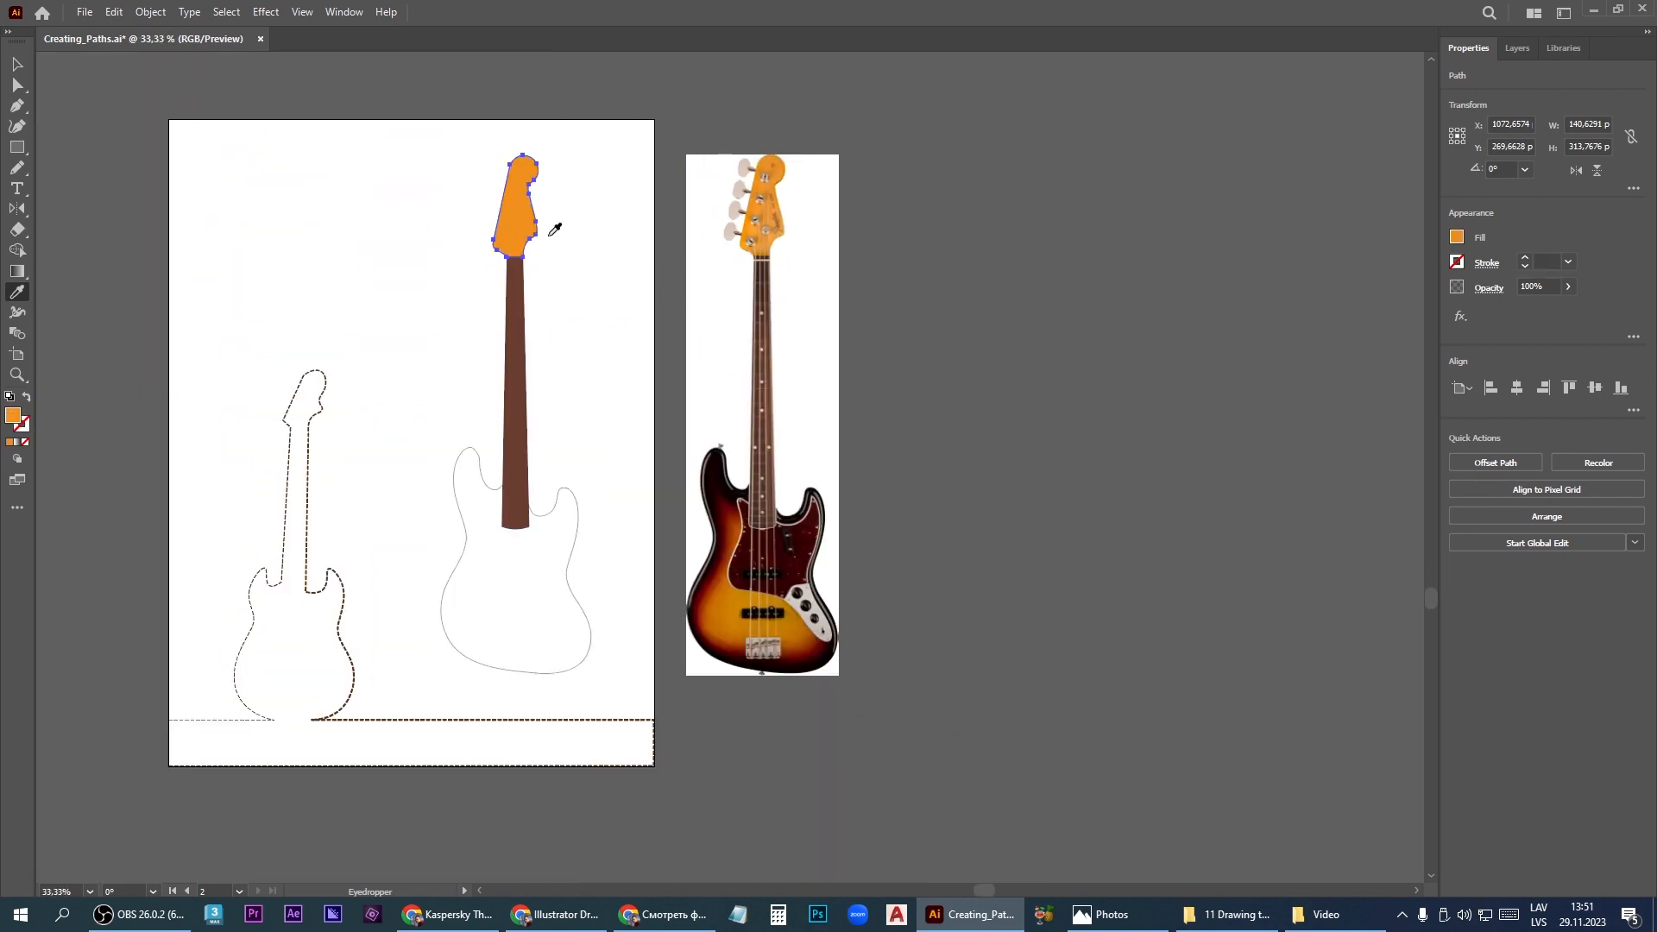
Select the body shape and set the outer color stop of its radial gradient to the orange swatch
key(v)
click(540, 515)
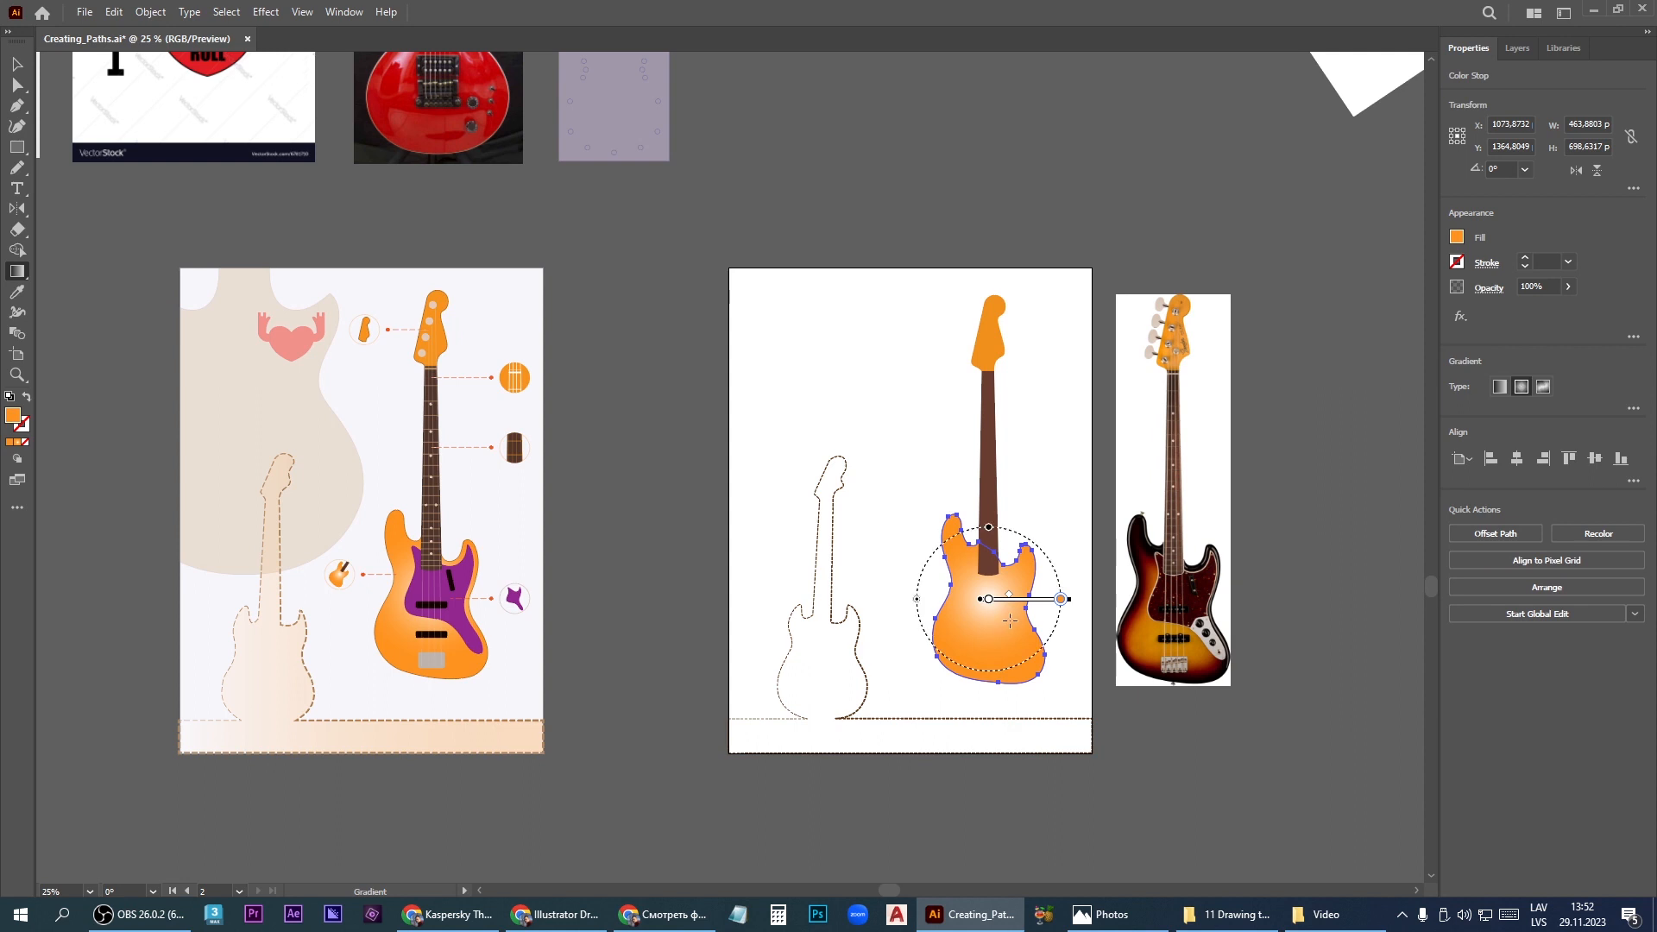
double_click(1061, 599)
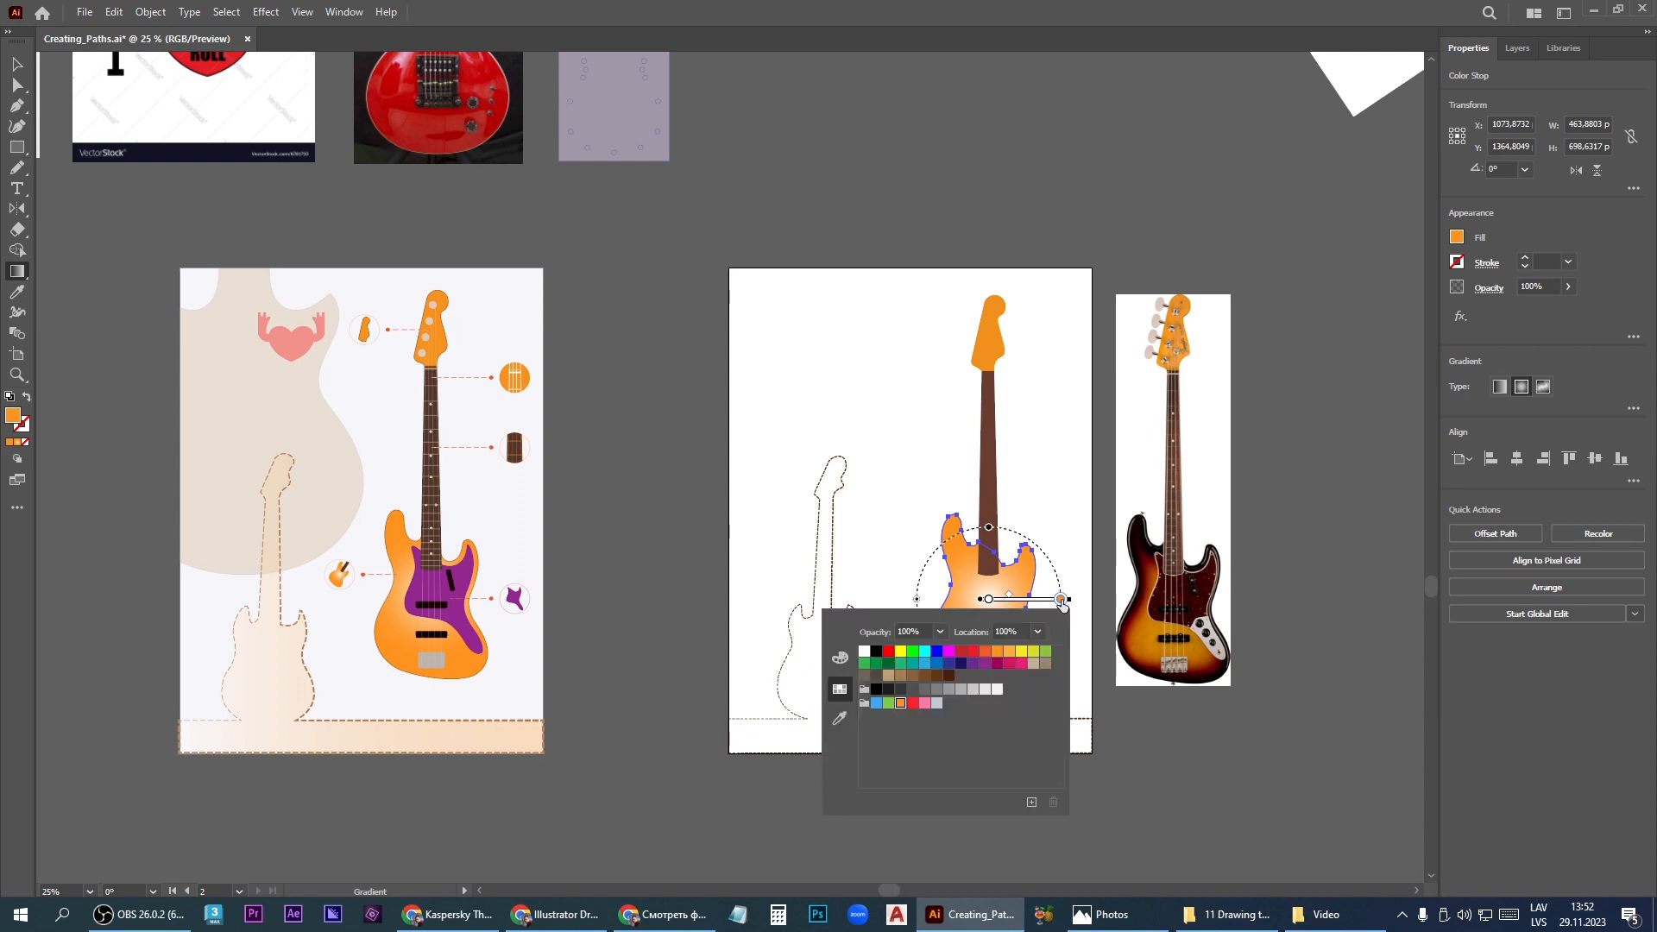
click(987, 649)
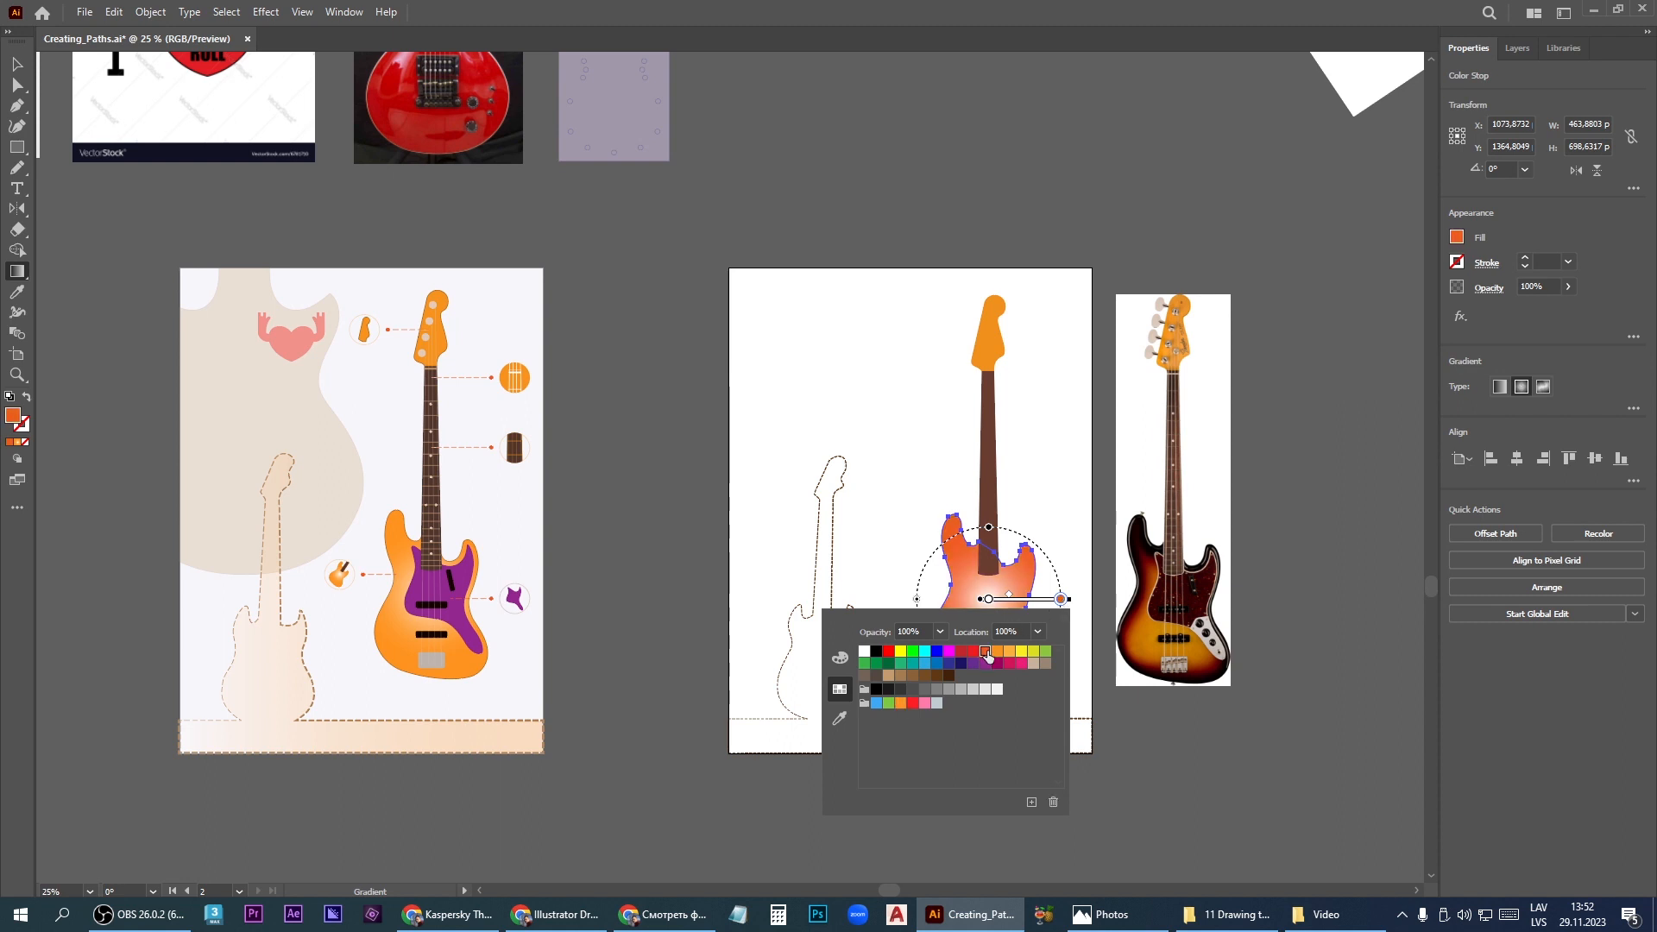
click(999, 652)
key(Escape)
Shift the body gradient's midpoint outward, narrow the radial gradient to an ellipse and rotate it to follow the body's tilt
drag(1002, 599, 1014, 600)
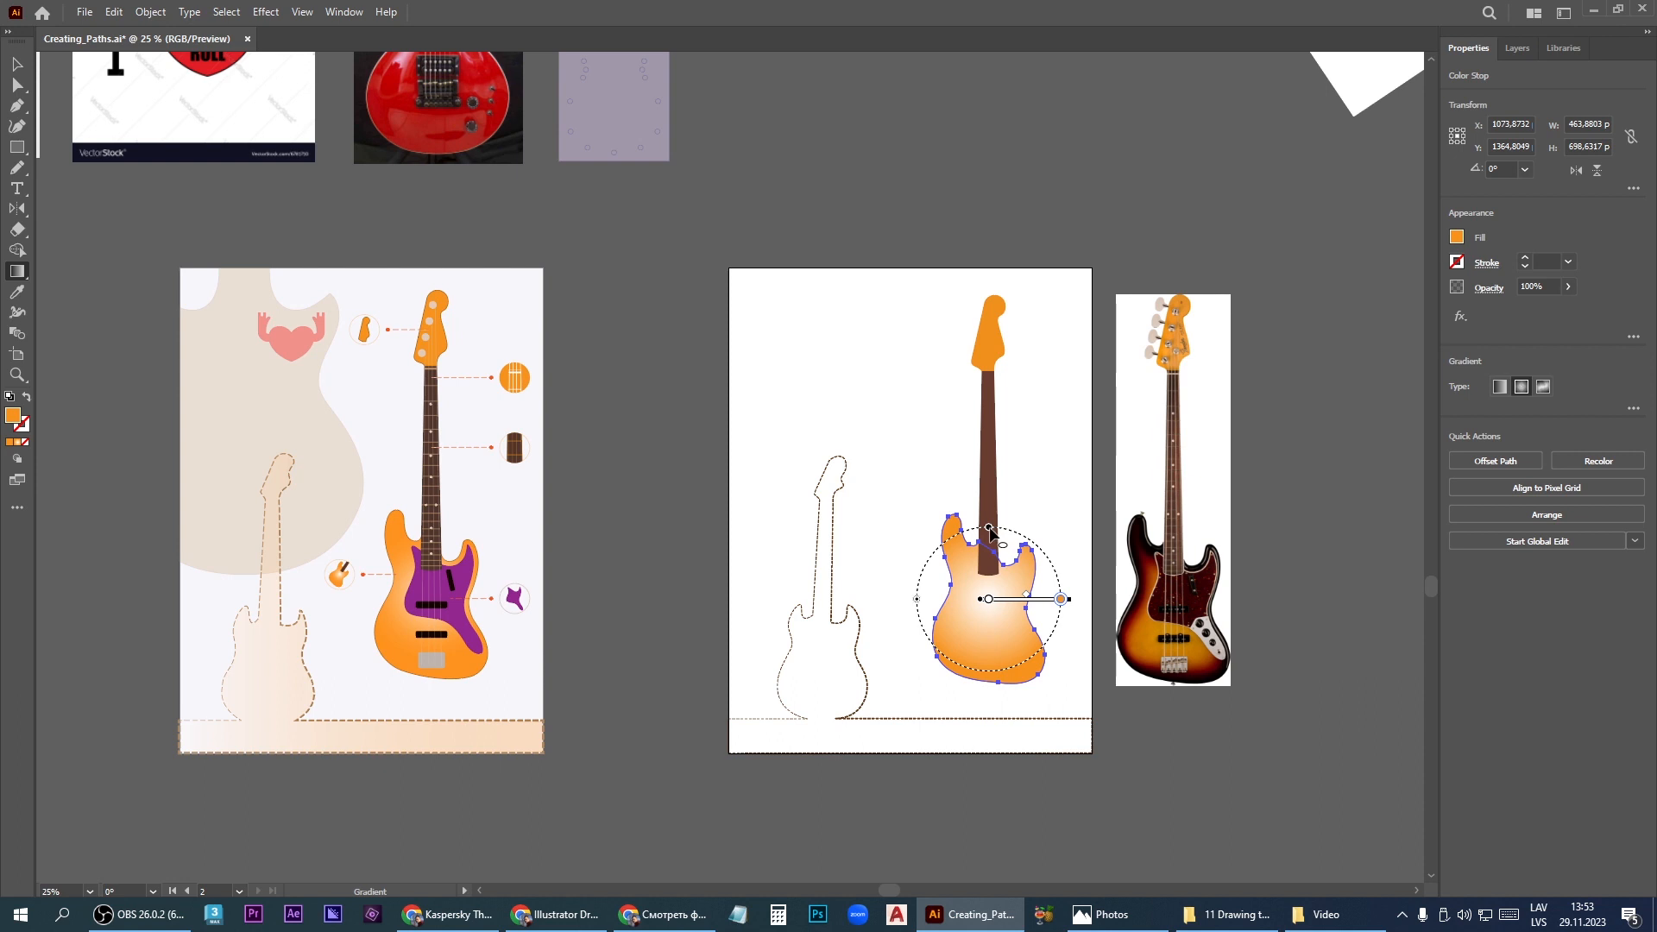
drag(989, 529, 969, 514)
drag(916, 604, 952, 598)
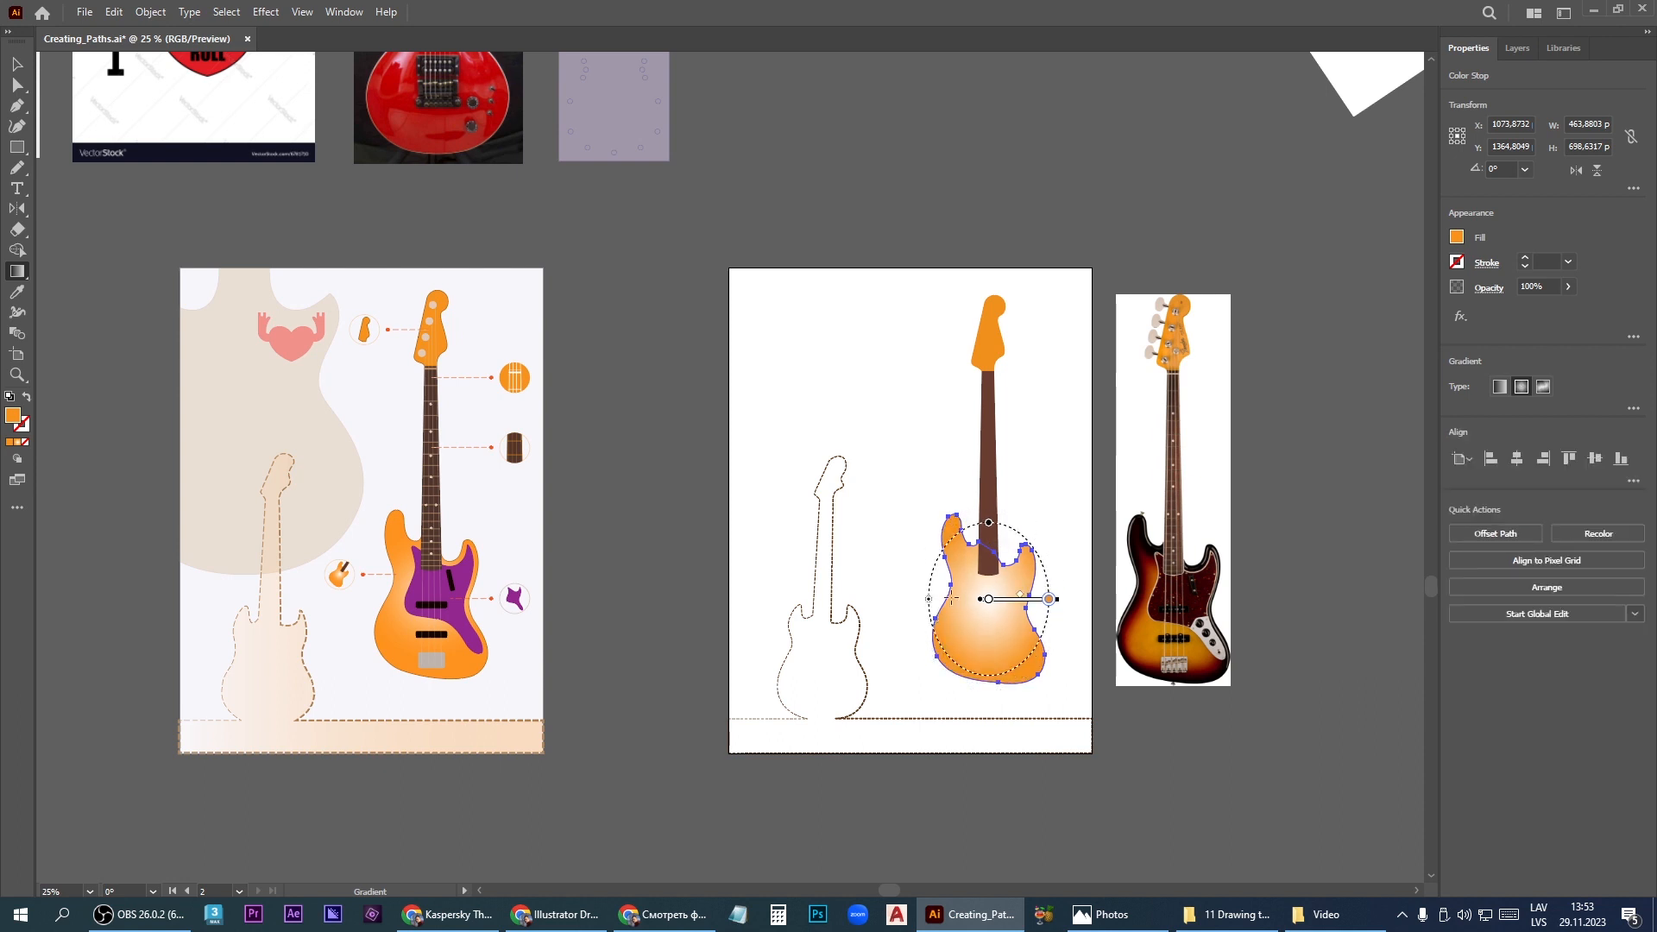
mouse_move(989, 523)
mouse_down()
mouse_move(998, 512)
mouse_move(965, 522)
mouse_up()
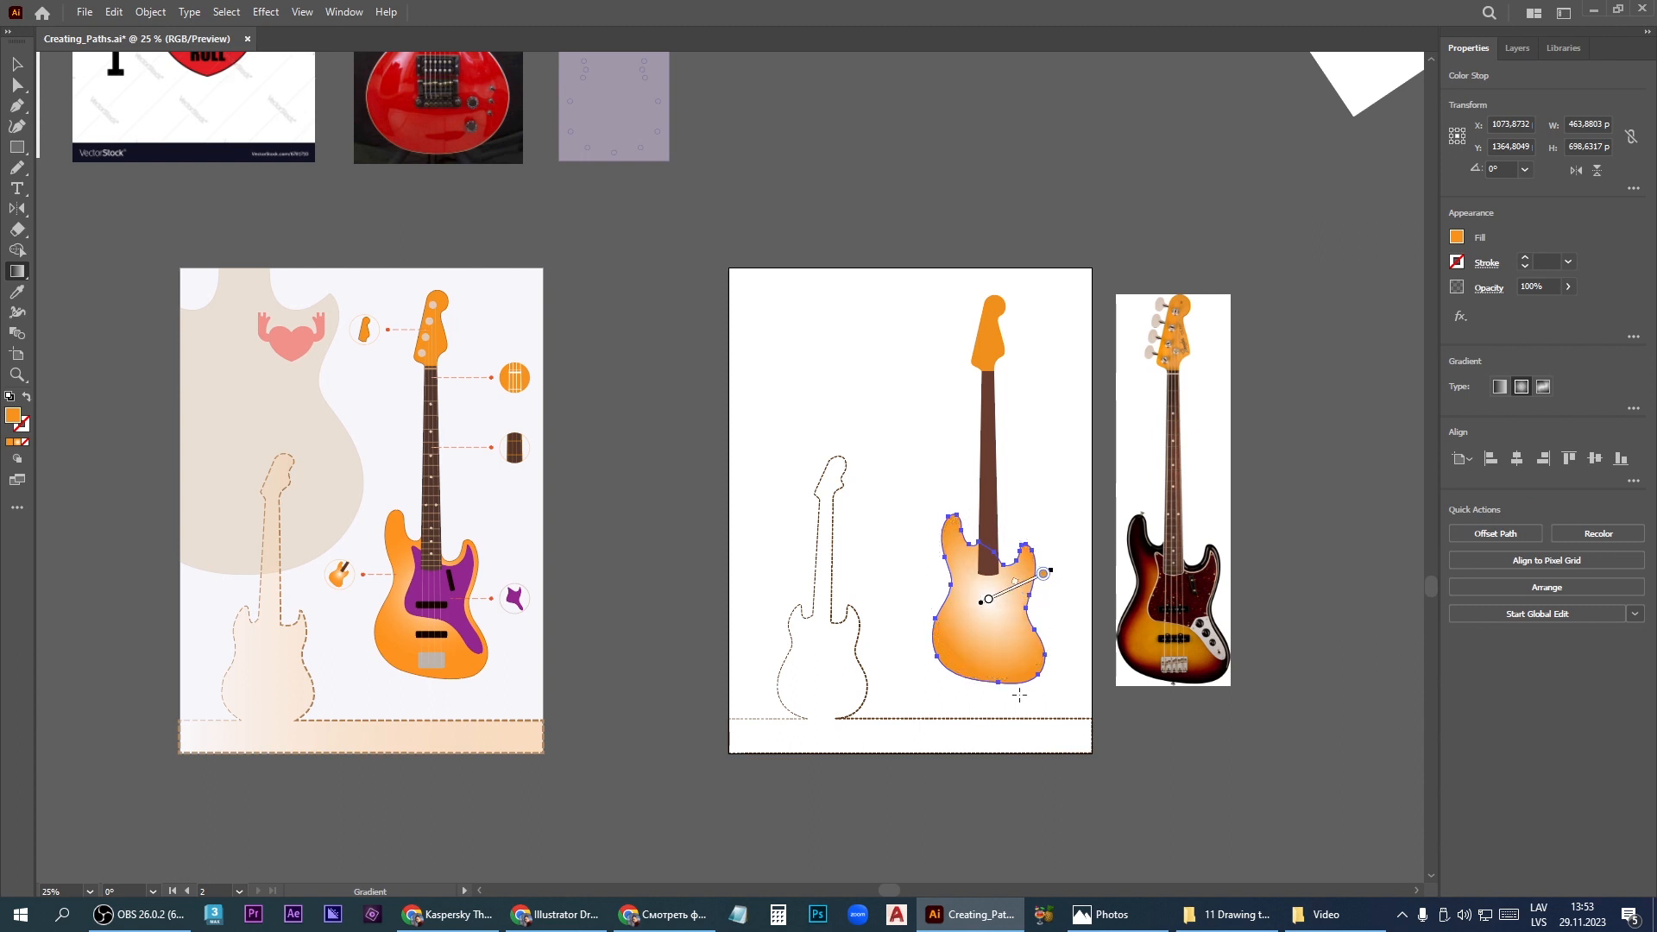
drag(955, 526, 948, 520)
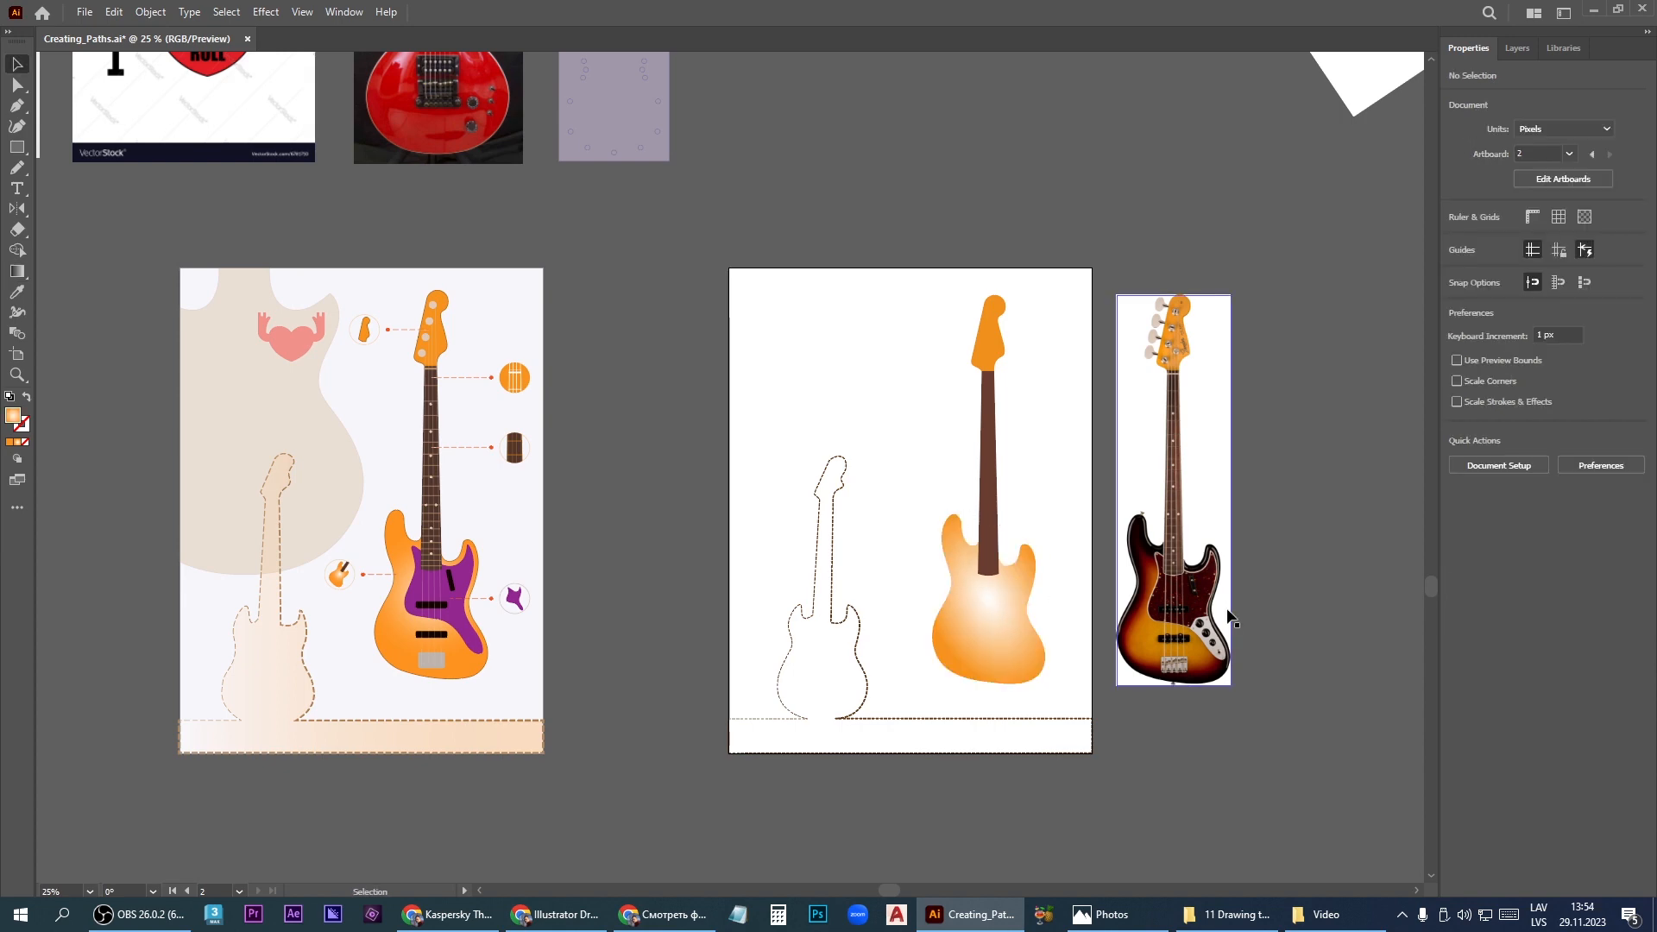
scroll(1217, 632, up, 4)
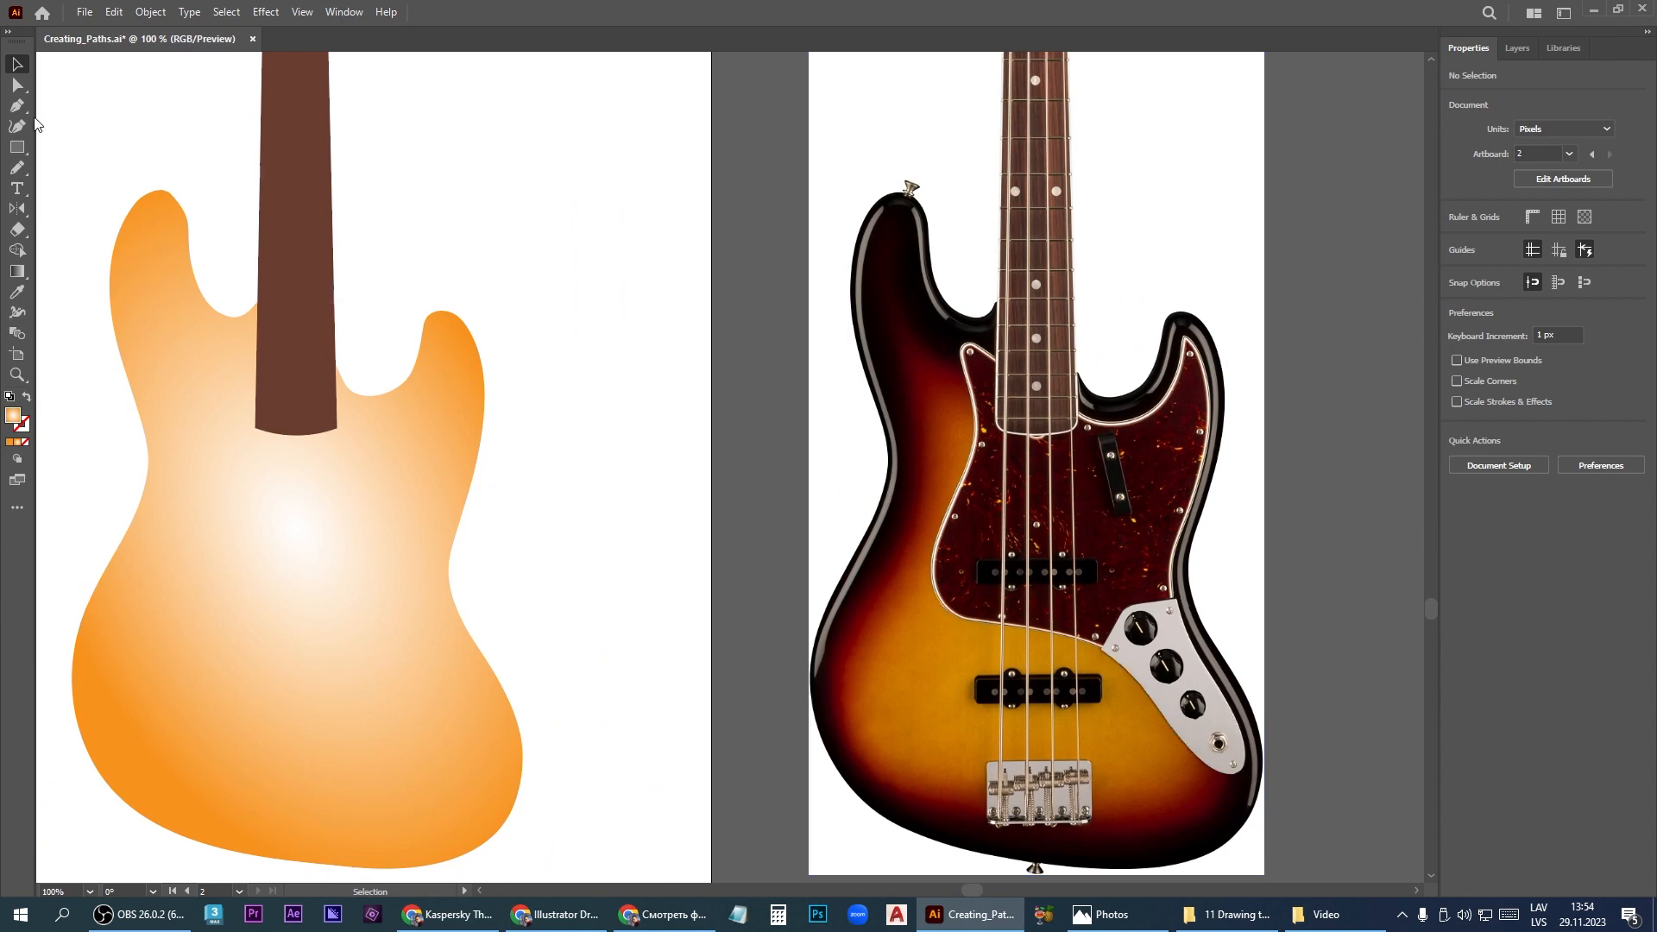
Trace the pickguard and control plate on the bass photo as one closed freehand outline with the Pencil tool
click(17, 169)
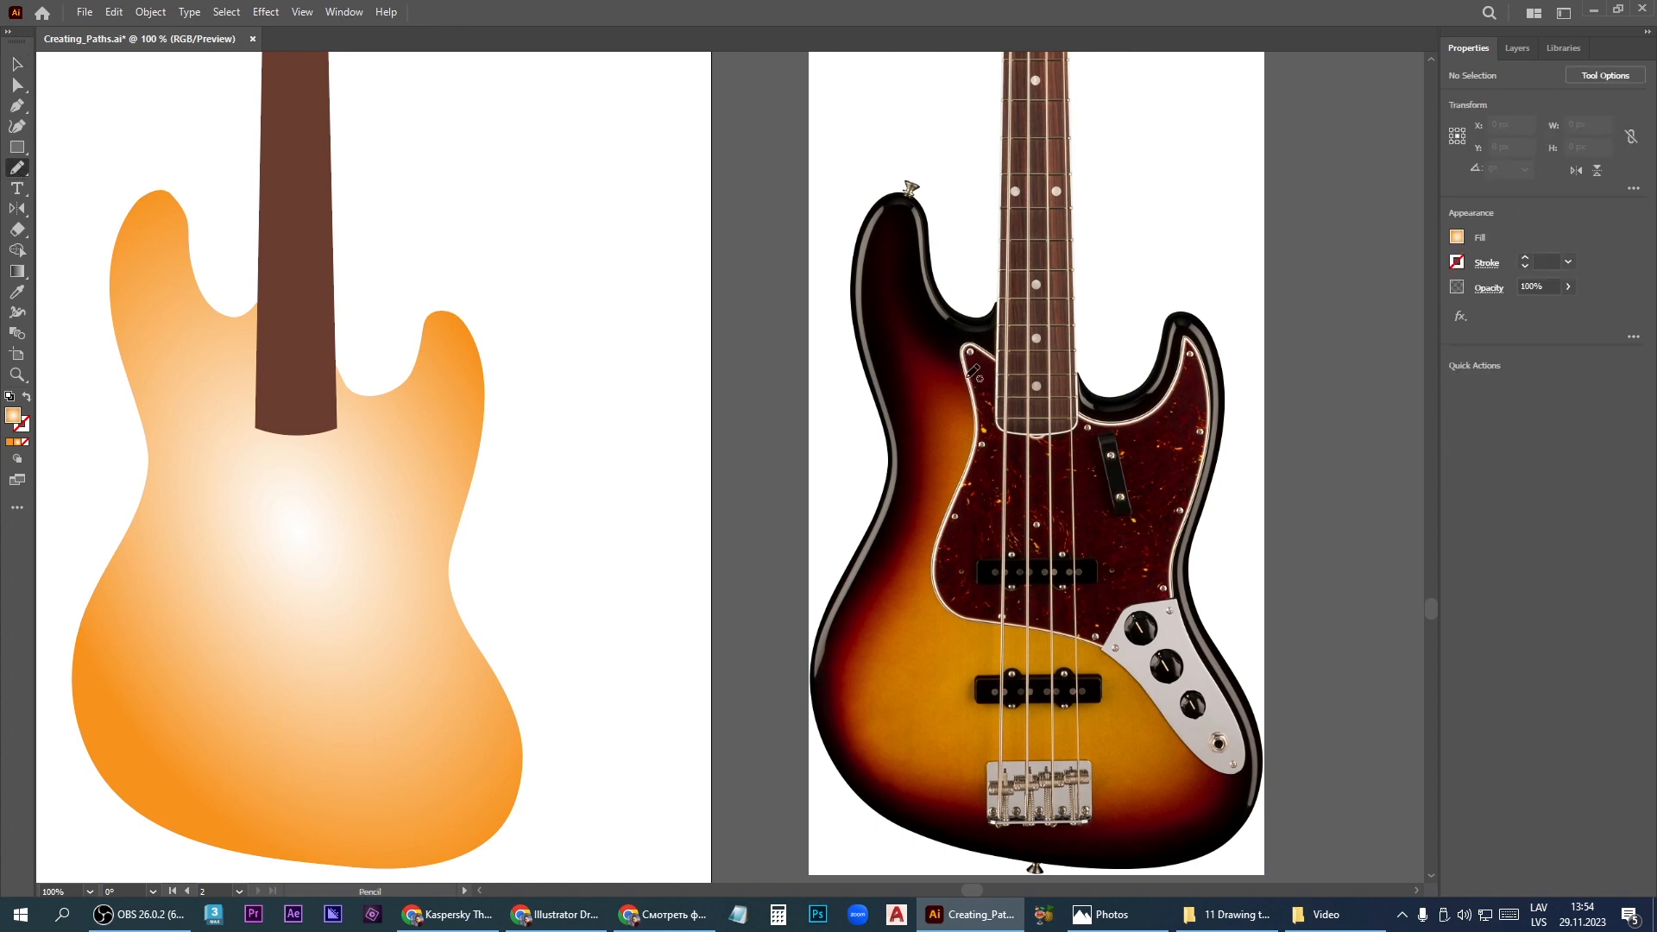
mouse_move(965, 349)
mouse_down()
mouse_move(1099, 423)
mouse_move(1151, 413)
mouse_move(1185, 338)
mouse_move(1206, 358)
mouse_move(1215, 411)
mouse_move(1172, 589)
mouse_move(1244, 744)
mouse_move(1239, 772)
mouse_move(1200, 757)
mouse_up()
mouse_move(1156, 694)
mouse_down()
mouse_move(1095, 640)
mouse_move(945, 596)
mouse_move(936, 557)
mouse_move(977, 426)
mouse_move(967, 369)
mouse_up()
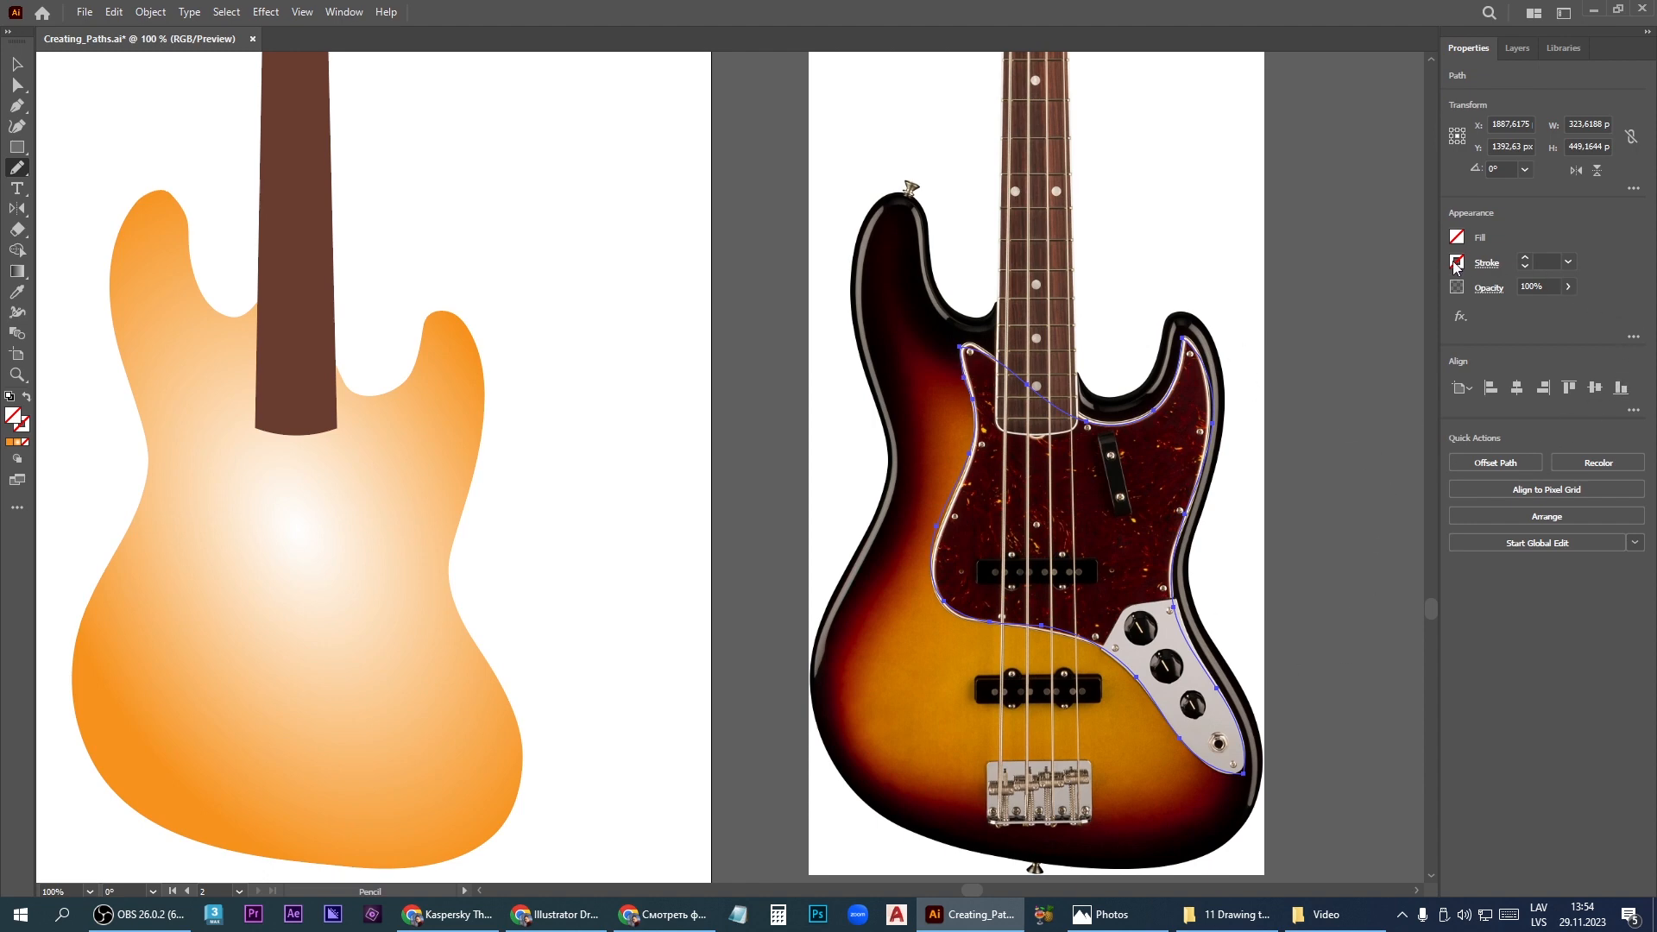
Give the traced pickguard outline a red 2 pt stroke
click(1526, 256)
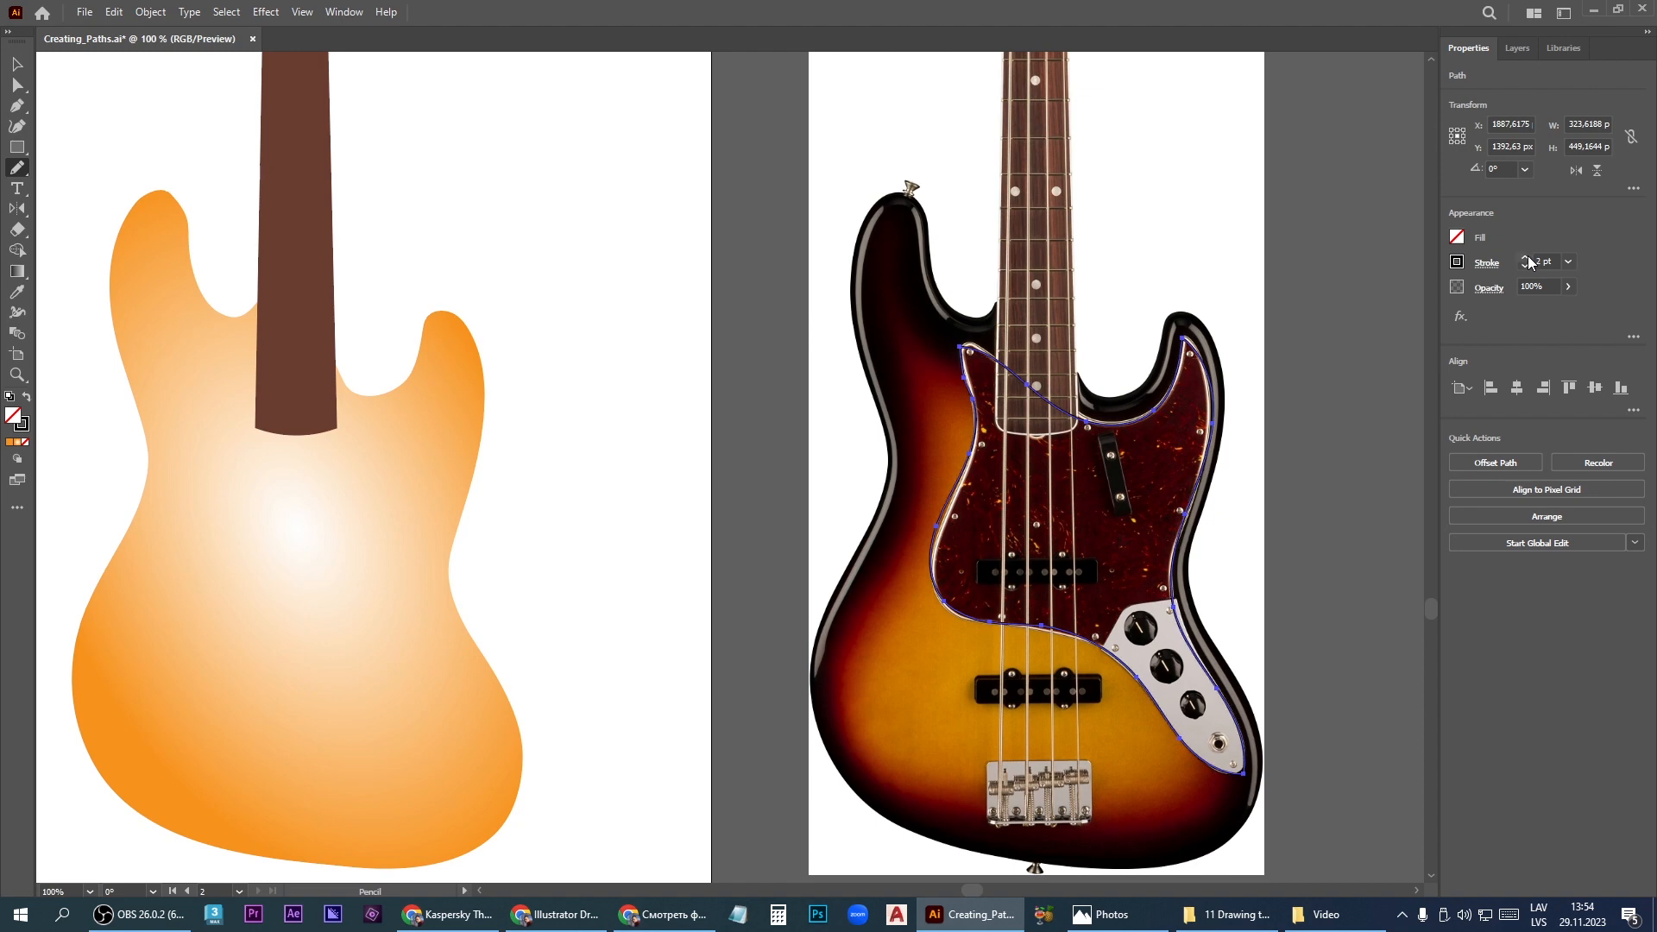
click(1457, 261)
click(1316, 323)
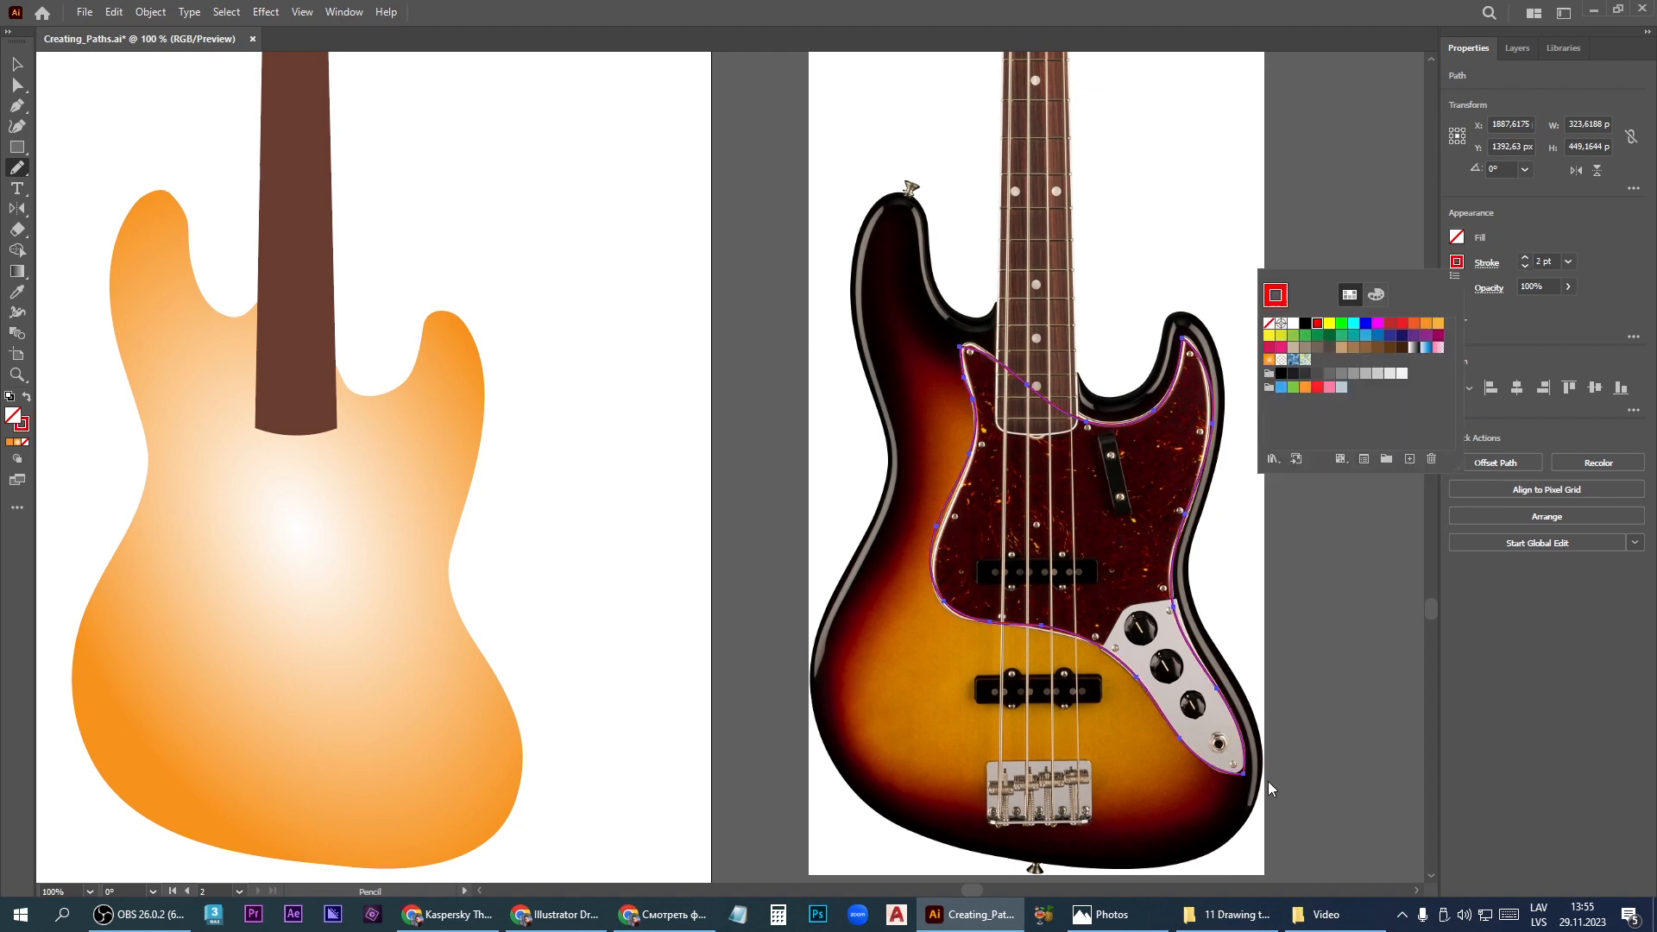
click(1309, 783)
Redraw the pointed lower tip of the pickguard outline with the Pencil tool to round it around the control plate's end
scroll(1245, 779, up, 3)
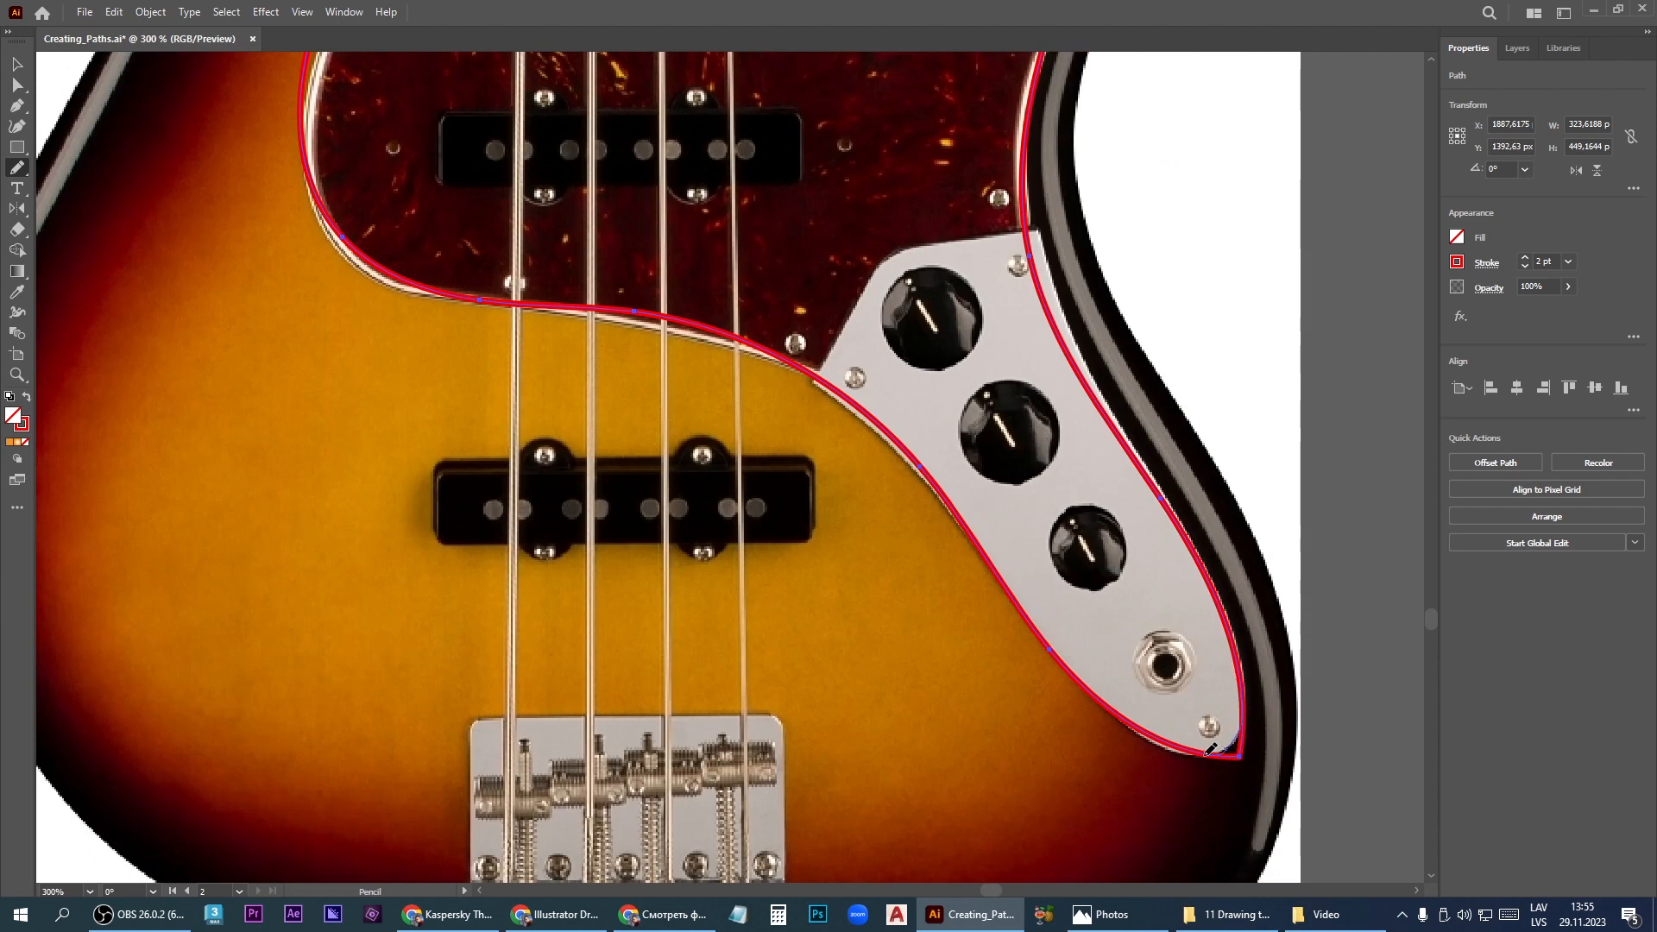
drag(1164, 729, 1146, 721)
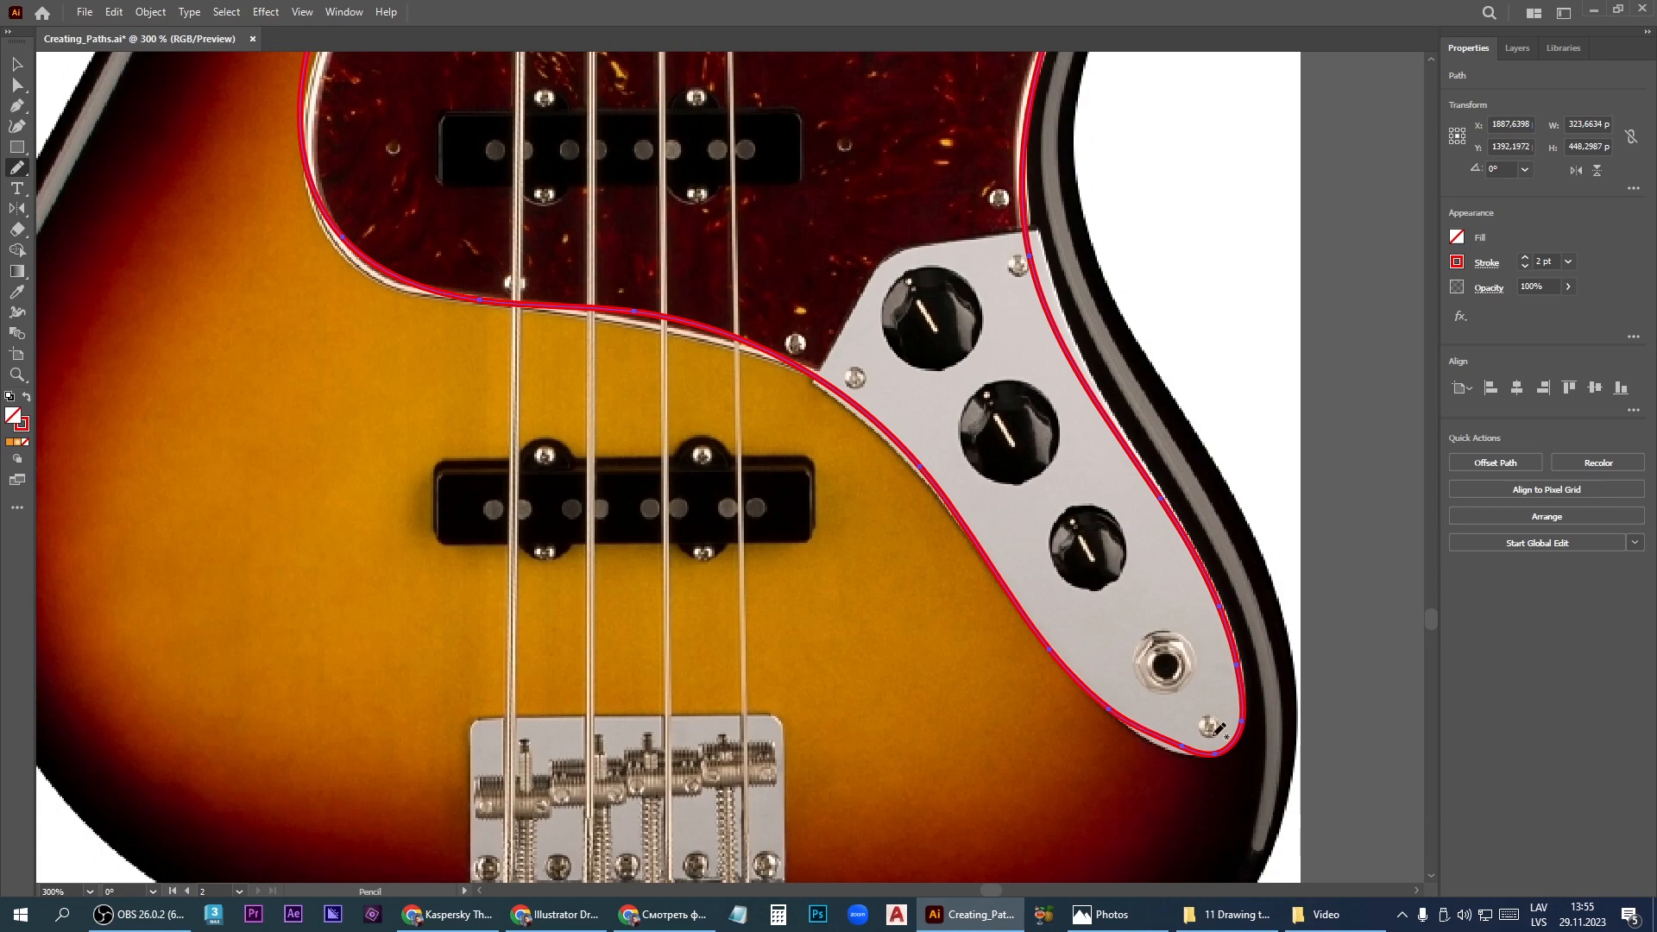
scroll(1253, 636, down, 5)
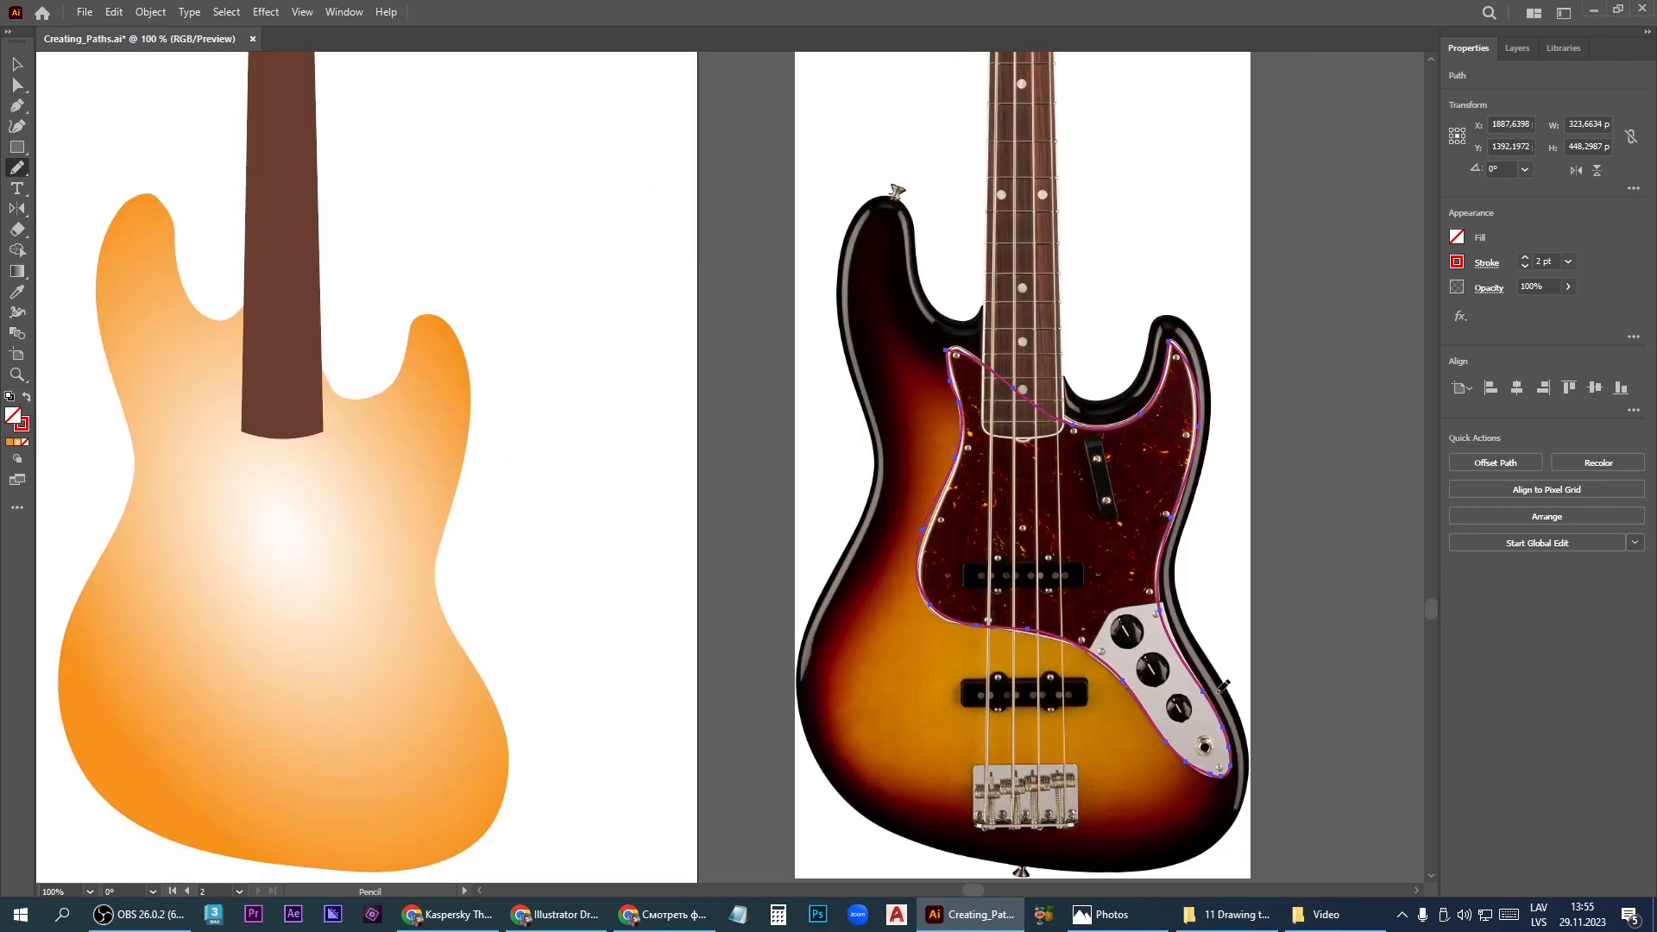
Move the anchor point at the pickguard outline's upper-left horn onto the horn's edge in the photo using Direct Selection
scroll(893, 512, up, 5)
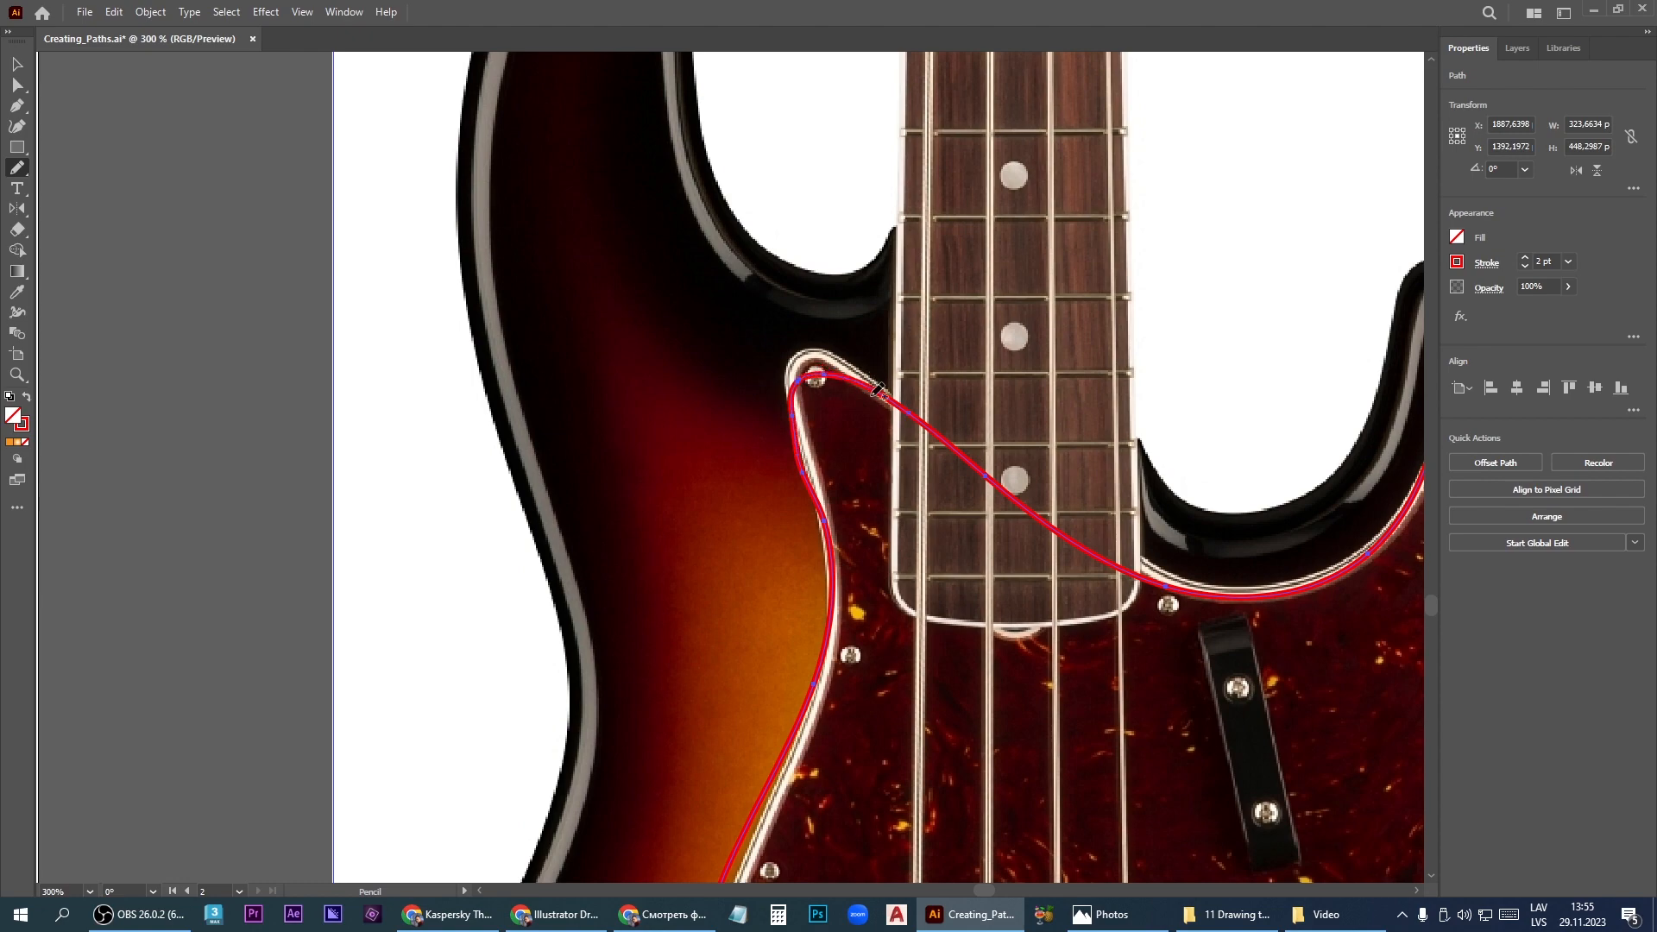
scroll(725, 450, down, 3)
scroll(983, 420, up, 4)
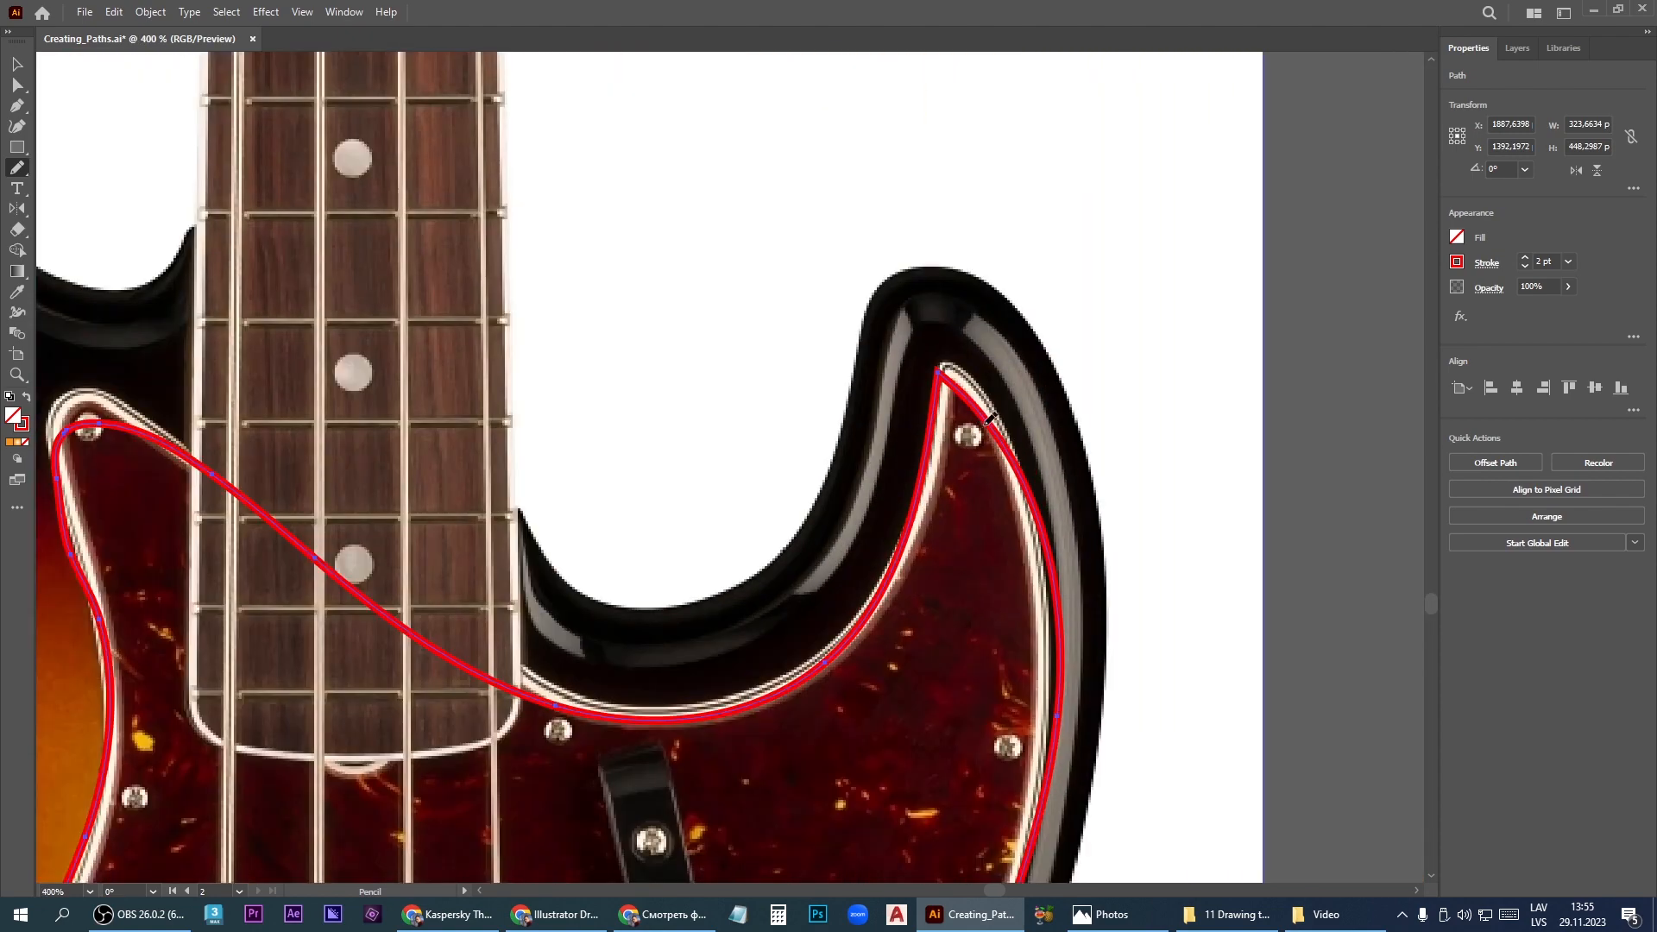
scroll(984, 420, down, 2)
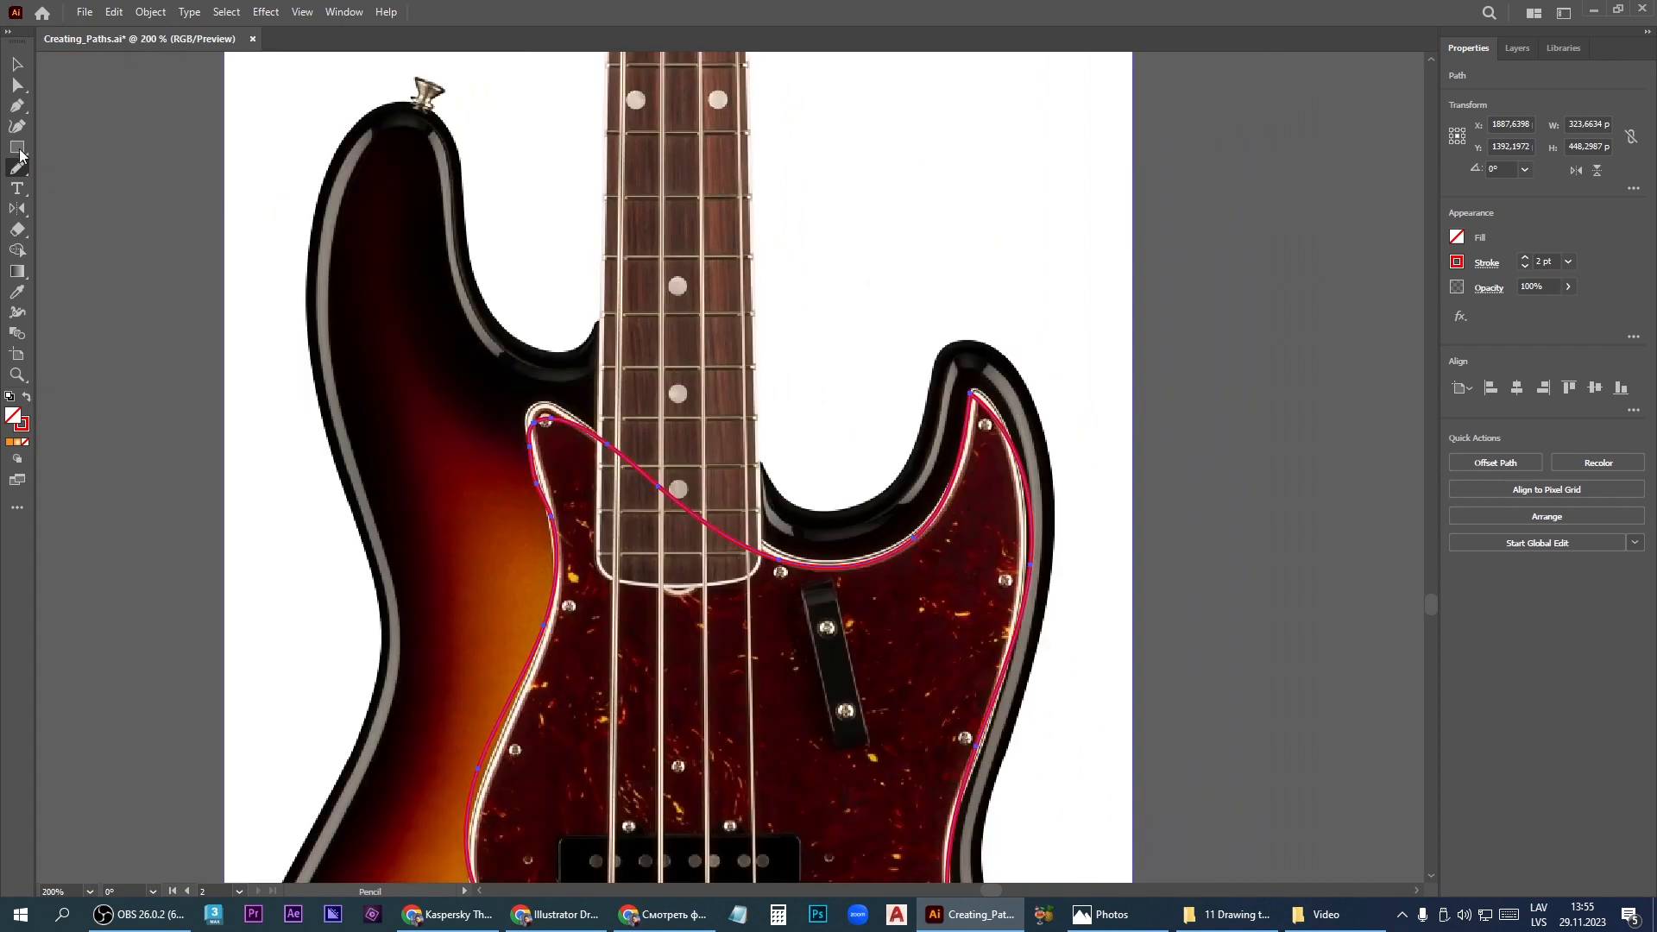
click(17, 85)
scroll(539, 405, up, 2)
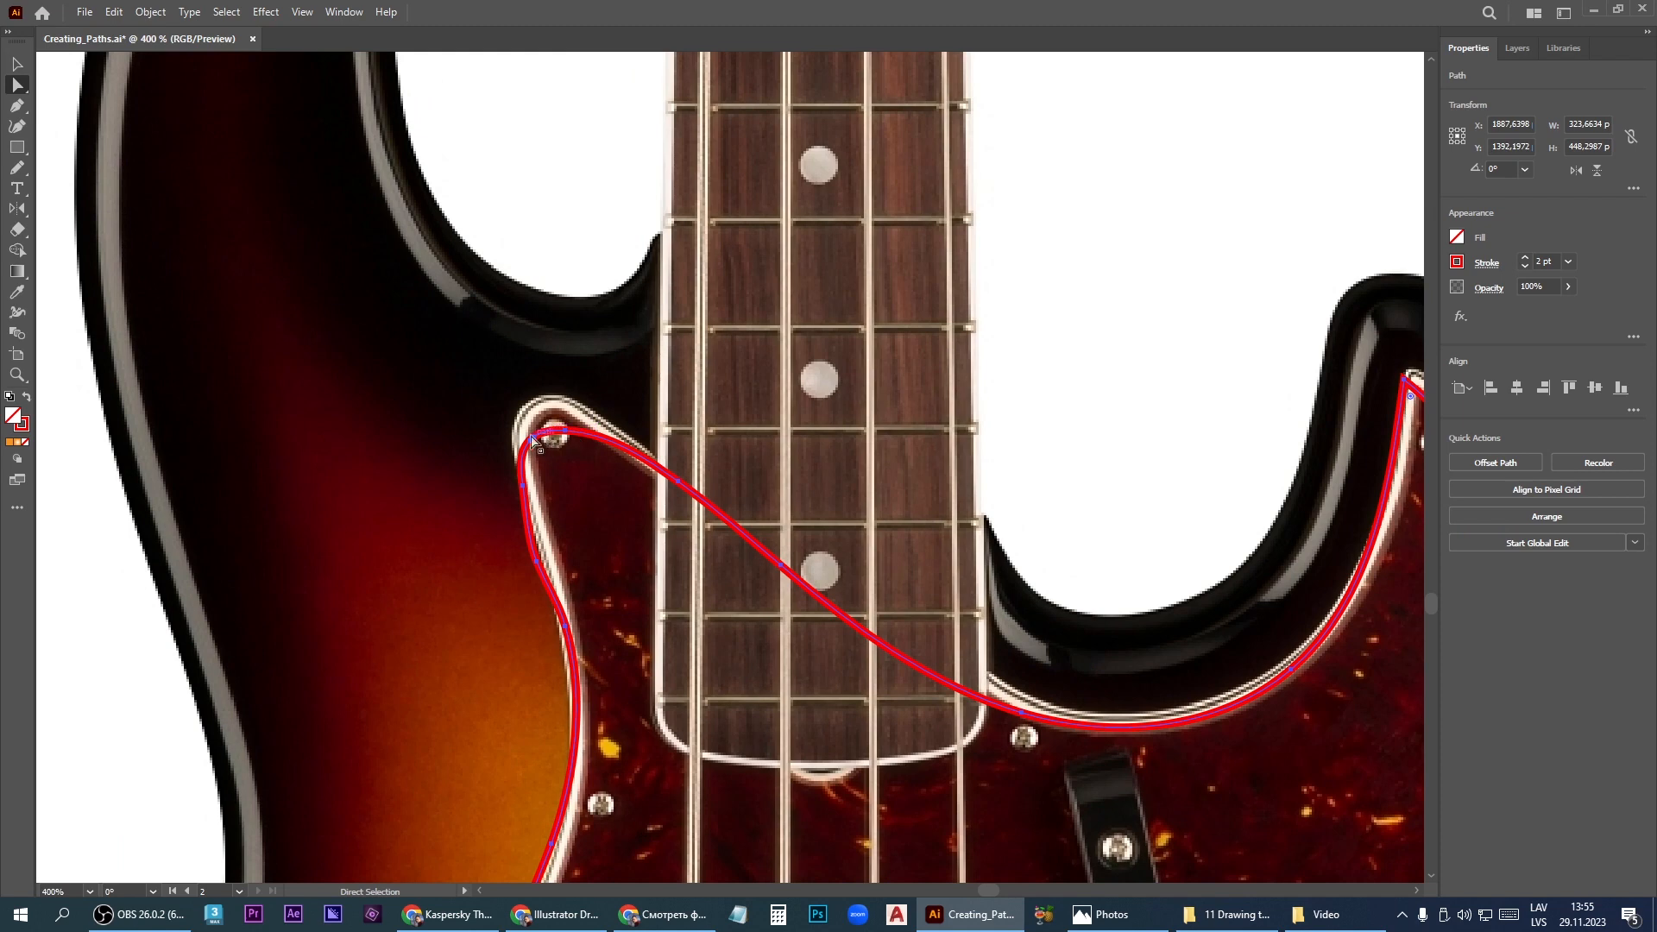
drag(566, 433, 572, 414)
key(ctrl+z)
click(566, 433)
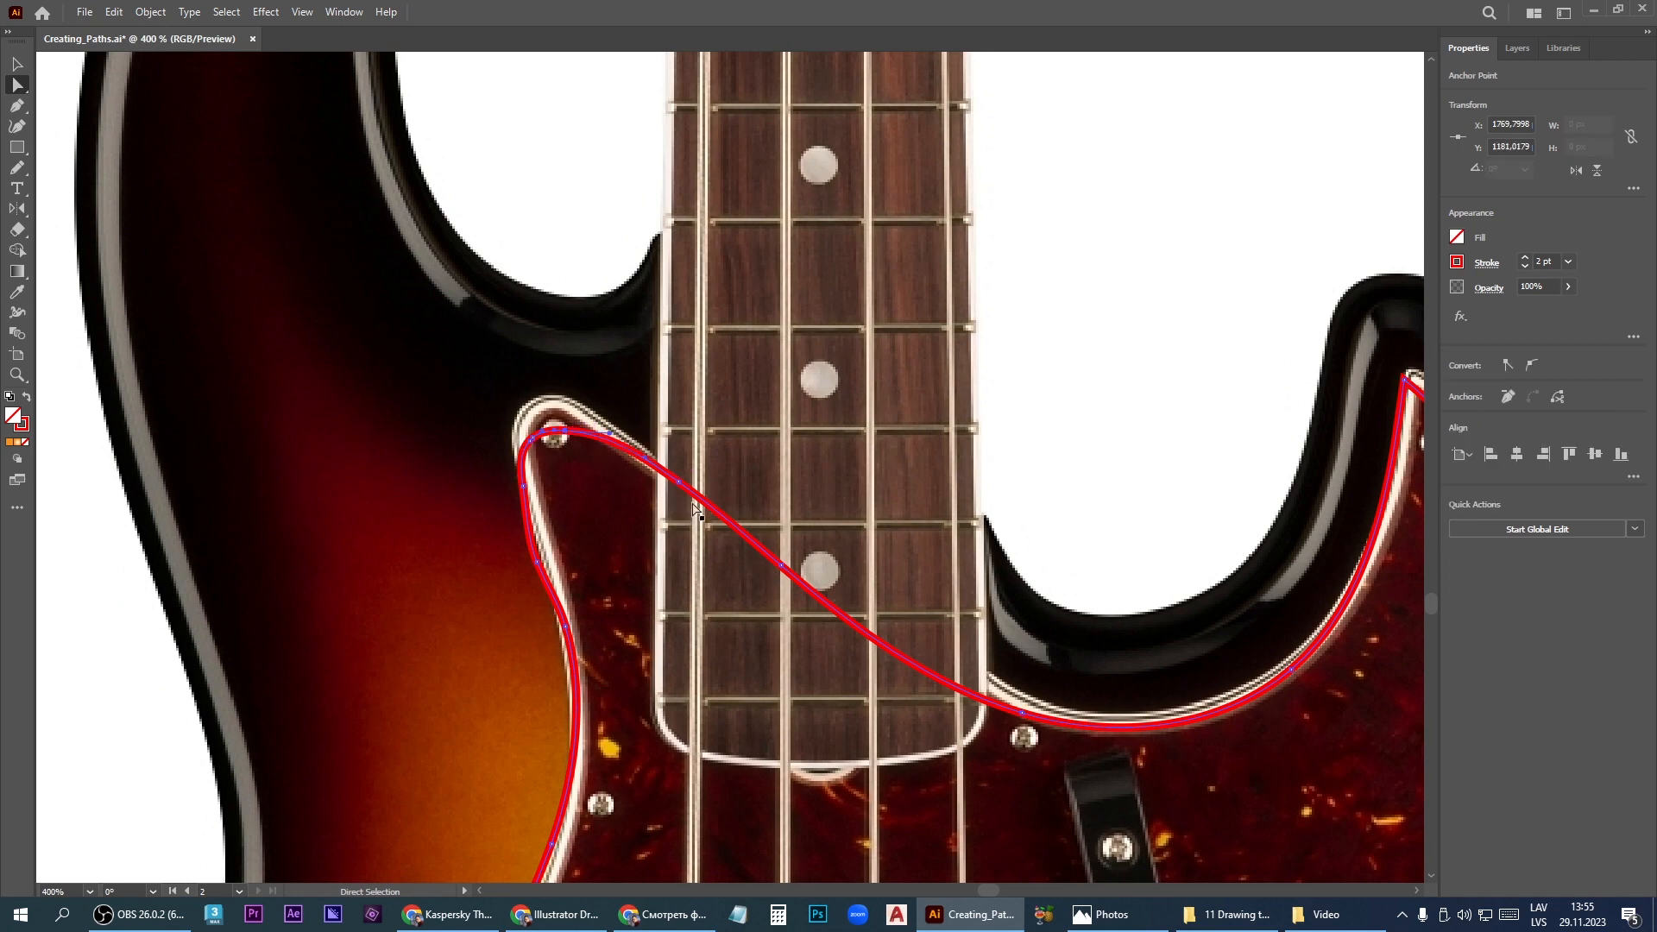
drag(566, 432, 555, 410)
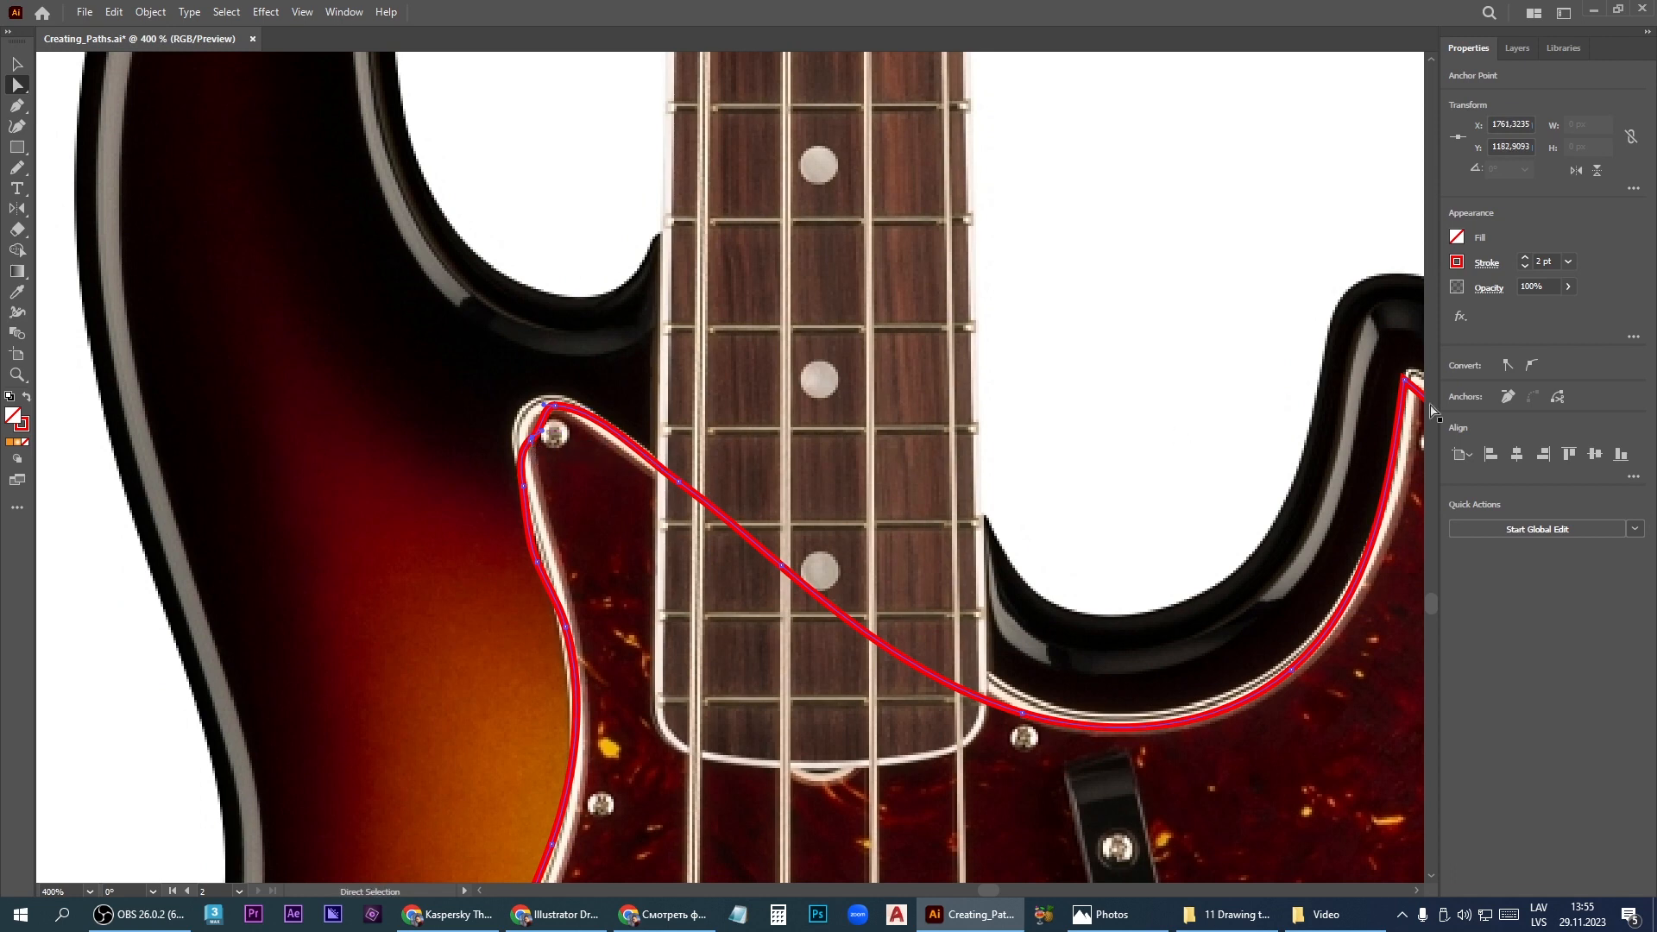
Remove surplus anchor points beside the upper-left horn and adjust the curve to follow the photo's pickguard edge
click(1507, 396)
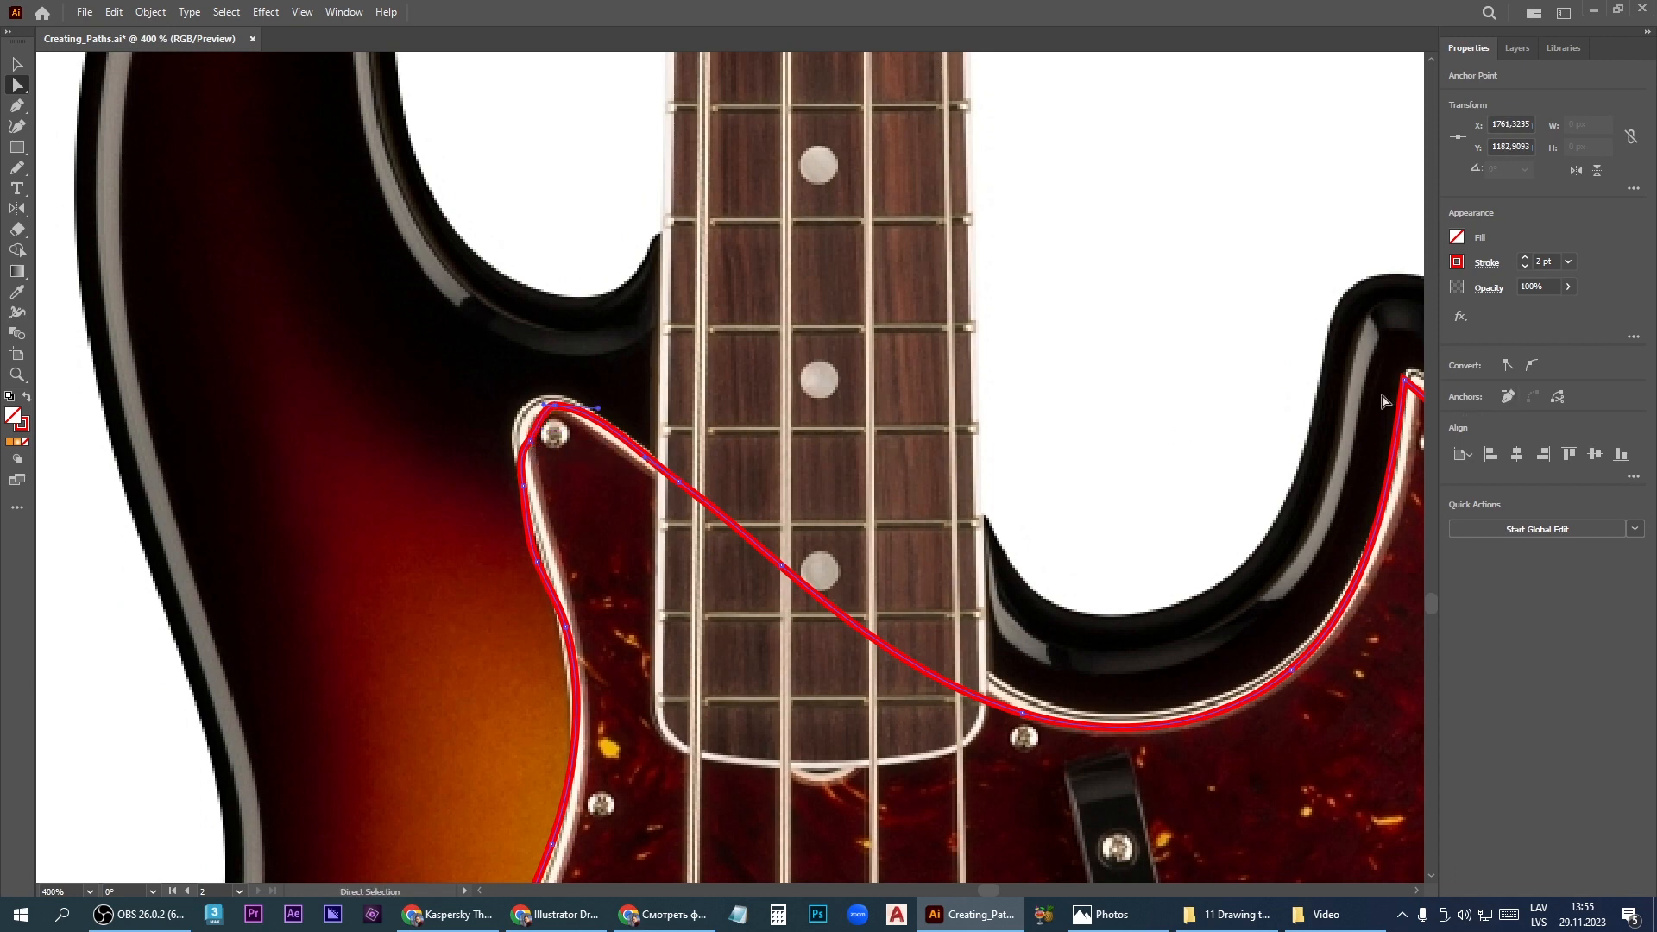
click(531, 441)
click(1499, 399)
drag(525, 485, 519, 416)
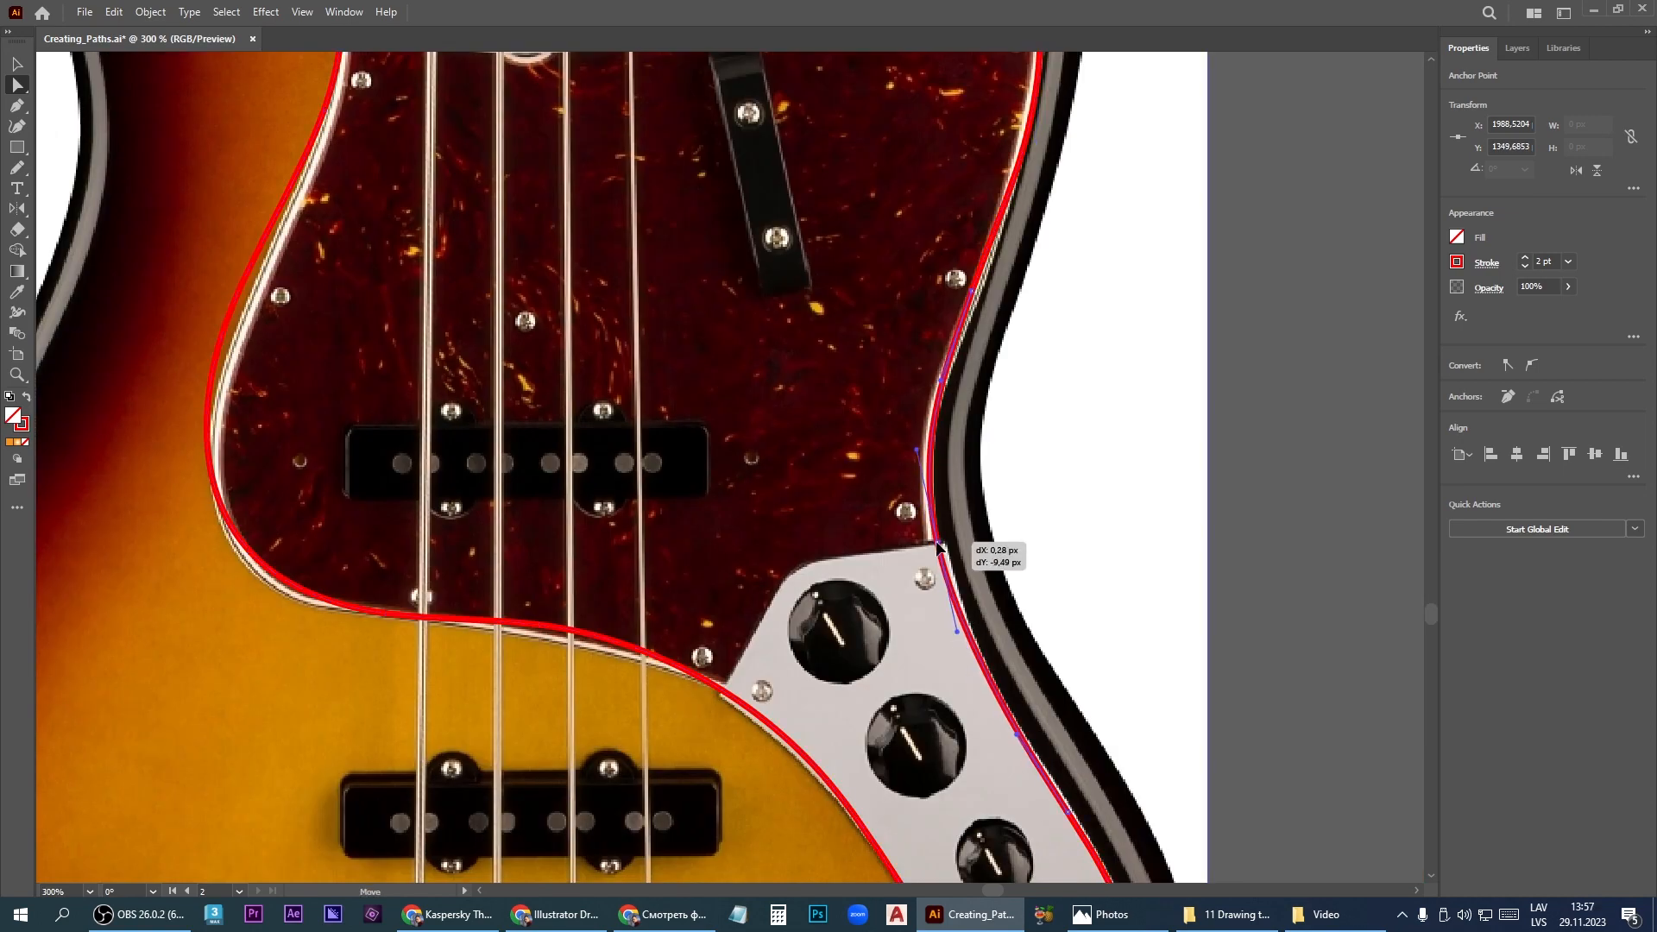
Delete surplus anchor points along the control plate's outline and shift its lower tip anchor to round the end
scroll(956, 548, down, 3)
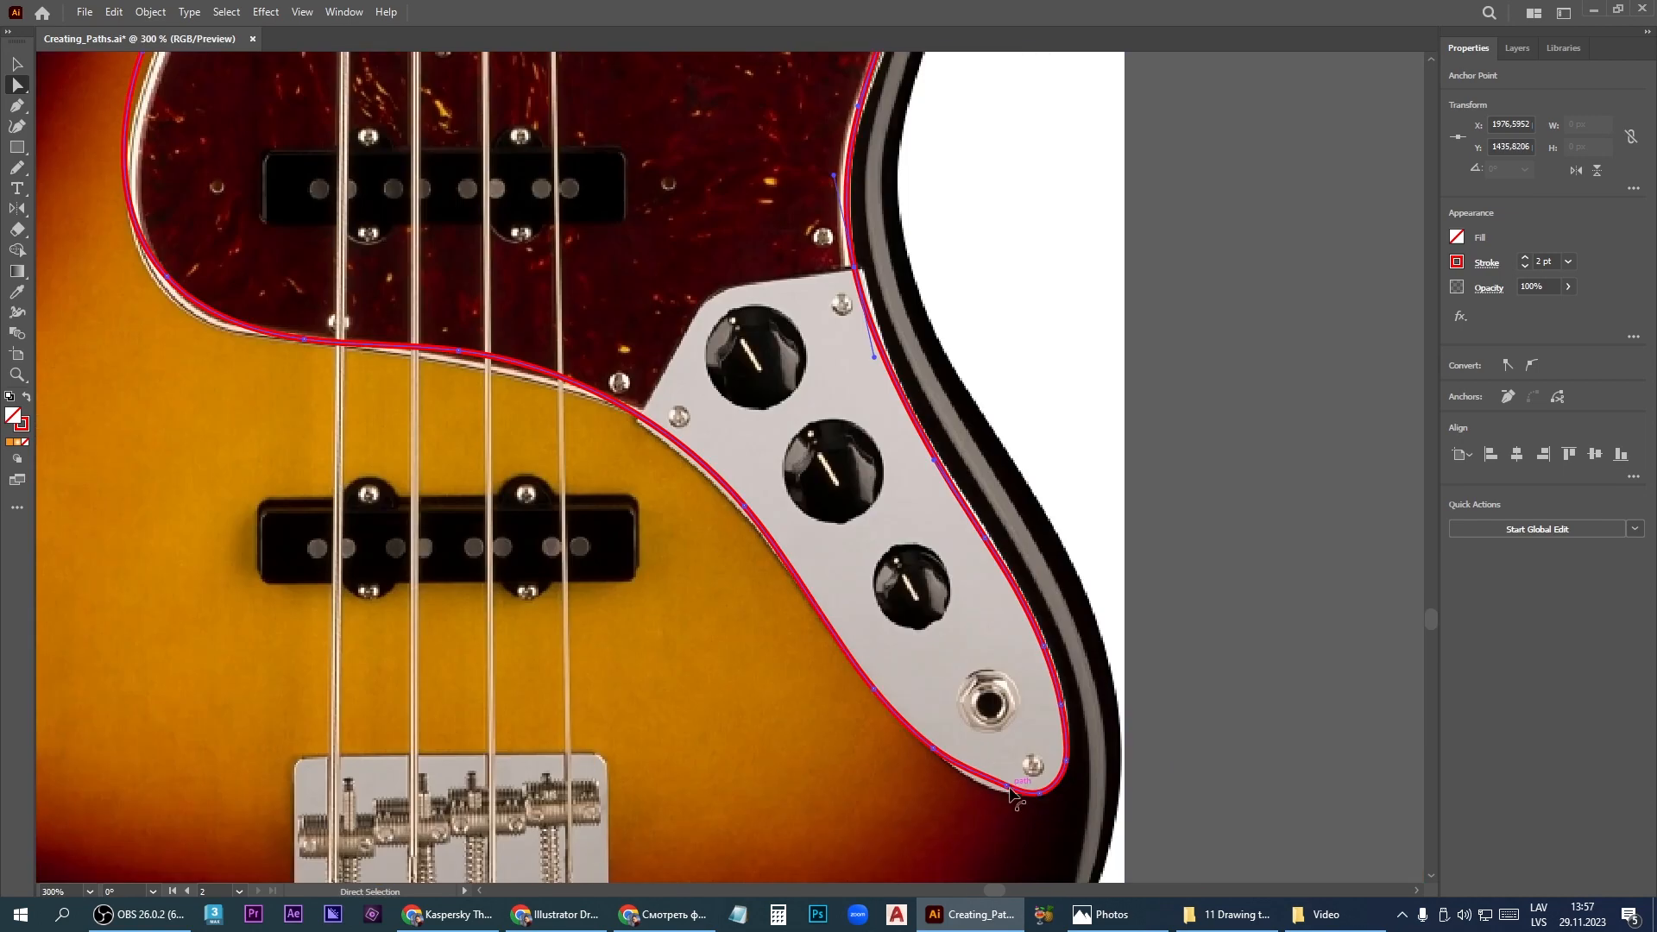
click(1507, 397)
click(933, 749)
click(1507, 397)
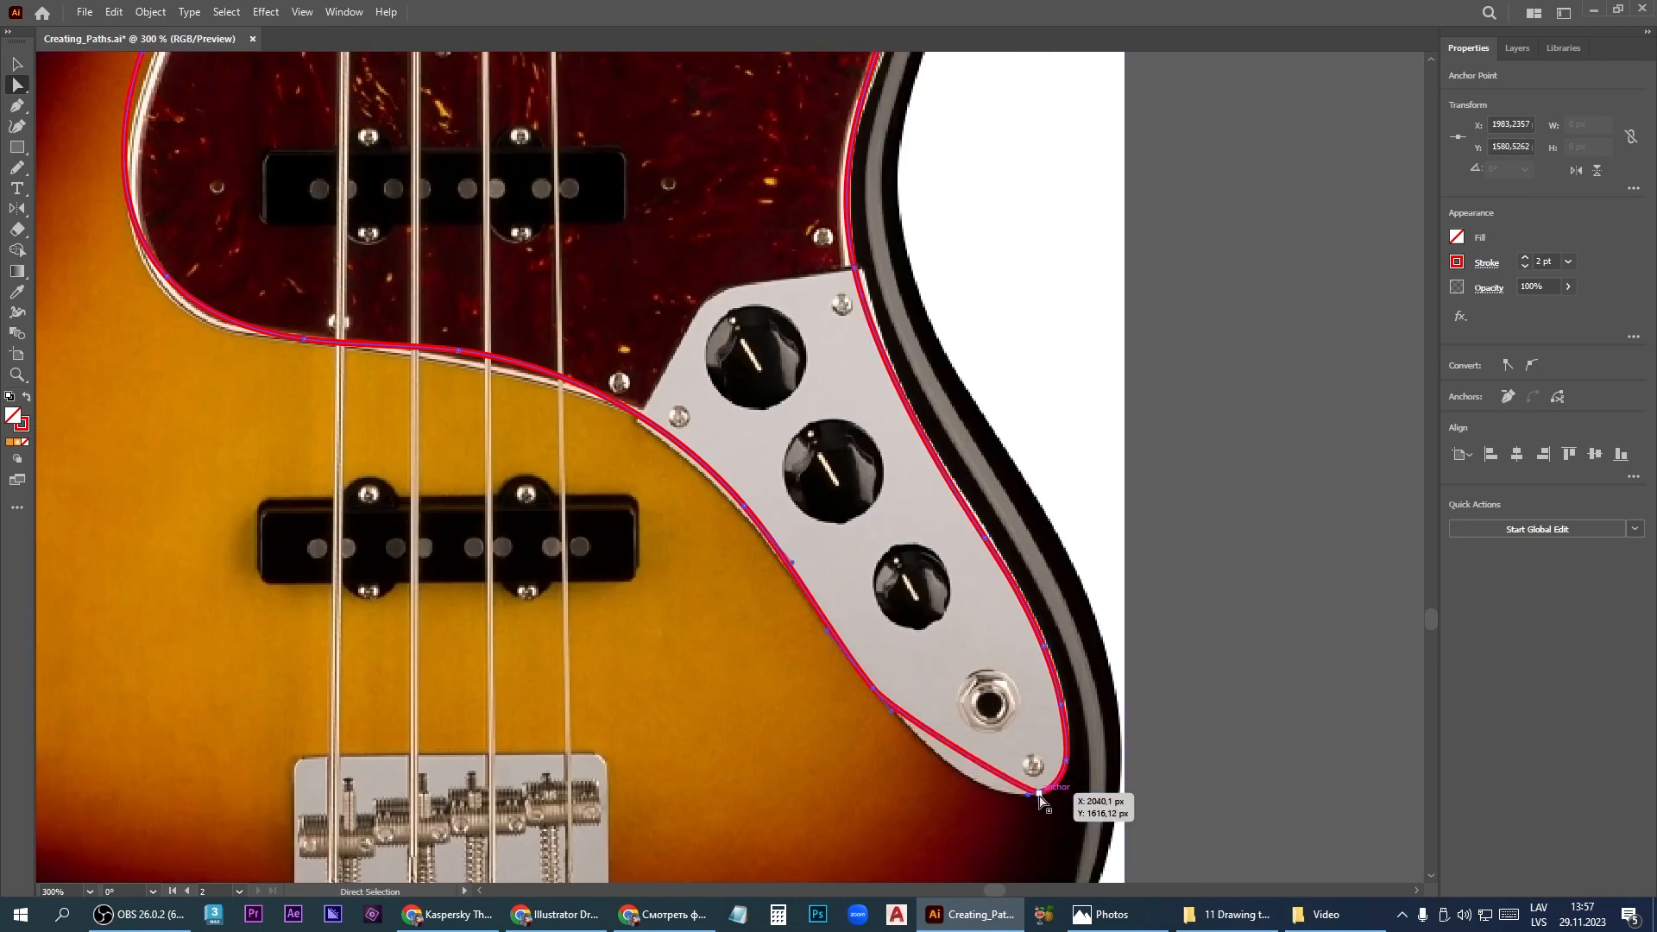
drag(1040, 792, 997, 792)
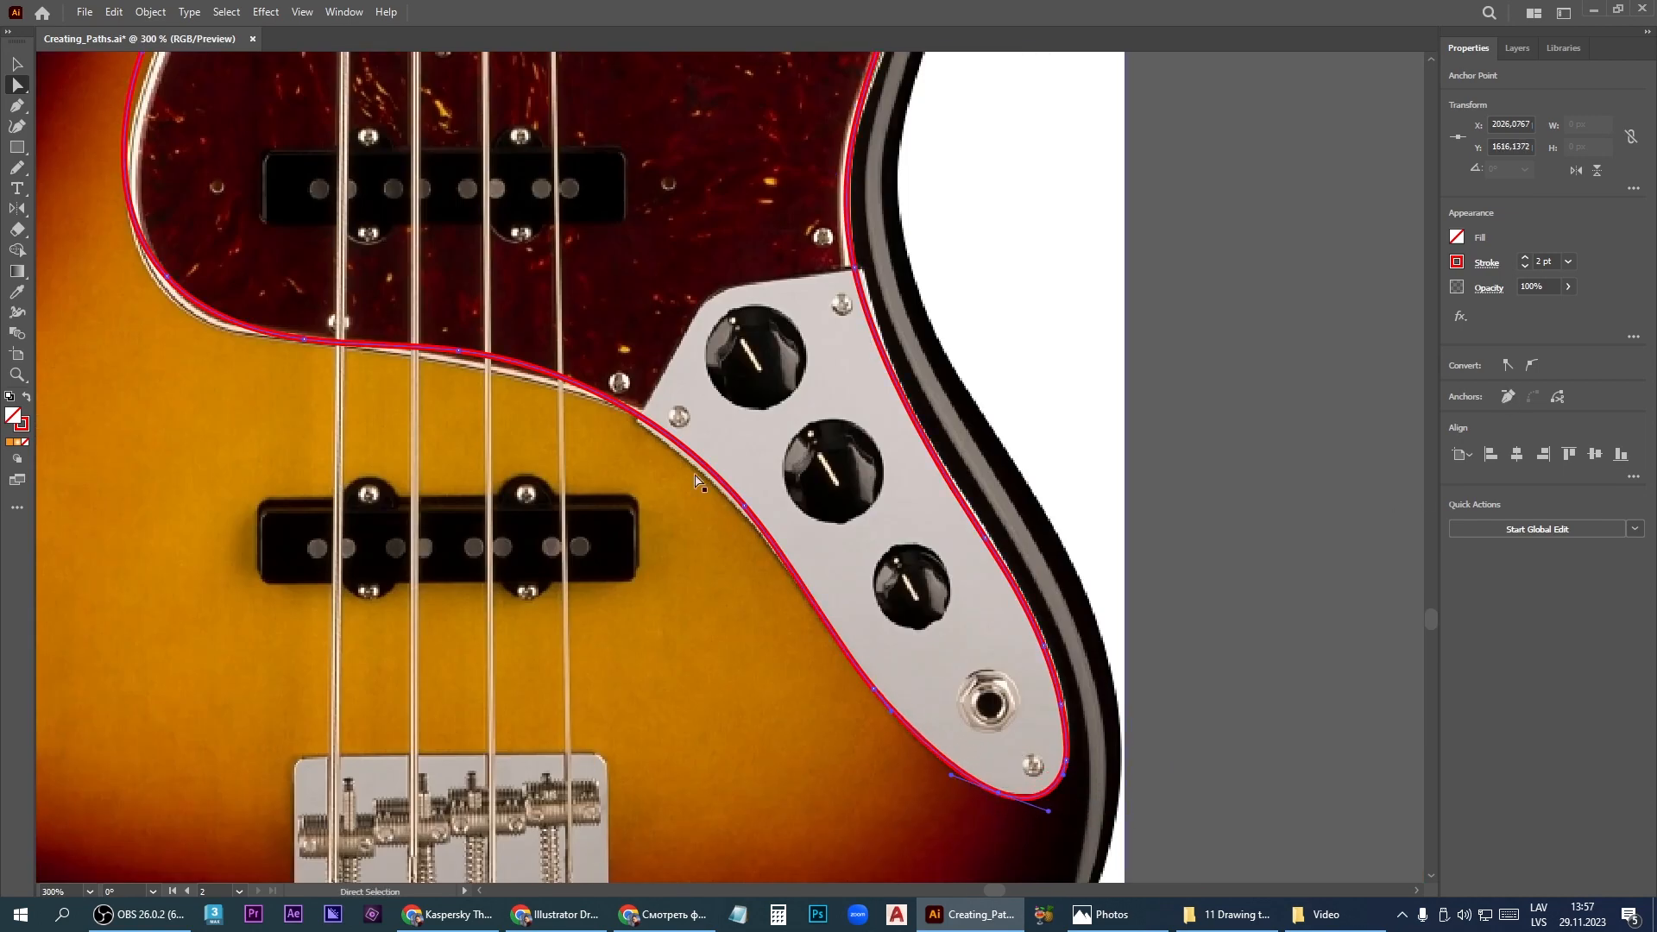
Adjust the anchor points along the pickguard outline's lower and left edges to match the photo
drag(459, 351, 455, 367)
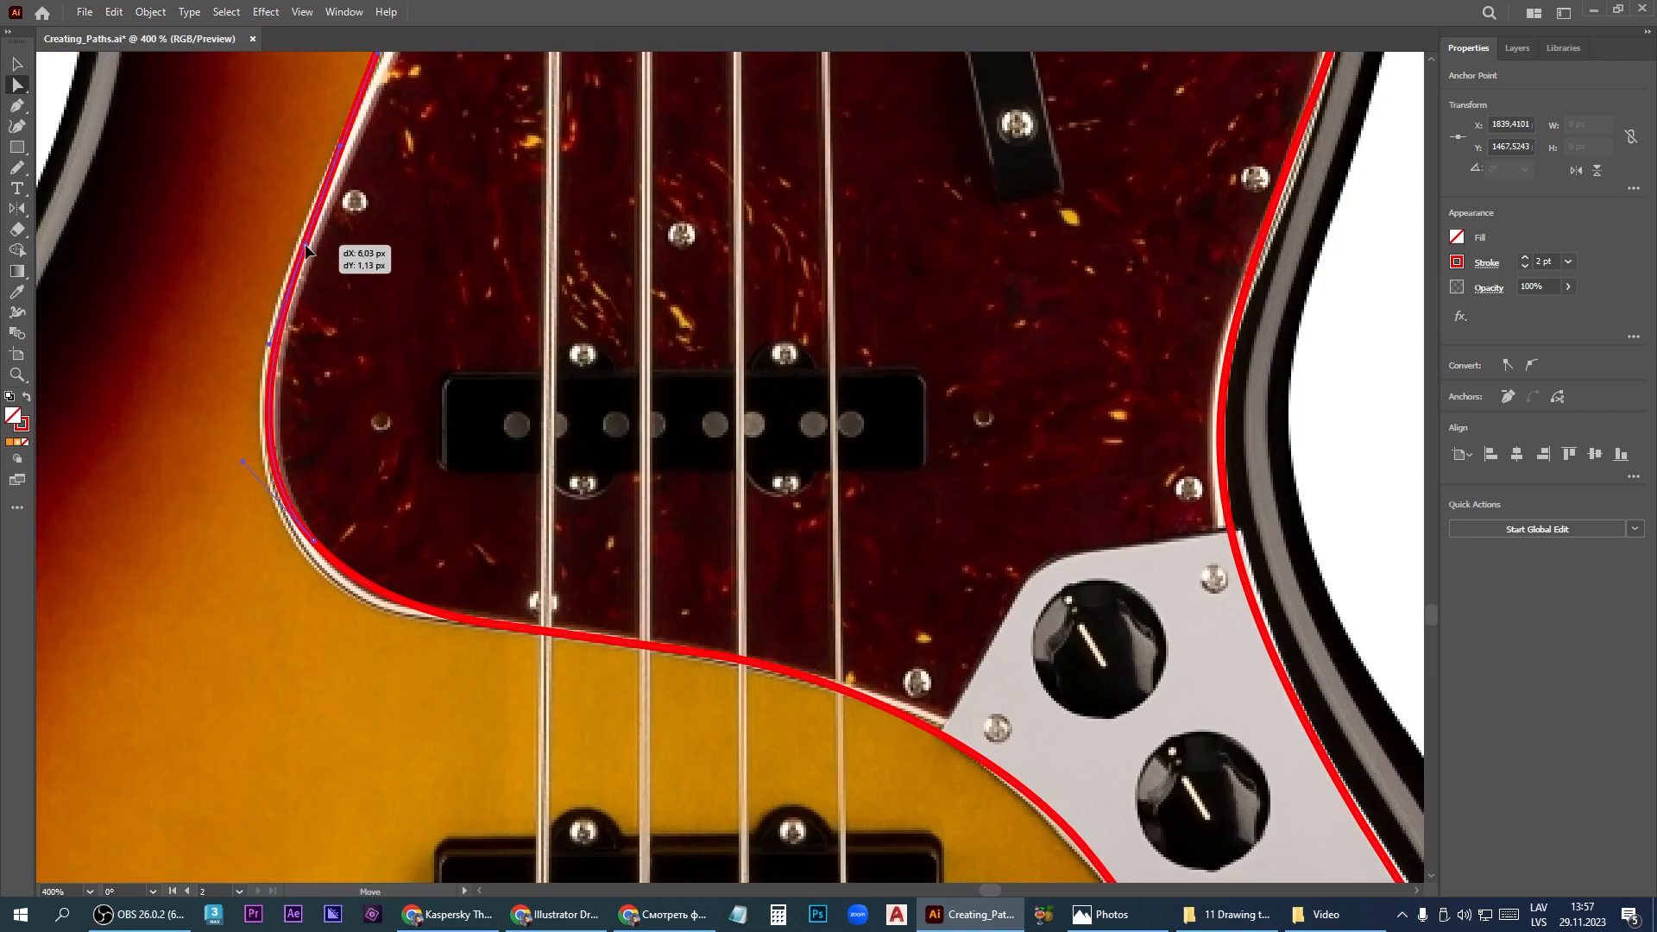
drag(314, 550, 313, 552)
drag(313, 550, 313, 552)
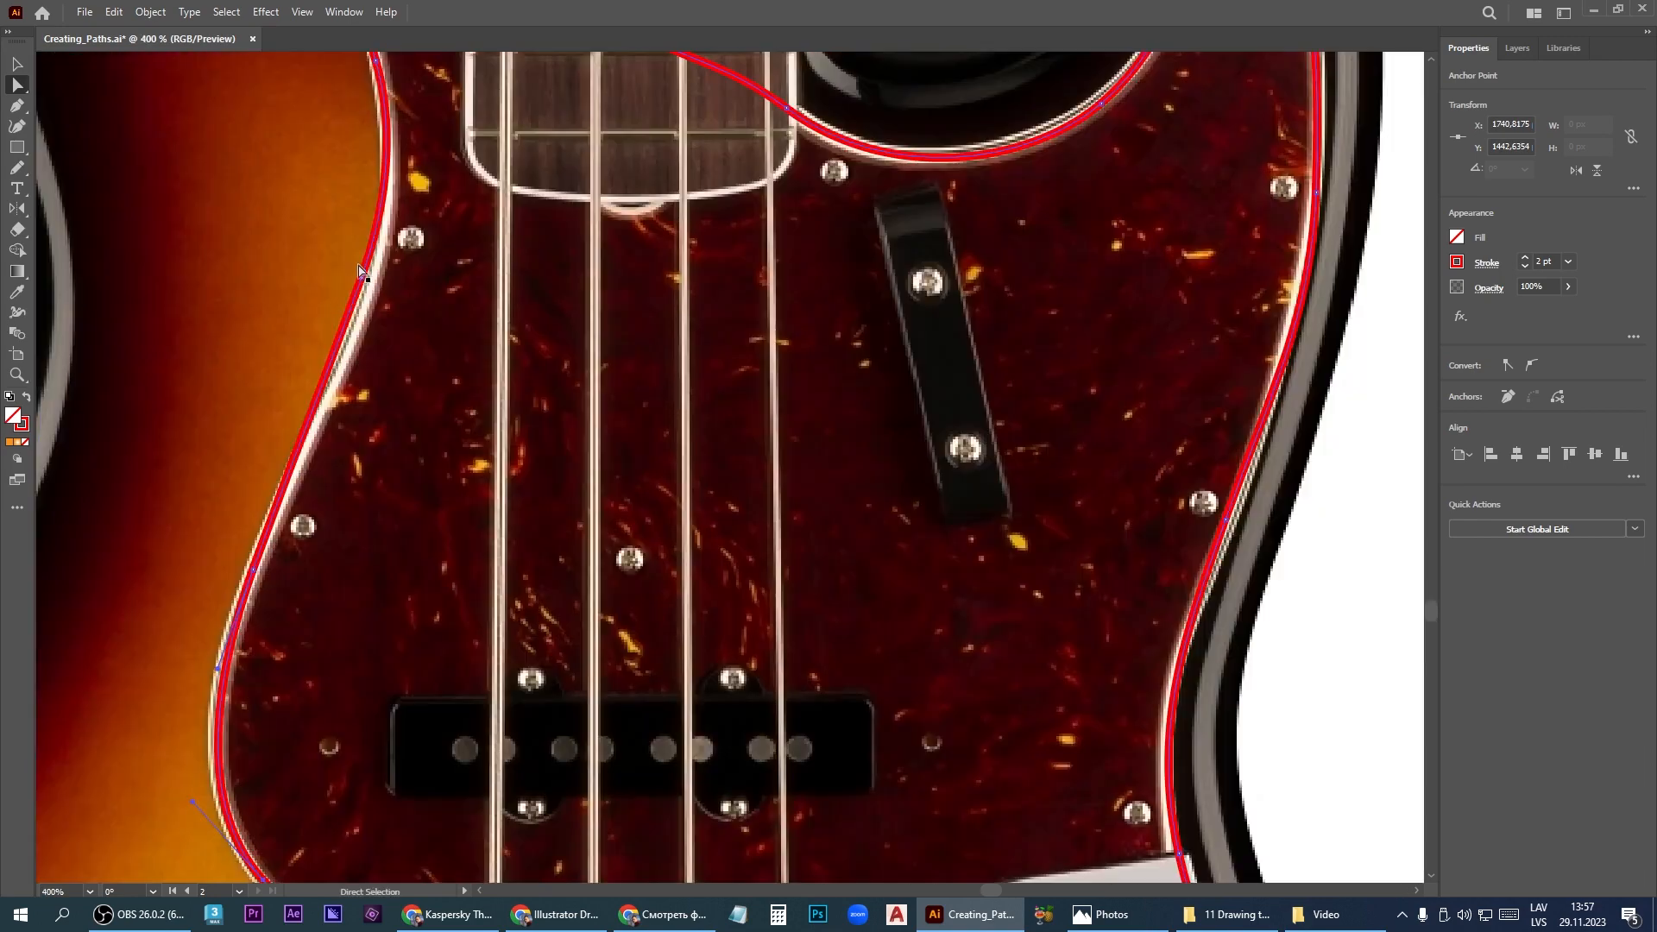
drag(358, 276, 358, 279)
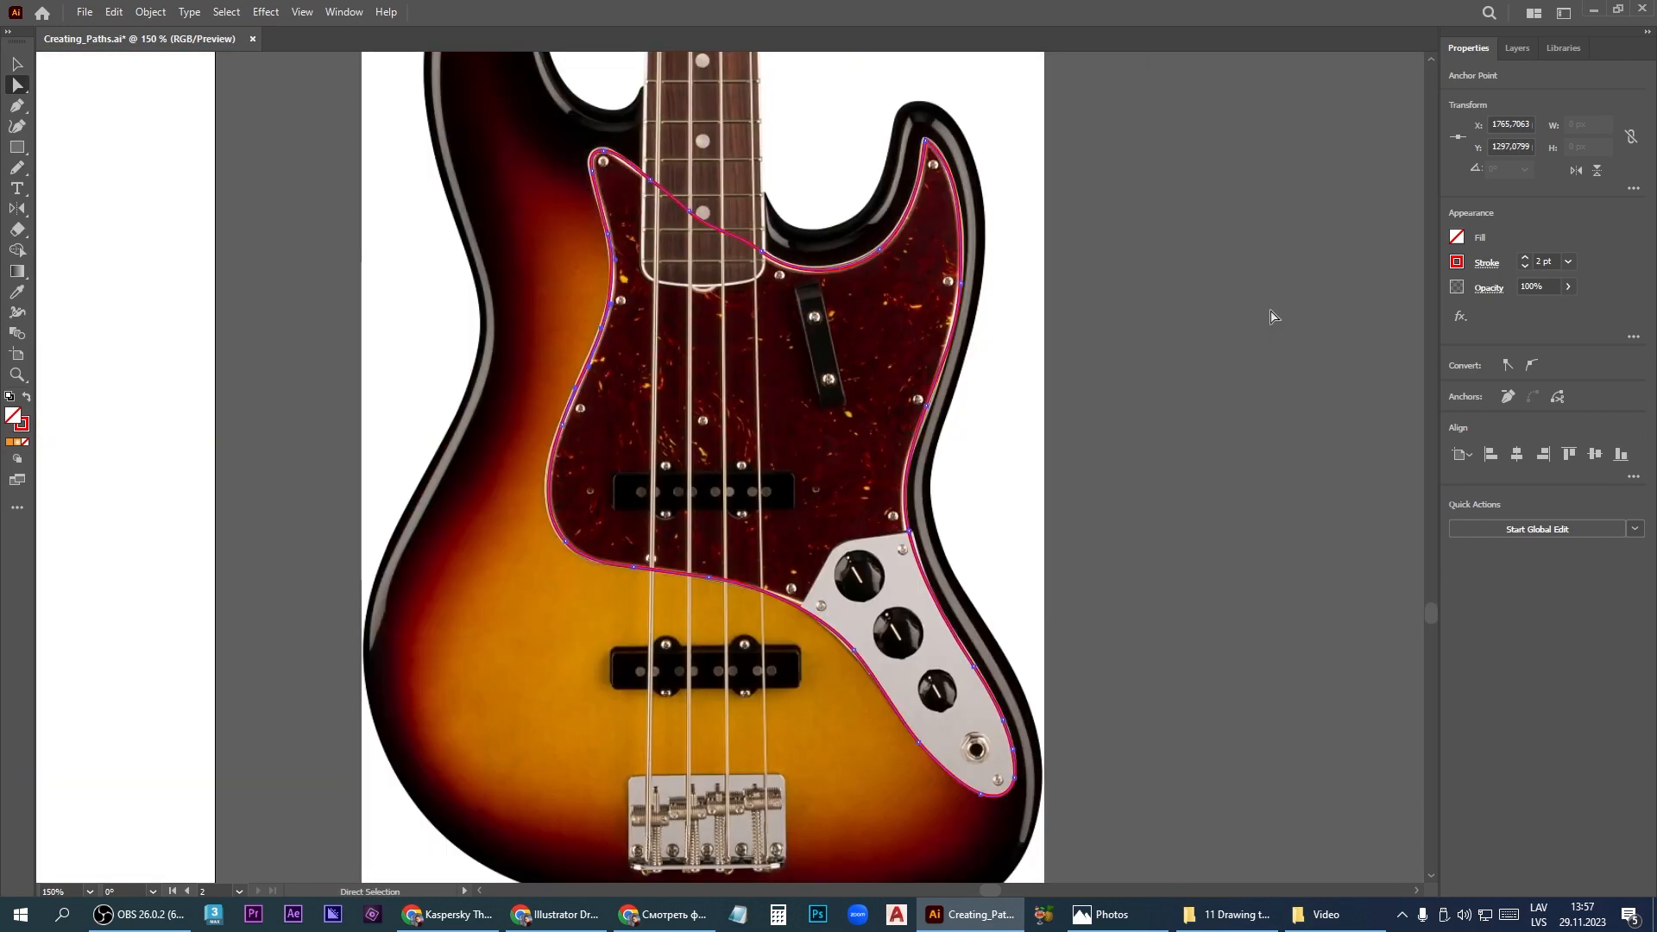
Fill the pickguard with dark maroon sampled from the photo using the Eyedropper, and move it onto the vector bass body
click(17, 292)
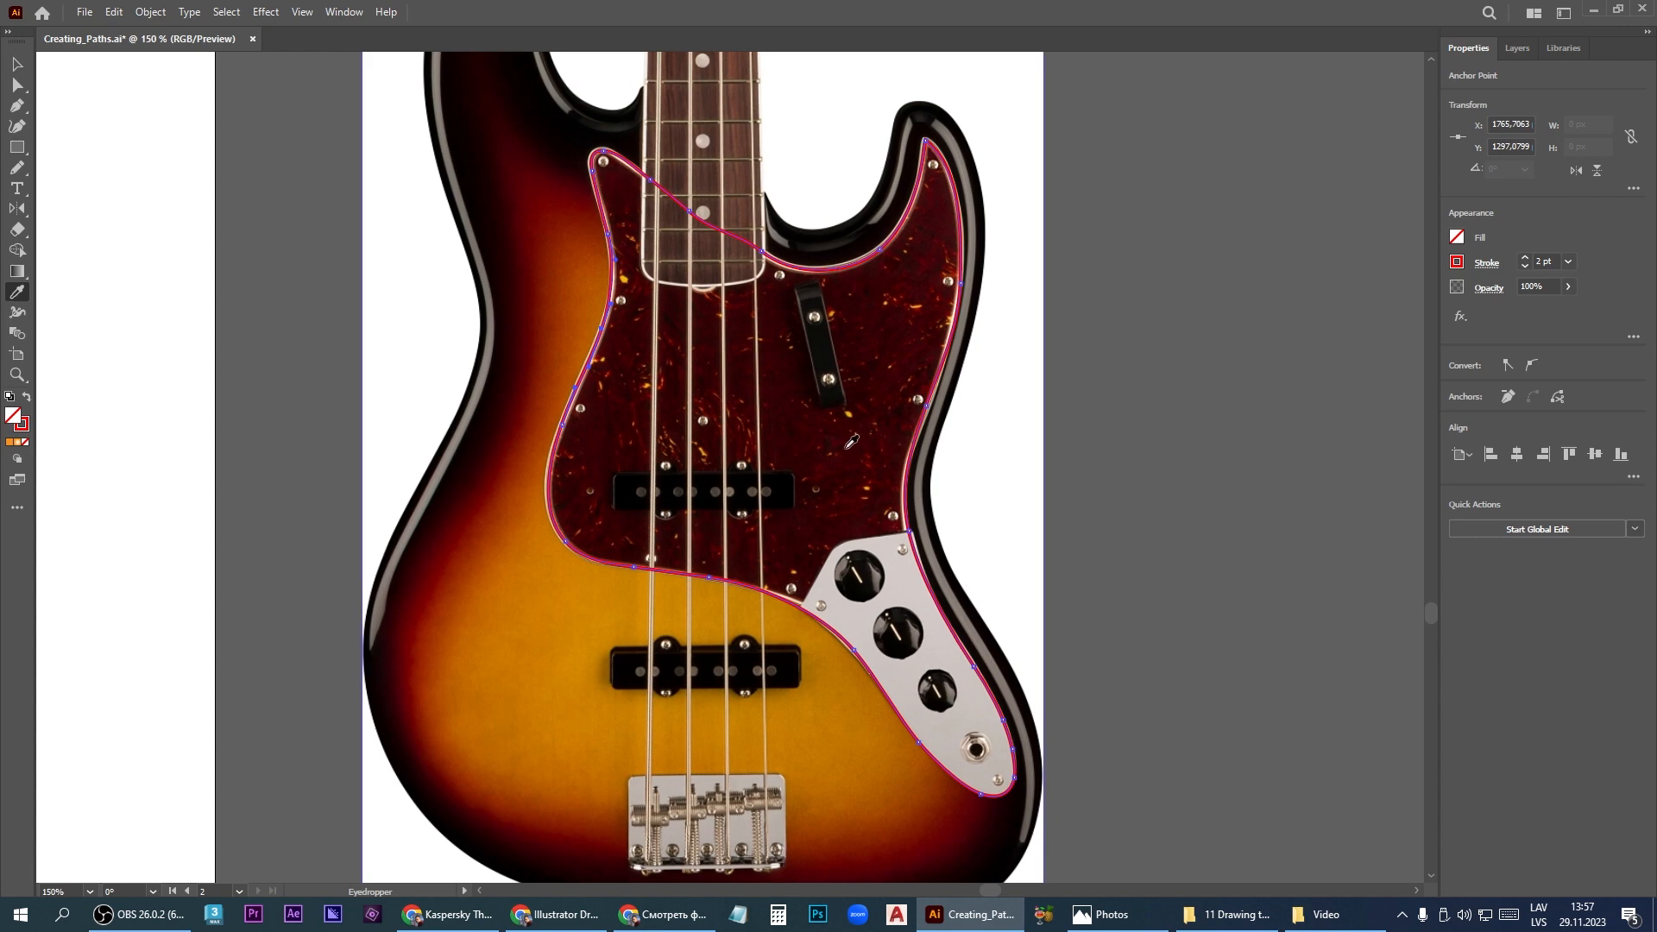
click(859, 419)
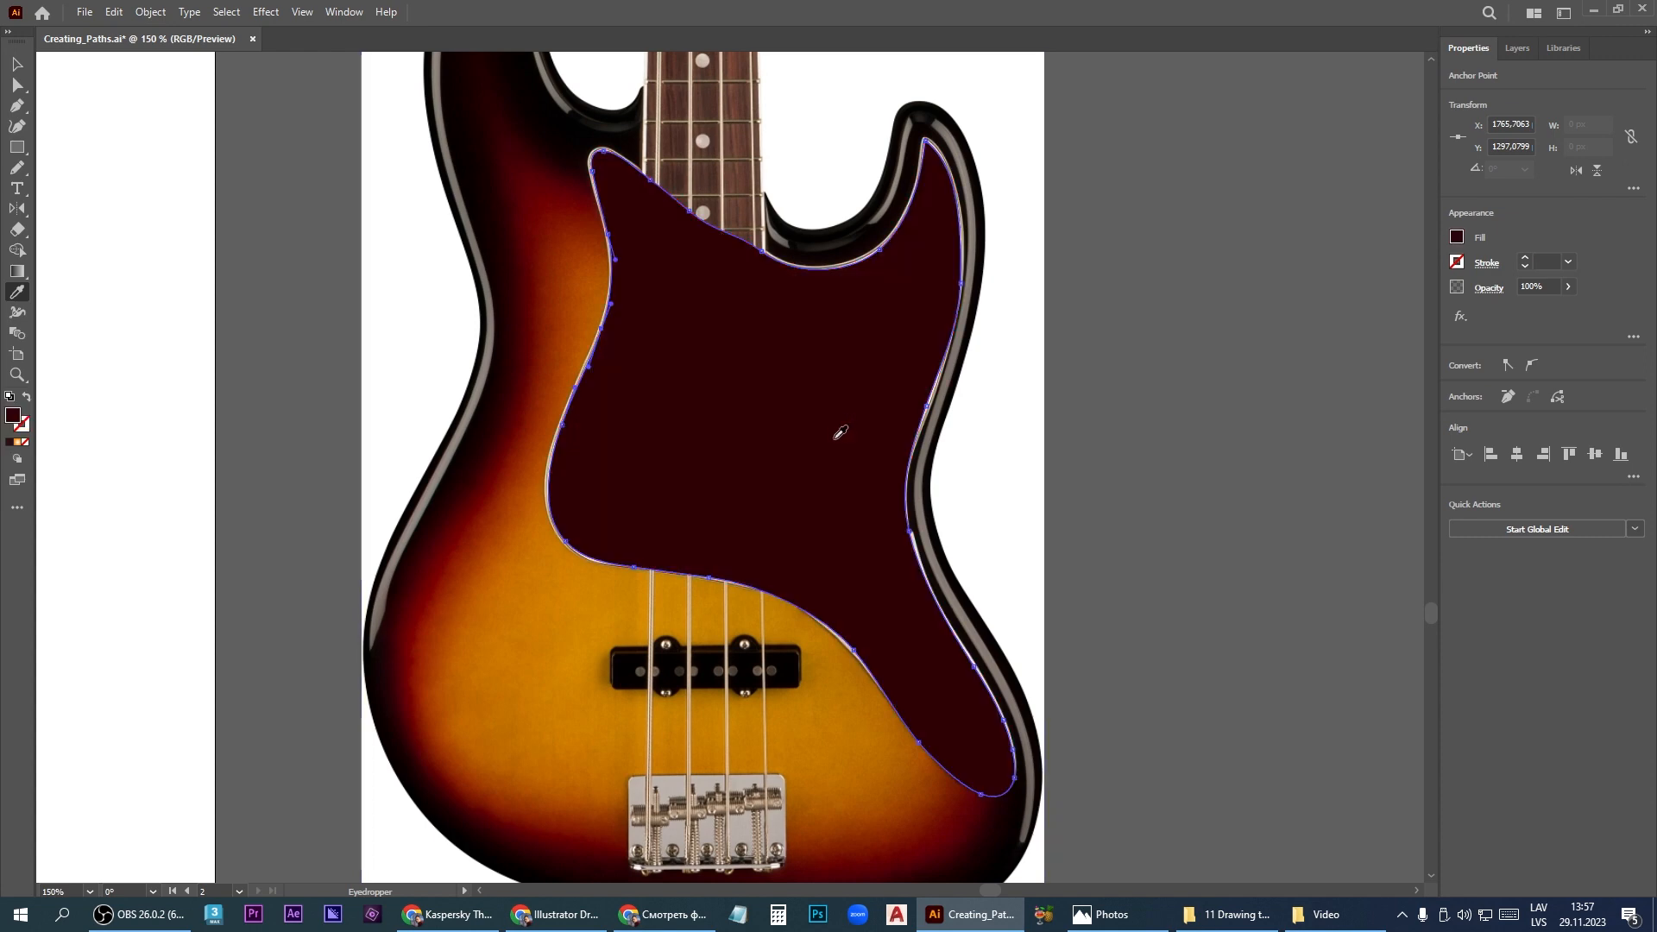
scroll(787, 457, down, 4)
click(16, 66)
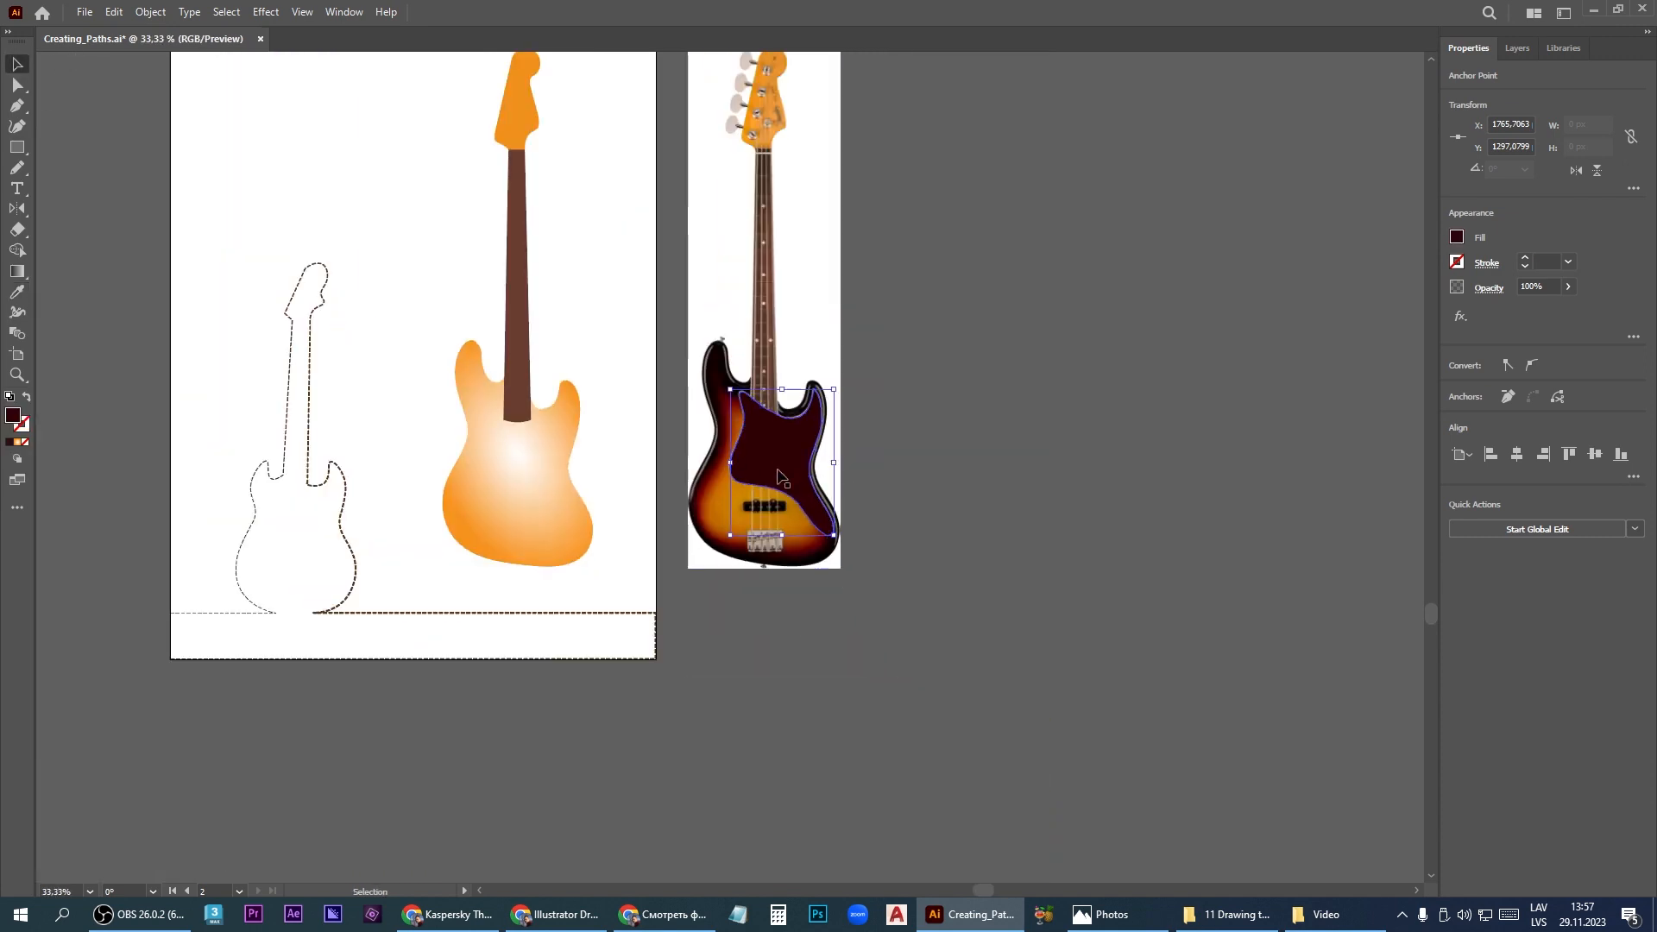
drag(781, 477, 531, 478)
Change the pickguard's fill to the purple swatch to match the reference poster, and deselect it
scroll(967, 563, down, 1)
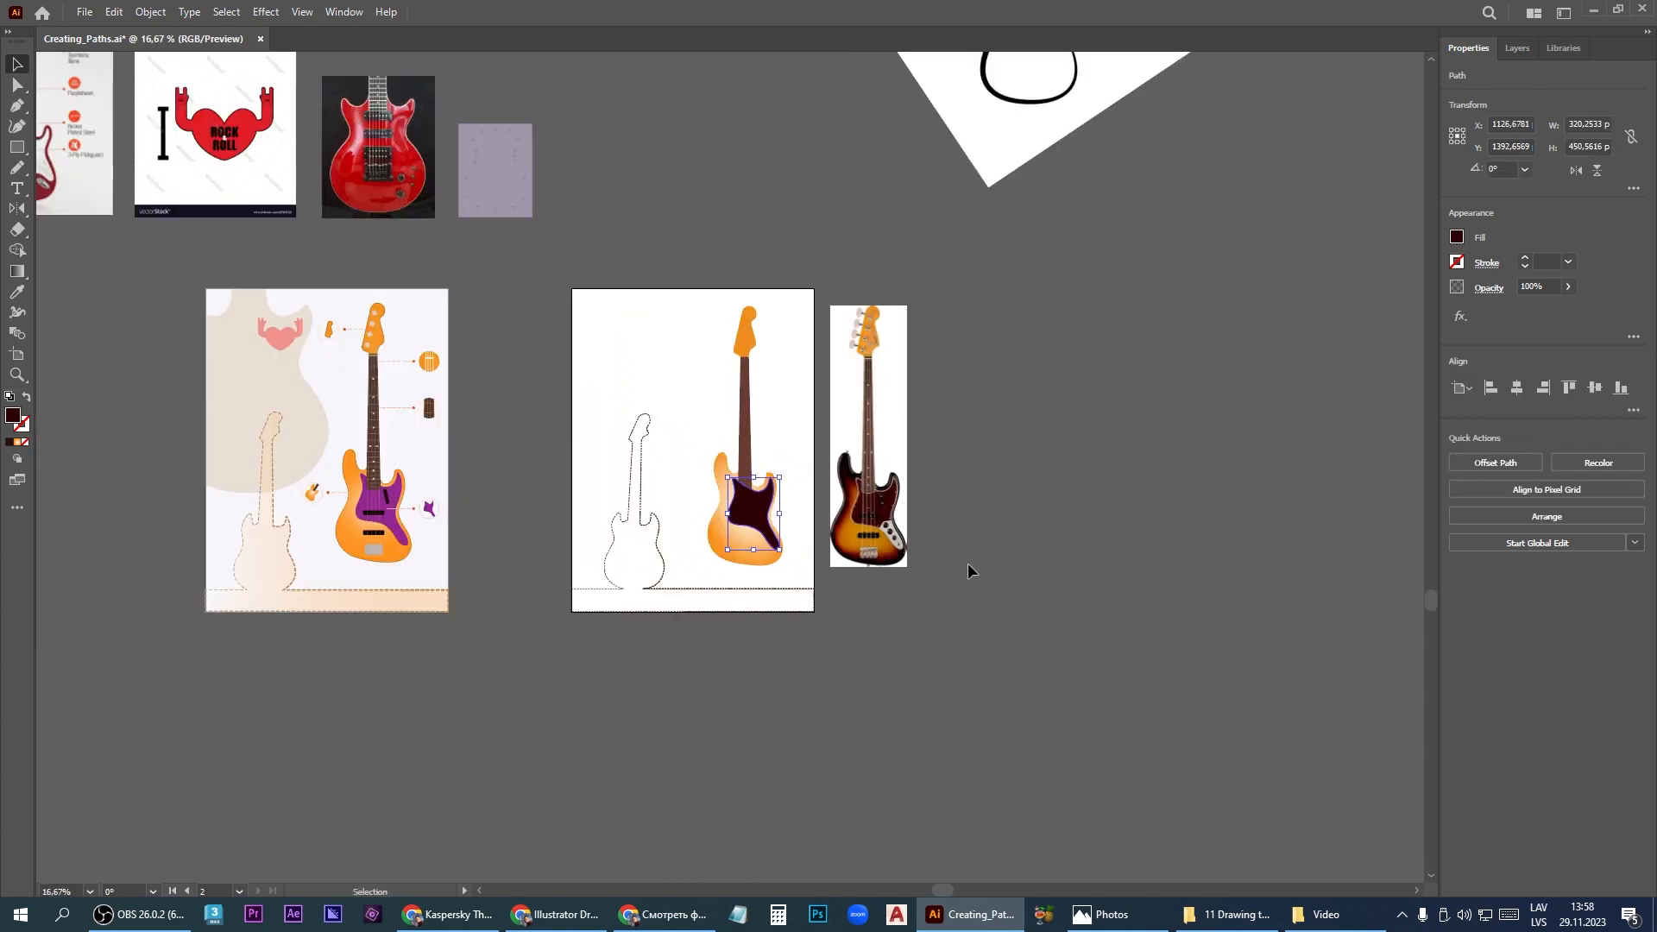
scroll(404, 522, up, 1)
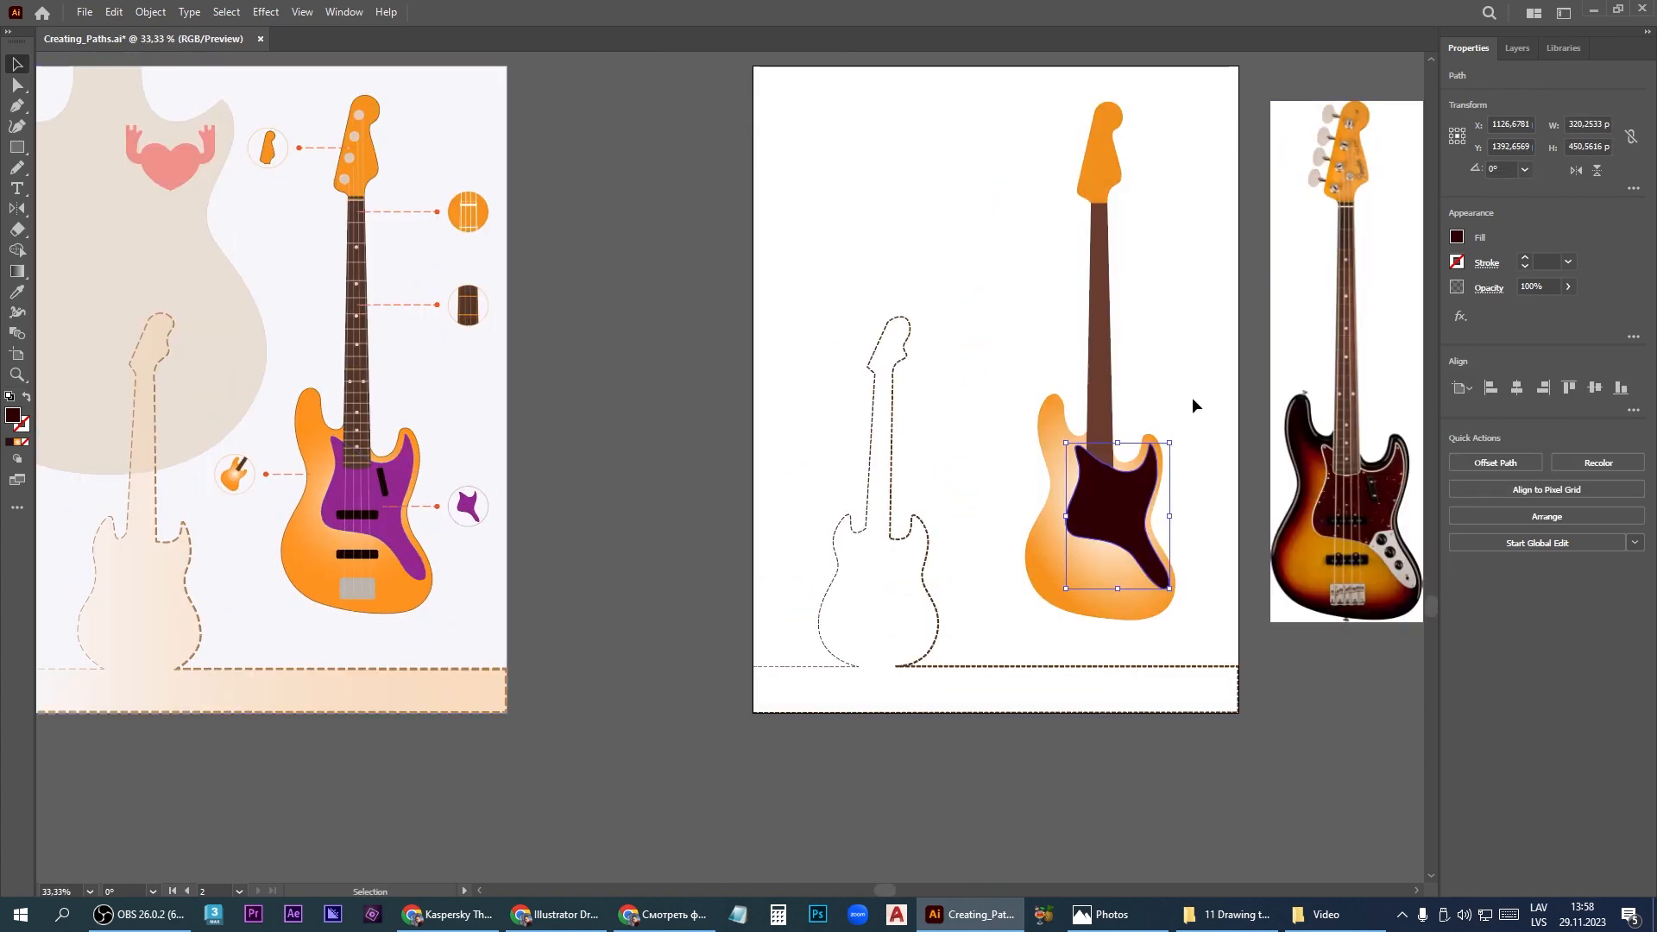
click(1457, 237)
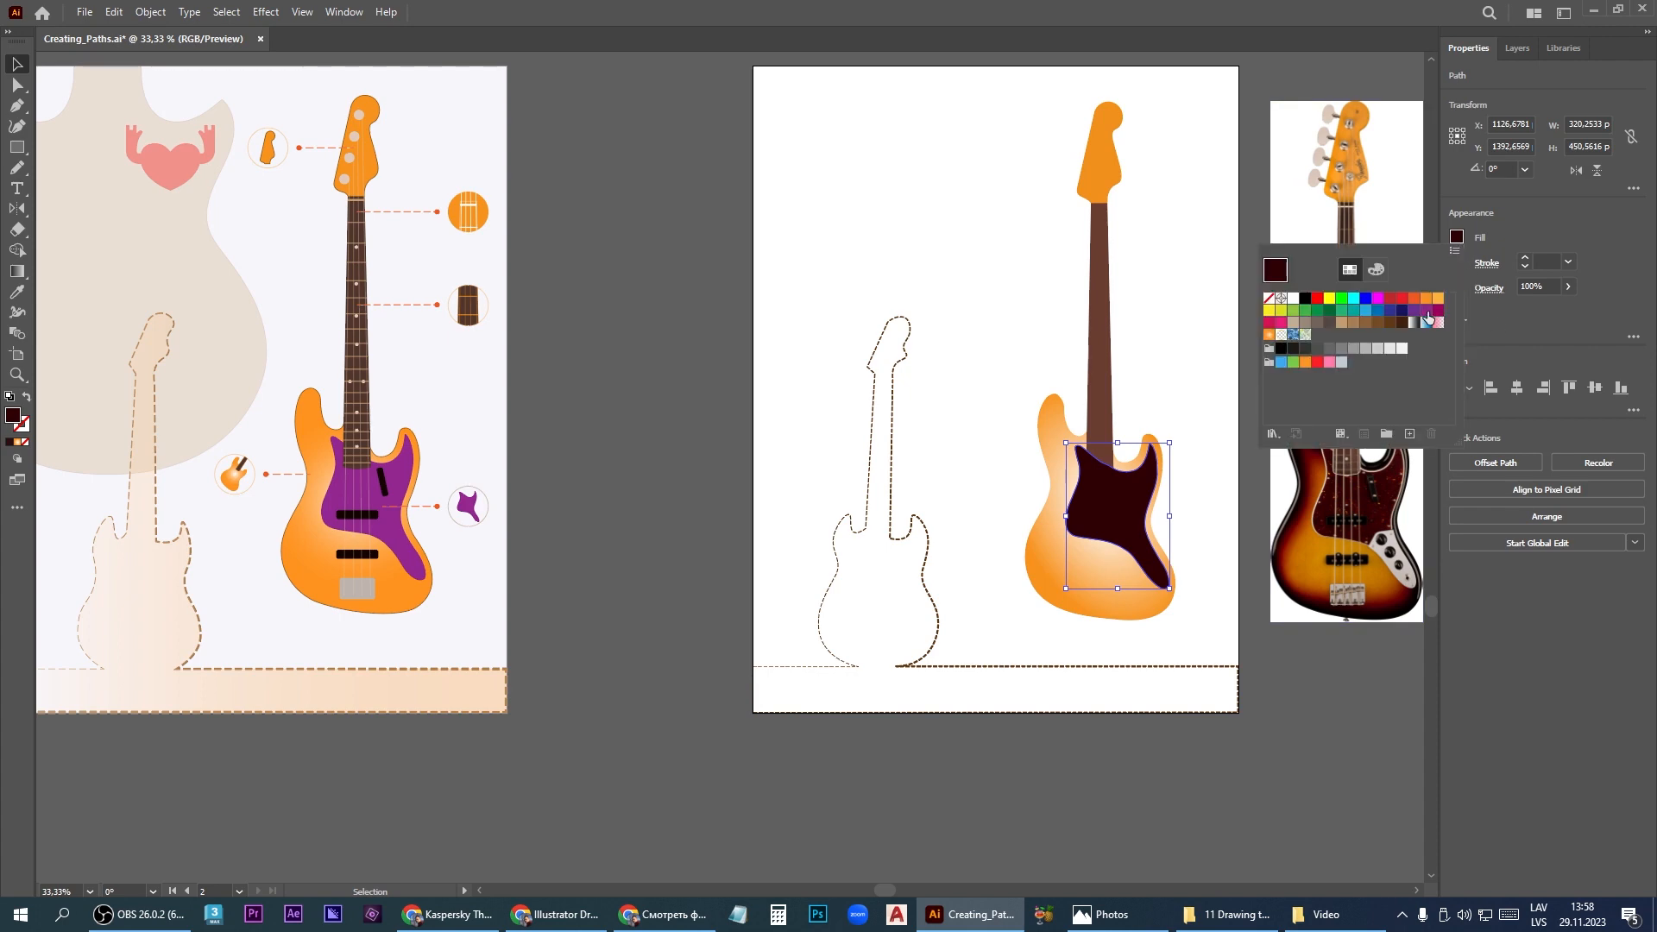
click(1427, 316)
click(555, 366)
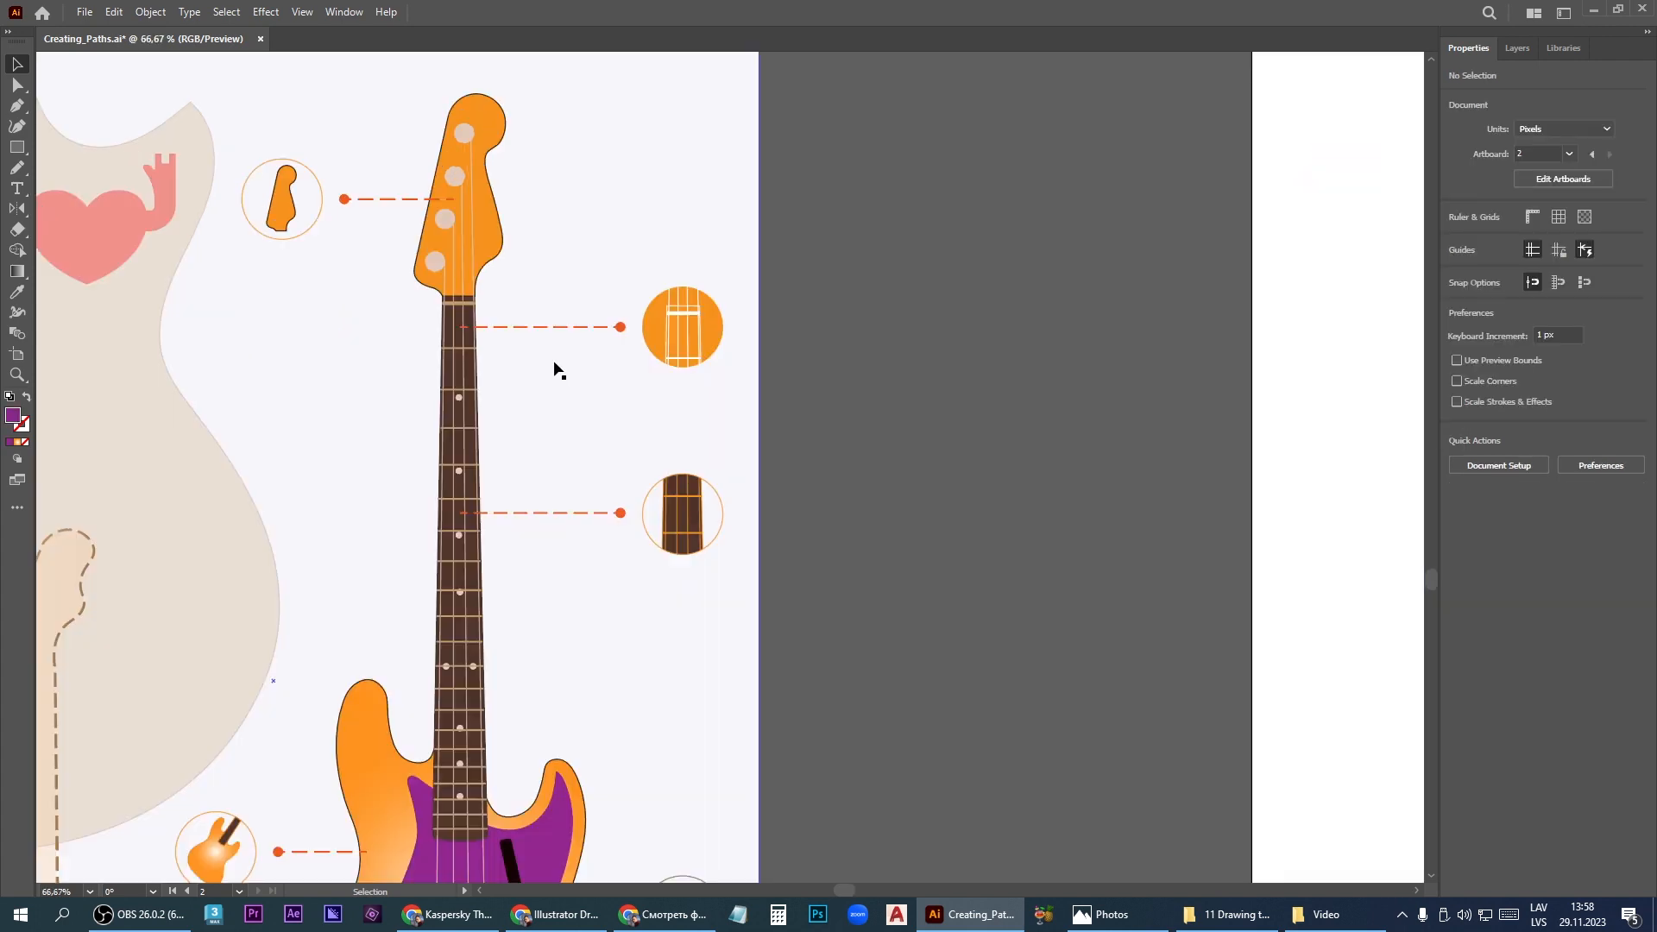
Select all the vector bass shapes together and give them a black 0.5 pt stroke
scroll(528, 278, up, 1)
scroll(529, 278, down, 3)
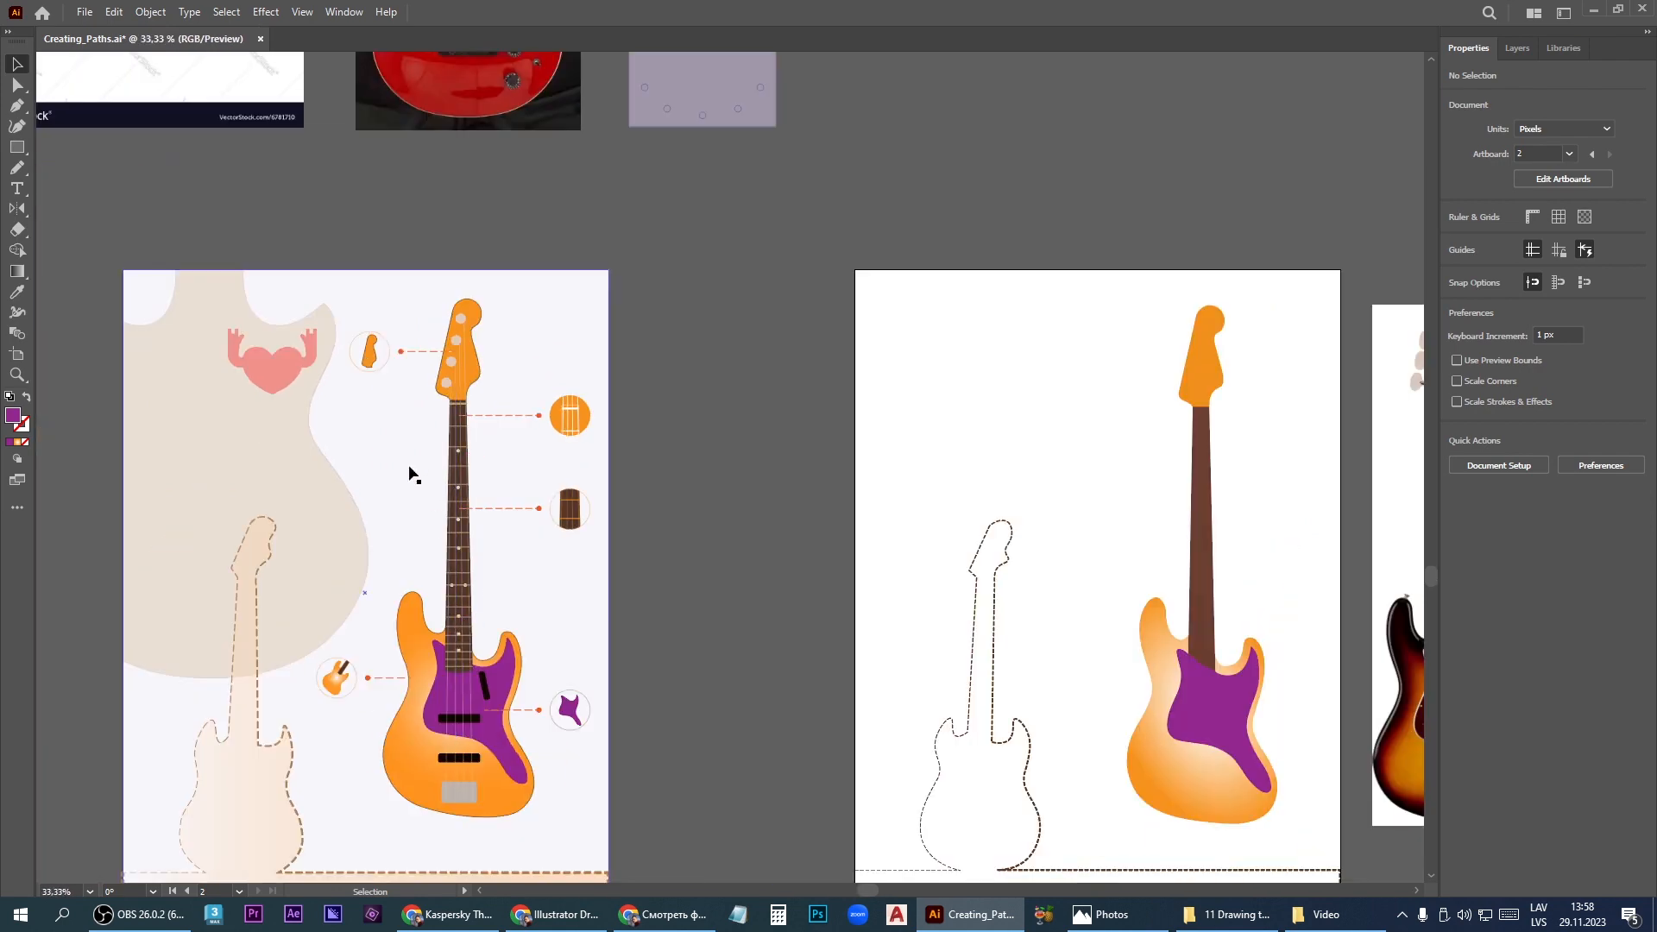
scroll(413, 466, down, 1)
scroll(1033, 571, up, 1)
scroll(1029, 572, down, 1)
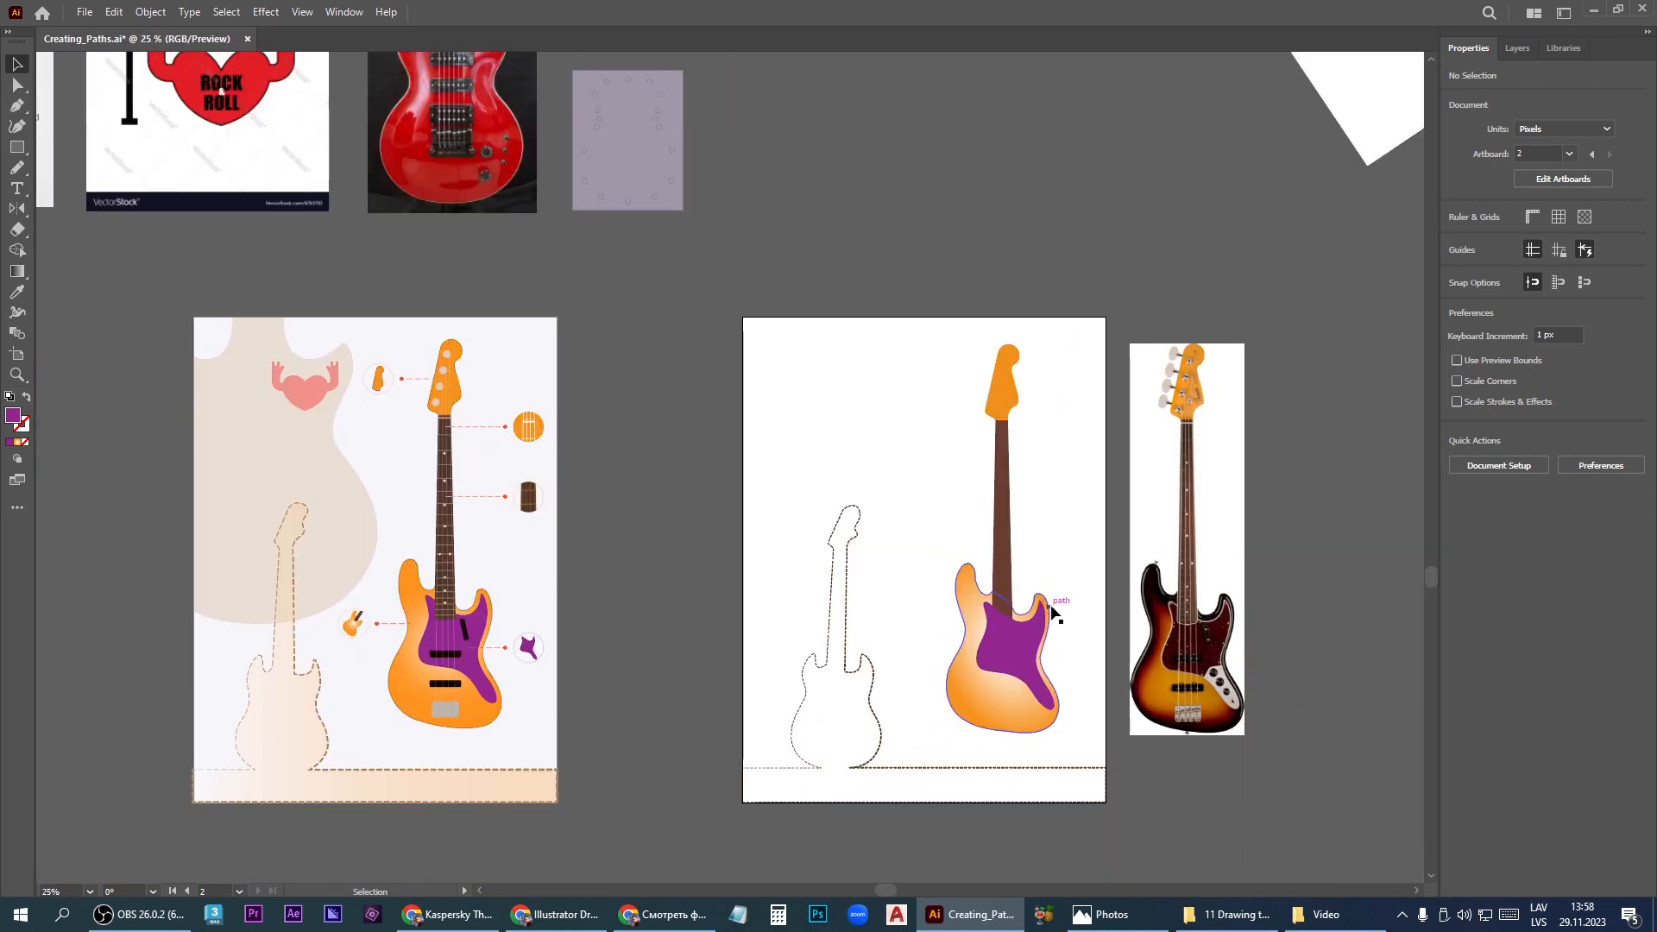
scroll(483, 611, up, 1)
scroll(484, 611, down, 1)
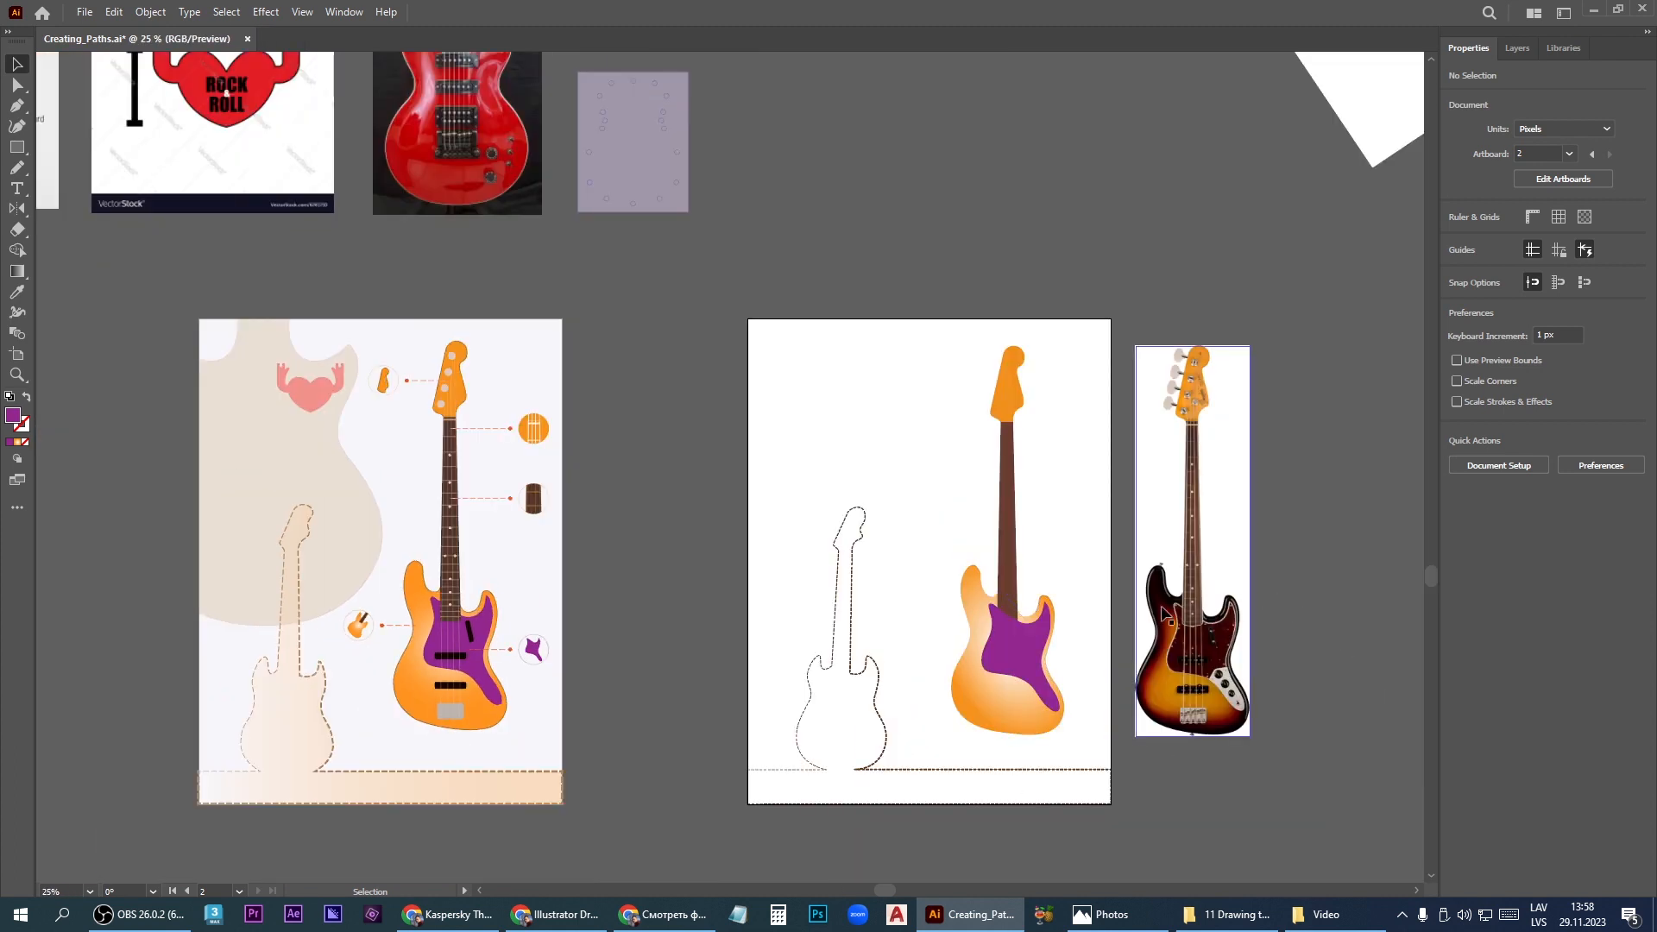
drag(993, 411, 970, 369)
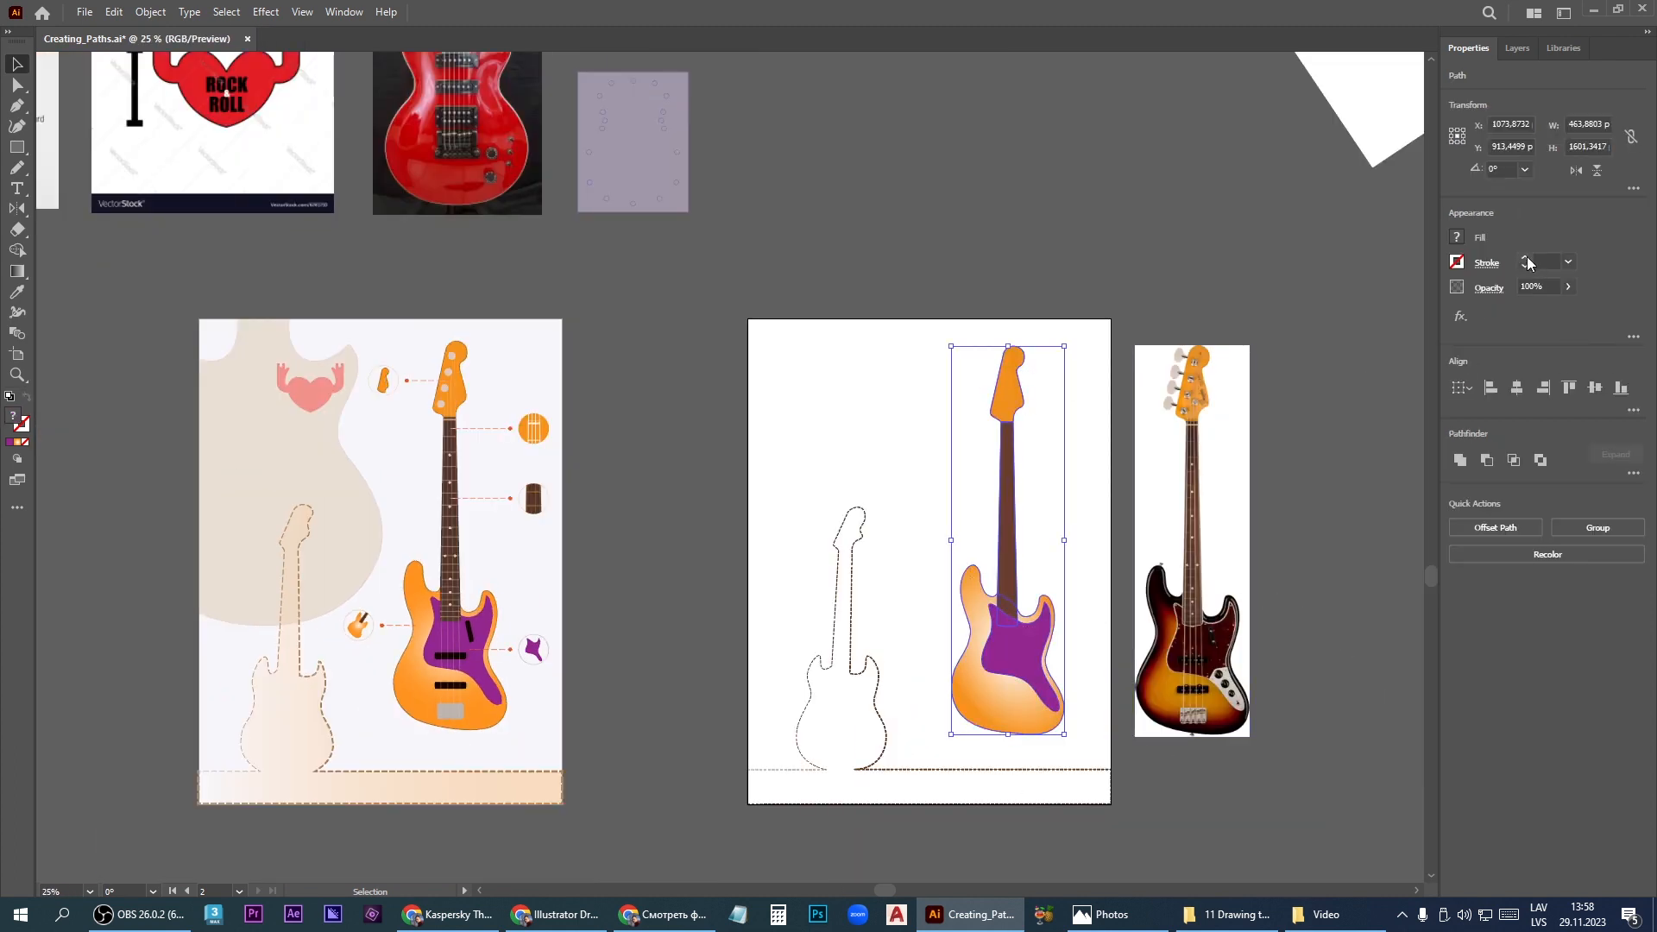
click(1457, 262)
click(1303, 324)
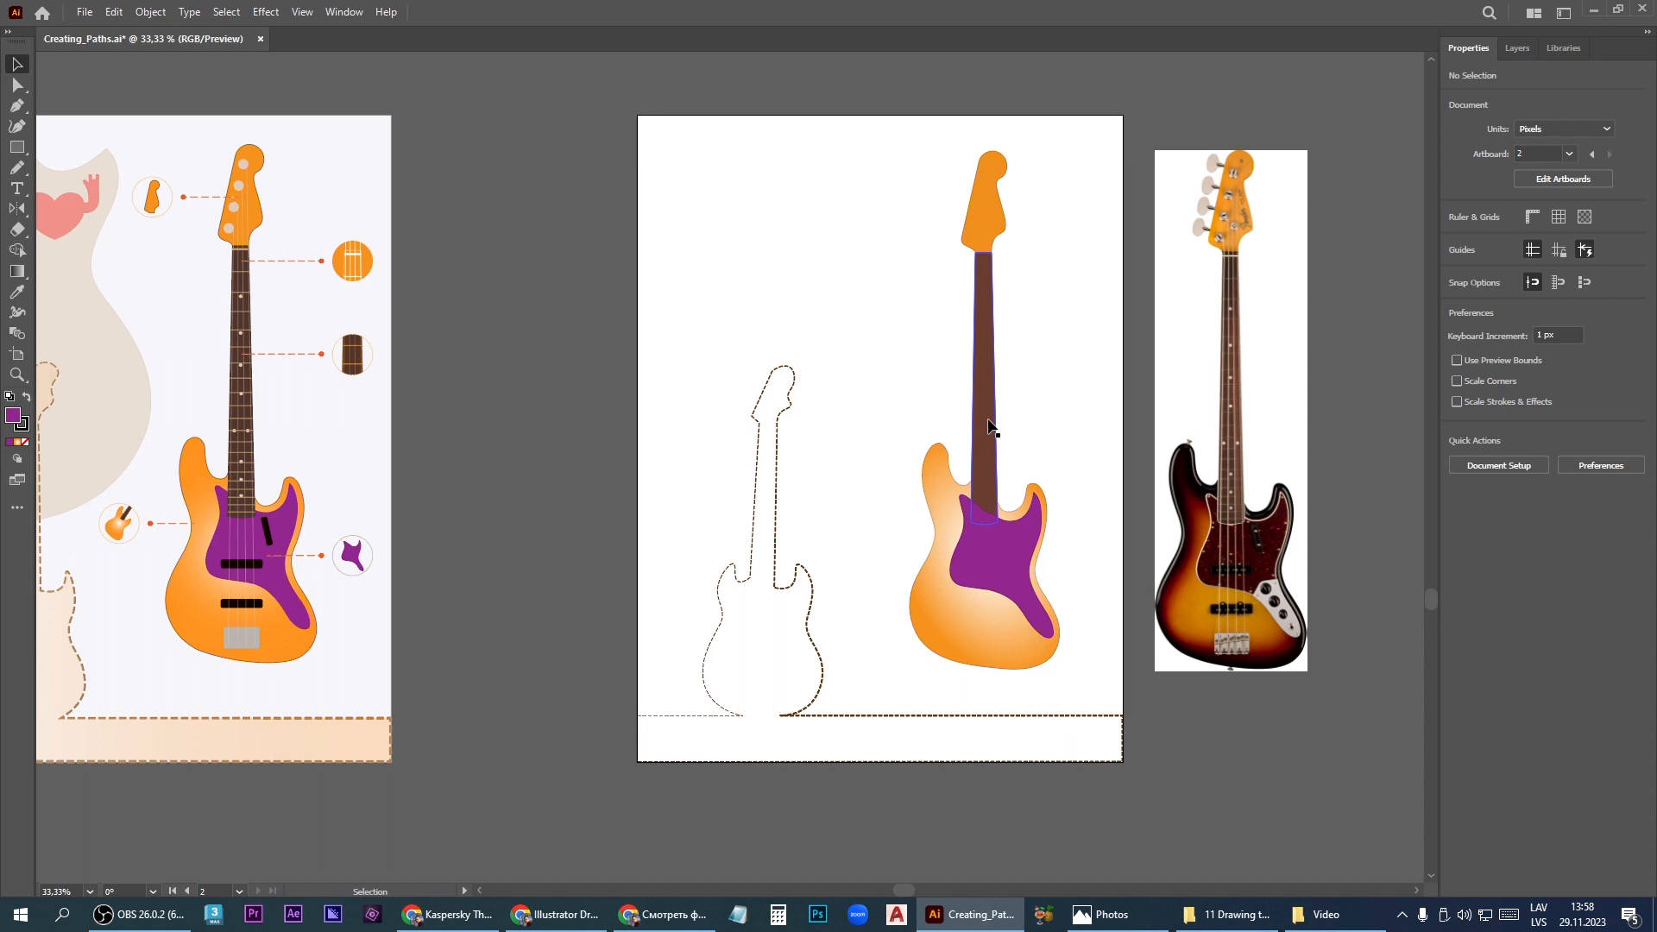
Bring the brown neck shape to the front, above the purple pickguard
click(989, 426)
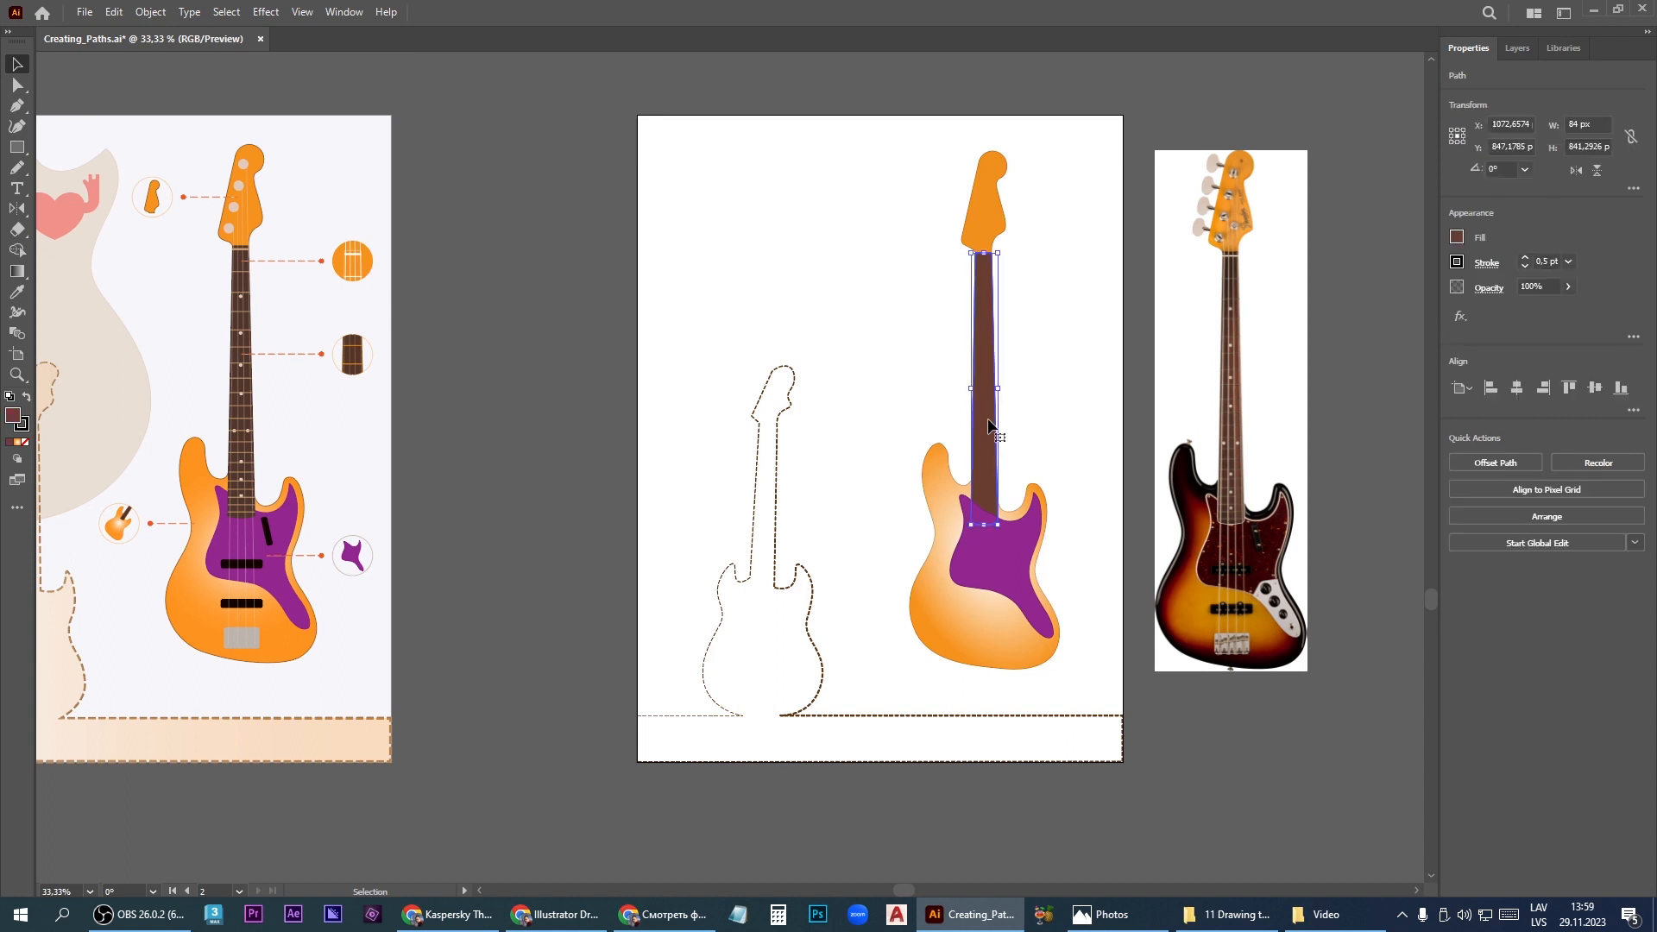
click(1551, 518)
click(1543, 528)
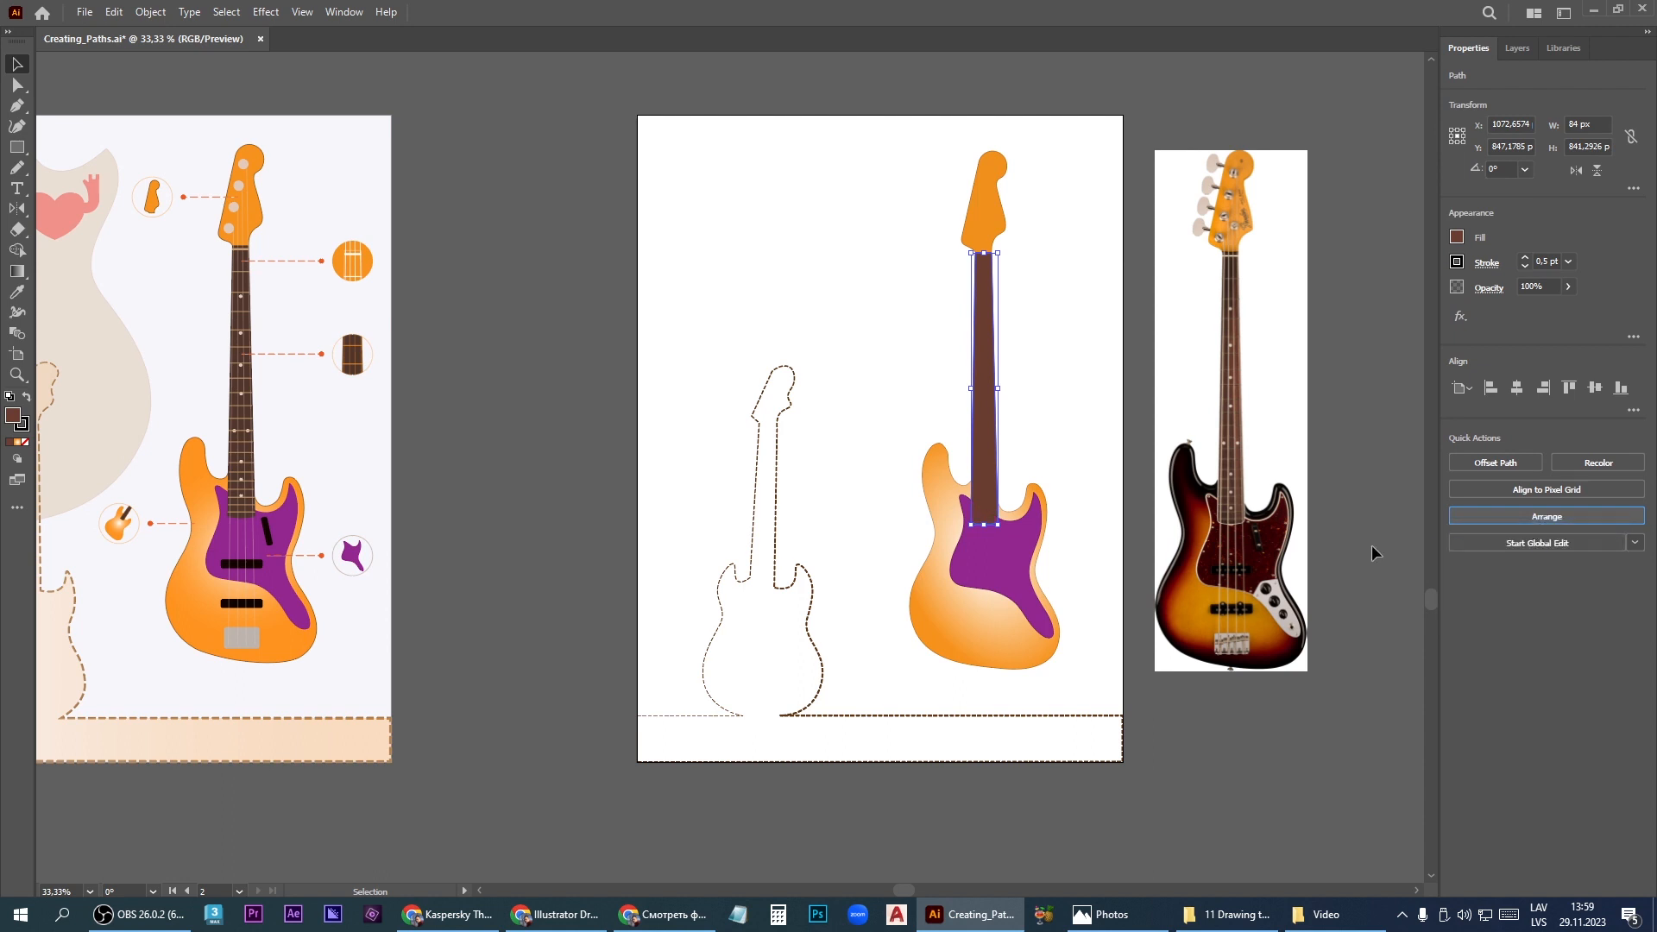
Deselect the neck and draw a circle about 32 px in diameter over the uppermost tuning post on the photo's headstock
click(1160, 704)
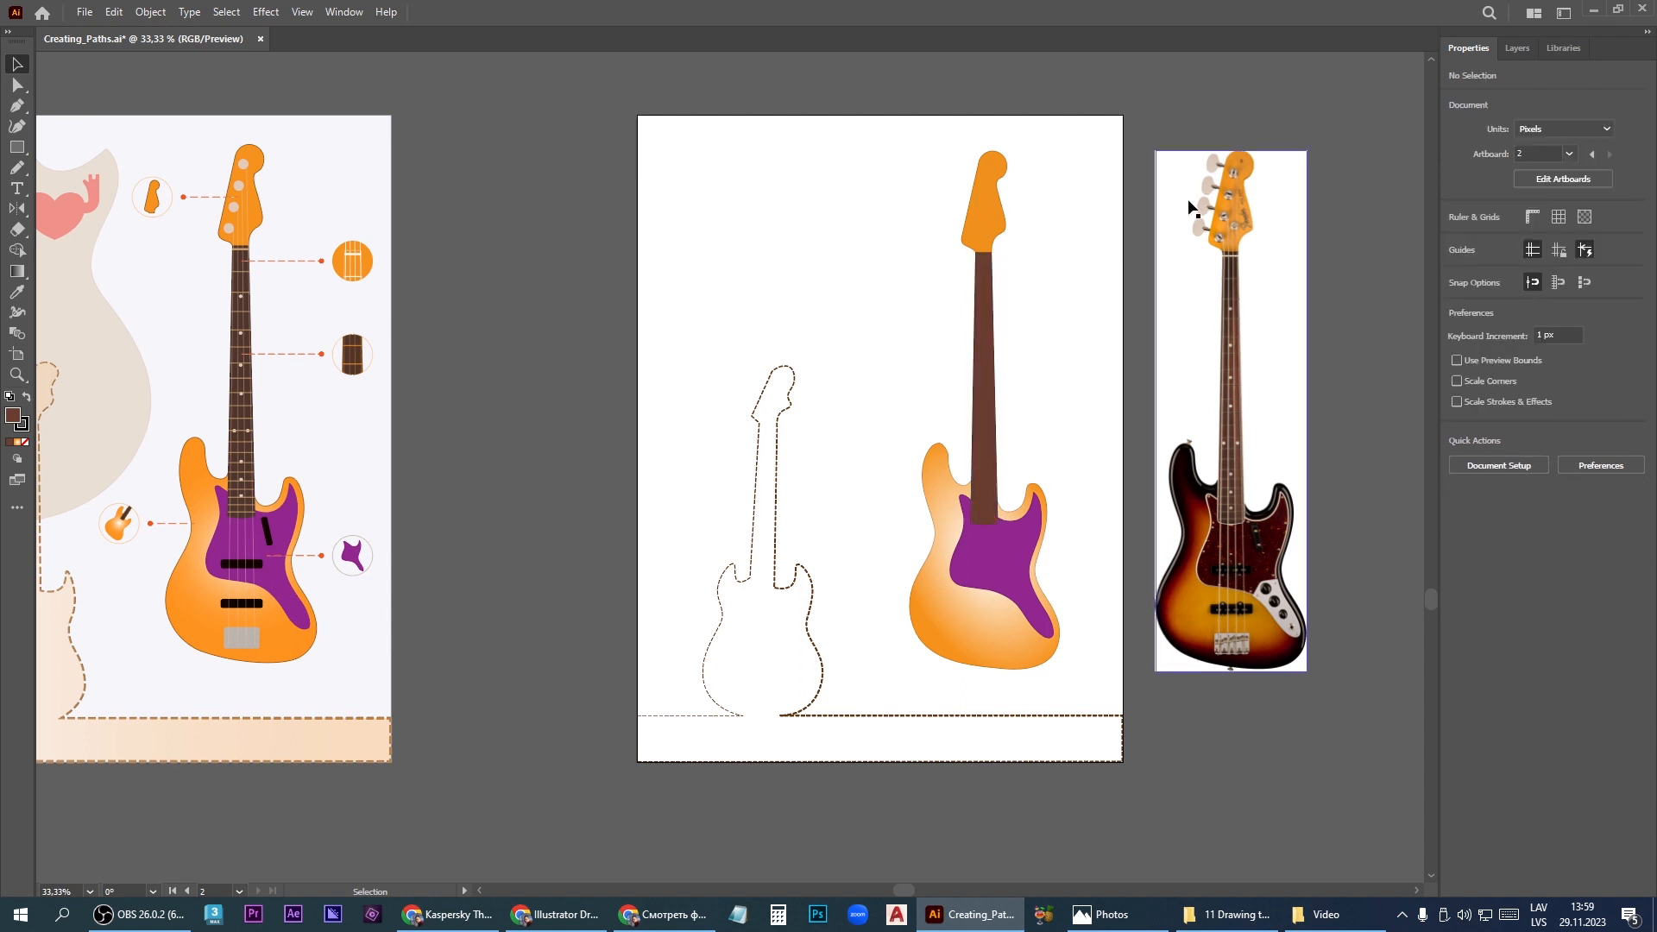
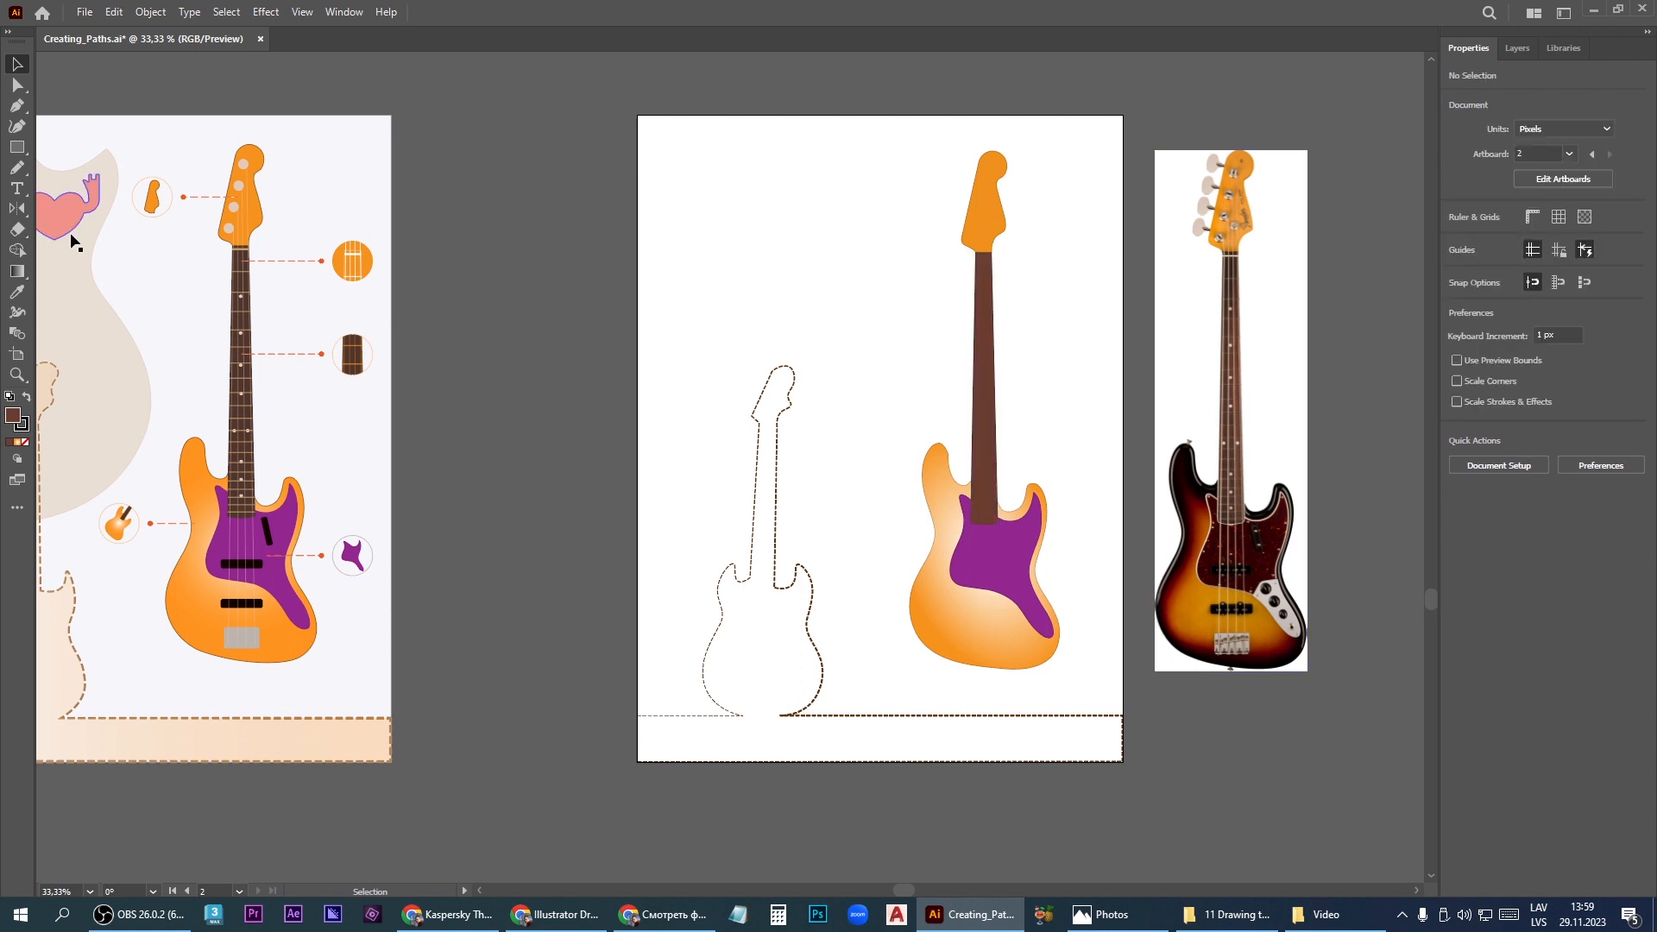
click(18, 146)
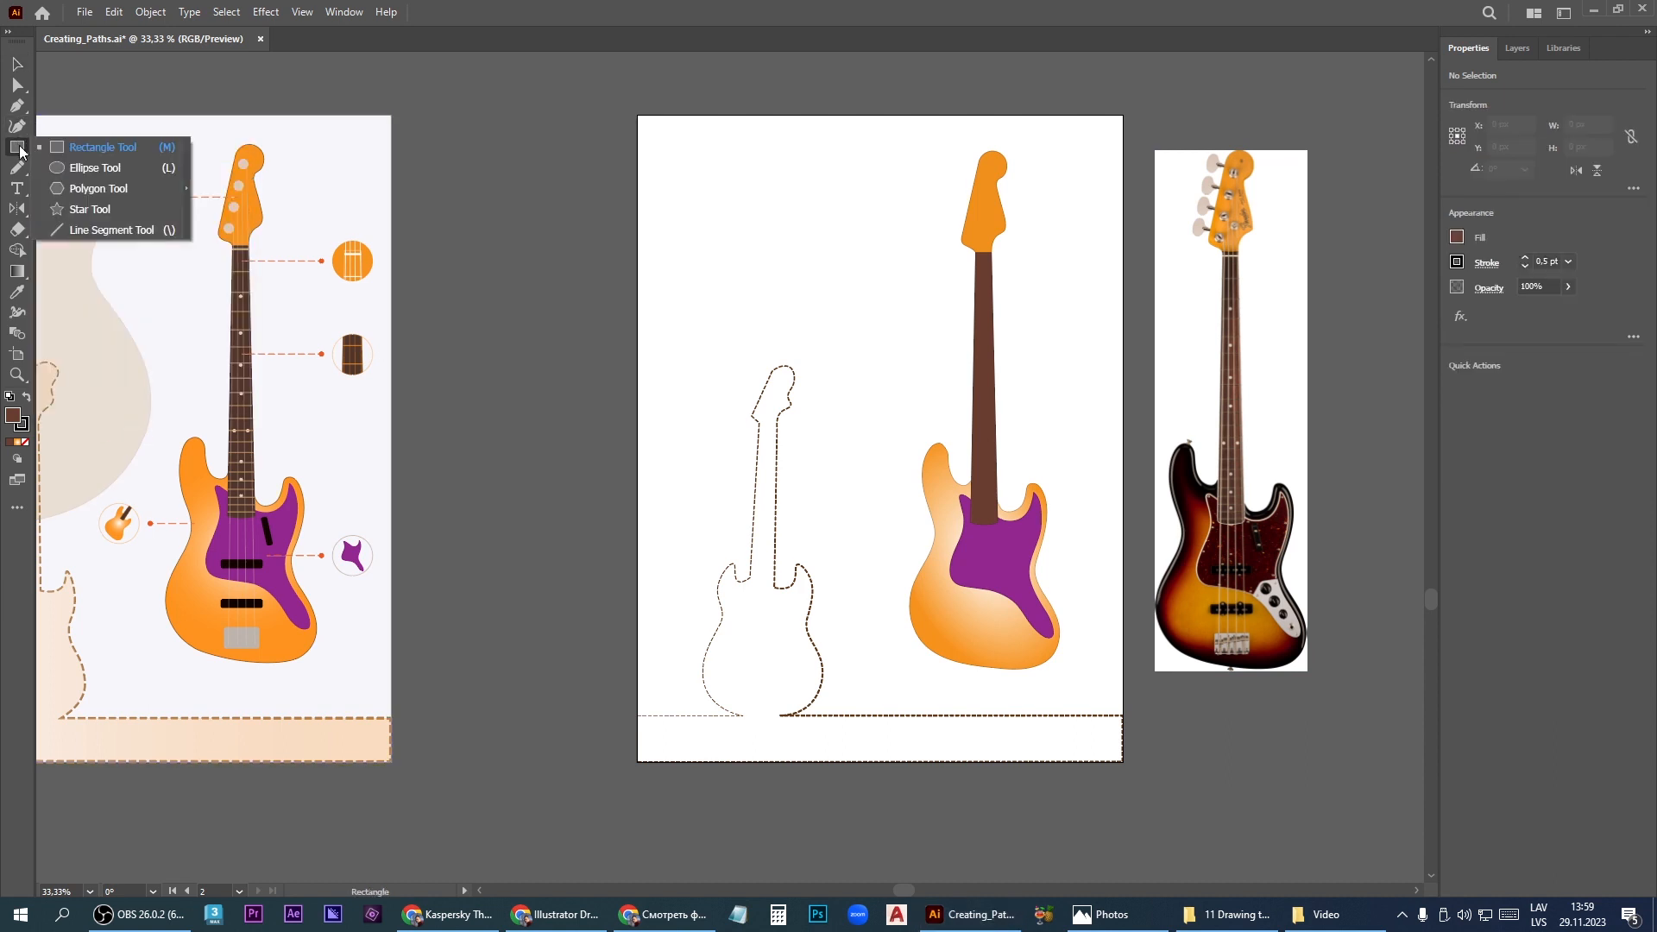
click(82, 167)
scroll(1240, 179, up, 7)
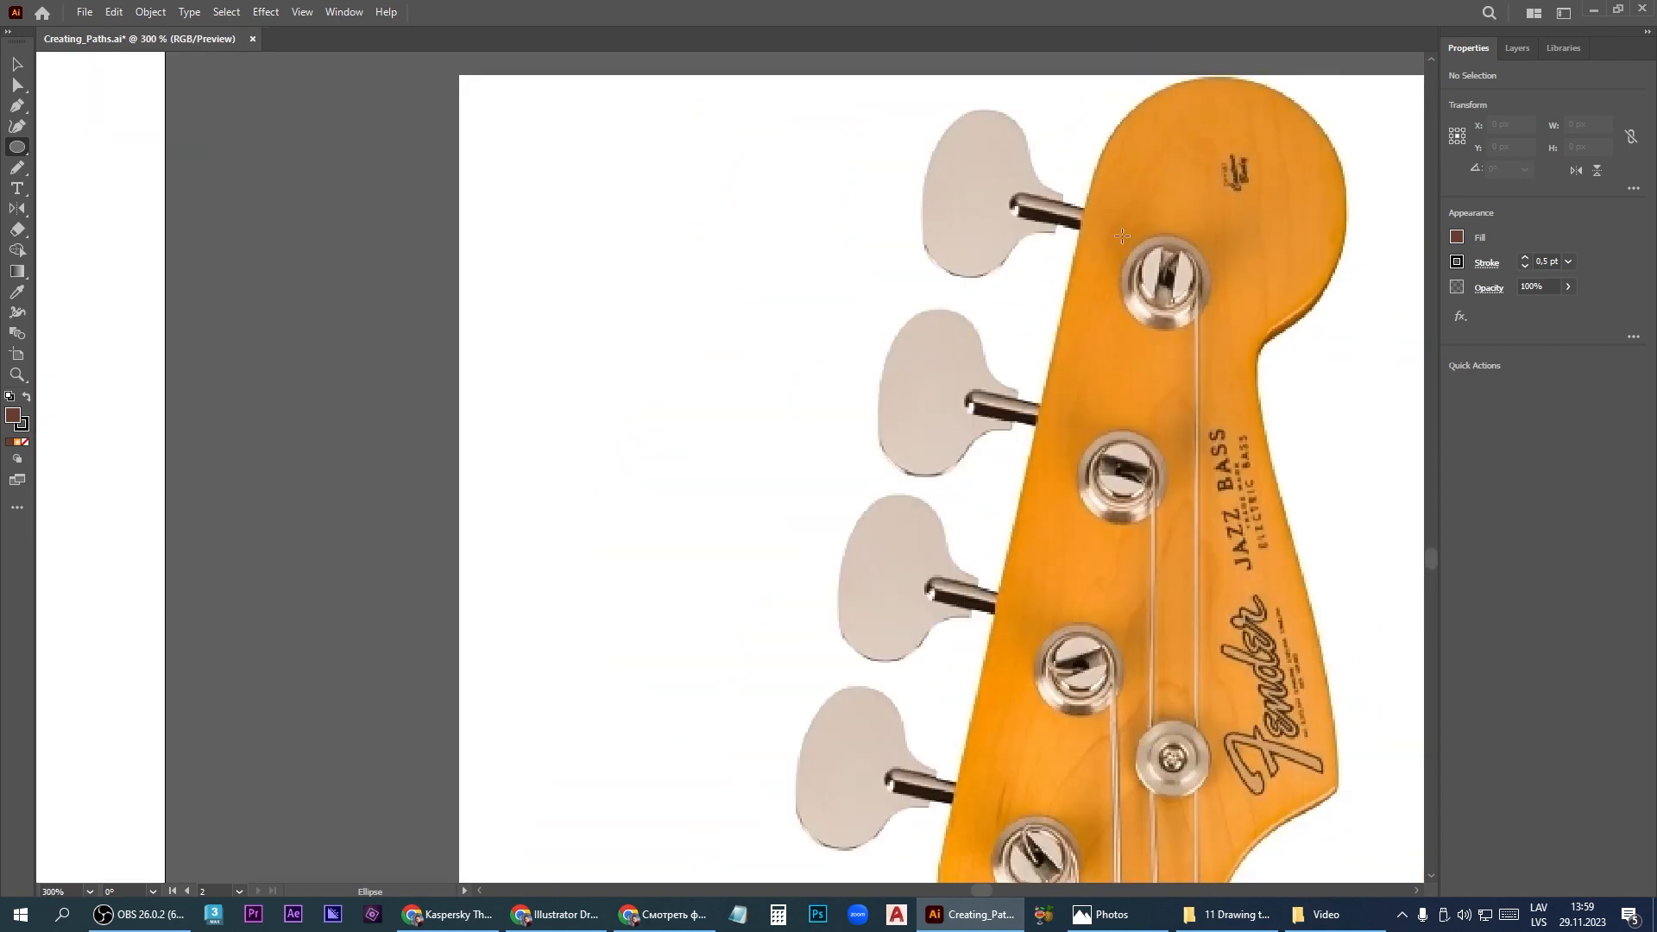
drag(1122, 236, 1216, 329)
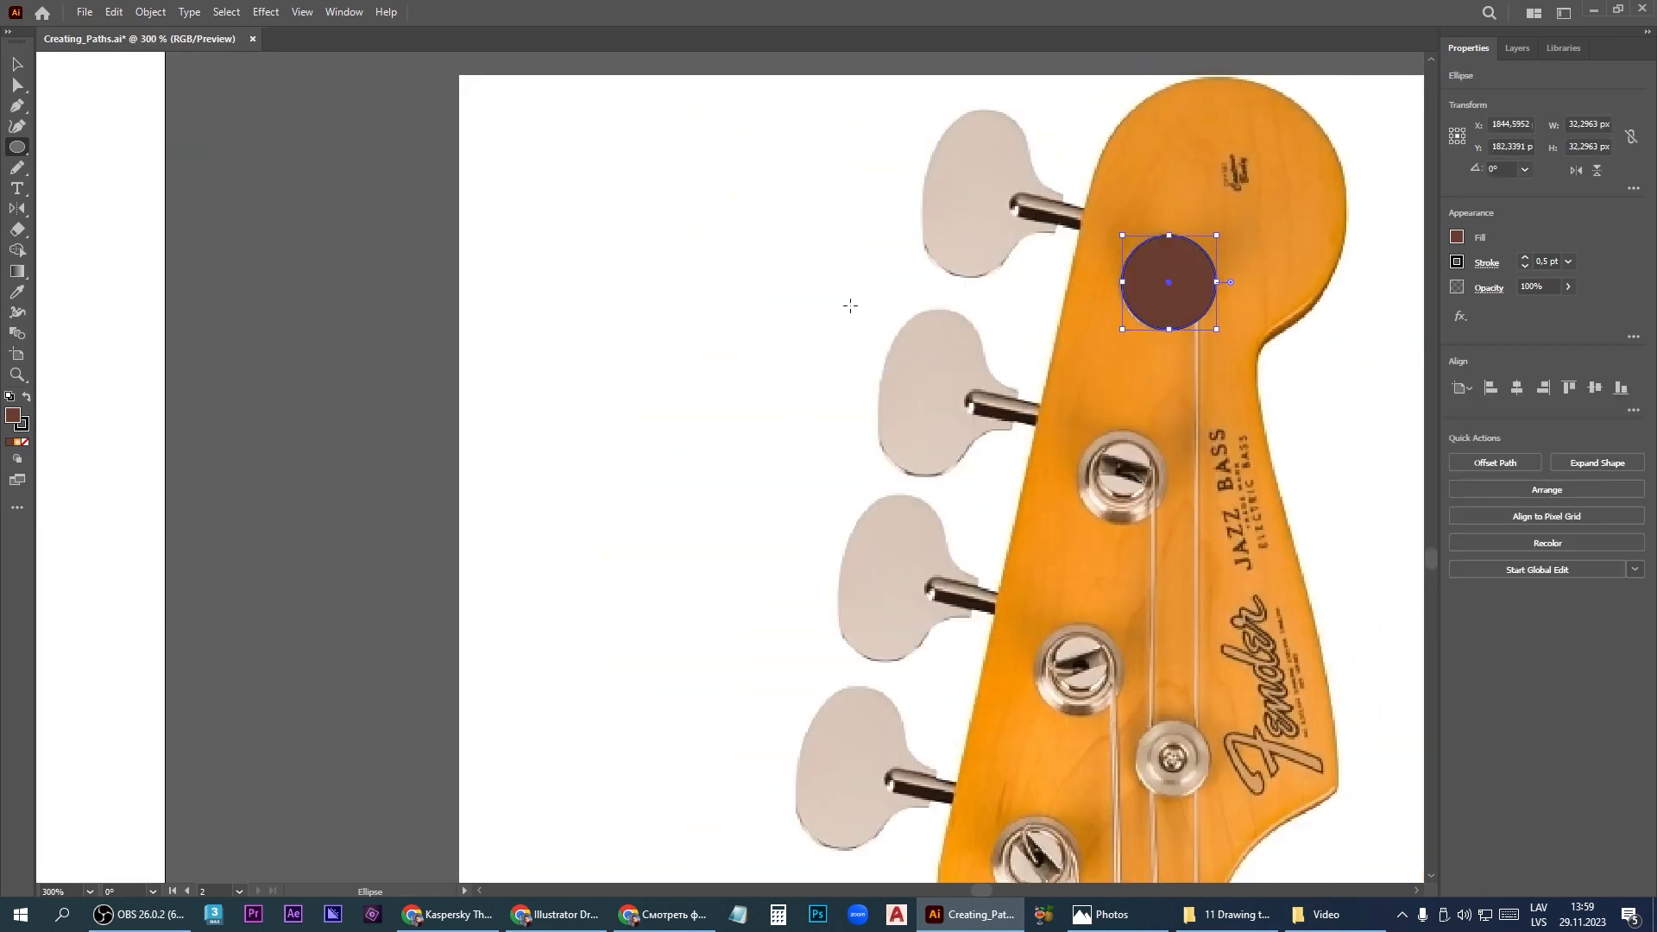
Fill the circle with pale pinkish grey sampled from the photo using the Eyedropper, and copy it onto the other three tuning posts
click(16, 292)
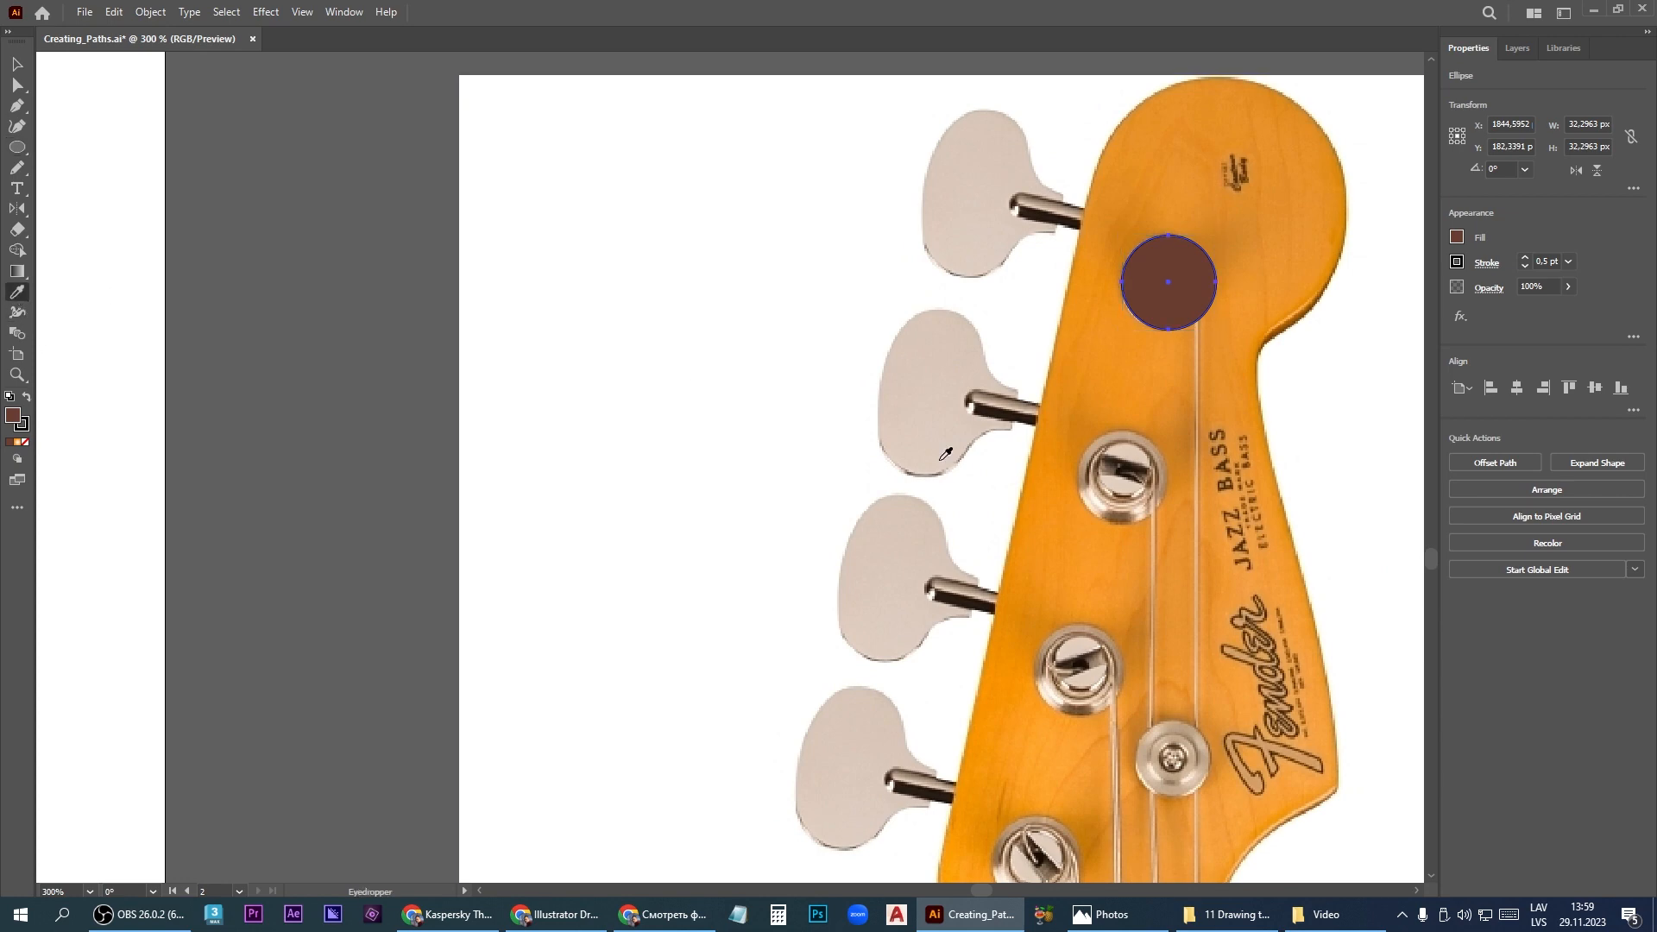
click(1136, 450)
key(v)
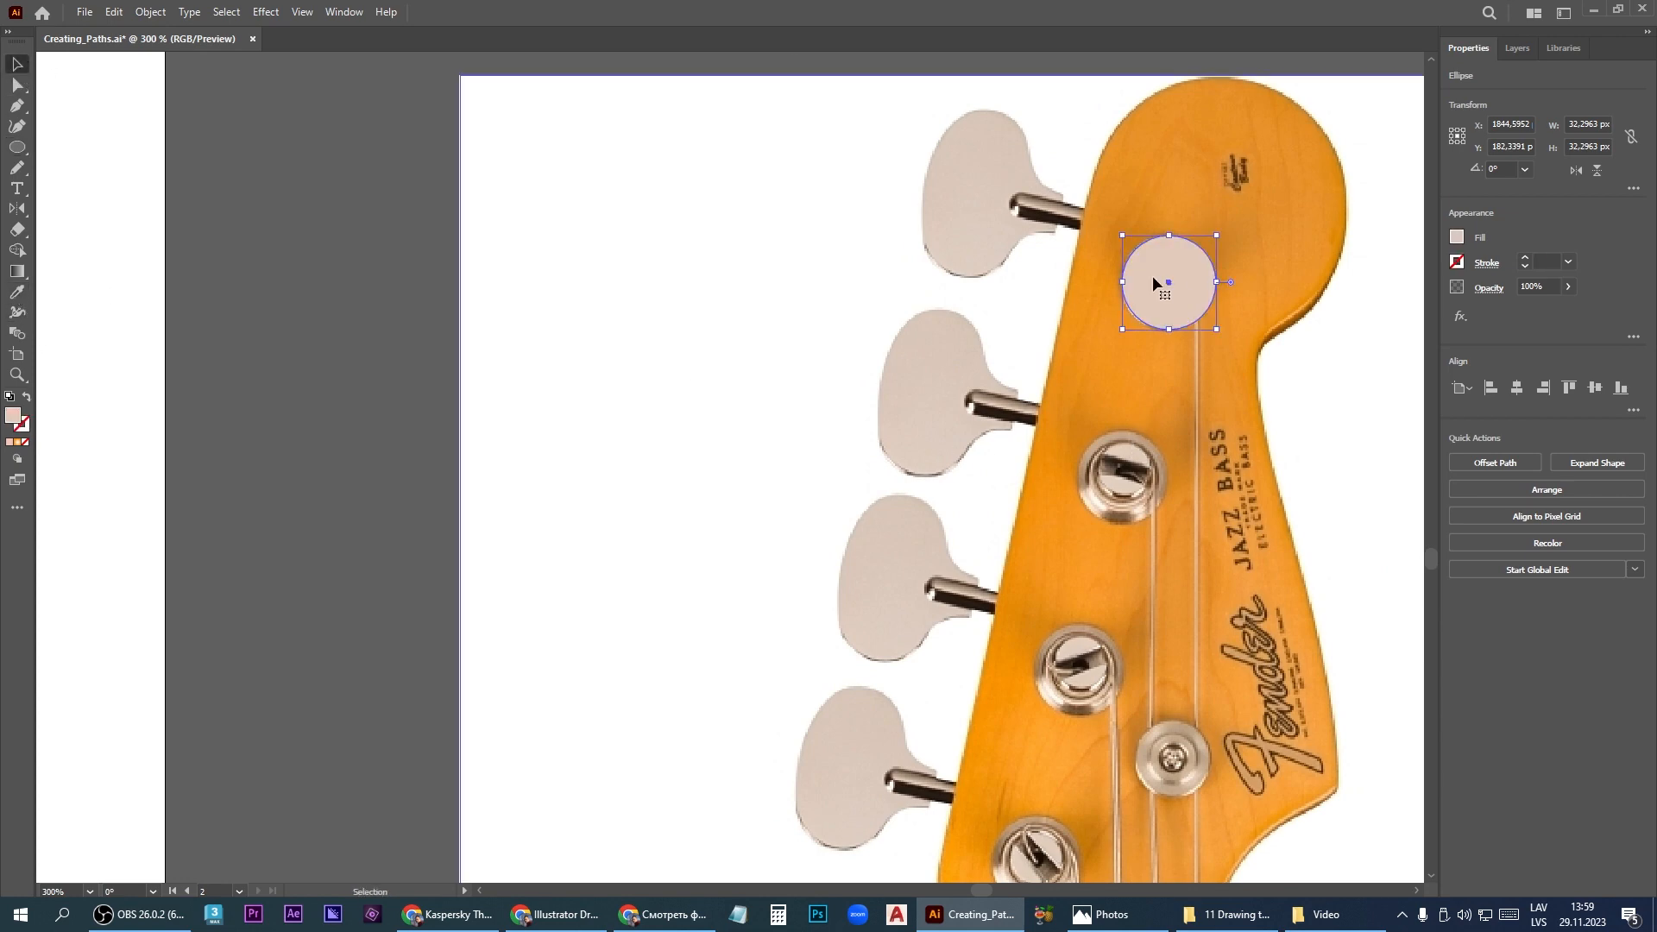
drag(1196, 312, 1069, 849)
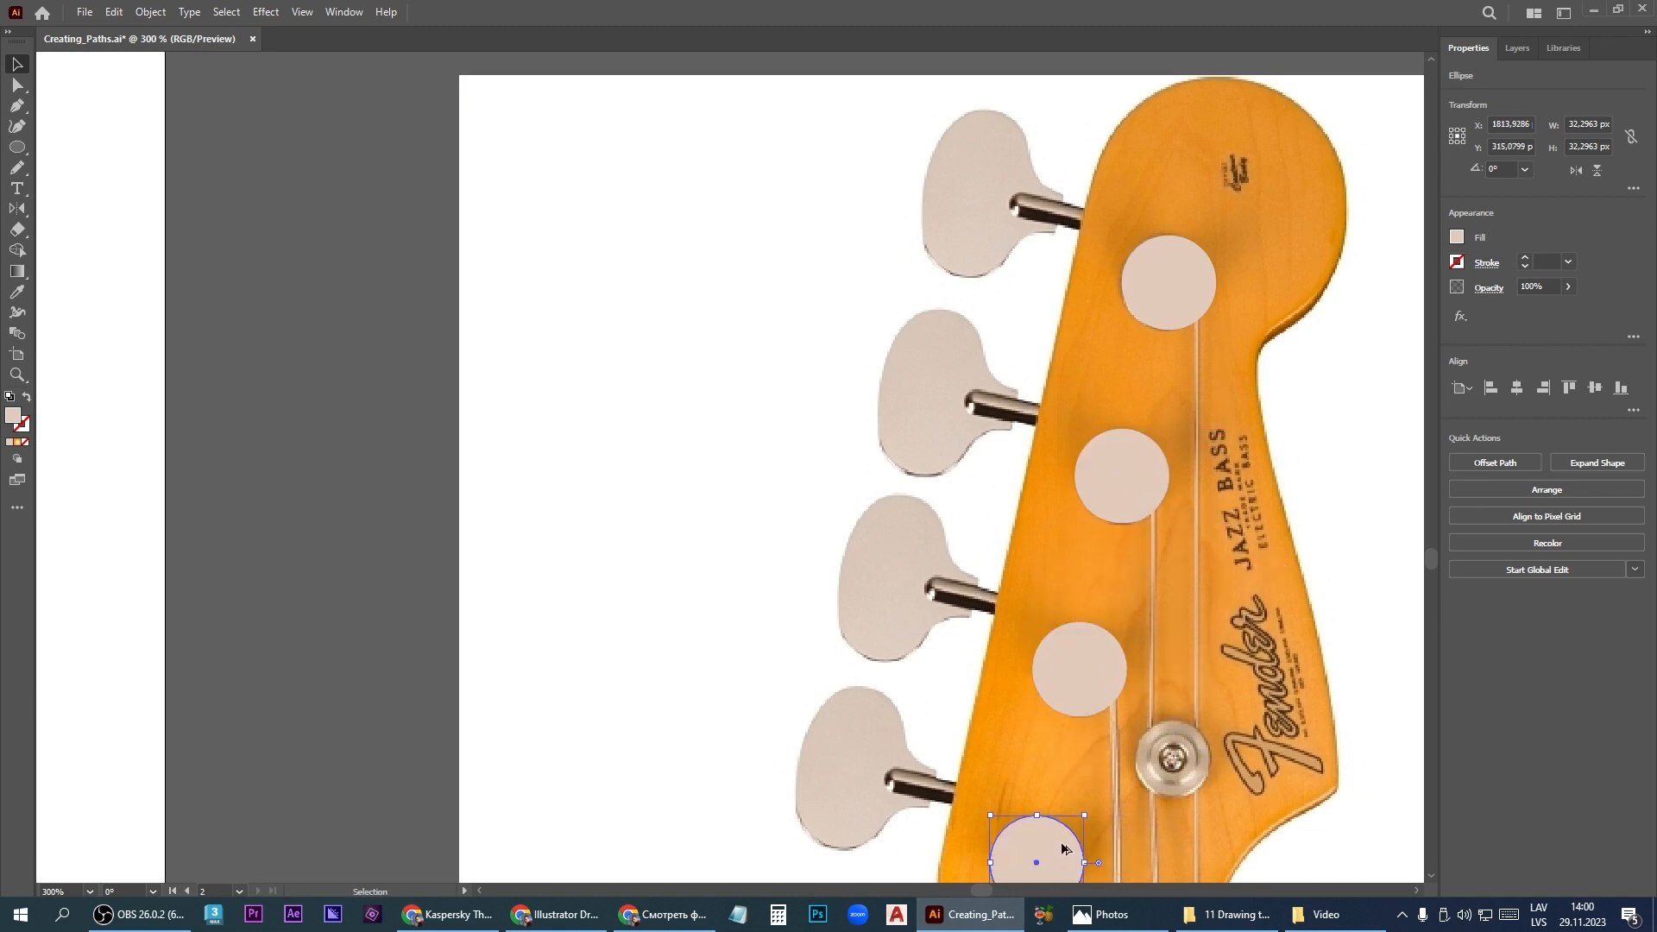
Switch to the Essentials Classic workspace and bring up its shape tools, including the Rounded Rectangle Tool, for tracing the pickups
scroll(1136, 261, down, 5)
scroll(1058, 658, up, 4)
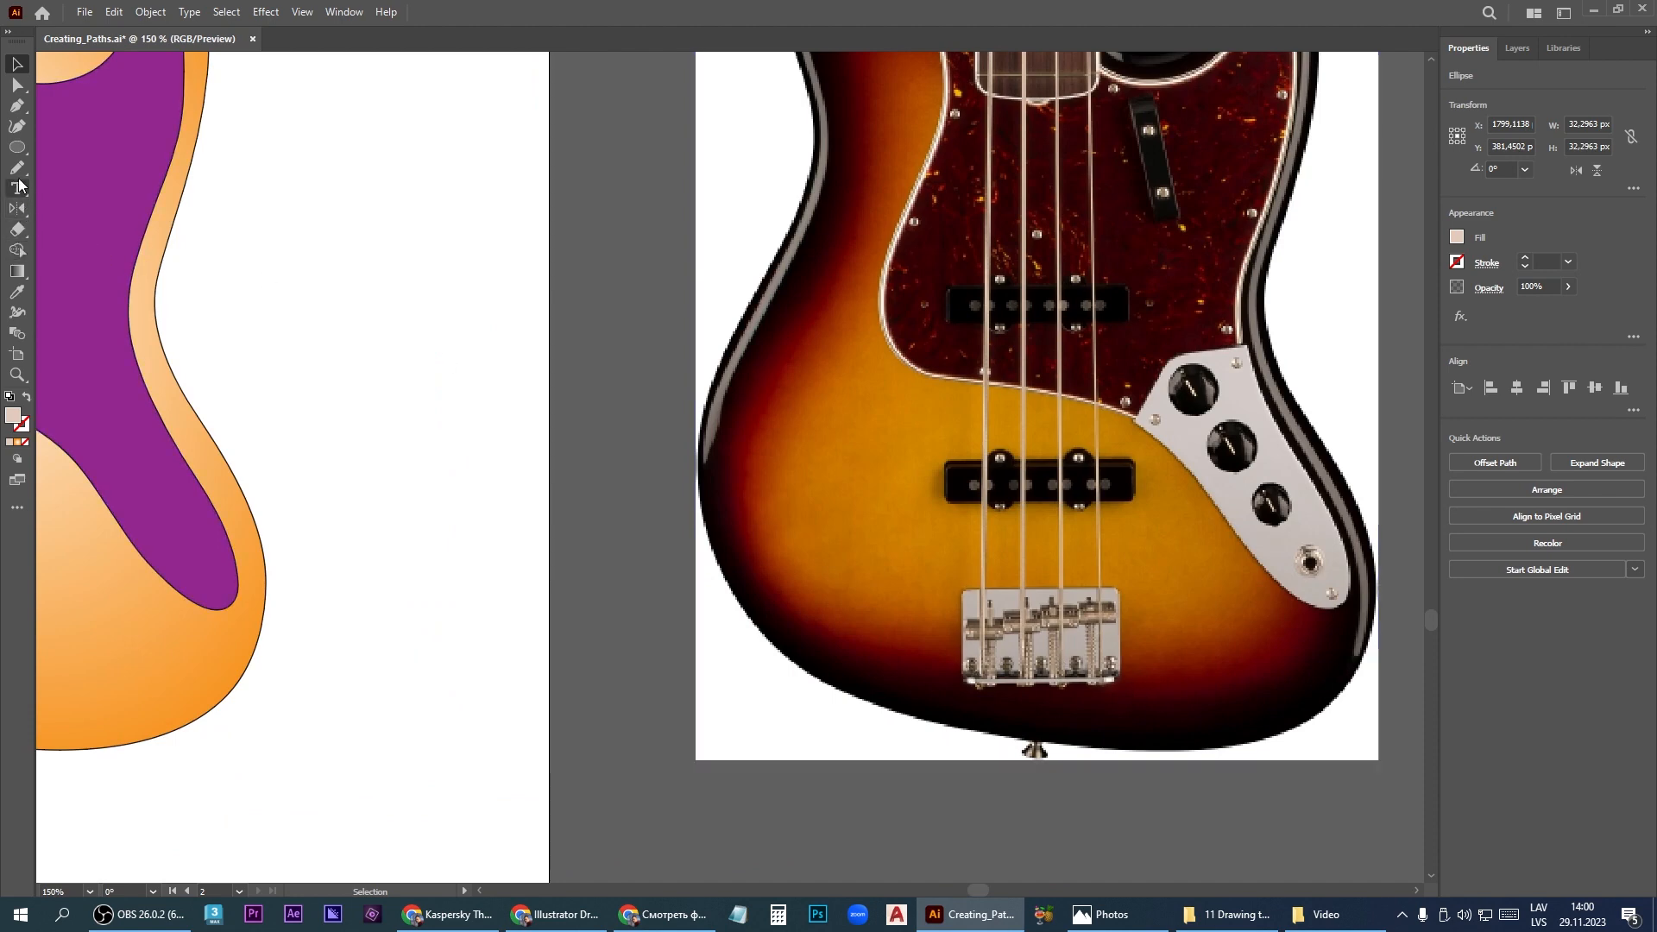
click(22, 150)
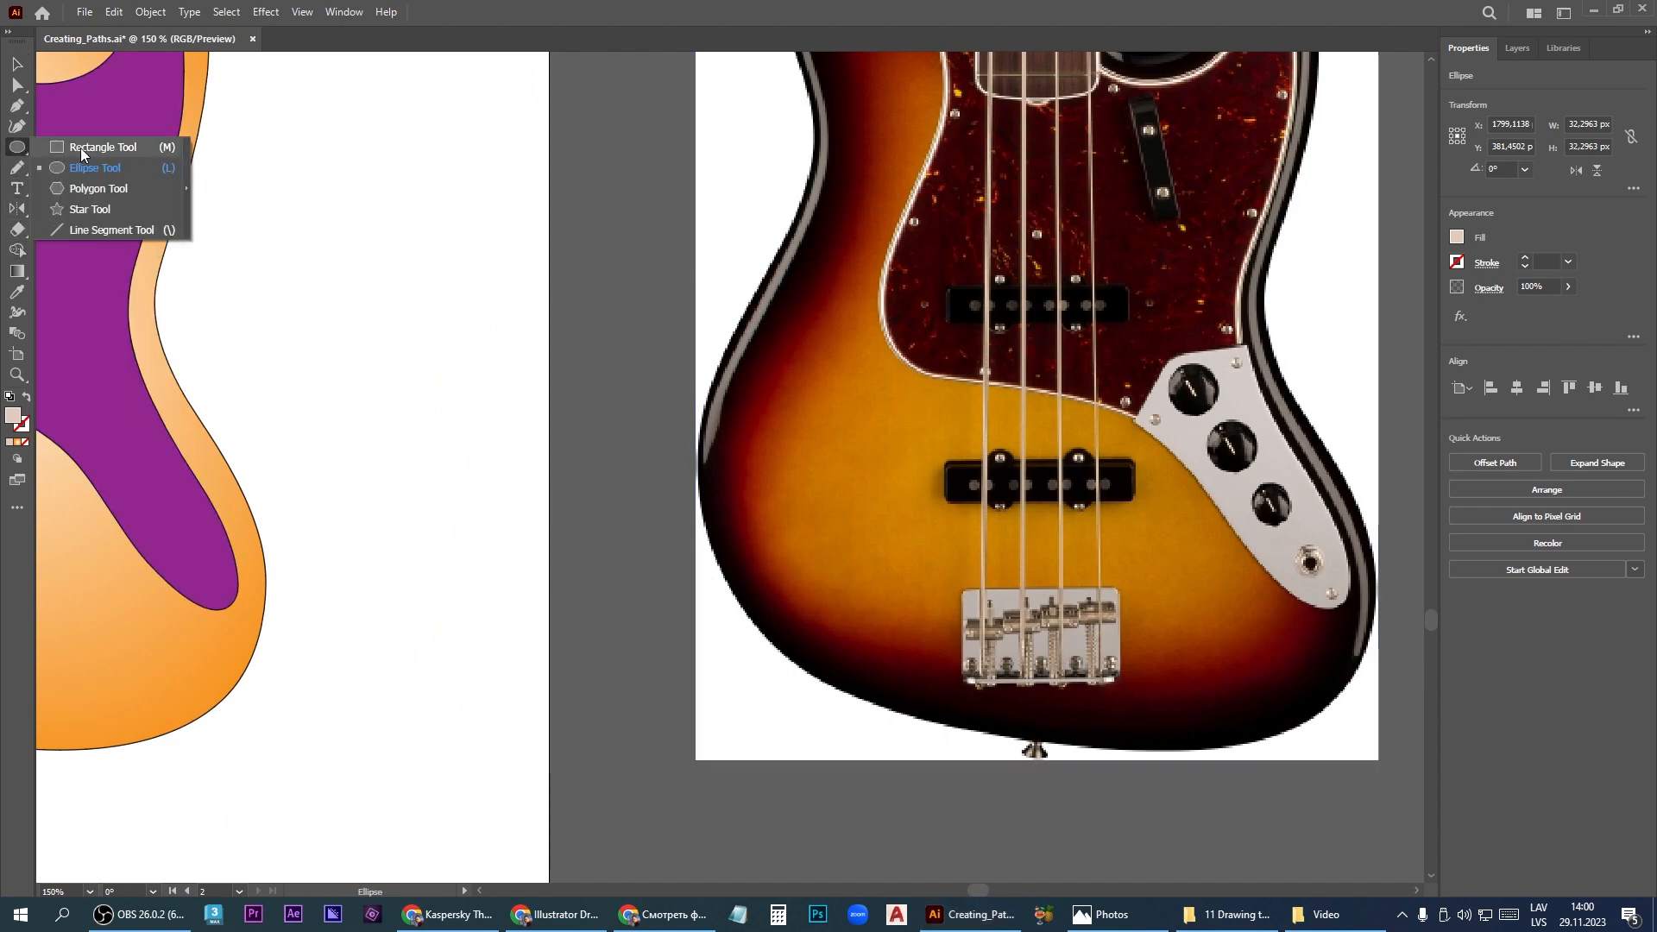
click(1565, 16)
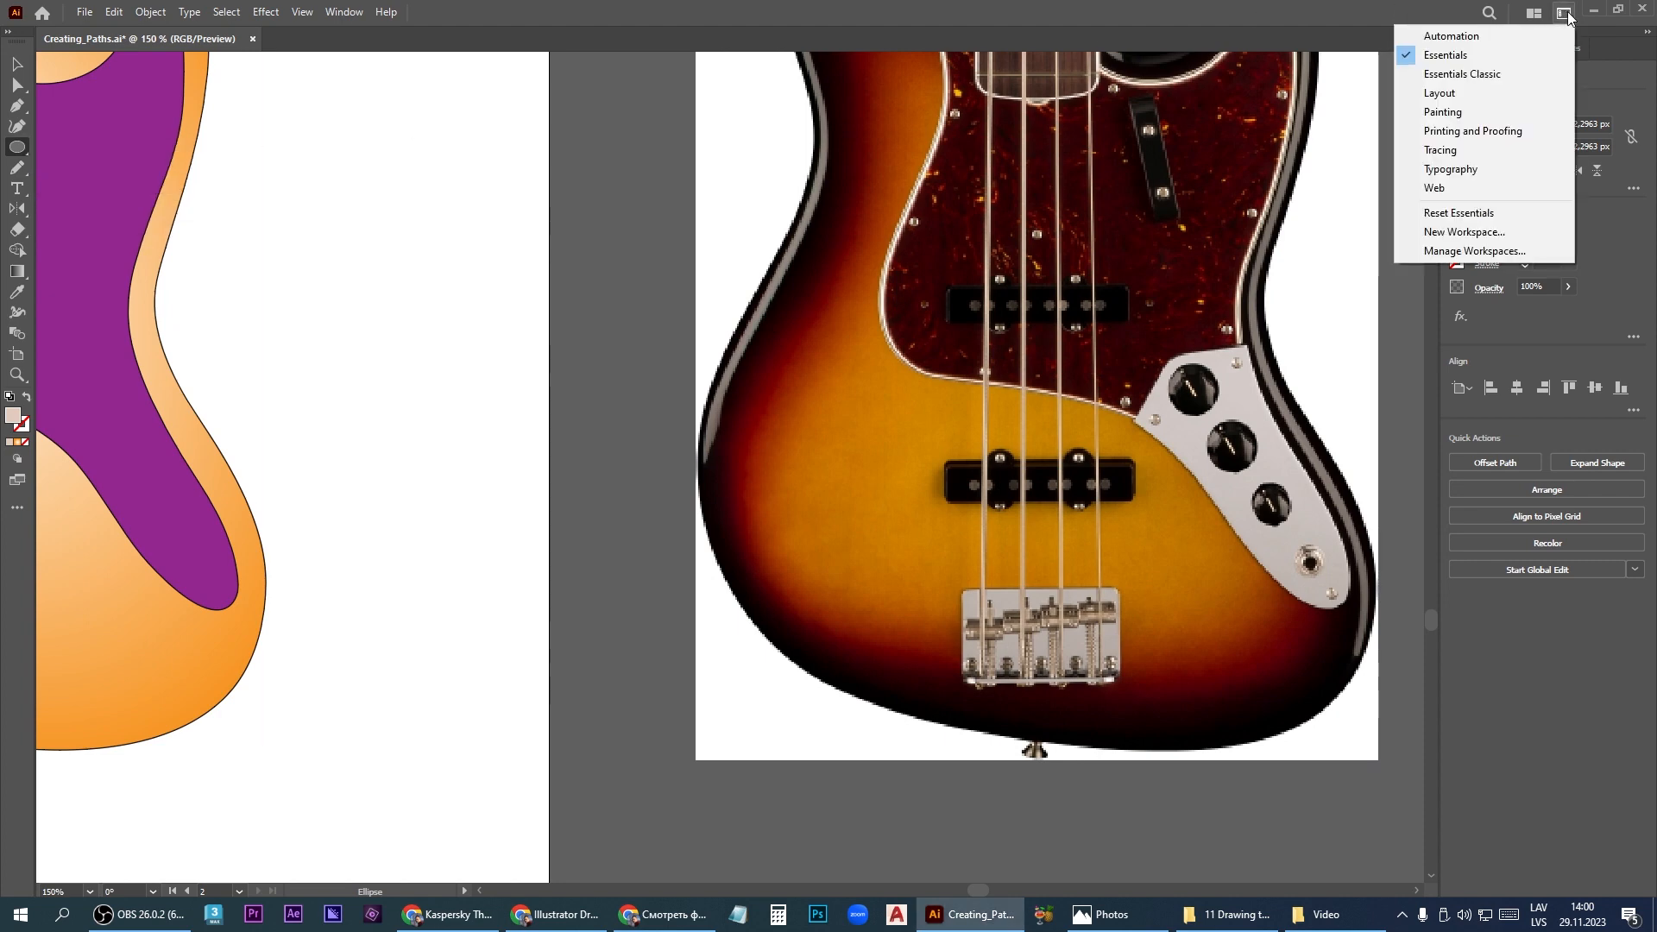
click(1470, 75)
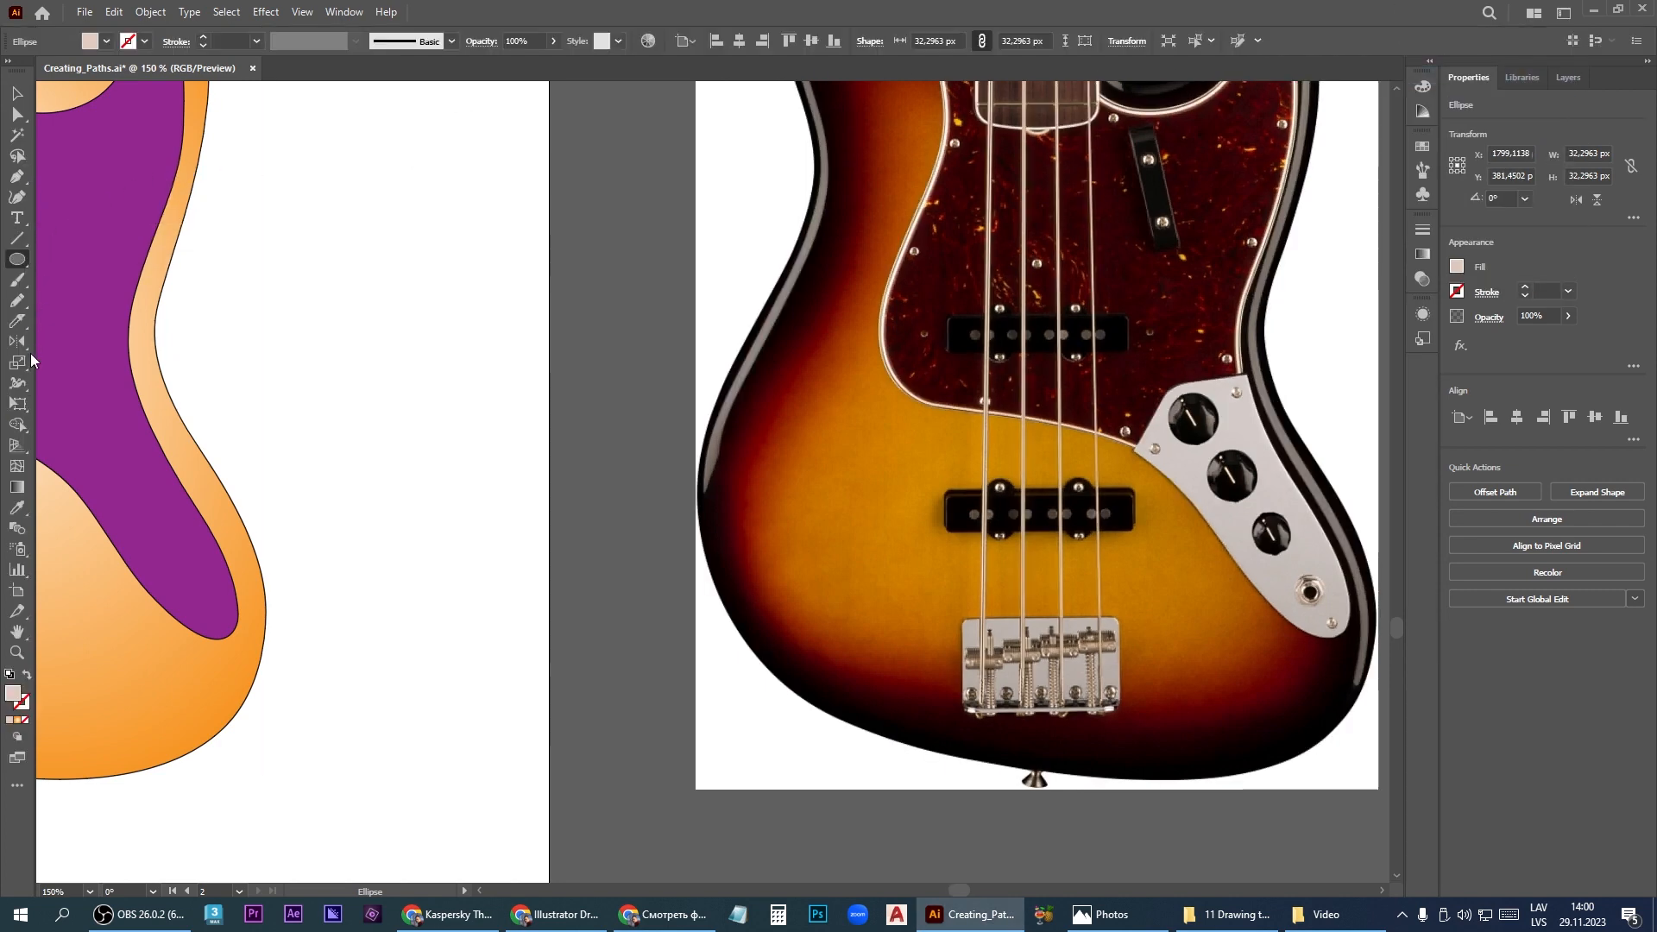
right_click(24, 264)
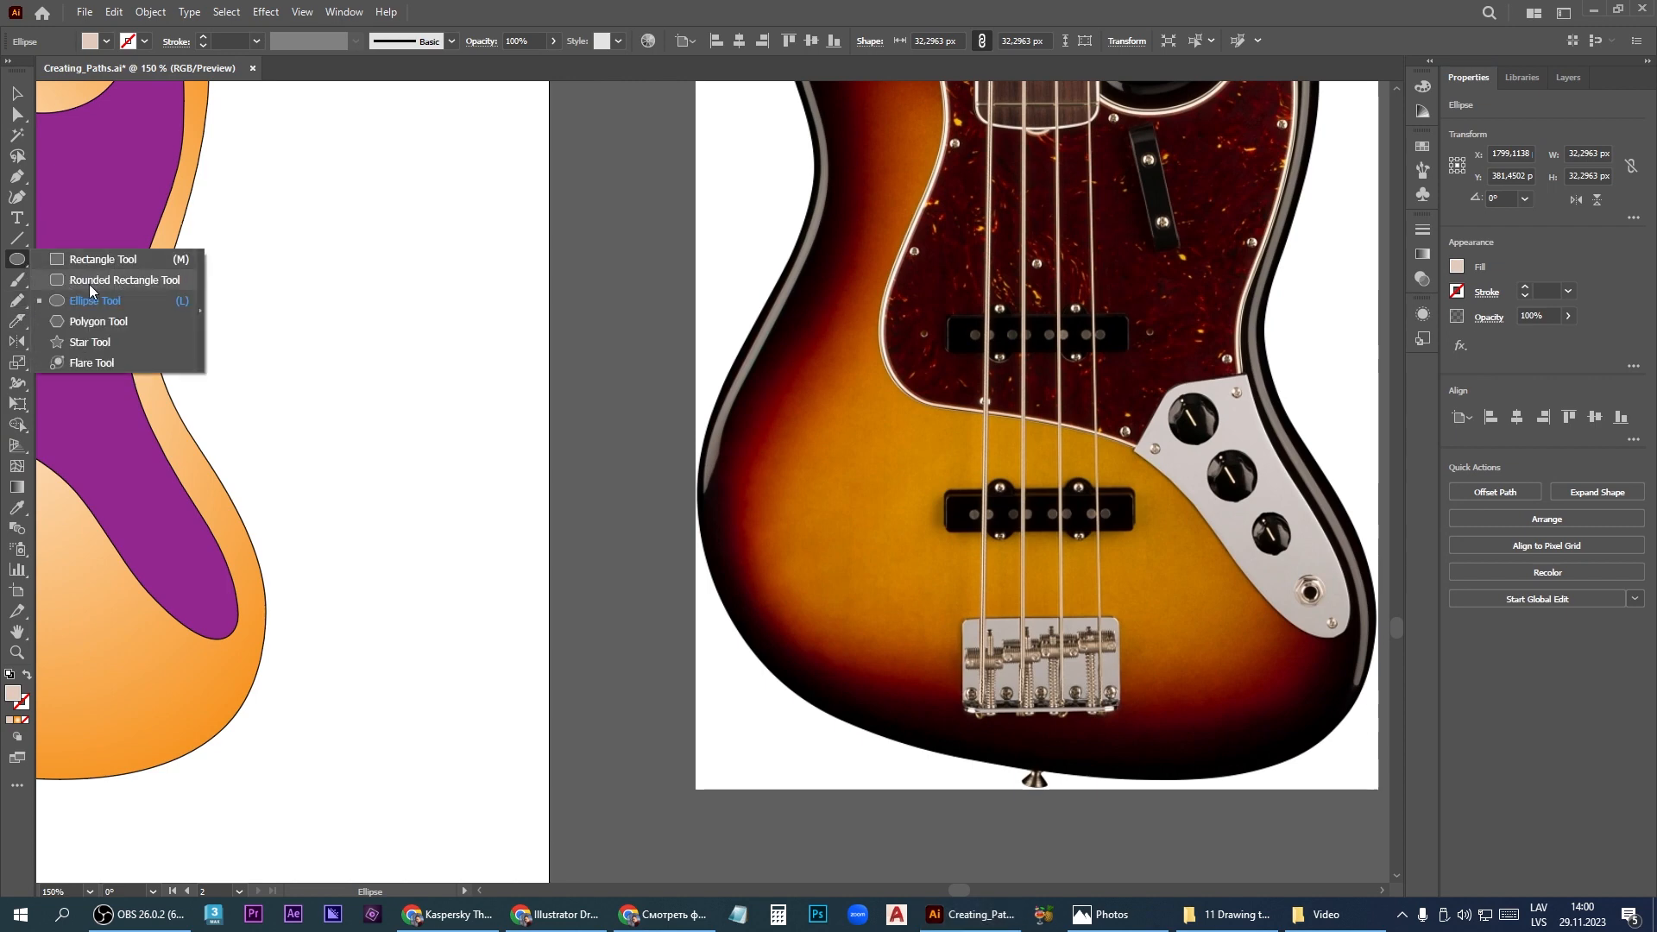
Draw a rounded rectangle about 108 × 65 px over the photo's bridge plate and reduce its corner radius to about 5.3 px
click(101, 280)
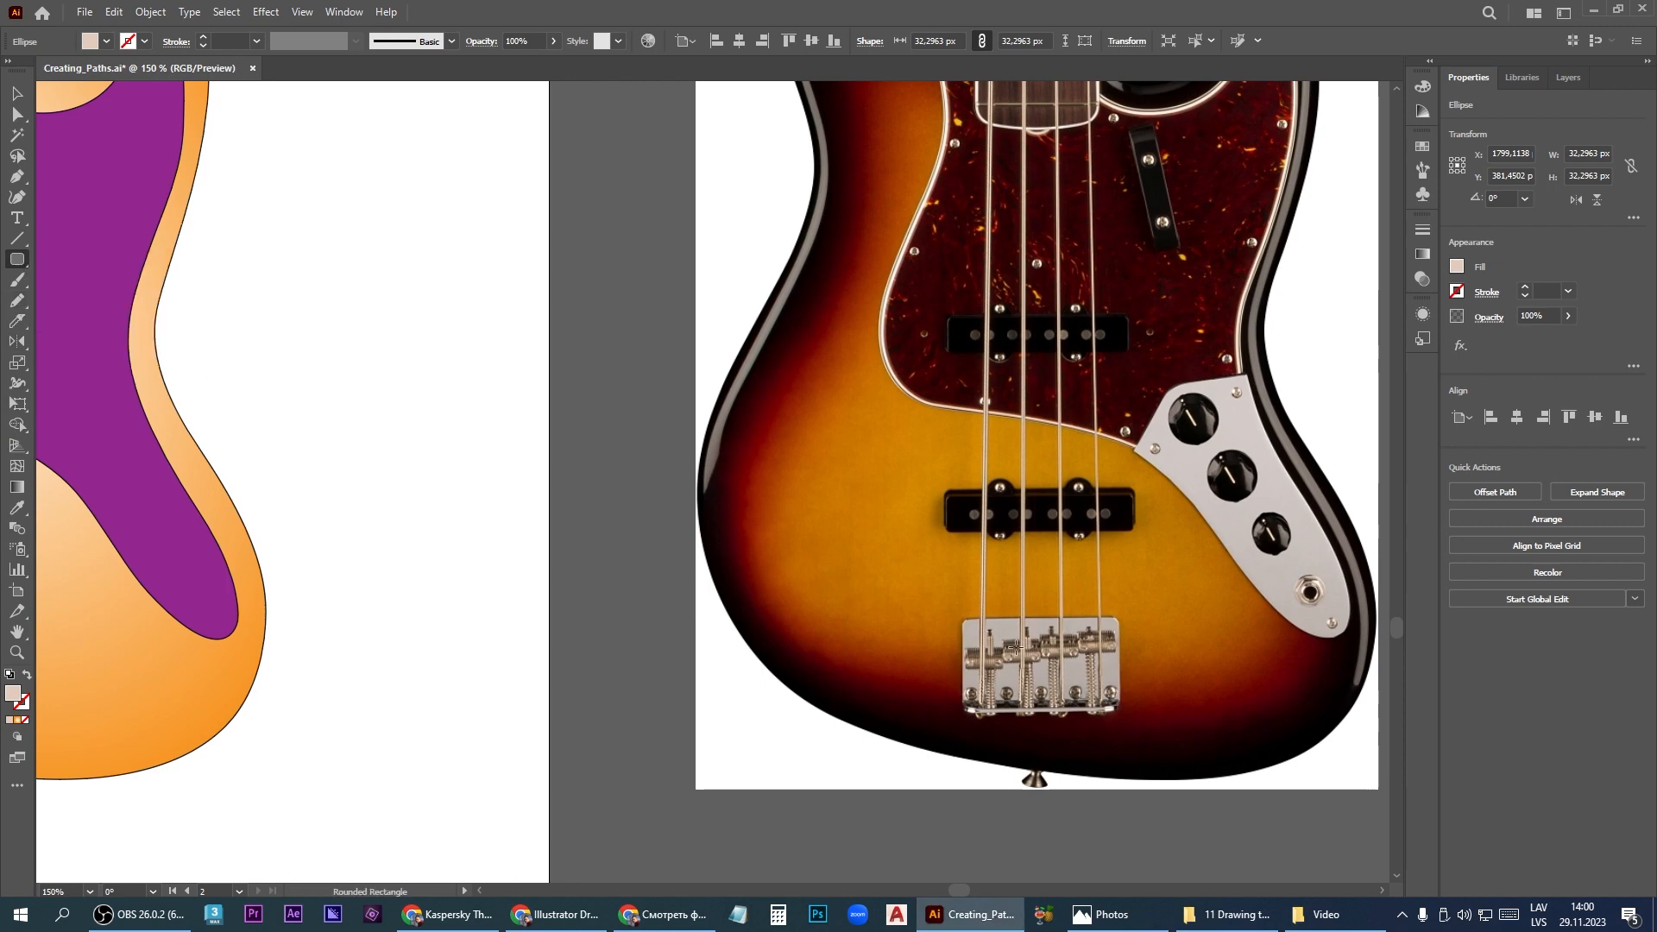
scroll(1017, 647, up, 2)
drag(912, 587, 1227, 777)
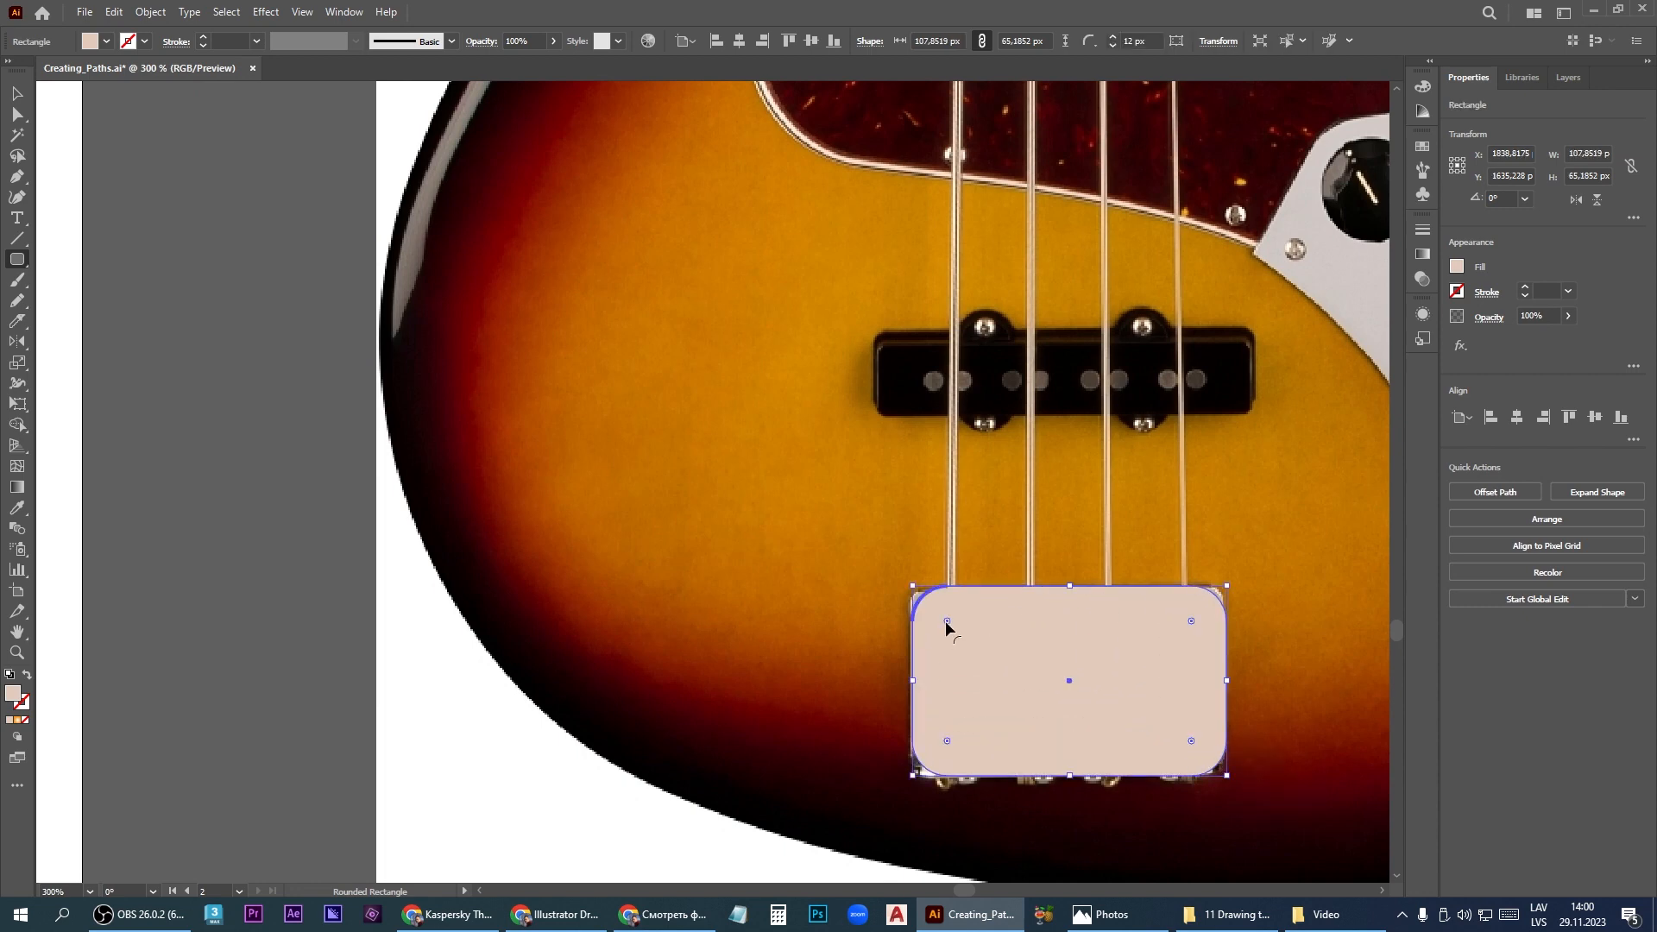
drag(946, 621, 928, 609)
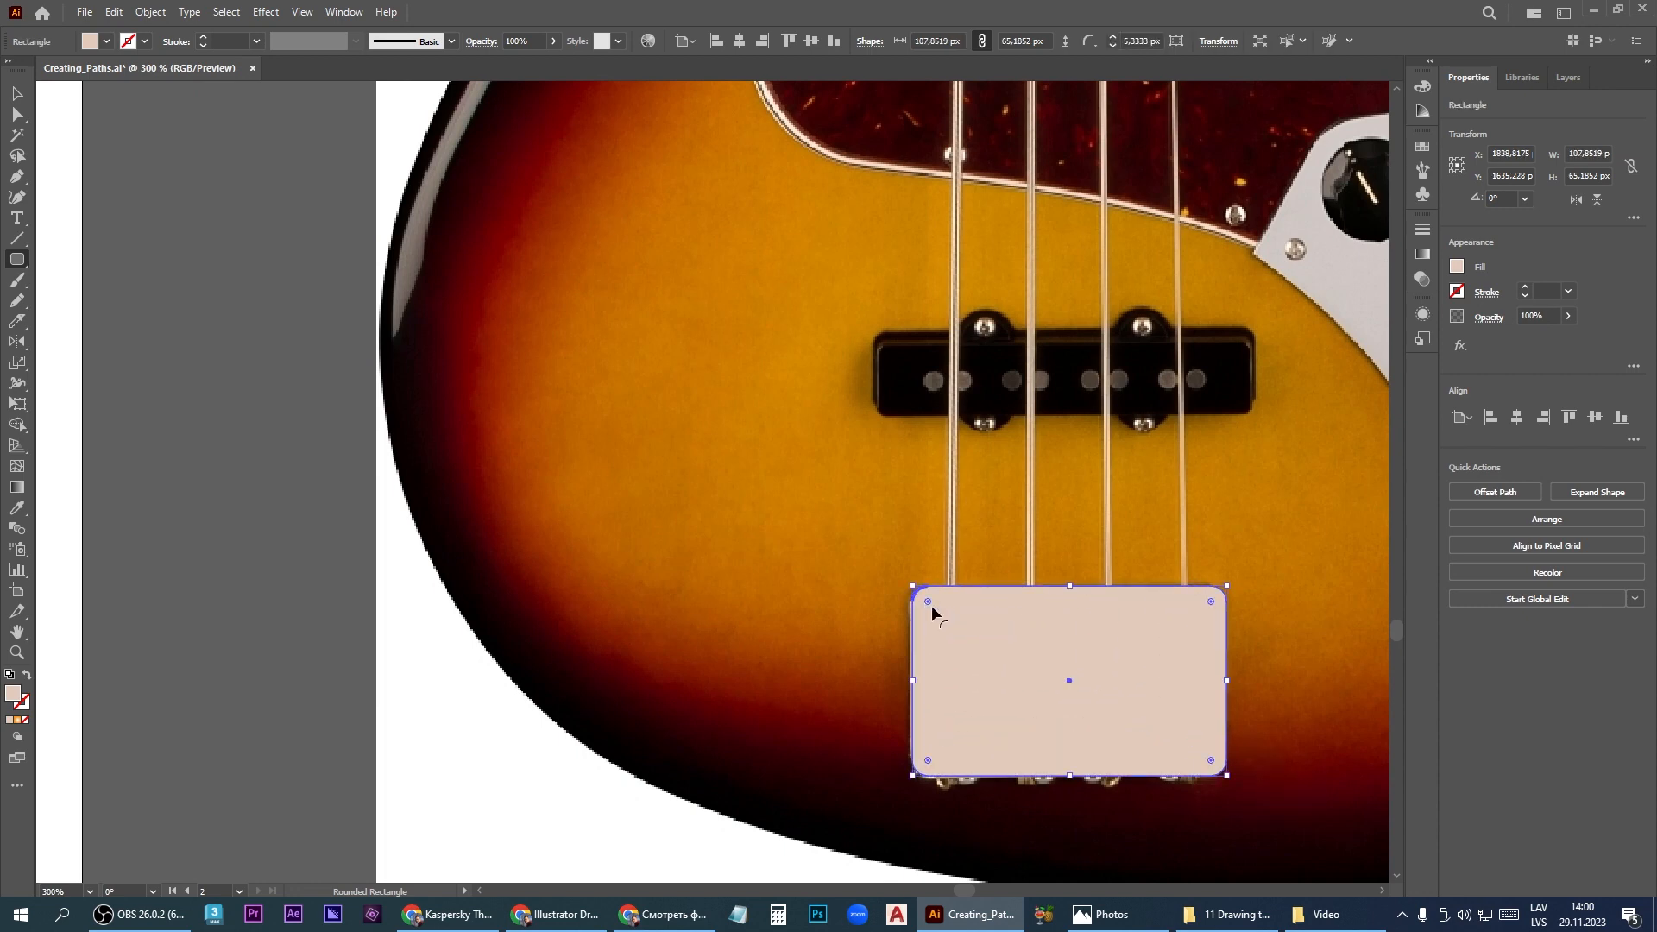
Apply the beige fill colour of the tuning-peg circles to the line beside the neck as its stroke, 2 pt wide with no fill
key(ctrl+1)
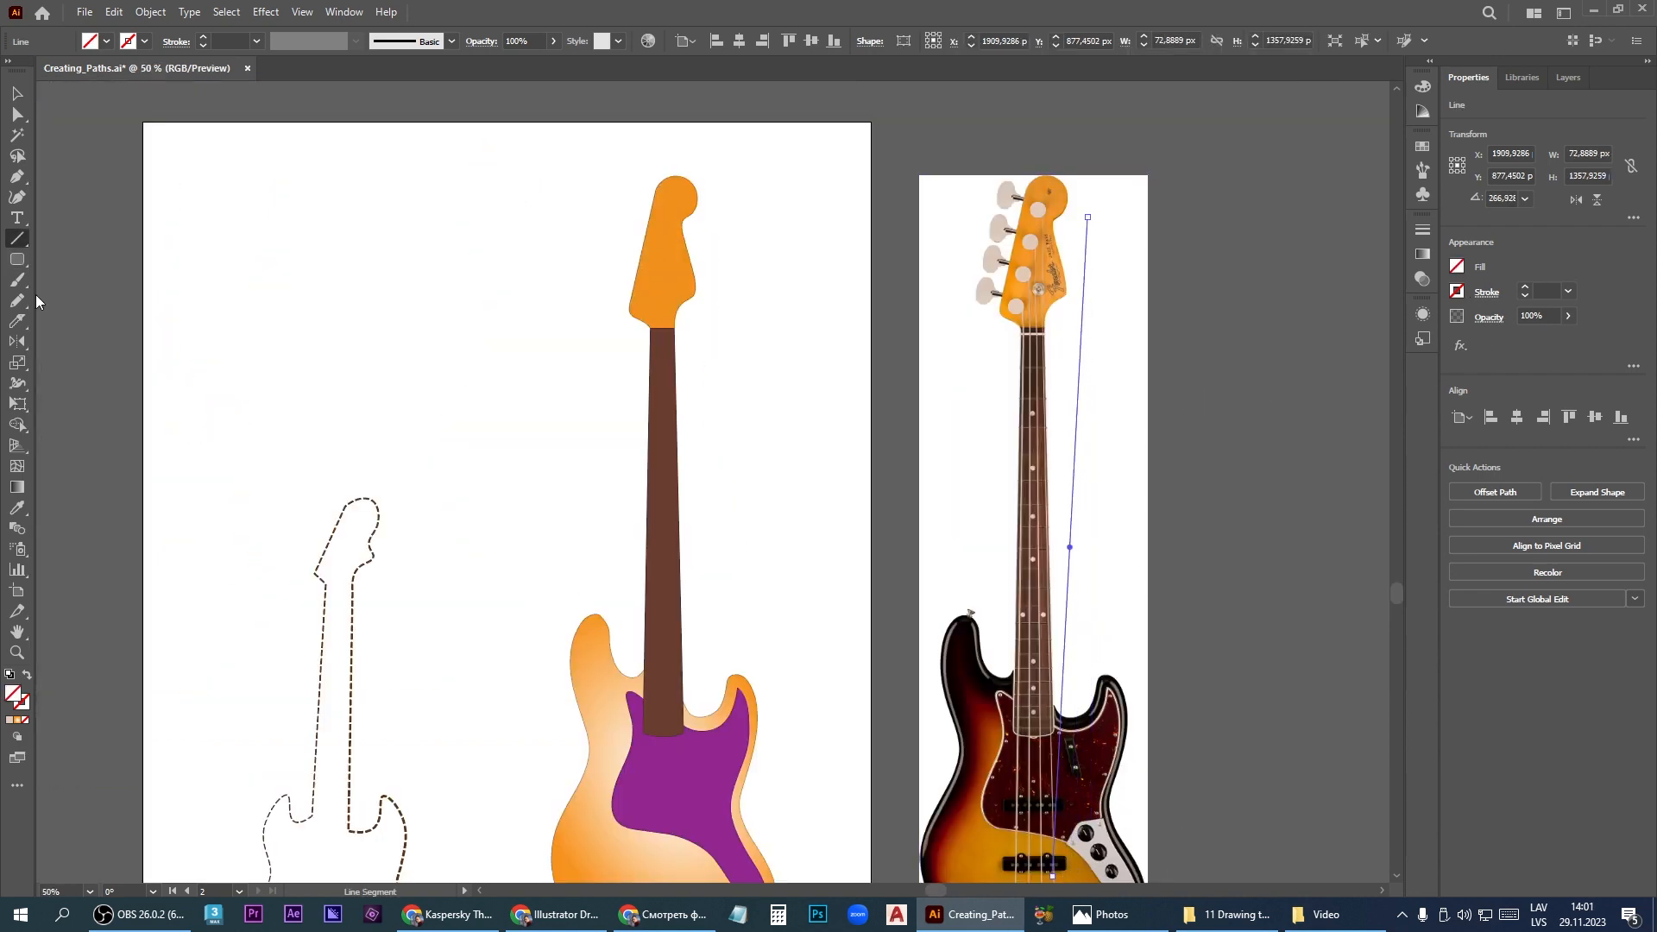
click(17, 507)
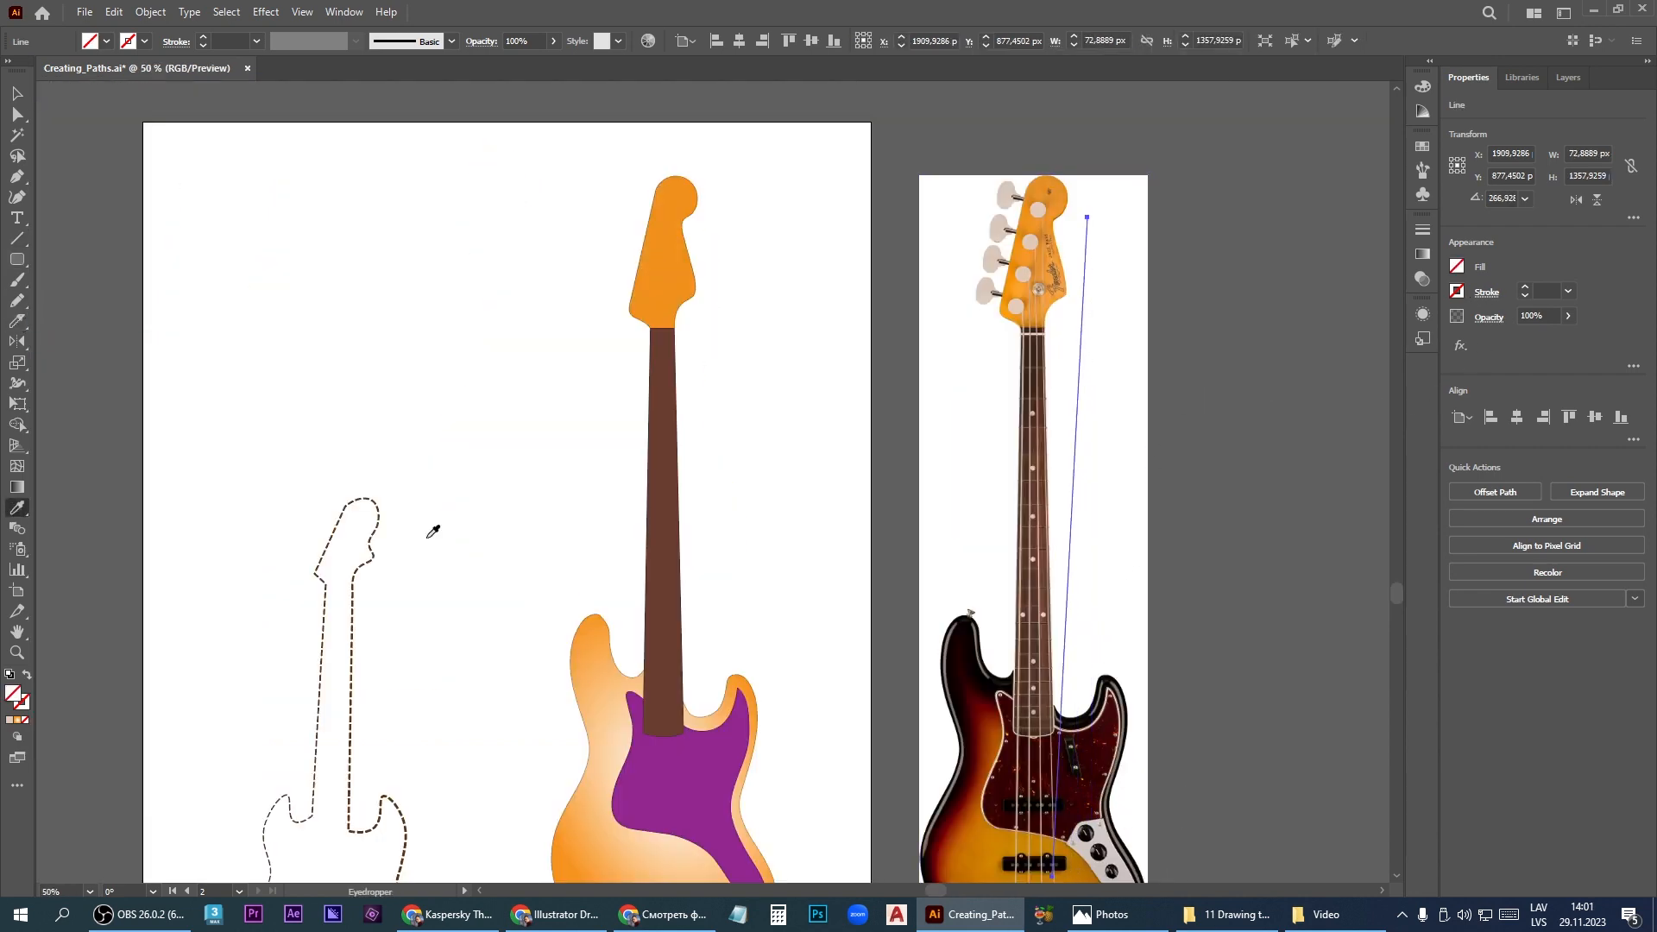
scroll(1029, 269, up, 3)
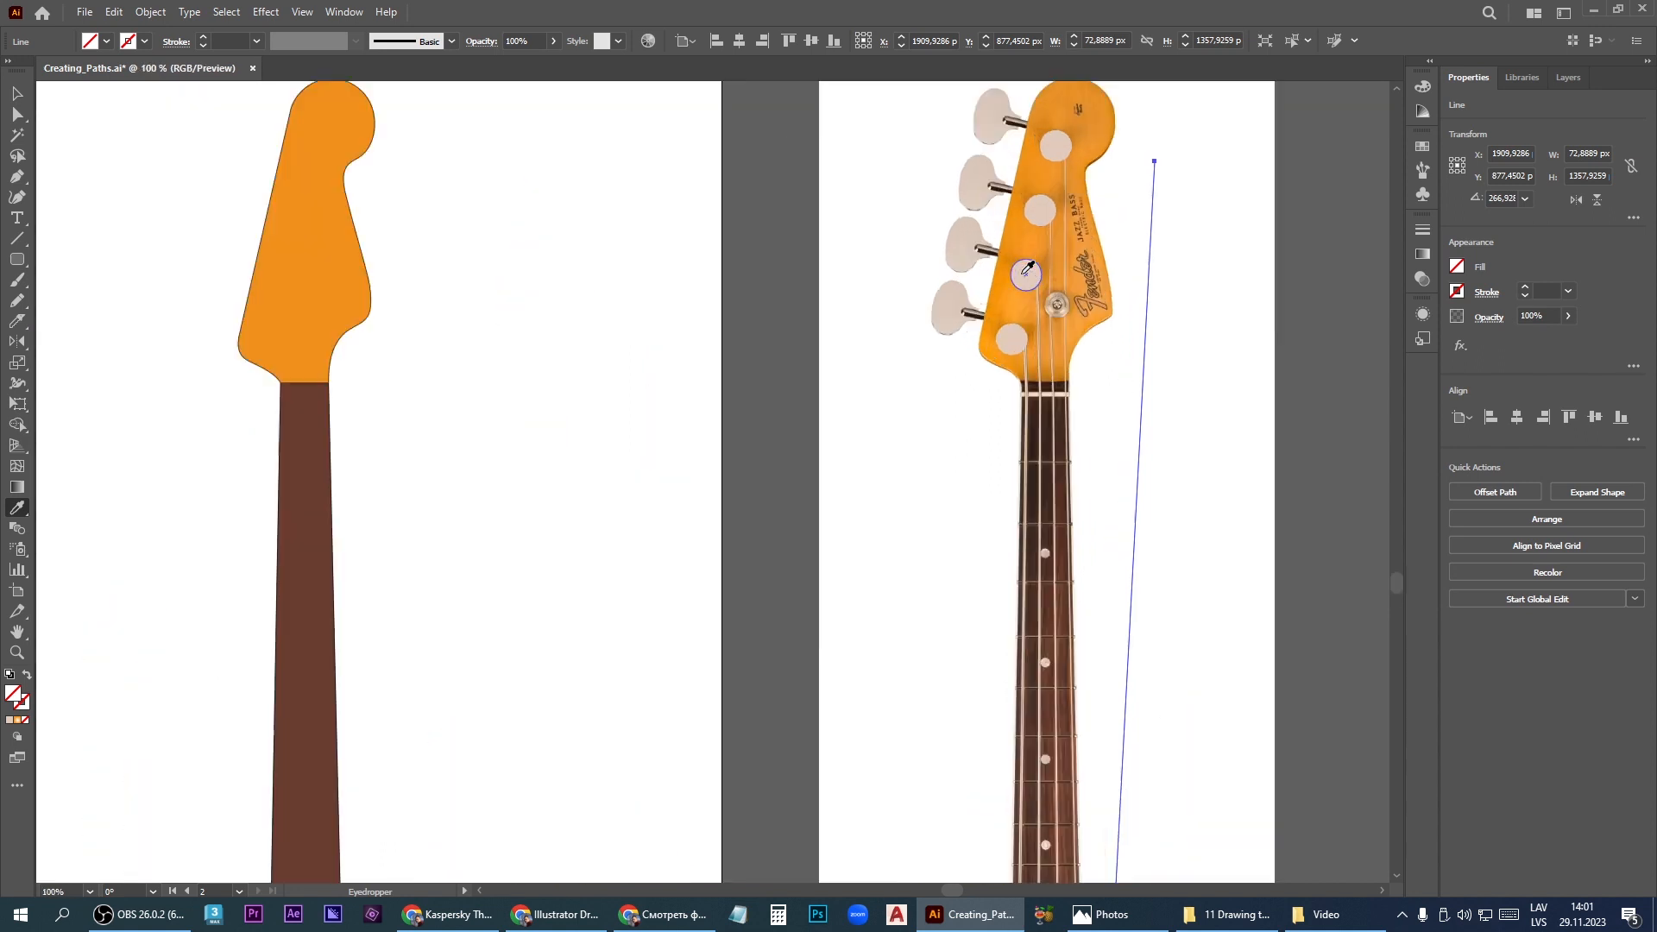
scroll(995, 267, down, 3)
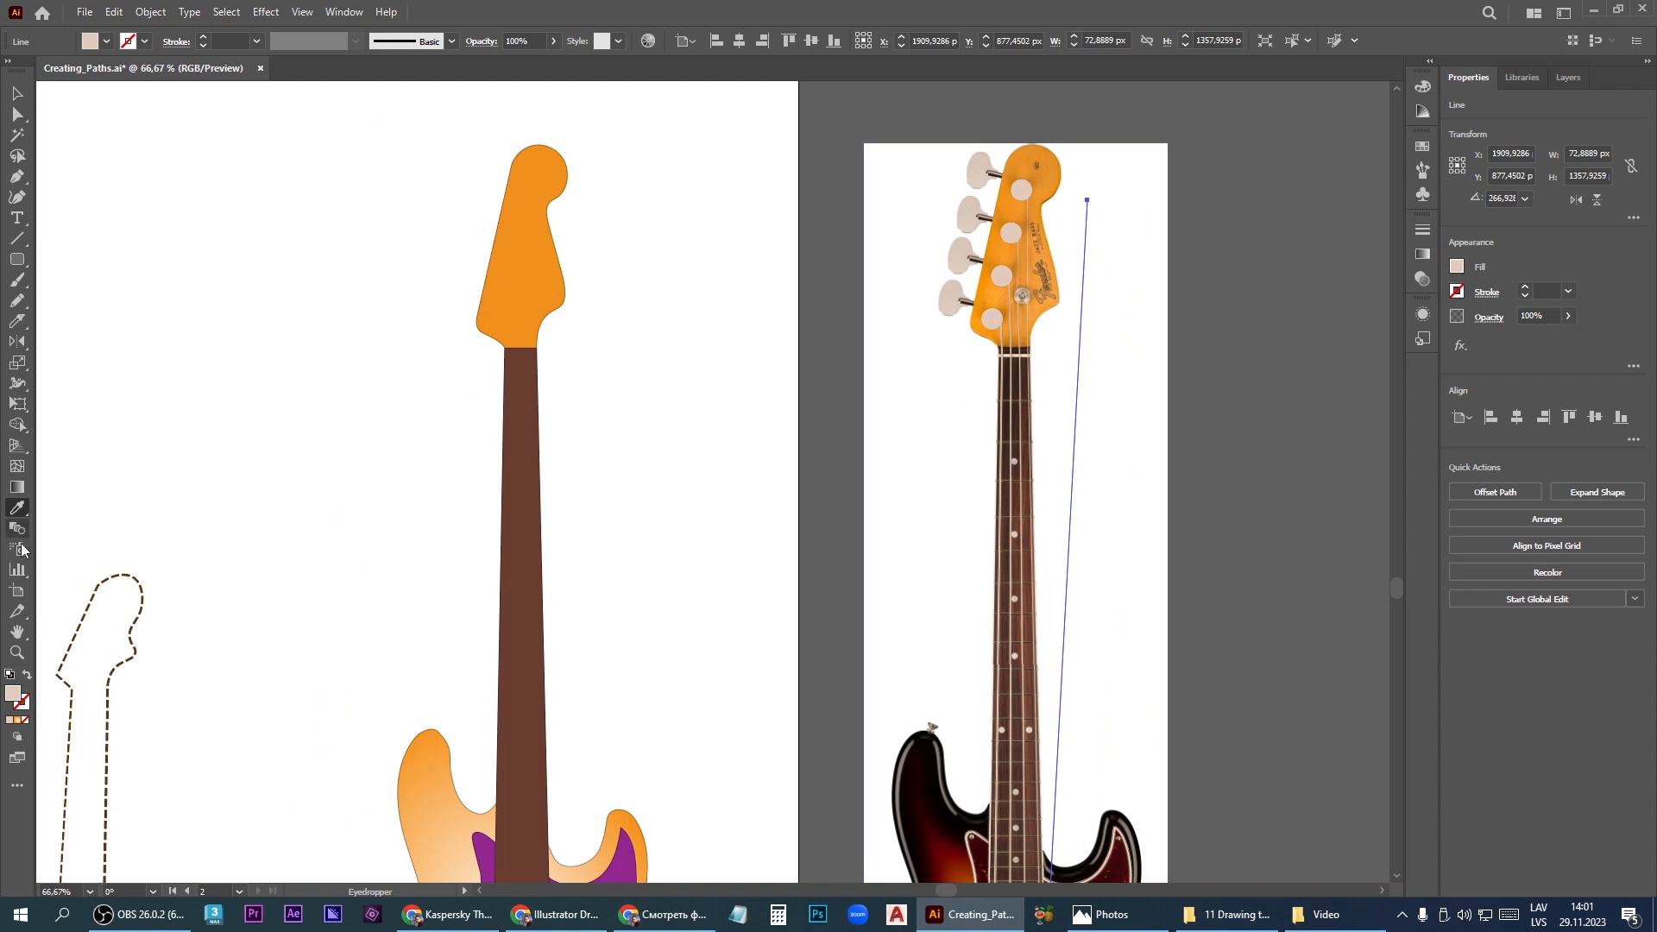
click(27, 679)
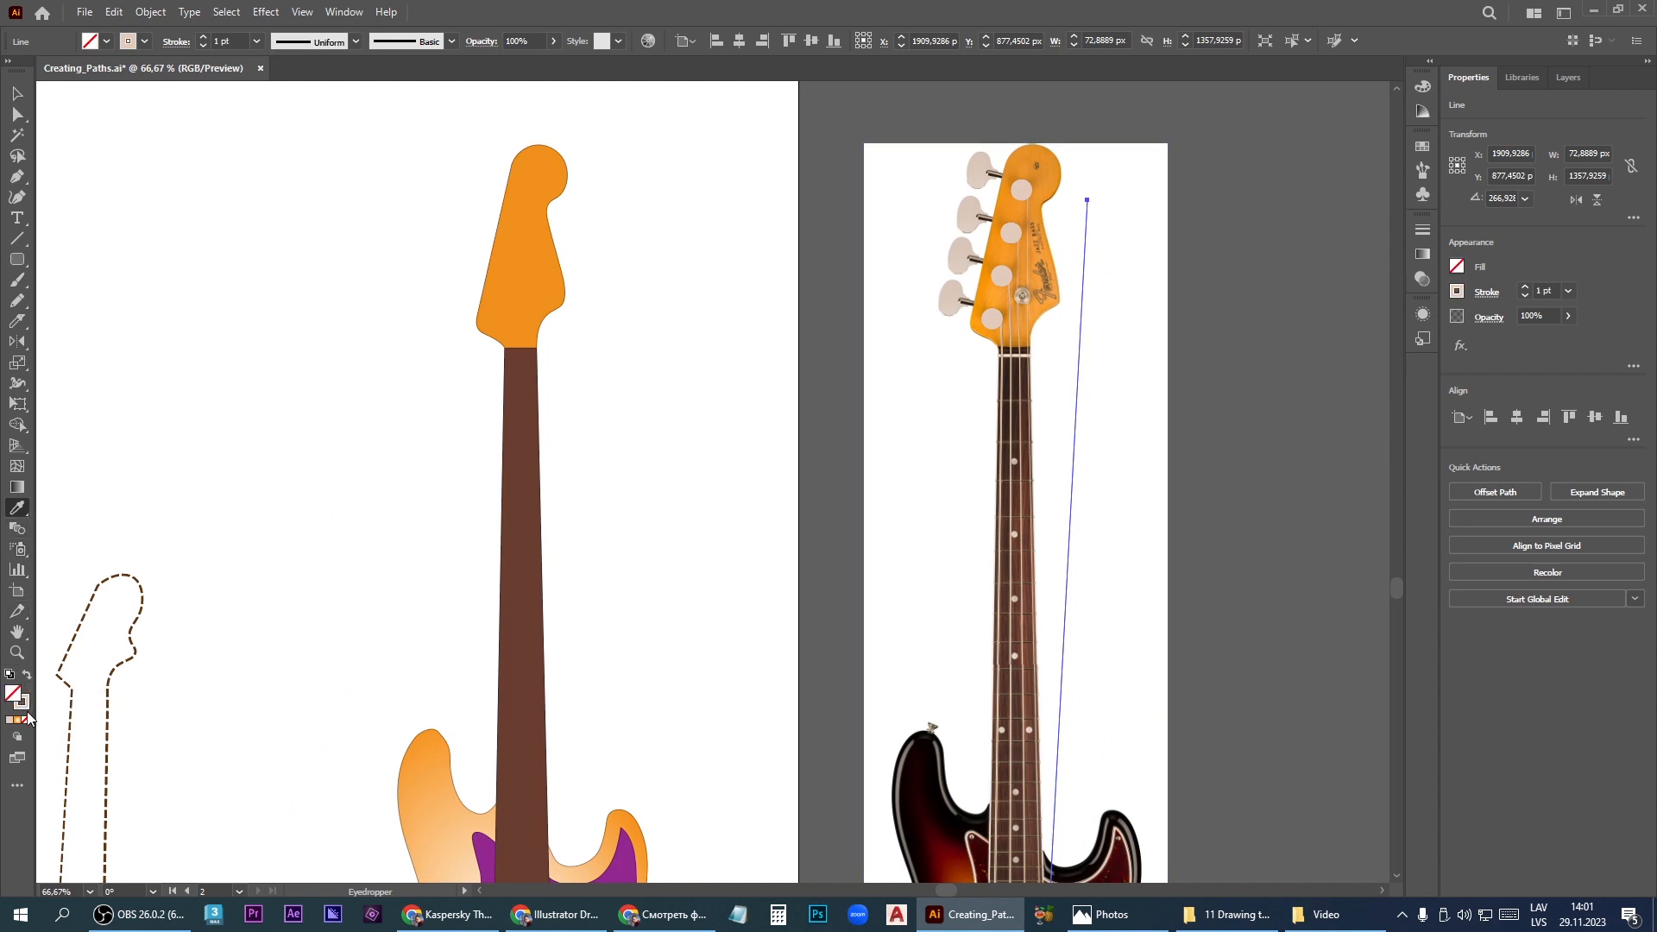
click(1525, 287)
Fit the line over the photo's outer string, from the uppermost tuning post down onto the bridge plate
key(v)
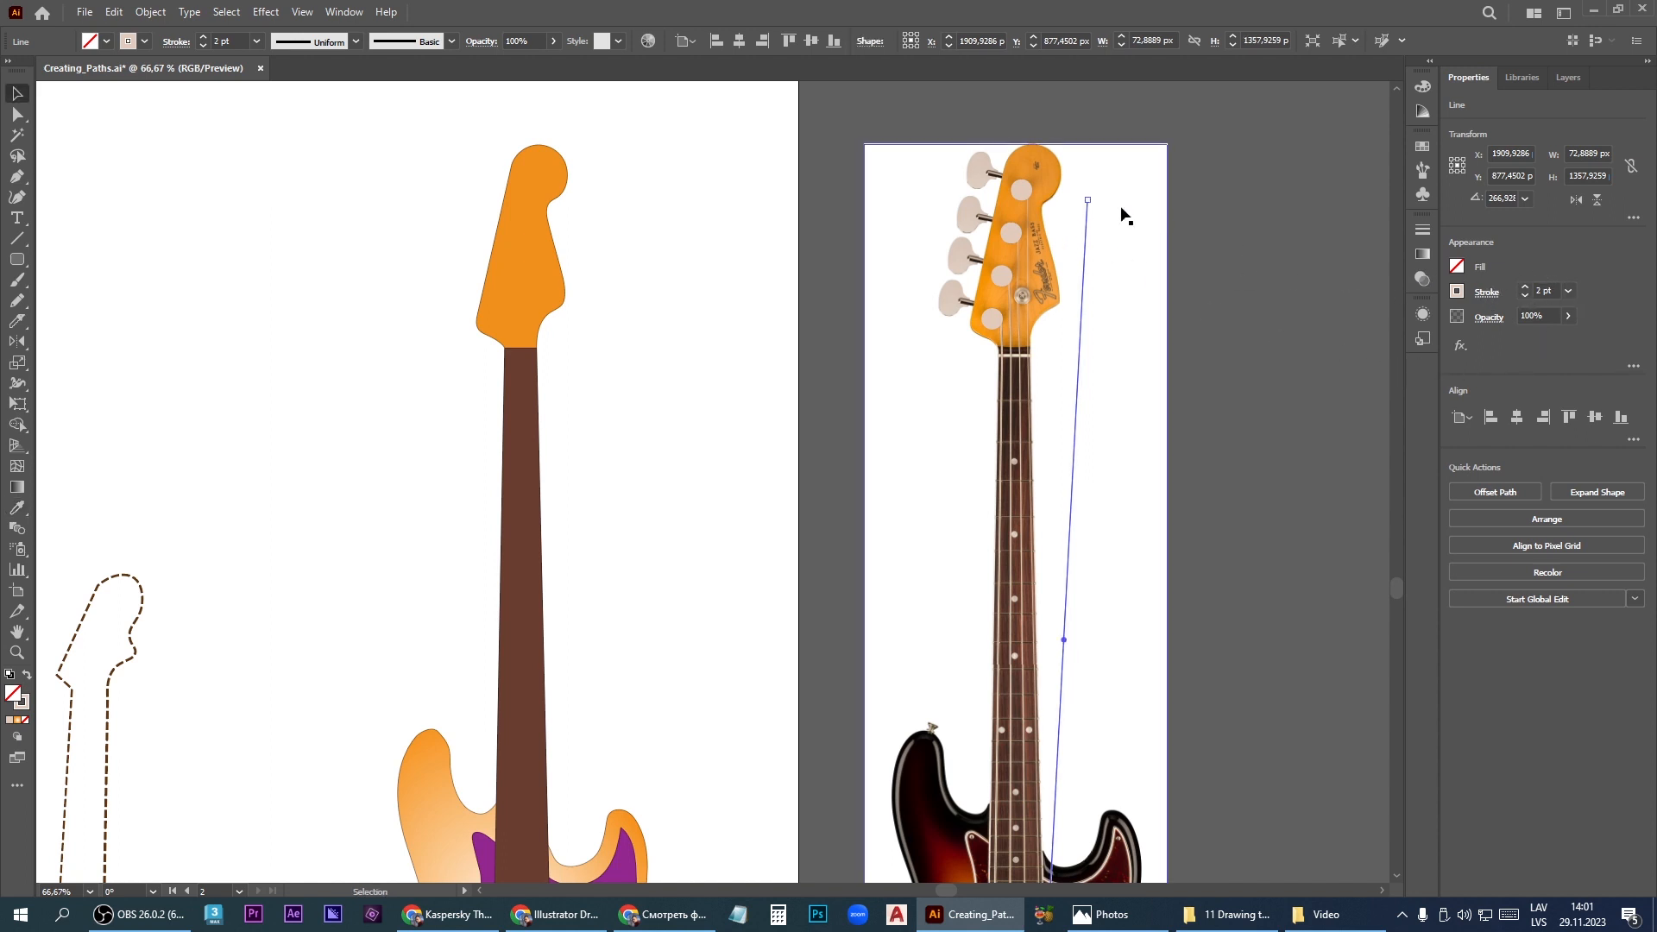
drag(1087, 200, 1020, 197)
scroll(1031, 195, up, 4)
scroll(1020, 197, down, 6)
scroll(1085, 586, up, 3)
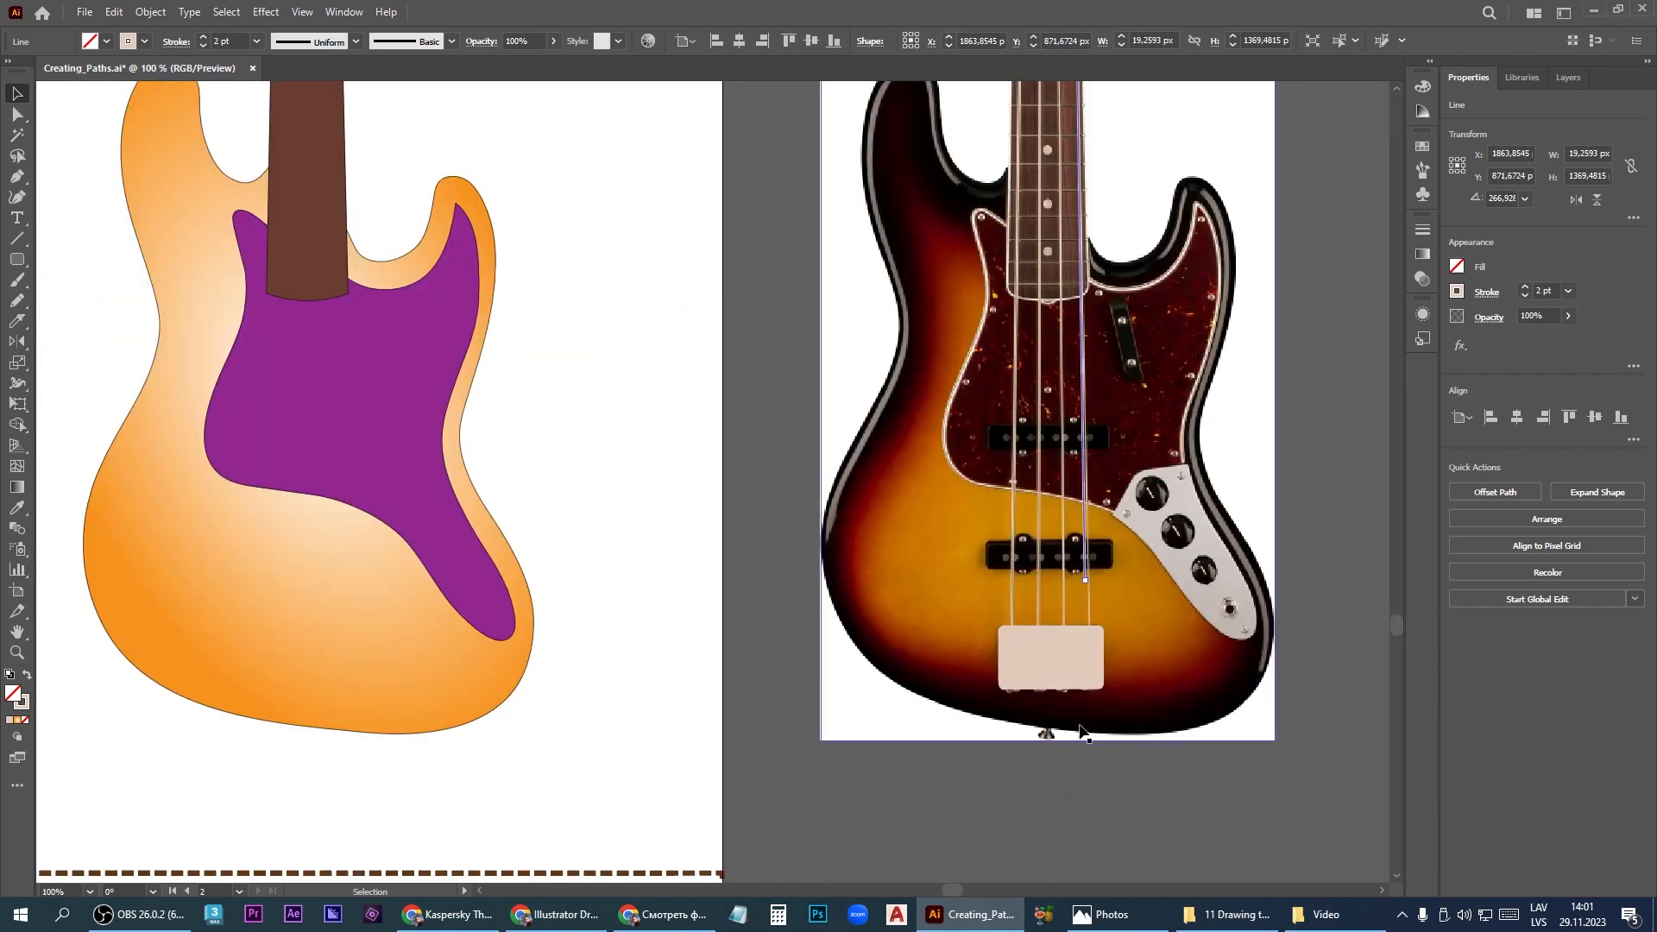
drag(1086, 586, 1091, 687)
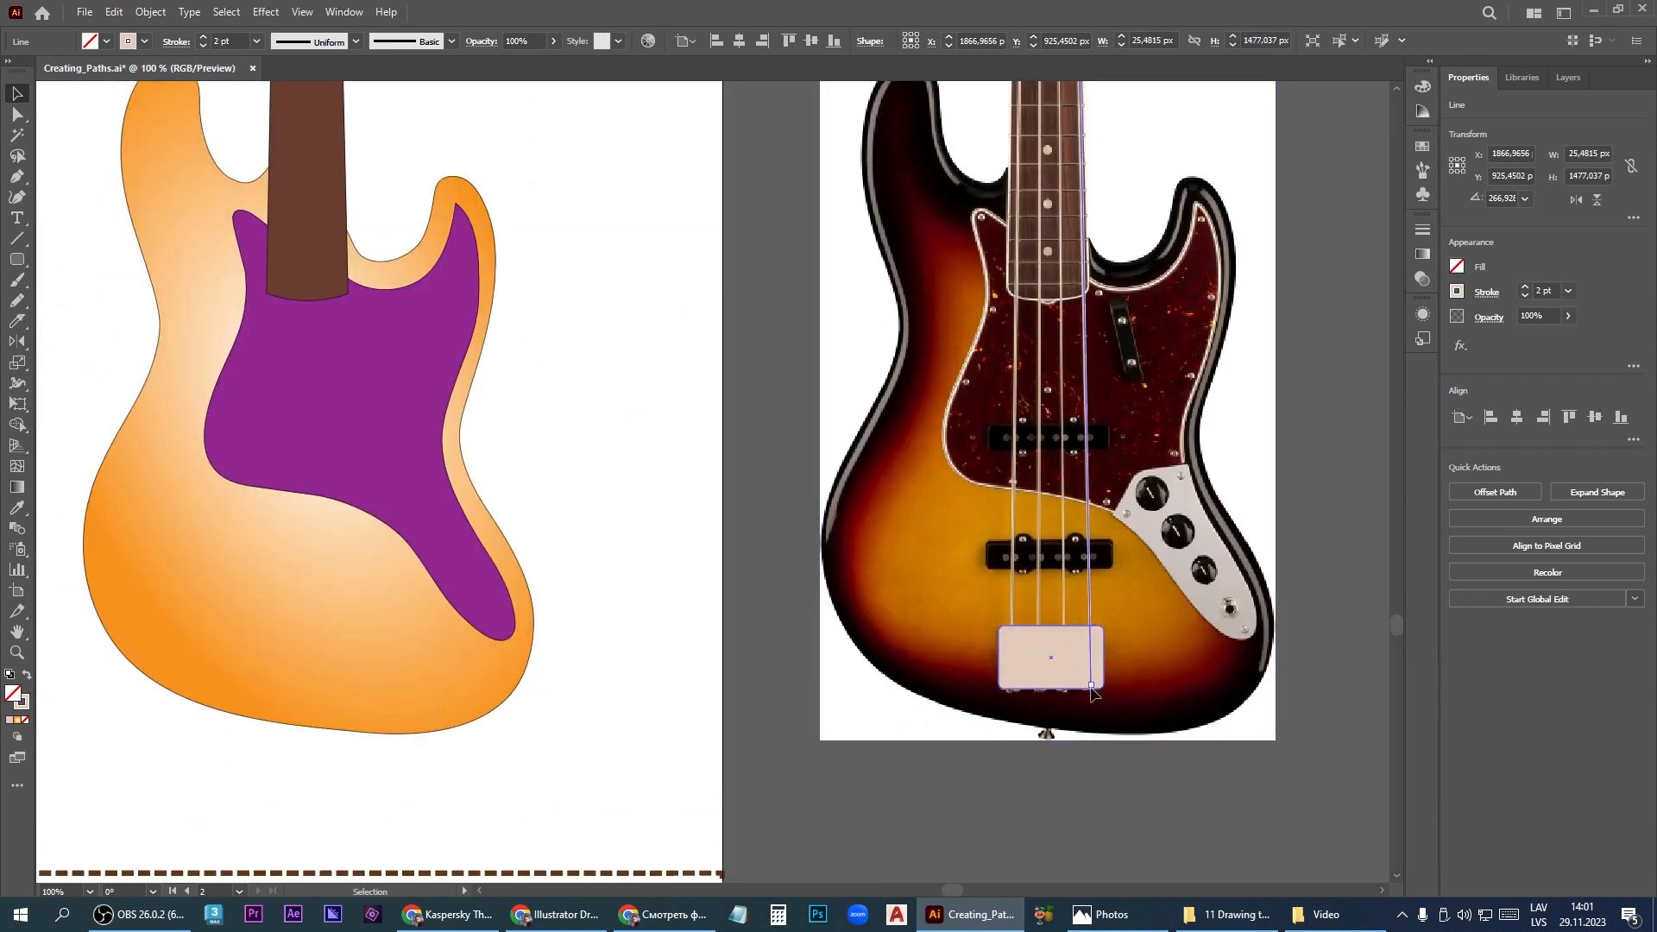
Duplicate the string line for the other three strings, starting each copy at its own tuning post
scroll(1091, 691, down, 3)
scroll(1091, 204, up, 3)
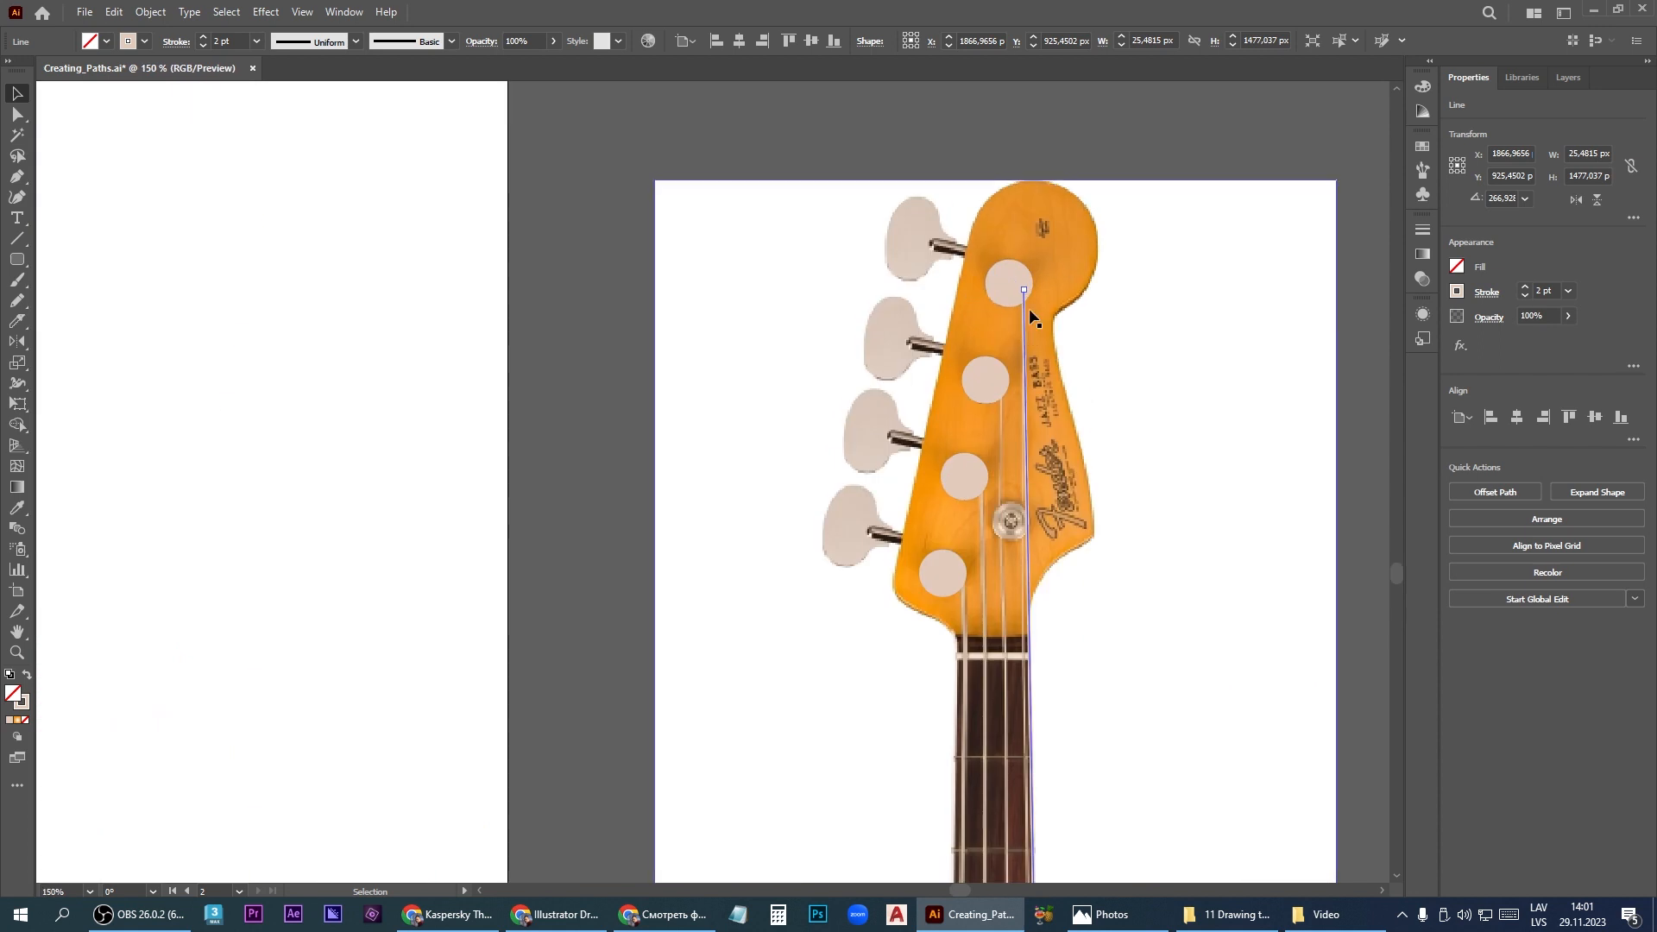
click(1043, 354)
drag(1025, 384, 965, 665)
key(ctrl+0)
scroll(1035, 852, up, 5)
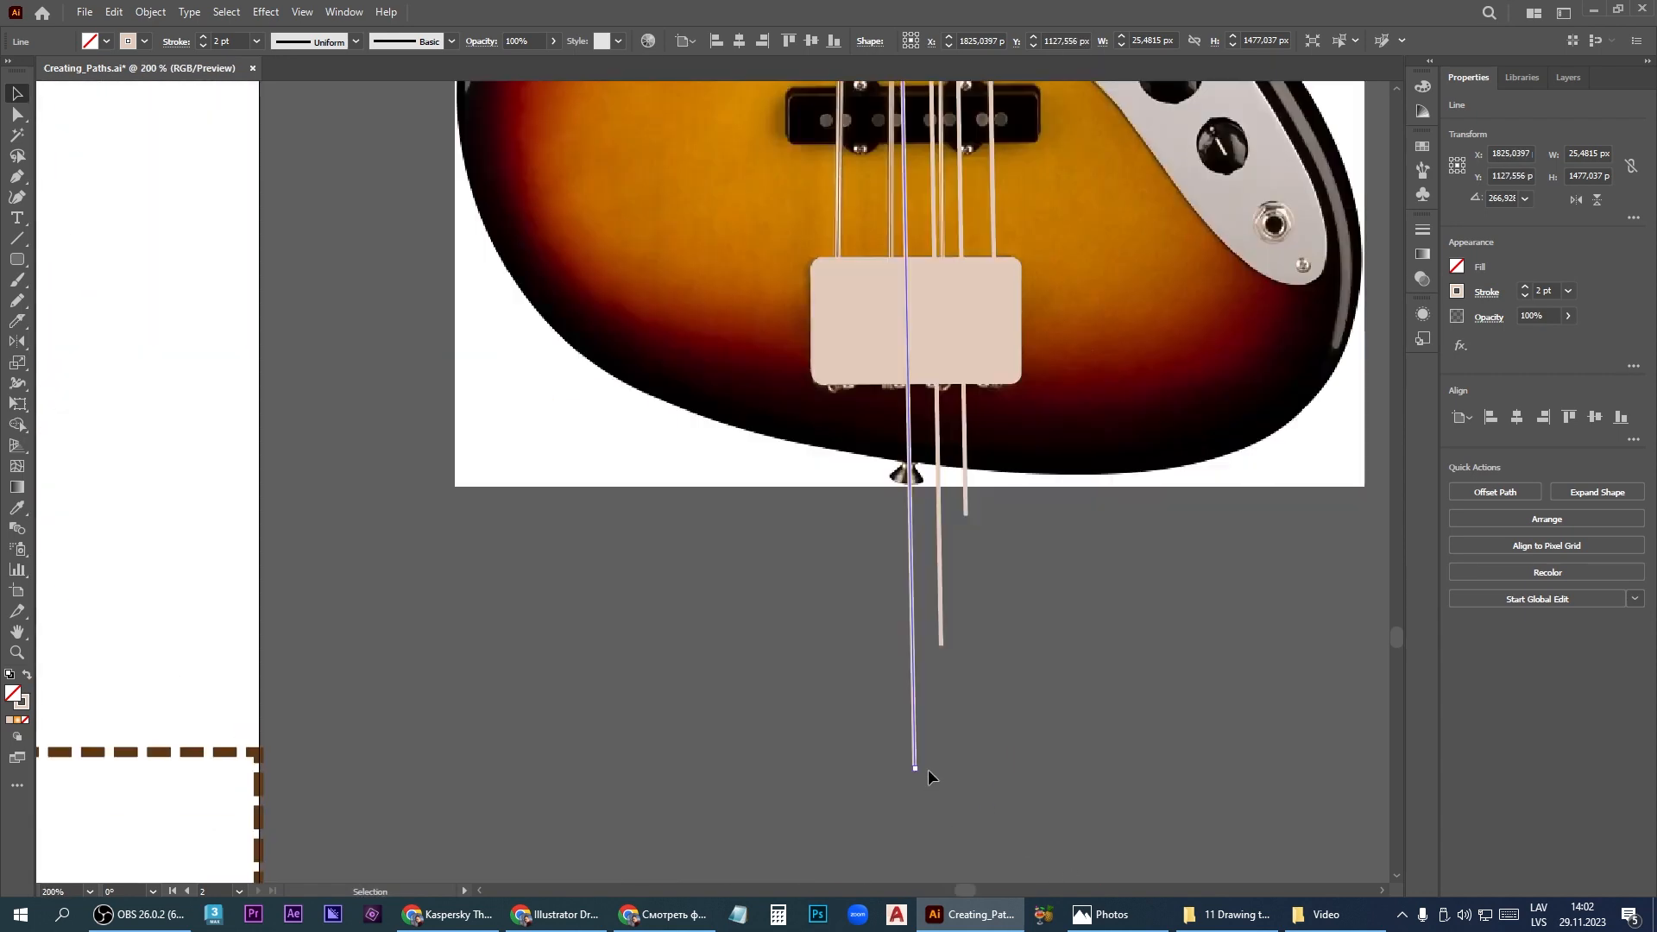
Pull the lower ends of the three copied strings up so they end on the bridge plate in line with the photo's strings
drag(915, 769, 836, 373)
click(941, 641)
drag(941, 641, 890, 375)
click(967, 522)
drag(966, 522, 963, 379)
Group the four strings, the bridge plate and the four tuning-post circles
scroll(970, 483, down, 4)
scroll(976, 471, up, 2)
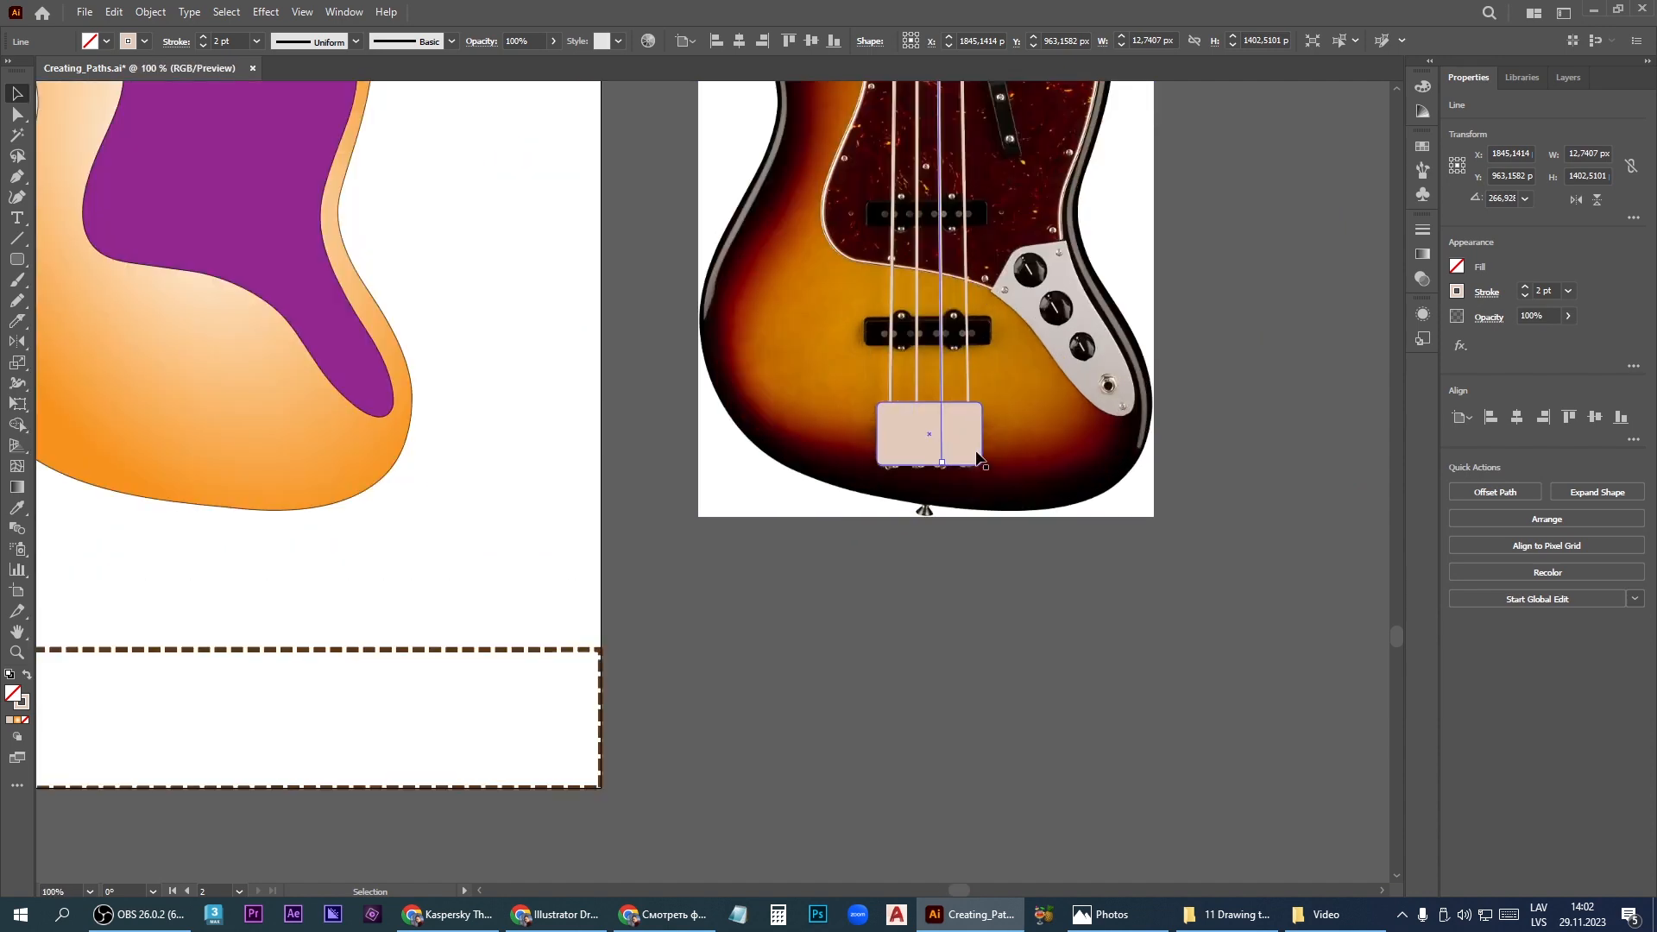
click(968, 393)
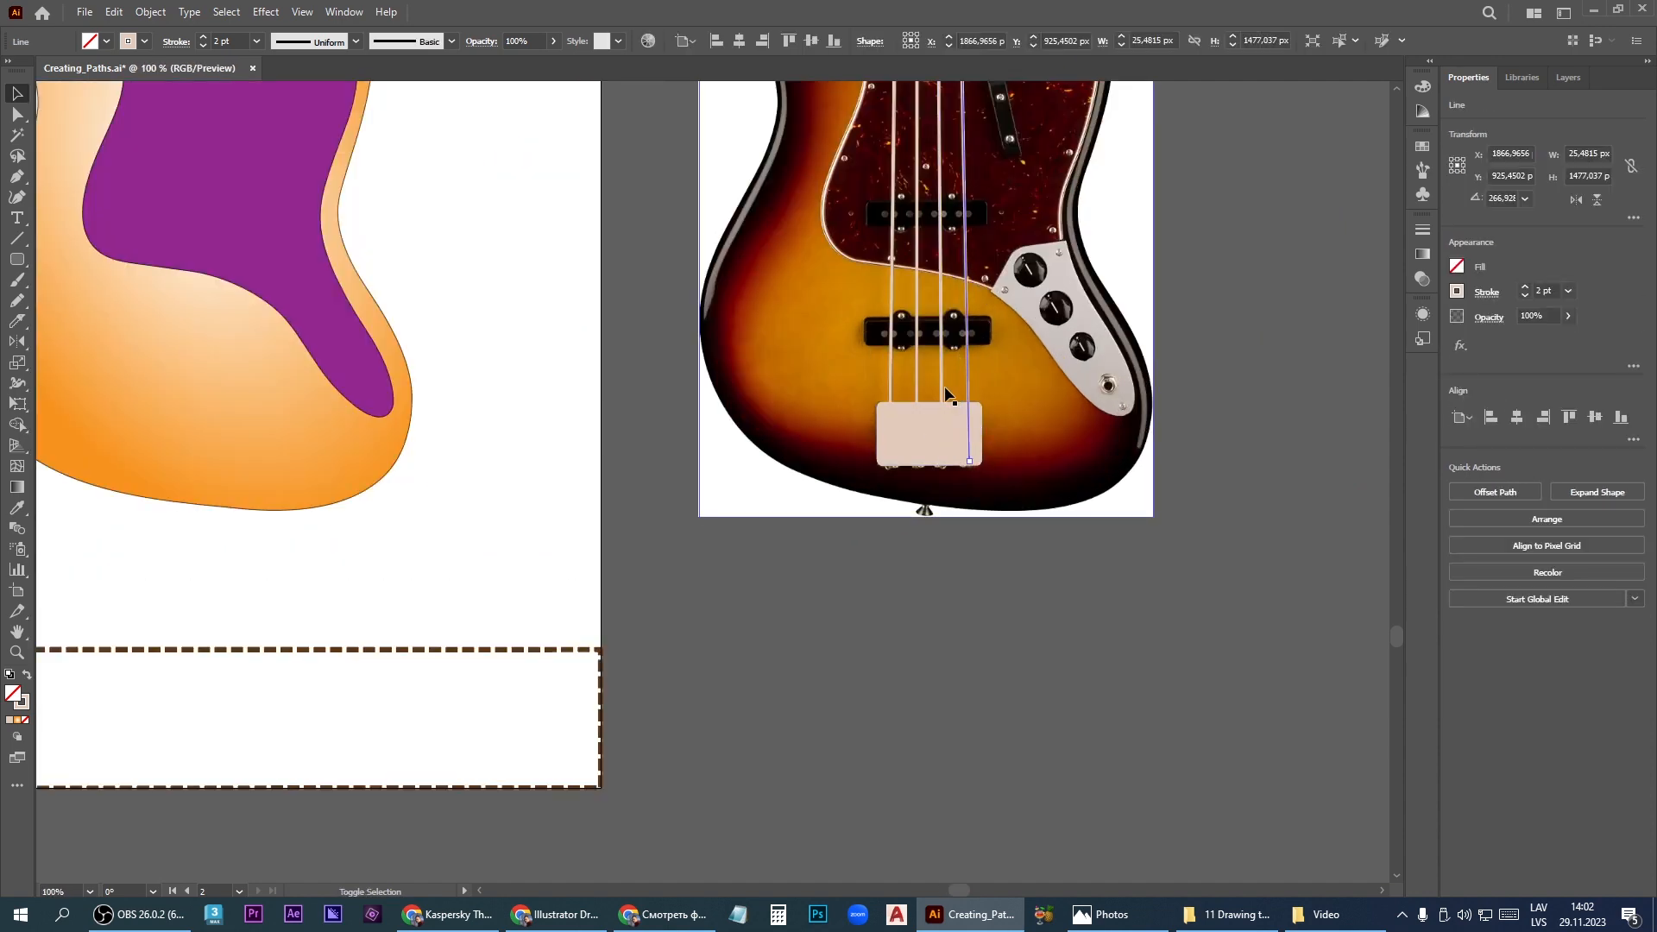
shift+click(942, 393)
shift+click(915, 394)
shift+click(892, 392)
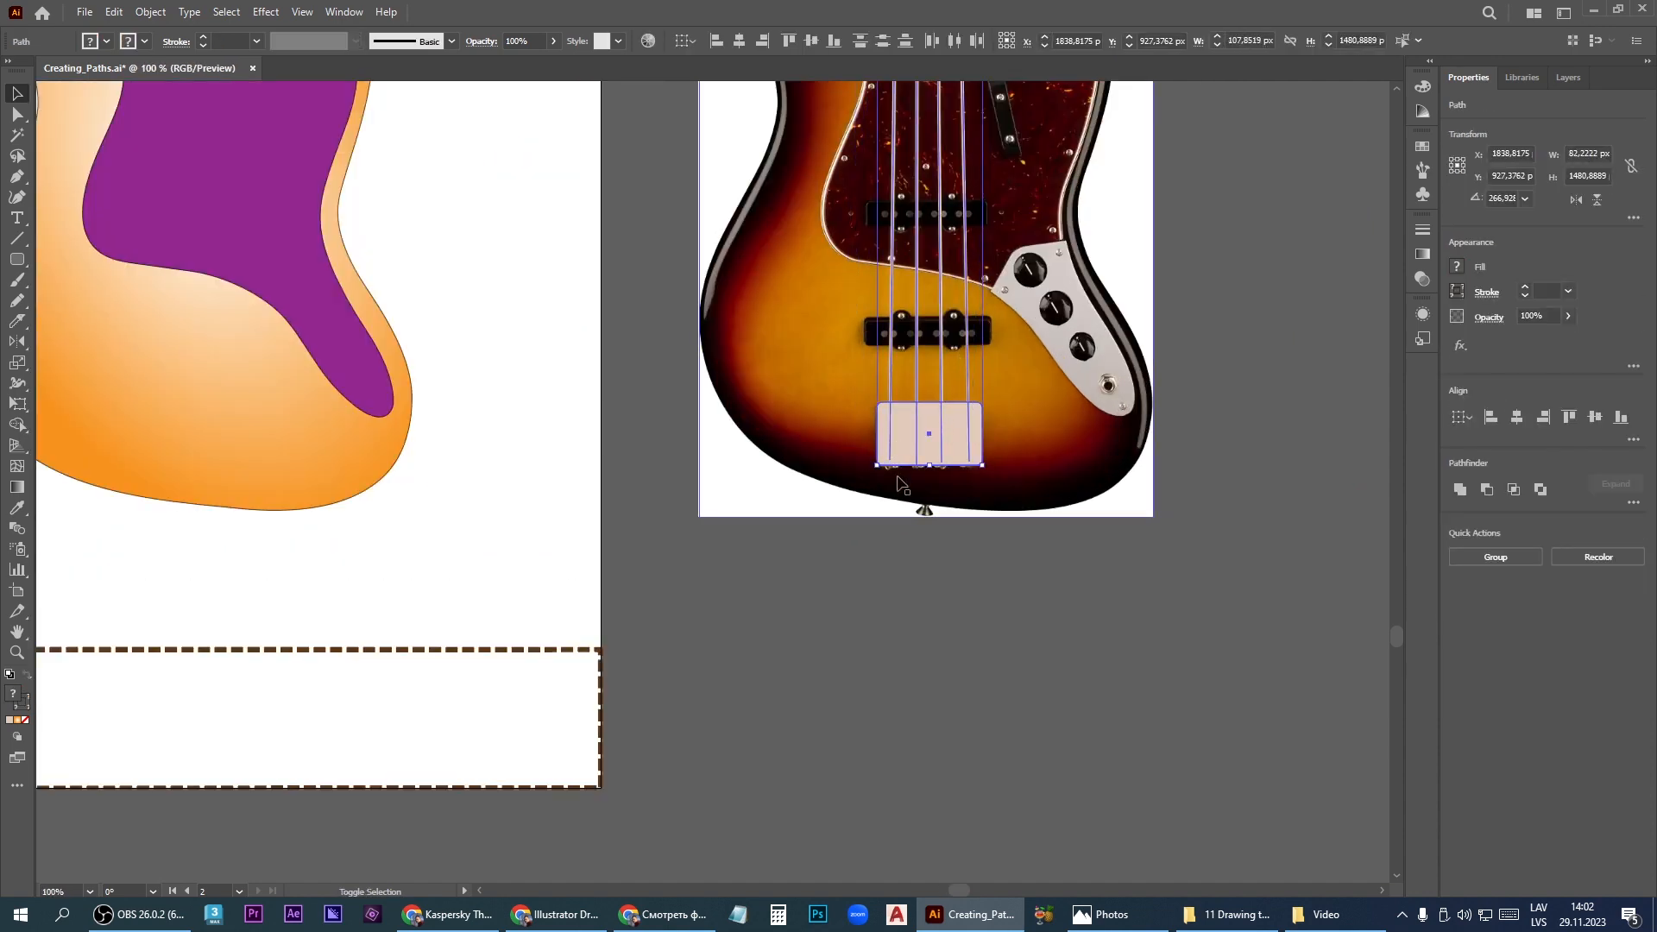
scroll(893, 392, down, 2)
scroll(902, 244, up, 2)
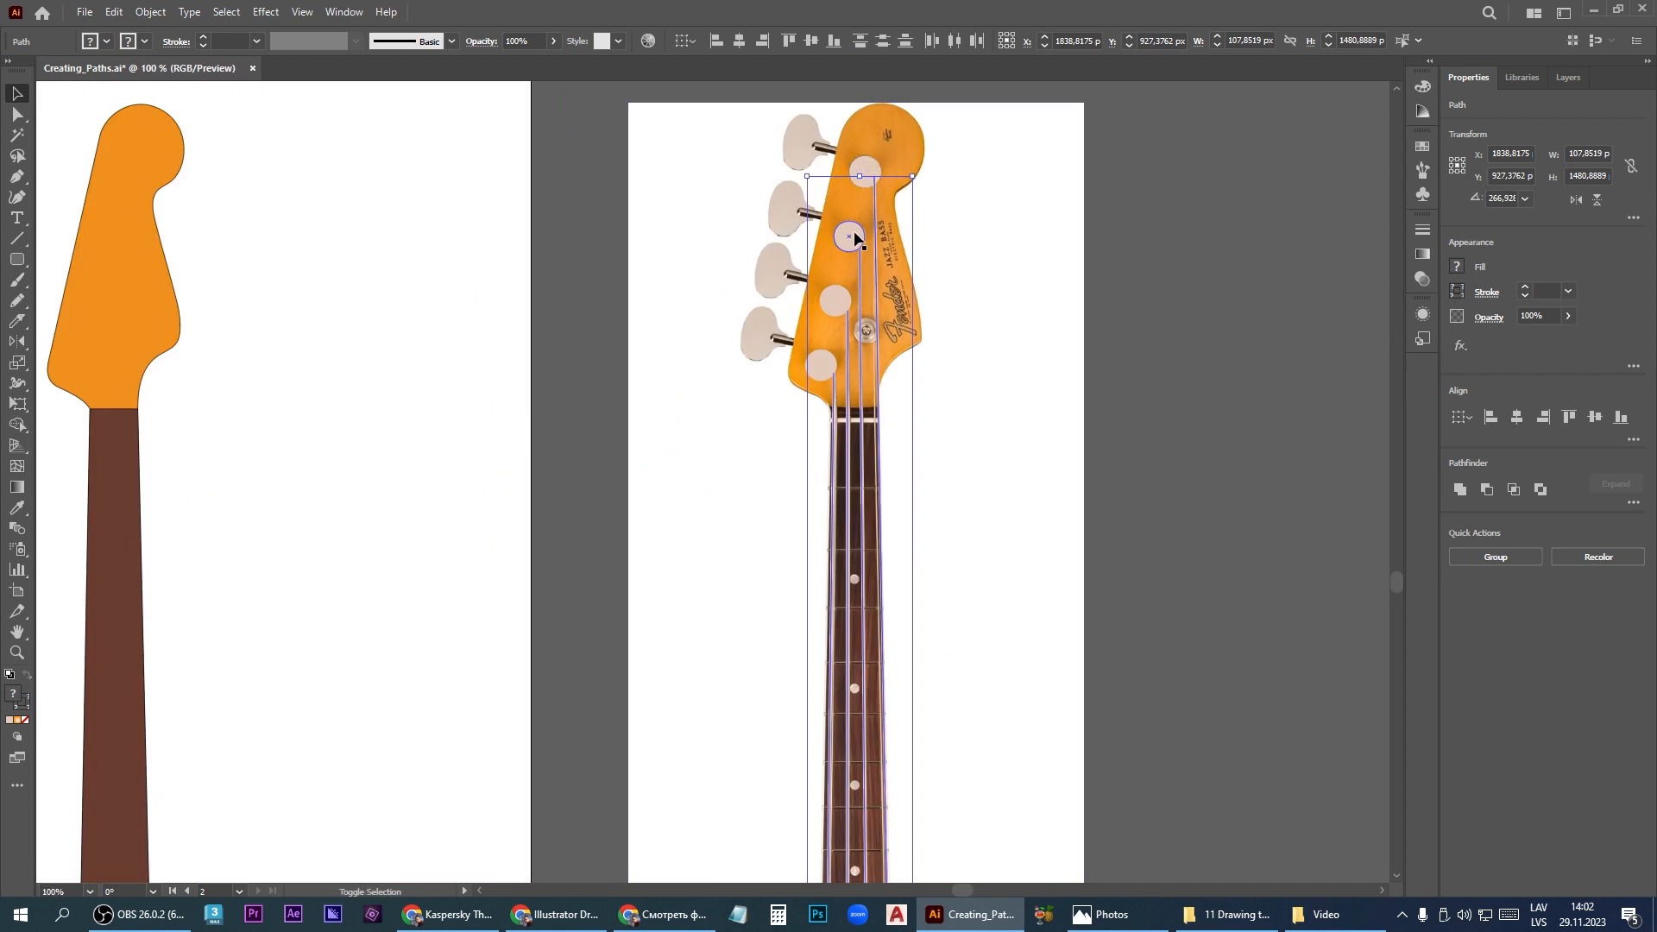
shift+click(836, 301)
shift+click(821, 363)
scroll(1010, 230, down, 2)
key(ctrl+g)
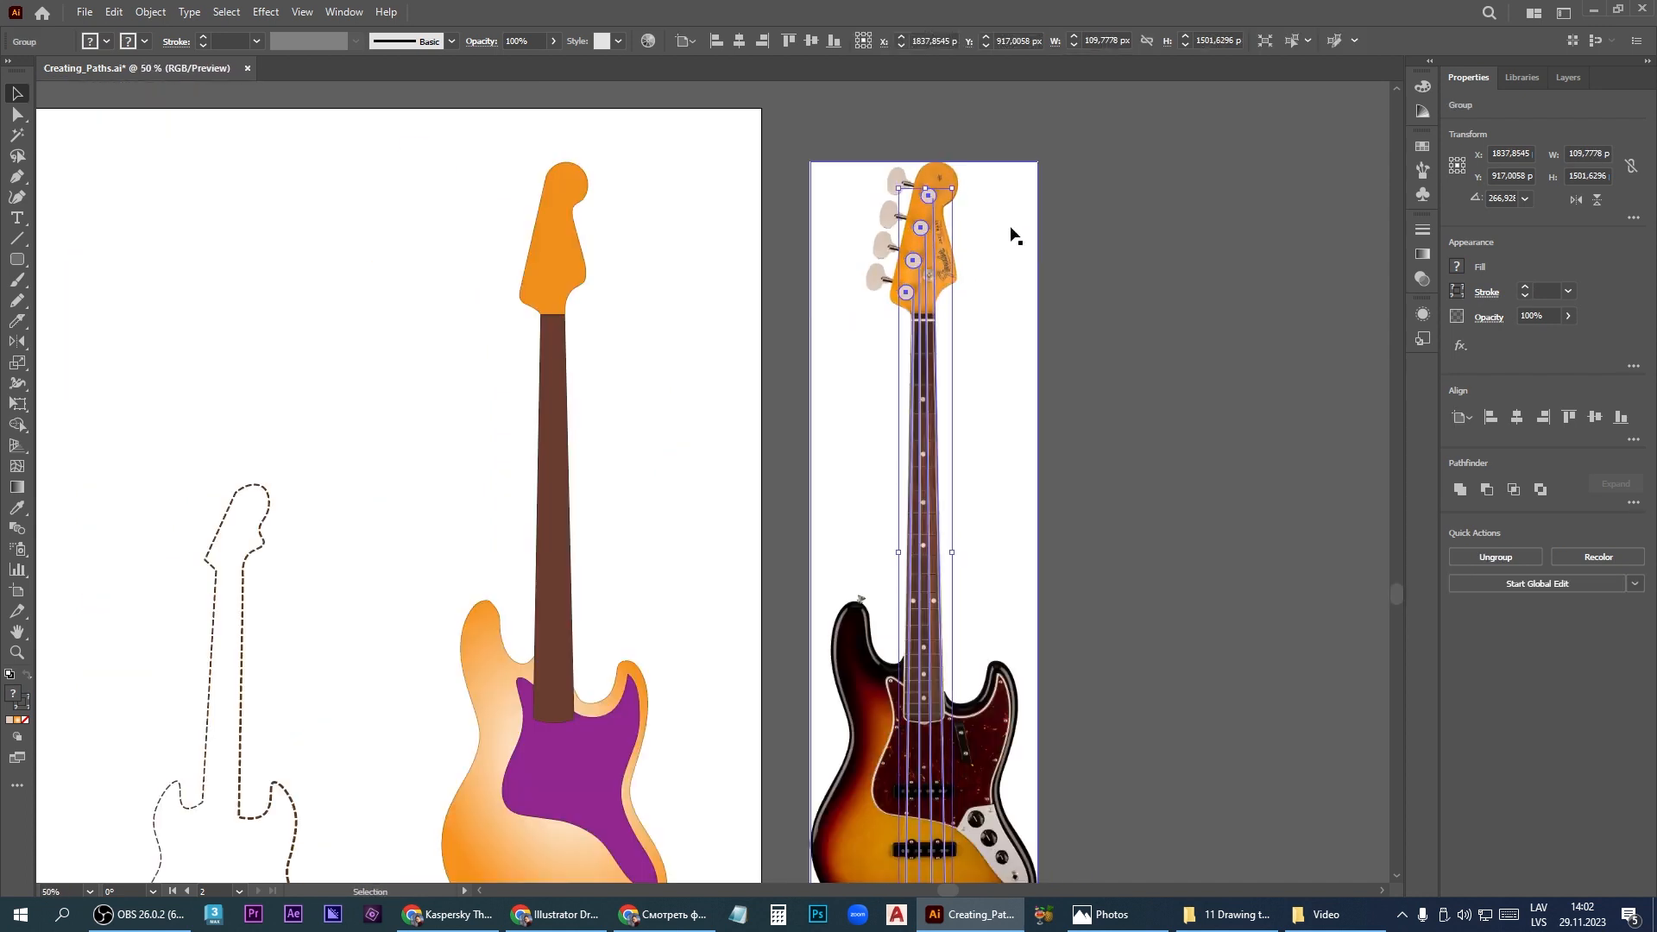
Move the string group onto the illustrated guitar and nudge it into alignment with the neck and headstock
scroll(1013, 229, down, 1)
drag(976, 679, 728, 670)
scroll(719, 213, up, 5)
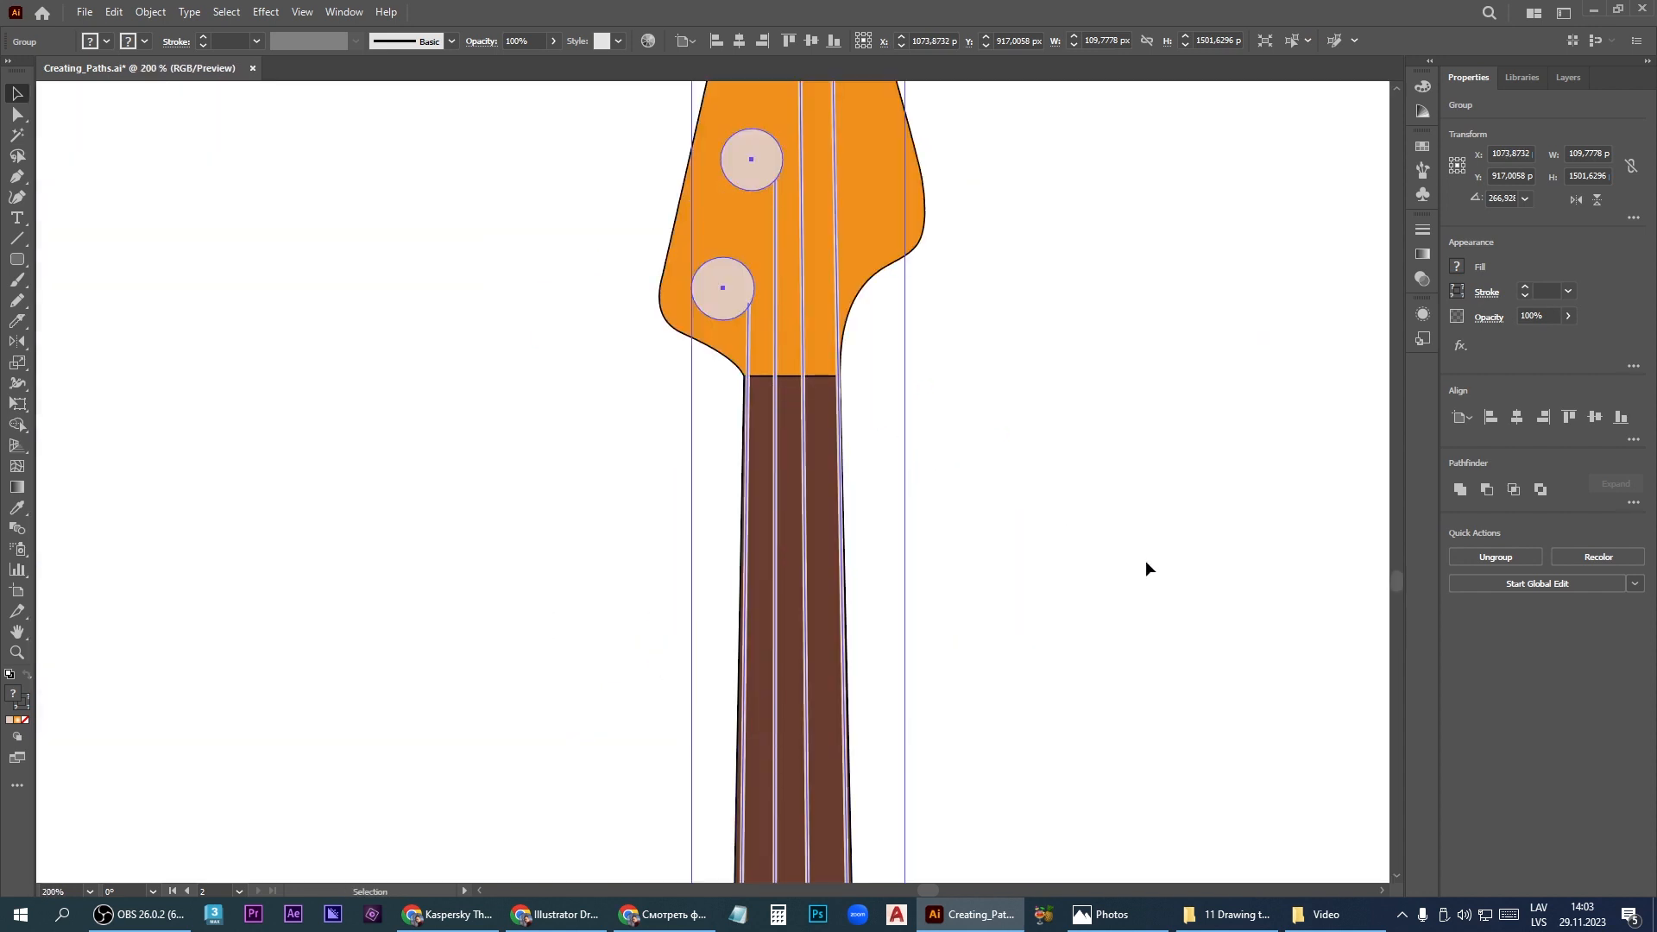
scroll(832, 374, up, 4)
scroll(965, 339, down, 1)
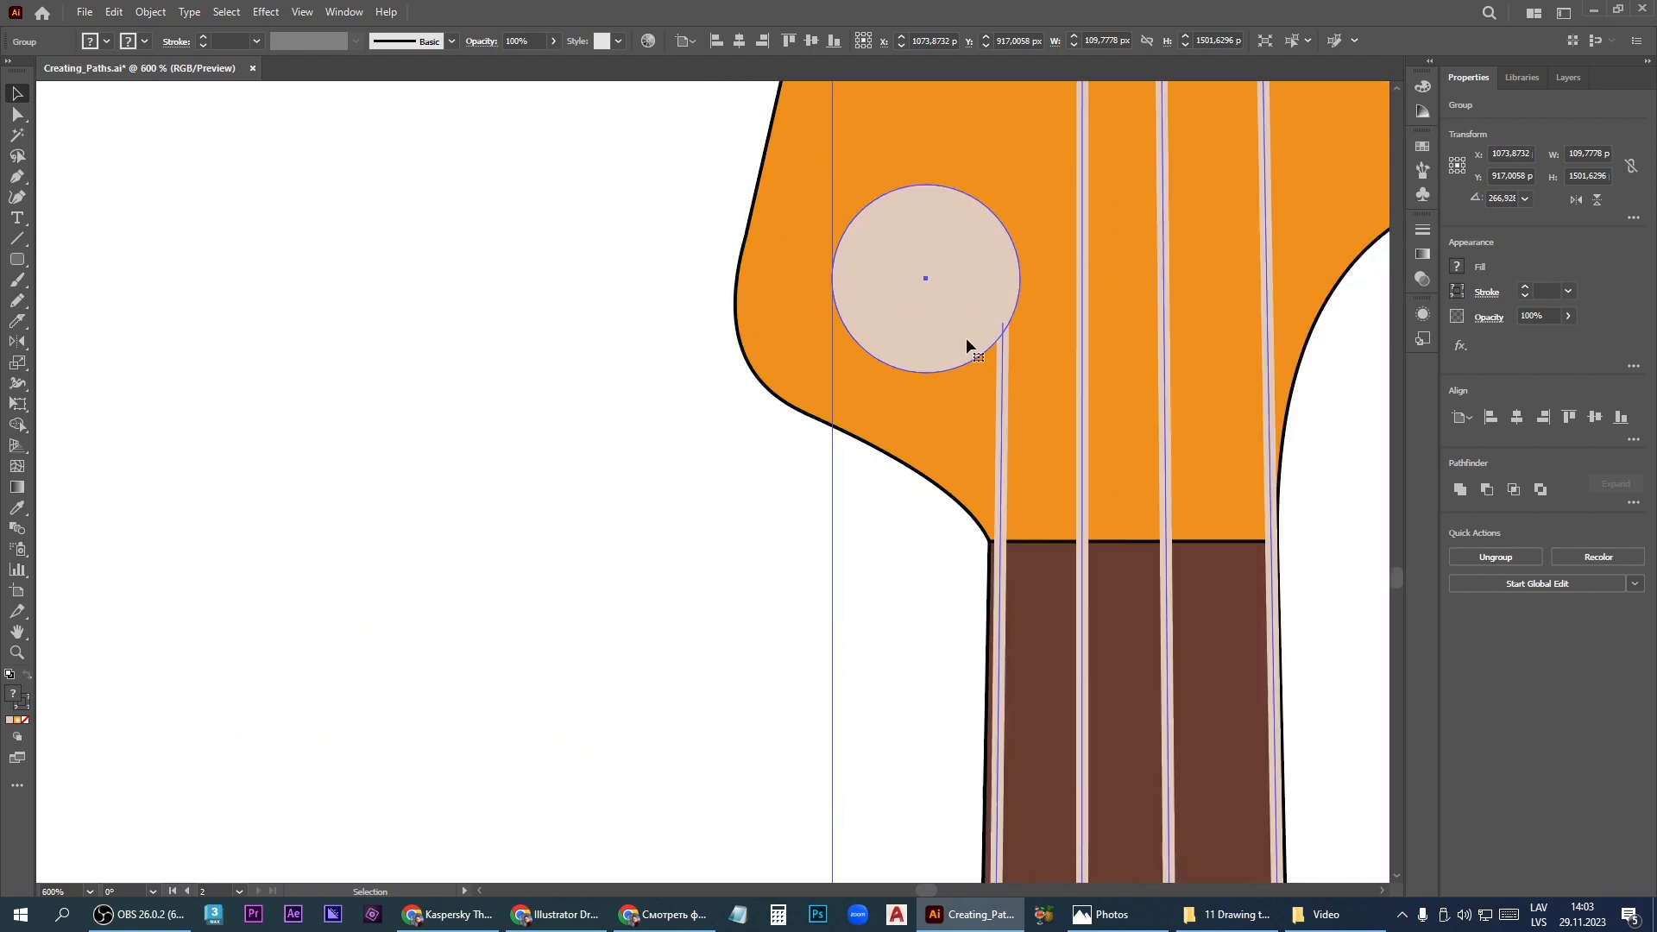
drag(964, 339, 963, 339)
scroll(733, 329, down, 7)
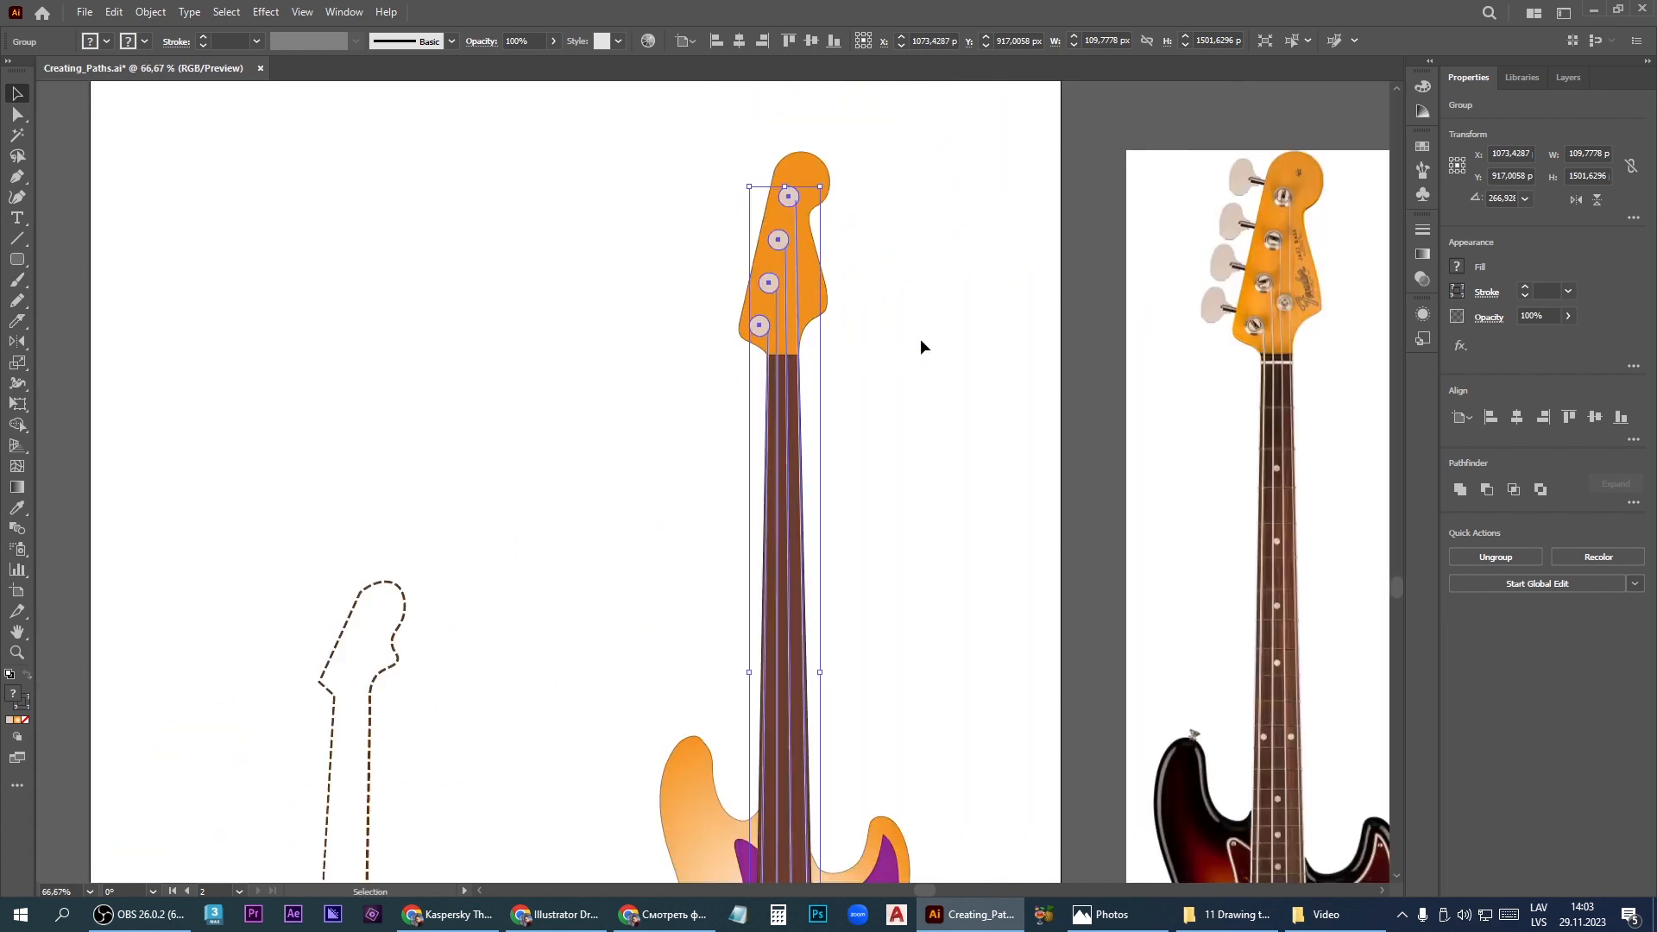
click(920, 340)
Draw a horizontal line about 53 px wide over the photo's first fret and darken its stroke colour to A89588
scroll(1268, 407, up, 2)
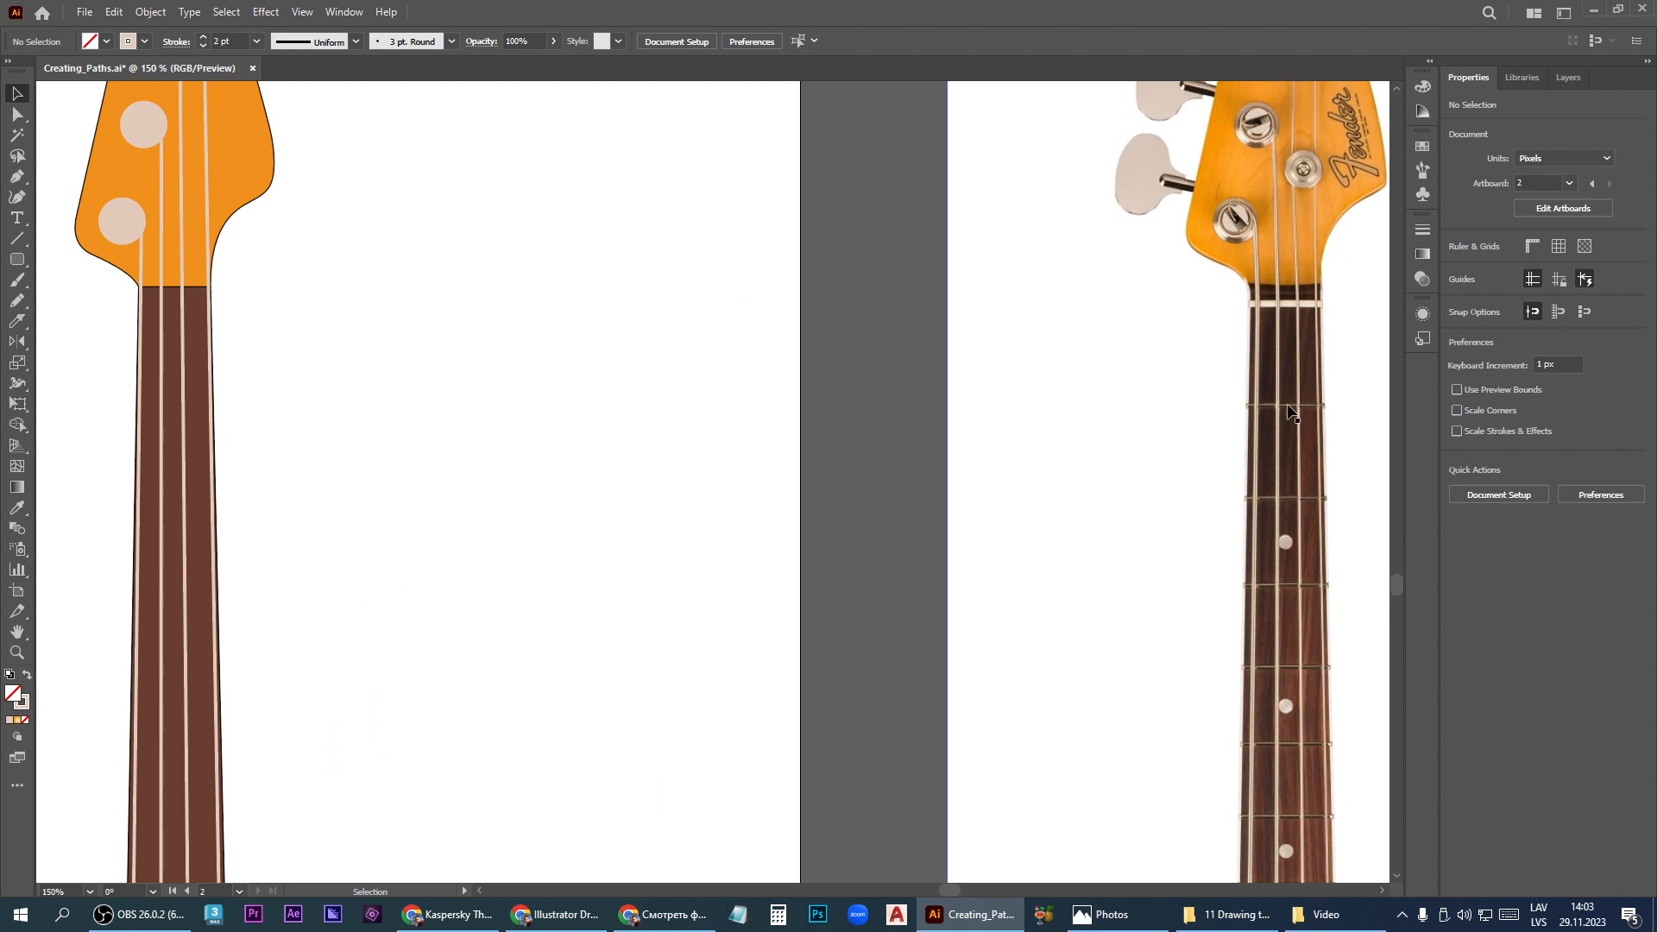
key(backslash)
scroll(1009, 518, down, 3)
scroll(1070, 390, up, 4)
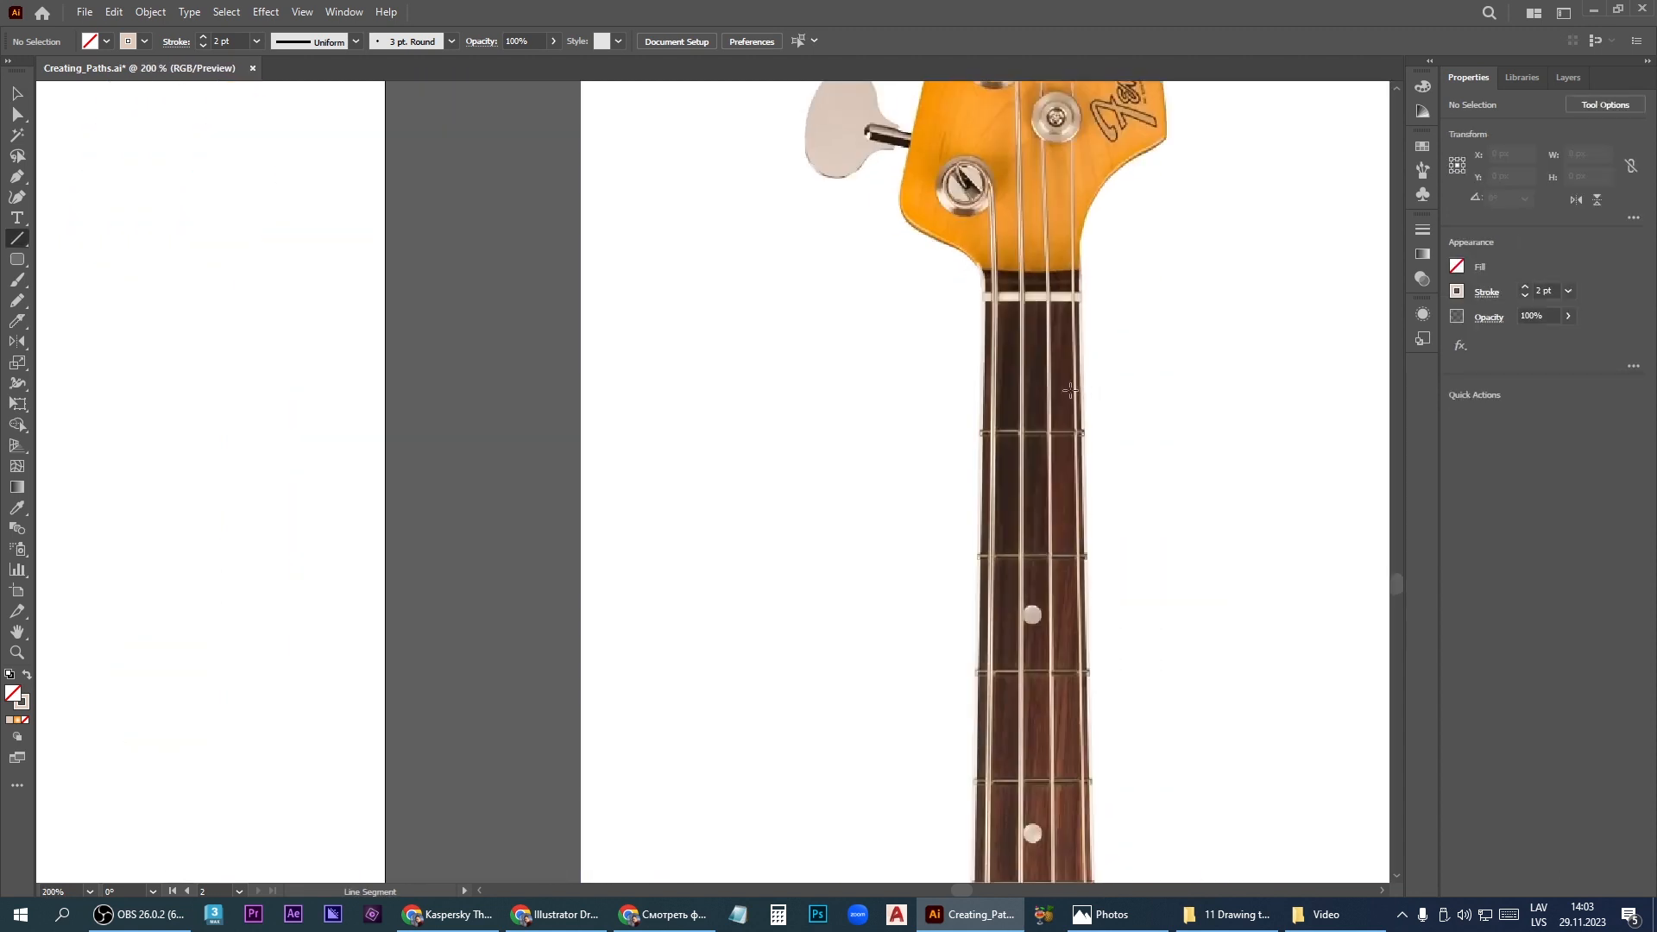
scroll(1070, 390, up, 1)
drag(964, 465, 1119, 465)
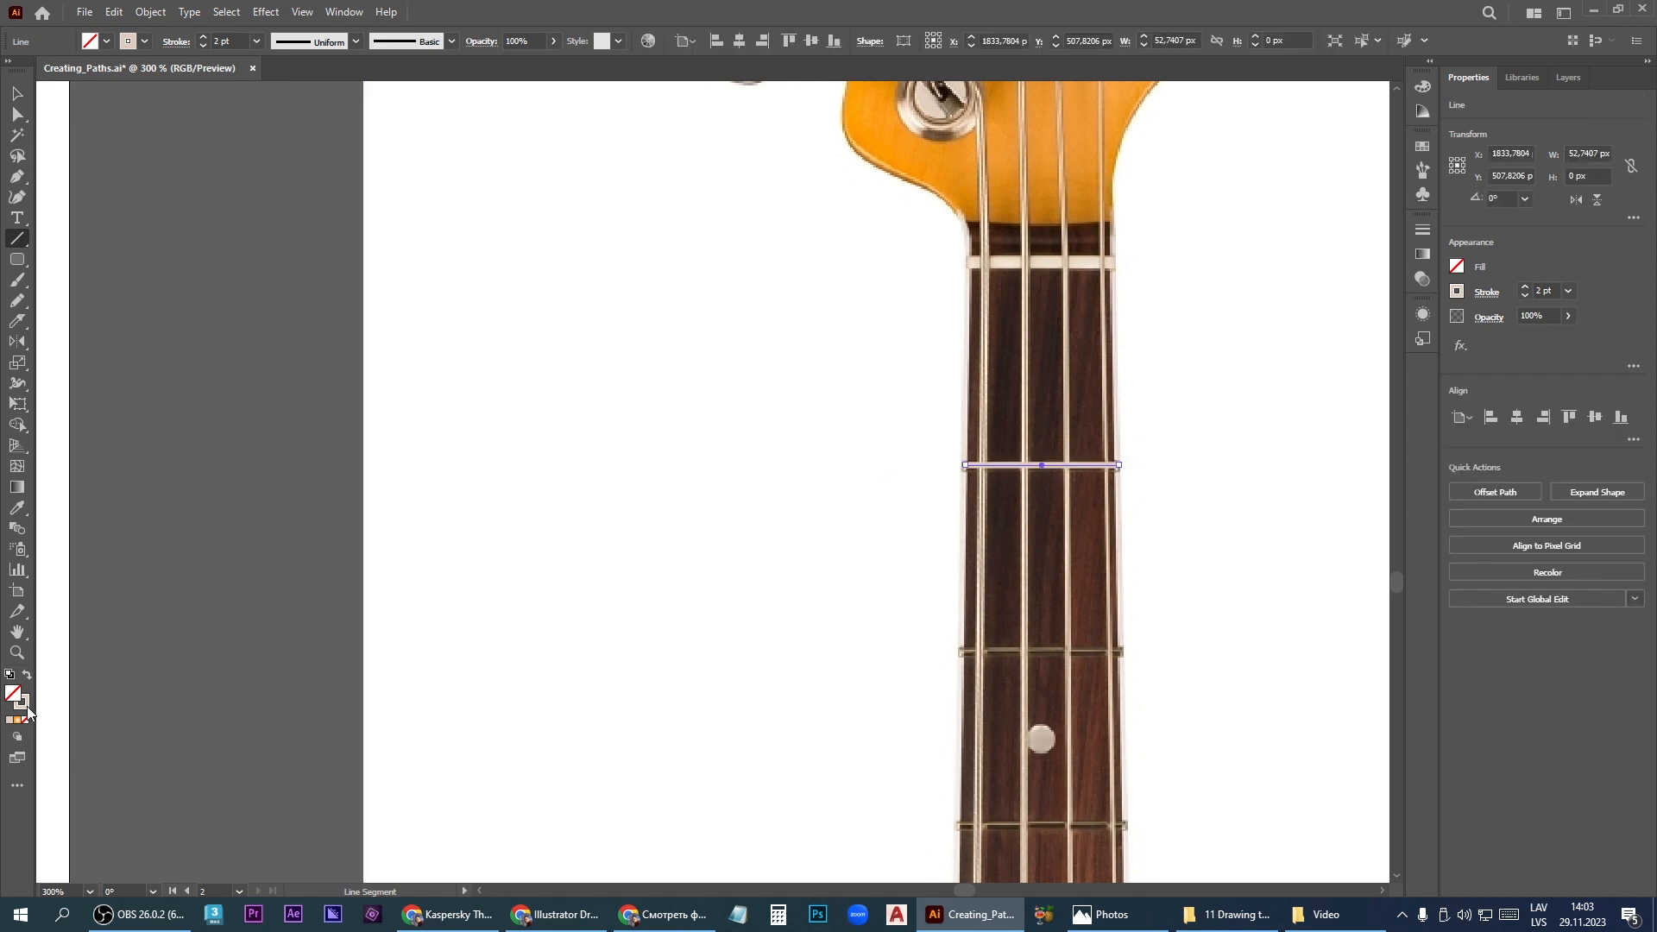
double_click(25, 706)
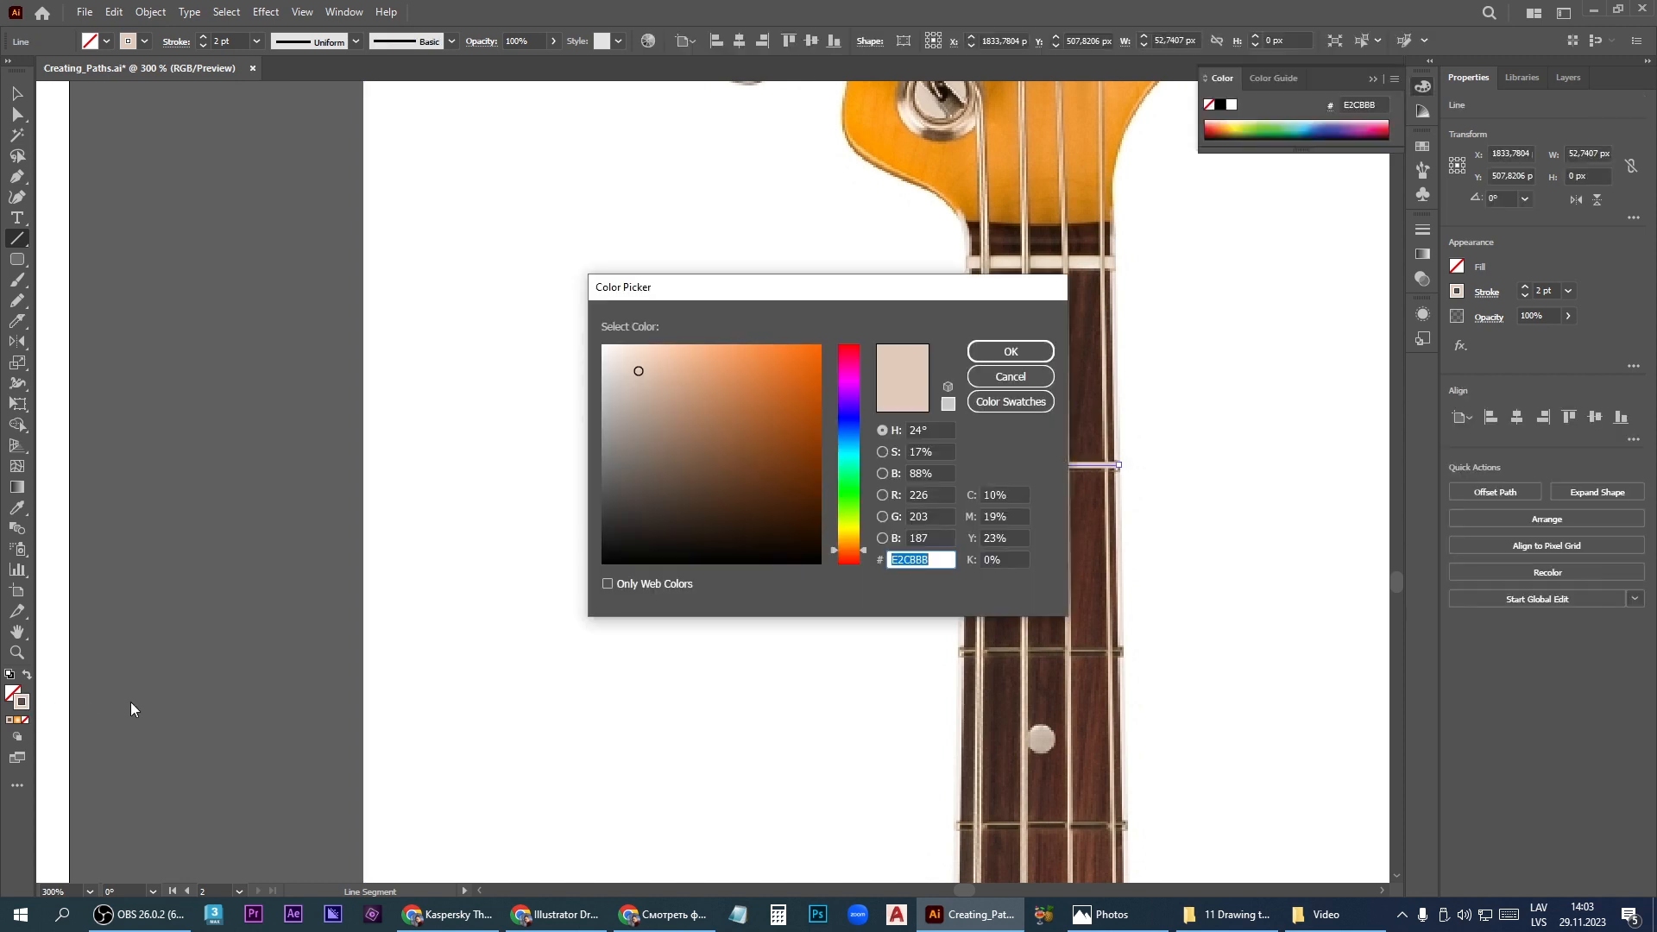
click(642, 416)
key(Return)
Copy the fret line up onto the nut and set the copy's stroke to 5 pt
key(v)
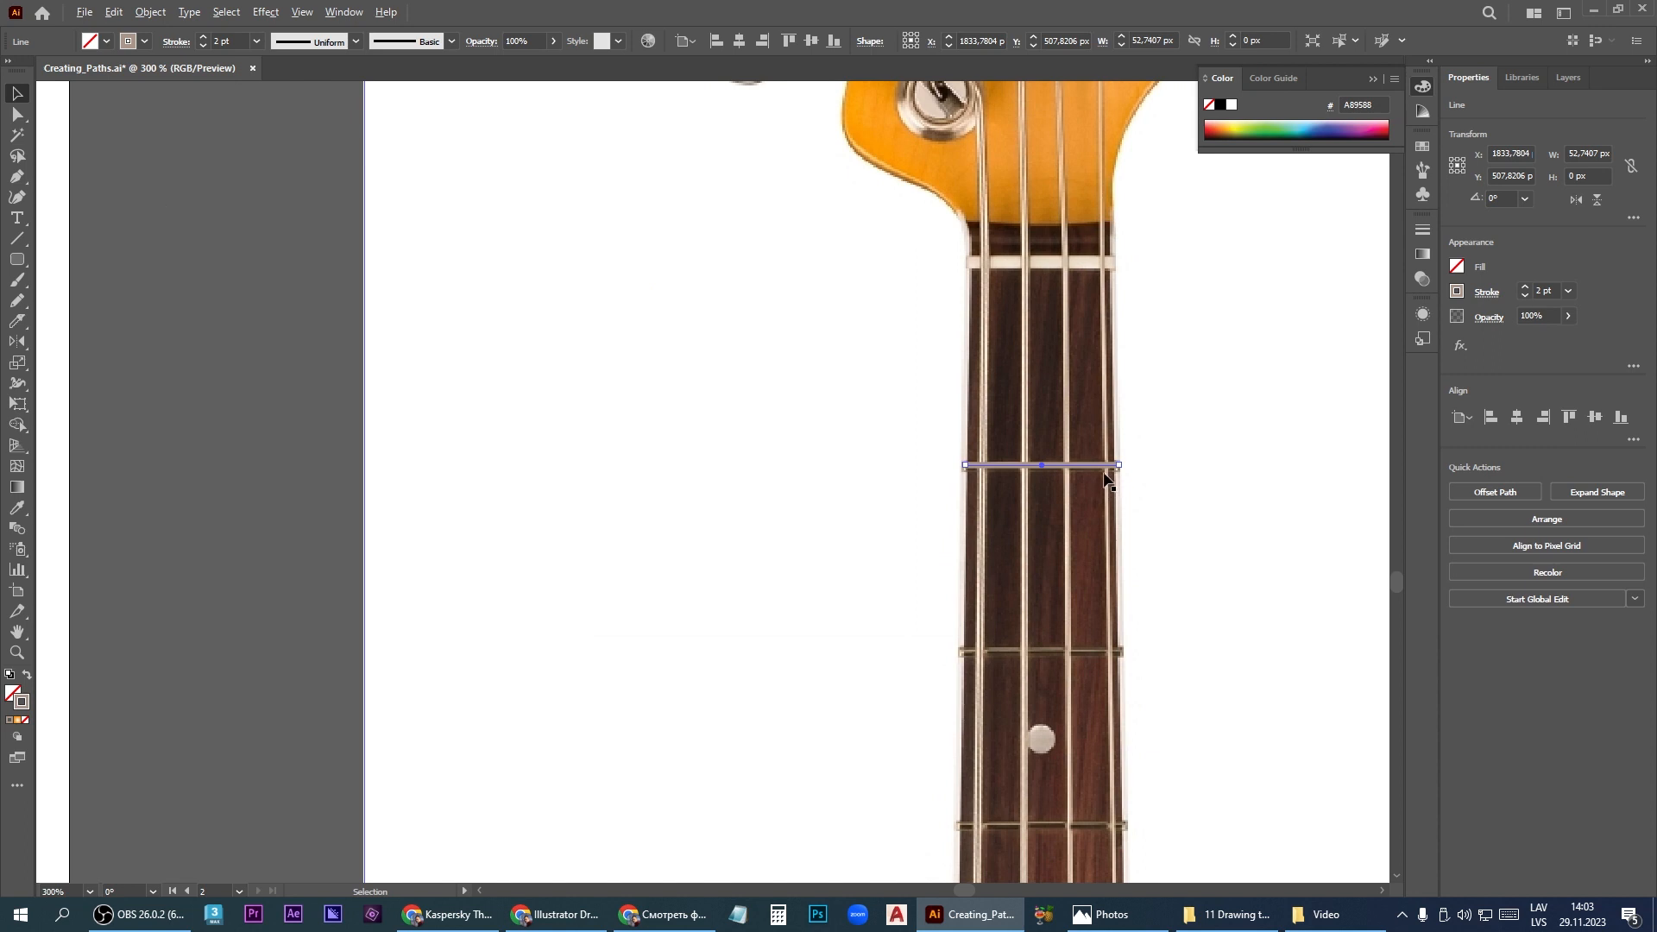
drag(1103, 466, 1102, 270)
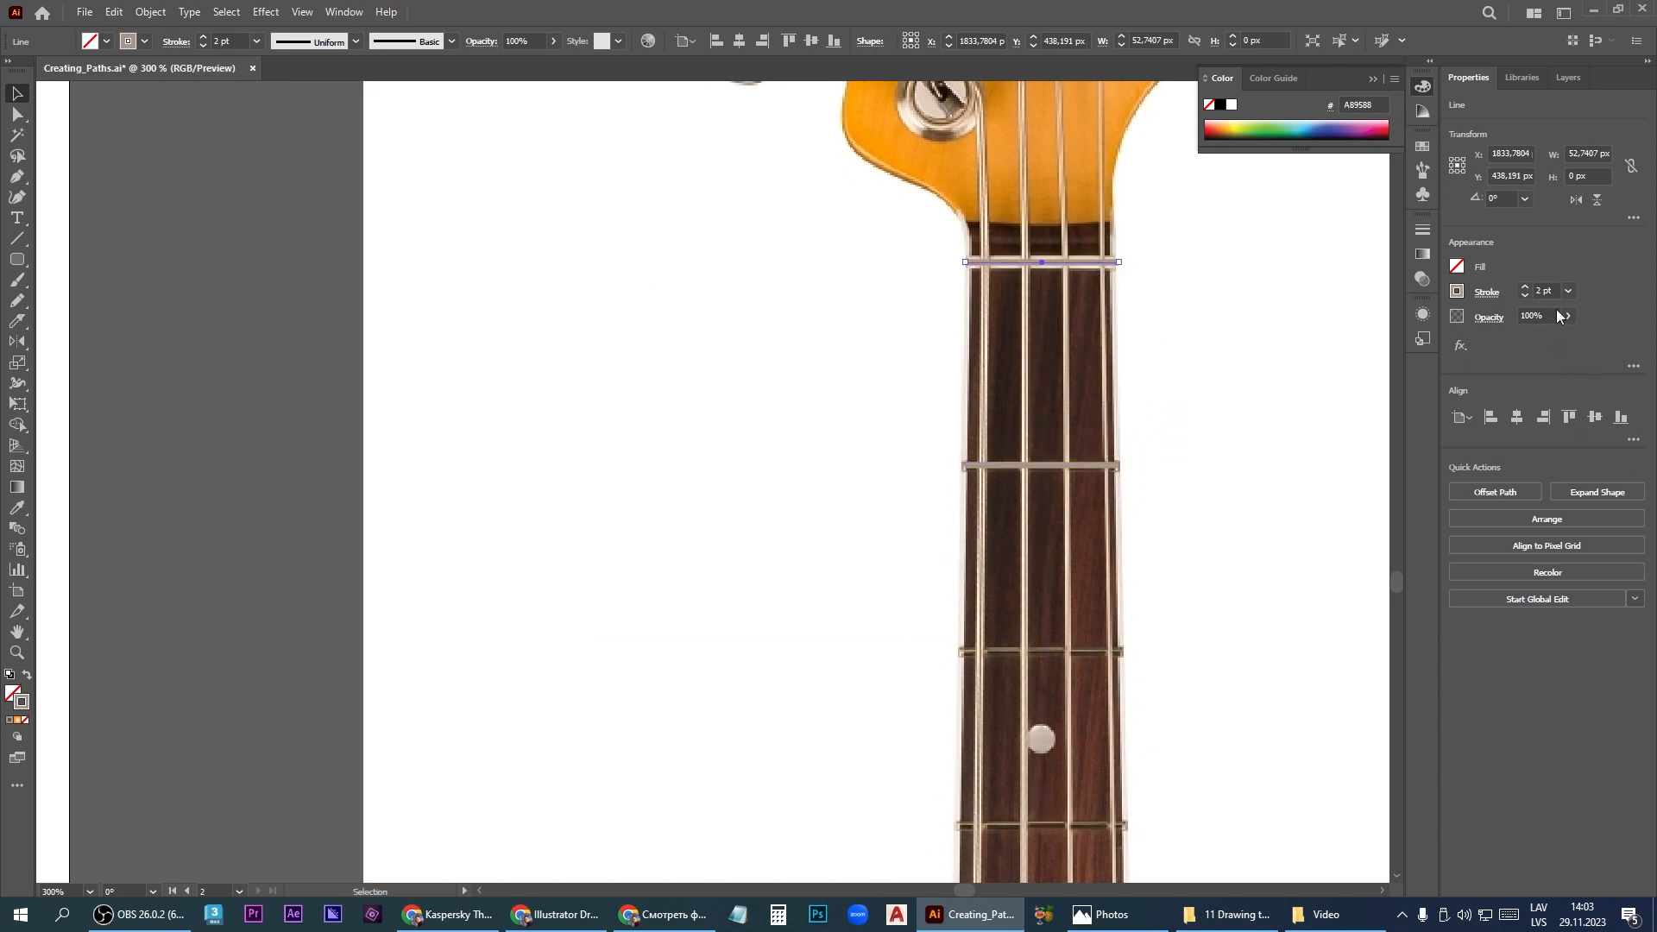
click(1526, 287)
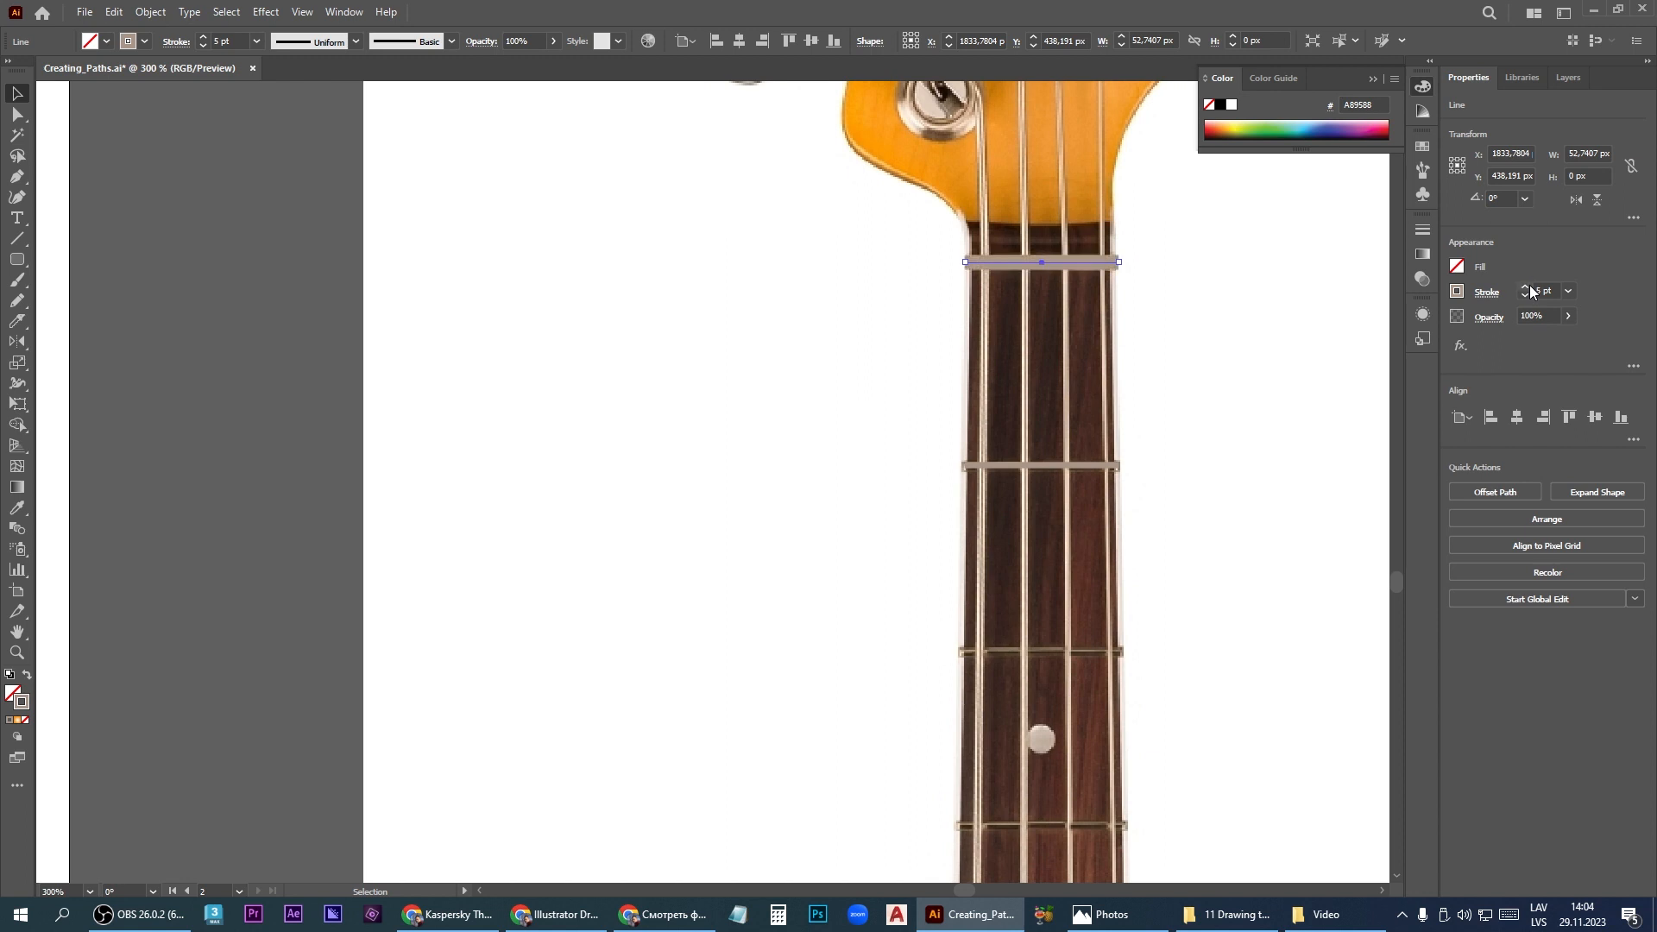
Copy the first fret line onto the second fret and widen the copy to about 54 px to match the neck
drag(1085, 466, 1079, 658)
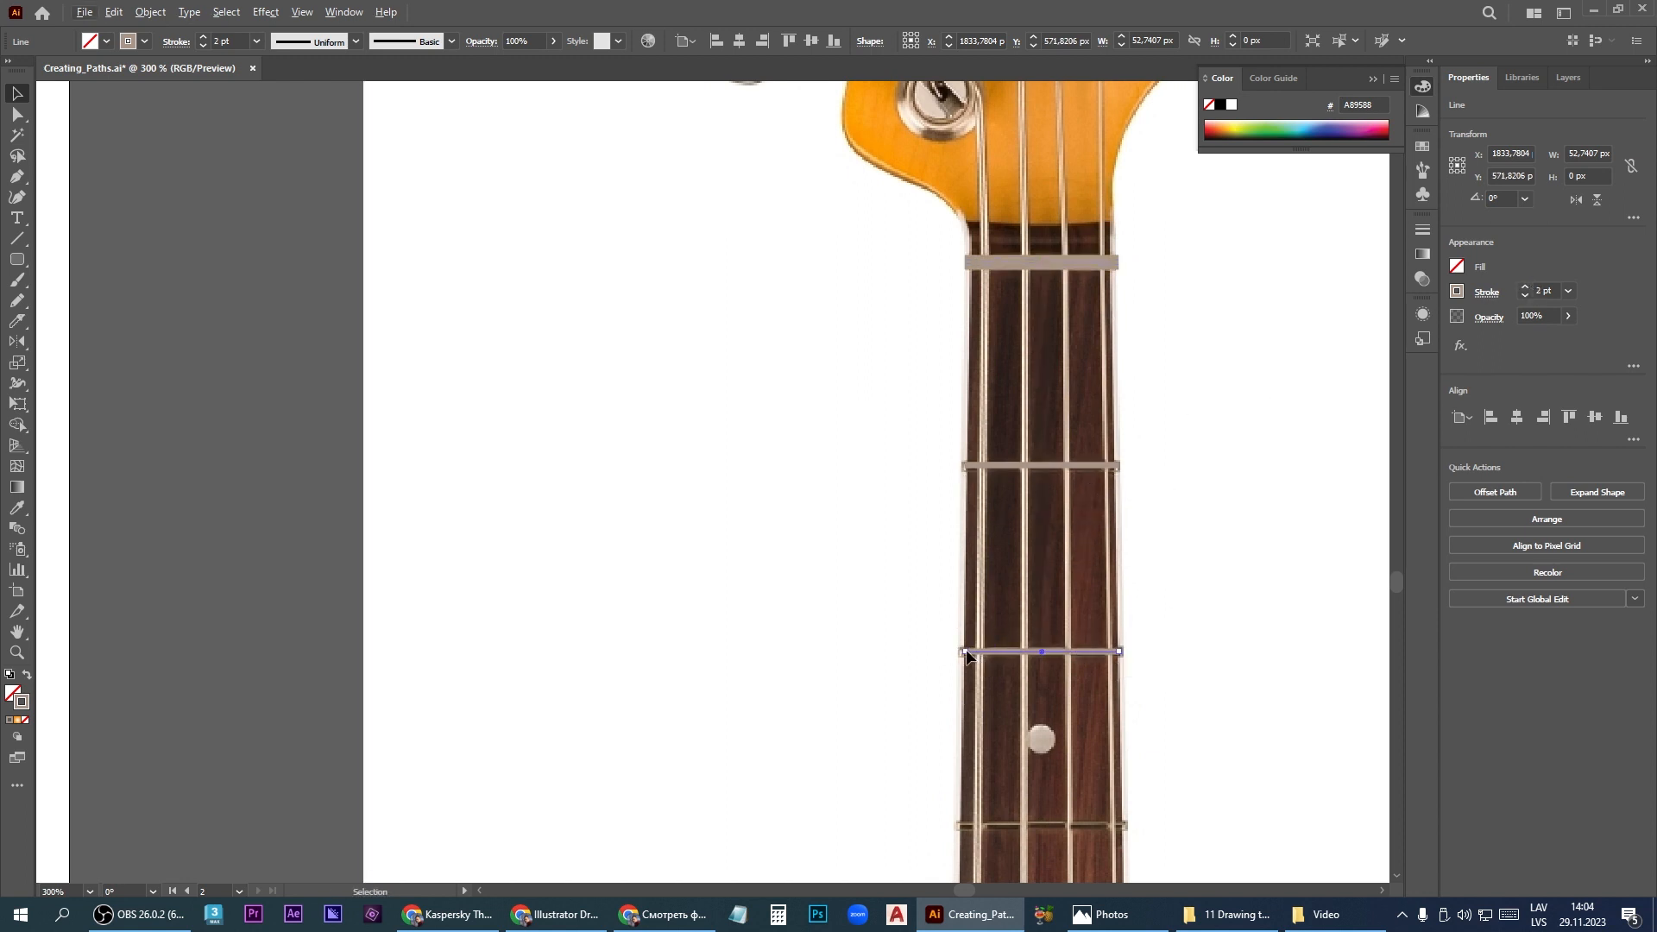
scroll(1059, 783, up, 2)
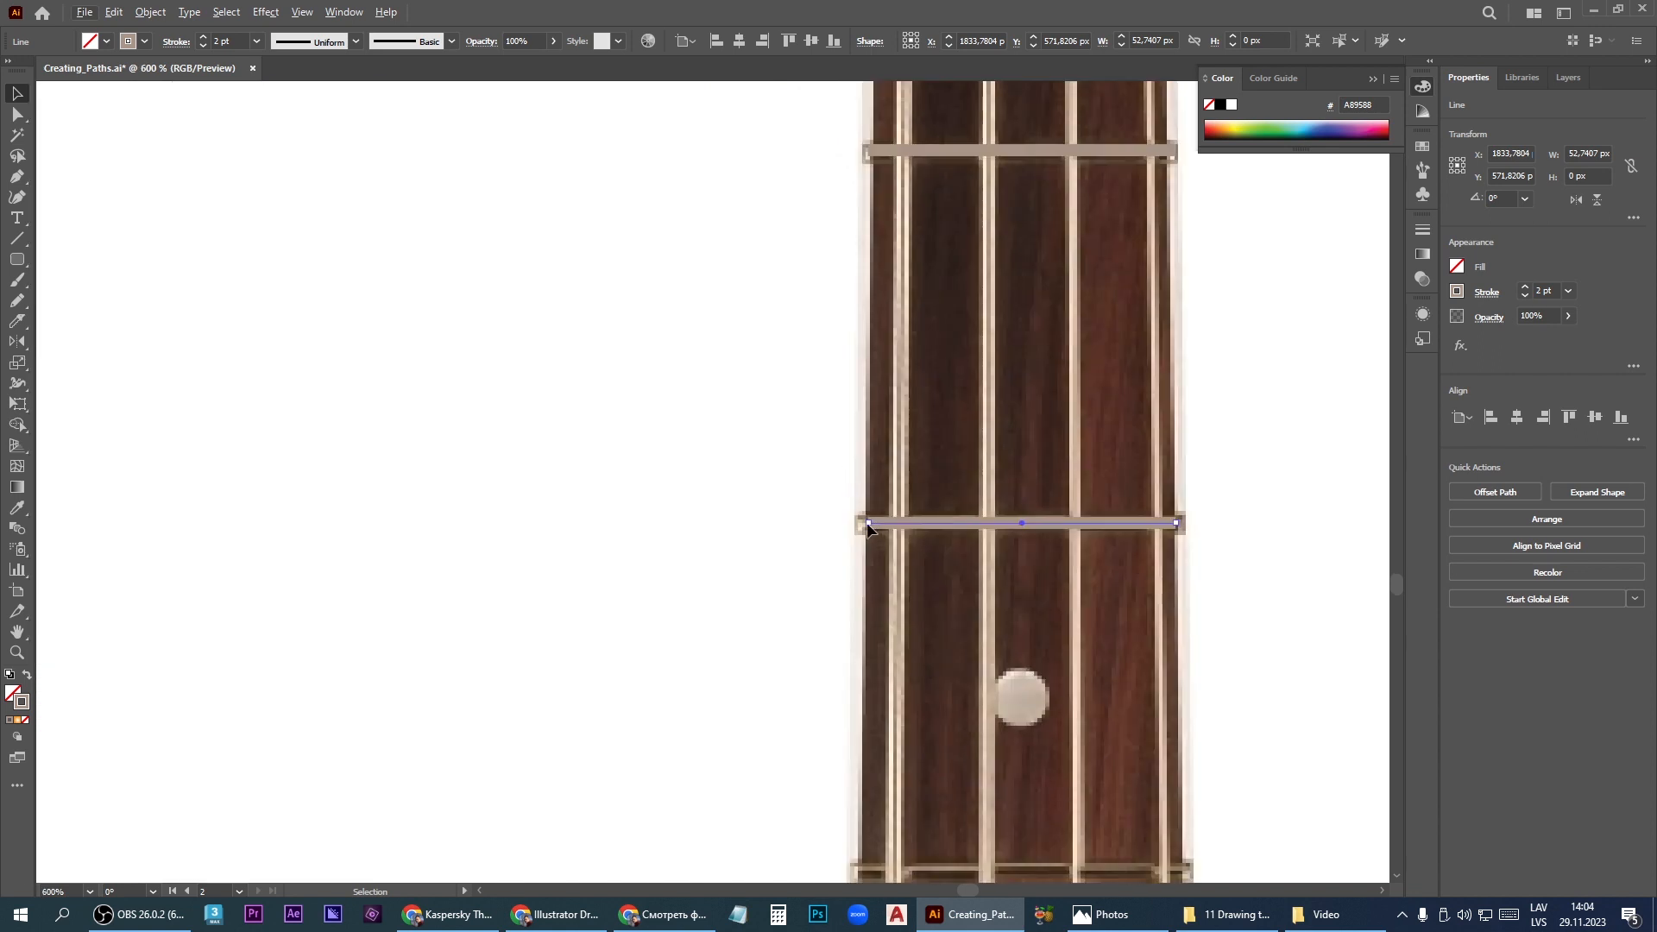
drag(869, 526, 864, 525)
scroll(990, 386, down, 1)
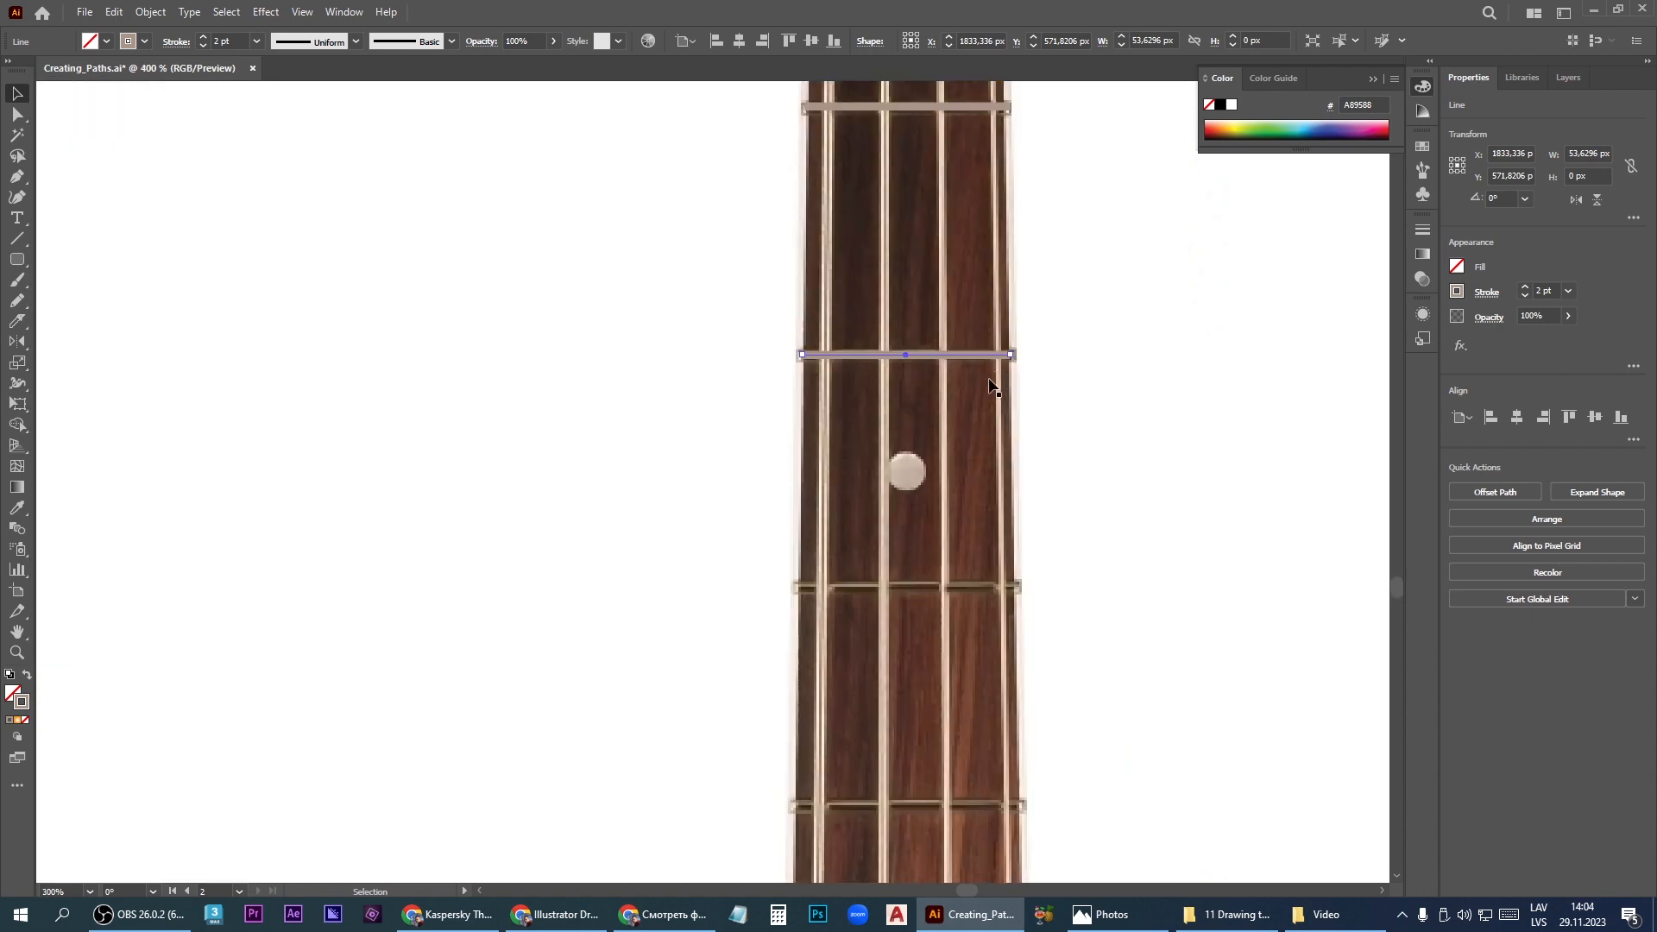
Continue copying the fret line onto the frets further down the neck, extending the copies to the fretboard edges
drag(984, 356, 984, 586)
drag(1010, 585, 1015, 585)
drag(984, 586, 984, 806)
drag(973, 207, 1034, 570)
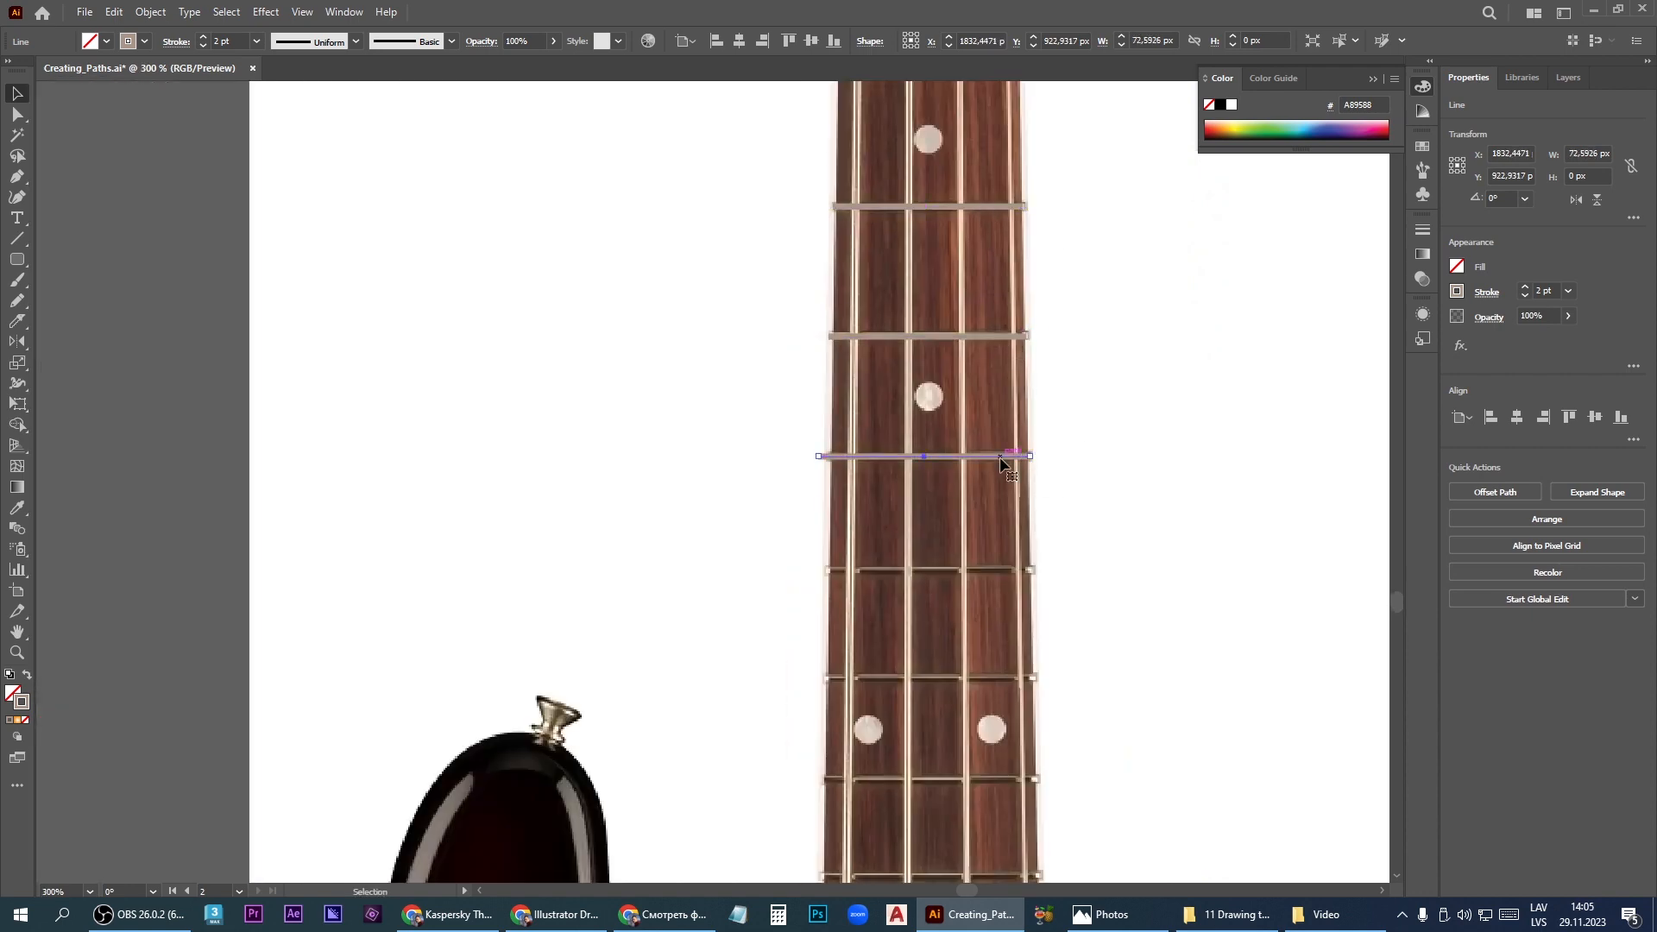
Trim the overhanging fret line to the fretboard edge and copy it onto the remaining frets down to the neck's base
drag(836, 456, 838, 499)
key(ctrl+z)
drag(818, 457, 829, 457)
drag(1000, 457, 1047, 863)
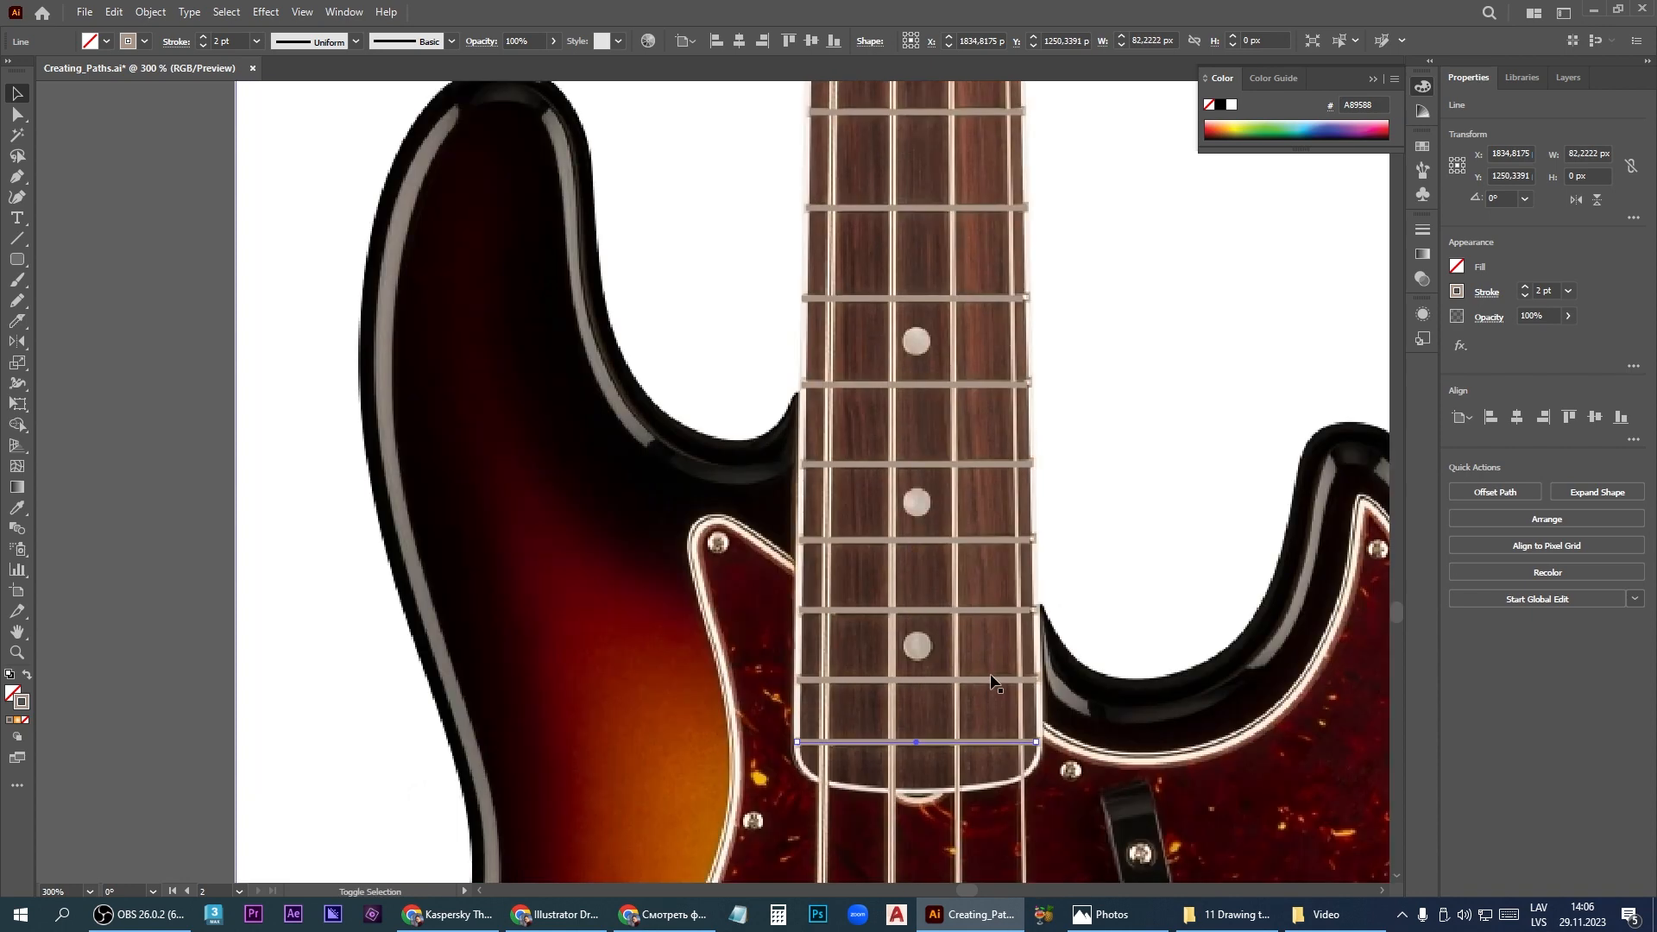
Select all the fret lines on the reference photo's neck, from the neck base up to the nut, and group them
shift+click(992, 680)
shift+click(999, 540)
shift+click(992, 465)
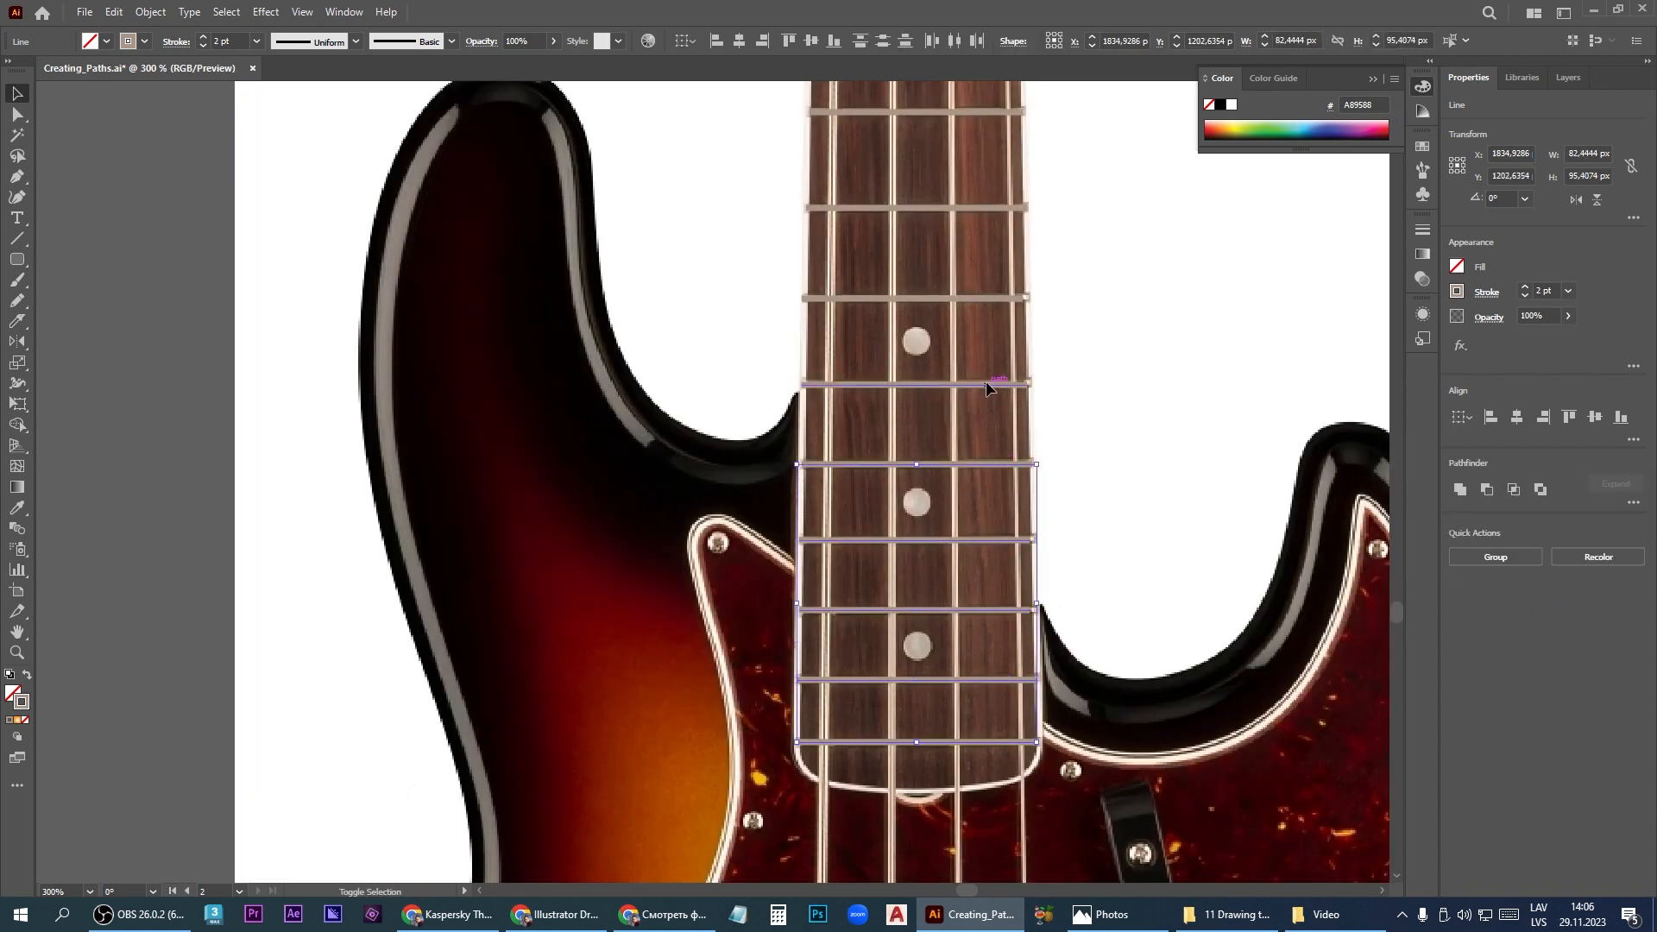
shift+click(986, 383)
shift+click(984, 298)
shift+click(986, 208)
shift+click(978, 110)
scroll(910, 673, down, 3)
scroll(915, 399, up, 2)
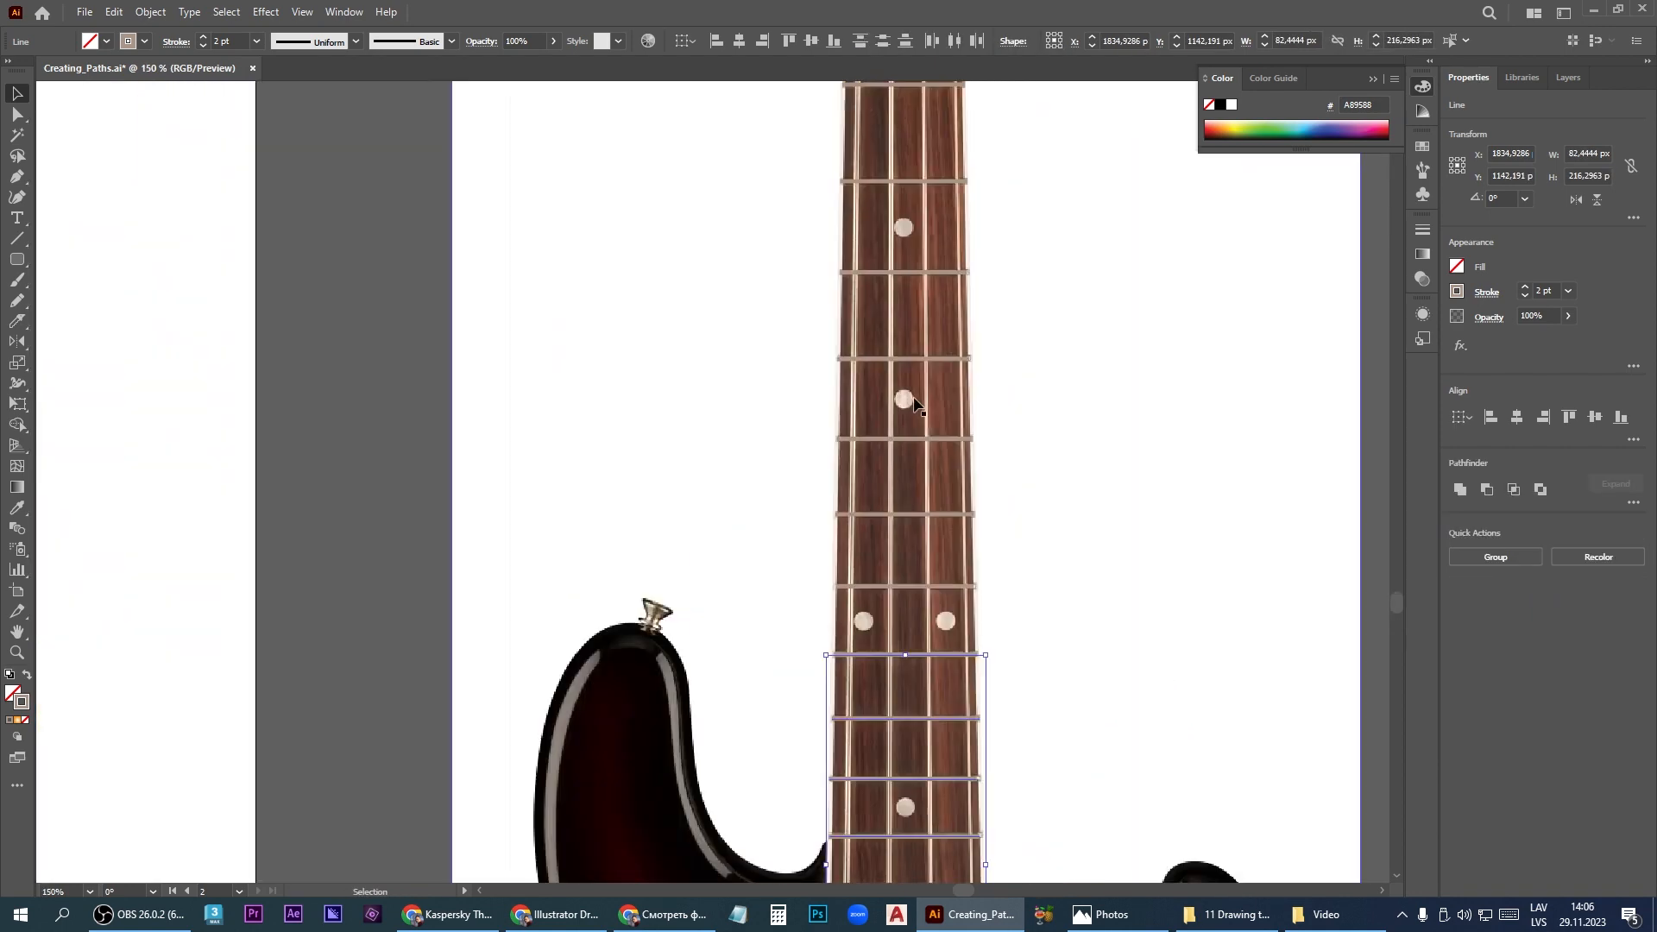
shift+click(948, 587)
shift+click(945, 514)
shift+click(942, 438)
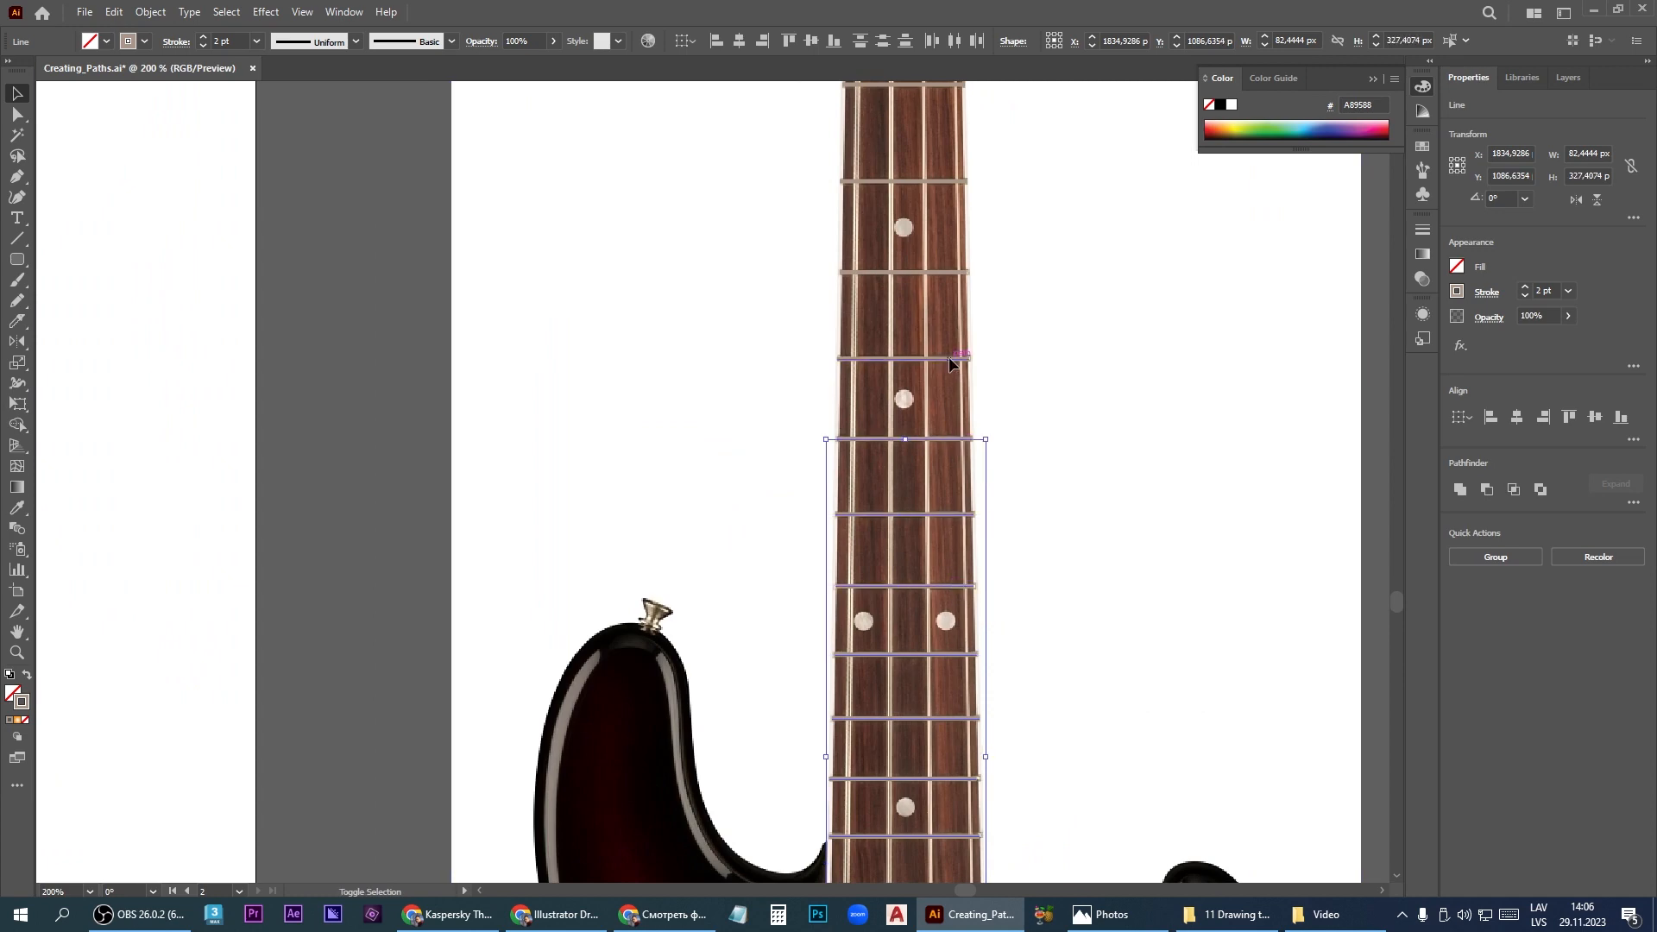
shift+click(940, 359)
shift+click(939, 272)
shift+click(942, 181)
scroll(834, 704, down, 2)
scroll(891, 321, up, 2)
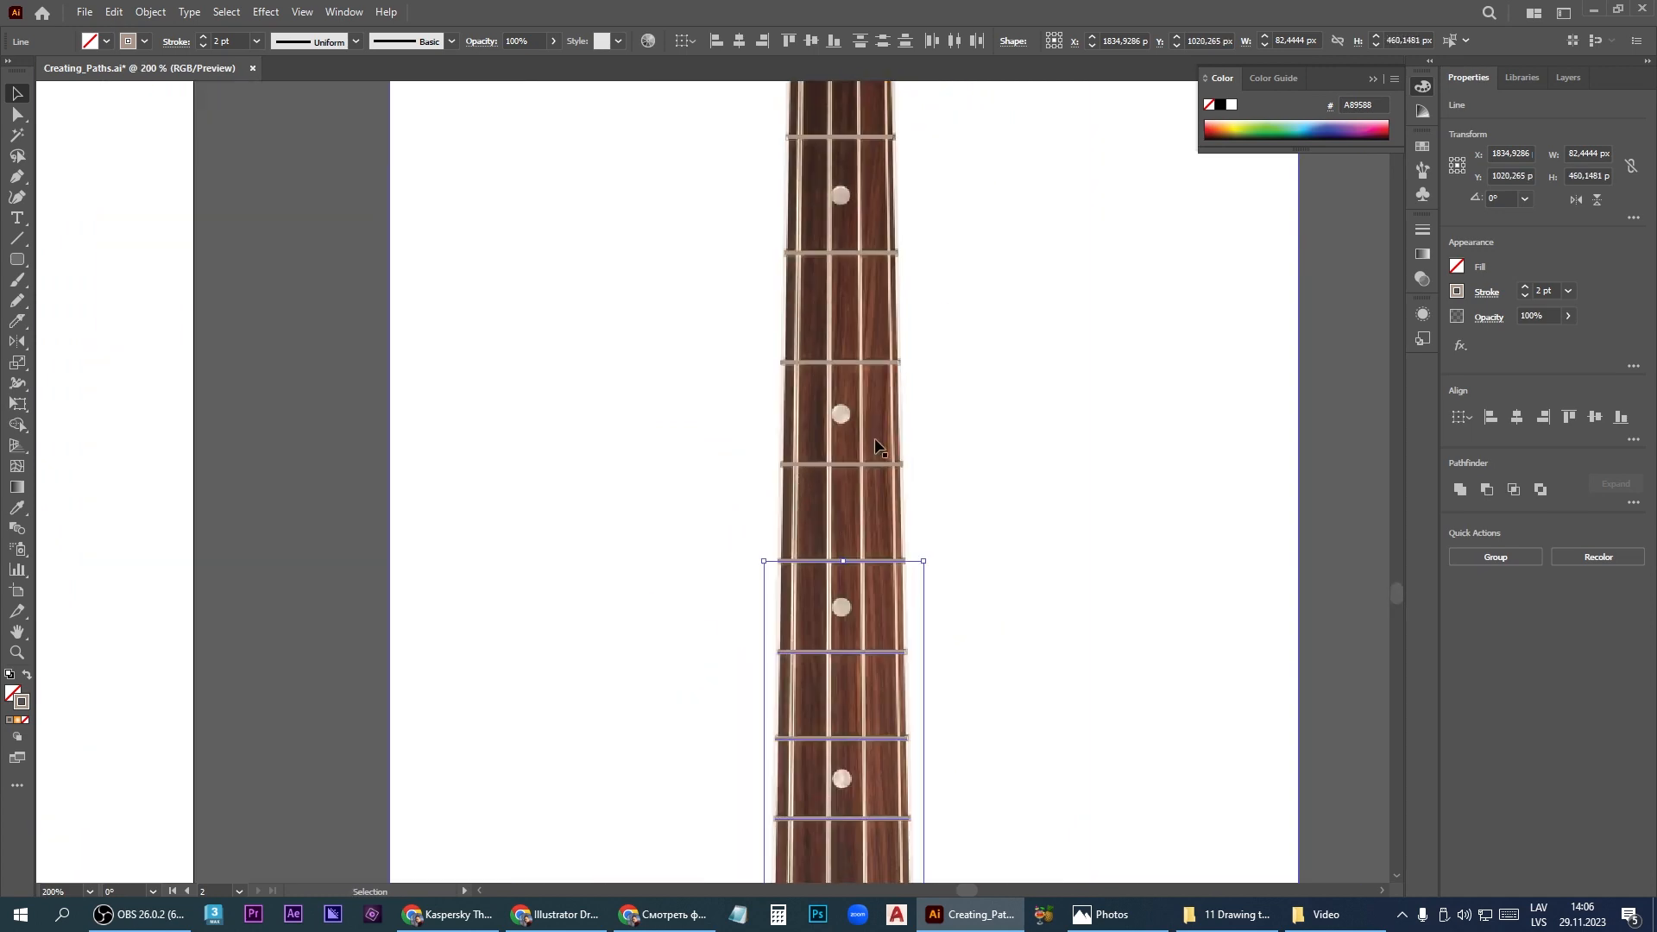
shift+click(884, 464)
shift+click(882, 361)
shift+click(880, 252)
shift+click(878, 136)
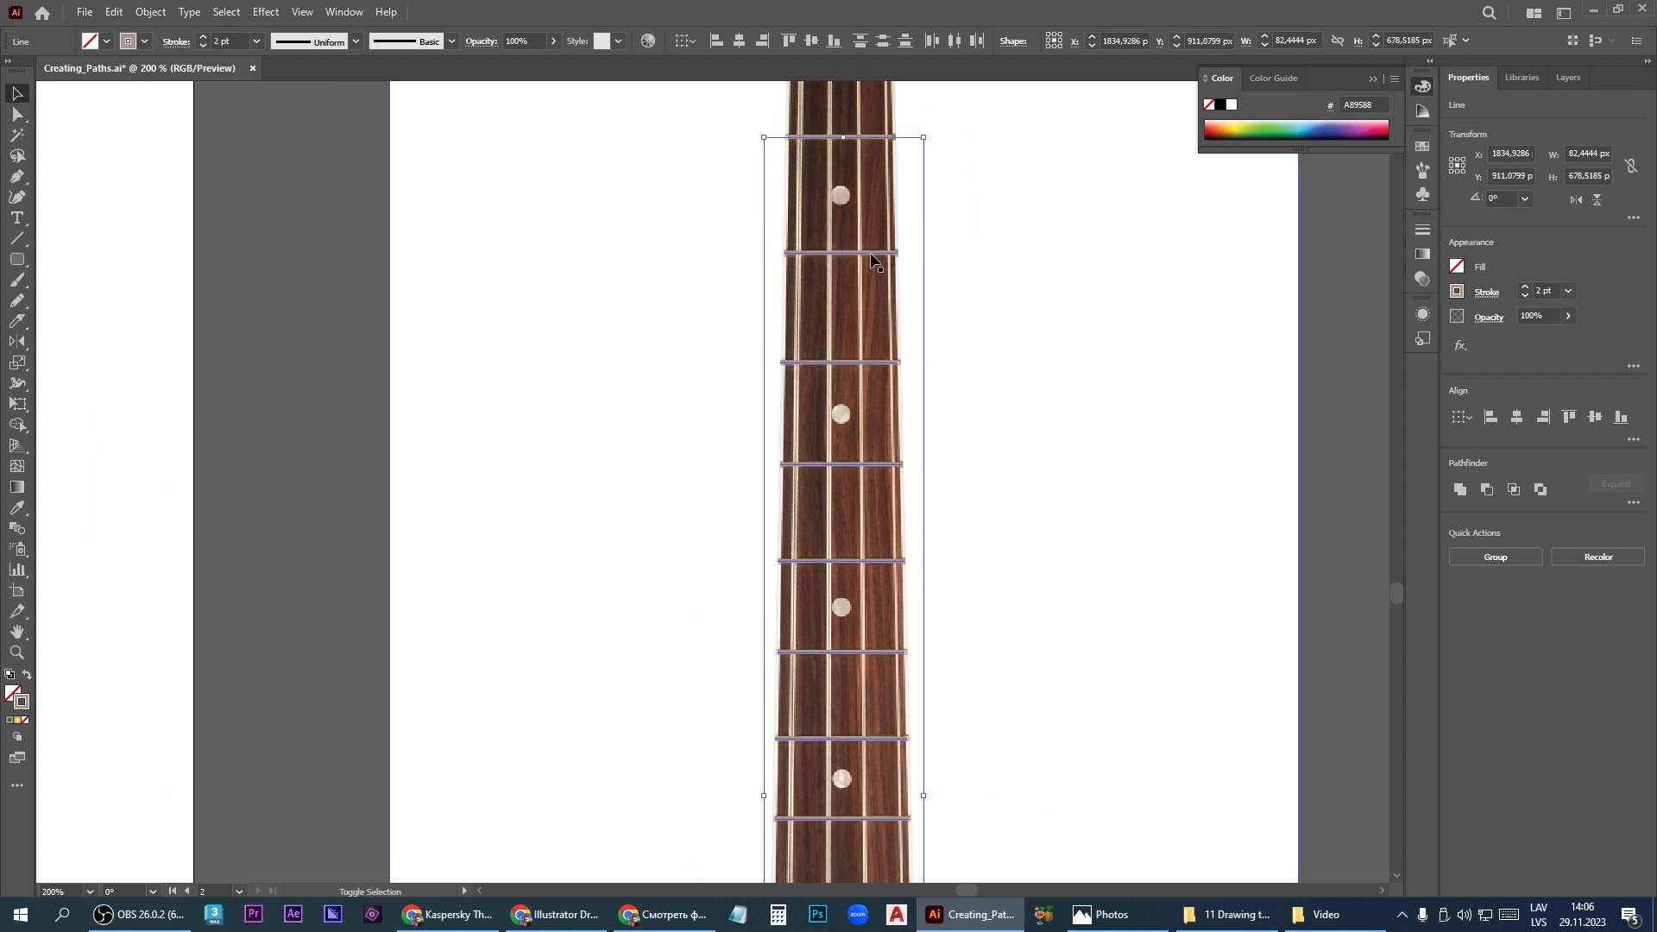
scroll(872, 384, down, 2)
shift+click(875, 208)
shift+click(876, 141)
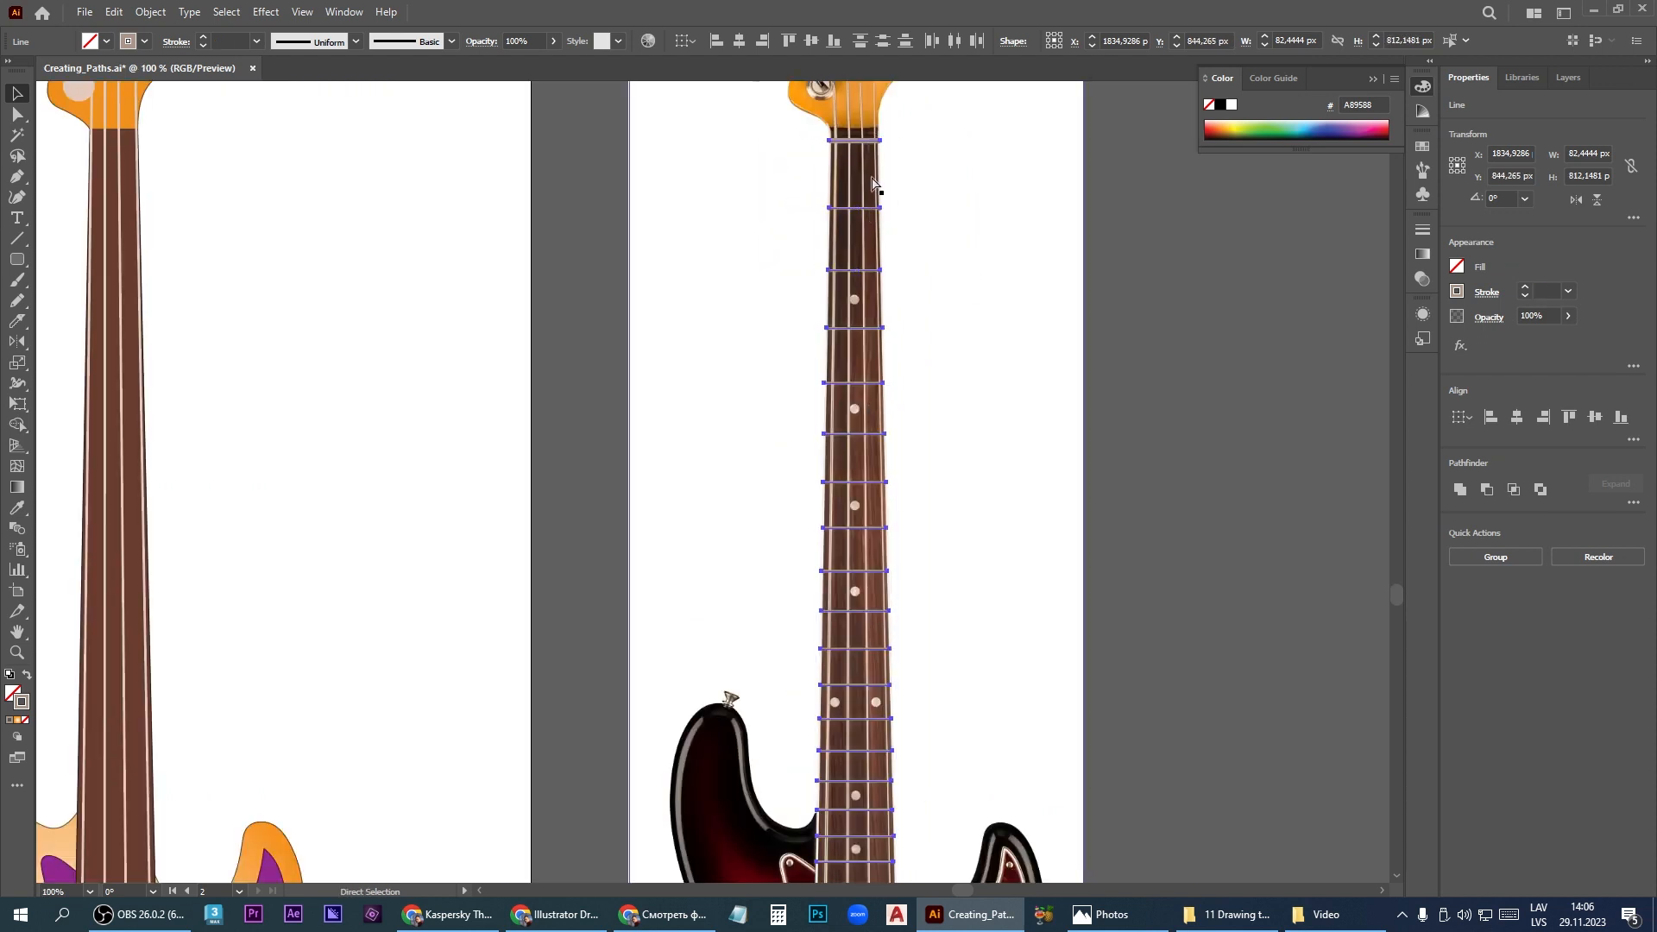
key(ctrl+g)
Move the fret line group from the reference photo onto the illustrated guitar's neck and align it with the fretboard
scroll(1108, 376, down, 1)
drag(916, 510, 437, 521)
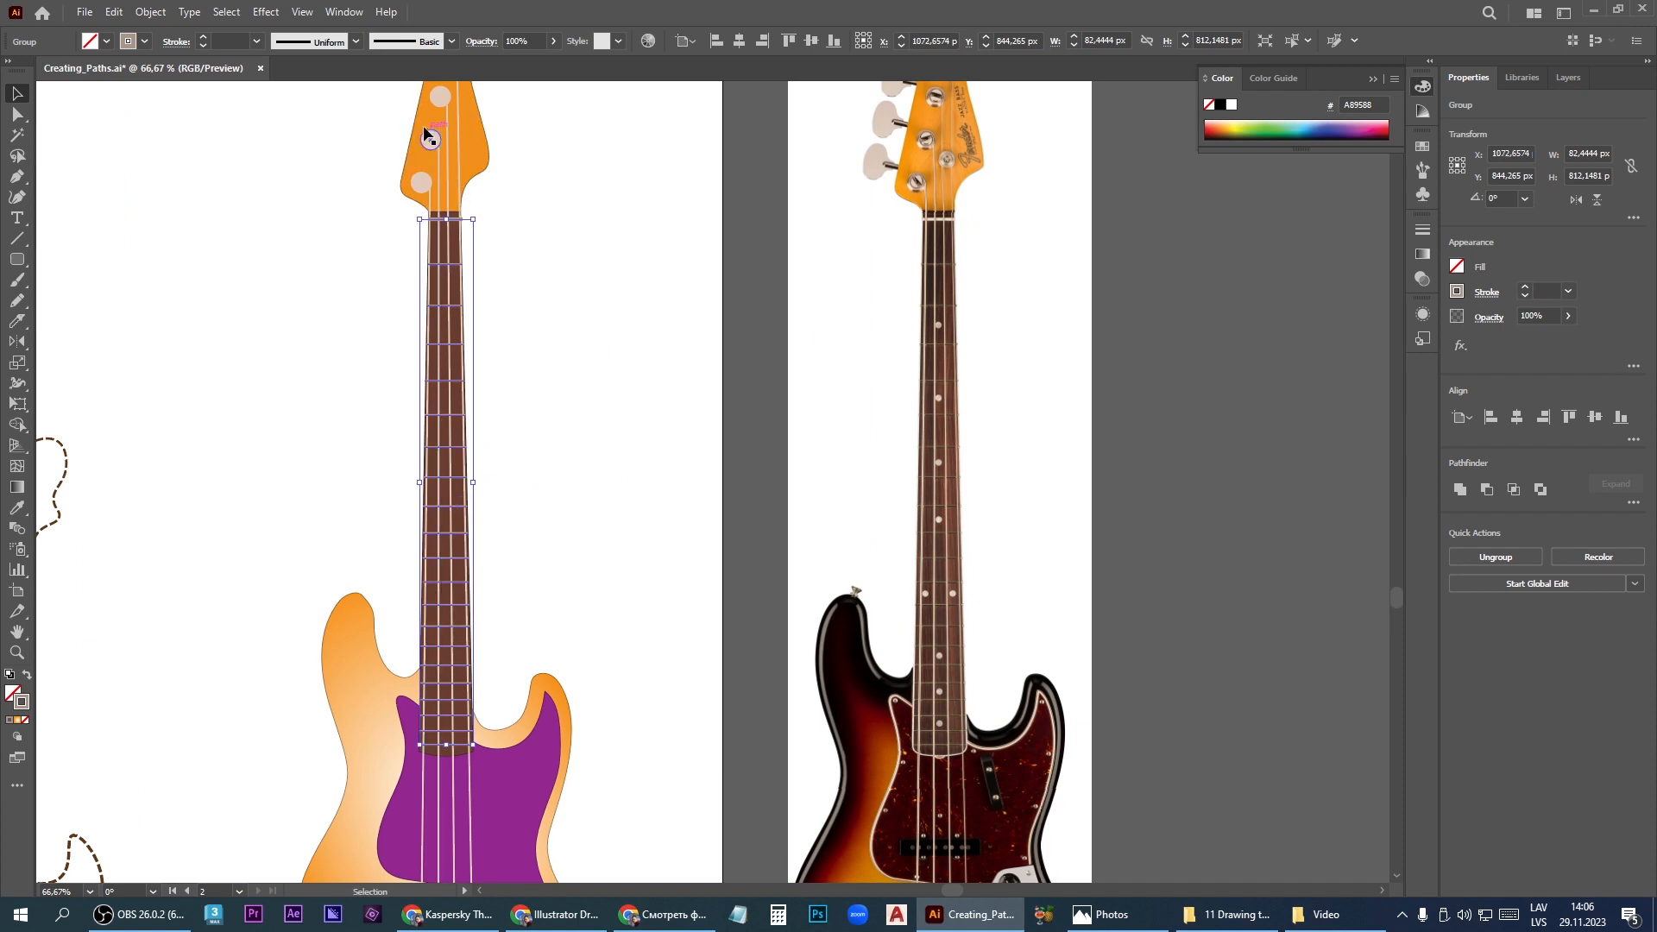
scroll(442, 216, up, 5)
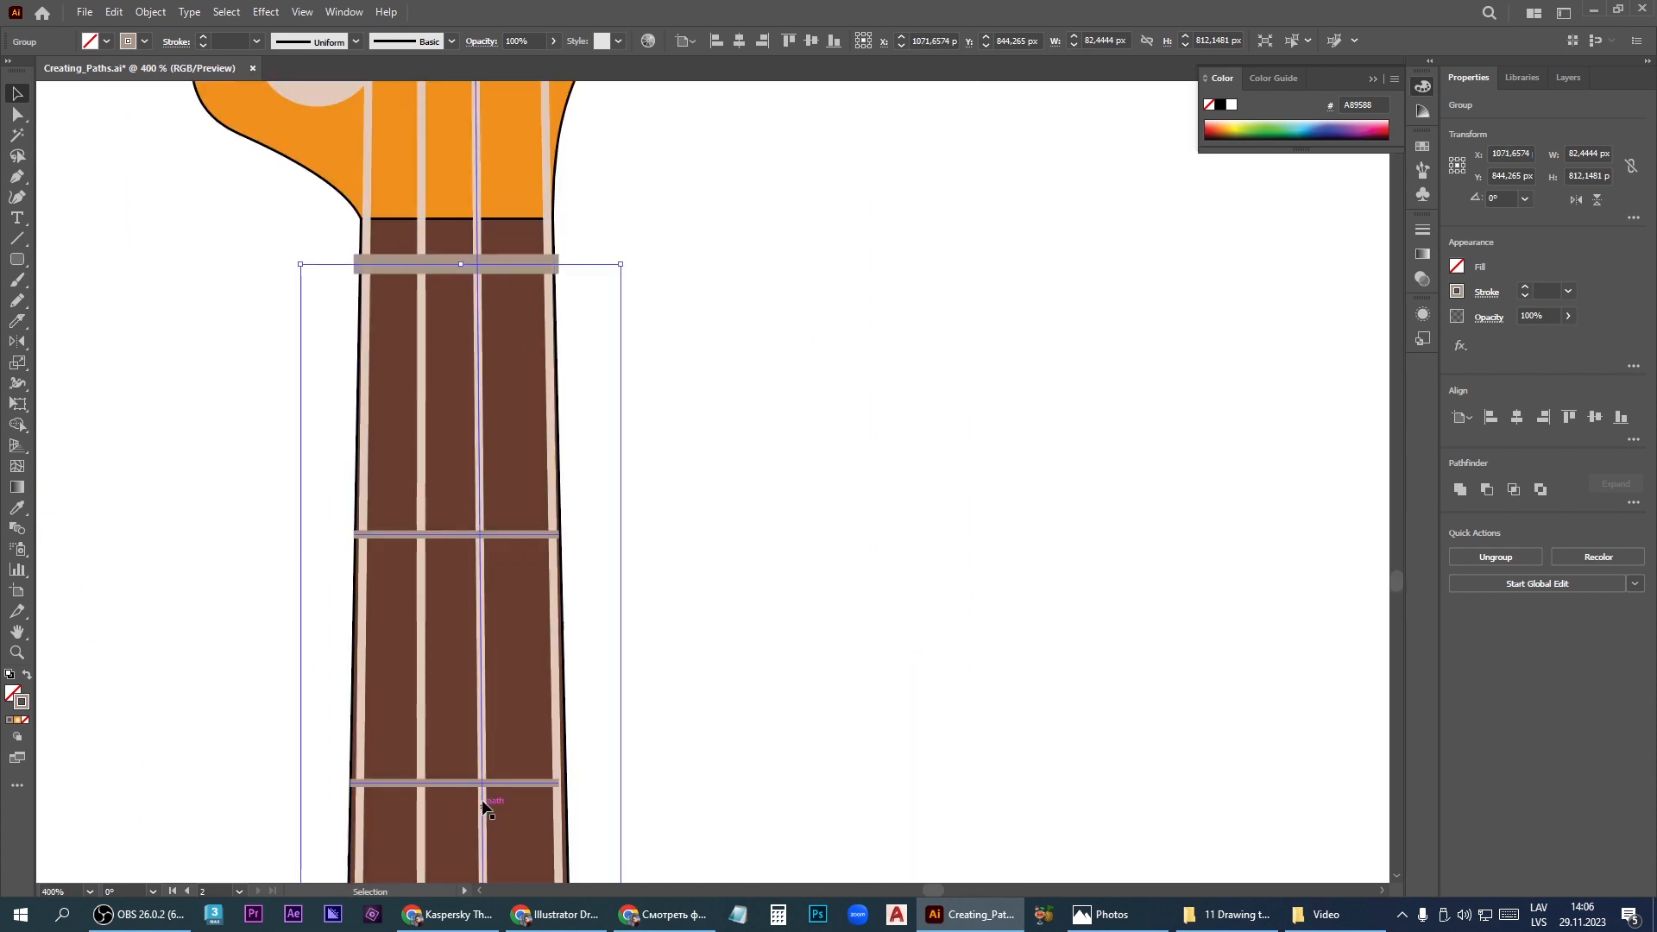
Pull the overhanging end of the illustrated guitar's nut line in to the fretboard edge
click(18, 114)
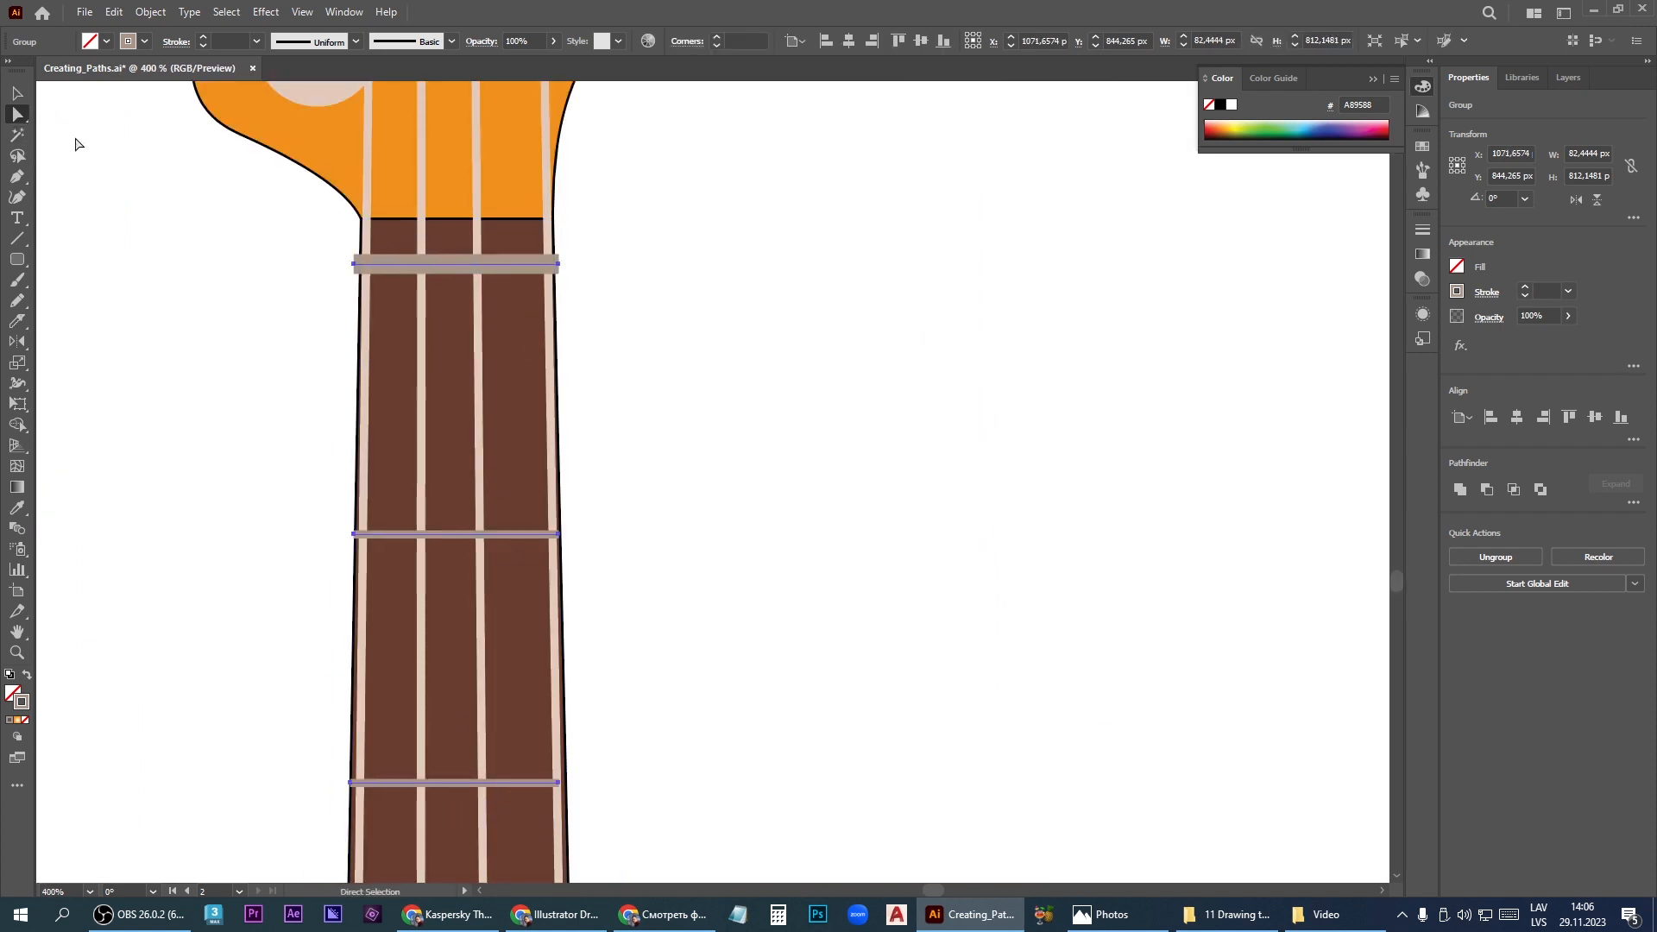
scroll(348, 269, up, 2)
drag(367, 263, 396, 261)
scroll(759, 359, down, 8)
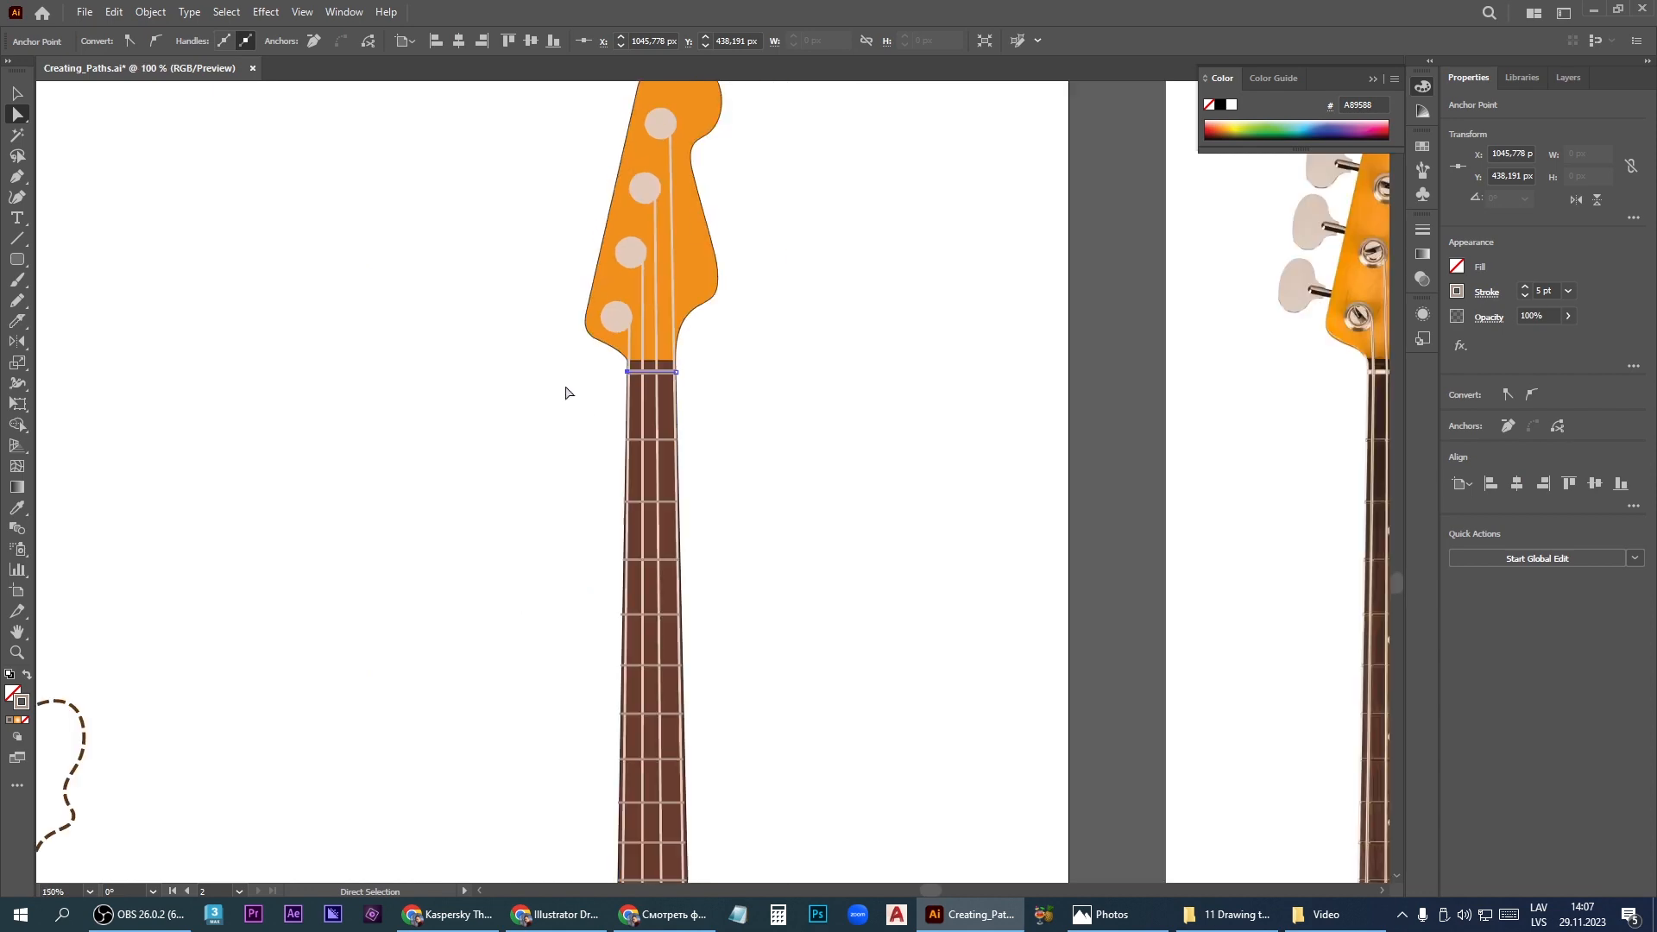
scroll(578, 380, down, 2)
key(v)
click(878, 396)
Copy the group of strings and tuning-peg circles to the empty area beside the reference photo
scroll(807, 418, up, 3)
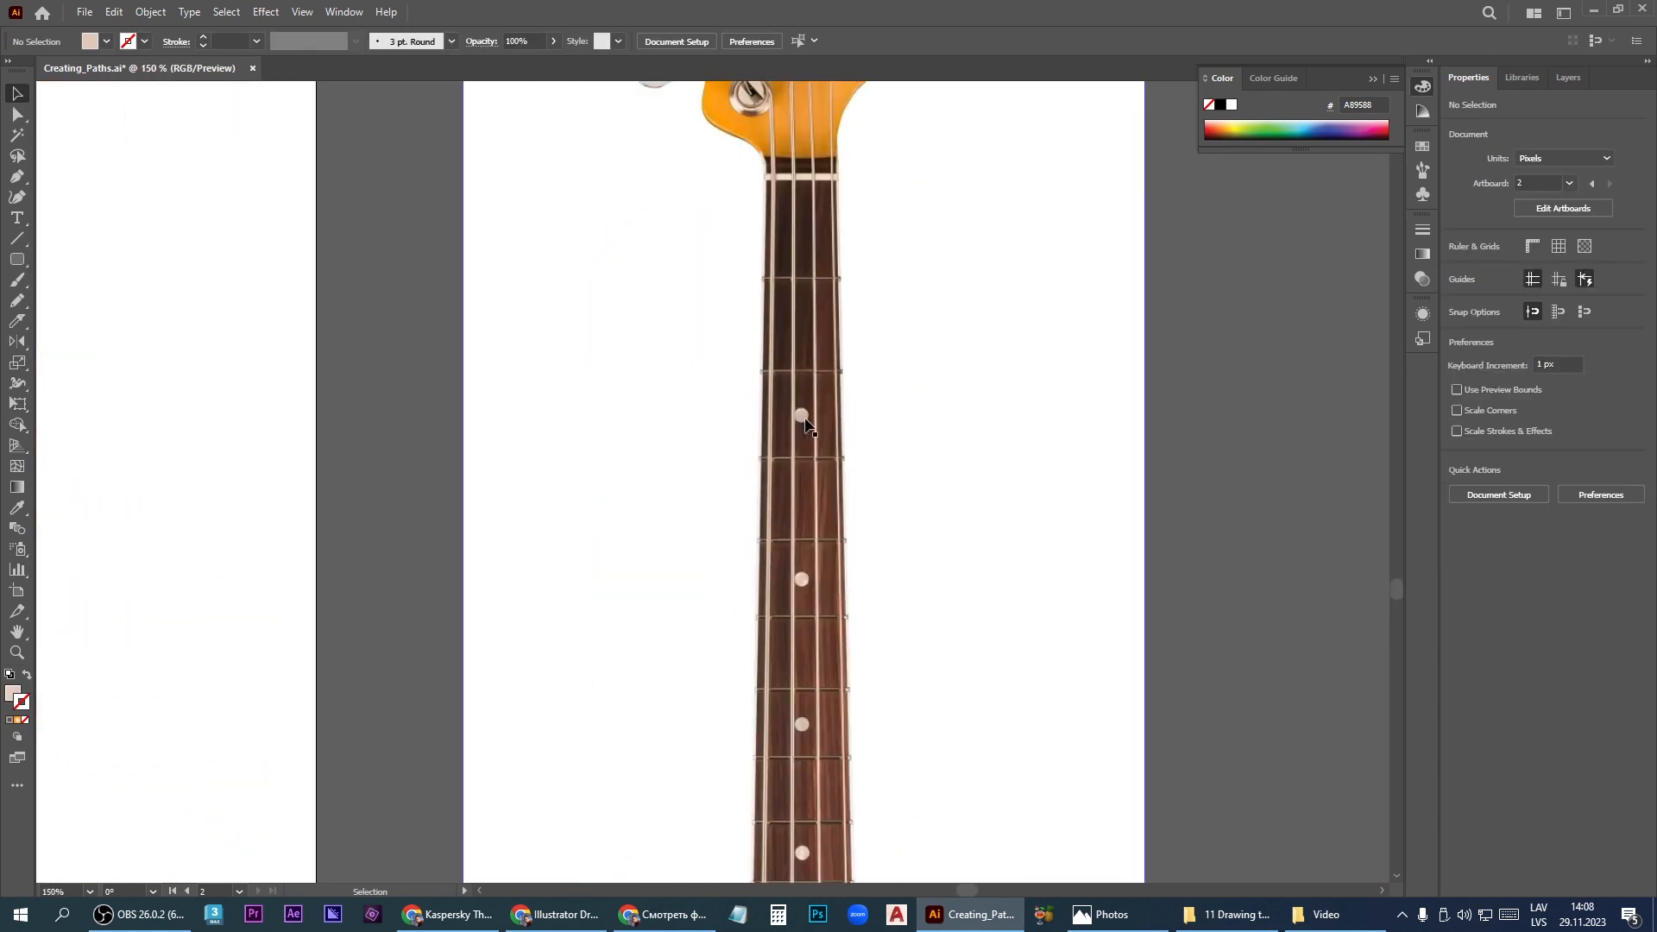
scroll(776, 420, down, 3)
drag(296, 229, 1151, 310)
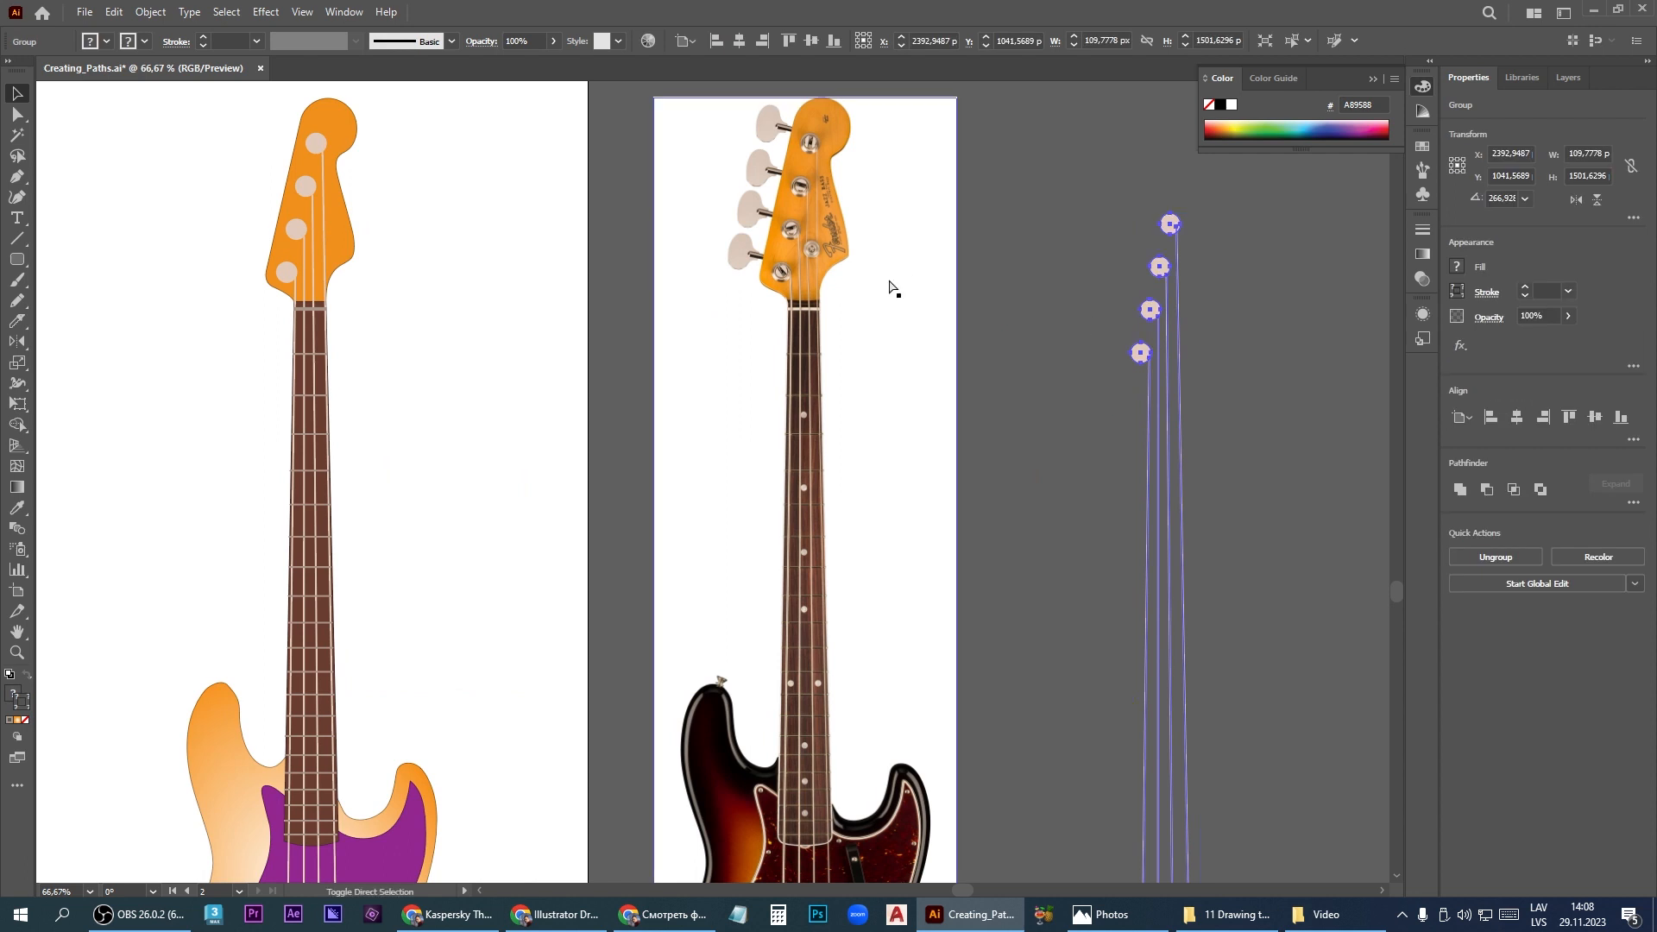
Move one copied peg circle onto the reference photo's uppermost fretboard dot and shrink it to about 12 px
click(1142, 375)
drag(1134, 361, 806, 408)
scroll(806, 408, up, 5)
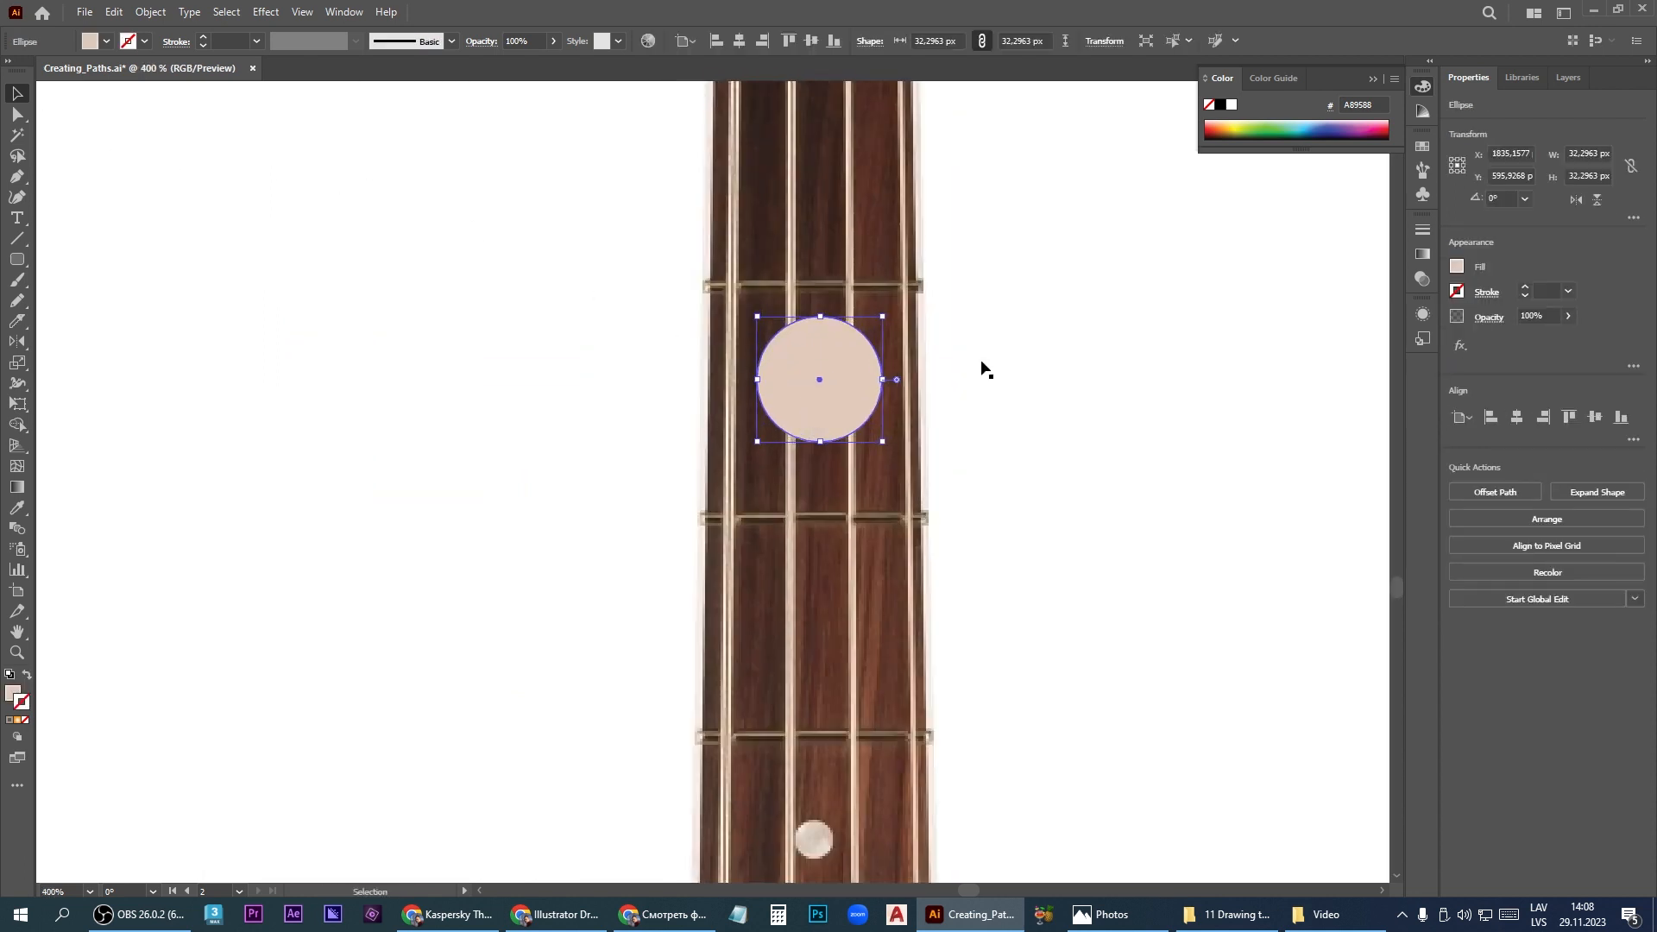
drag(882, 316, 818, 392)
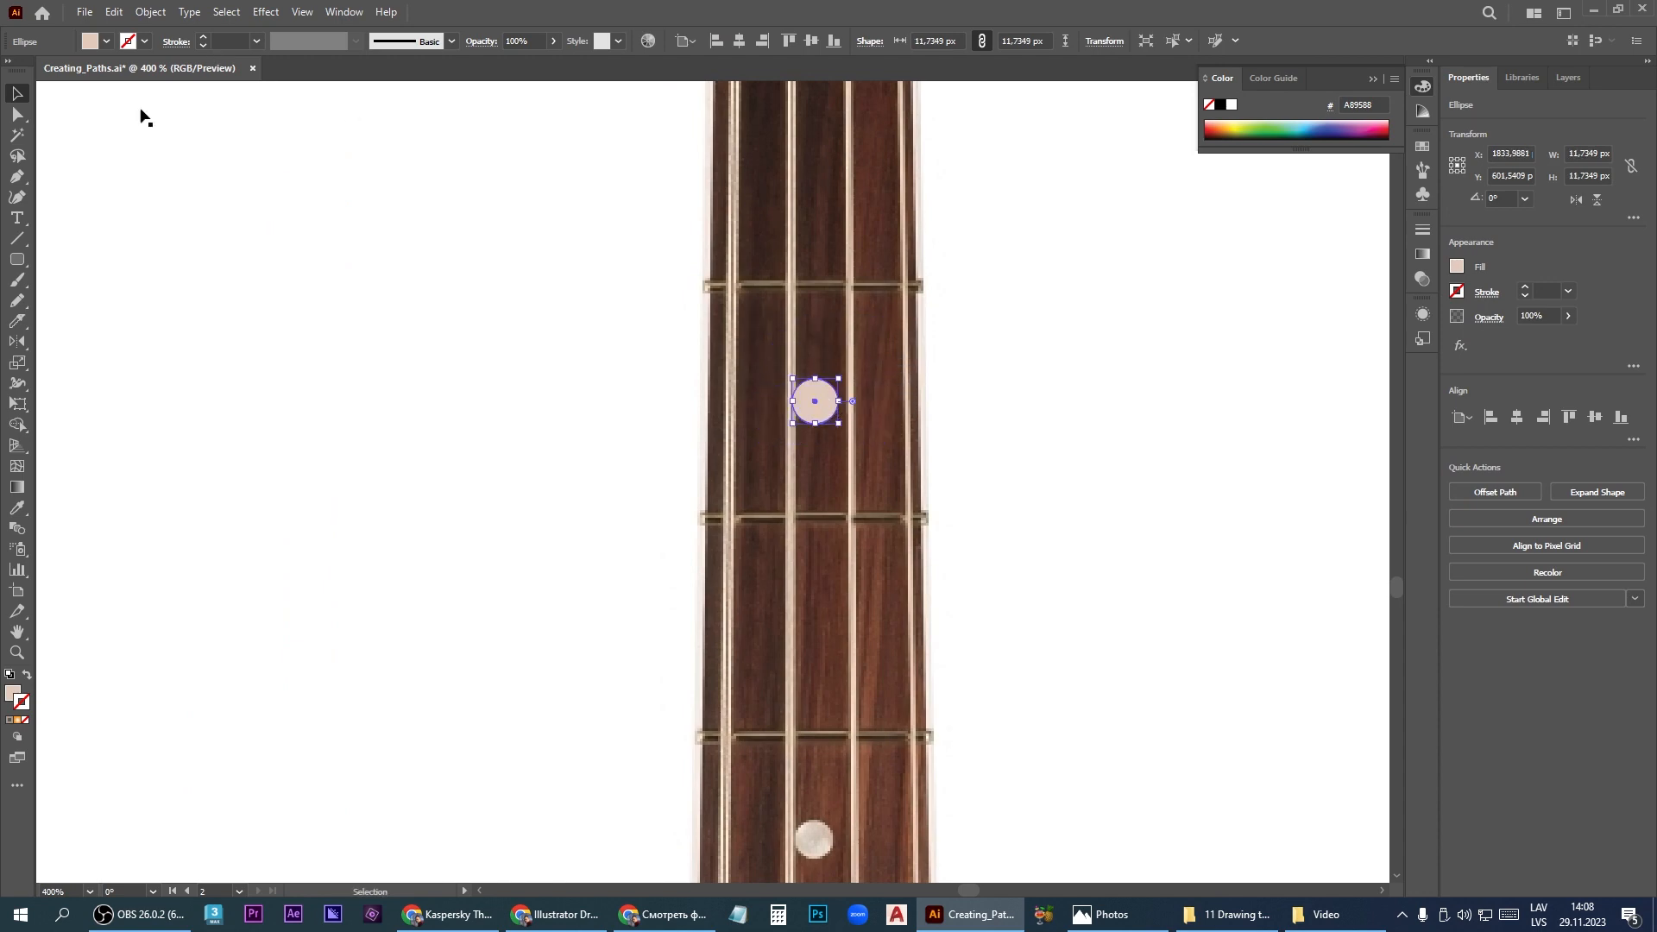
Copy the small circle onto all the remaining fretboard dots down the reference neck, including the side-by-side pair
scroll(239, 175, down, 2)
scroll(728, 288, down, 3)
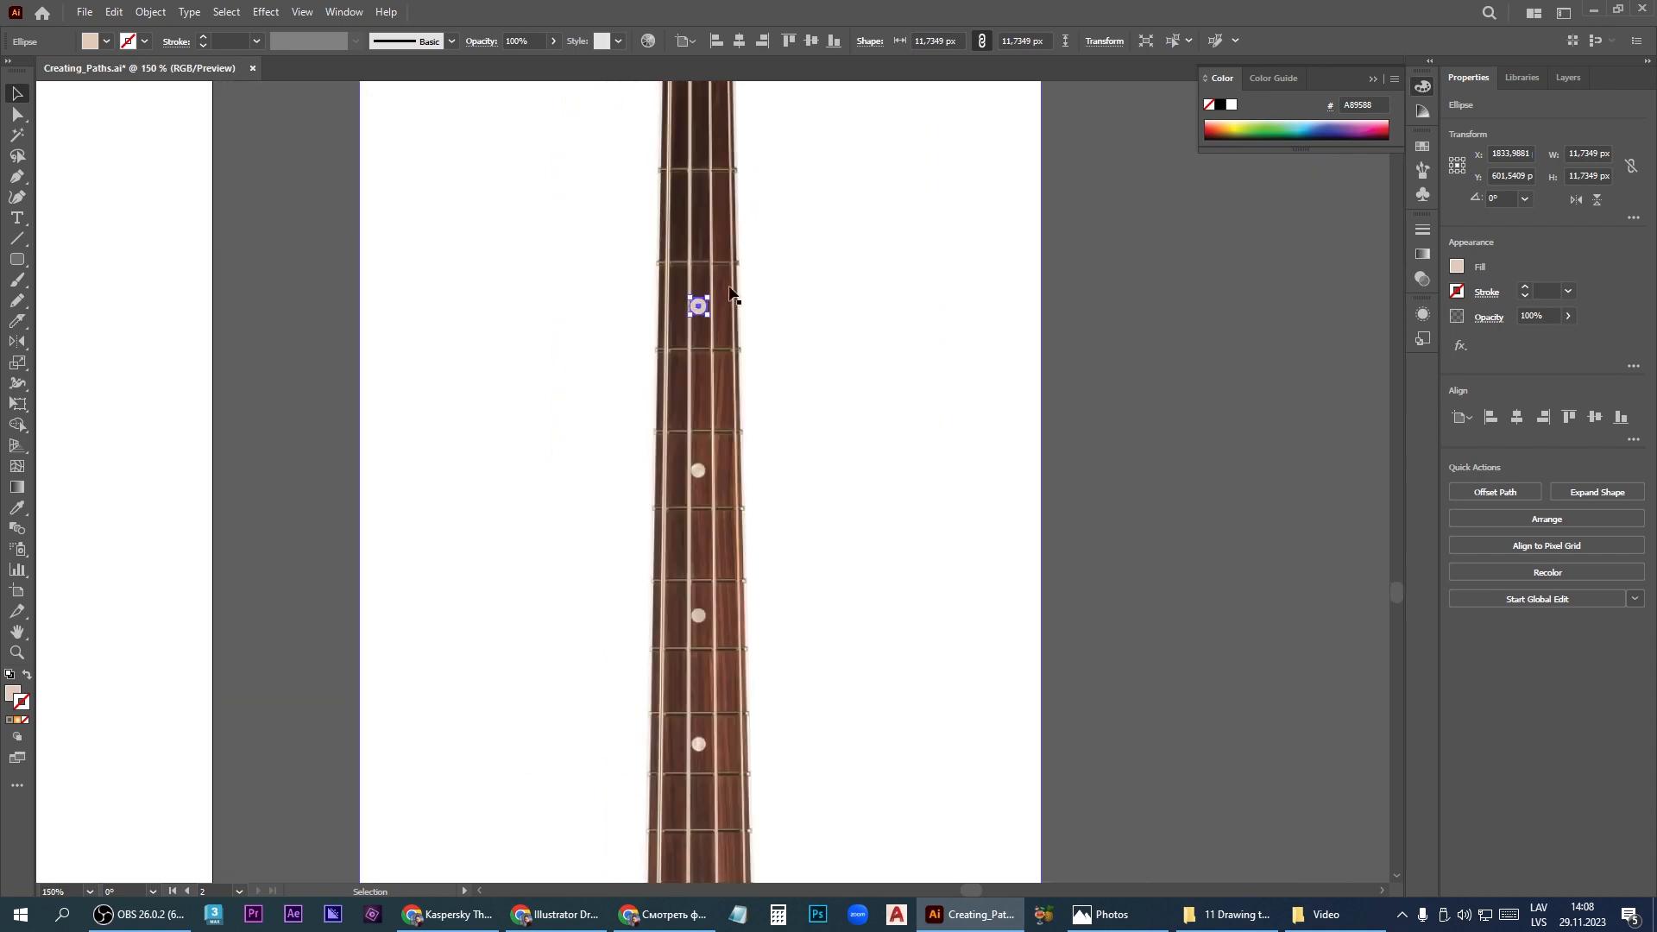
scroll(695, 365, up, 2)
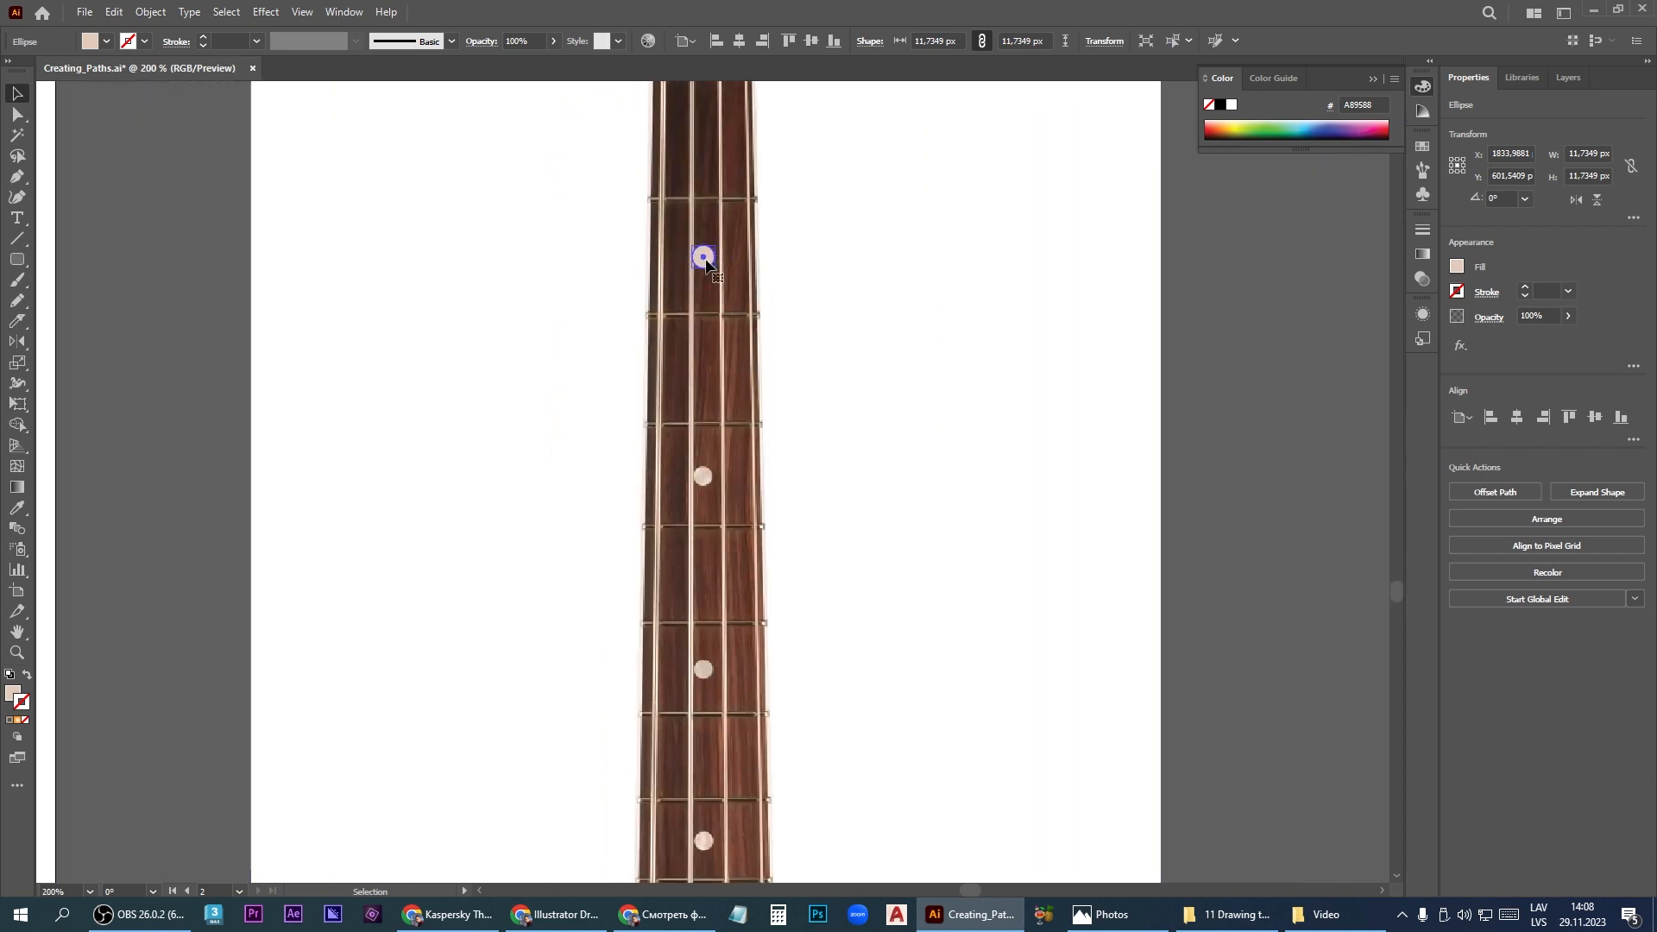
alt+drag(706, 263, 707, 673)
alt+drag(705, 673, 705, 844)
key(ctrl+1)
scroll(689, 870, up, 2)
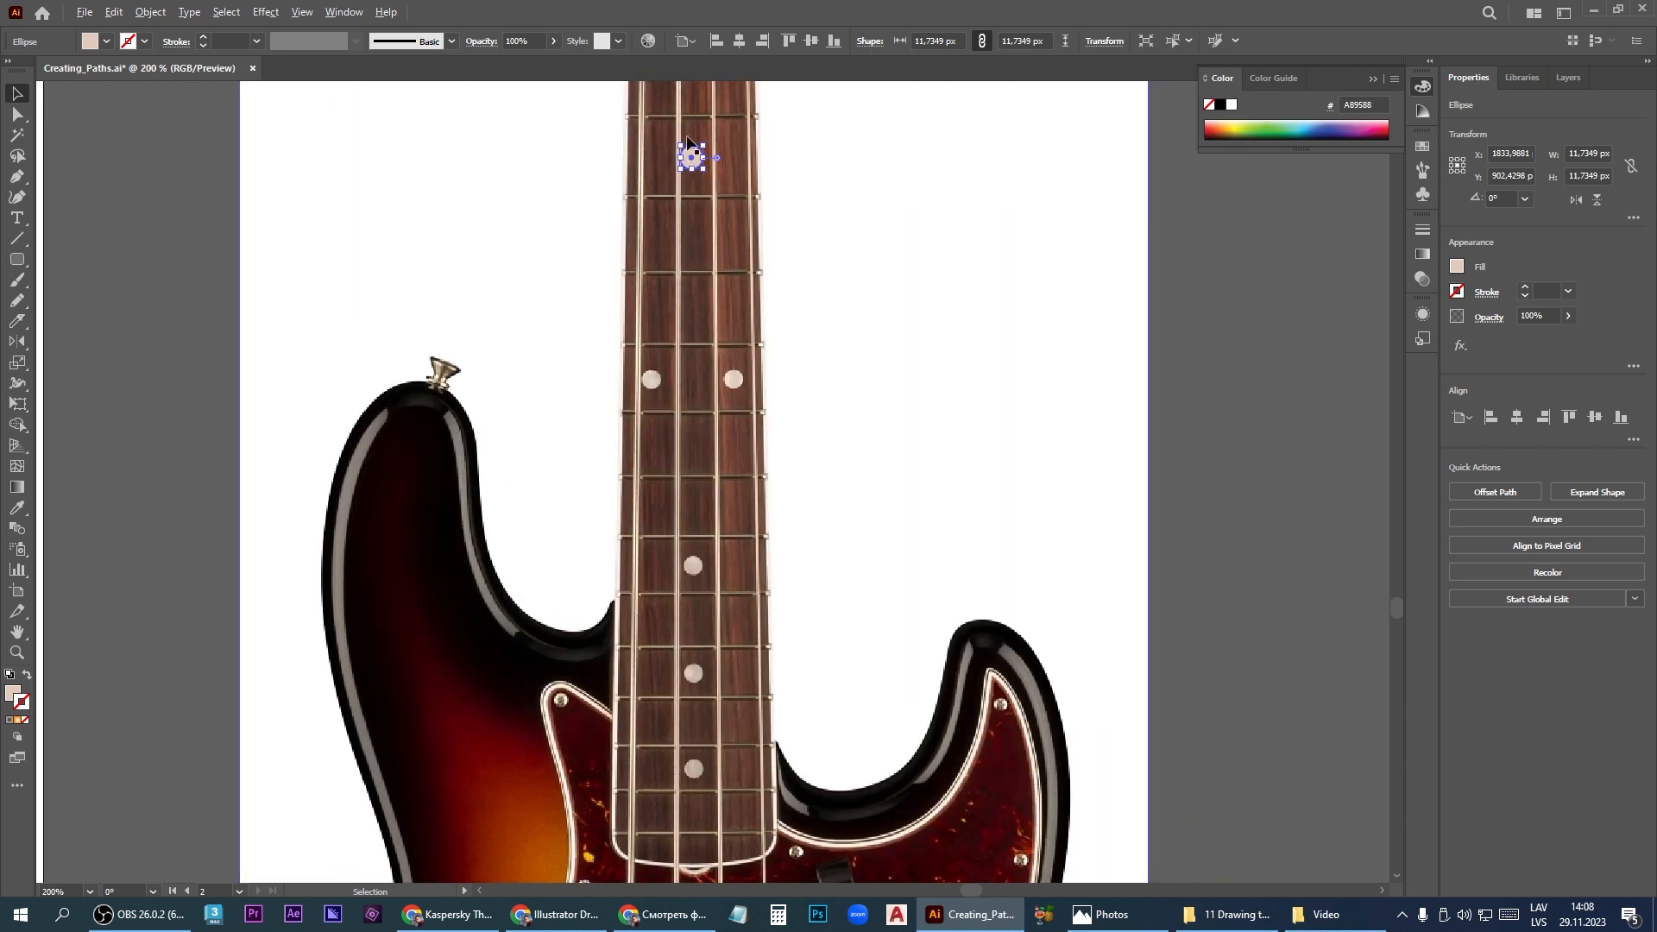
alt+drag(692, 158, 699, 776)
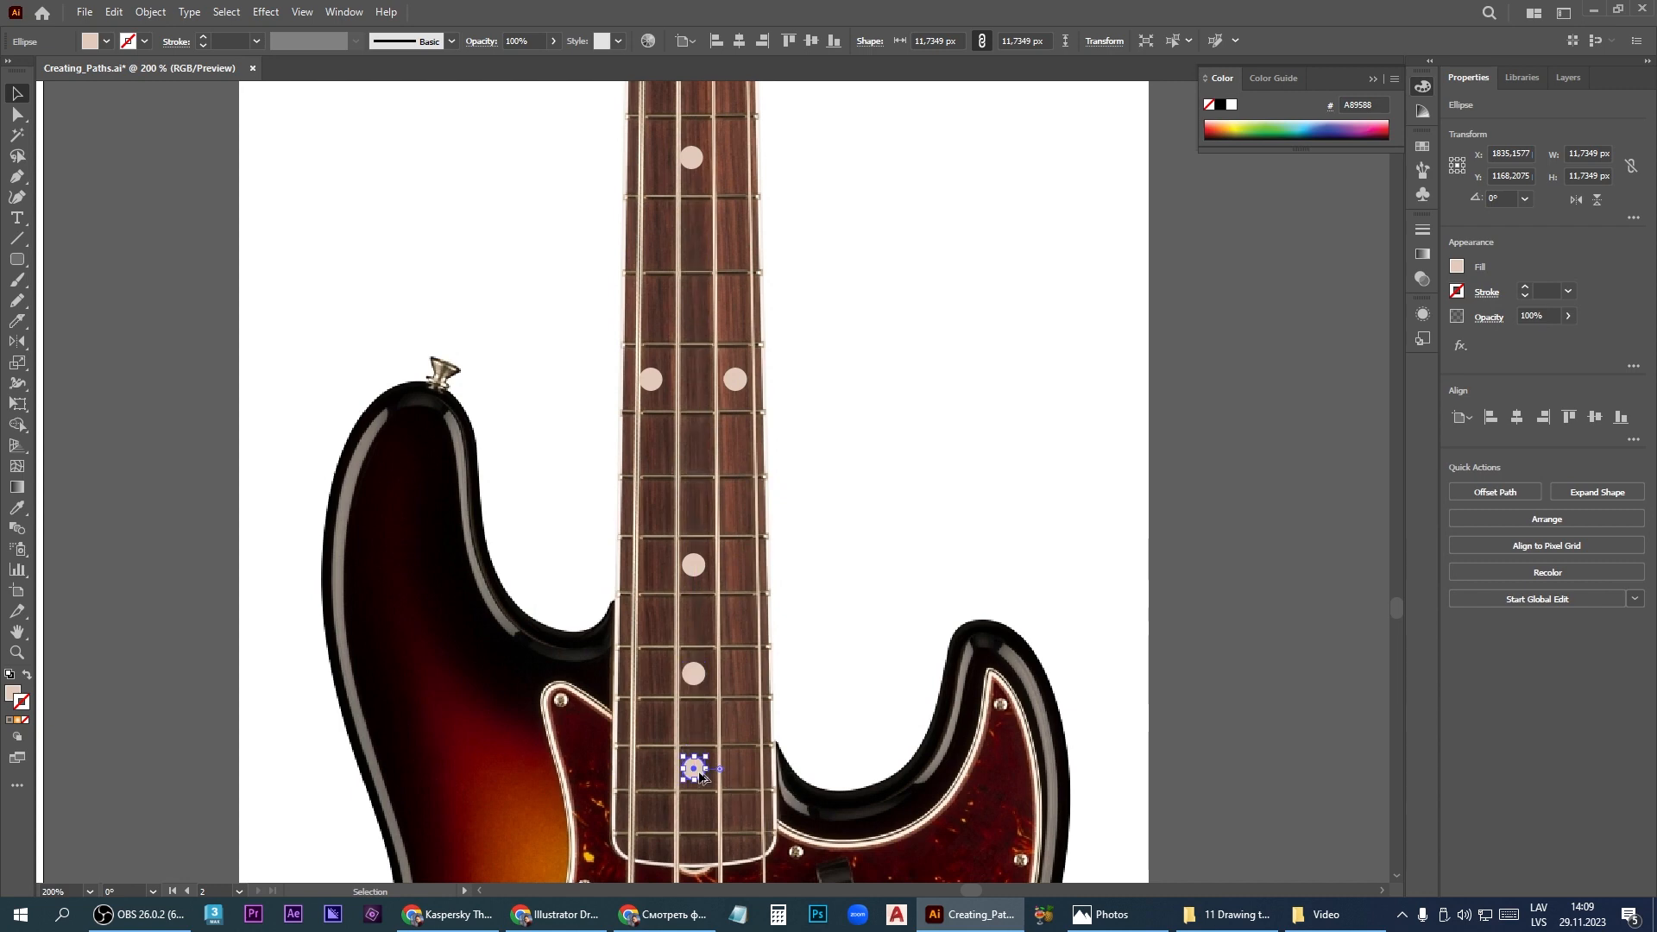
Delete the leftover copy of the strings and move the reference photo aside, leaving the fret dots in place
scroll(900, 538, down, 4)
scroll(1018, 527, down, 2)
drag(1046, 293, 1141, 723)
key(Delete)
drag(954, 553, 1056, 560)
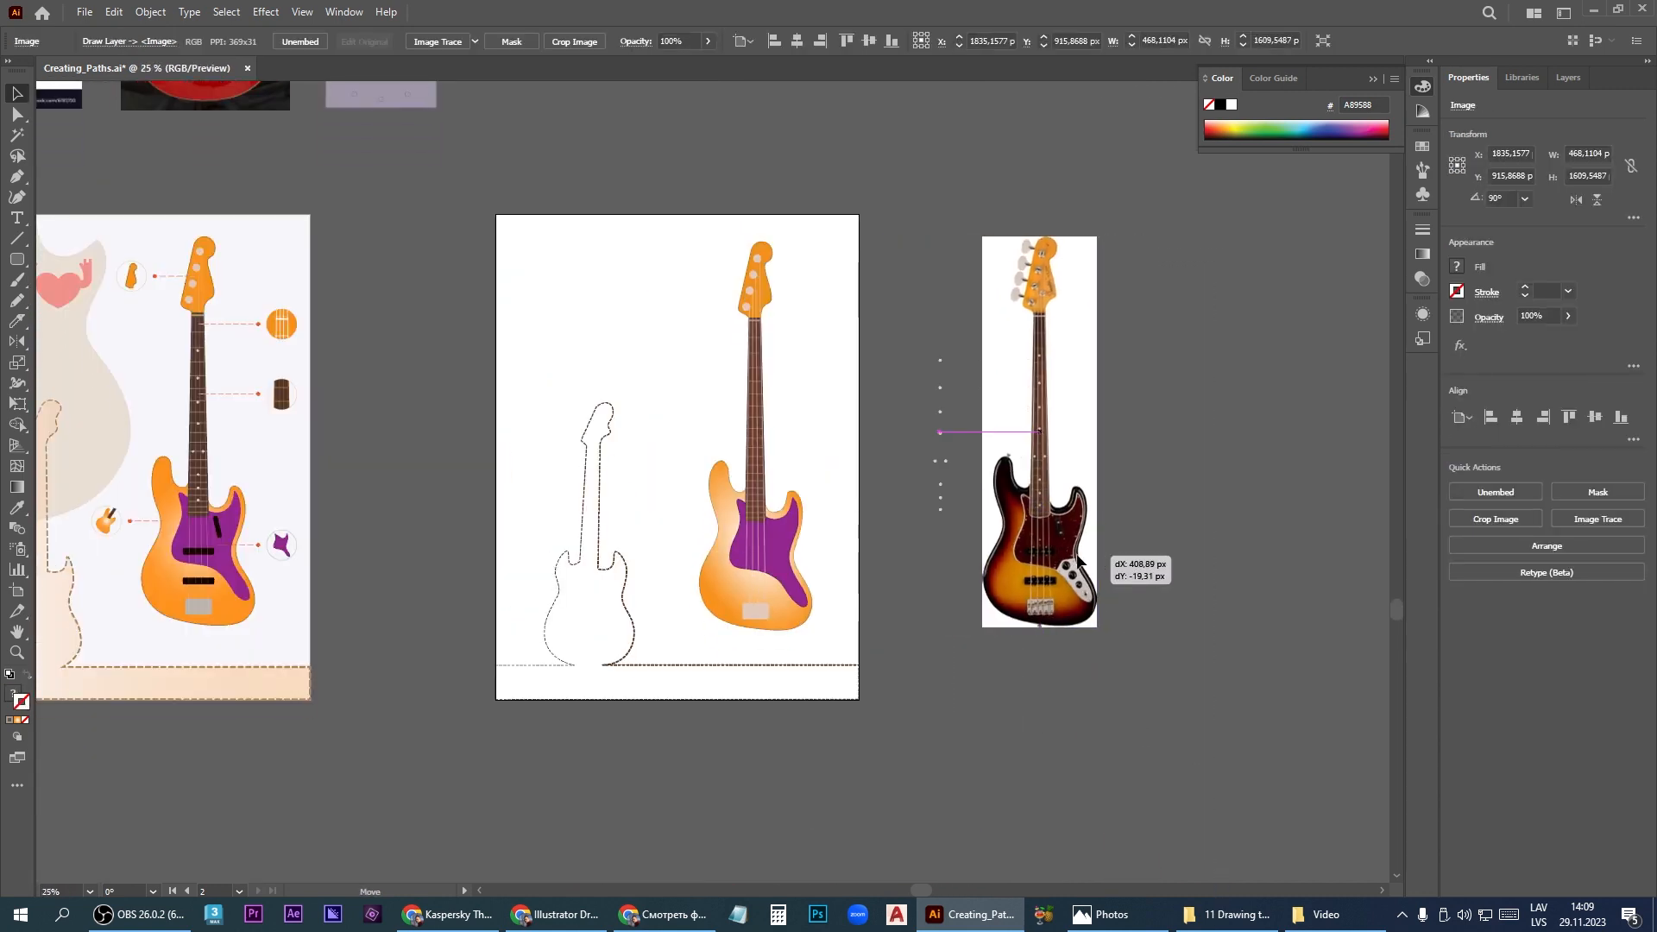
Group the fret dots and move them onto the illustrated guitar's neck, centred between the frets
drag(888, 345, 892, 342)
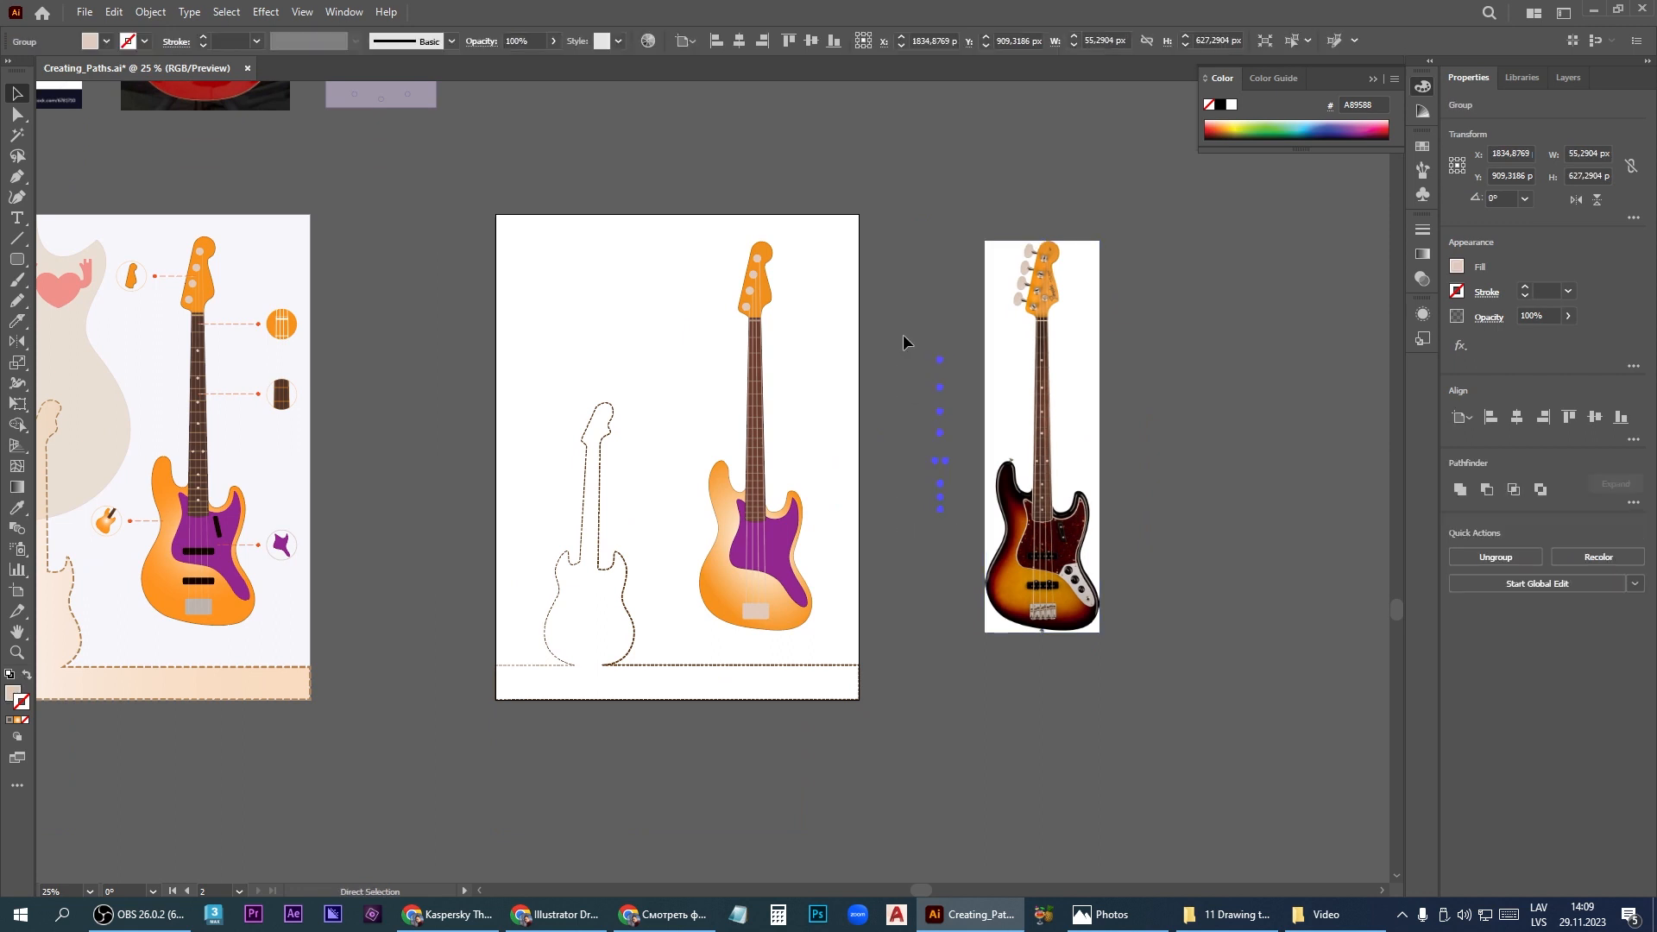
drag(945, 467, 759, 455)
scroll(762, 358, up, 6)
key(Left)
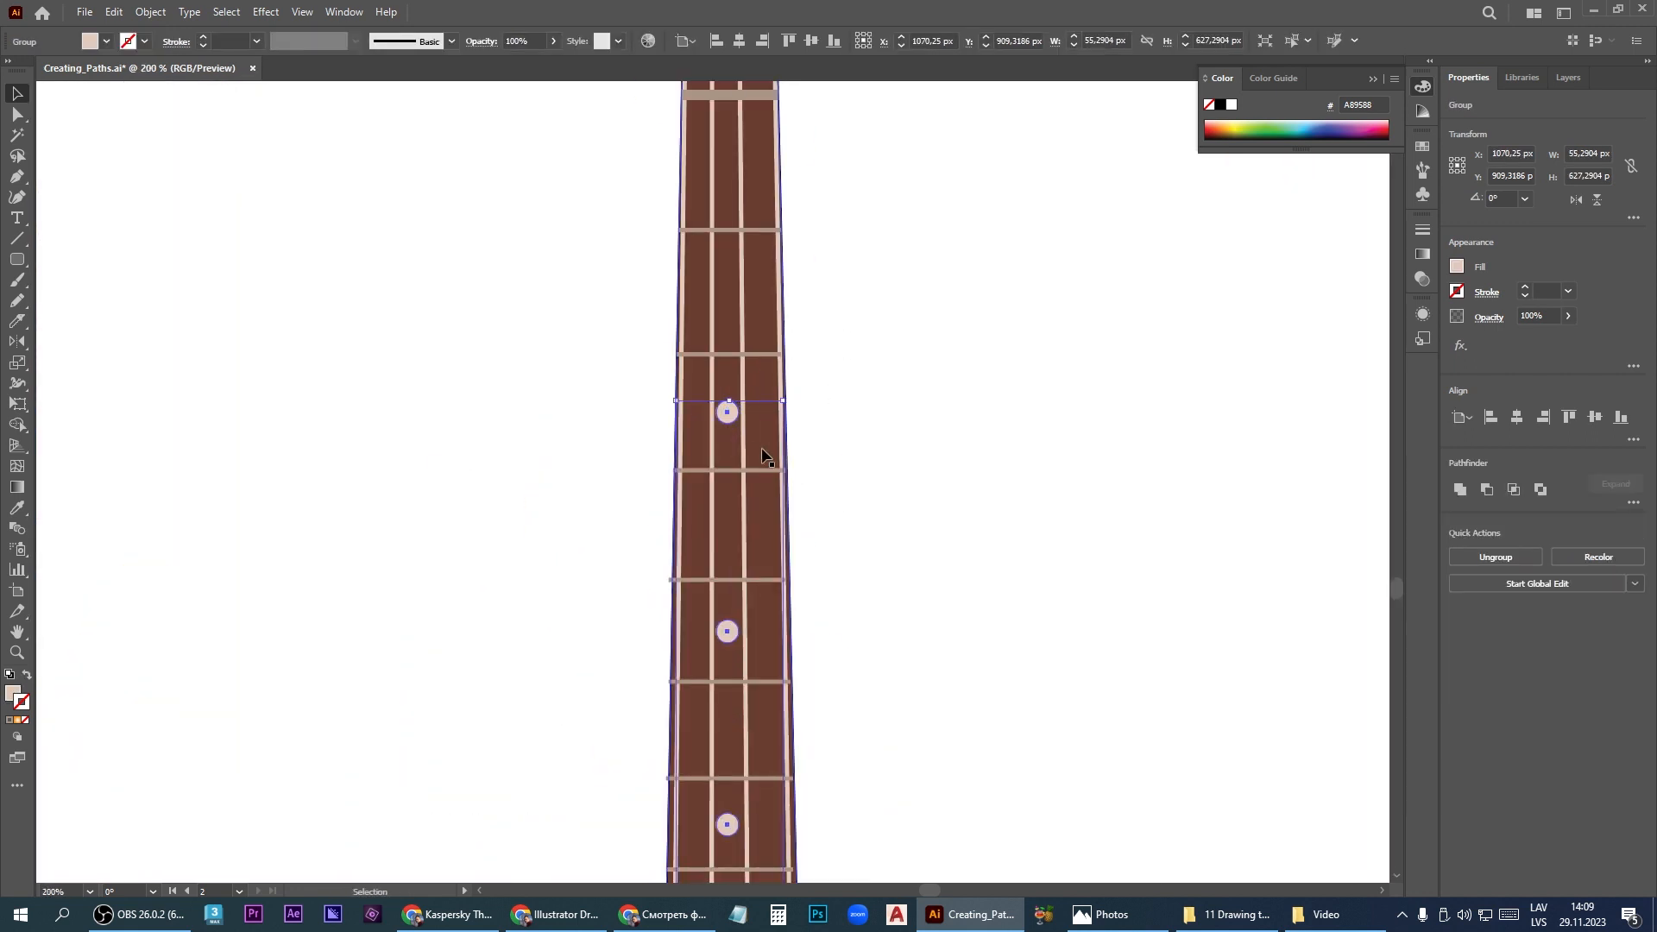
Bring the illustrated guitar's string group to the front, above the fret dots
scroll(762, 451, down, 3)
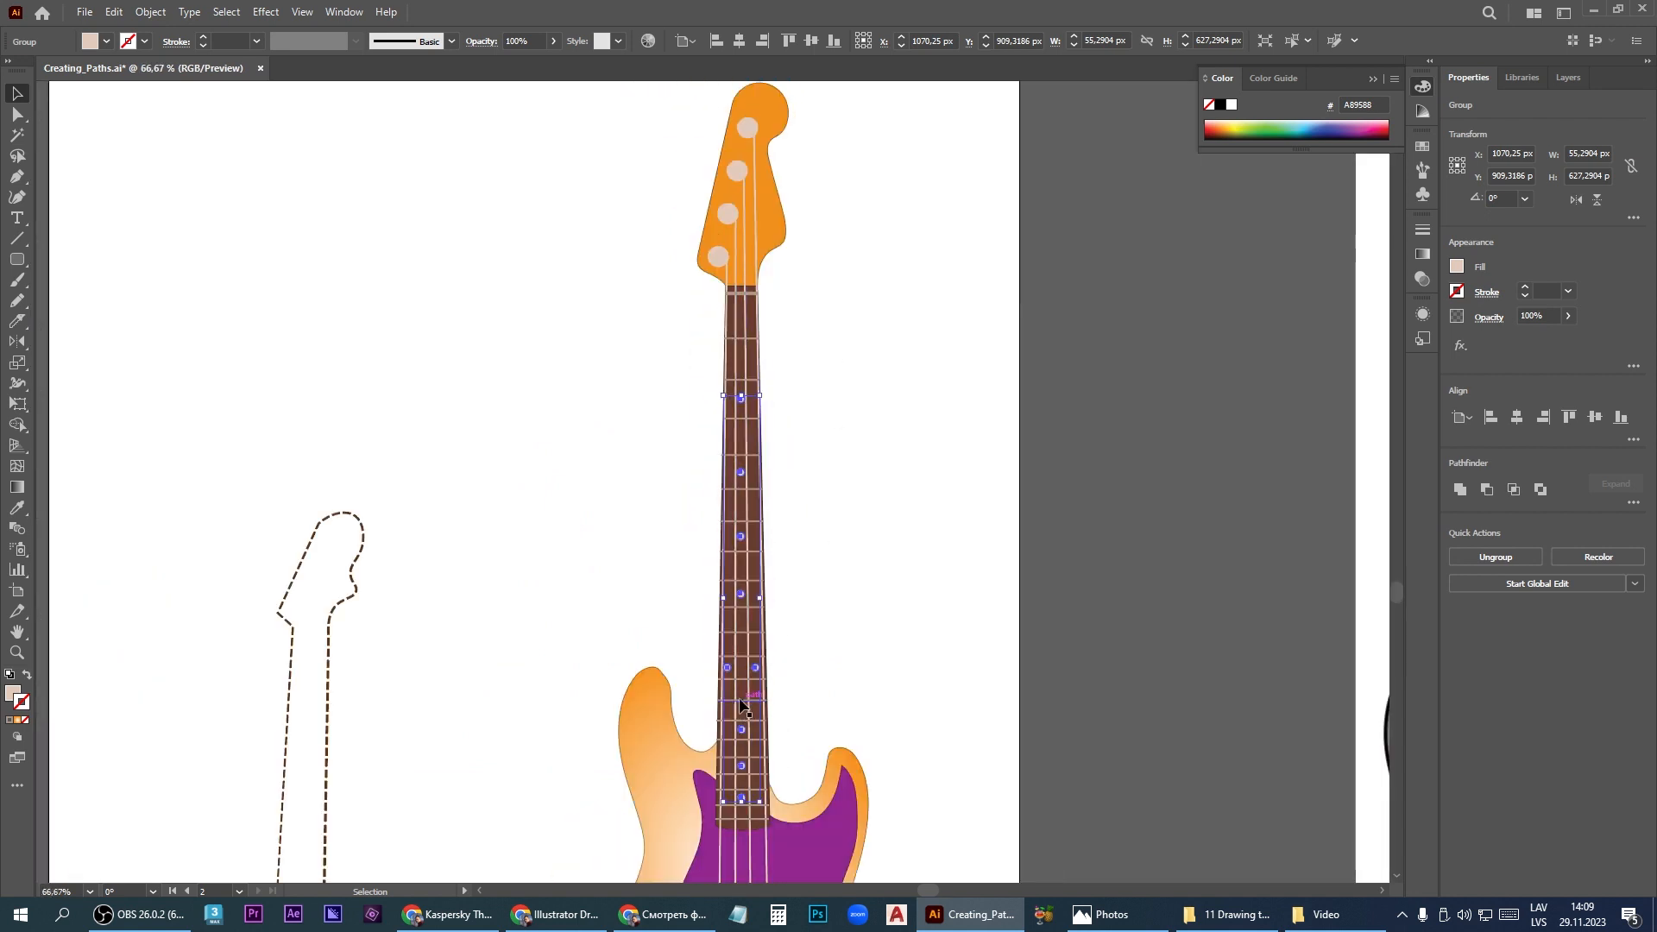
shift+click(747, 483)
right_click(828, 596)
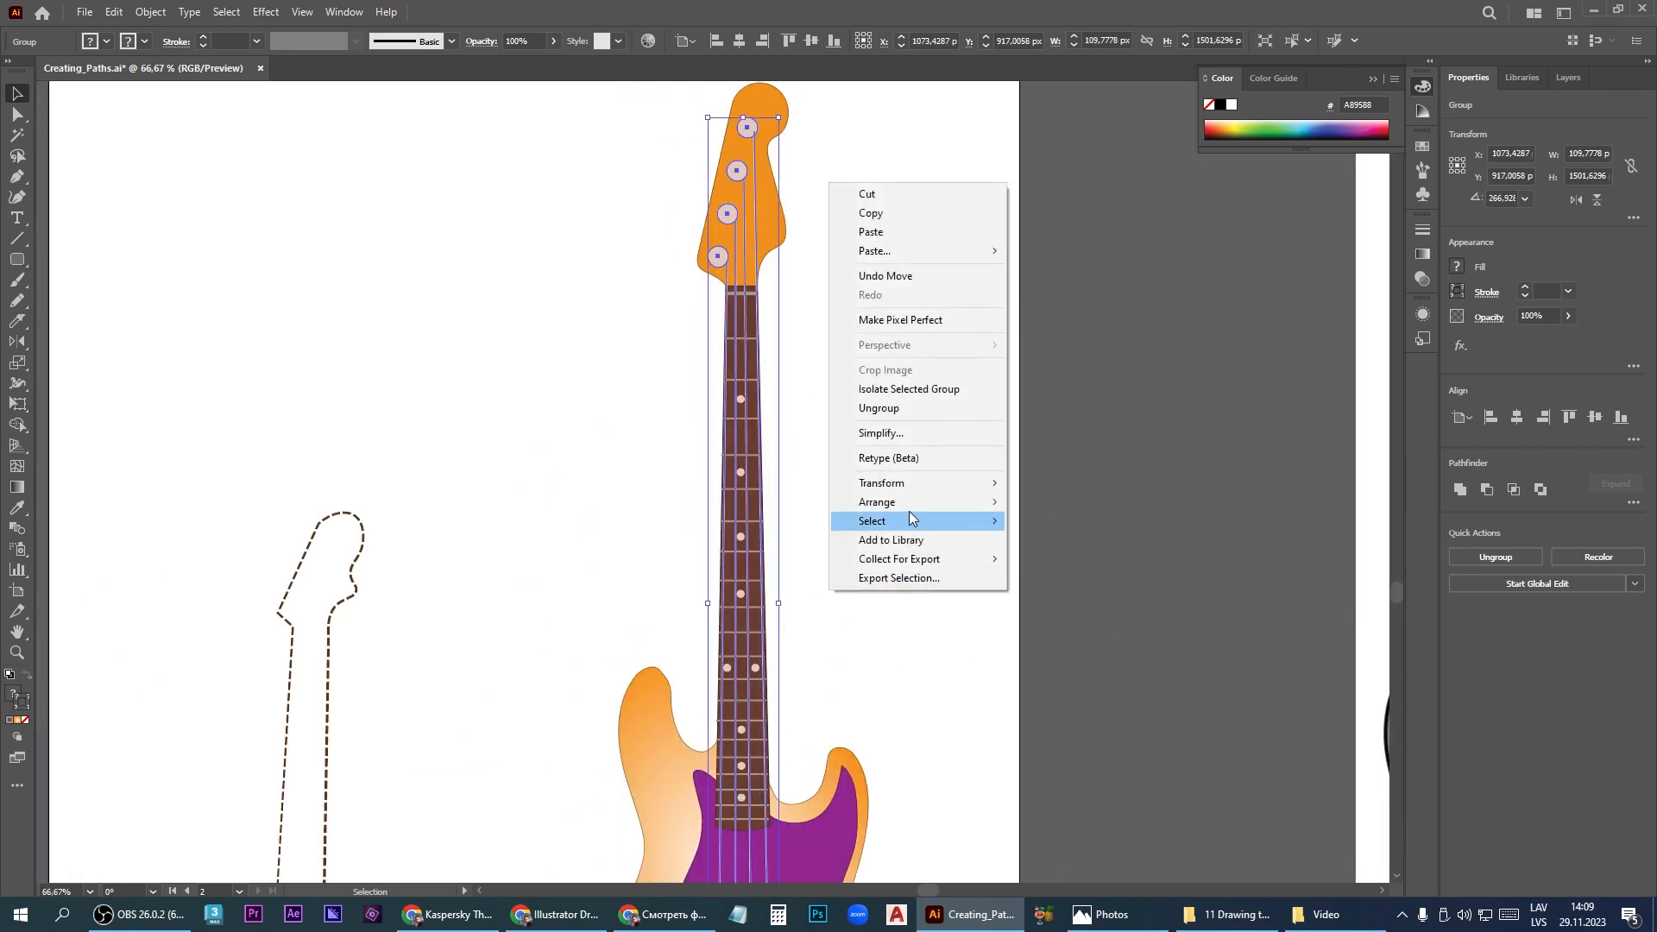
mouse_move(913, 496)
click(1089, 499)
click(909, 598)
Draw a rounded rectangle about 129 × 28 px over the photo's lower pickup and fill it with the pickup's sampled black
scroll(910, 598, down, 3)
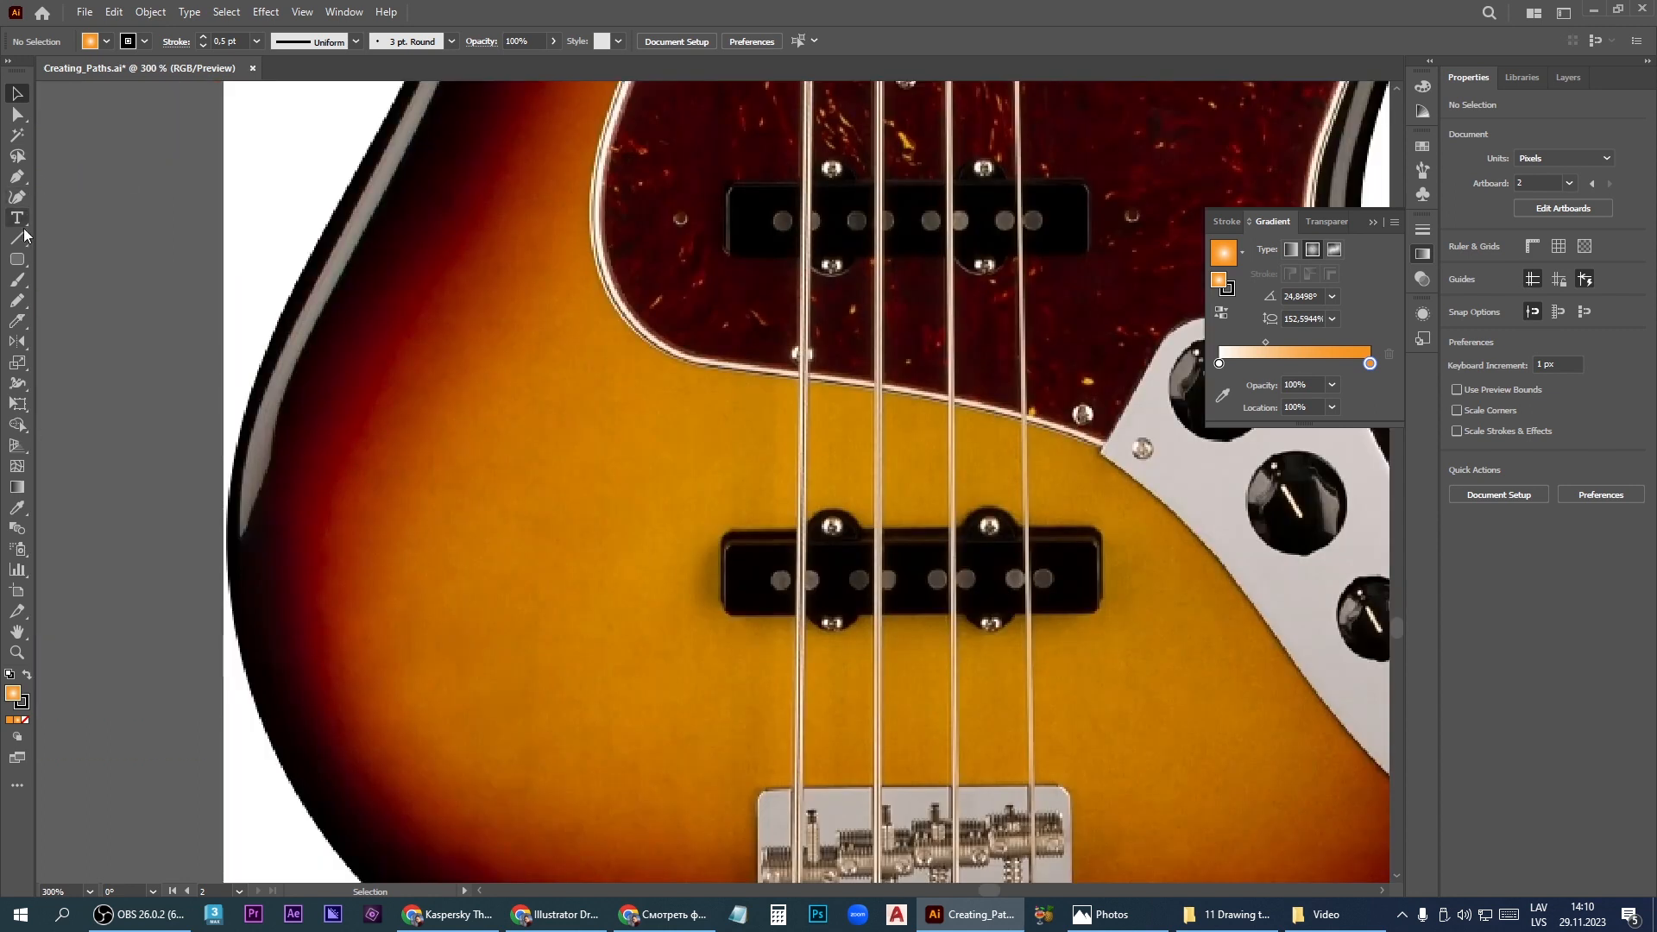
click(18, 258)
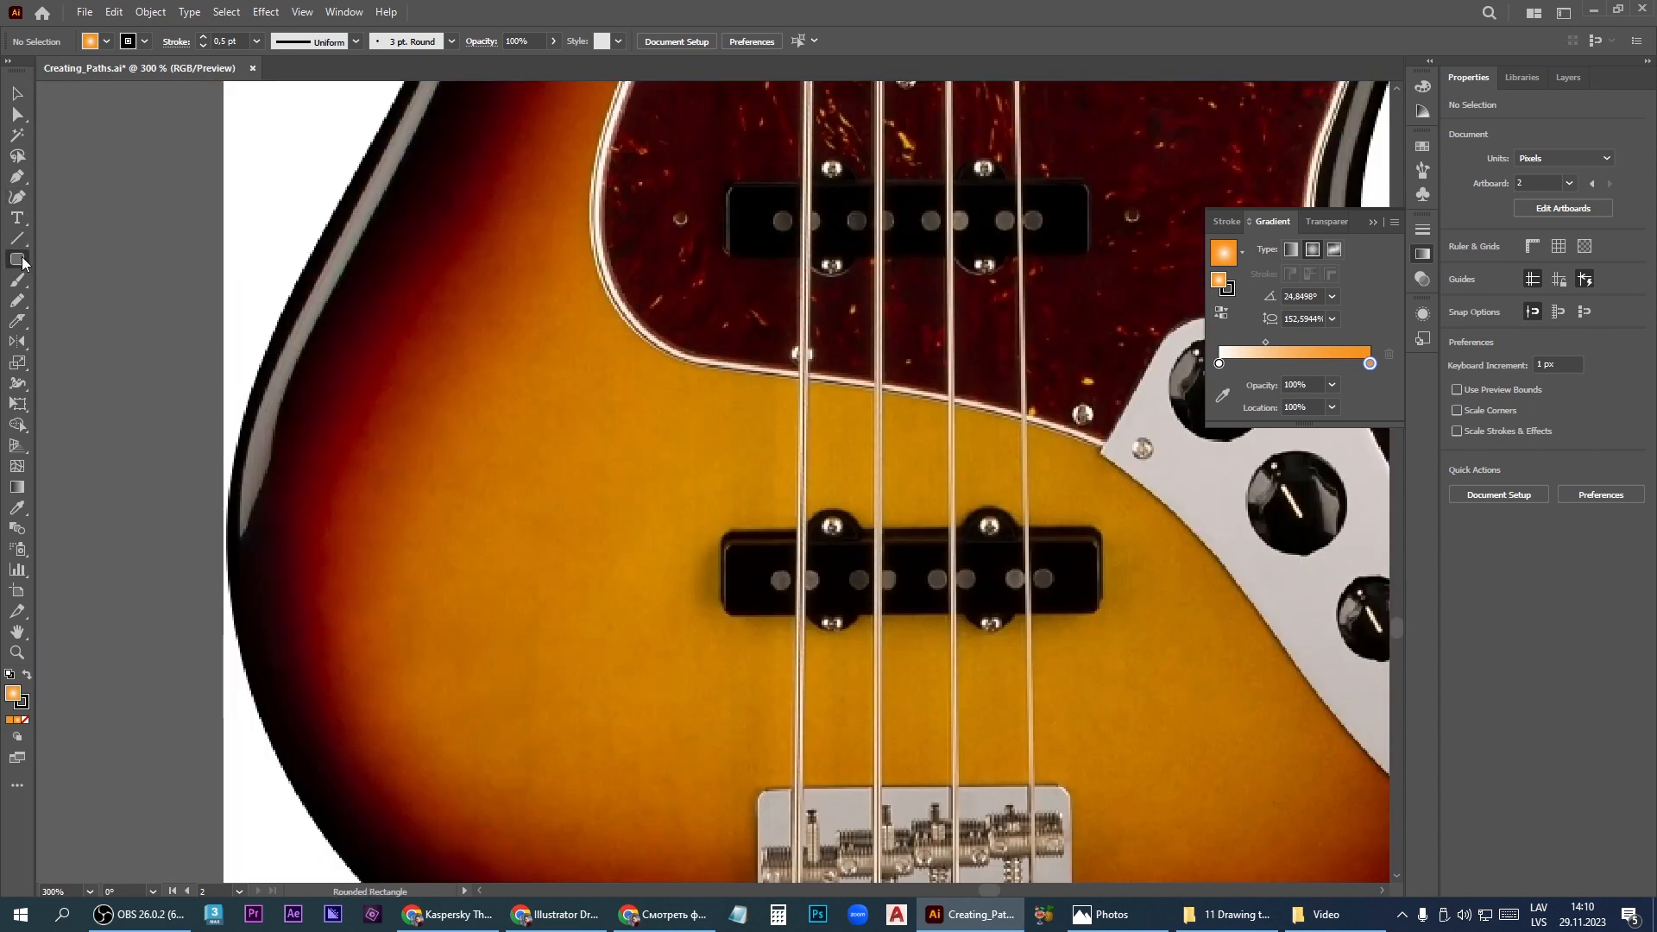
drag(723, 531, 1093, 613)
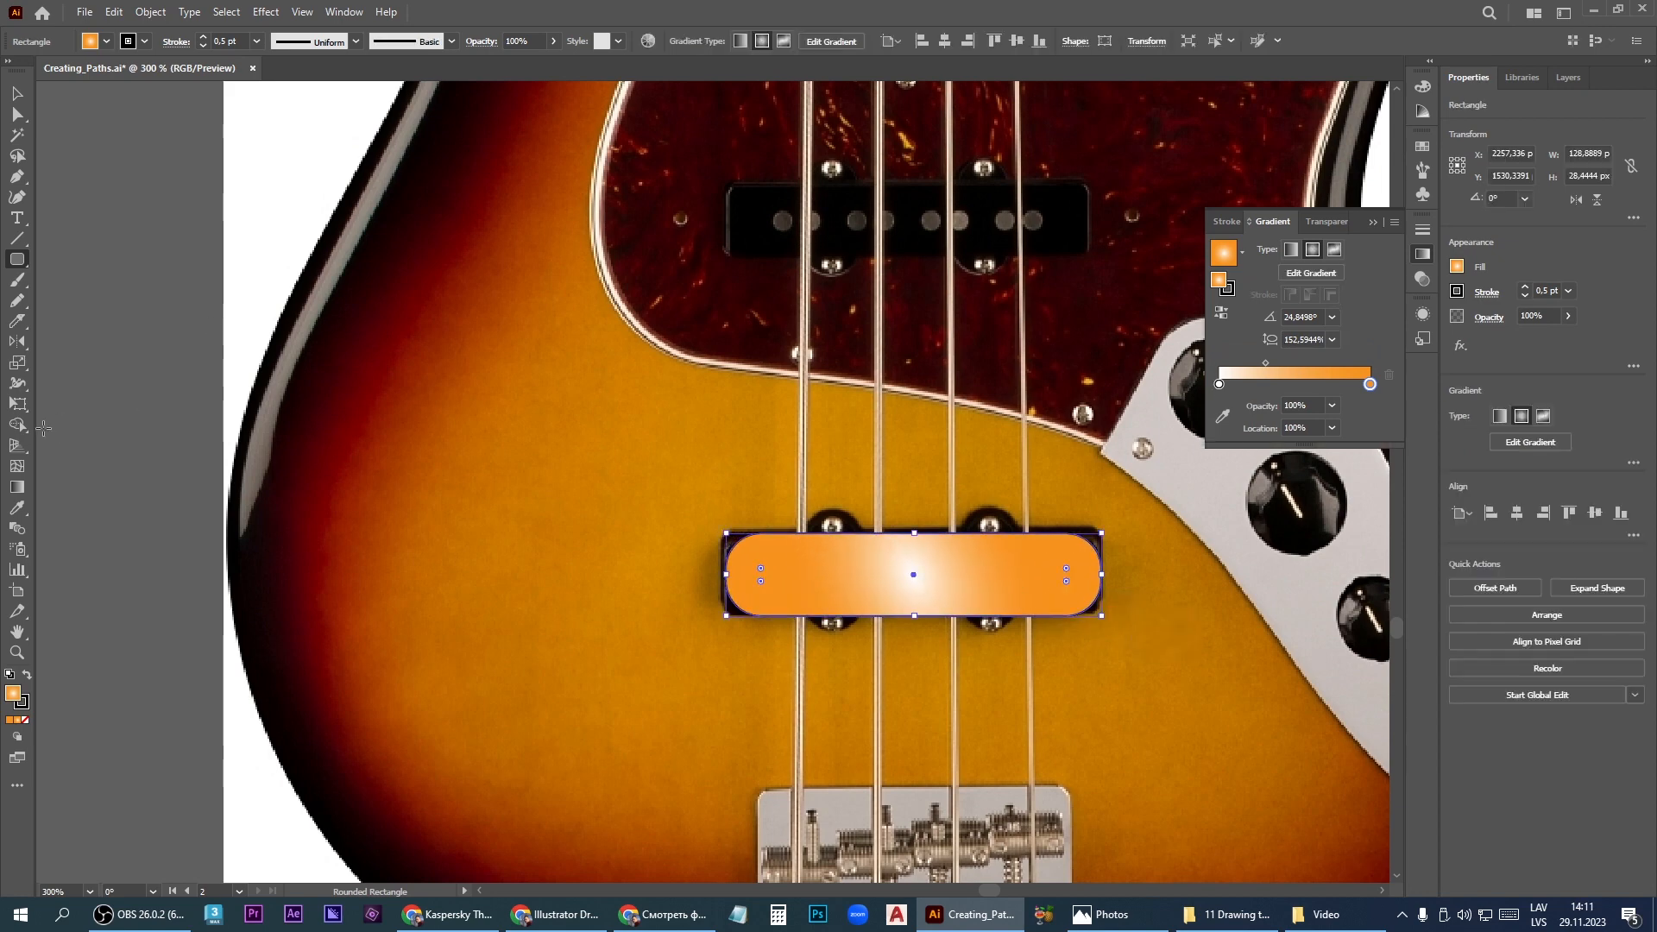
key(i)
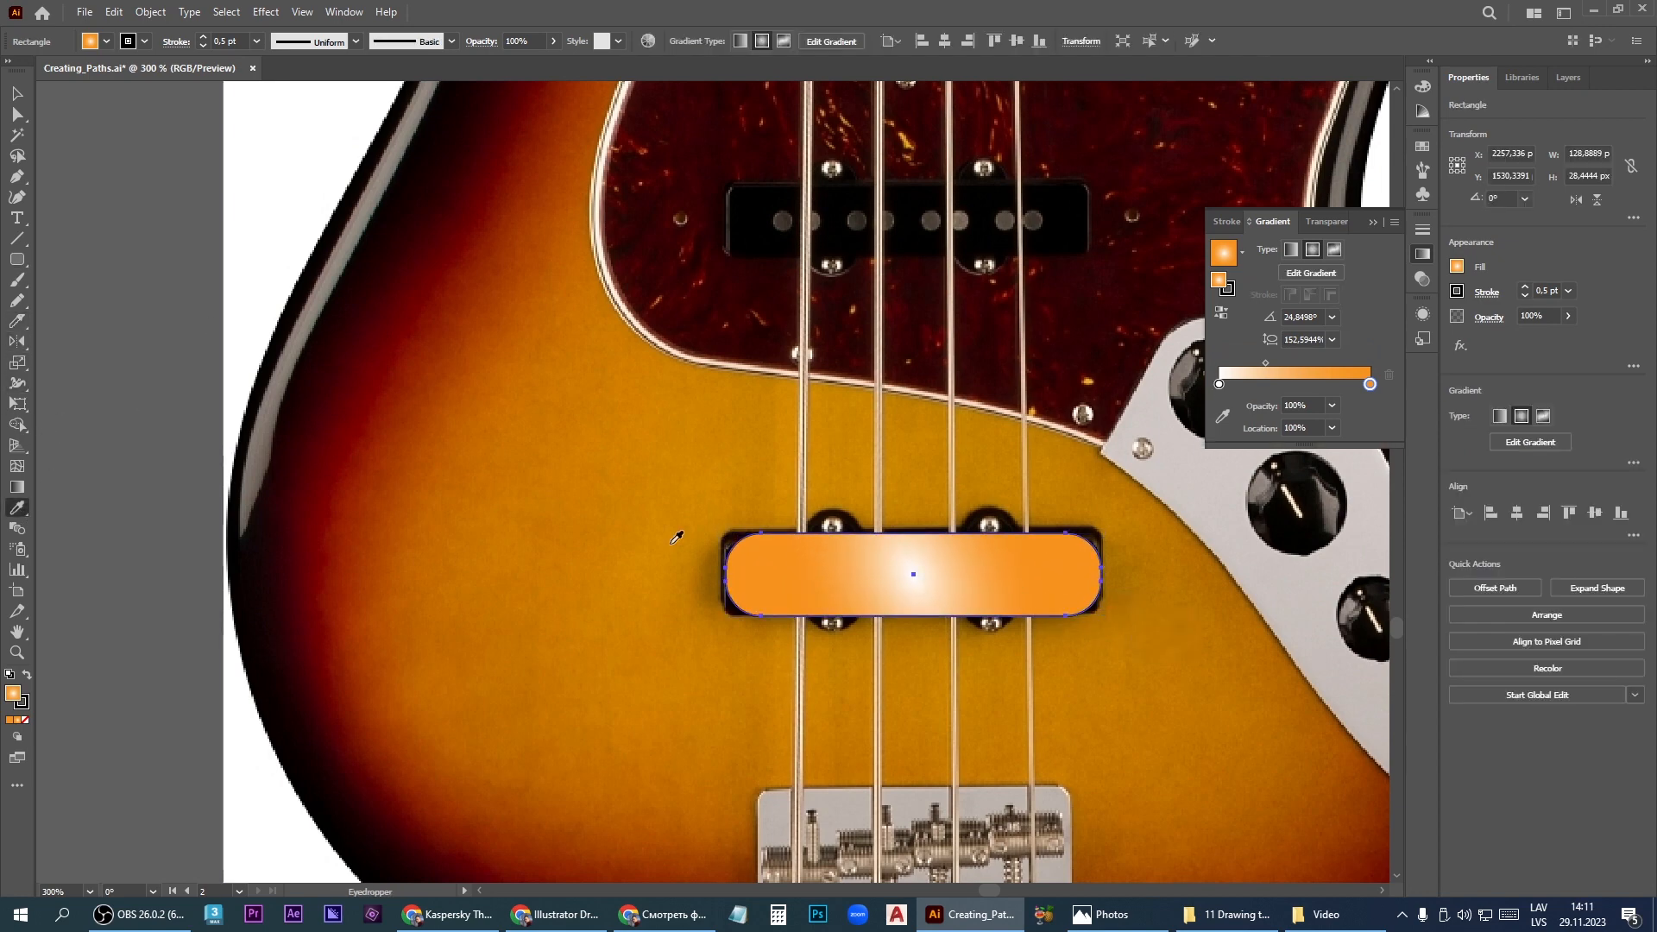
click(842, 526)
Reduce the black pickup rectangle's corner radius to about 4.4 px
click(18, 114)
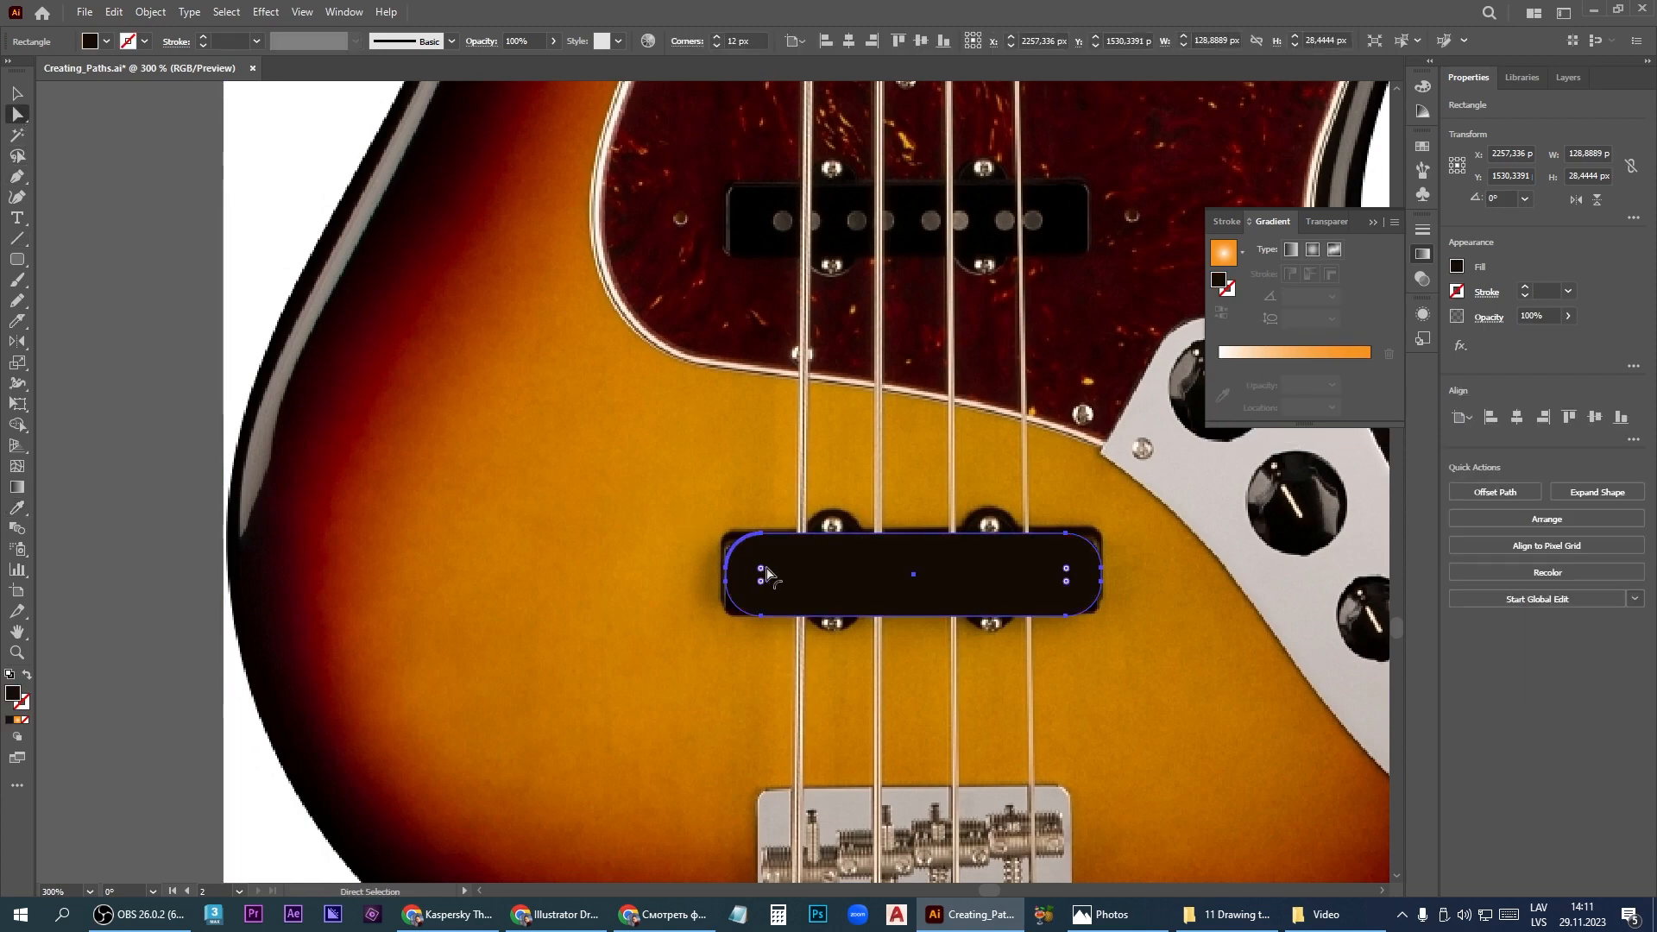
drag(762, 577, 740, 549)
scroll(744, 554, down, 2)
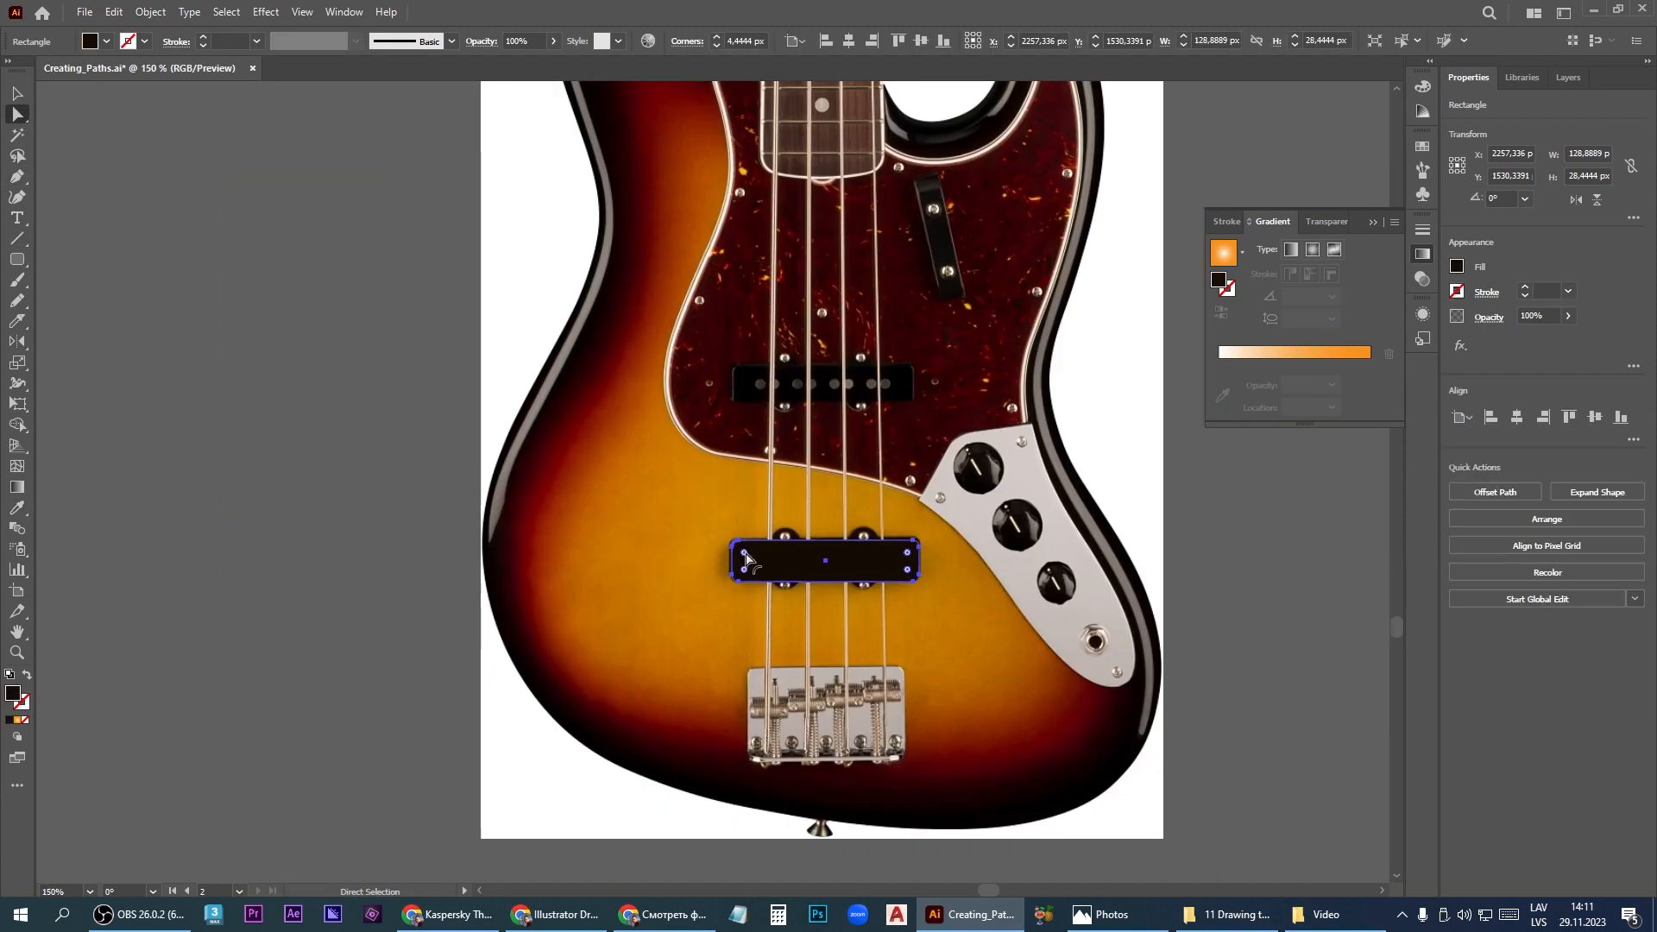
Copy the black rectangle onto the upper pickup and the slanted thumb rest, resizing the latter to about 86 × 17 px and rotating it
drag(858, 570, 1057, 331)
click(17, 92)
drag(995, 225, 961, 322)
scroll(949, 285, up, 3)
Group the two pickup rectangles with the thumb rest and move the group onto the illustrated guitar's body
scroll(974, 371, down, 5)
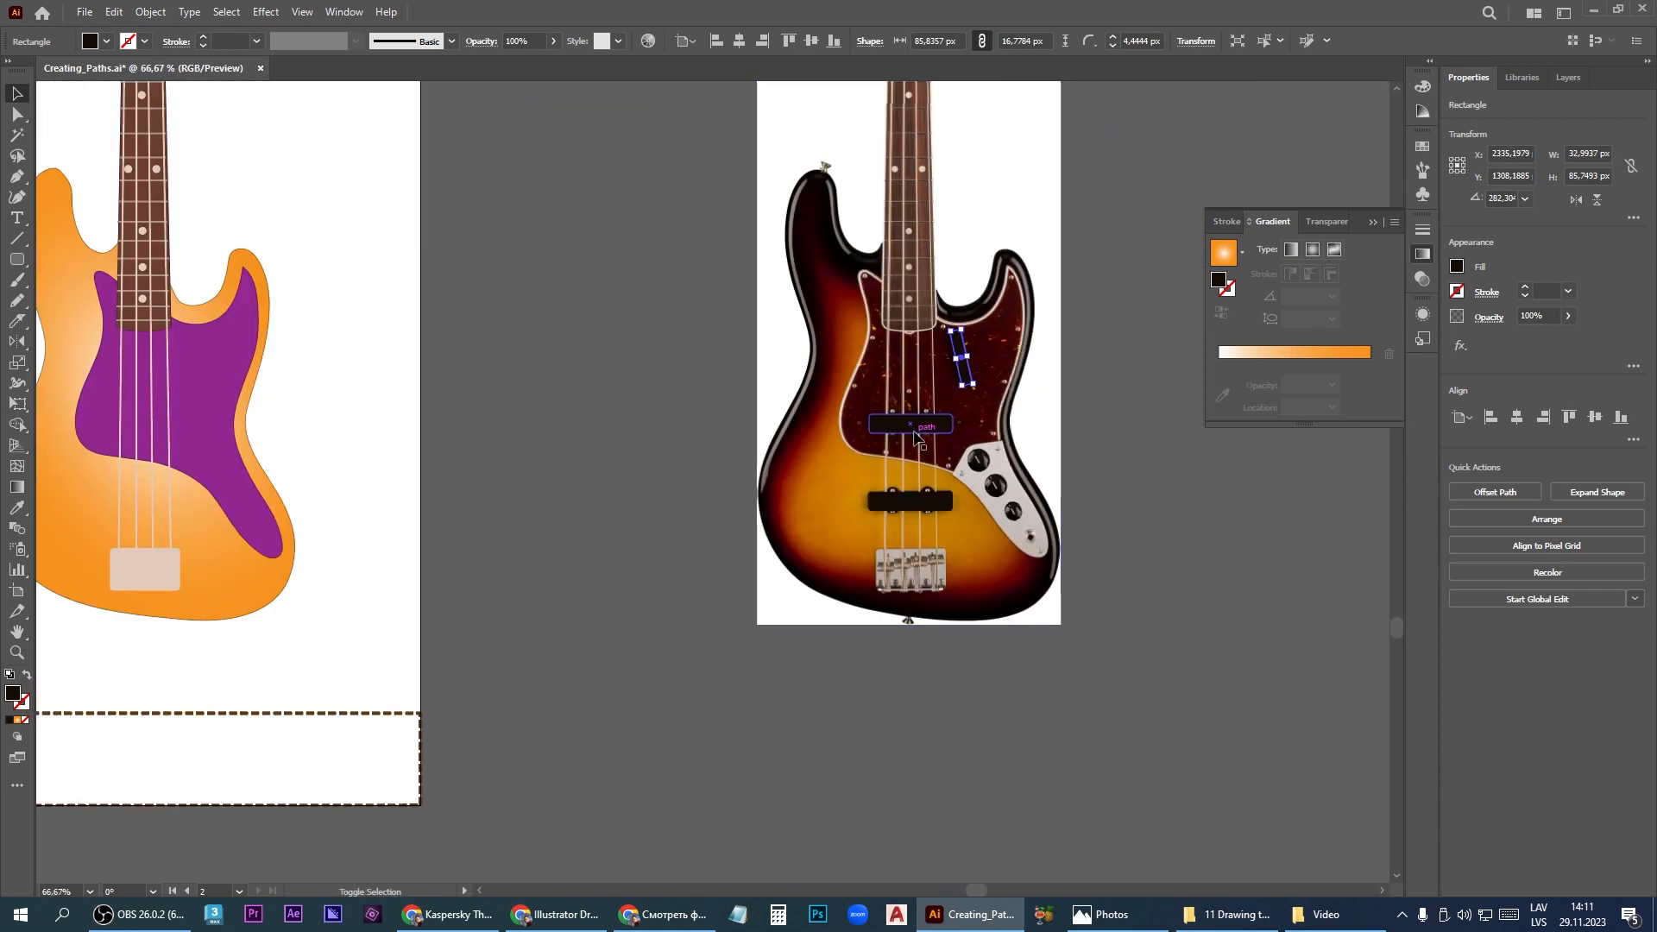
shift+click(904, 424)
shift+click(910, 505)
key(ctrl+g)
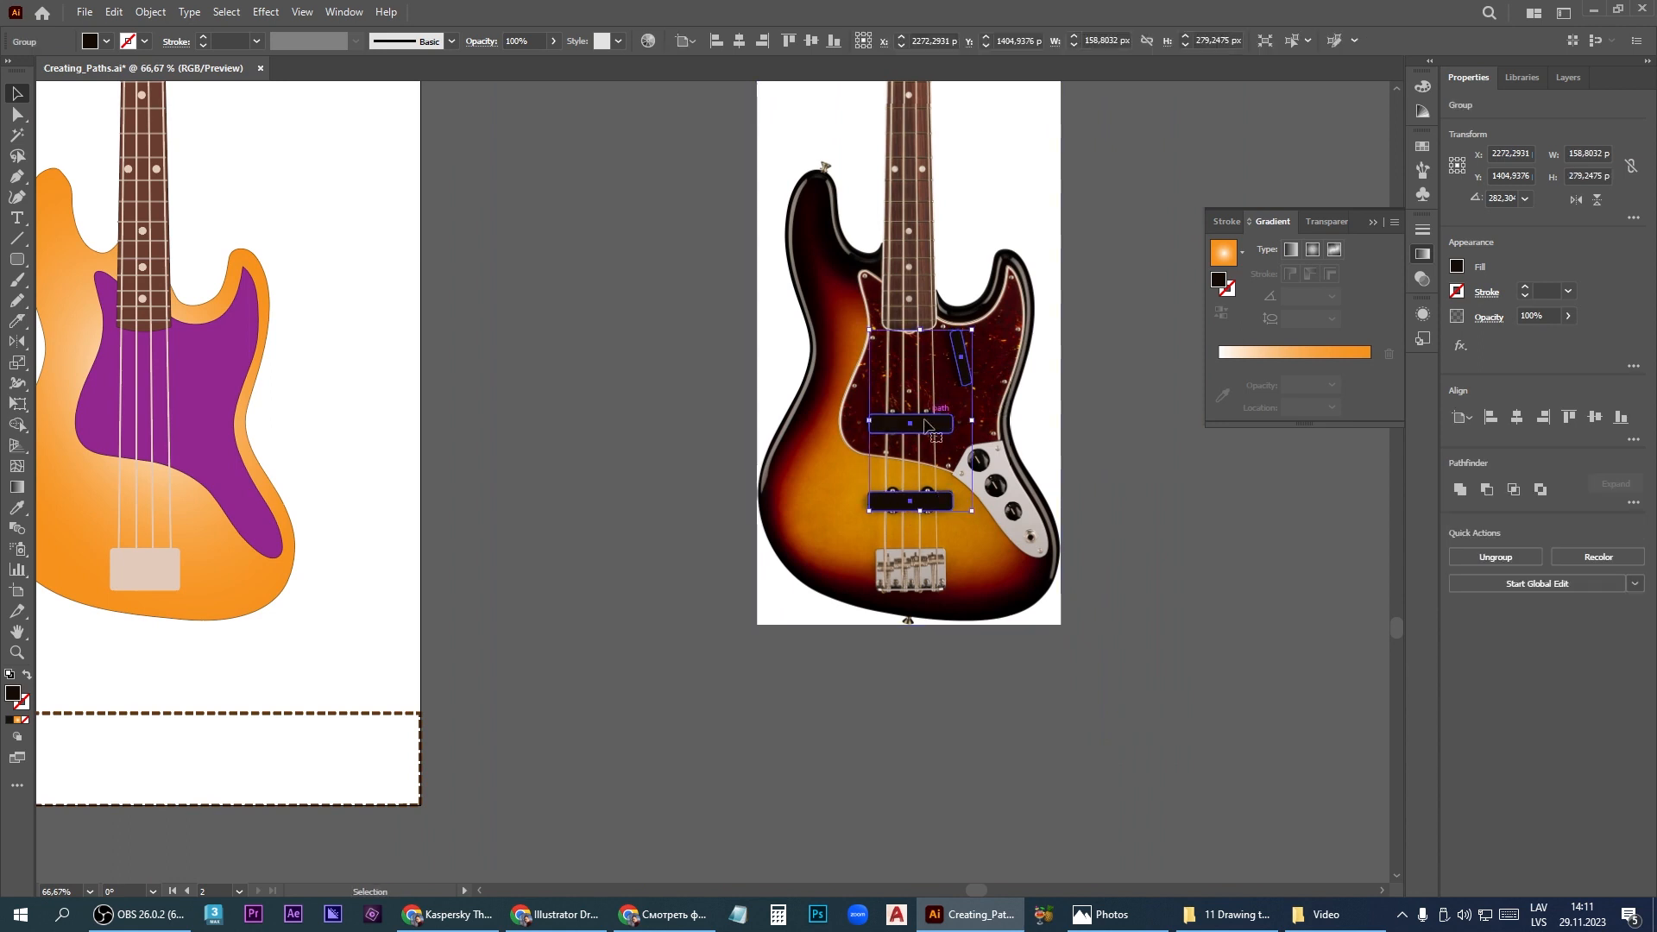
drag(900, 421, 134, 418)
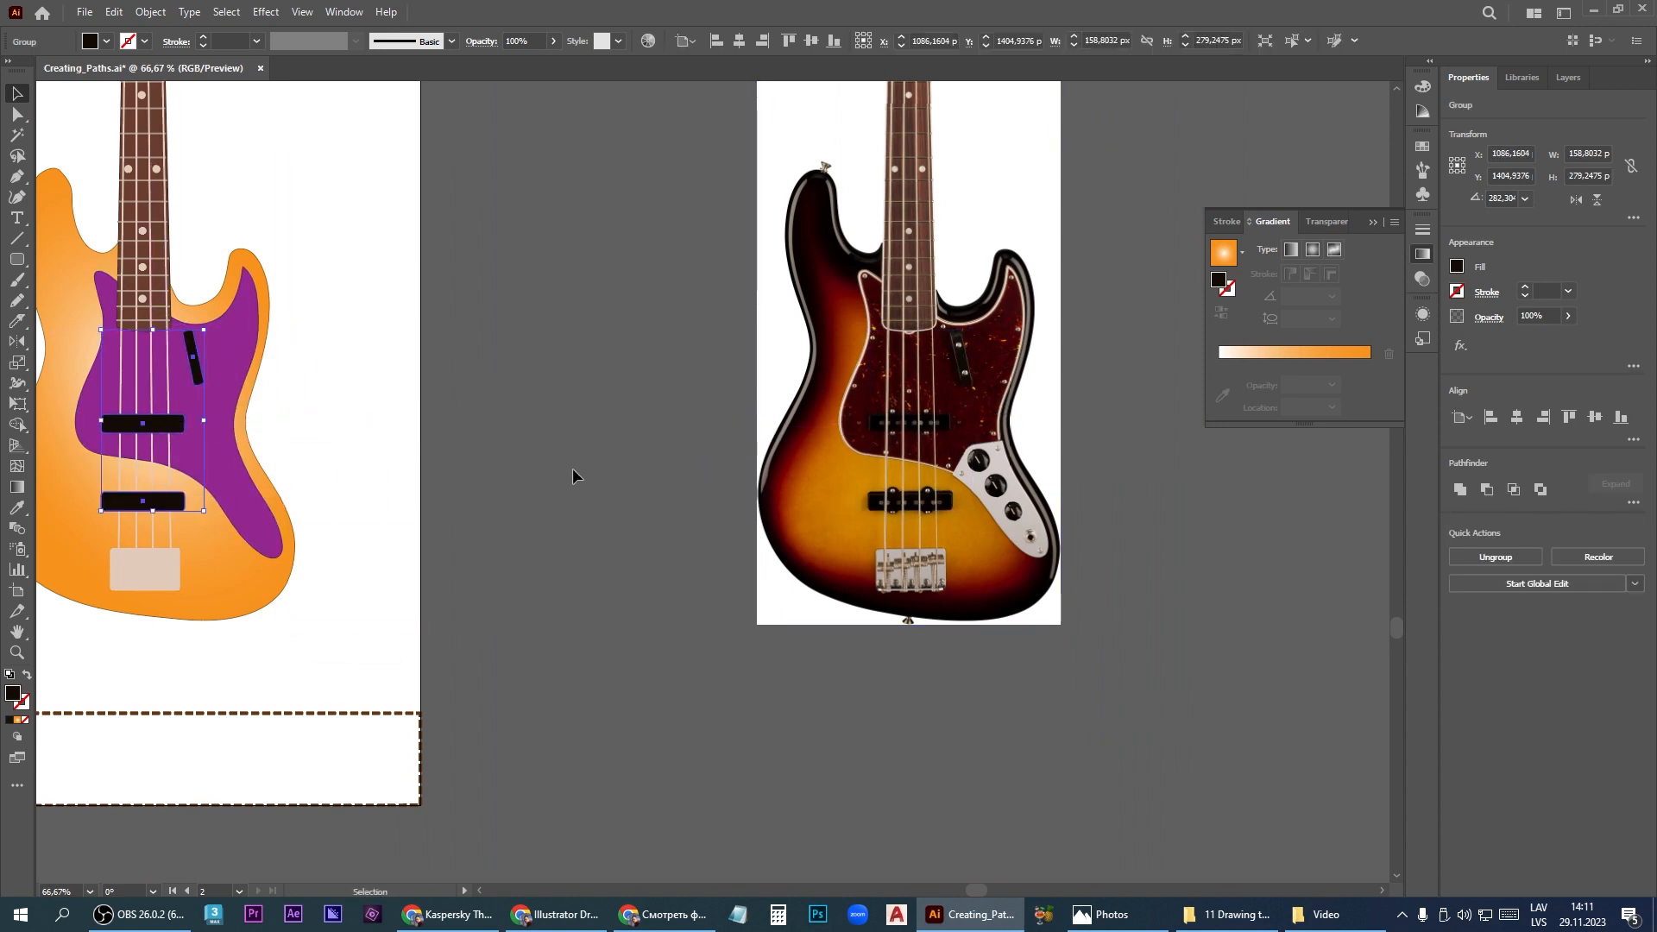
click(572, 468)
Move the electric guitar infographic reference image directly beside the finished poster artboard for comparison
scroll(362, 340, down, 4)
scroll(362, 311, down, 2)
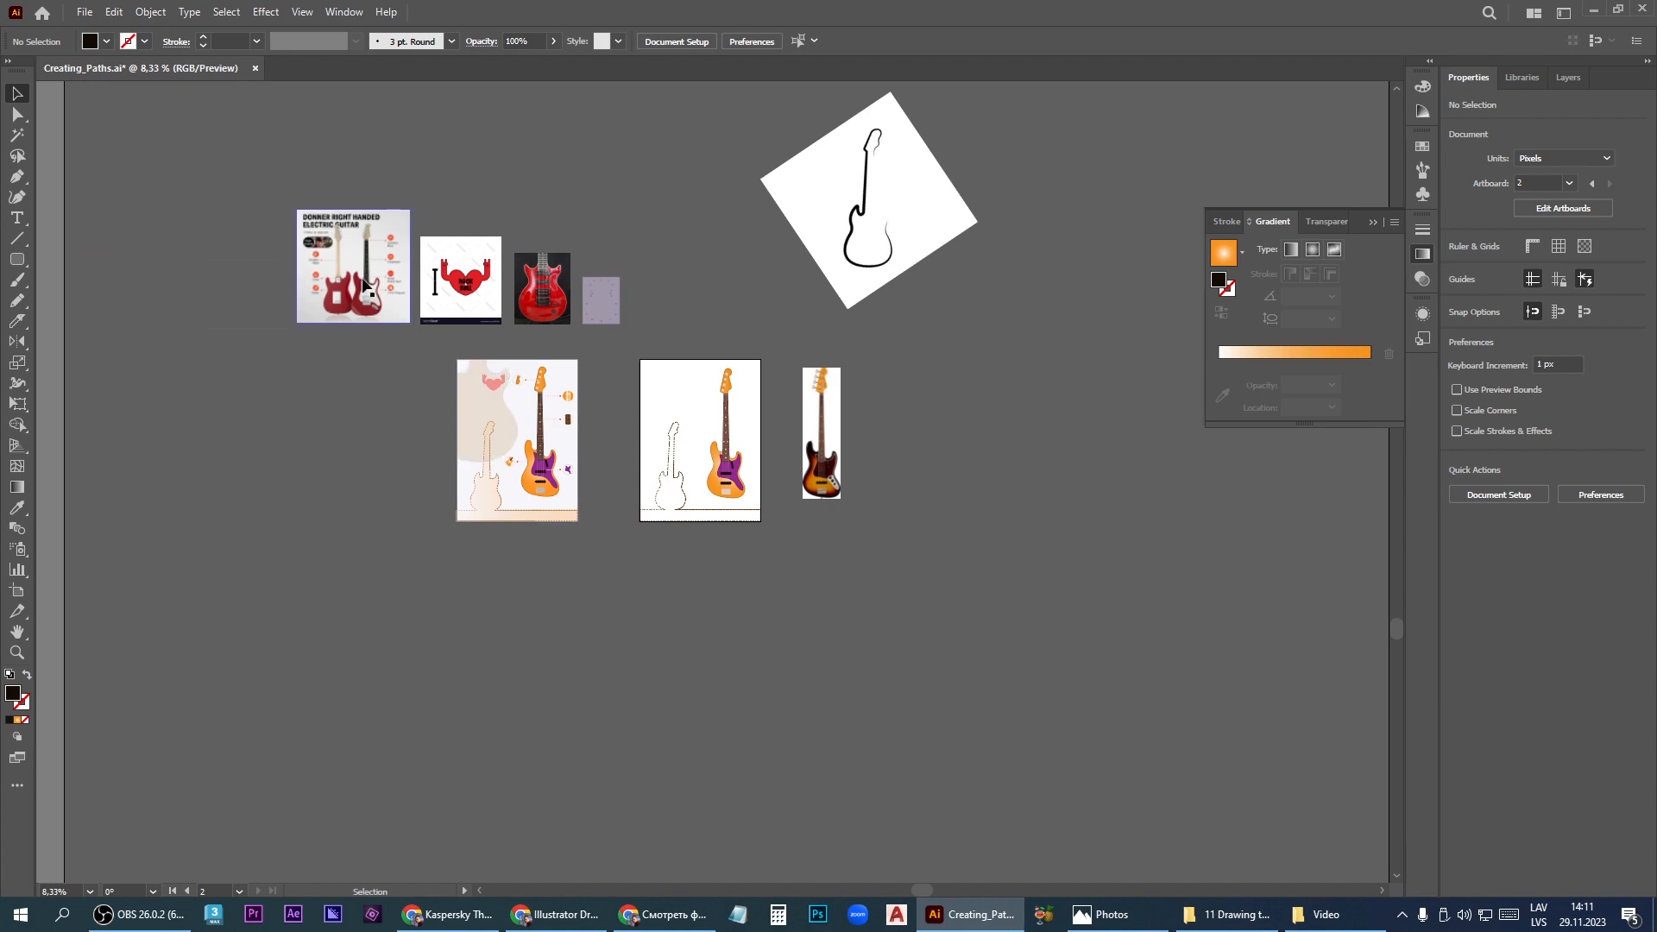
scroll(363, 285, up, 4)
drag(553, 447, 712, 737)
scroll(575, 832, down, 1)
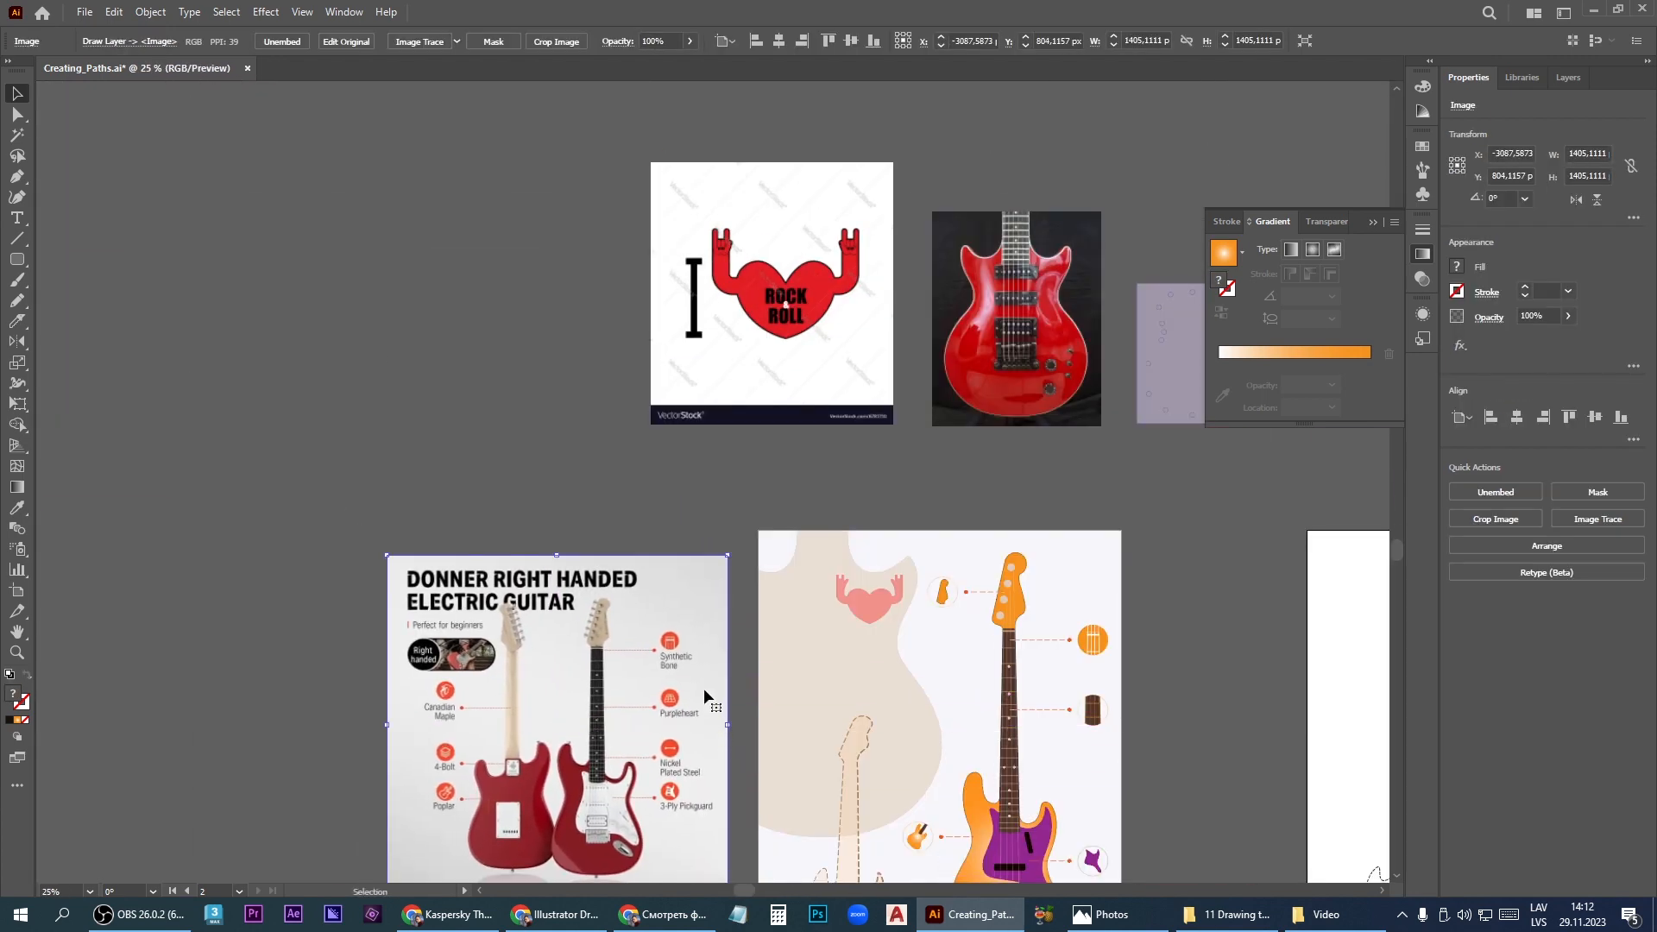
scroll(701, 686, up, 2)
scroll(536, 380, down, 1)
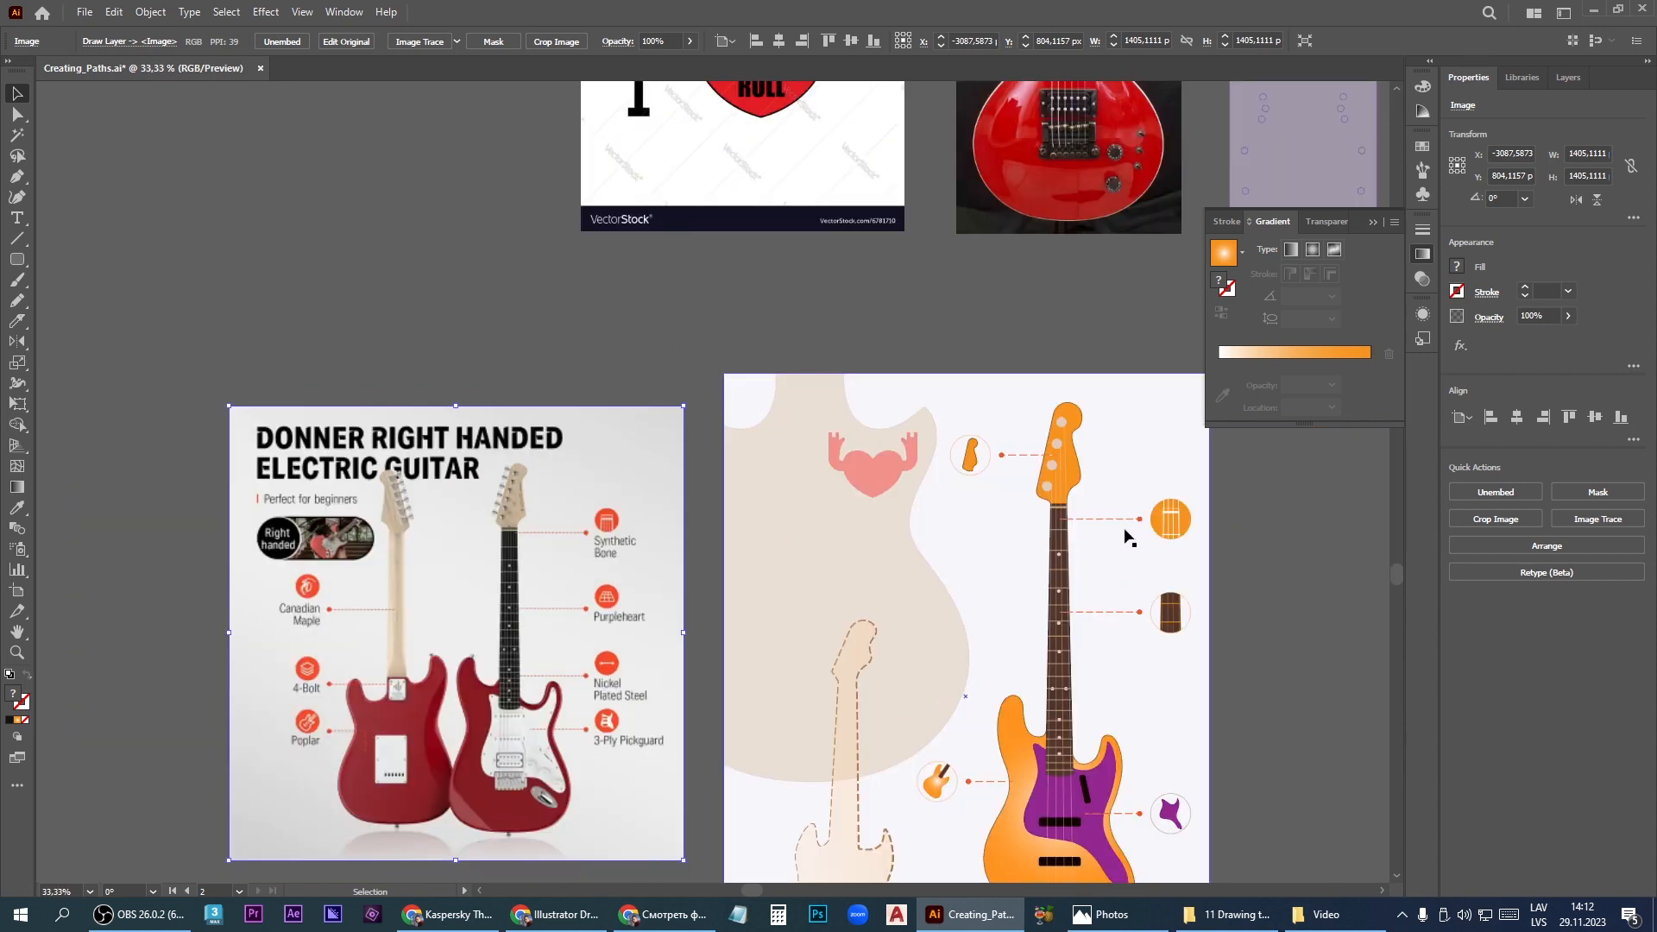
Draw a horizontal line about 220 px long outward from the guitar's upper neck and give it an orange-red stroke
scroll(1128, 530, up, 1)
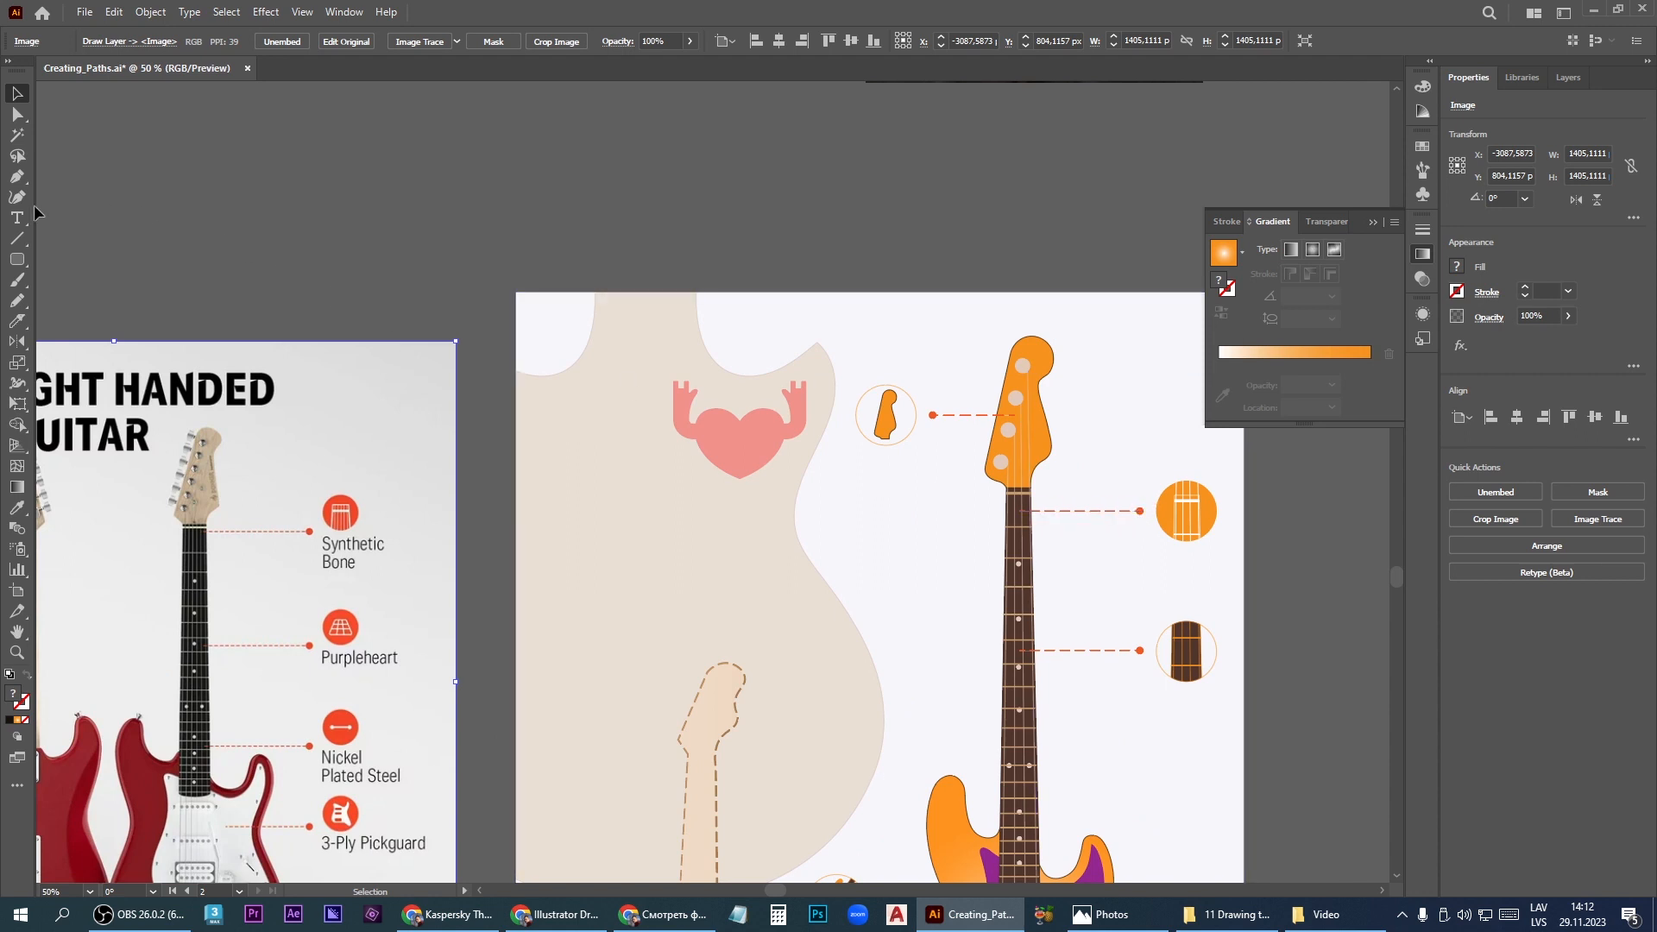
click(17, 238)
scroll(872, 443, down, 1)
scroll(872, 443, up, 2)
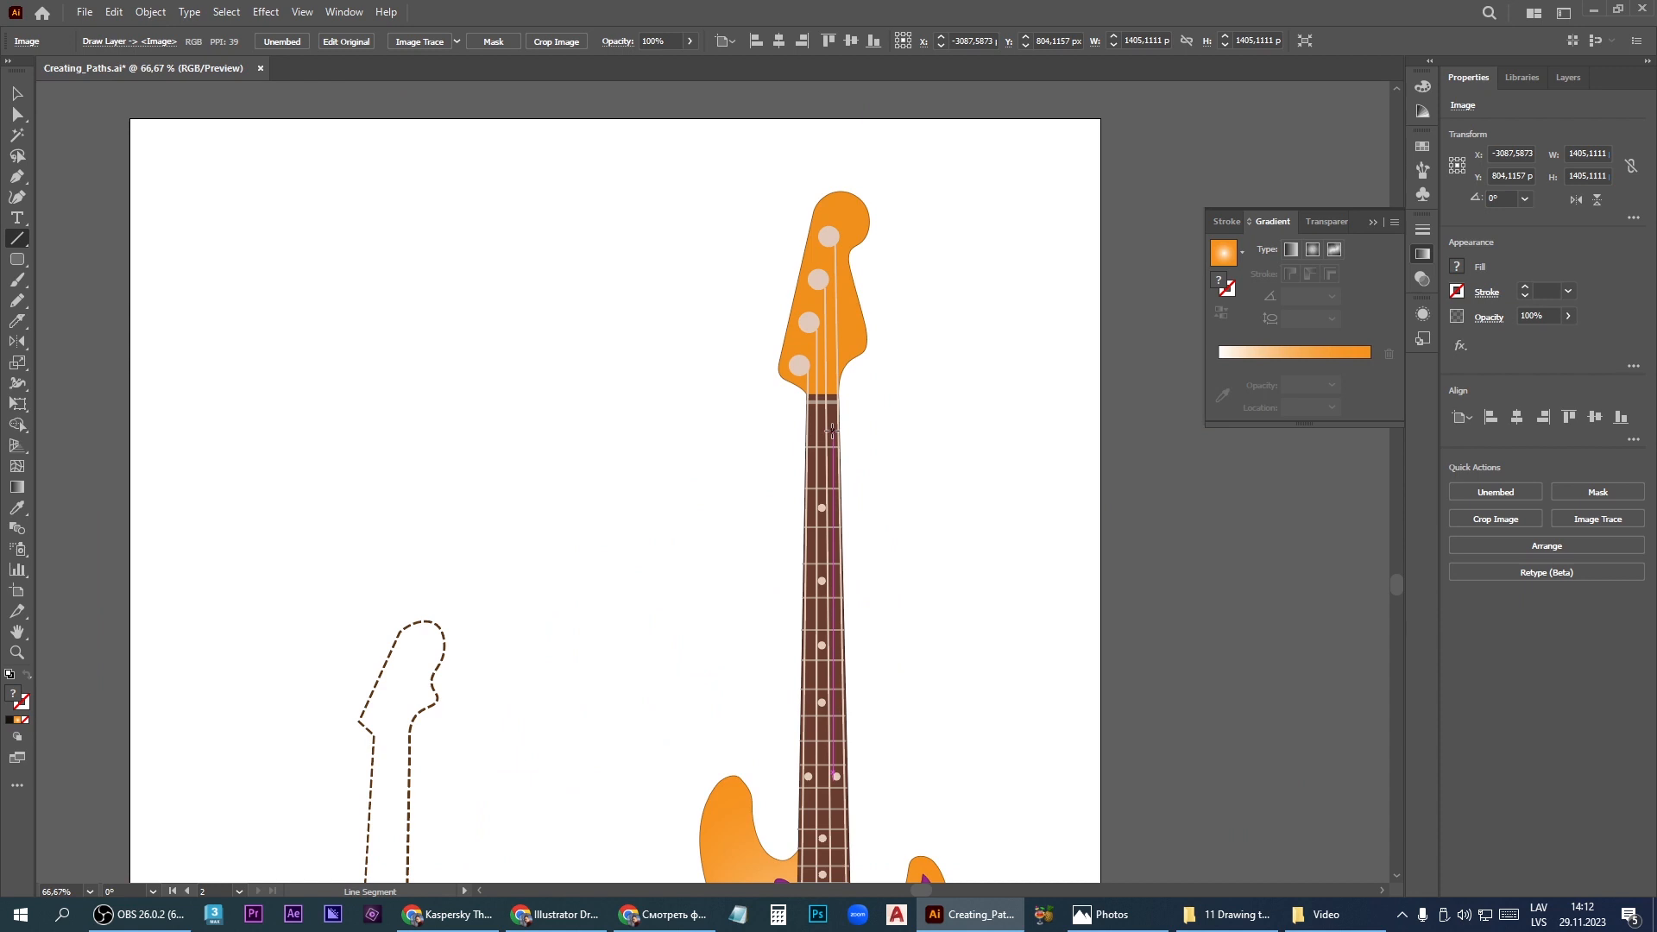
drag(832, 430, 972, 437)
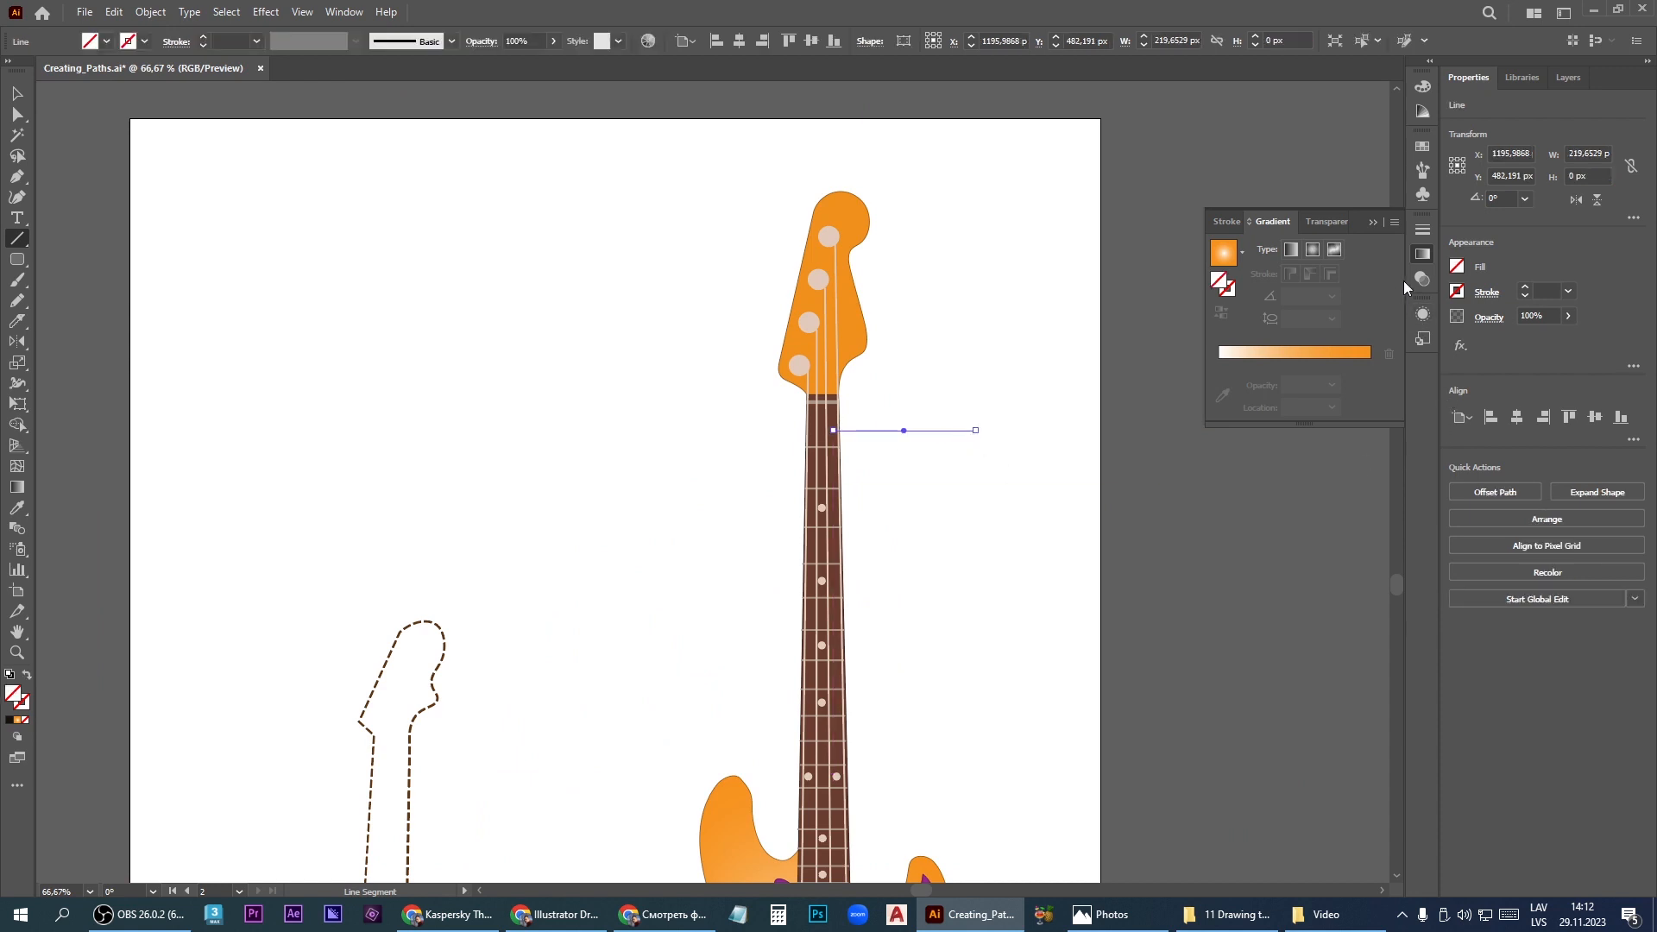
click(1458, 292)
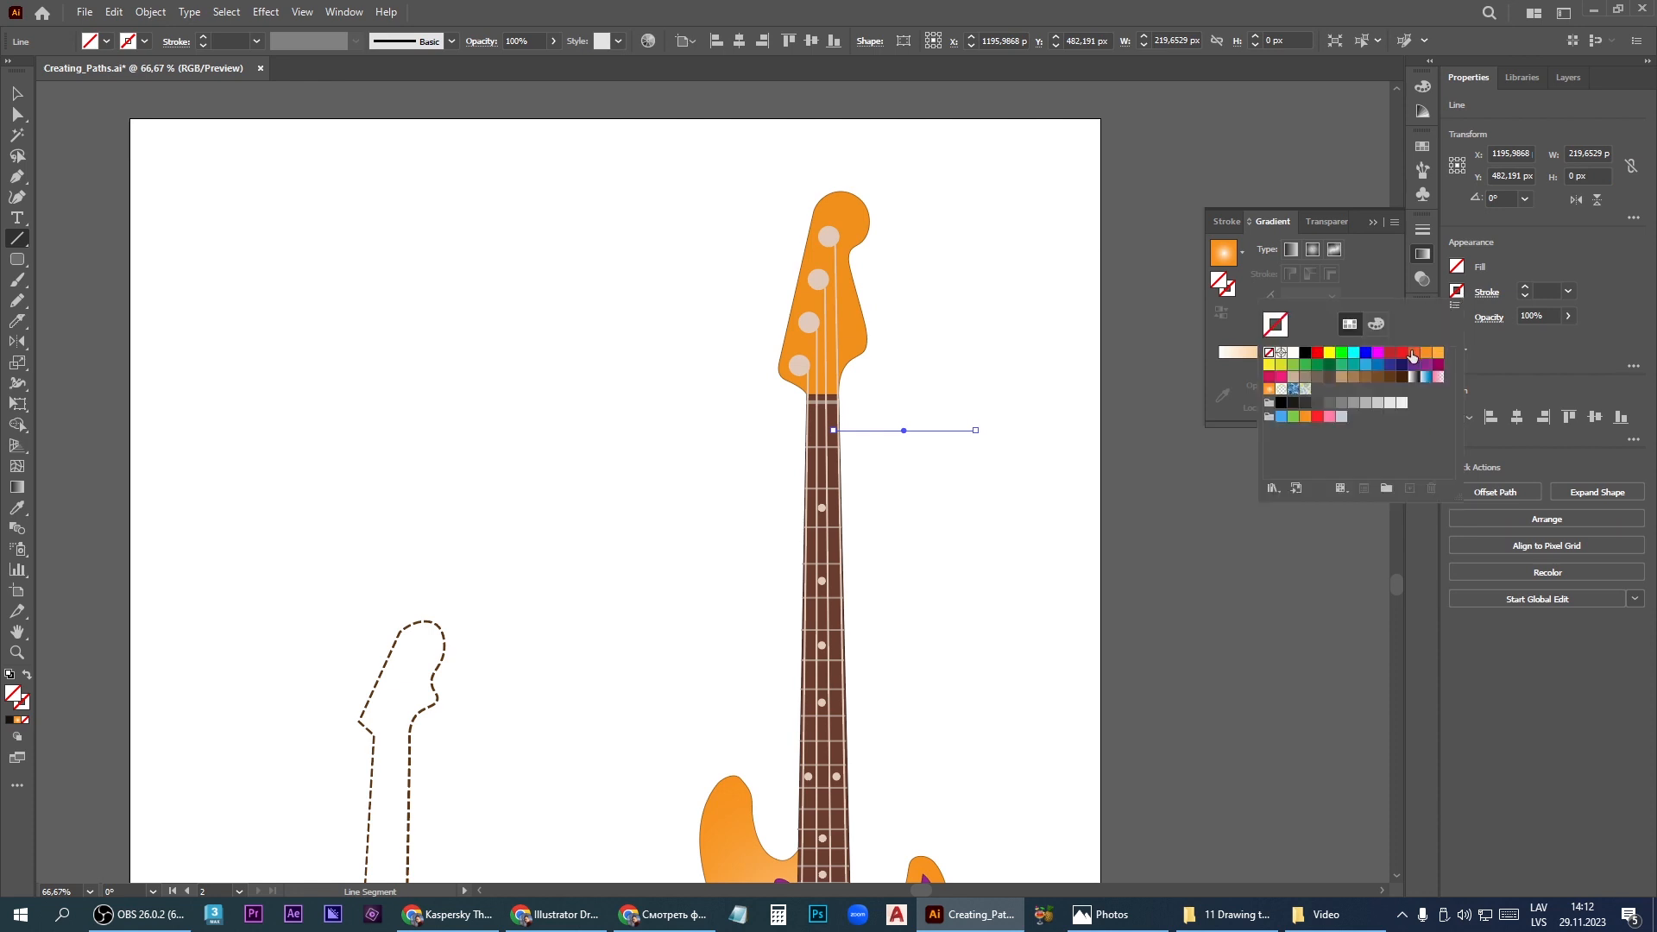
click(1413, 352)
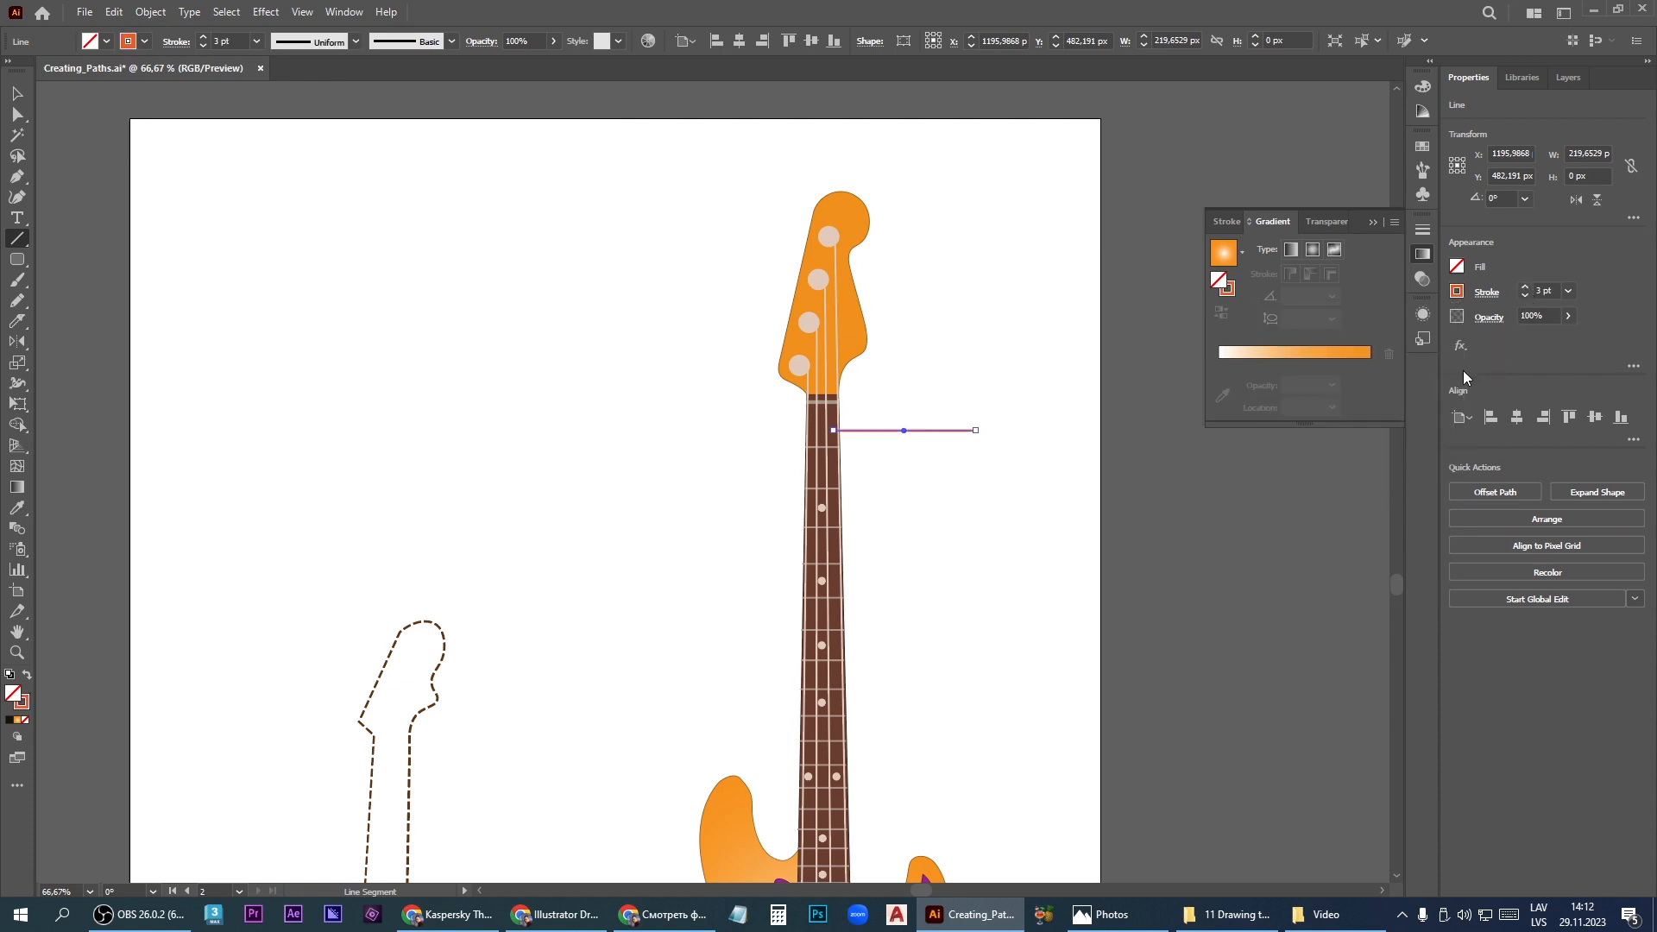
Make the callout line dashed with 12 pt dashes and 5 pt gaps, and end it with the round Arrow 21 arrowhead
click(1487, 292)
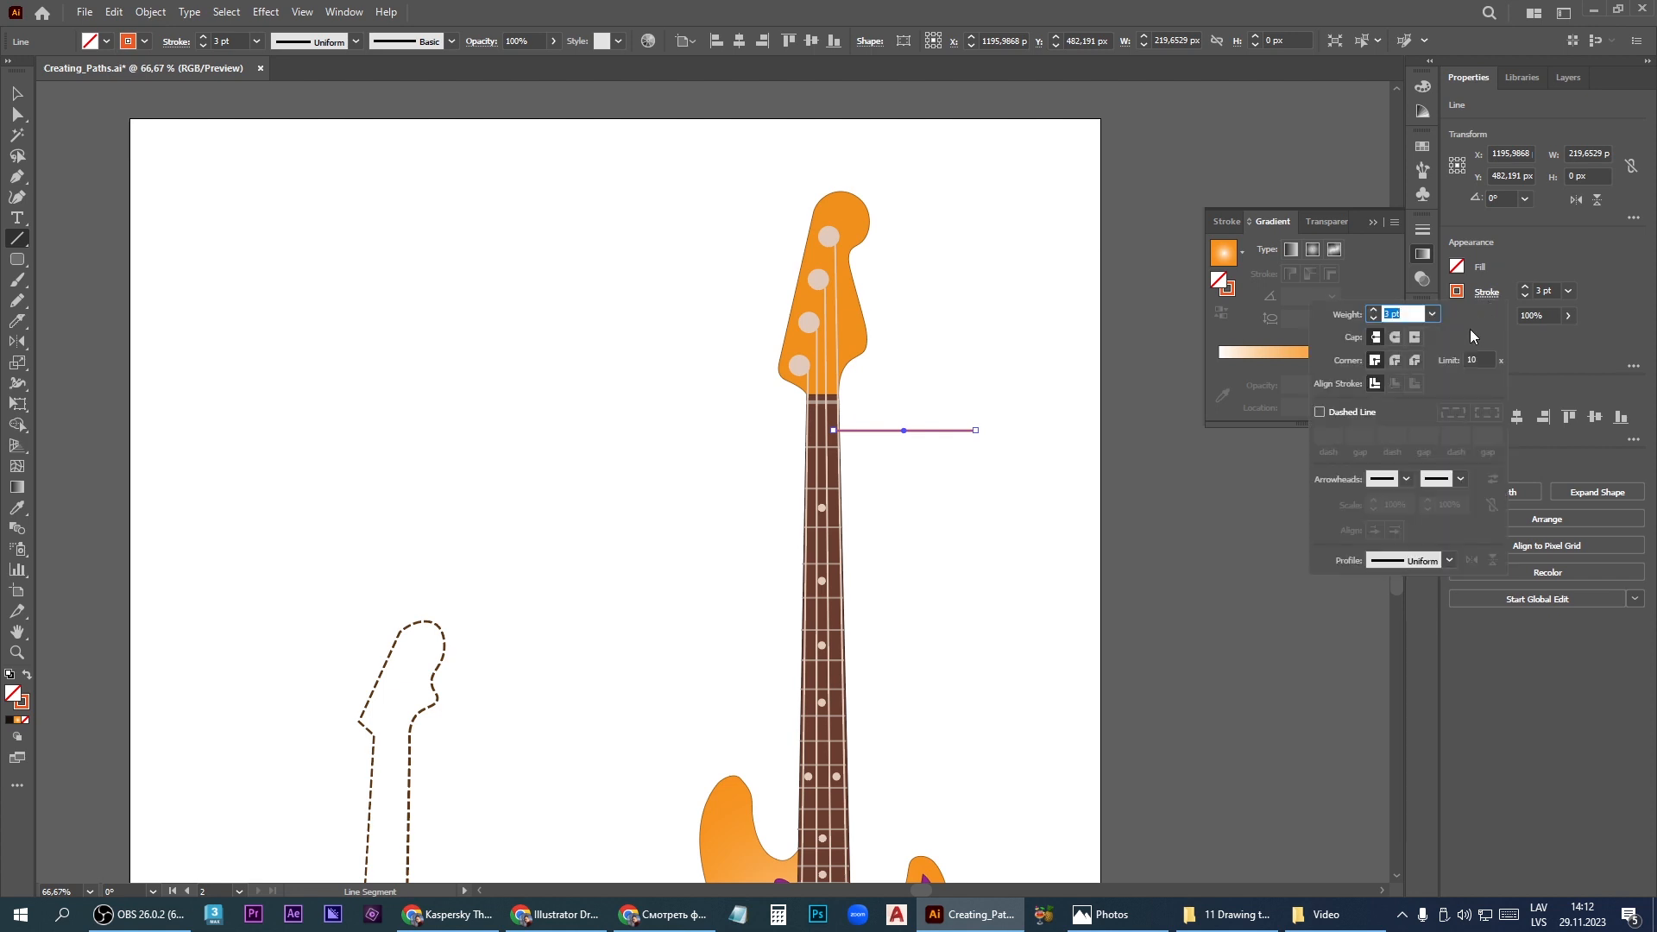
click(1320, 412)
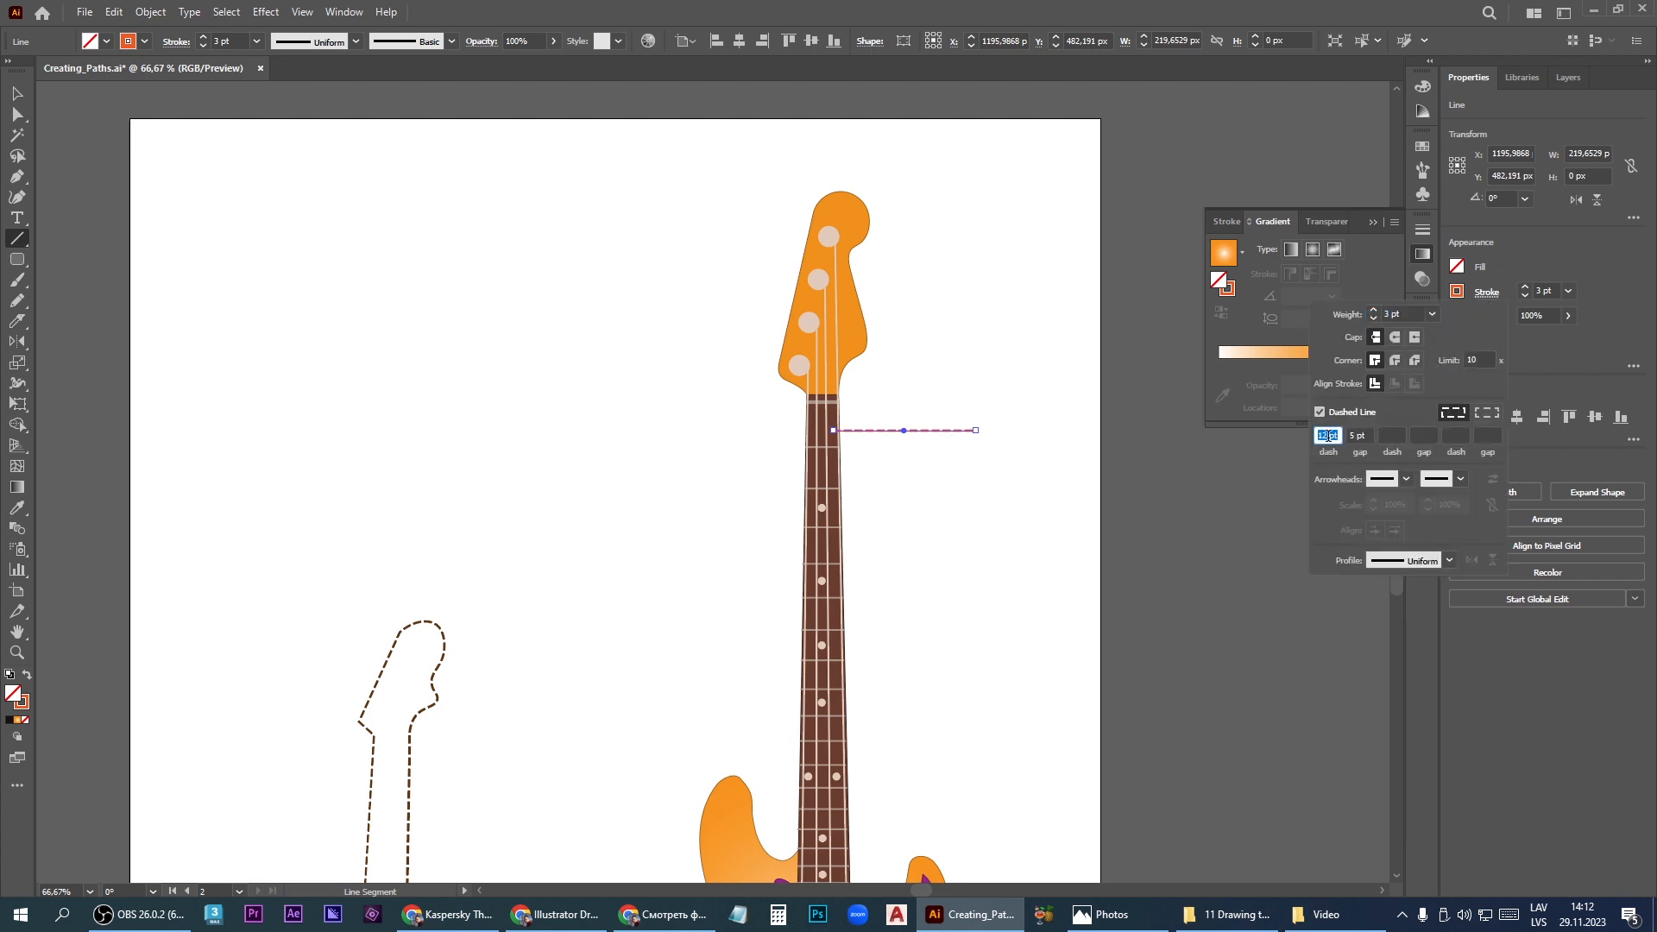
click(1449, 484)
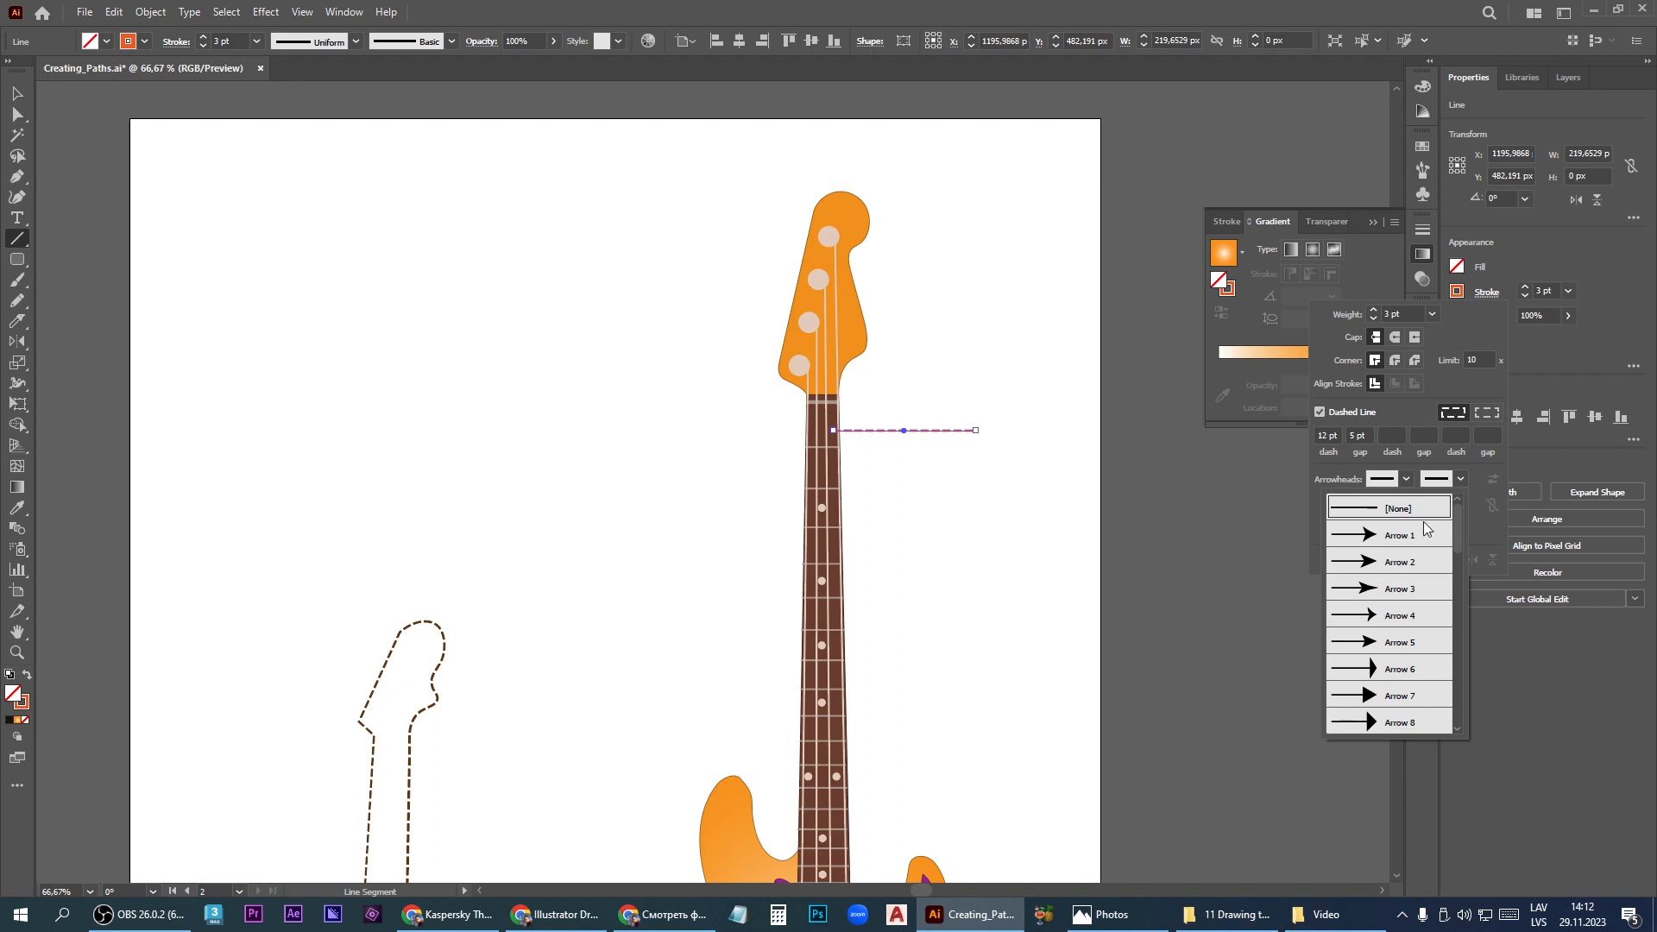
scroll(1415, 544, down, 6)
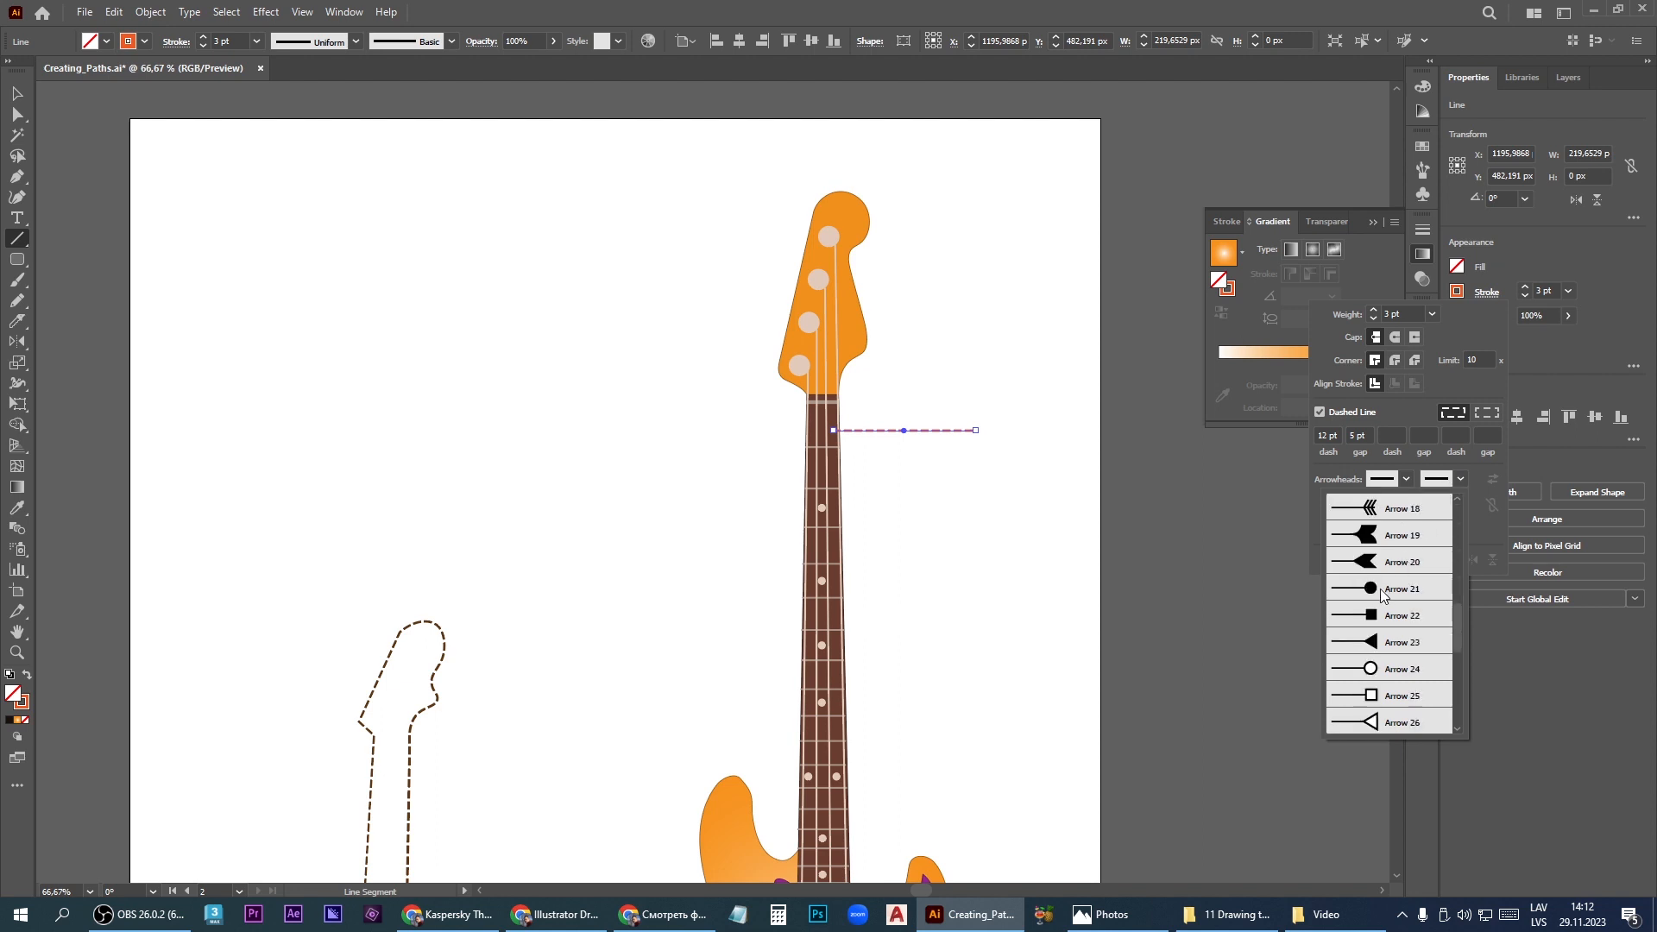
click(1382, 590)
key(v)
Copy the illustrated guitar to the empty area beyond the bass photo and delete the copied callout line
scroll(1092, 504, down, 2)
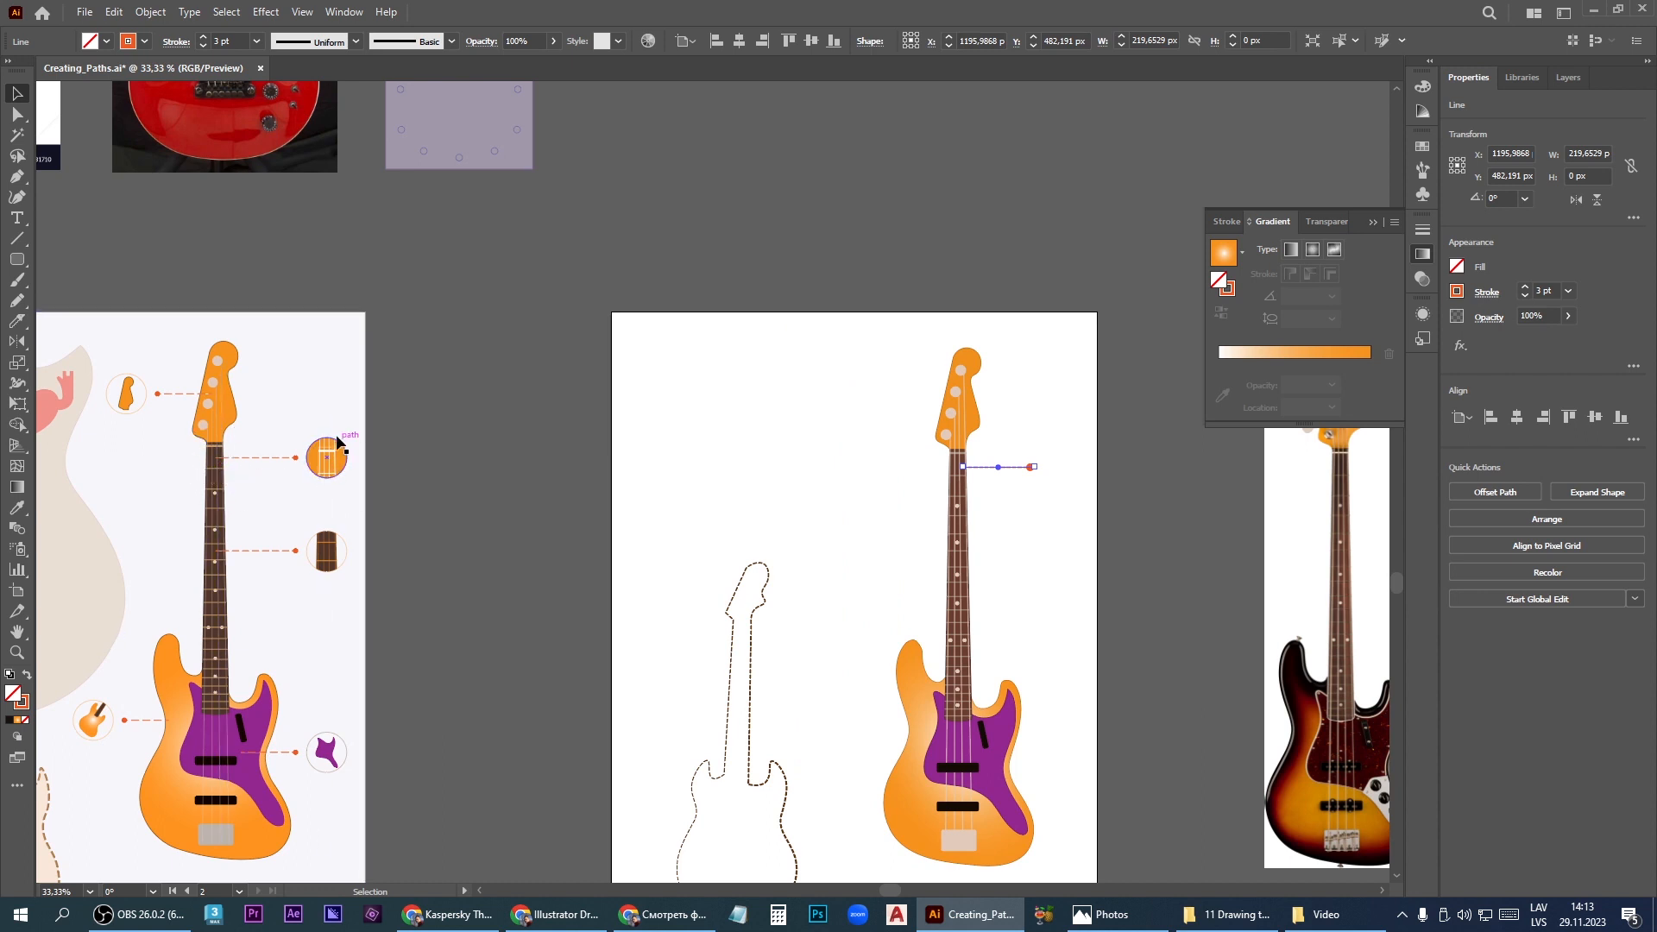
scroll(321, 466, up, 2)
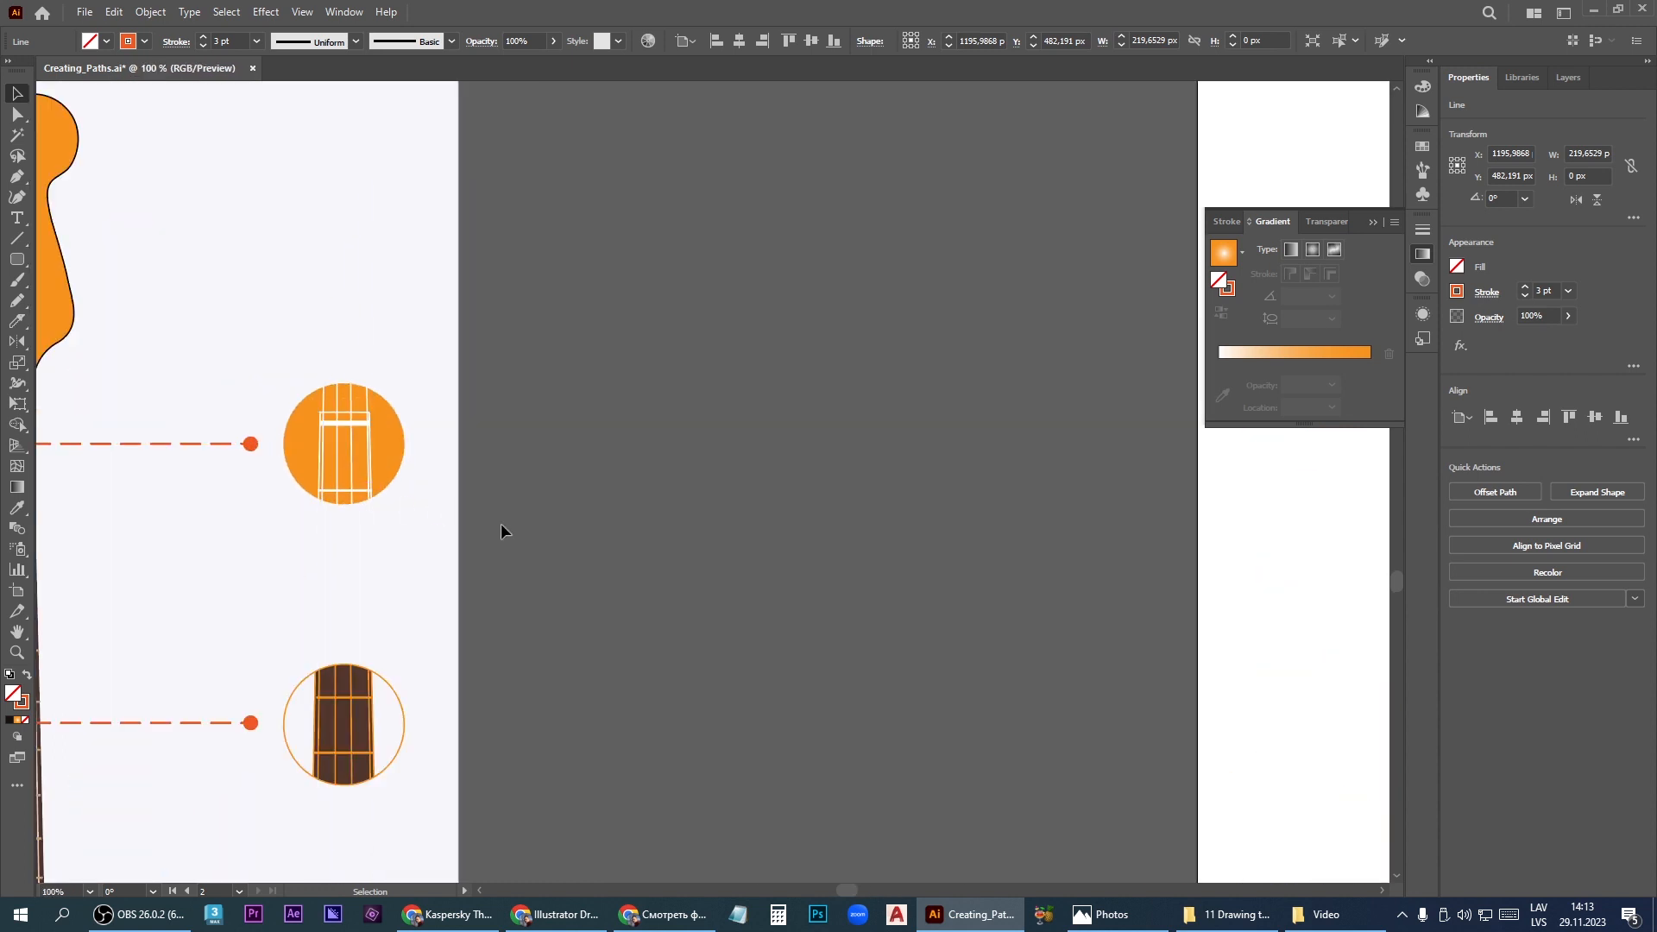
scroll(574, 479, down, 4)
click(809, 549)
scroll(562, 483, down, 1)
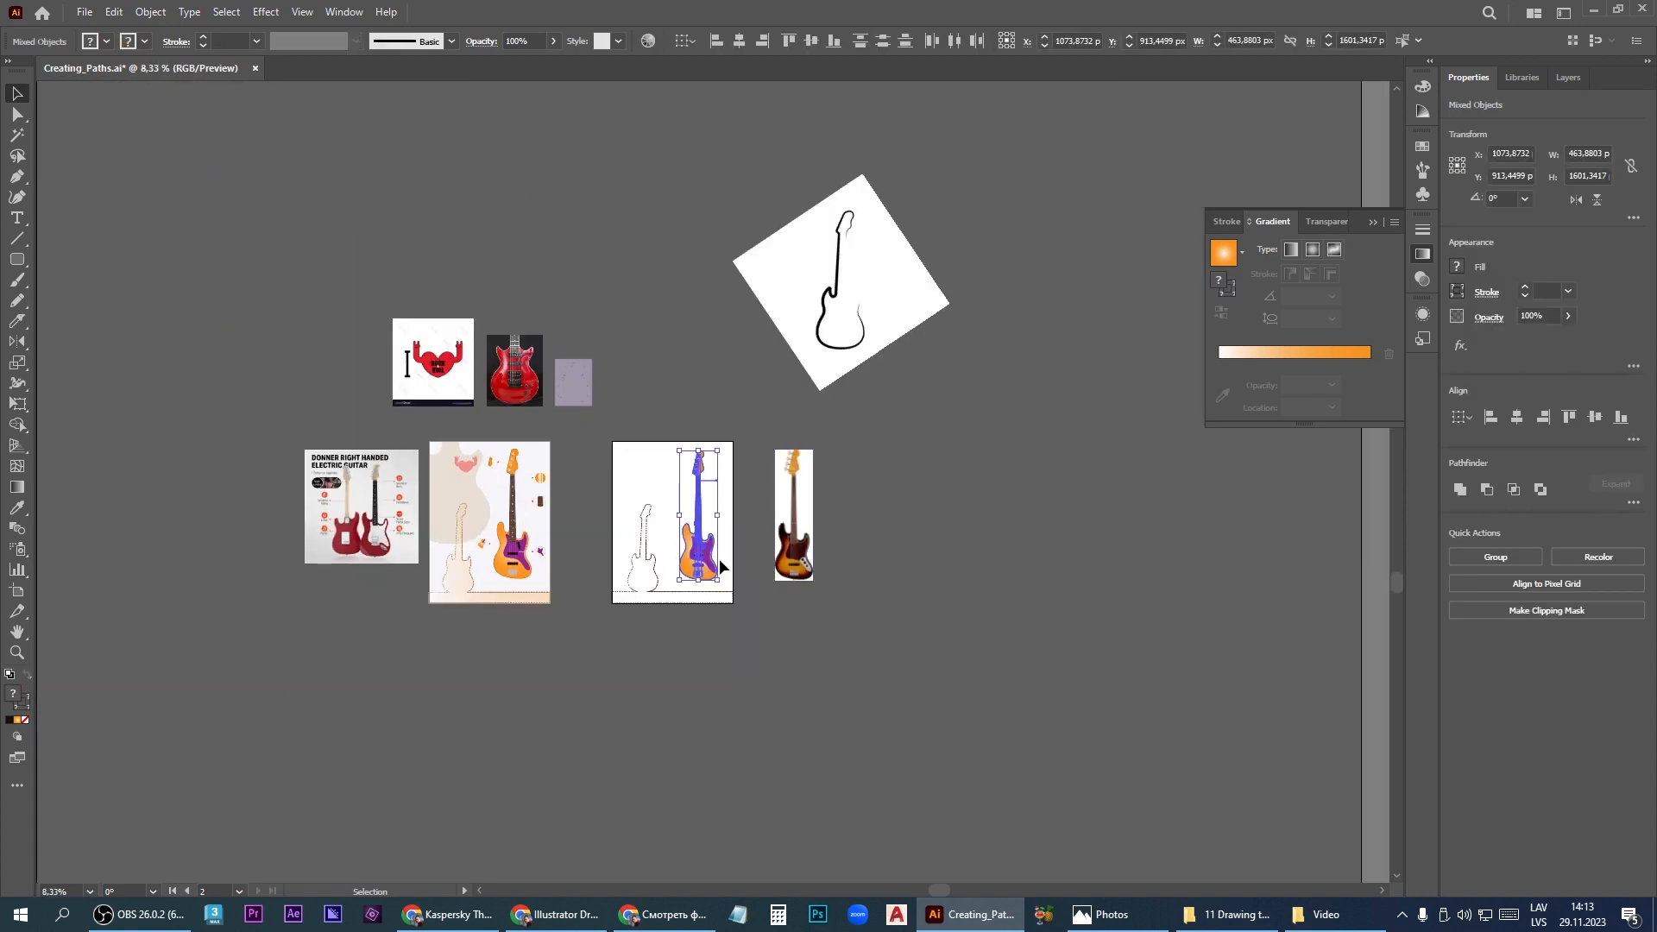
alt+drag(711, 550, 899, 575)
click(921, 618)
click(902, 504)
key(Delete)
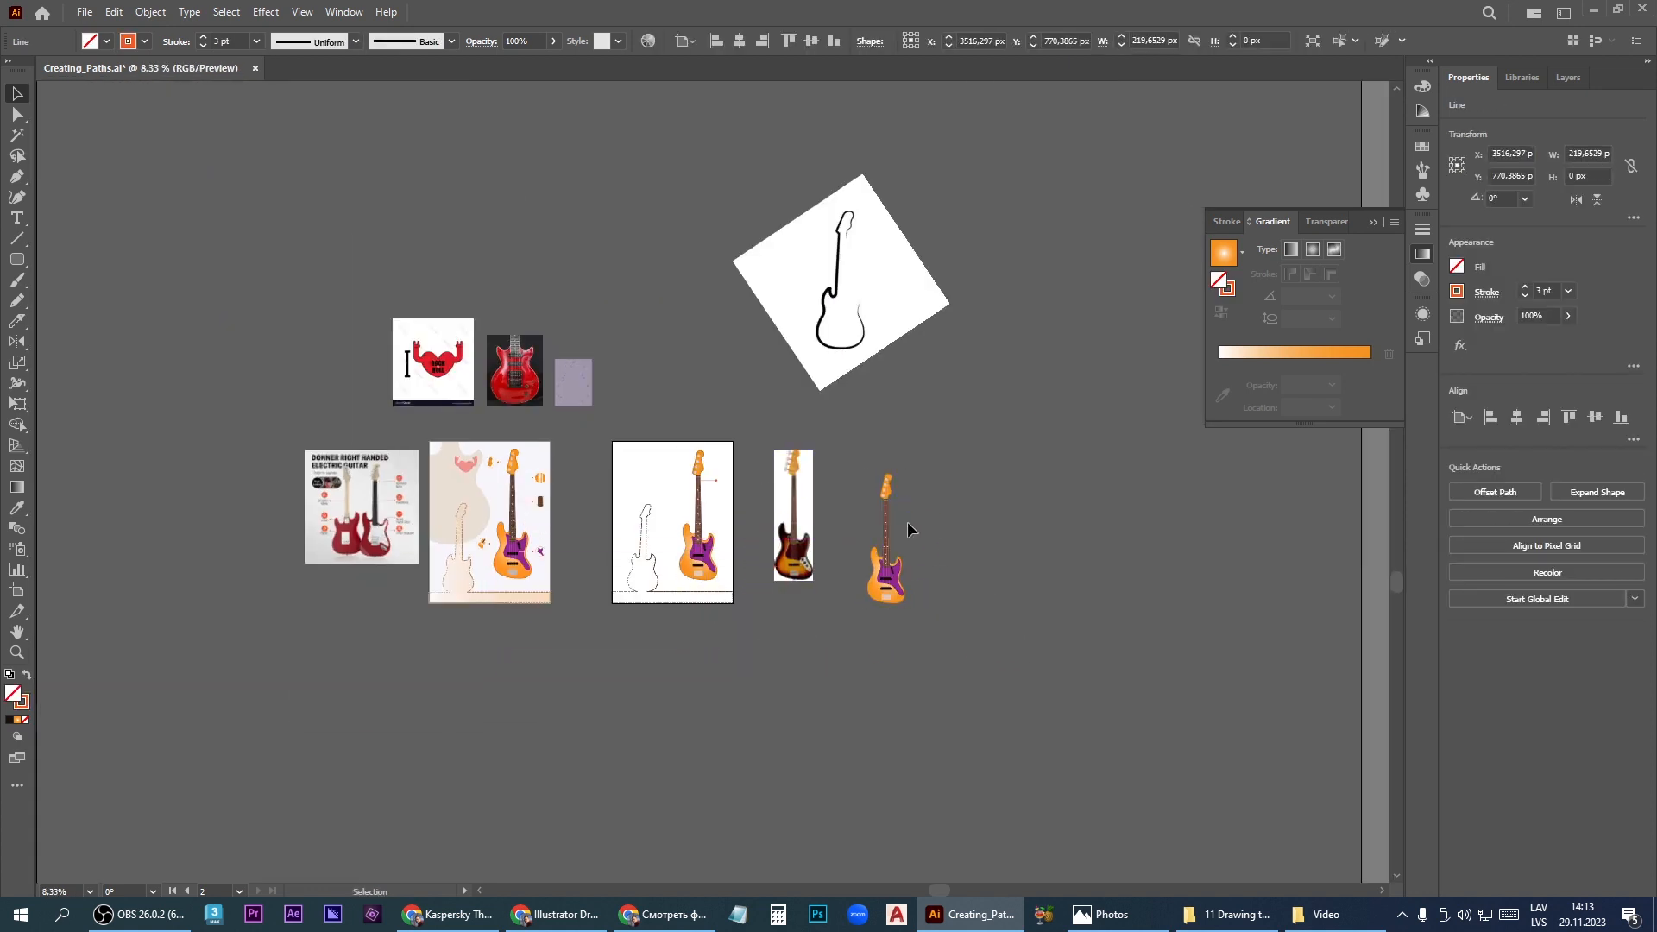
Group all parts of the copied guitar
drag(850, 463, 851, 447)
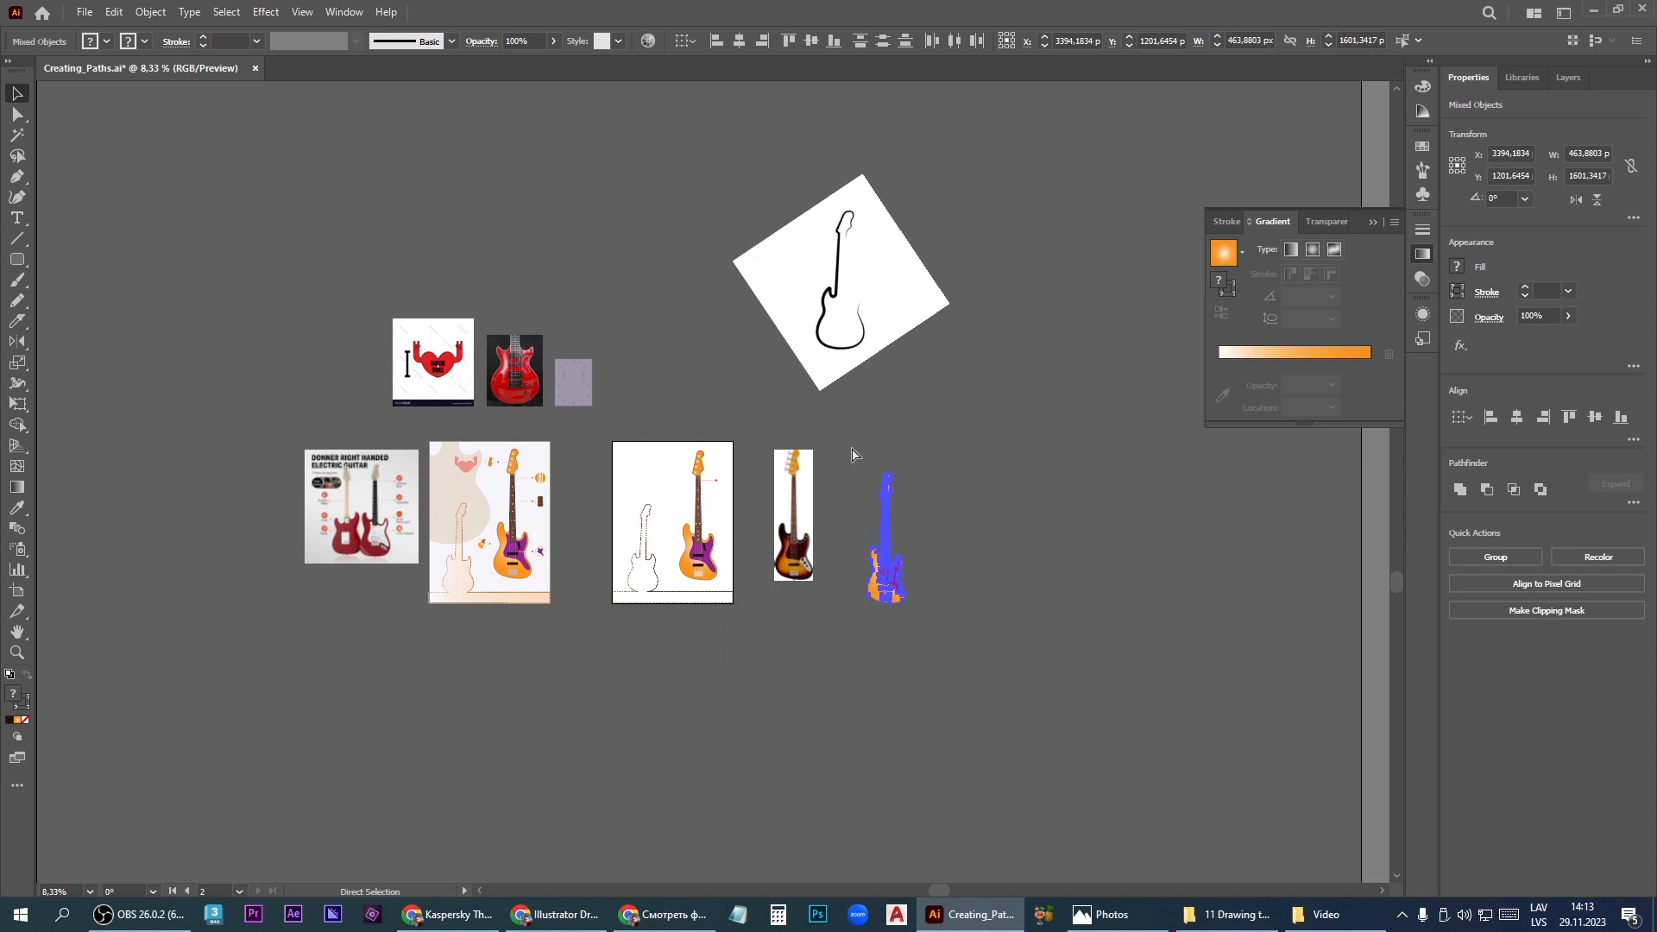
key(ctrl+g)
click(975, 562)
Draw a circle about 109 px in diameter and centre it over the nut at the top of the copied guitar's neck
scroll(863, 499, up, 2)
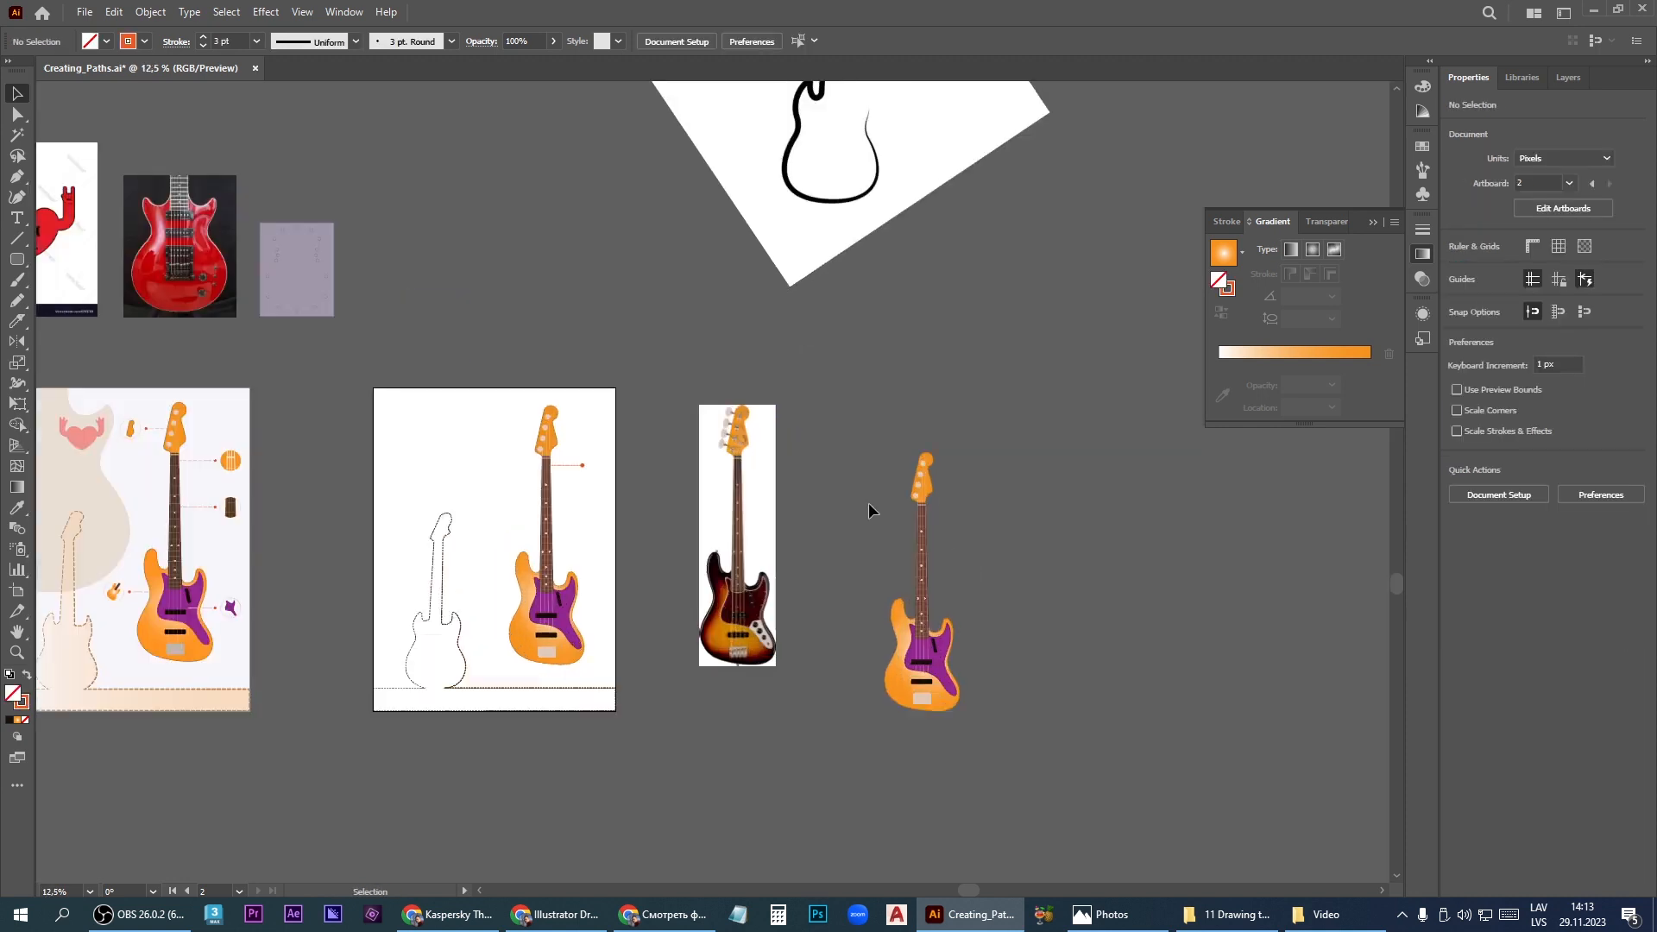
key(l)
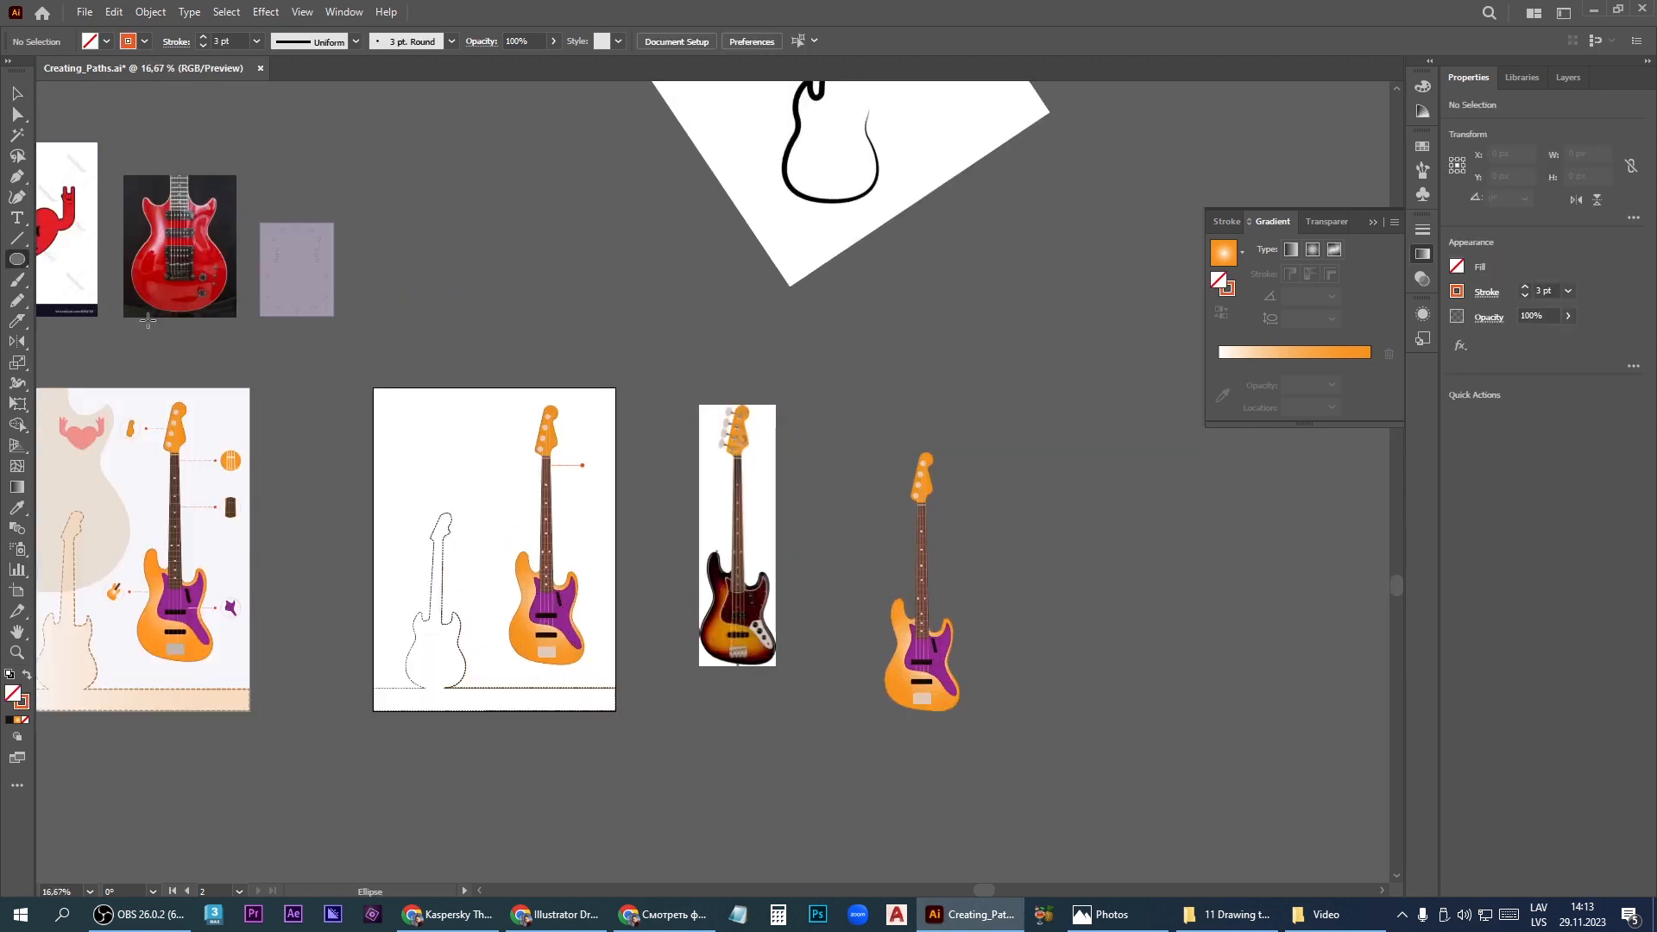
scroll(915, 483, up, 6)
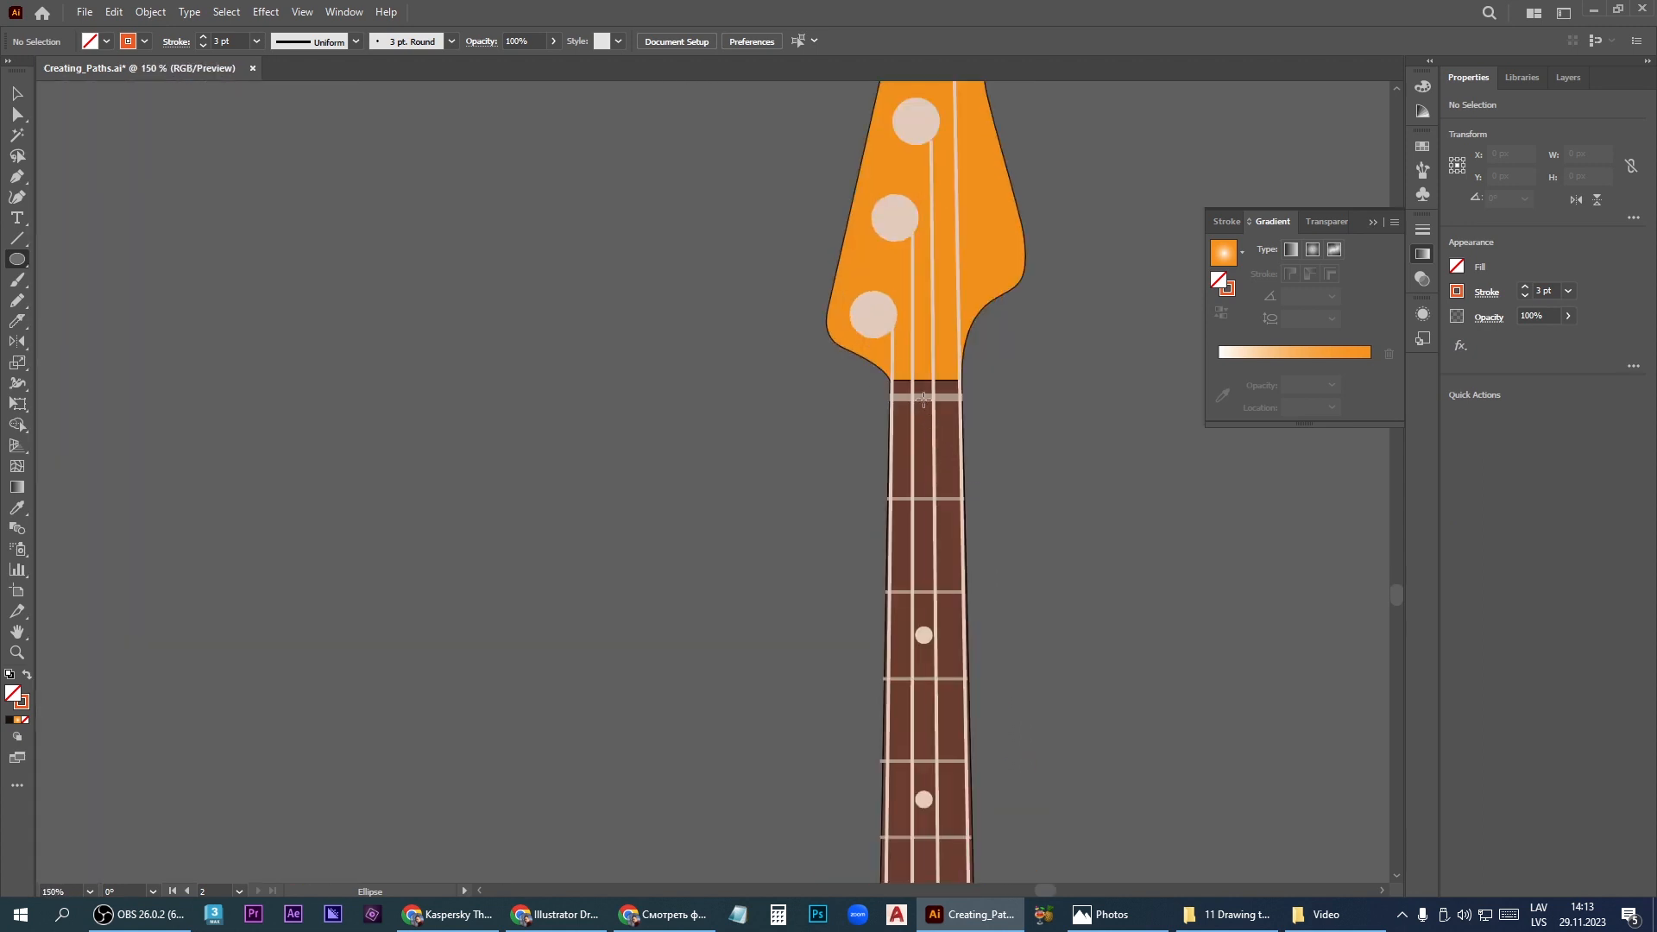
drag(885, 391, 1019, 538)
key(Up)
key(Up)
key(Up)
key(Up)
key(Up)
key(Up)
key(Up)
key(Up)
key(Up)
key(Up)
key(Up)
key(Up)
key(Up)
key(Up)
key(Up)
key(Up)
key(Up)
key(Up)
key(Up)
key(Up)
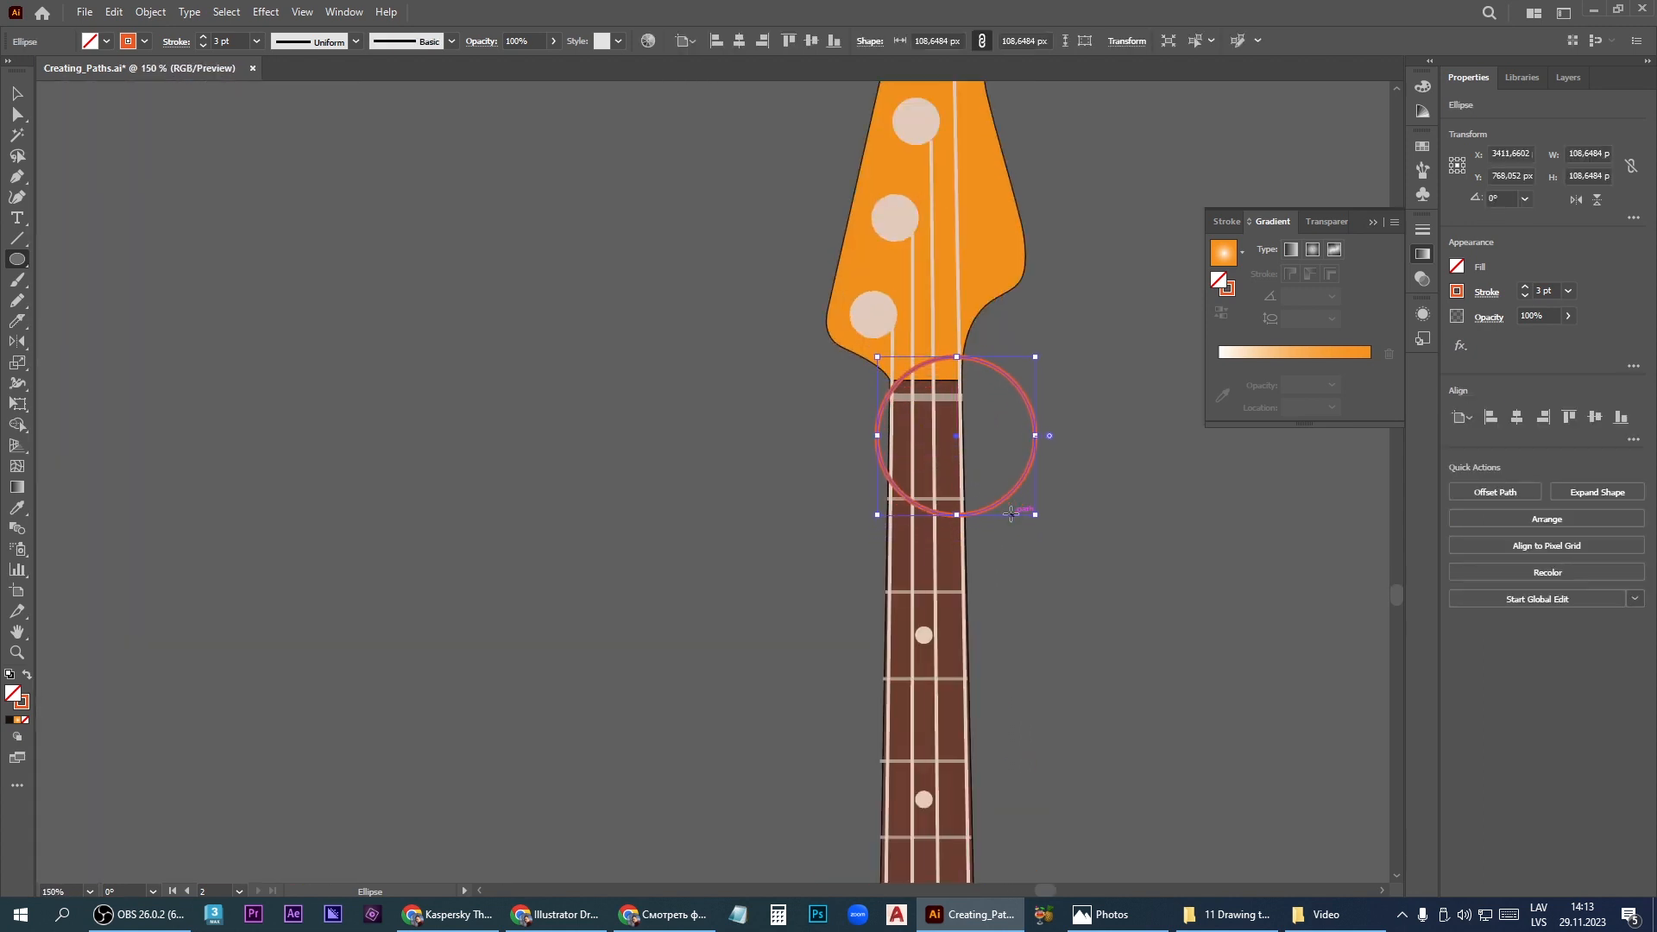
key(Left)
key(Left)
key(Left)
key(Left)
key(Left)
key(Left)
key(Left)
key(Left)
key(Left)
key(Left)
key(Left)
key(Left)
key(Left)
key(Left)
key(Left)
key(Left)
key(Left)
key(Left)
key(Left)
key(Left)
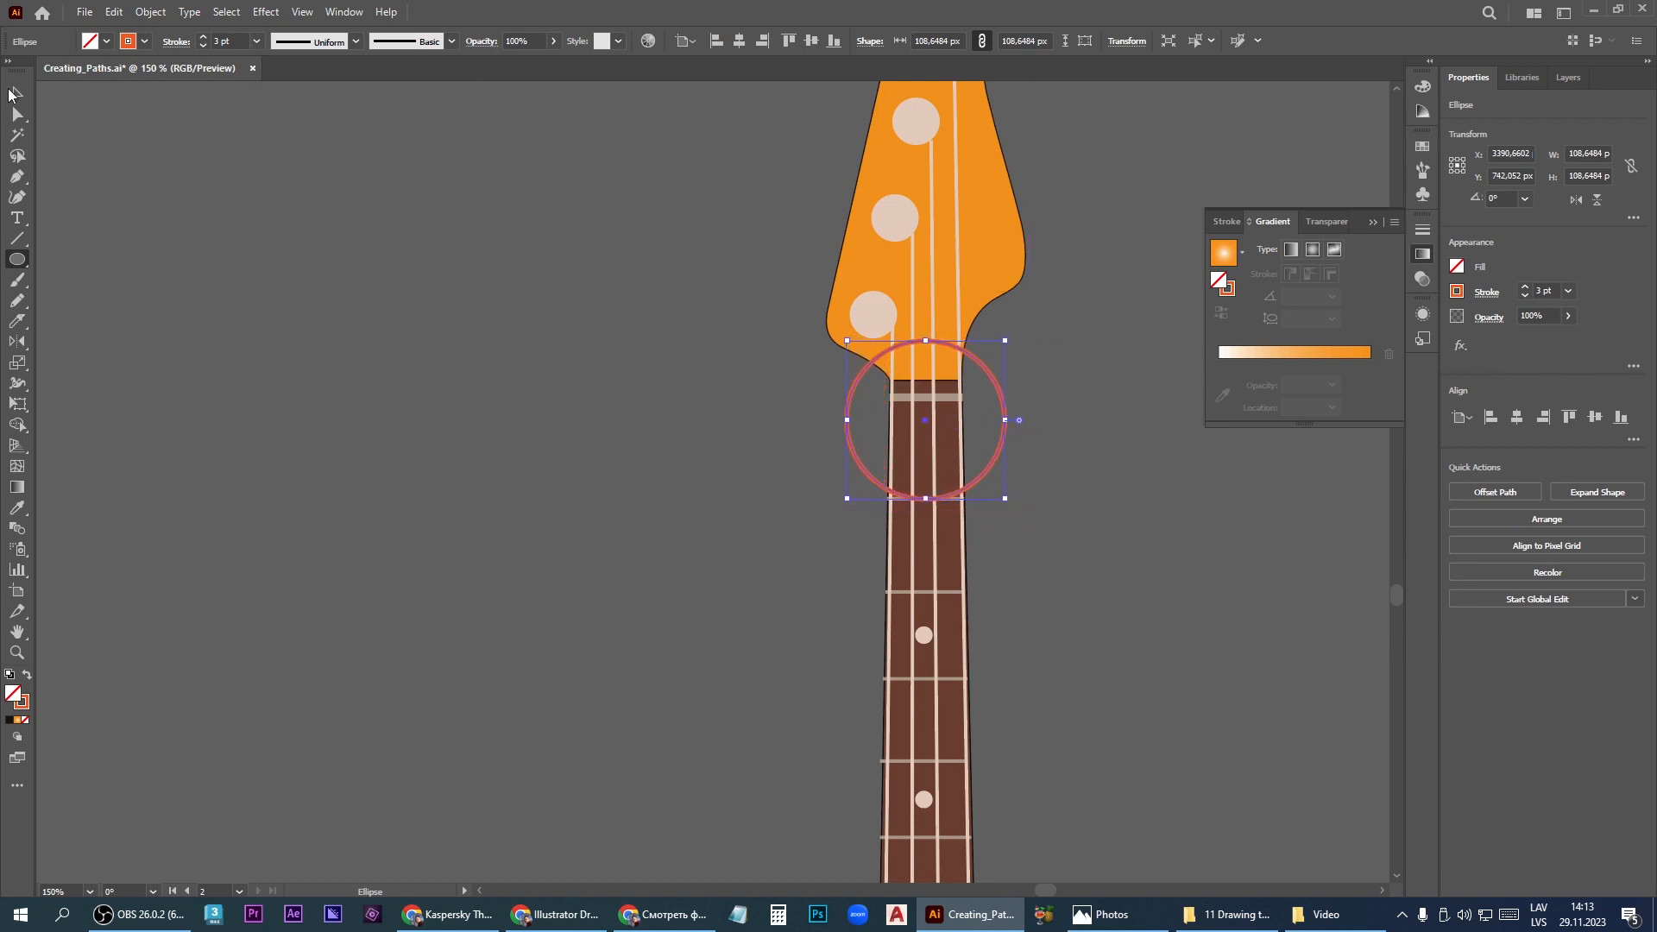
Clip the copied guitar group to the circle with a clipping mask
key(v)
click(1006, 226)
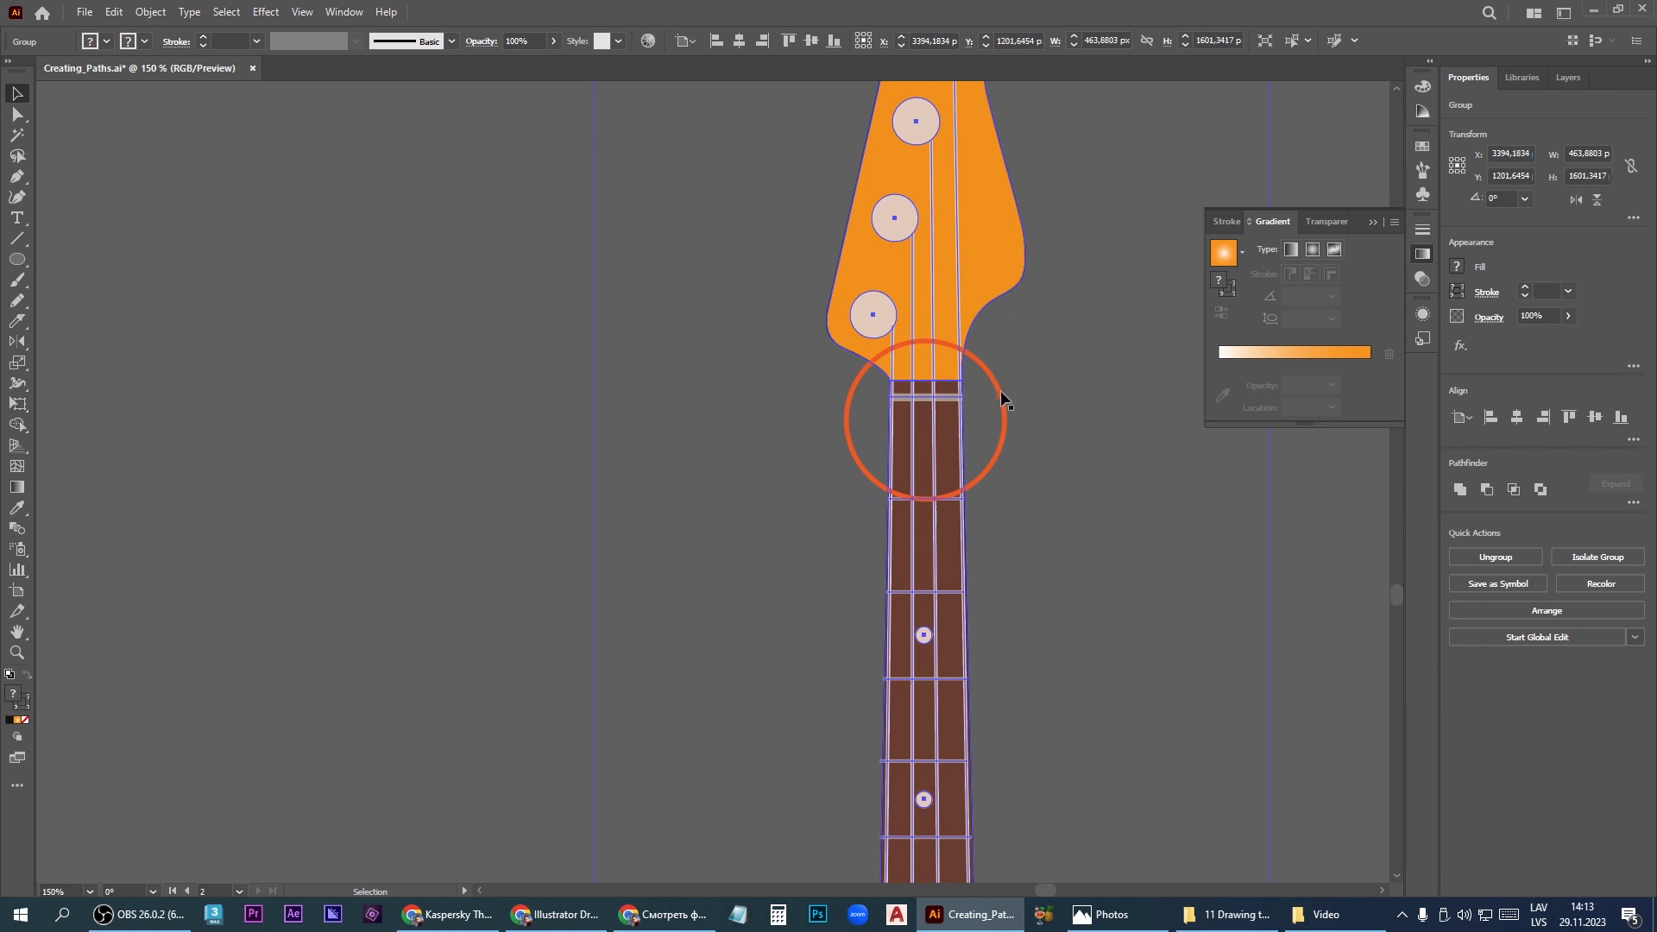
shift+click(1005, 423)
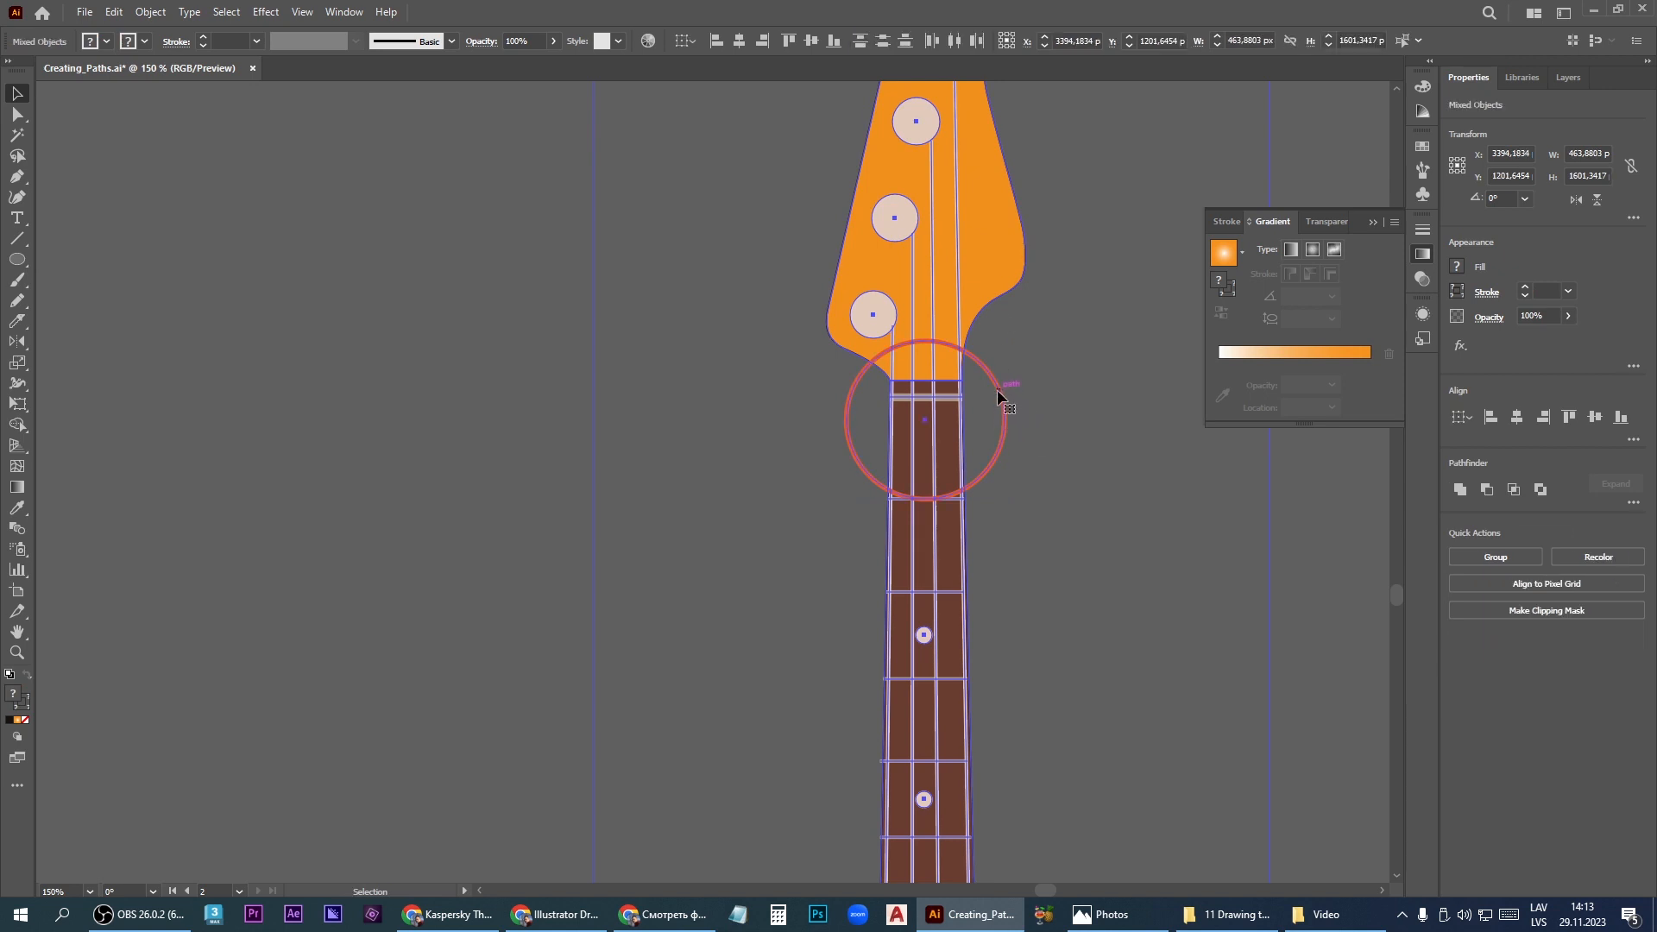
right_click(999, 390)
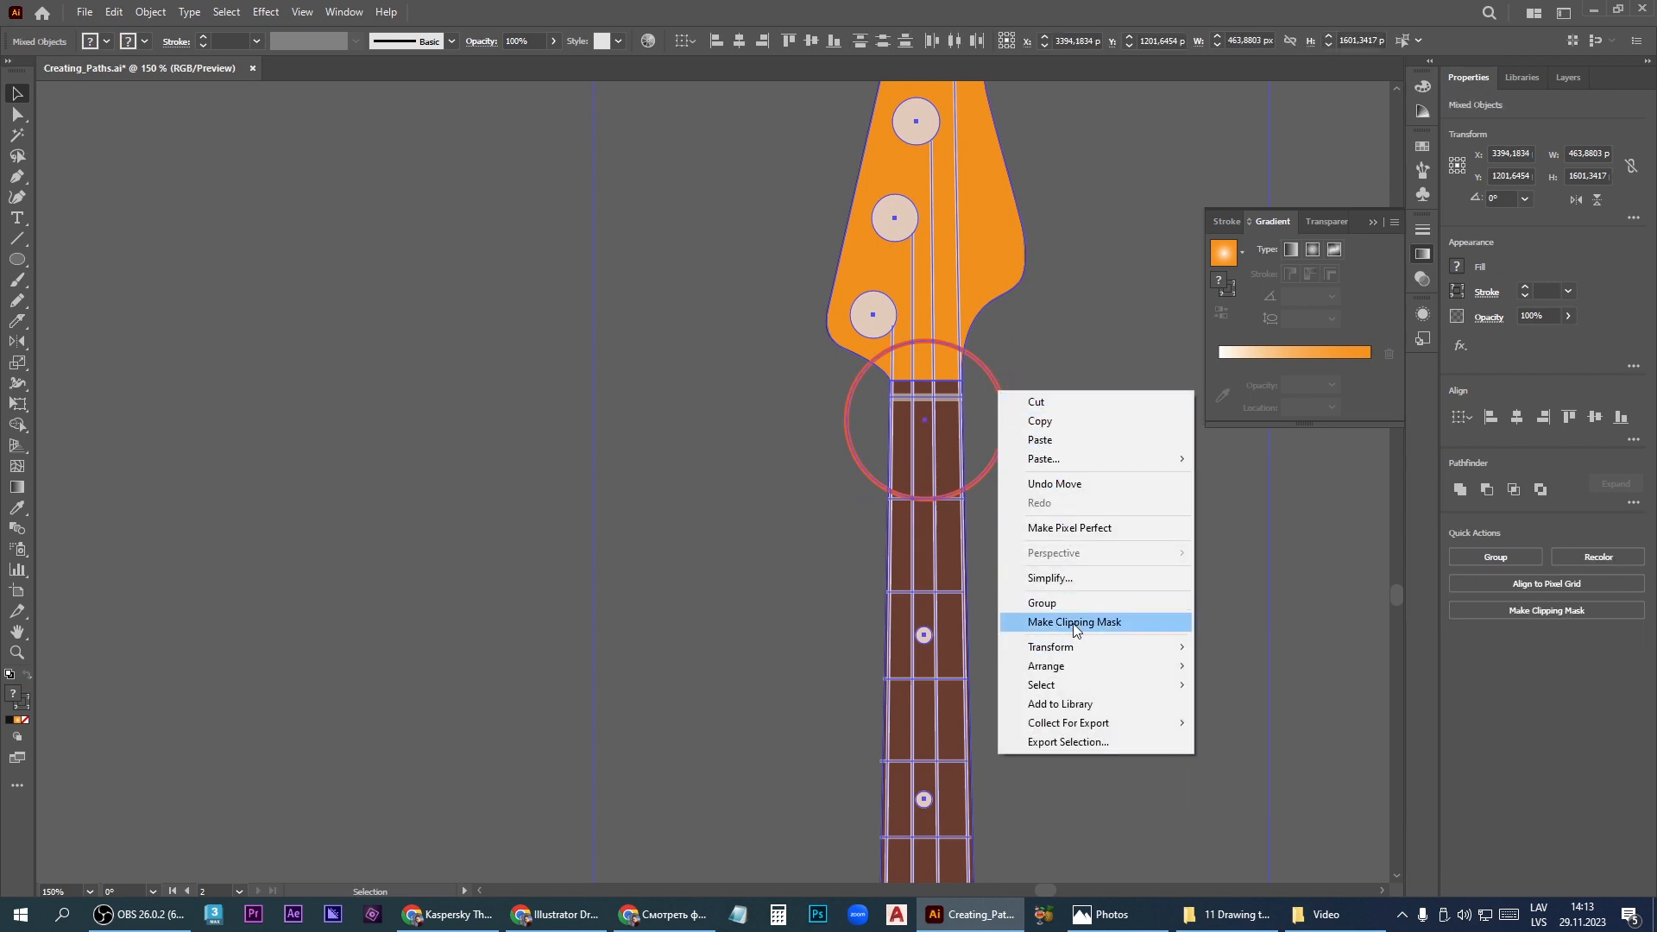
click(1124, 624)
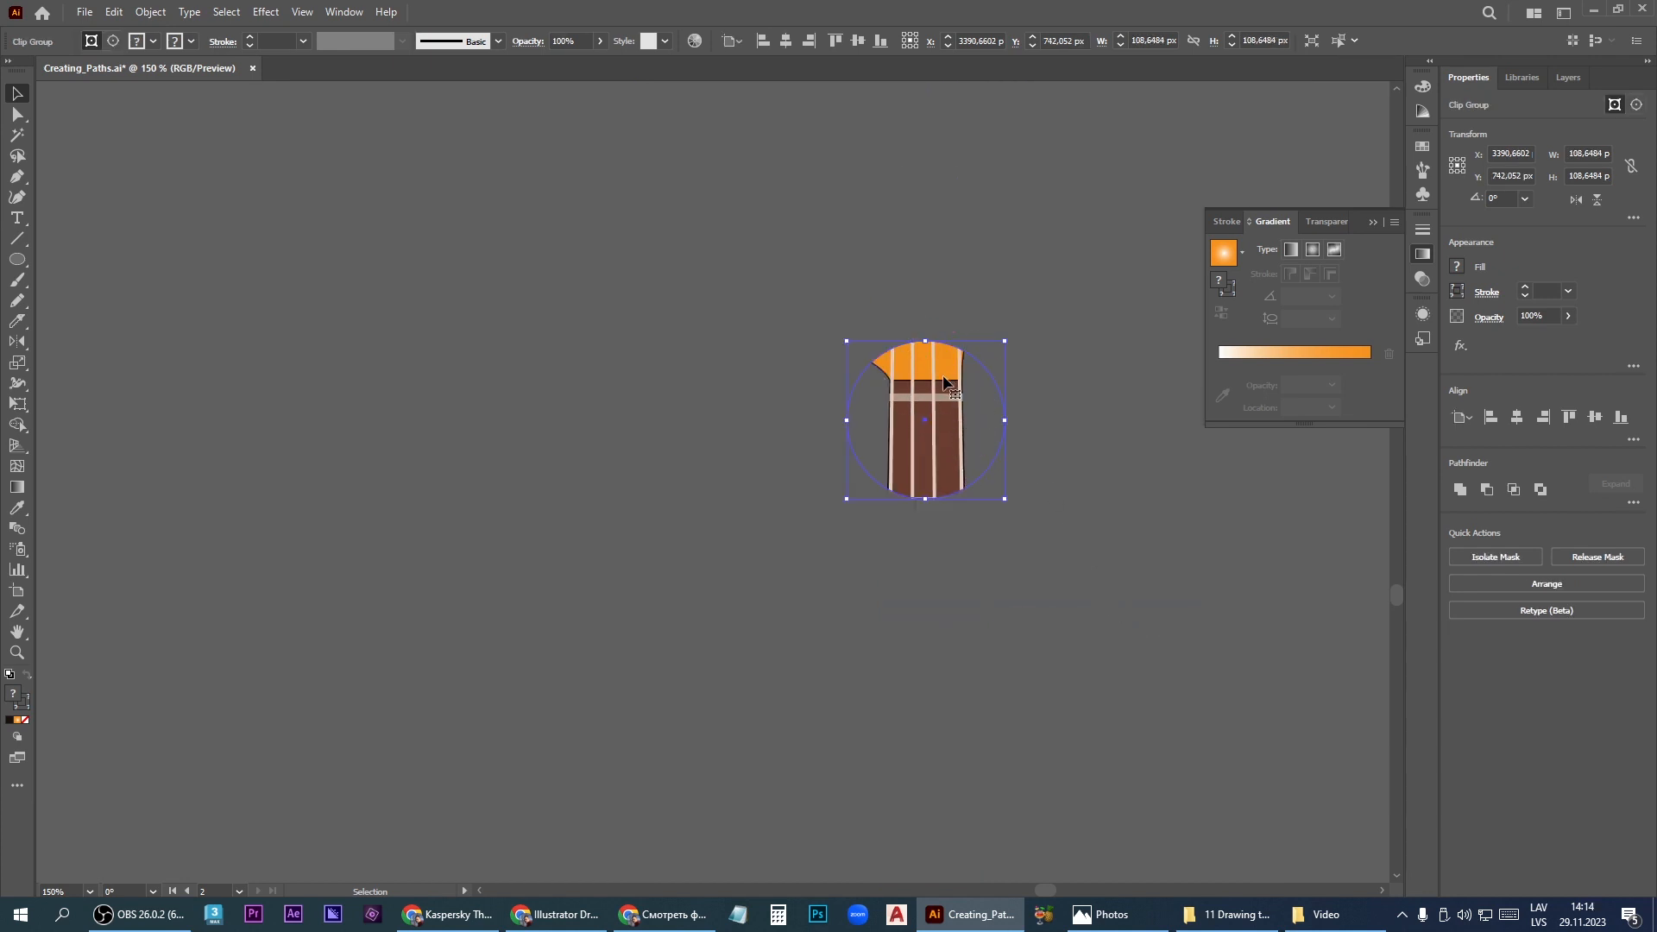
Give the clipping circle a brown 2 pt stroke
key(alt+shift)
key(a)
click(845, 496)
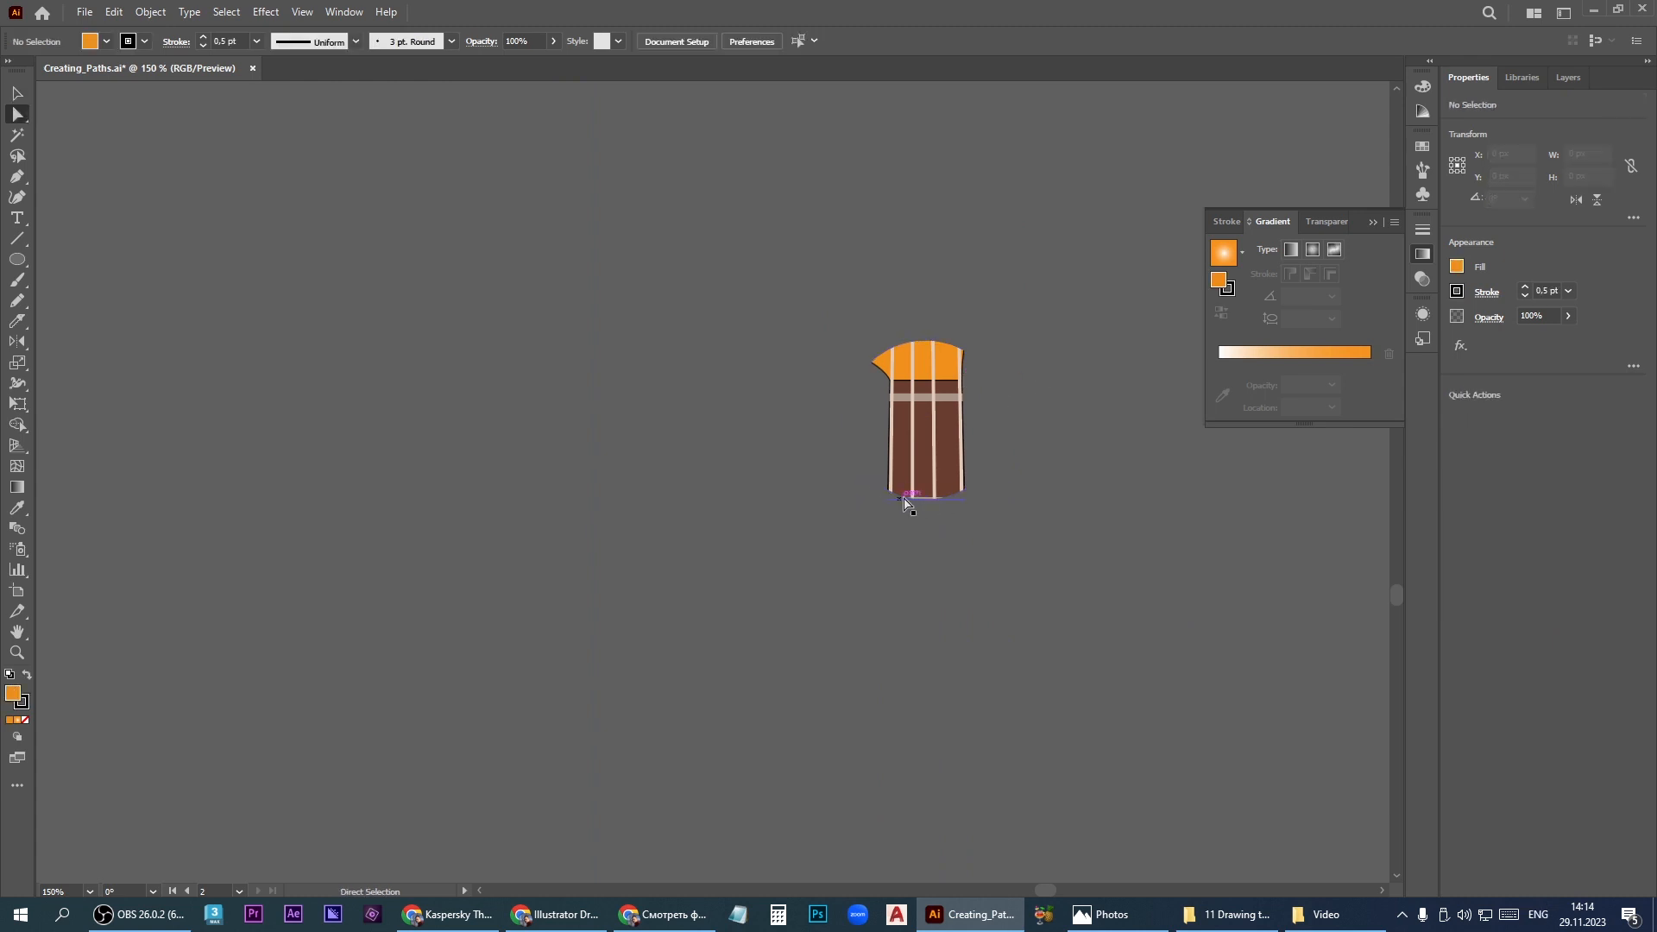
click(902, 498)
click(982, 489)
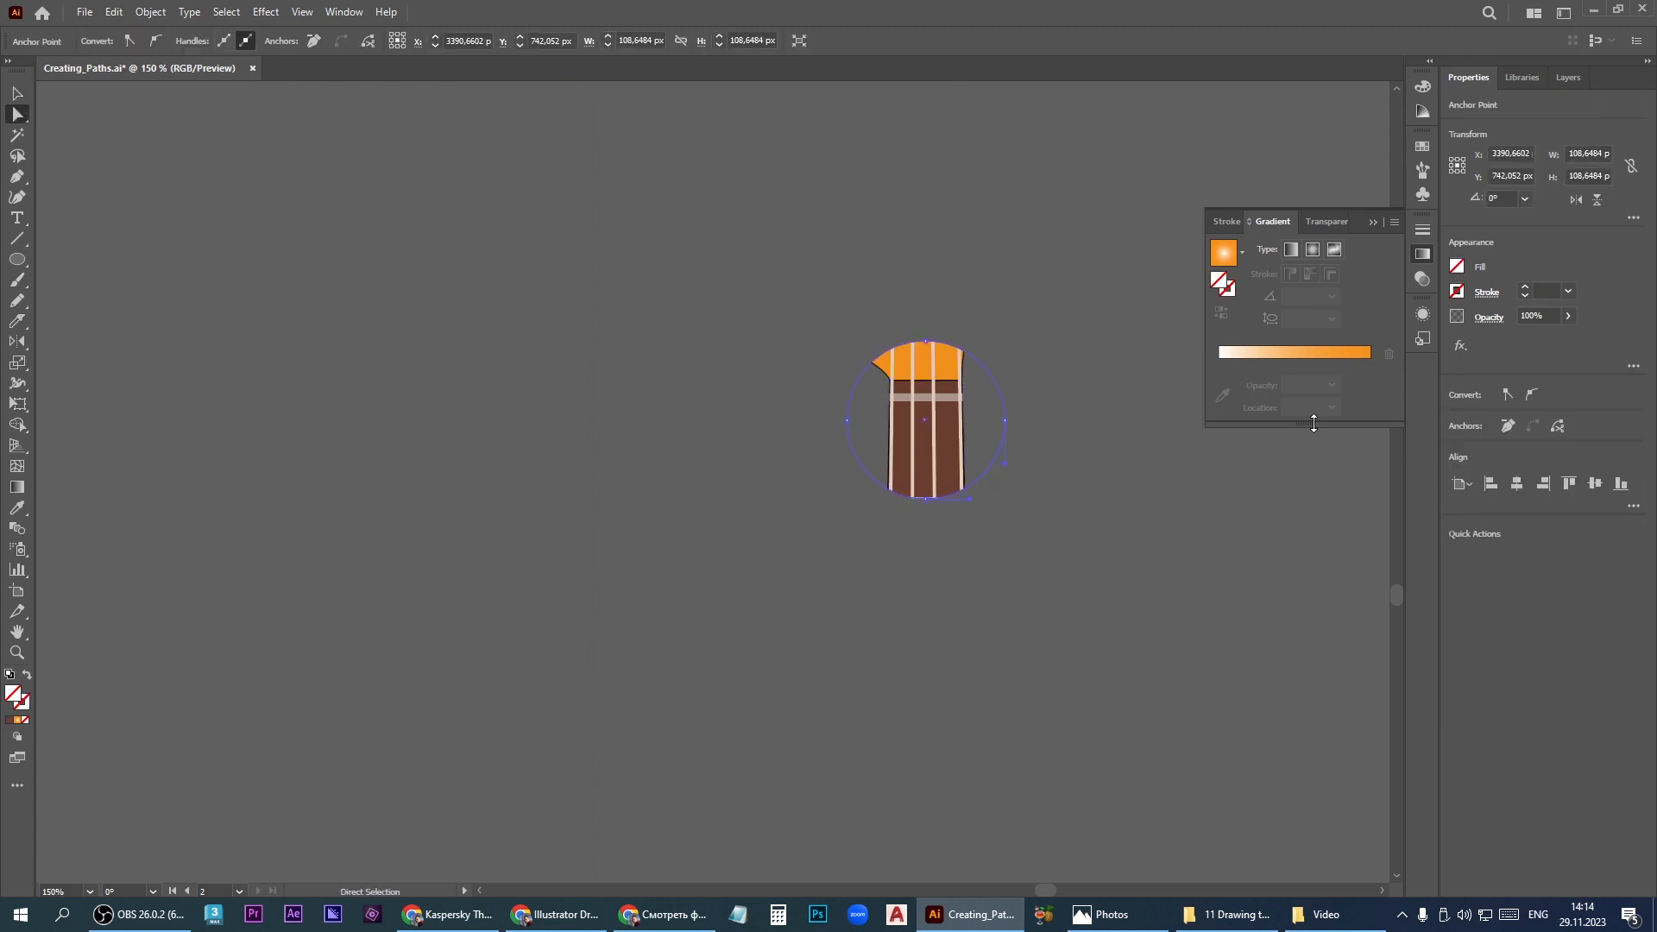
click(1456, 292)
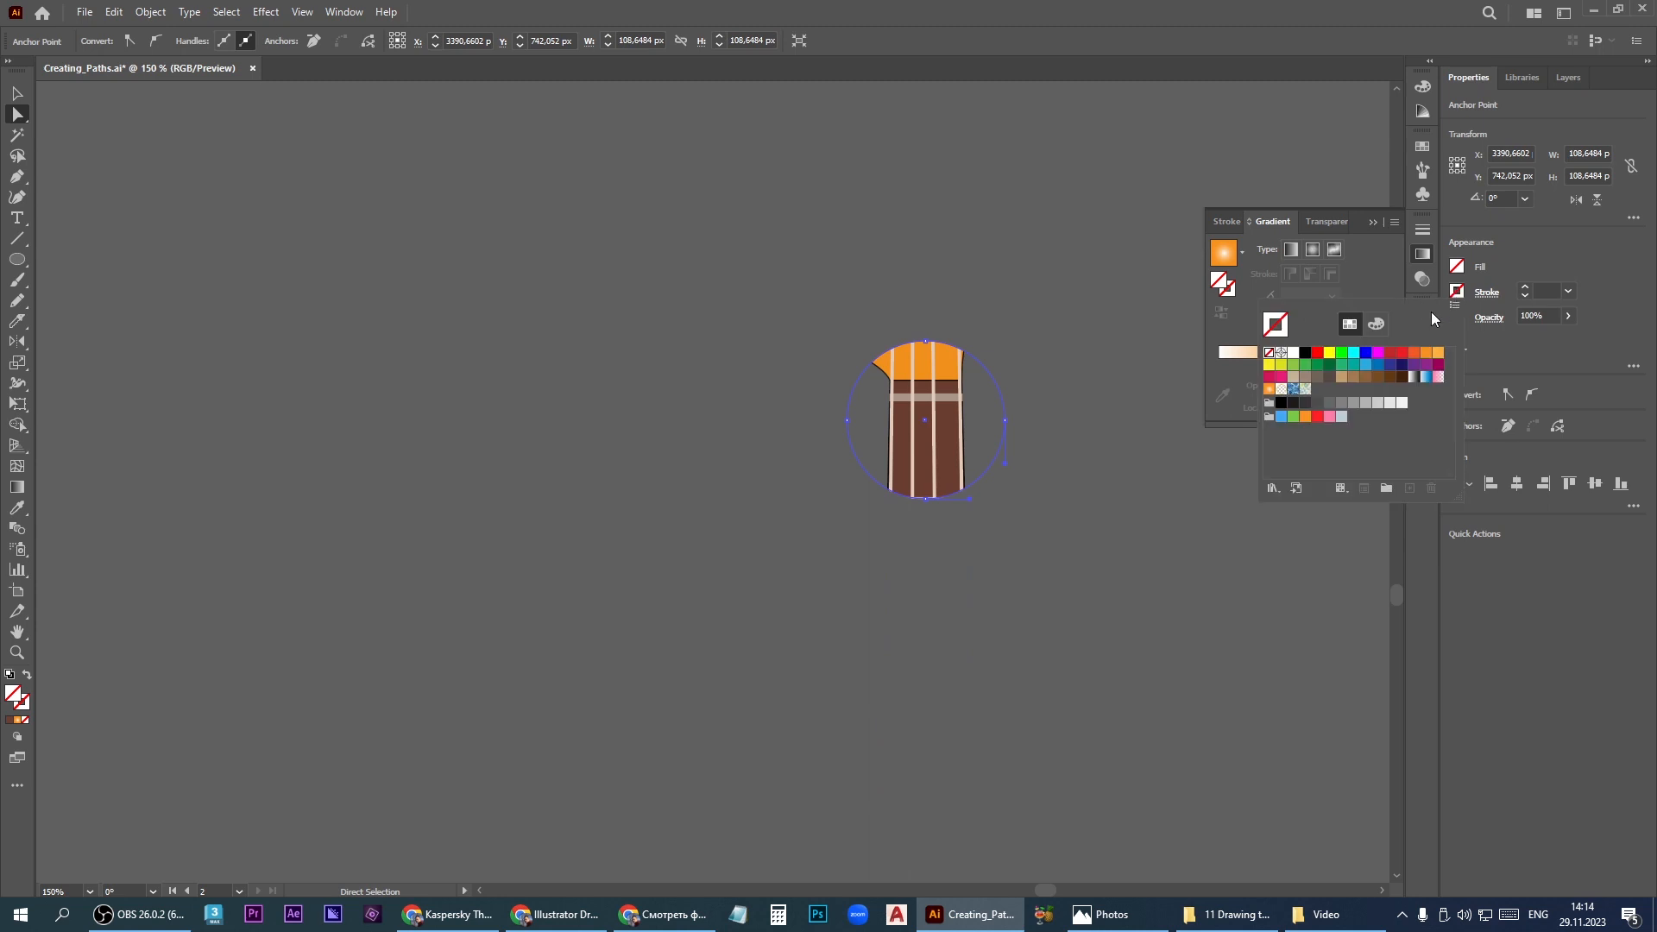
click(1388, 377)
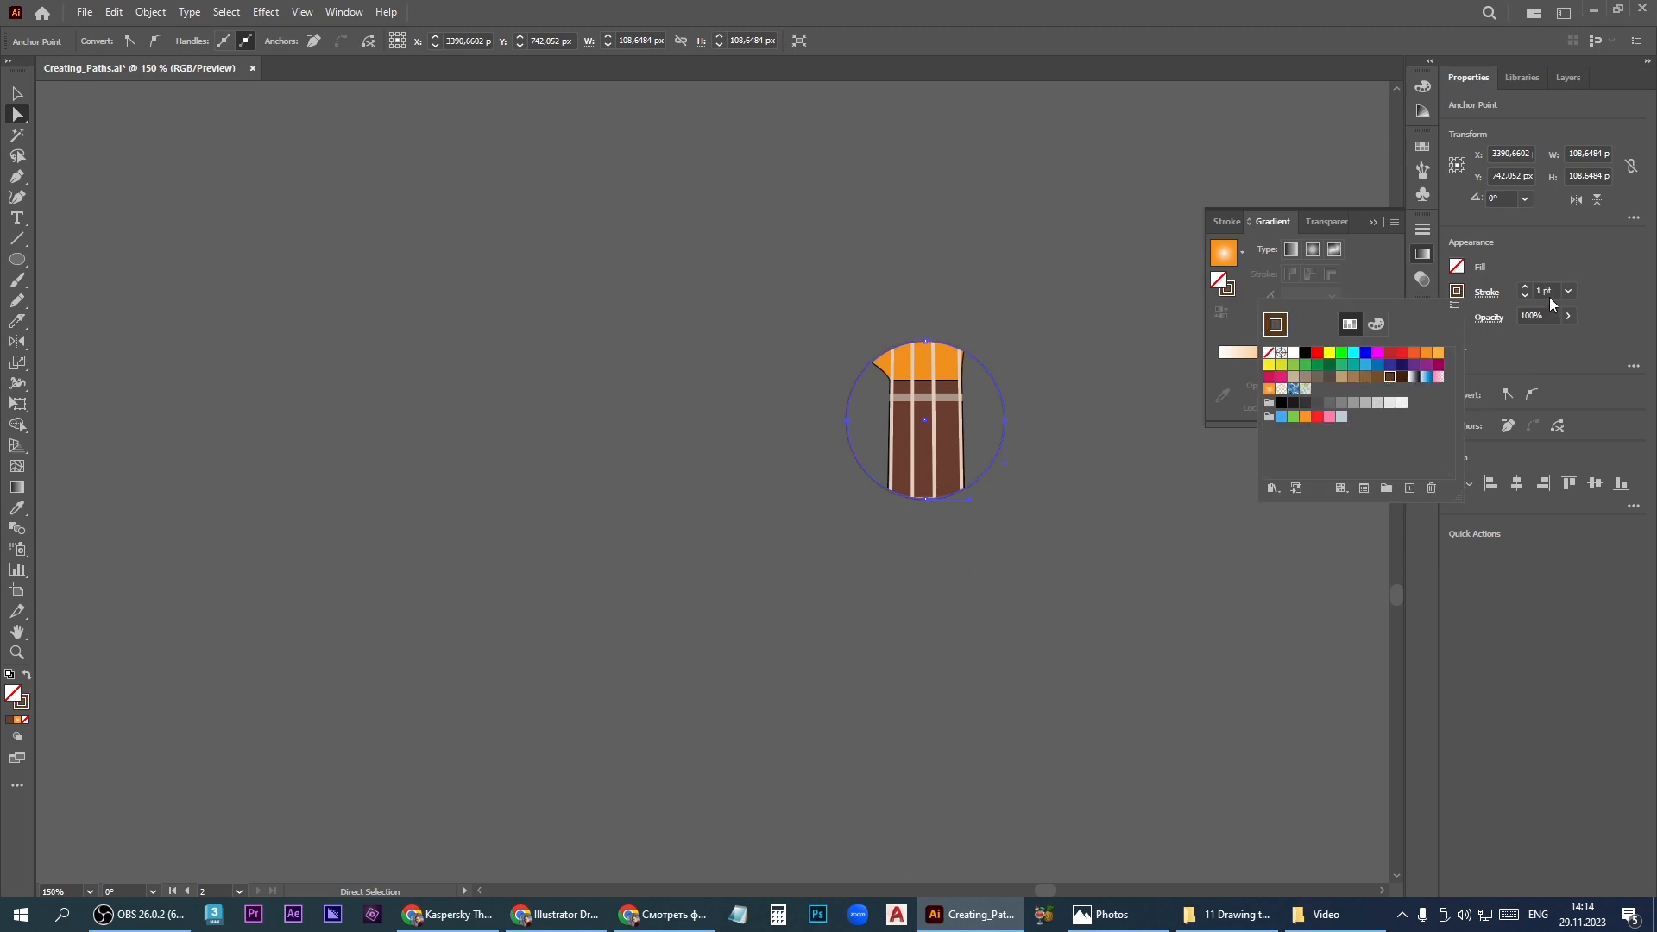
click(1524, 287)
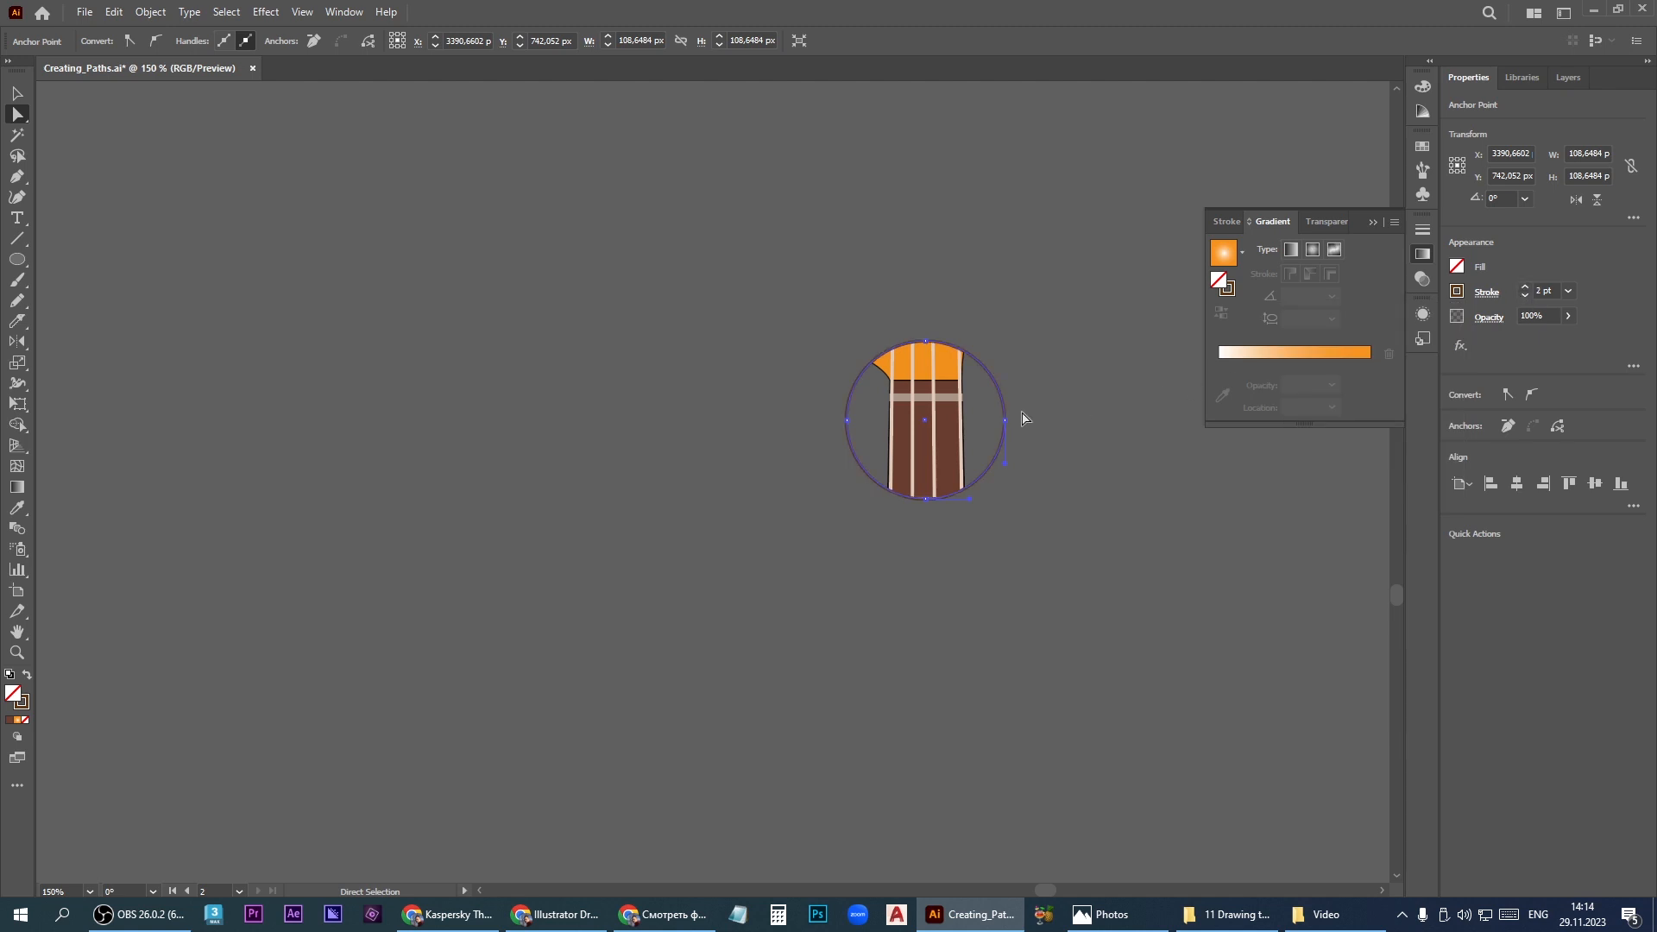
Delete the orange headstock shape inside the clipped circle icon
click(949, 371)
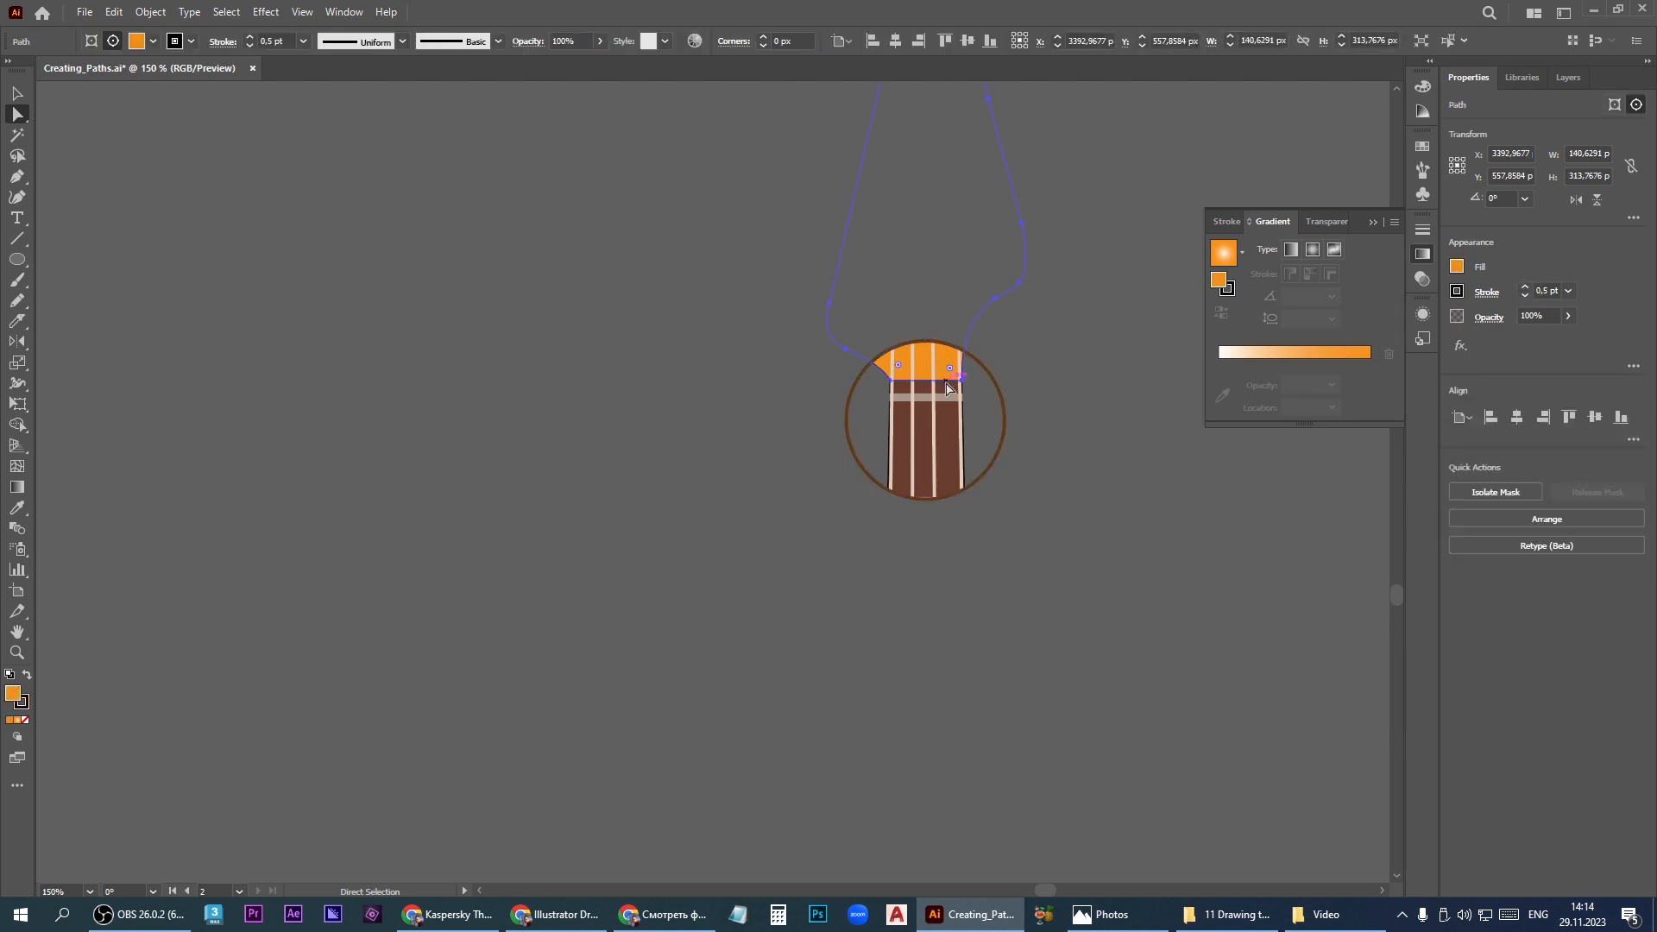
key(Delete)
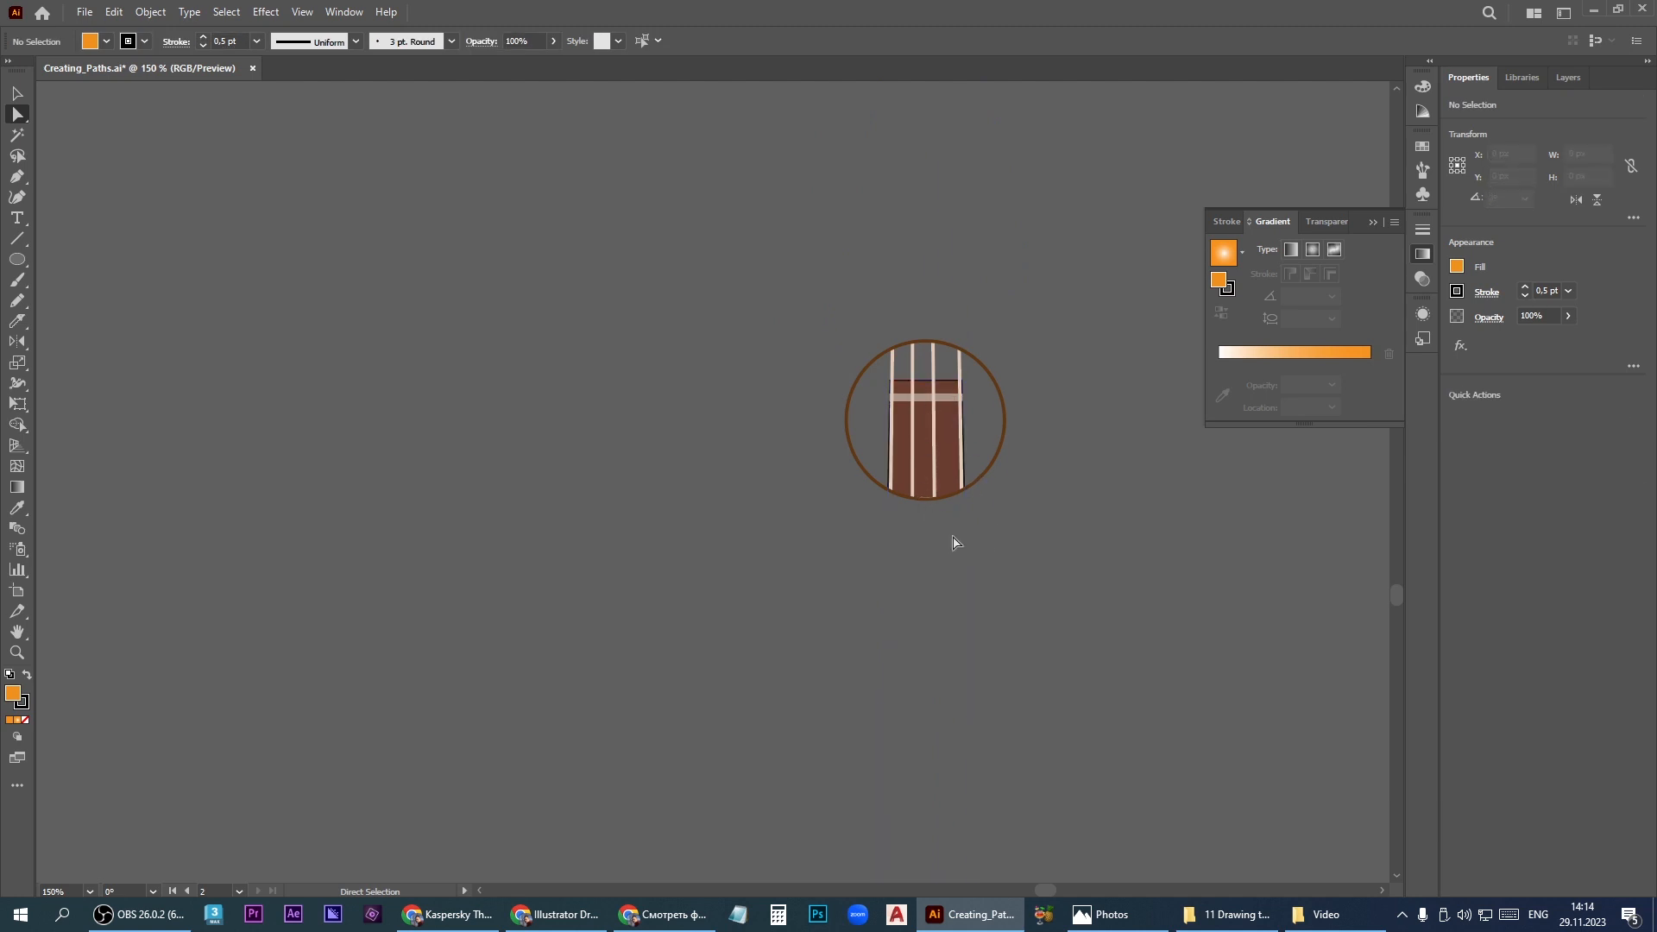
scroll(1063, 589, down, 3)
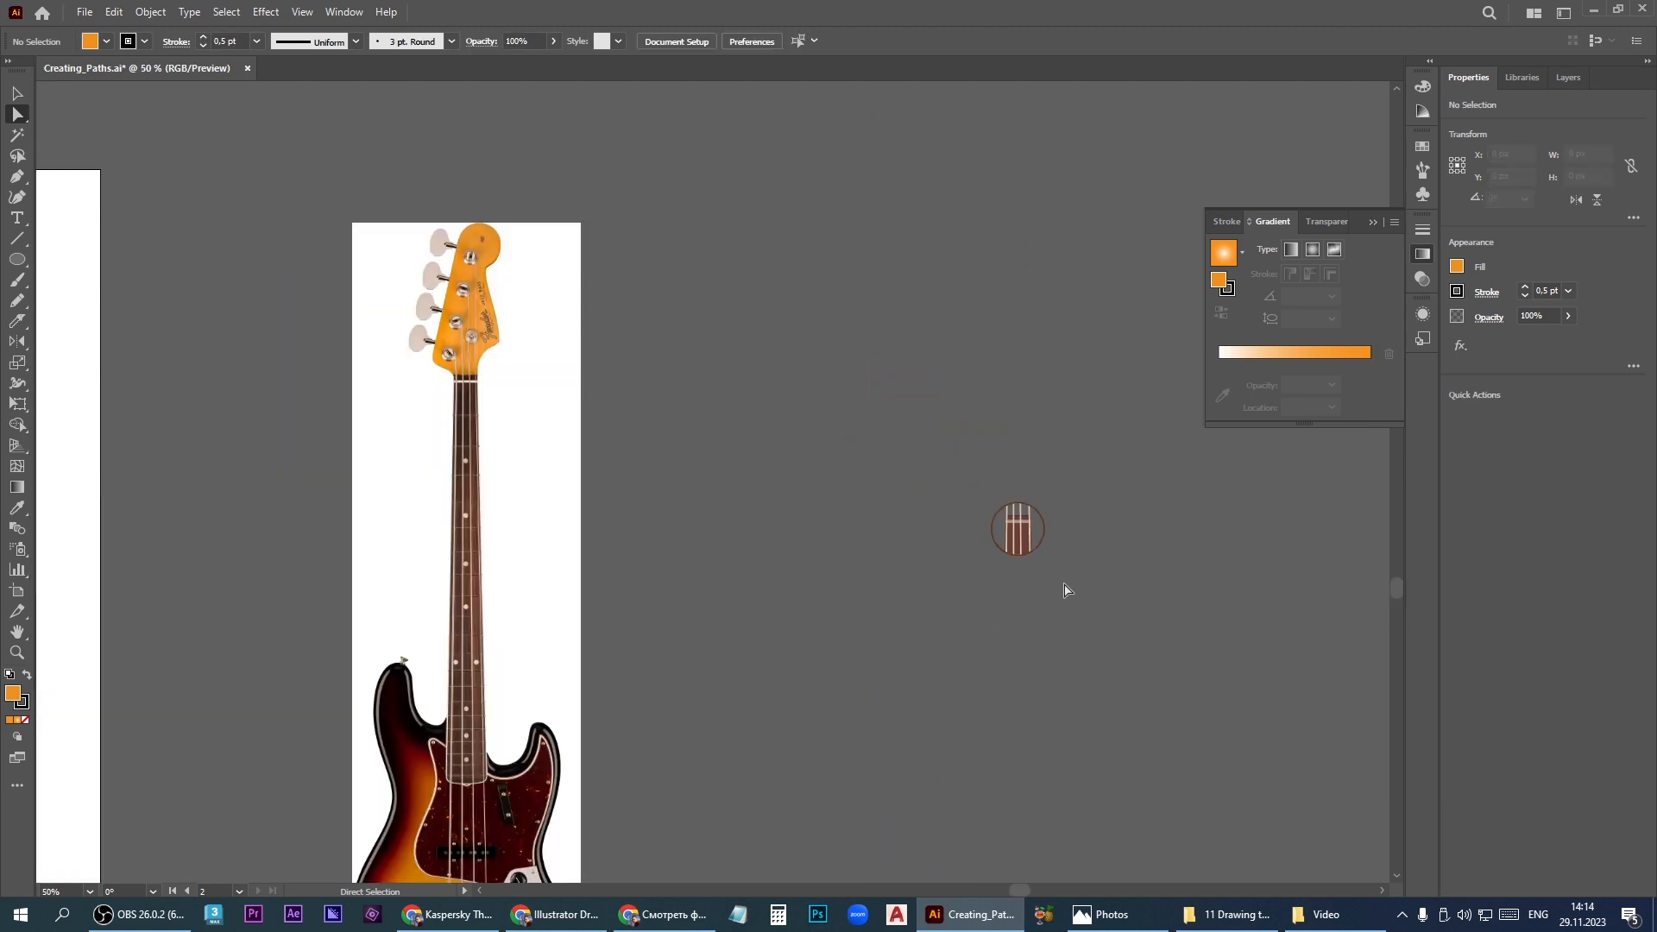
Move the circular nut icon onto the poster artboard, just beyond the dotted end of the callout line
key(v)
drag(1064, 587, 974, 461)
scroll(974, 461, down, 1)
scroll(1163, 532, down, 1)
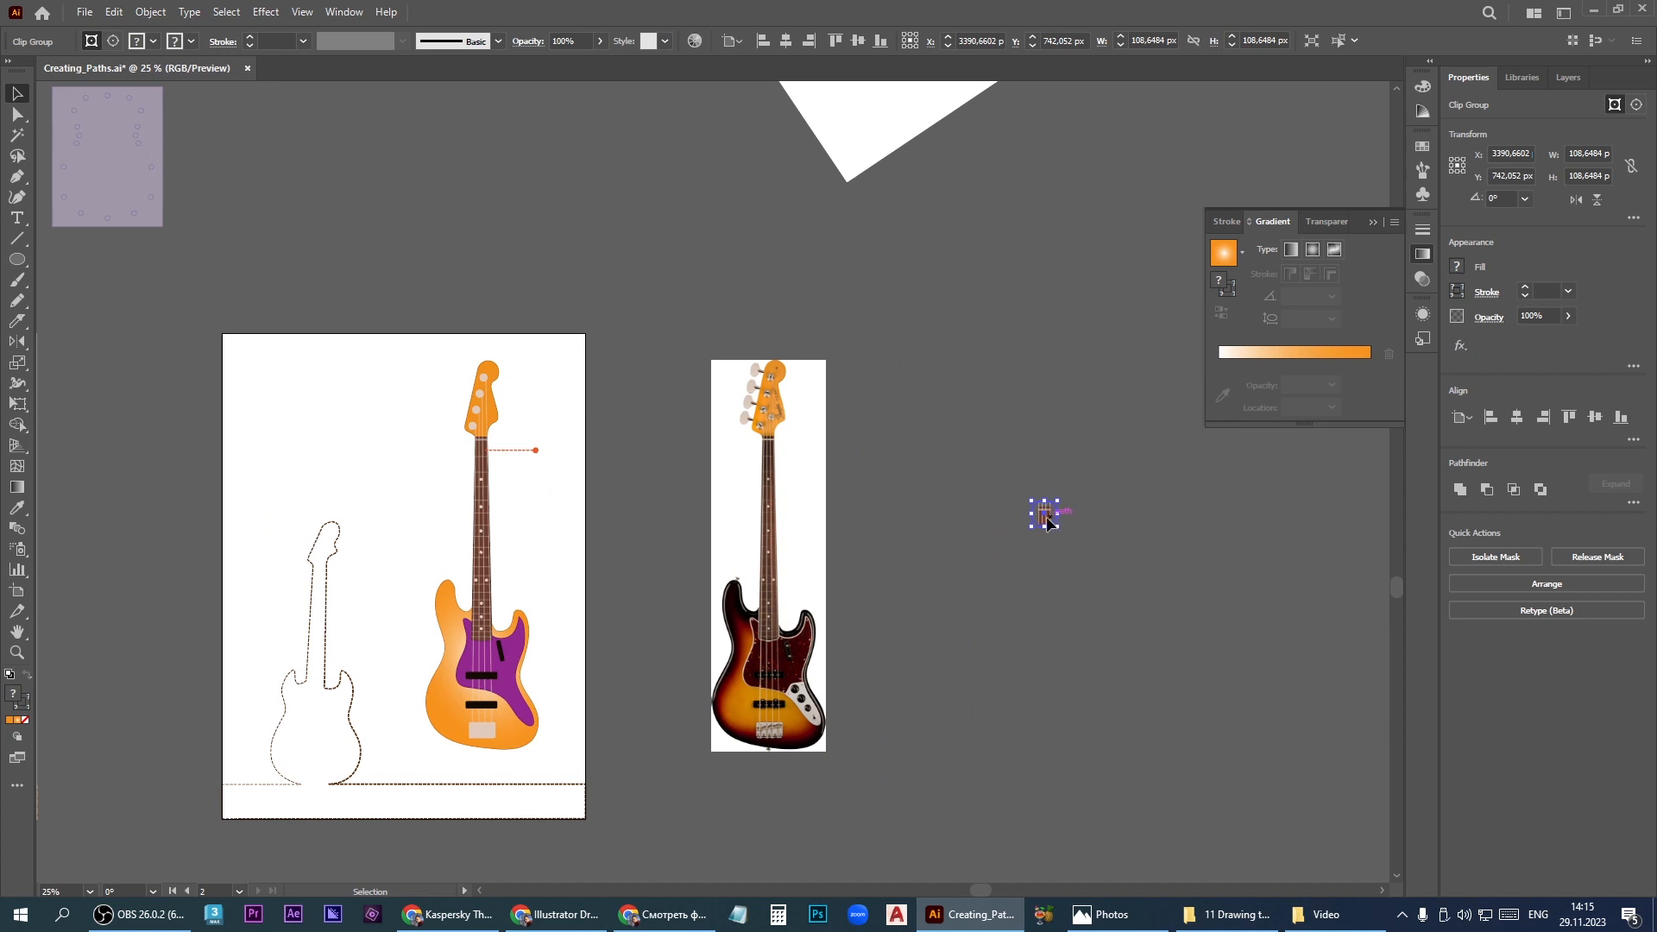
drag(1051, 518, 563, 458)
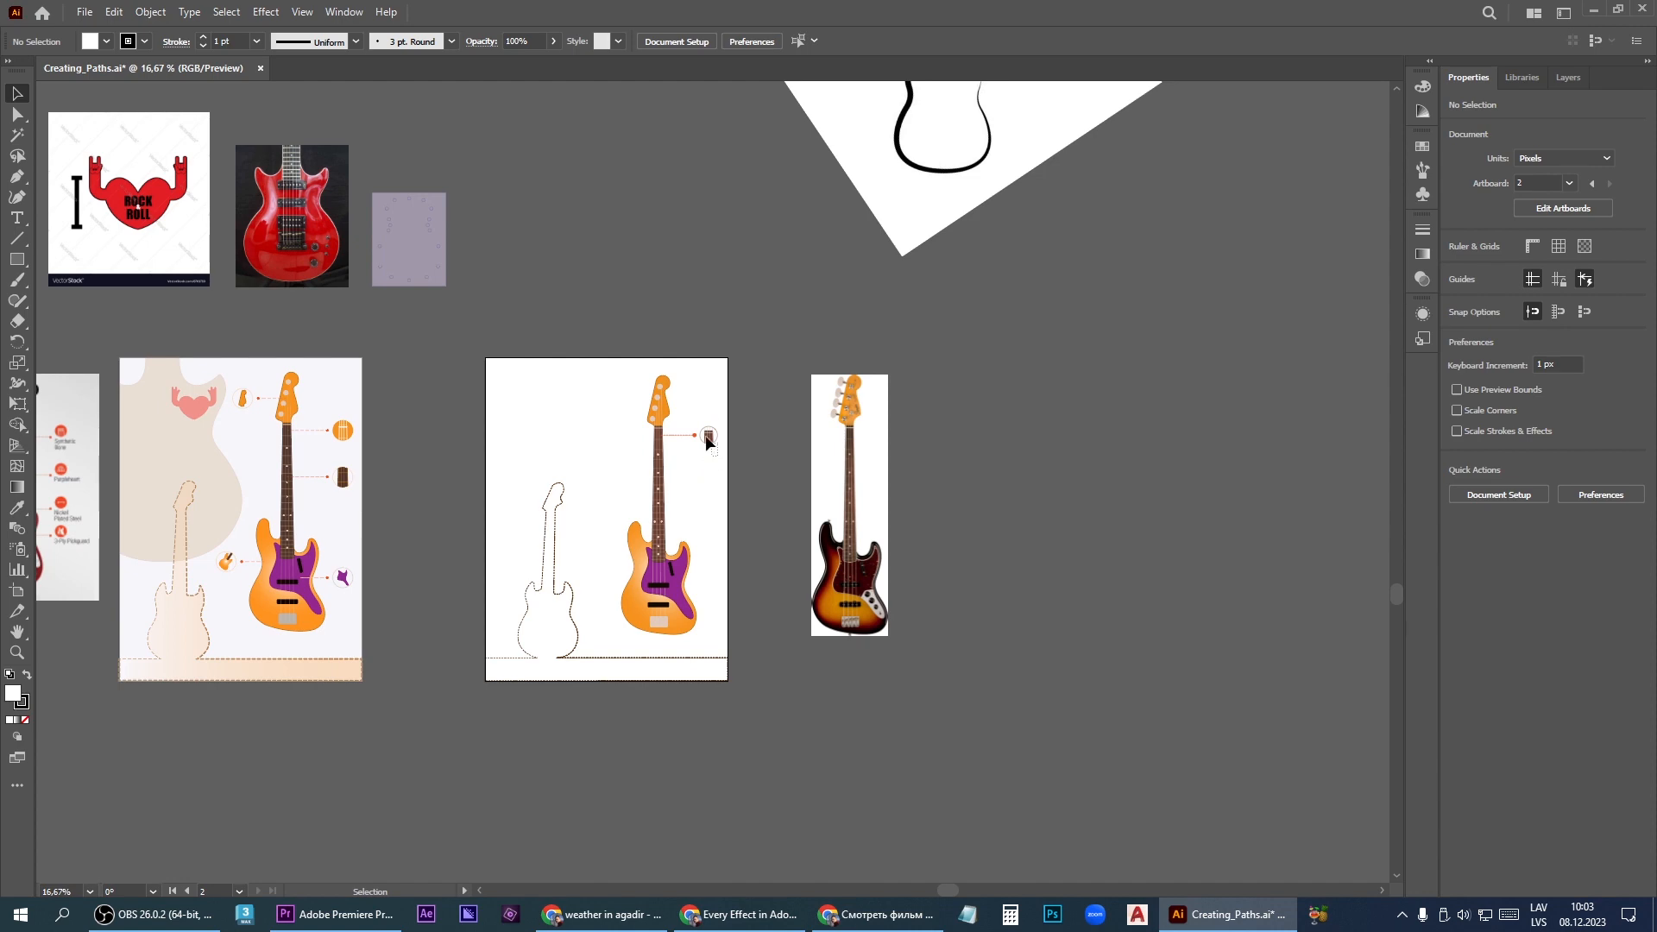
Copy the callout line with its circular icon straight down to the lower part of the guitar's neck
drag(690, 423, 691, 500)
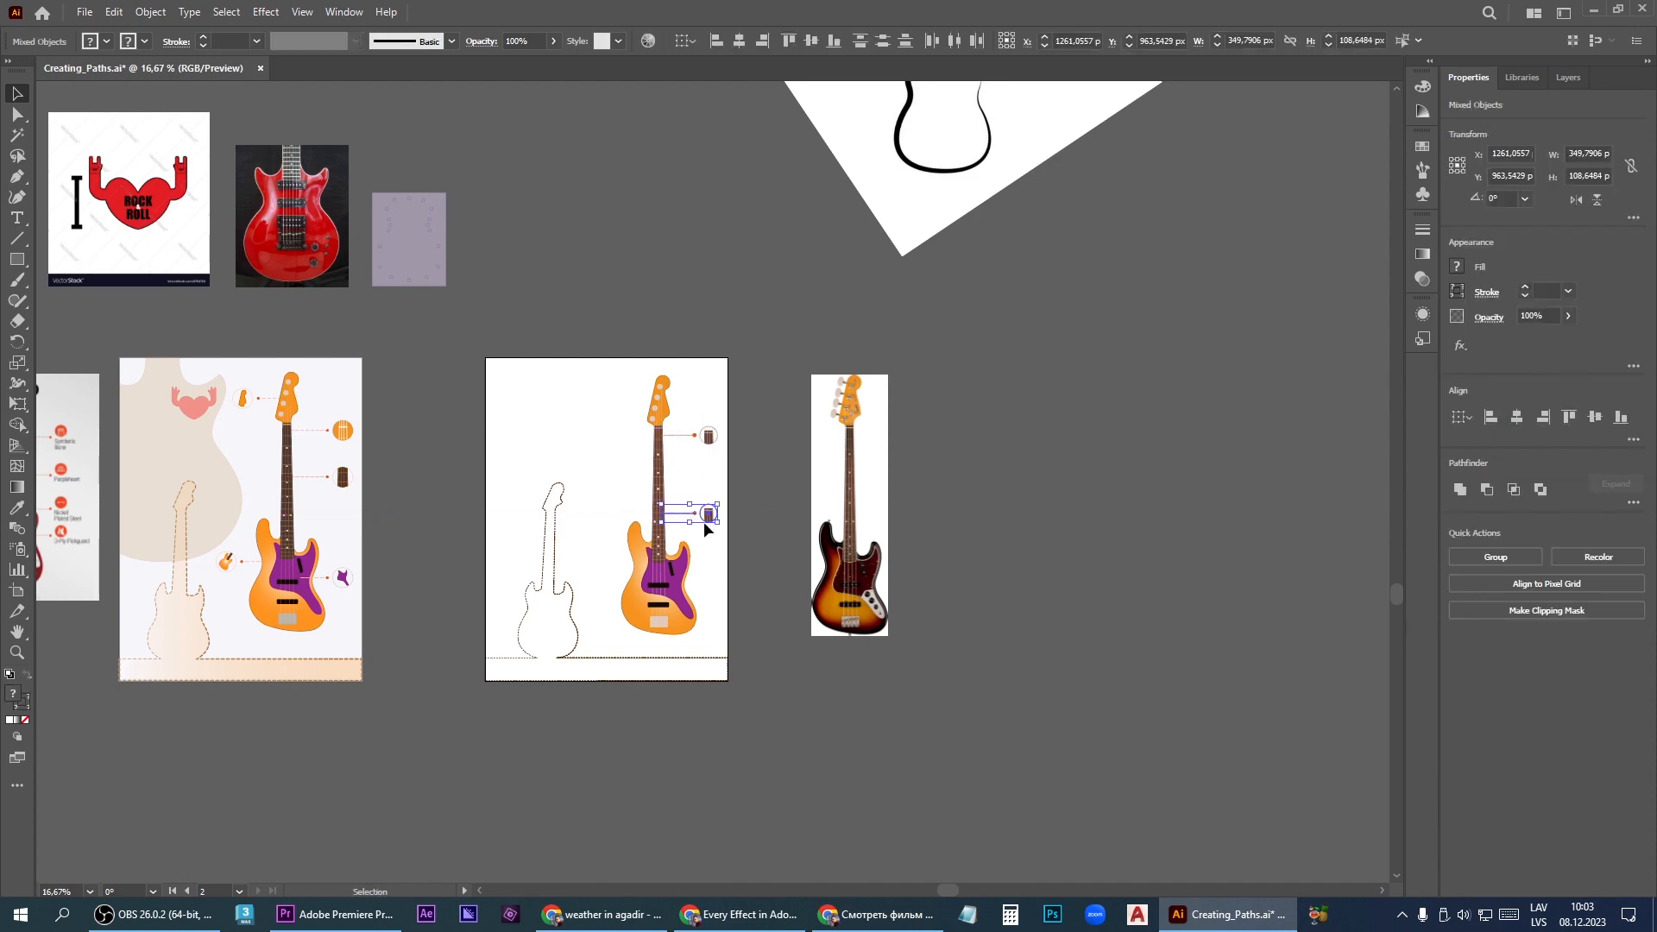
scroll(708, 518, up, 1)
scroll(712, 516, up, 1)
click(732, 493)
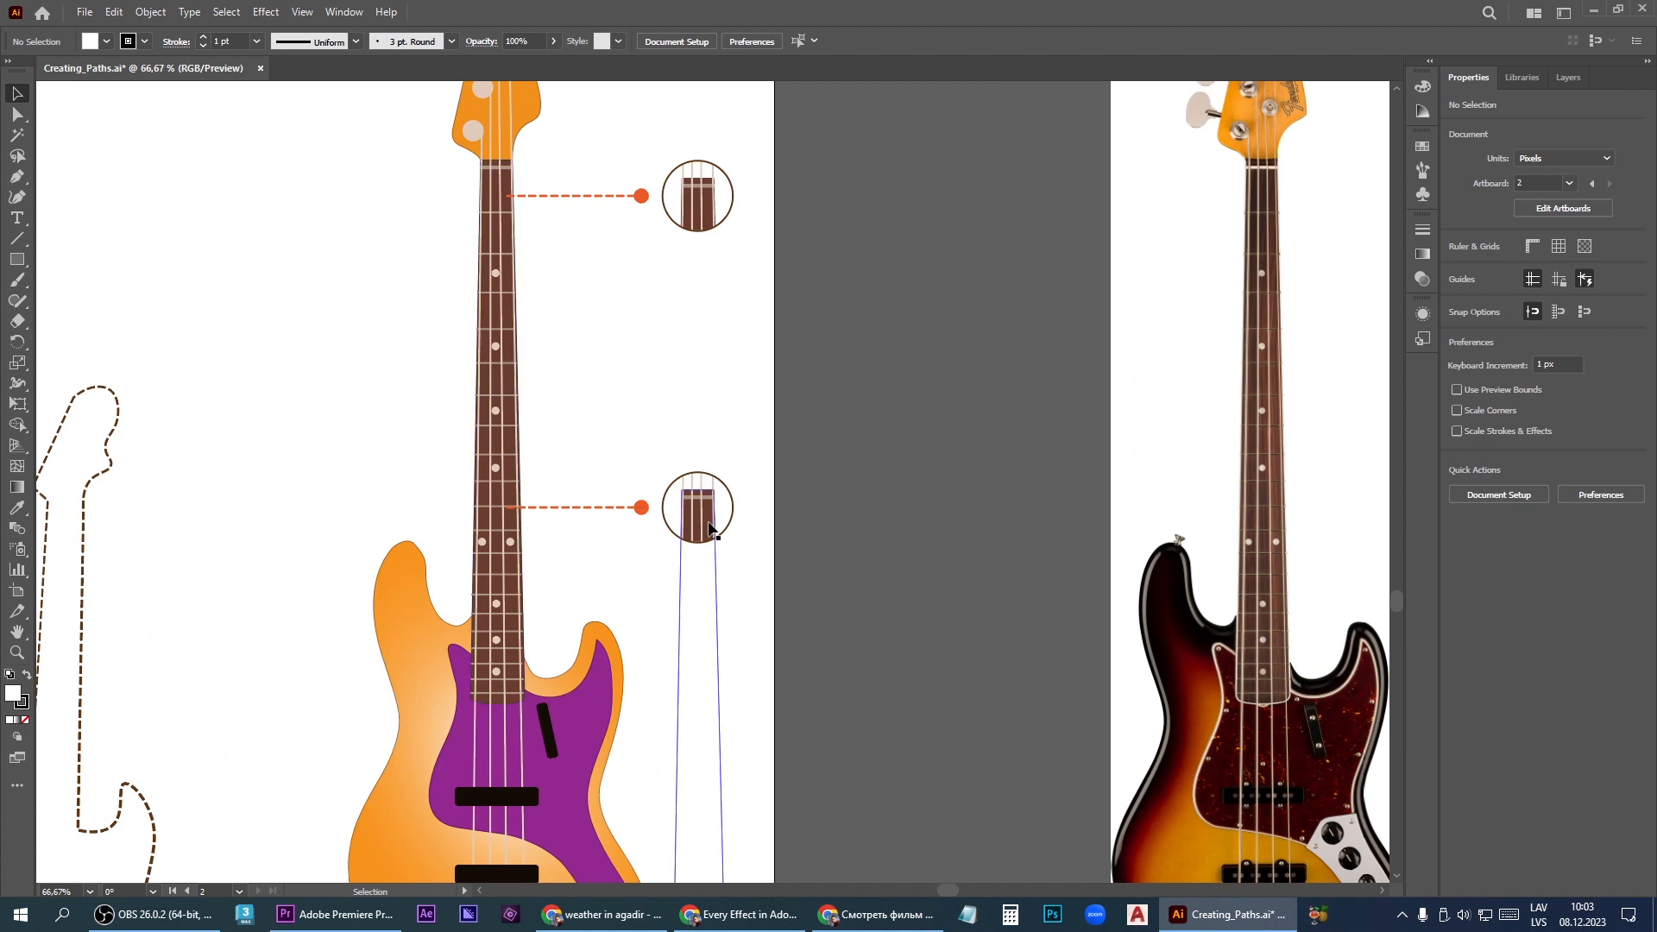
Release the lower icon's clipping mask and move its guitar copy up and 2 px left so the lower frets sit behind the circle
click(709, 528)
right_click(711, 530)
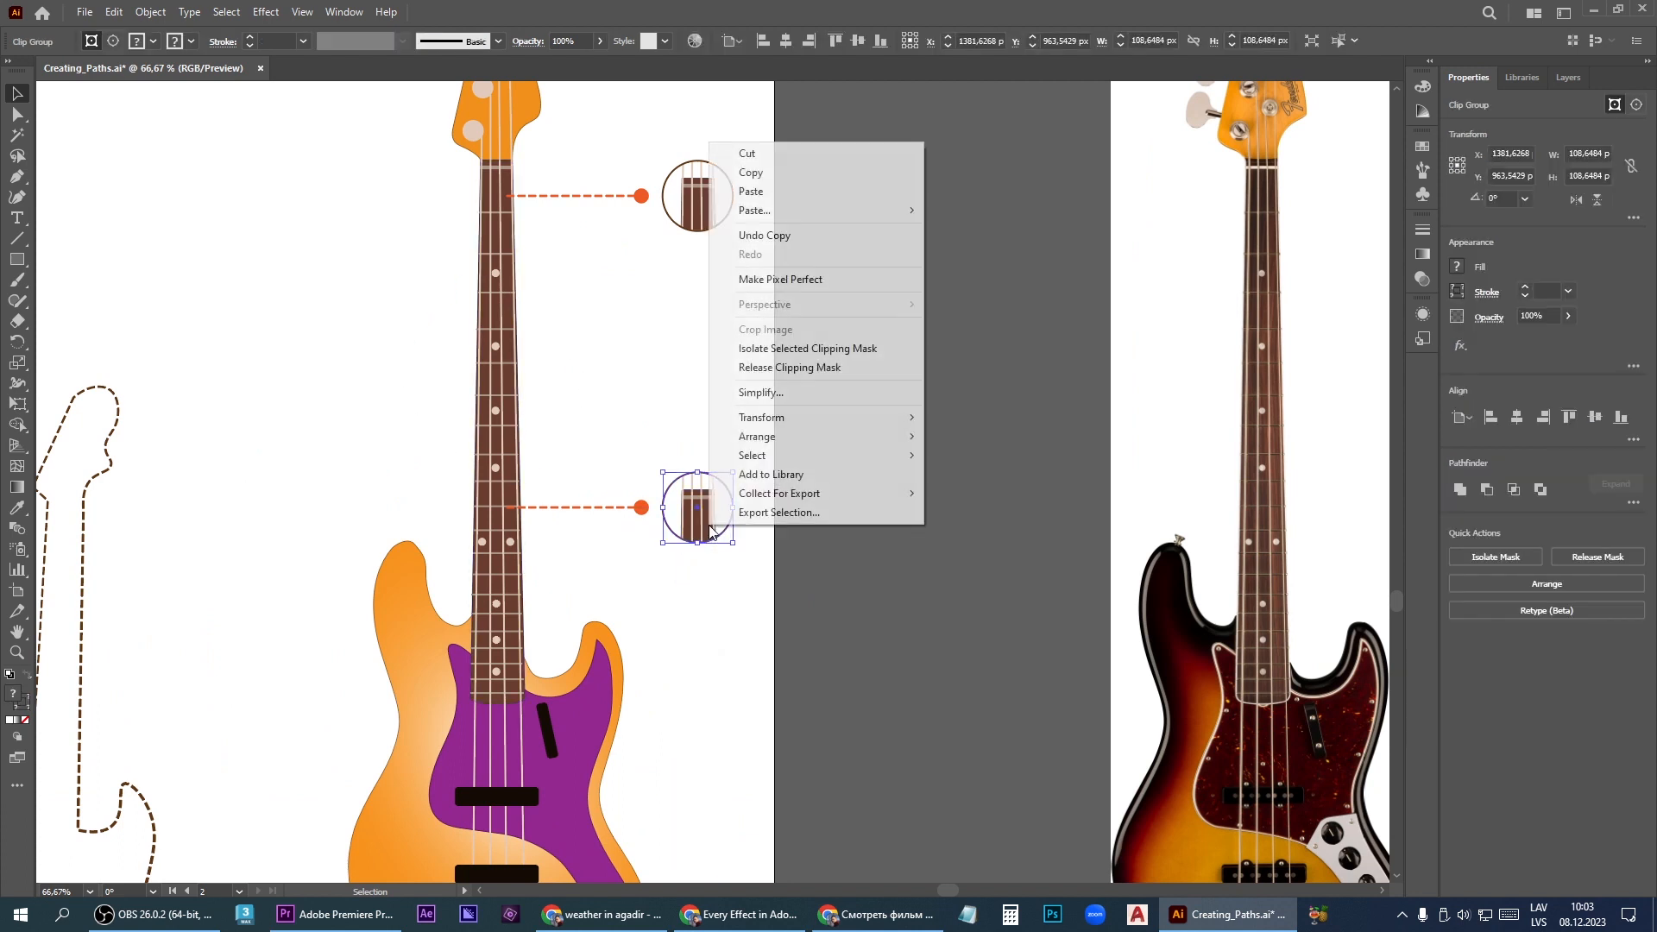
click(795, 369)
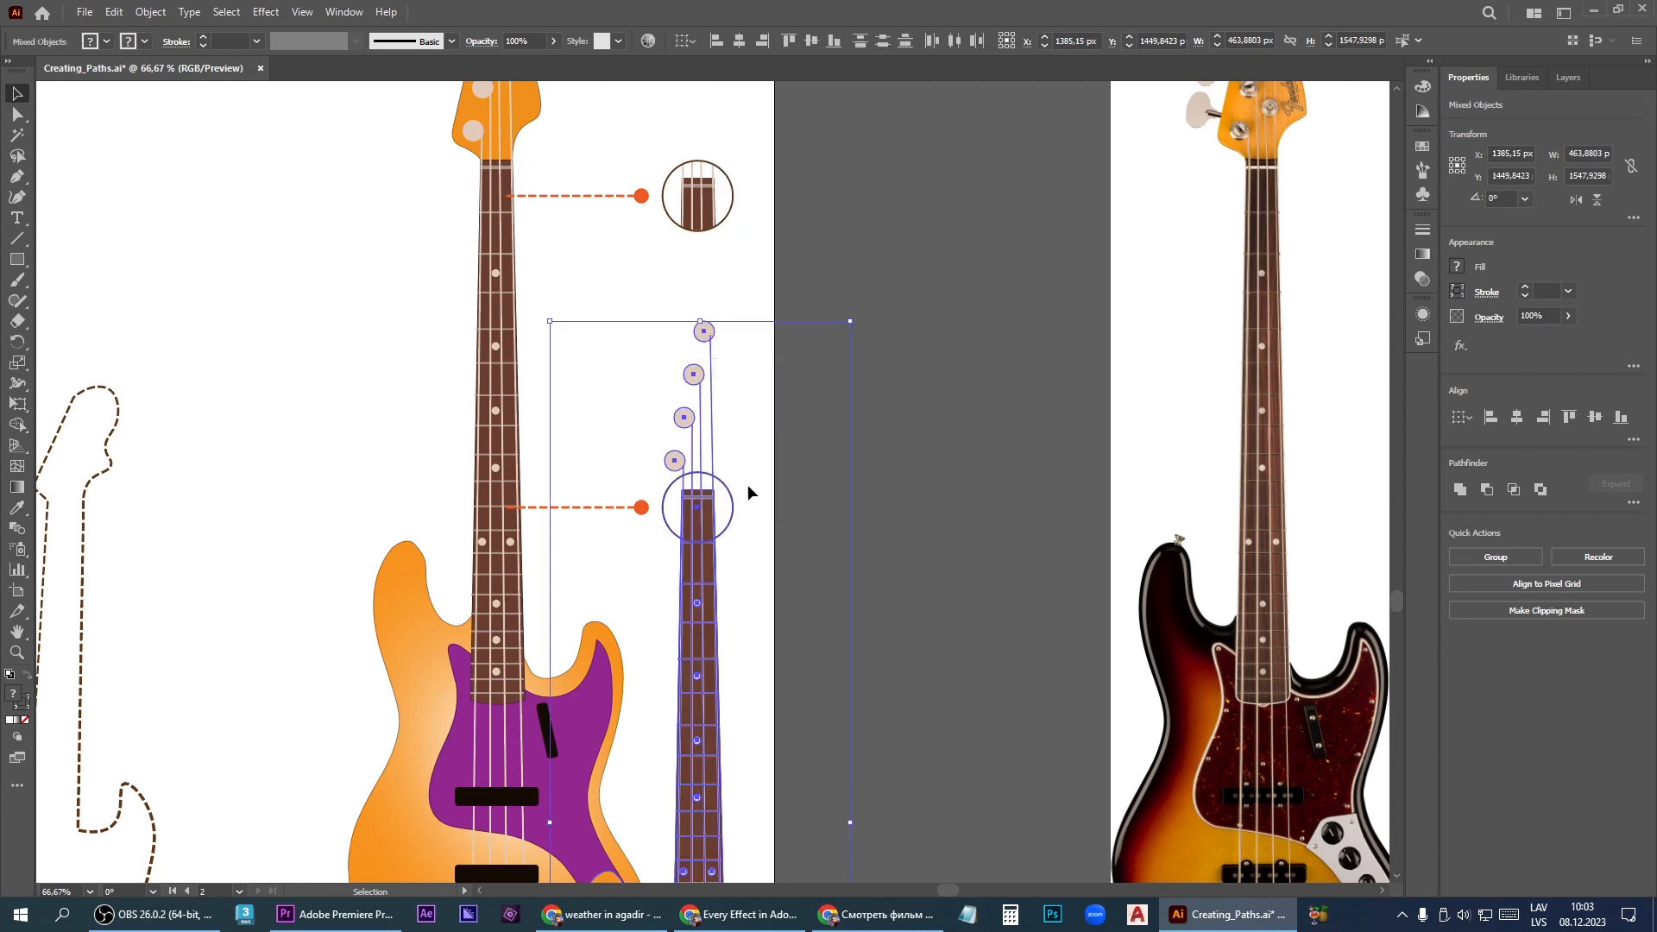
scroll(681, 561, down, 2)
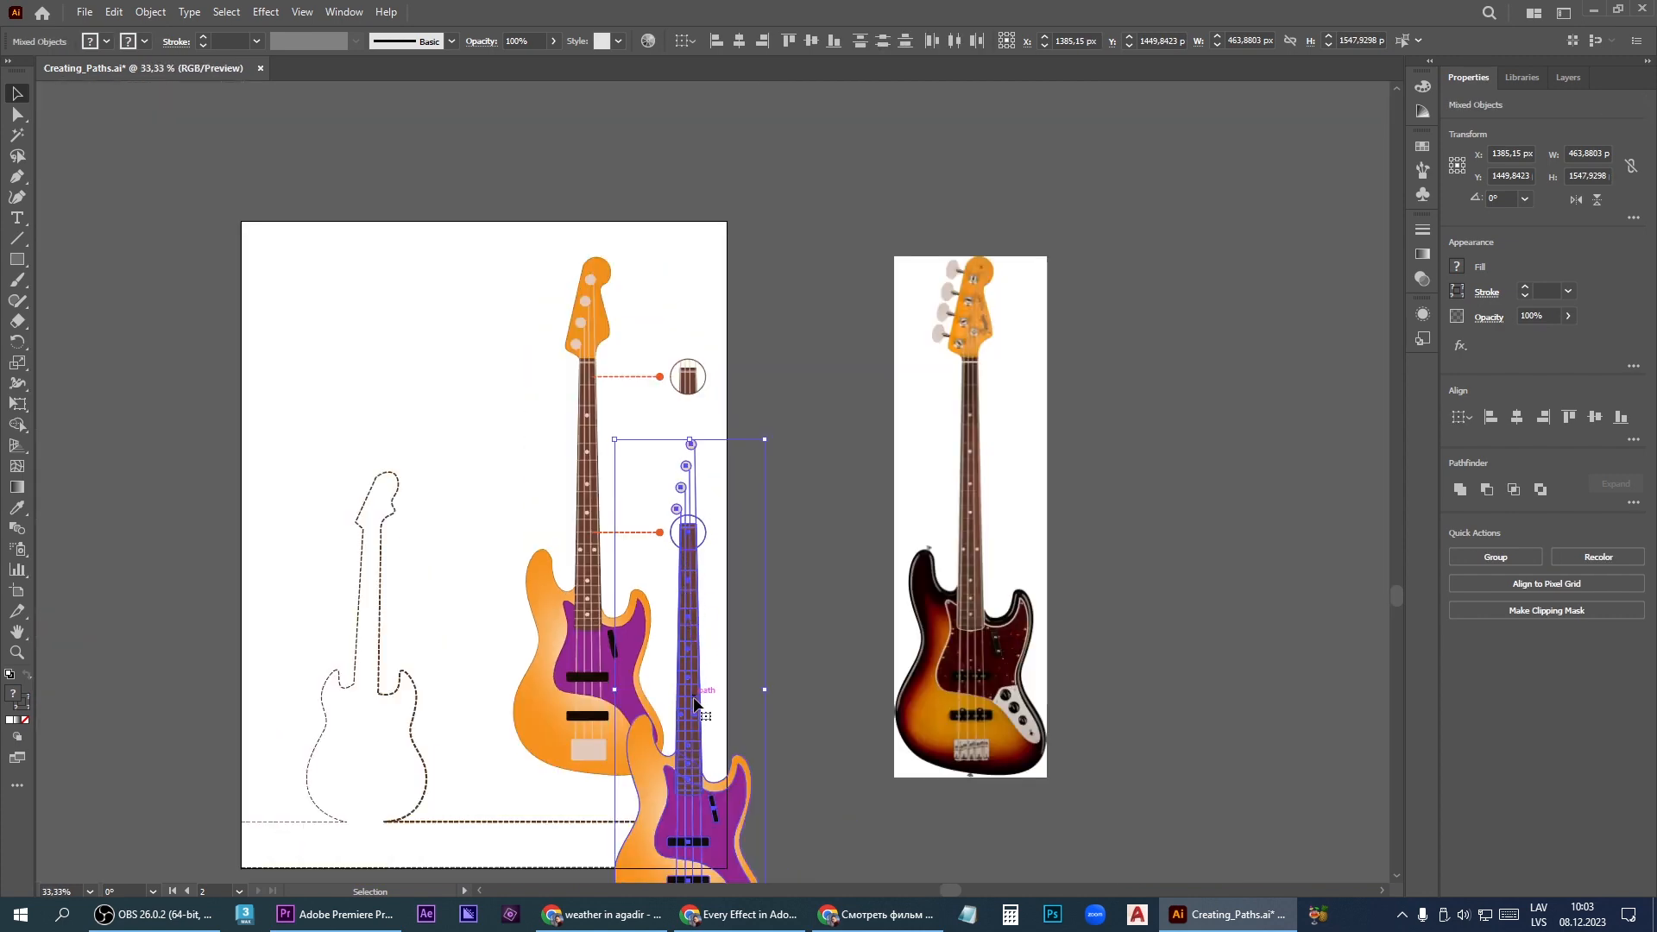
drag(701, 732, 691, 535)
scroll(690, 535, up, 3)
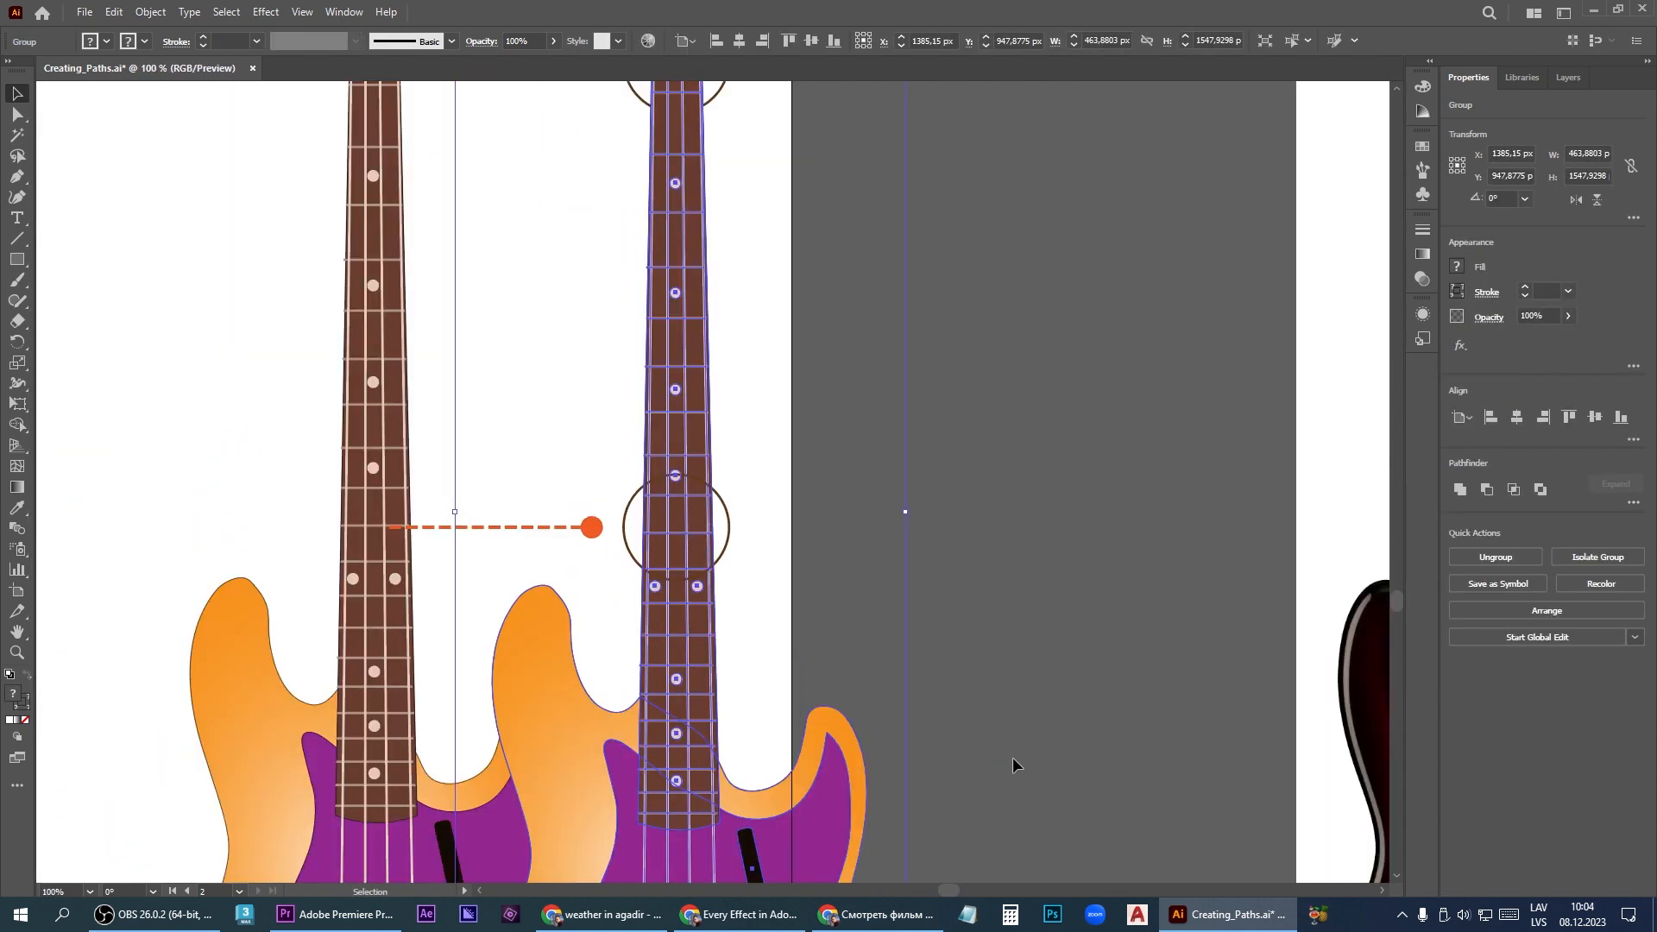
key(Left)
key(Left)
Clip the repositioned guitar copy to the circle and give the clip group a brown 1 pt stroke
key(a)
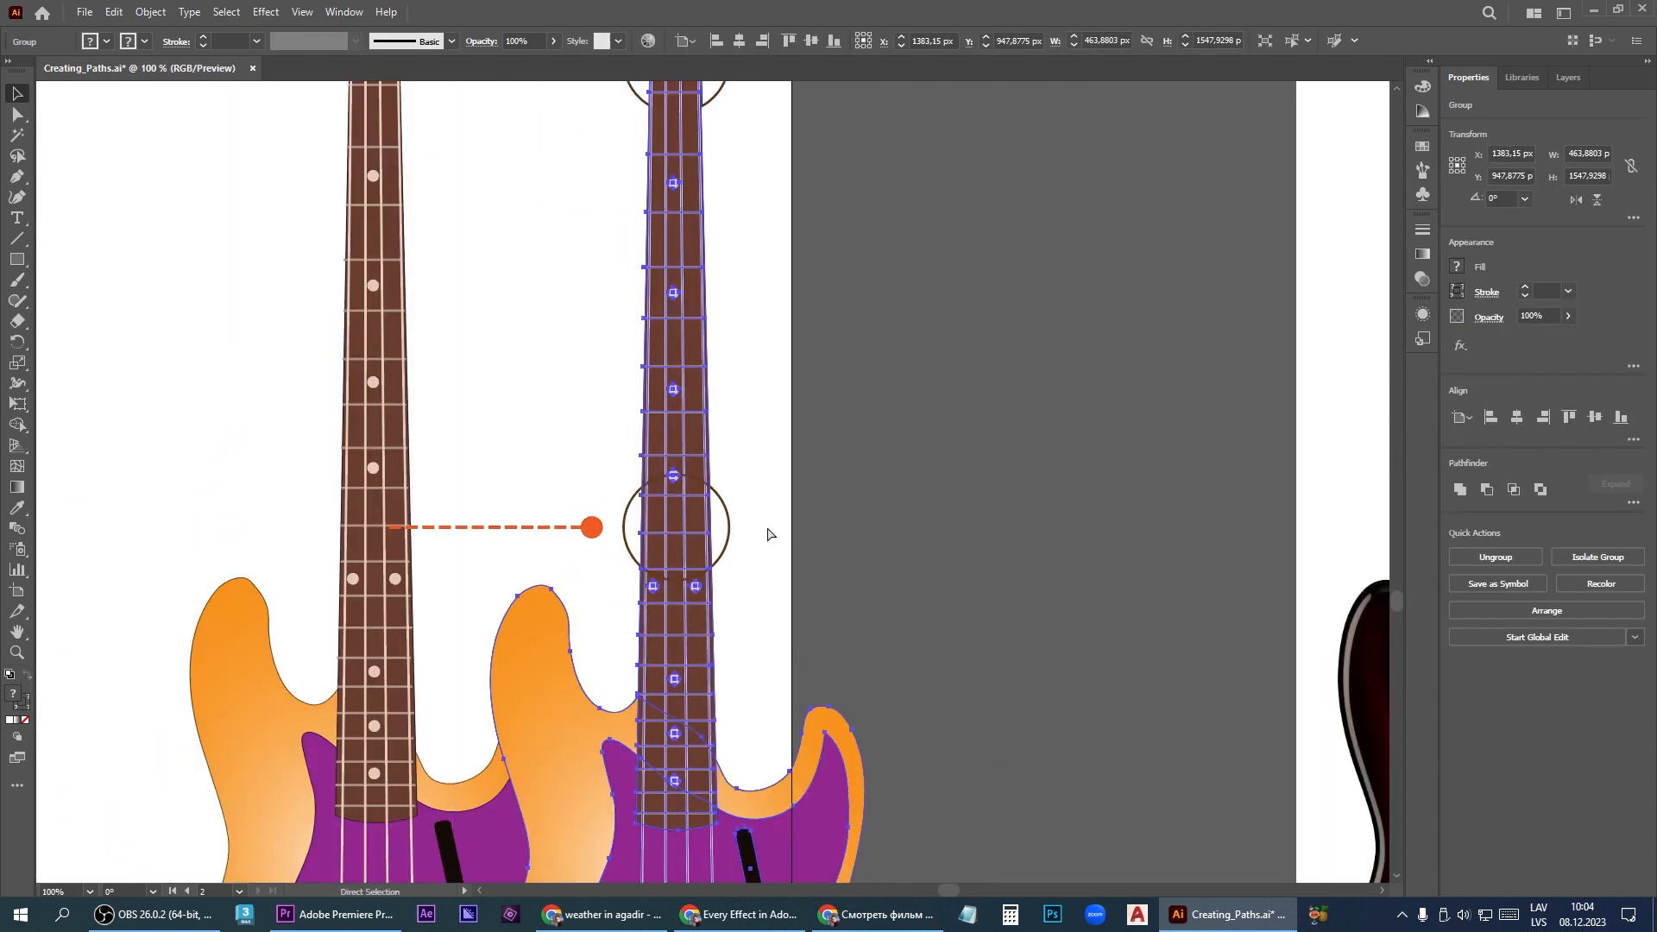
click(727, 547)
right_click(728, 549)
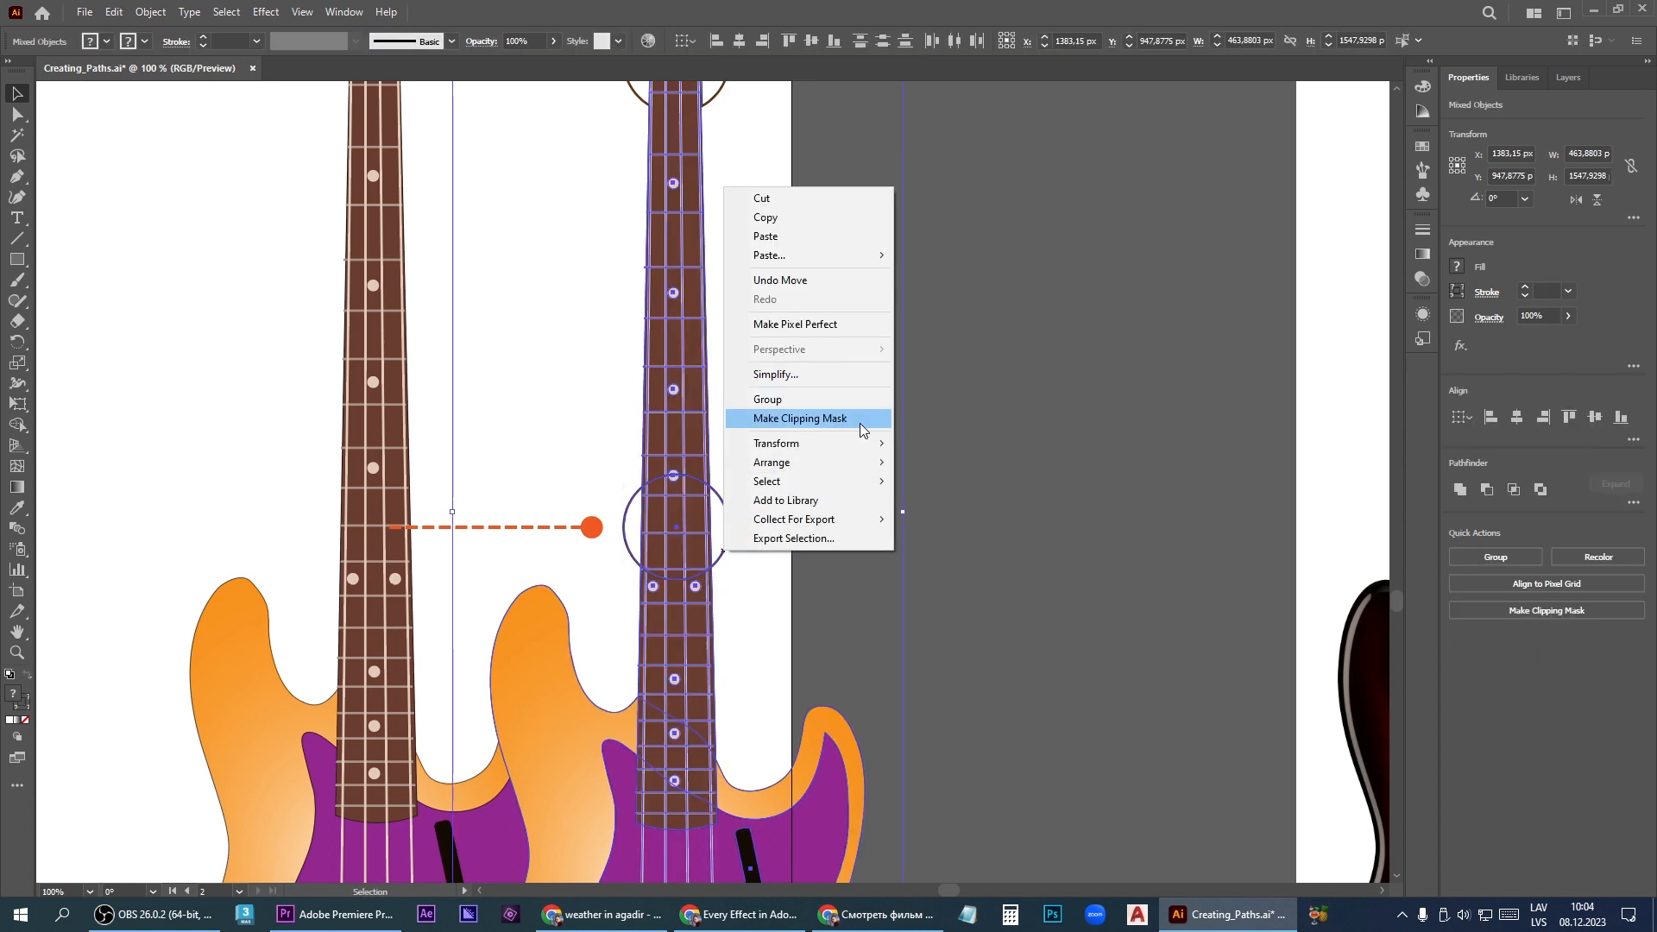
click(860, 422)
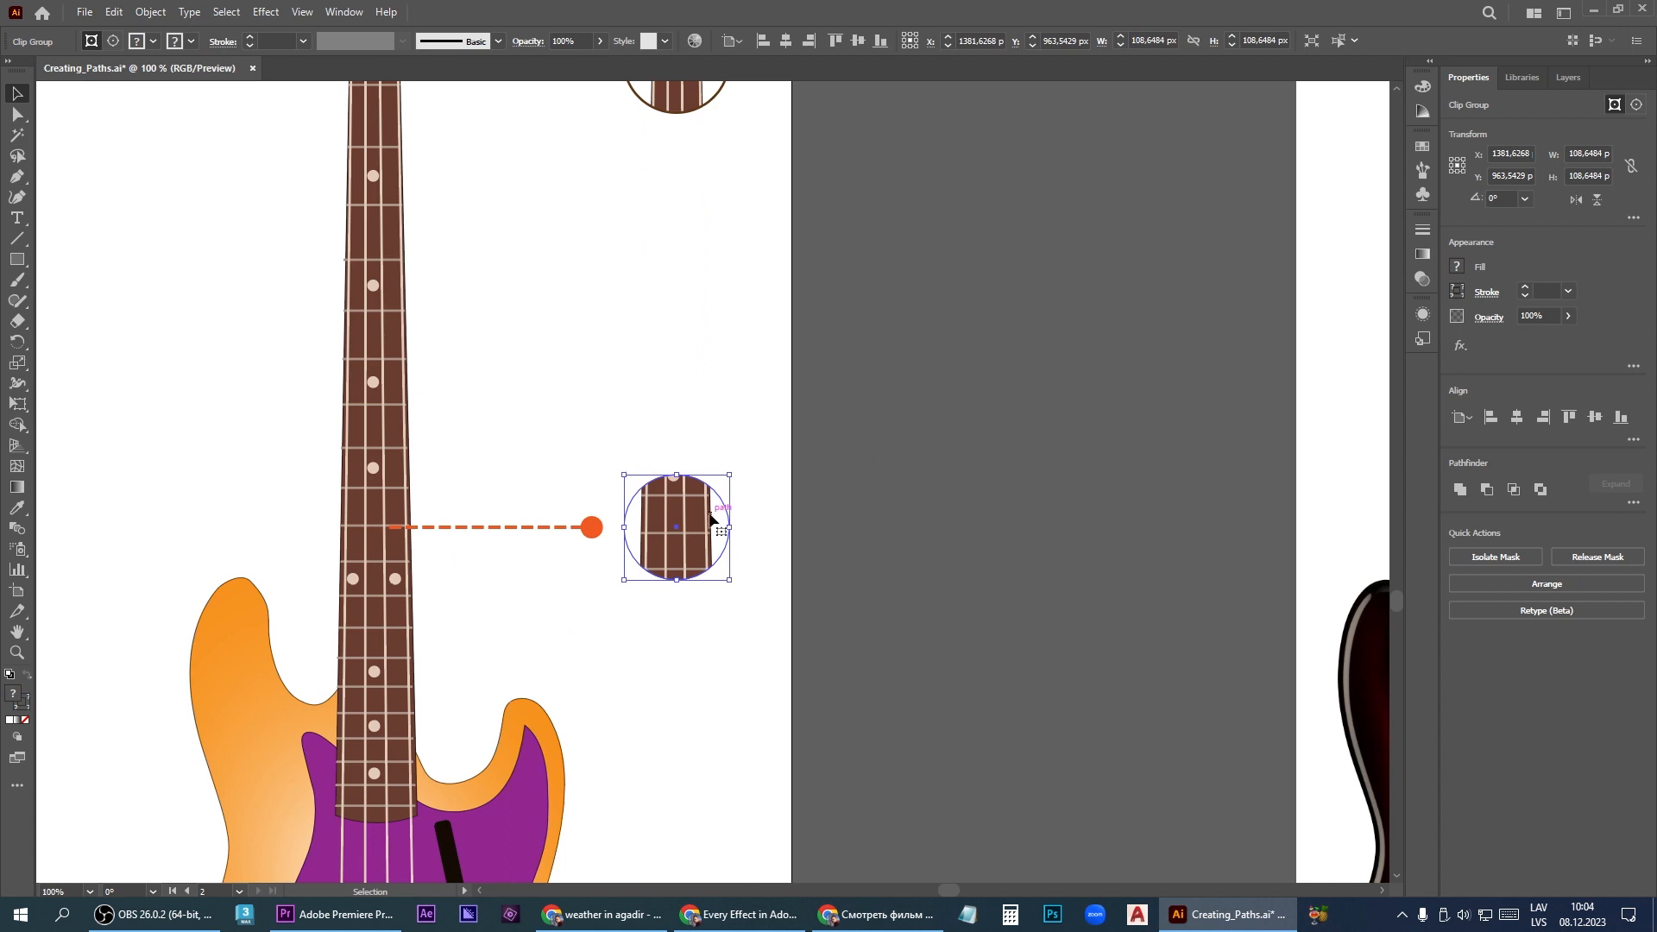
click(1458, 292)
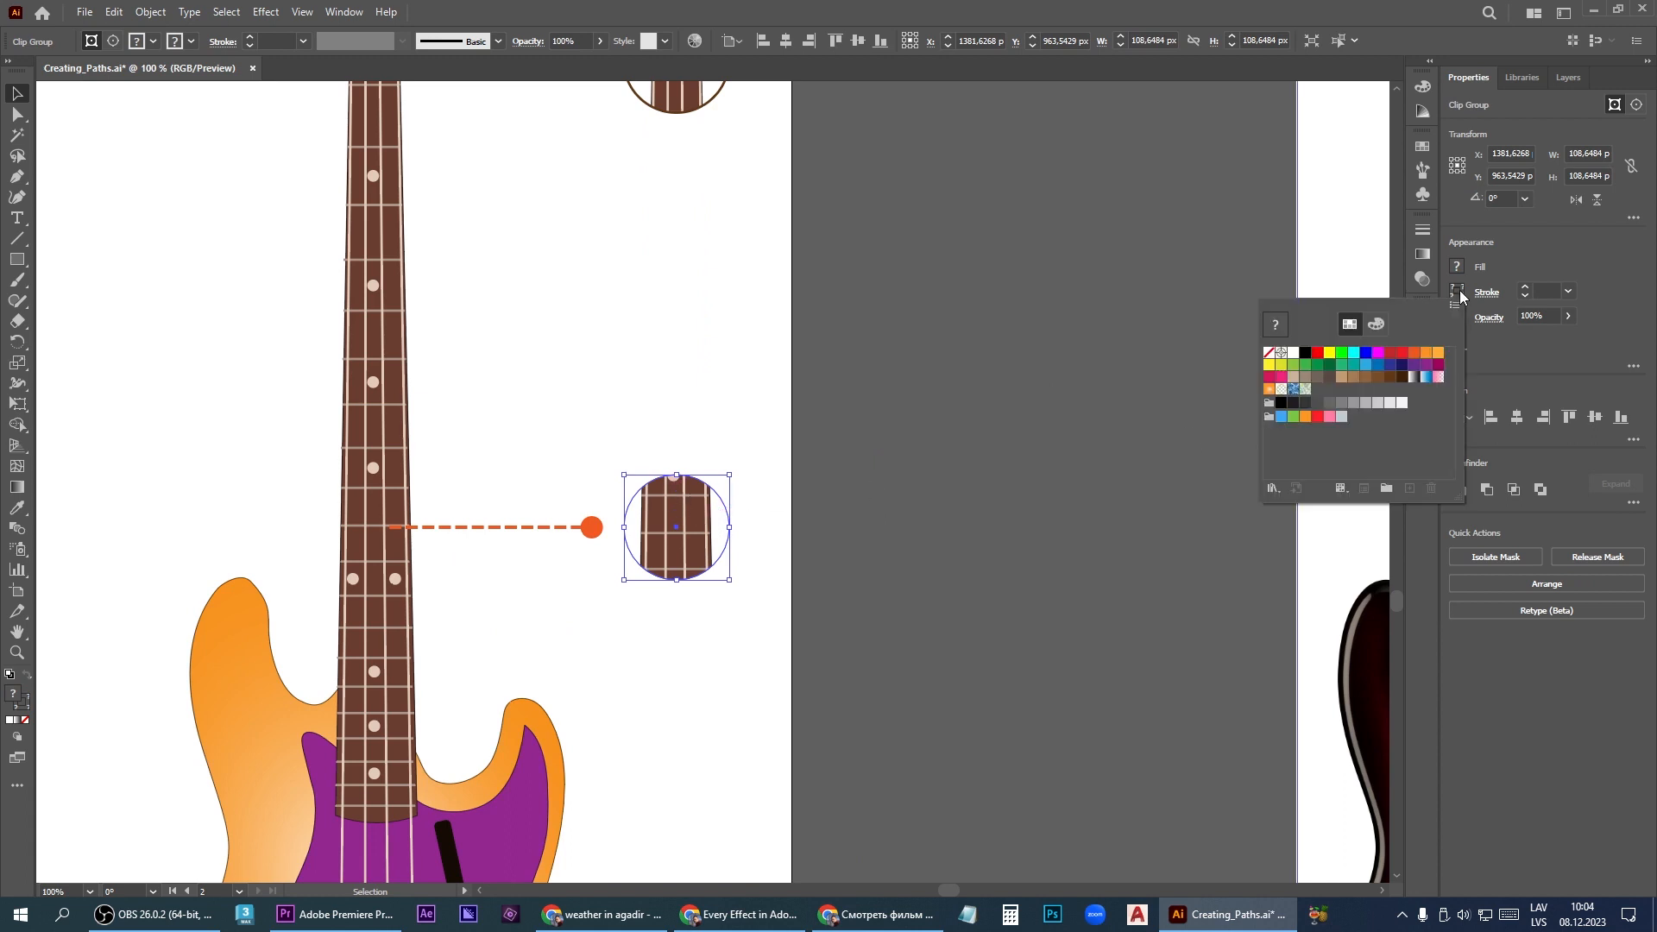
click(1388, 376)
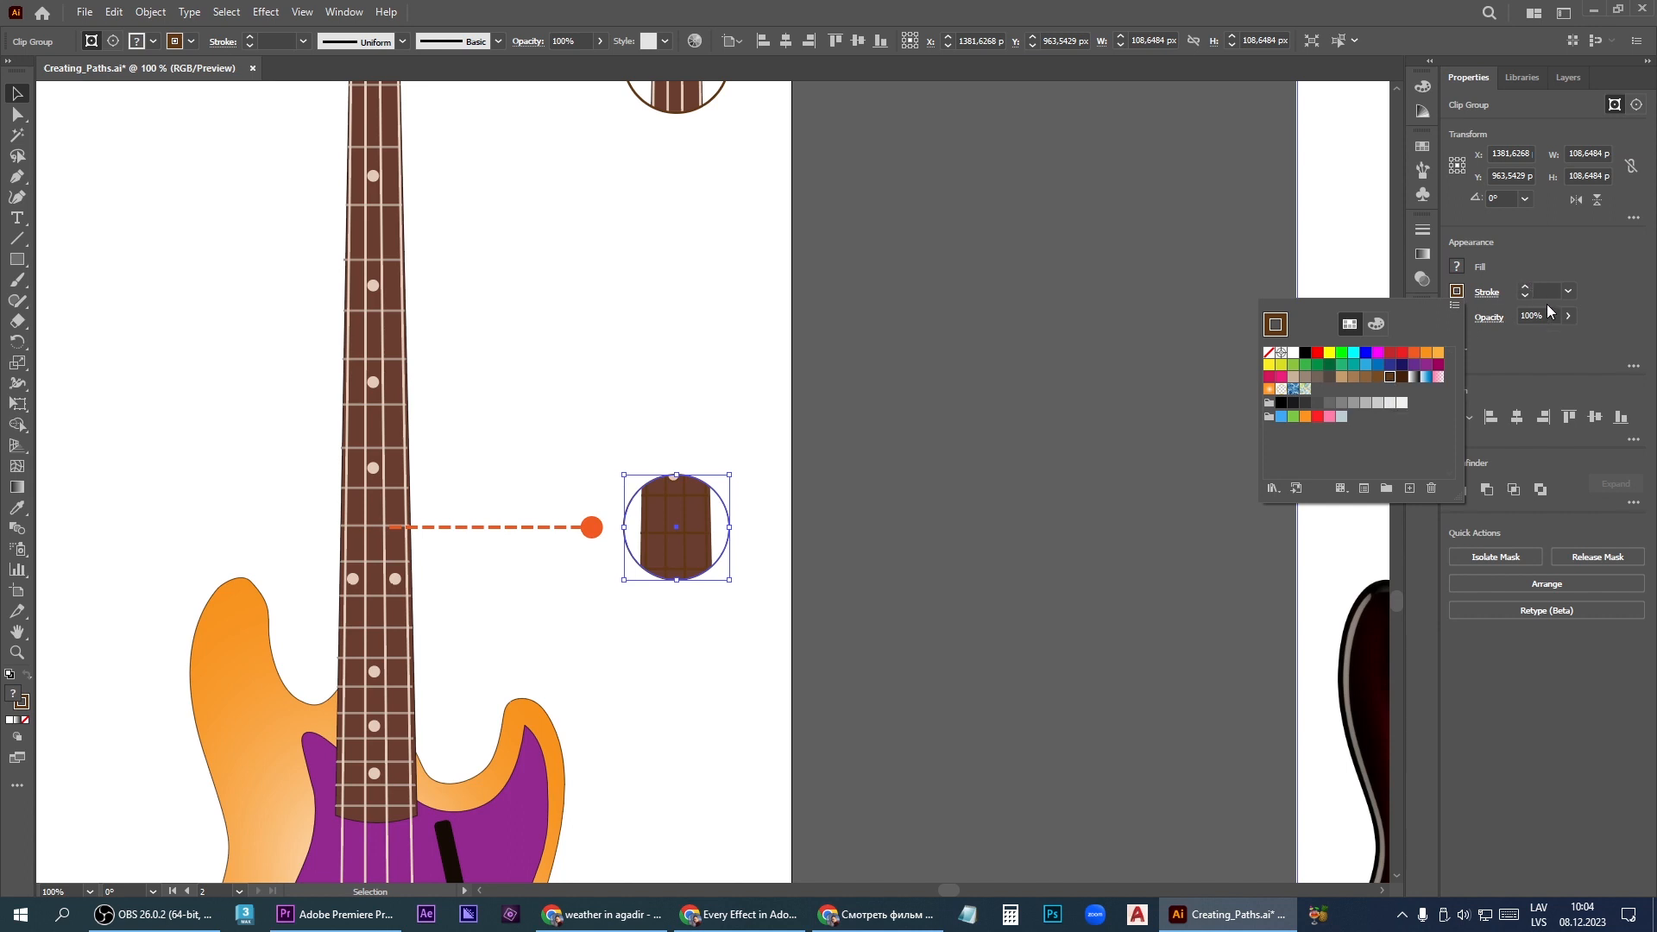
click(1527, 290)
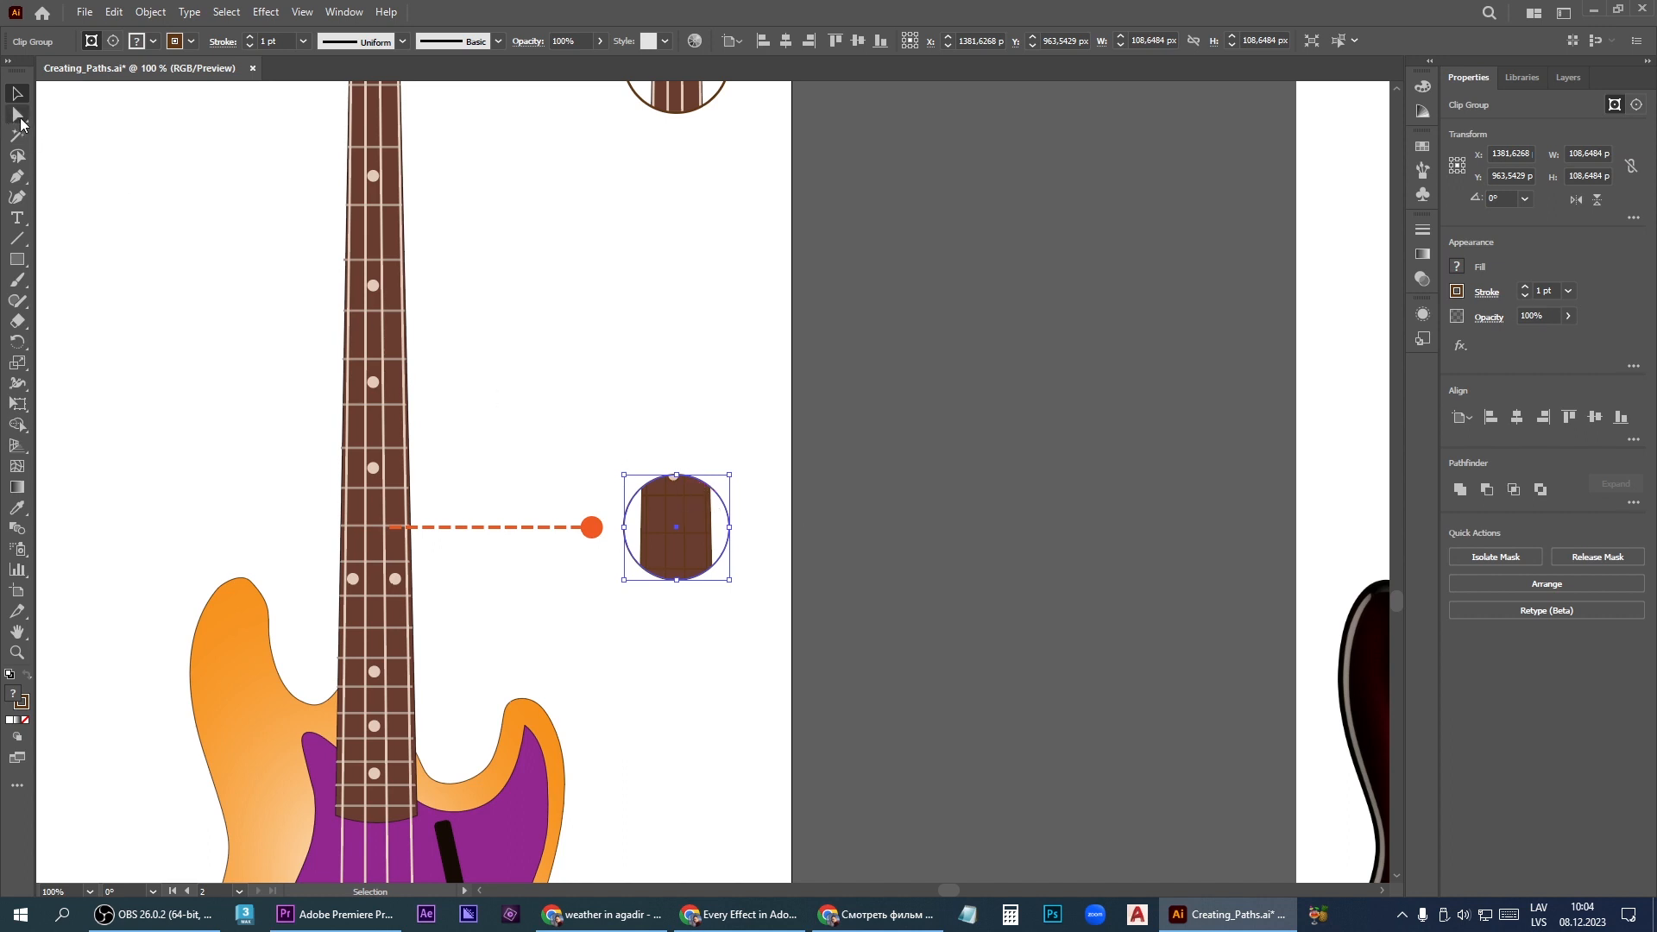
Recolour the frets and strings inside the lower circular icon with a near-white stroke
click(19, 119)
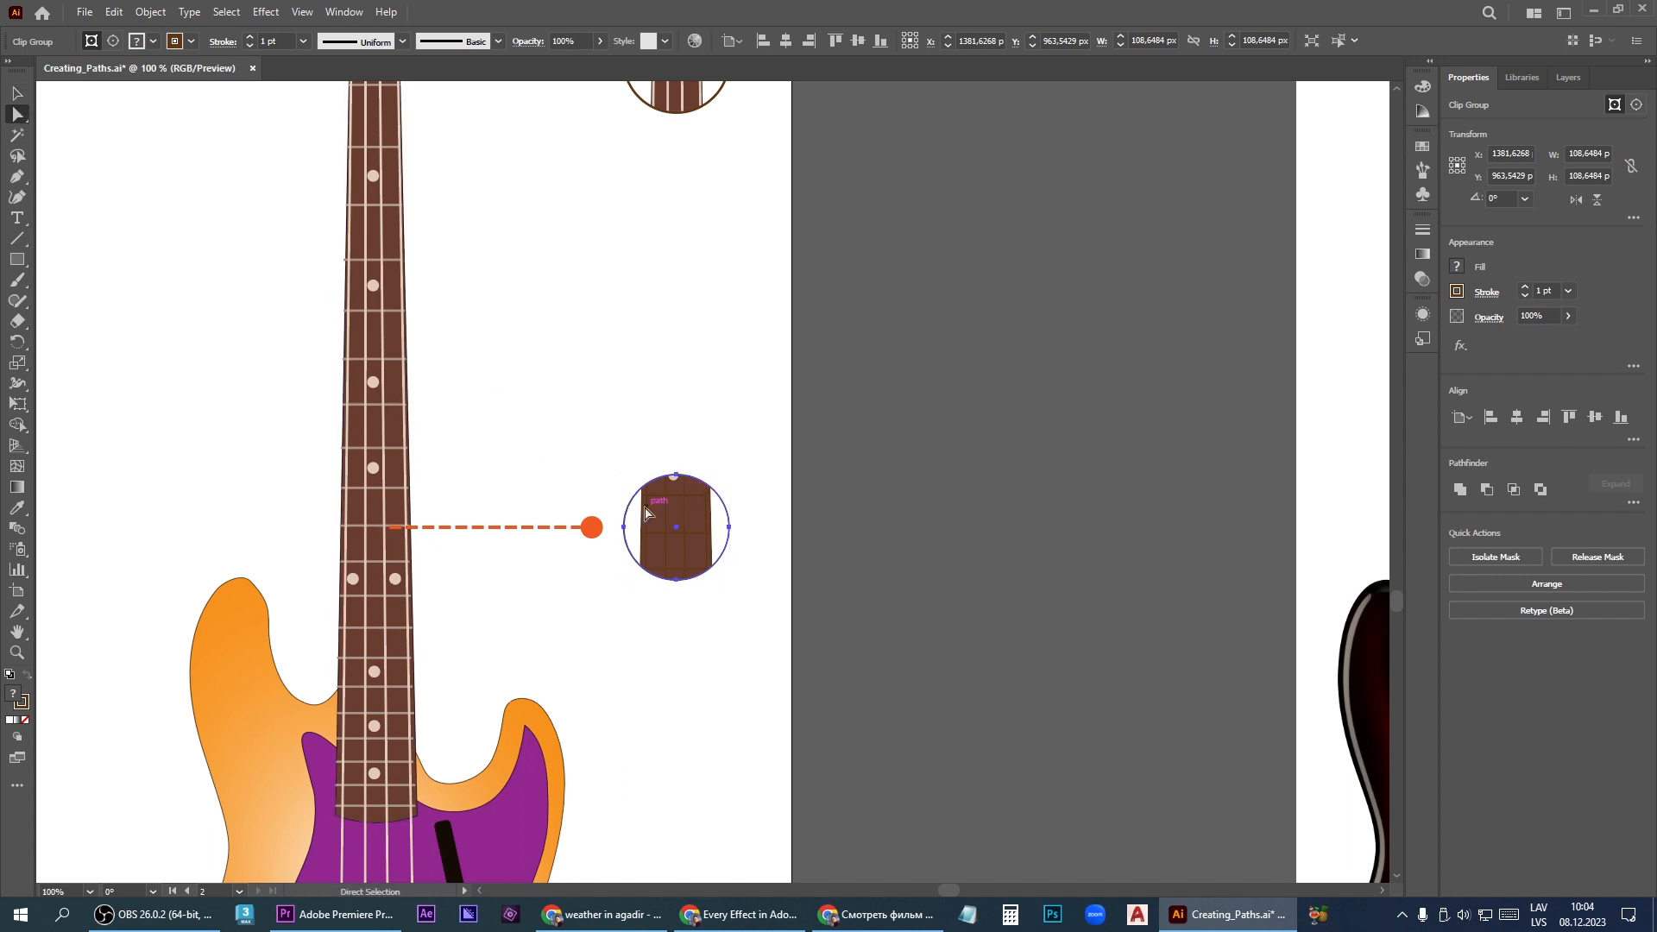
scroll(669, 503, up, 3)
click(699, 533)
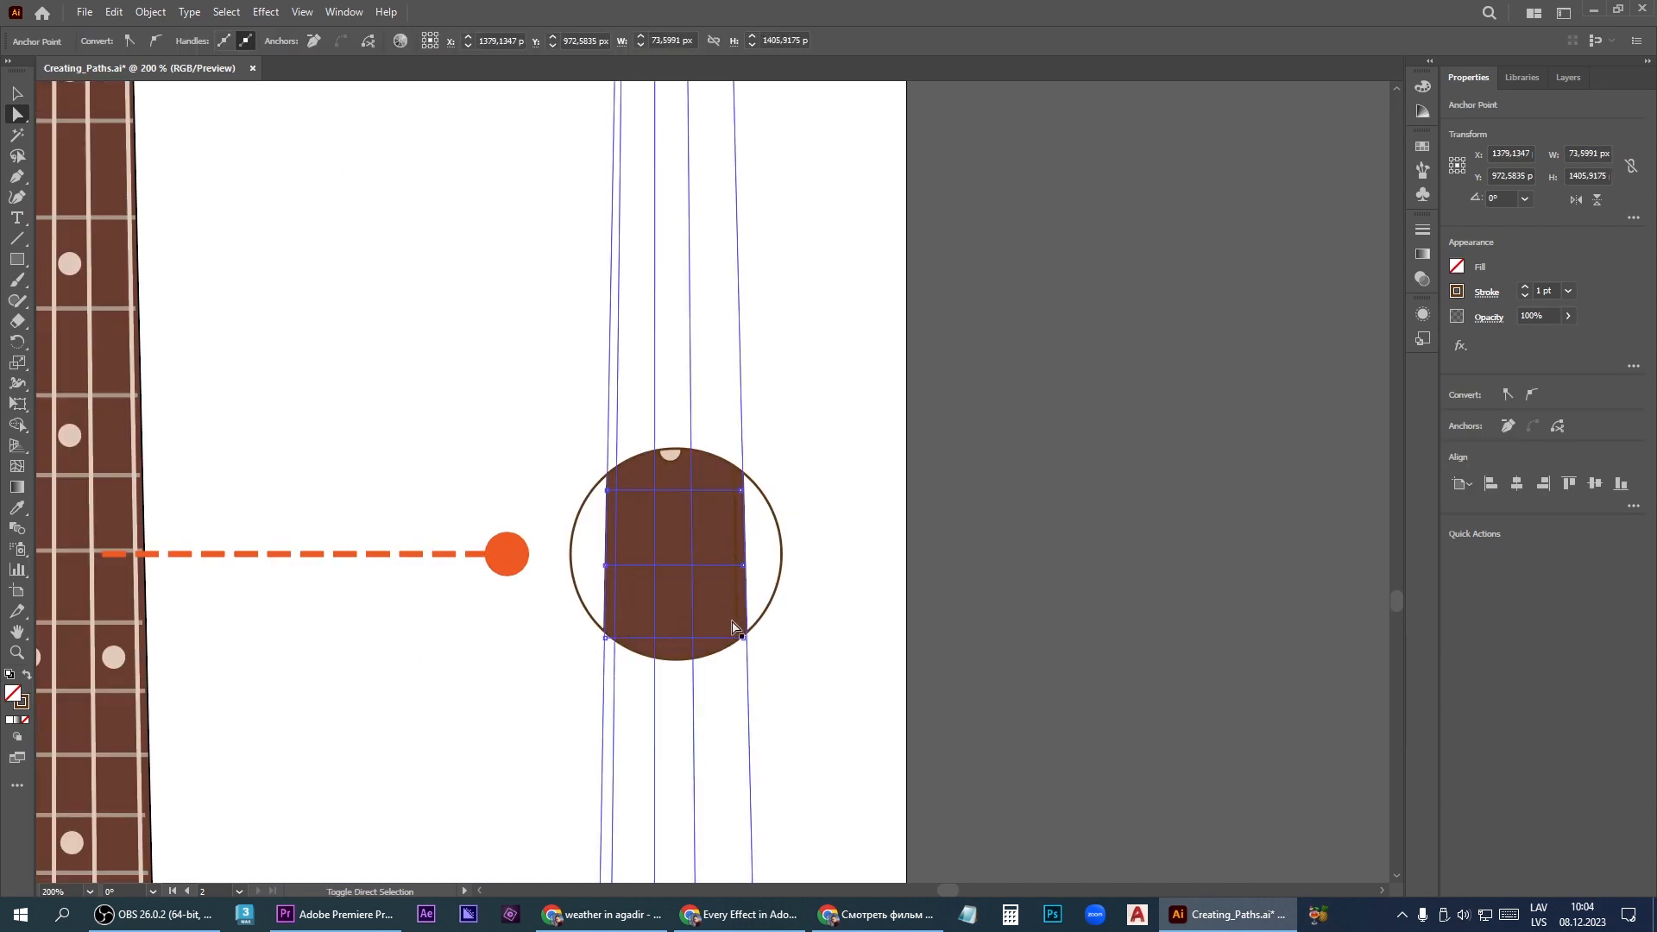
shift+click(614, 603)
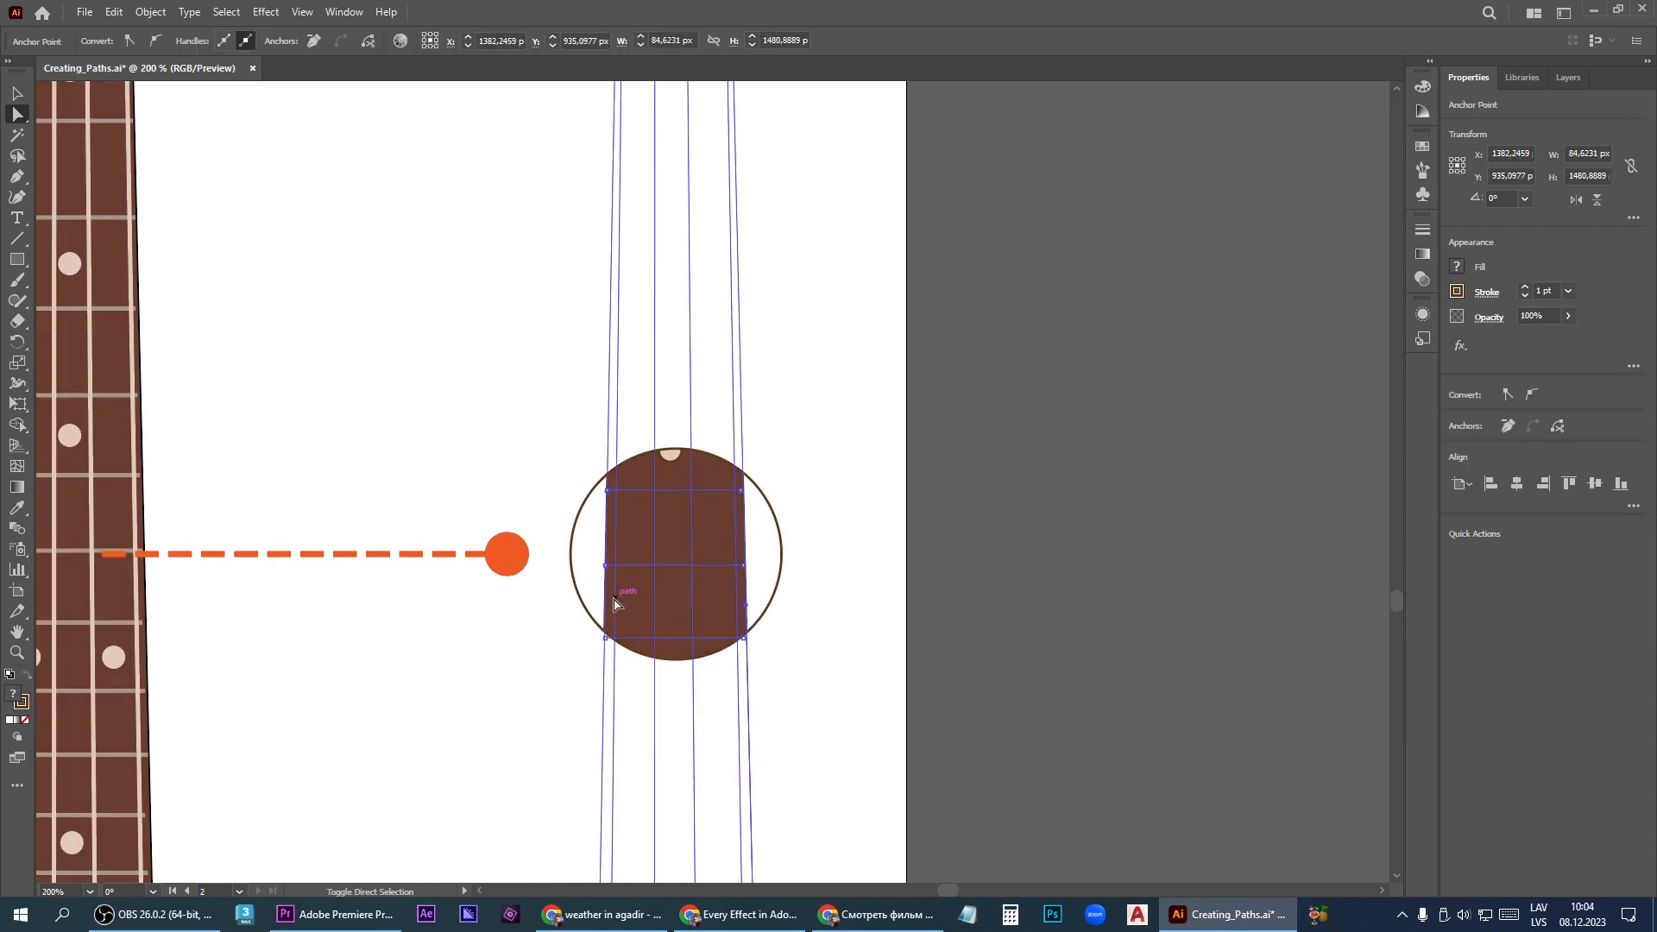
click(1464, 301)
click(1399, 396)
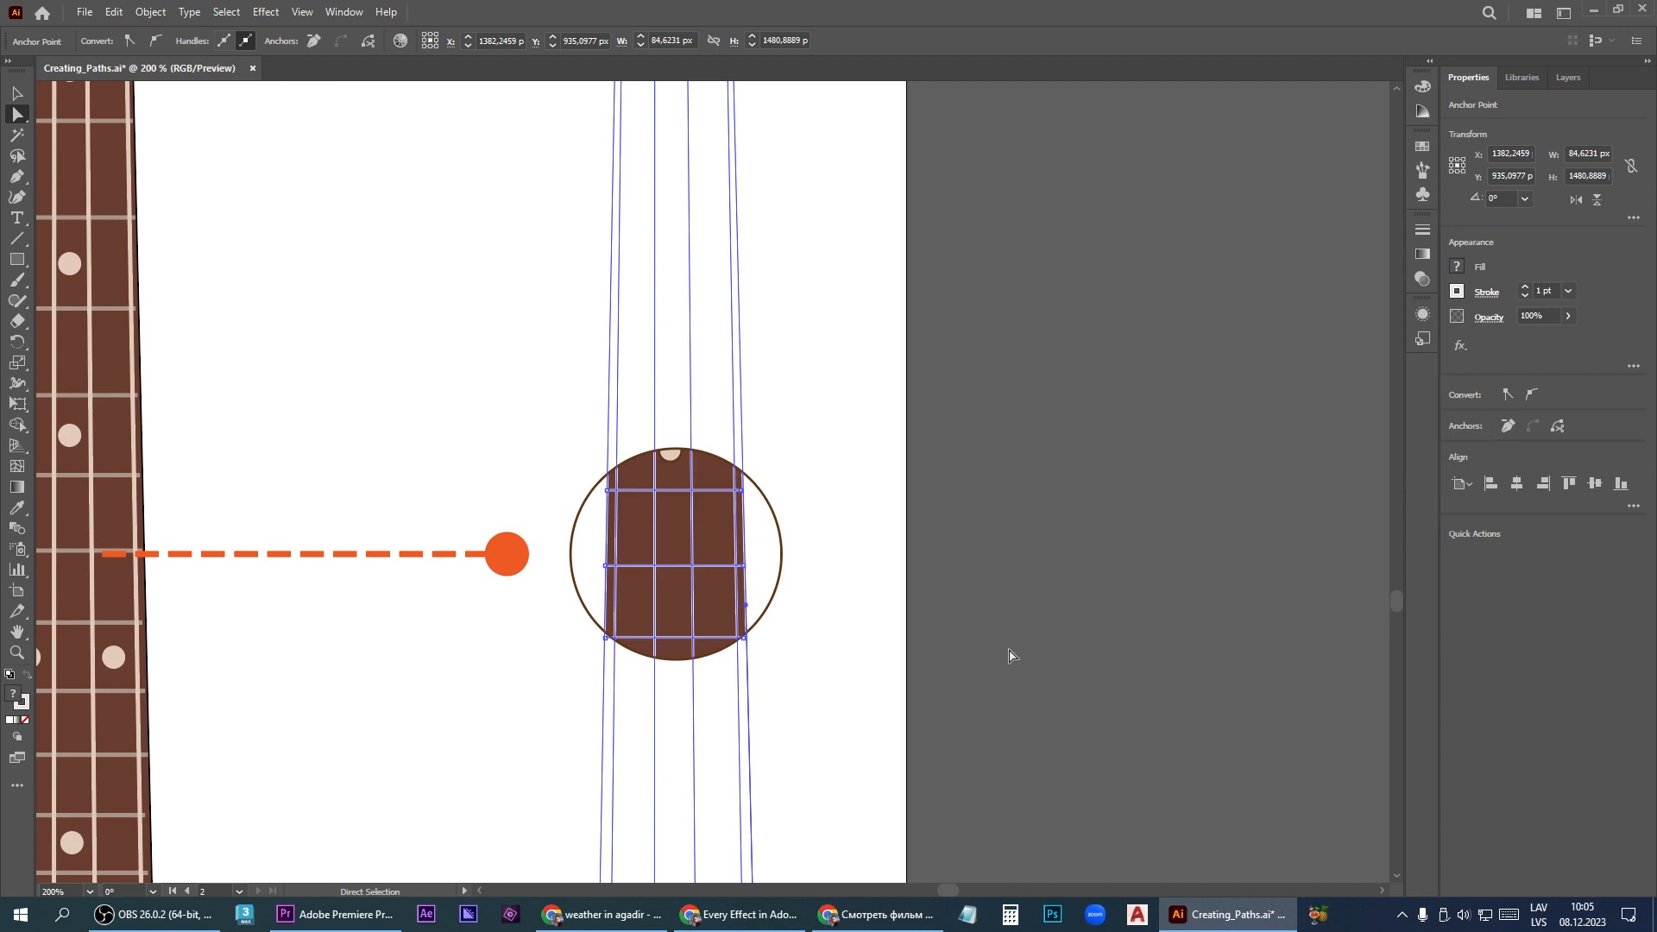
Place a mirrored copy of the fretboard callout to the left of the guitar body and release its icon's clipping mask
drag(973, 466, 570, 641)
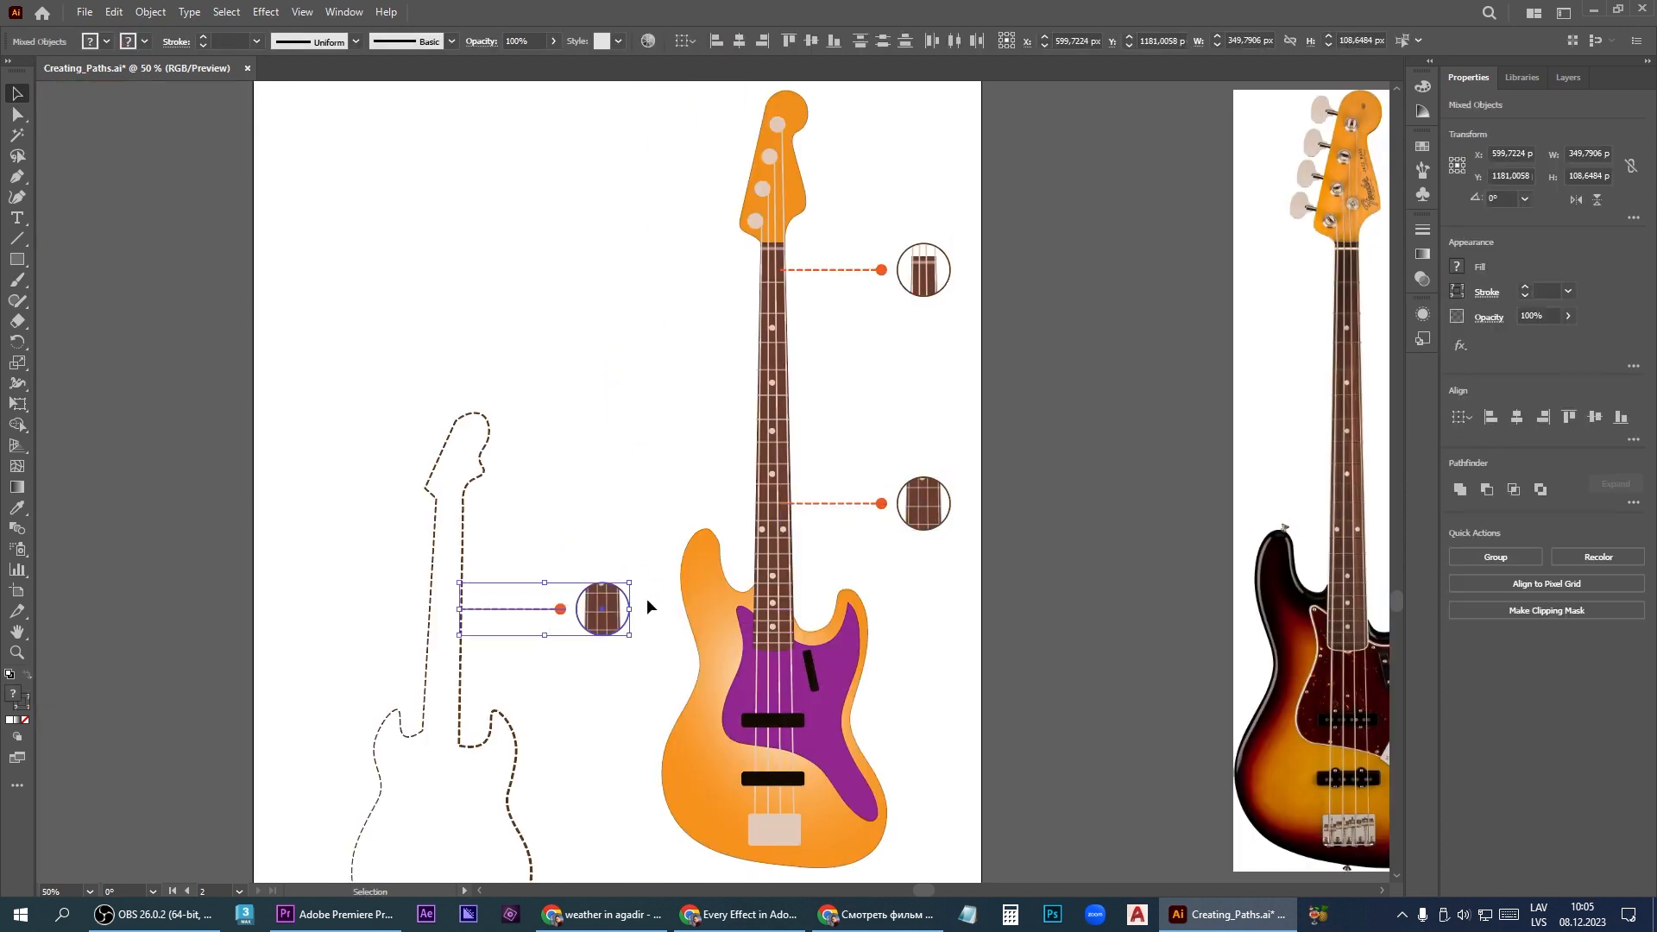
click(663, 623)
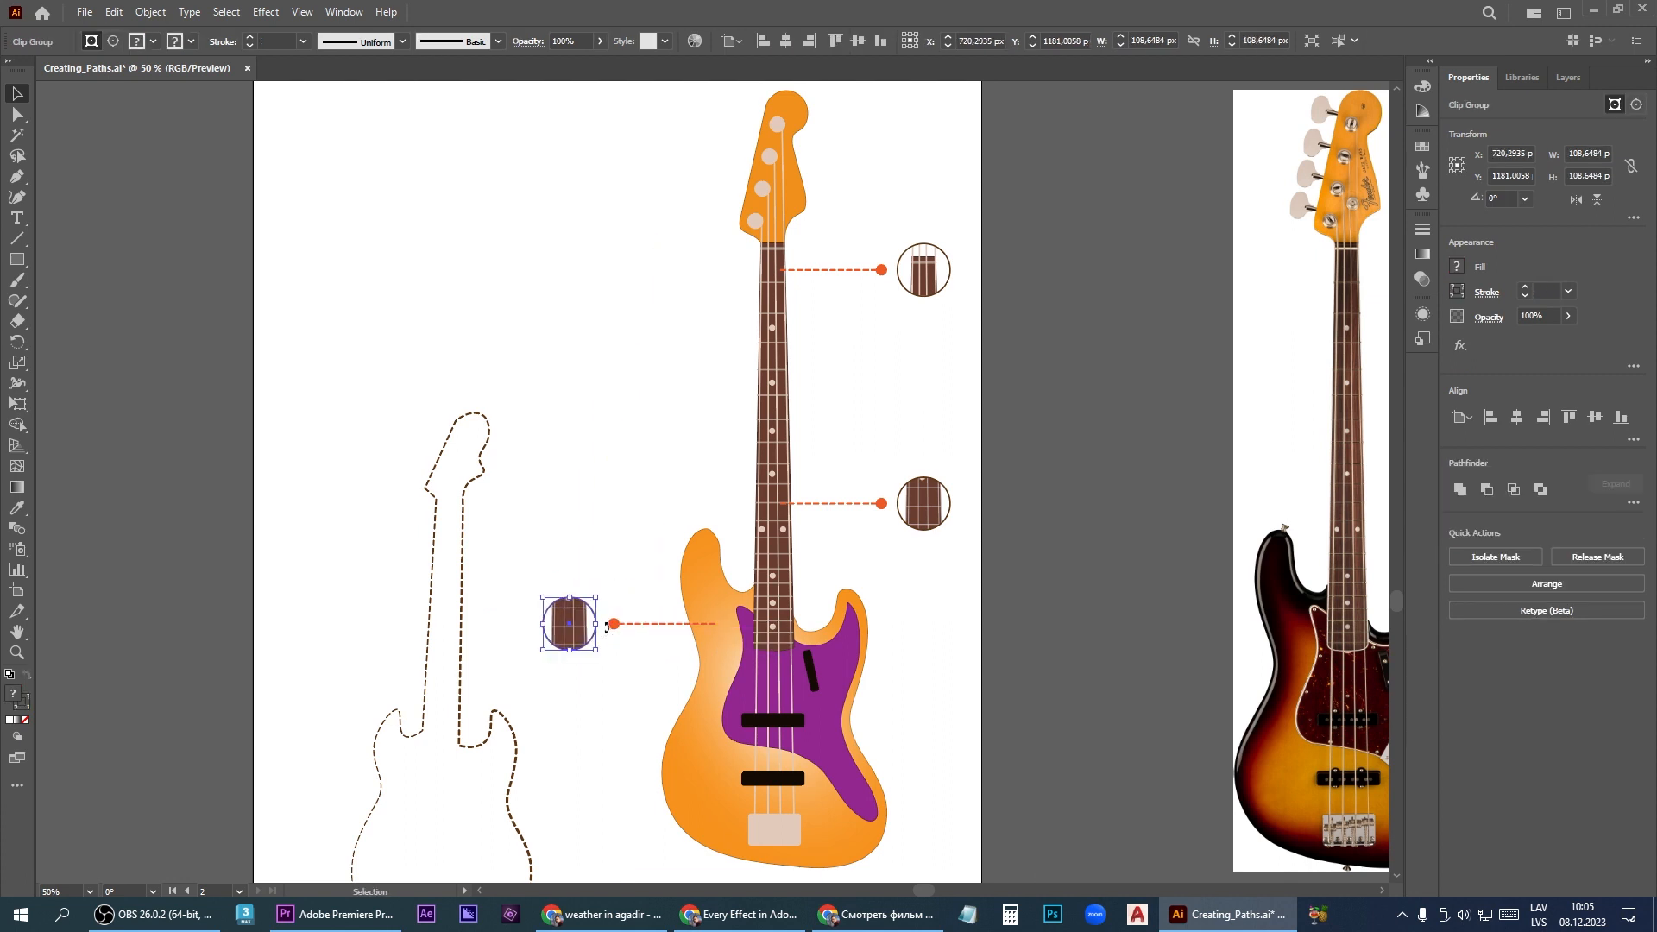
right_click(570, 641)
click(638, 479)
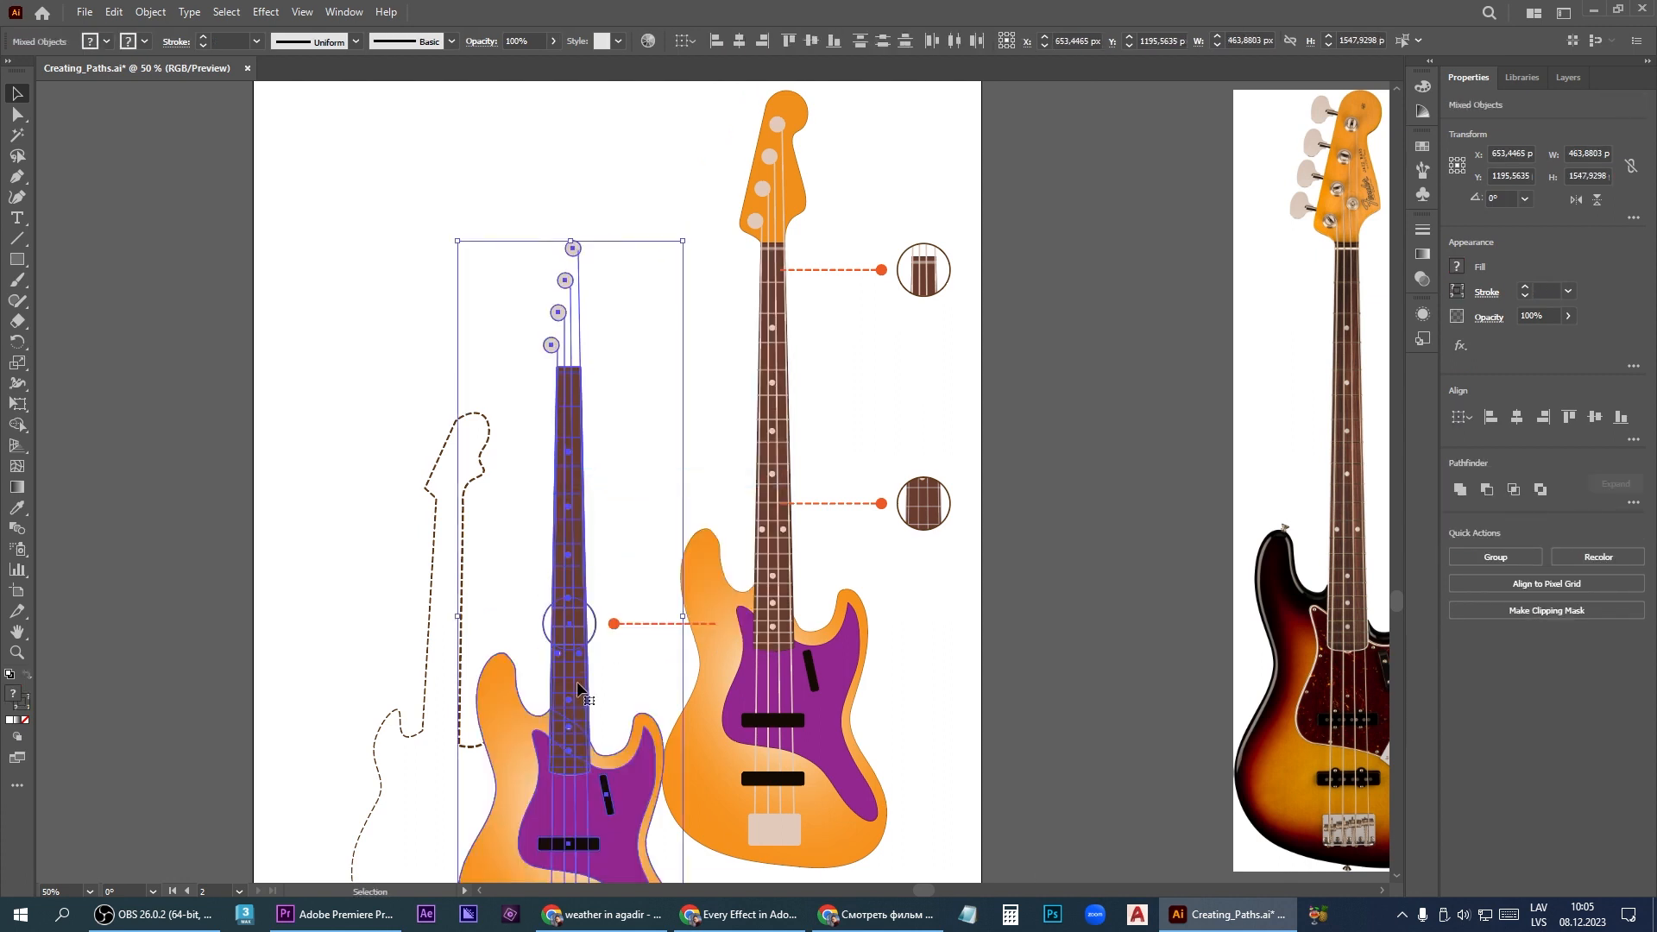
Scale down the released guitar copy and tilt it clockwise so its body fits inside the circle
scroll(573, 671, down, 1)
click(618, 587)
click(571, 553)
drag(651, 378, 759, 517)
drag(743, 448, 441, 753)
drag(395, 833, 574, 638)
scroll(574, 639, up, 3)
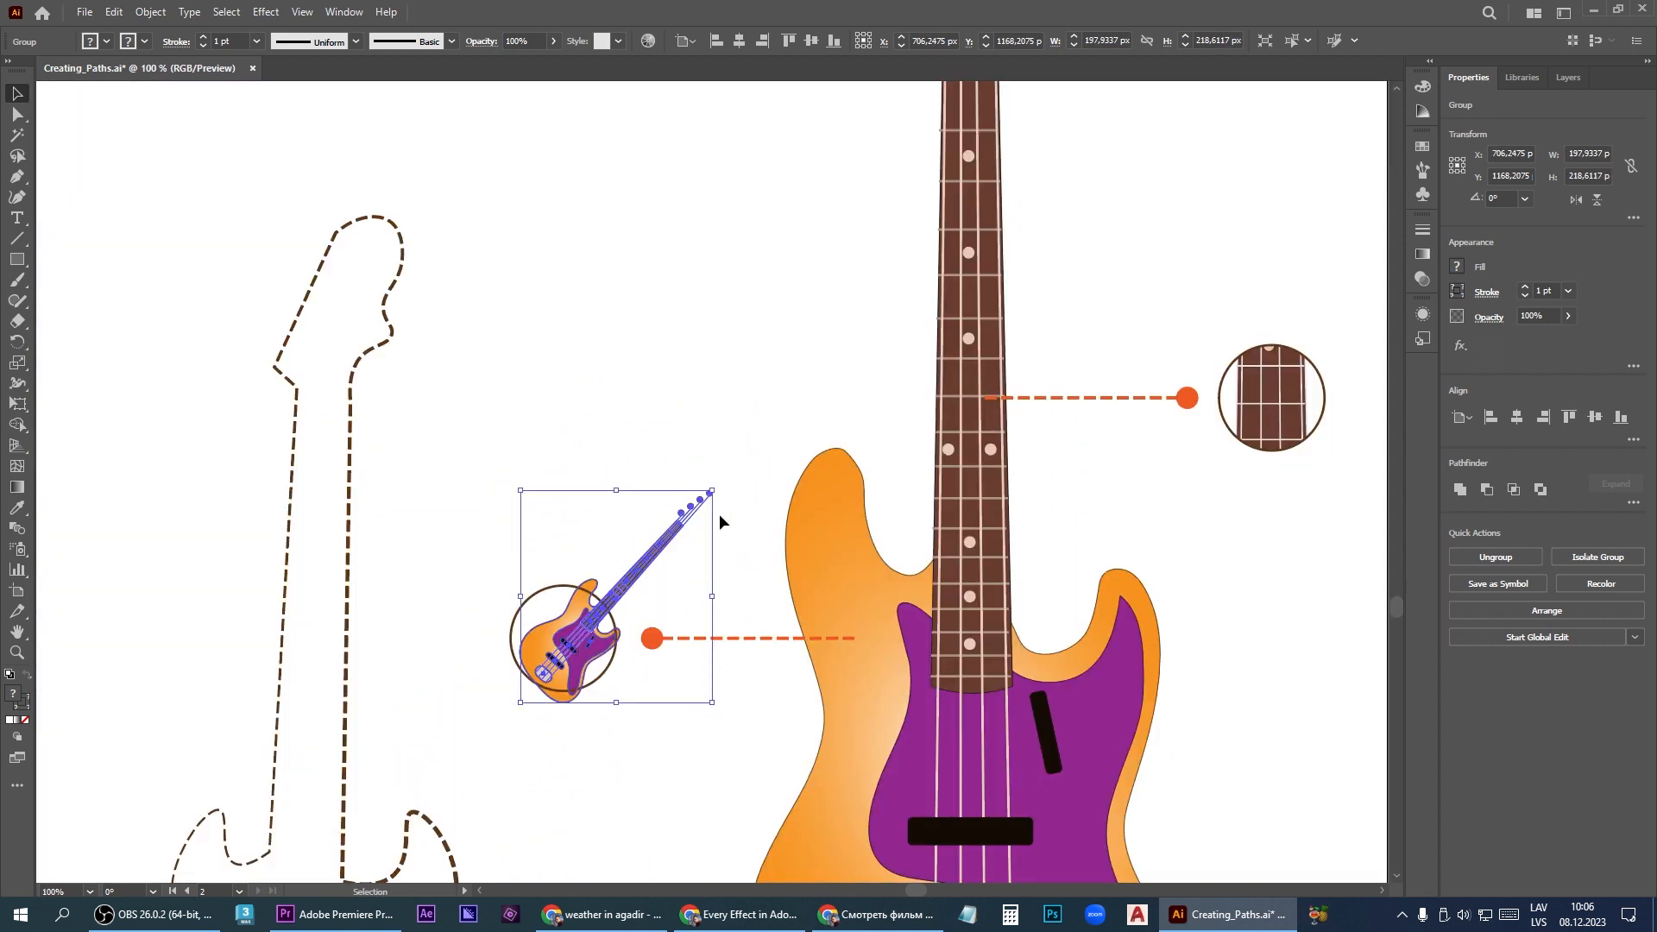
drag(714, 489, 639, 550)
drag(552, 663, 564, 638)
Clip the small tilted guitar to the circle with a clipping mask
click(654, 583)
click(614, 658)
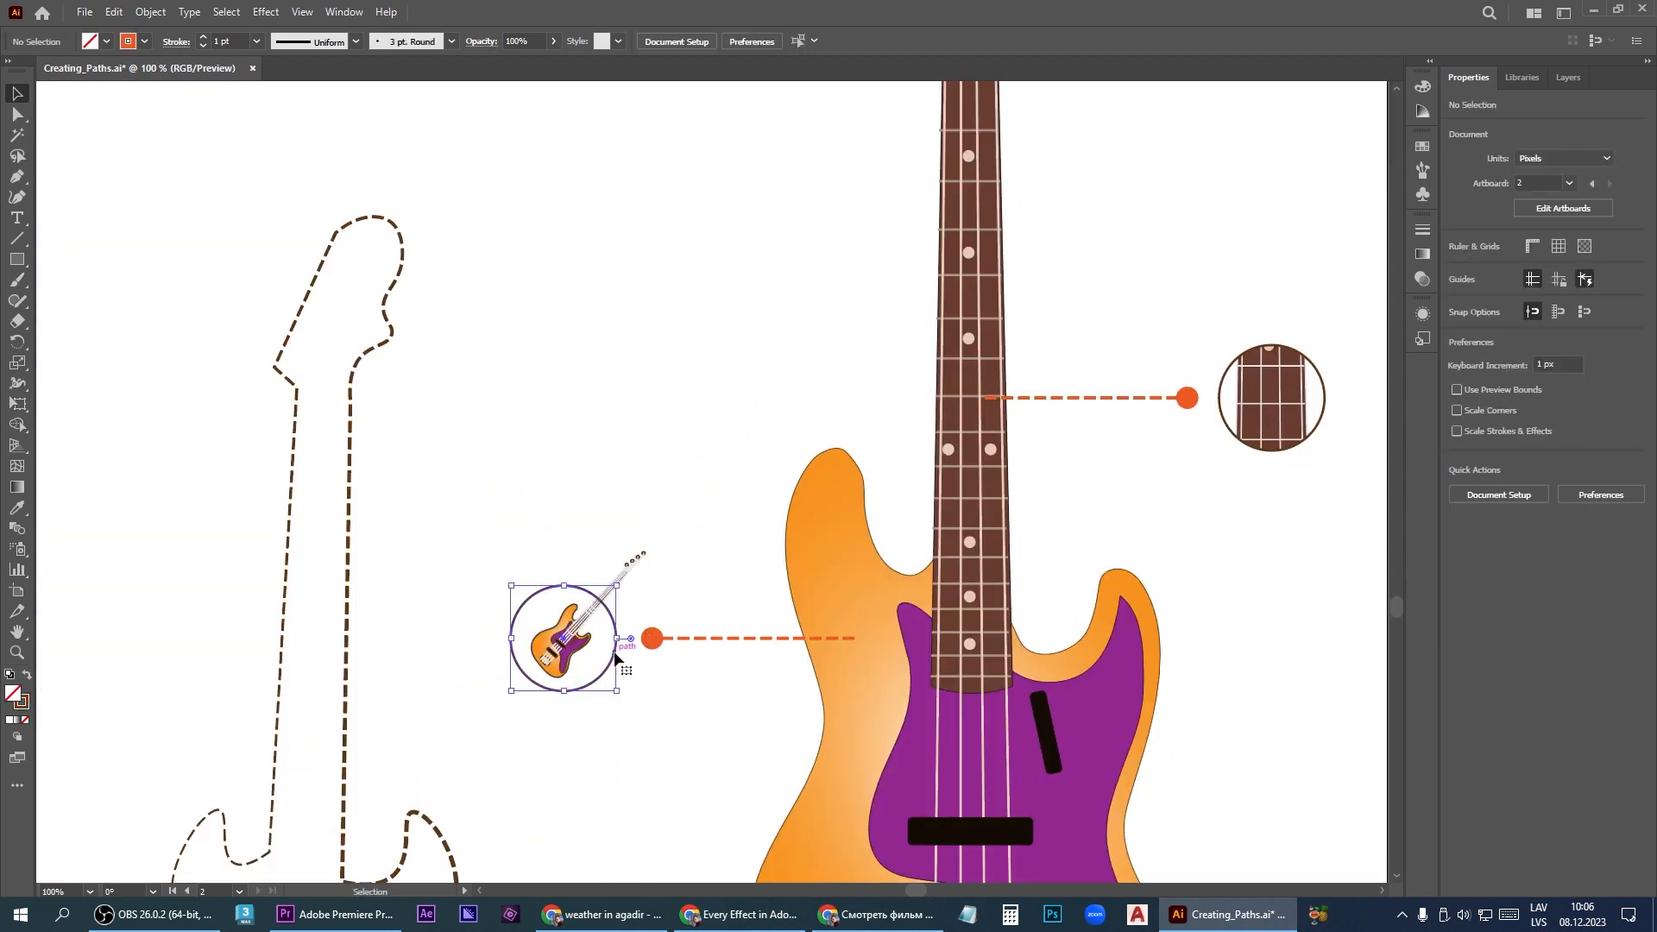
click(580, 642)
shift+click(614, 629)
right_click(614, 629)
click(674, 497)
click(690, 561)
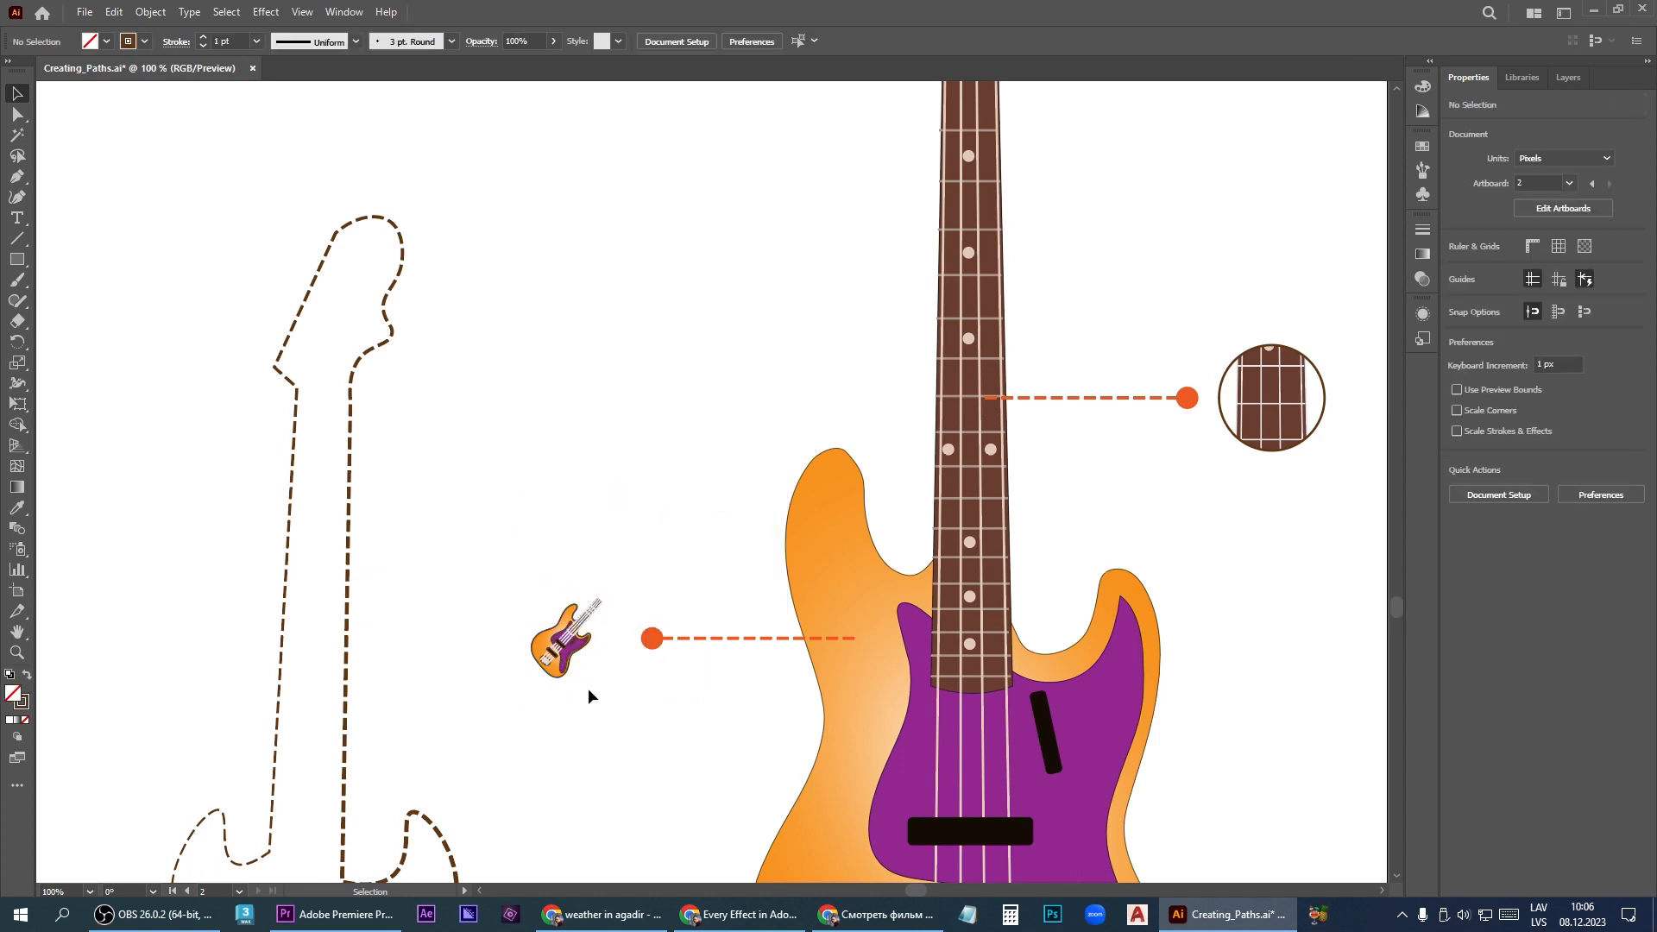
Give the clipped mini guitar icon a brown stroke and increase its weight
click(587, 686)
click(1458, 293)
click(1389, 379)
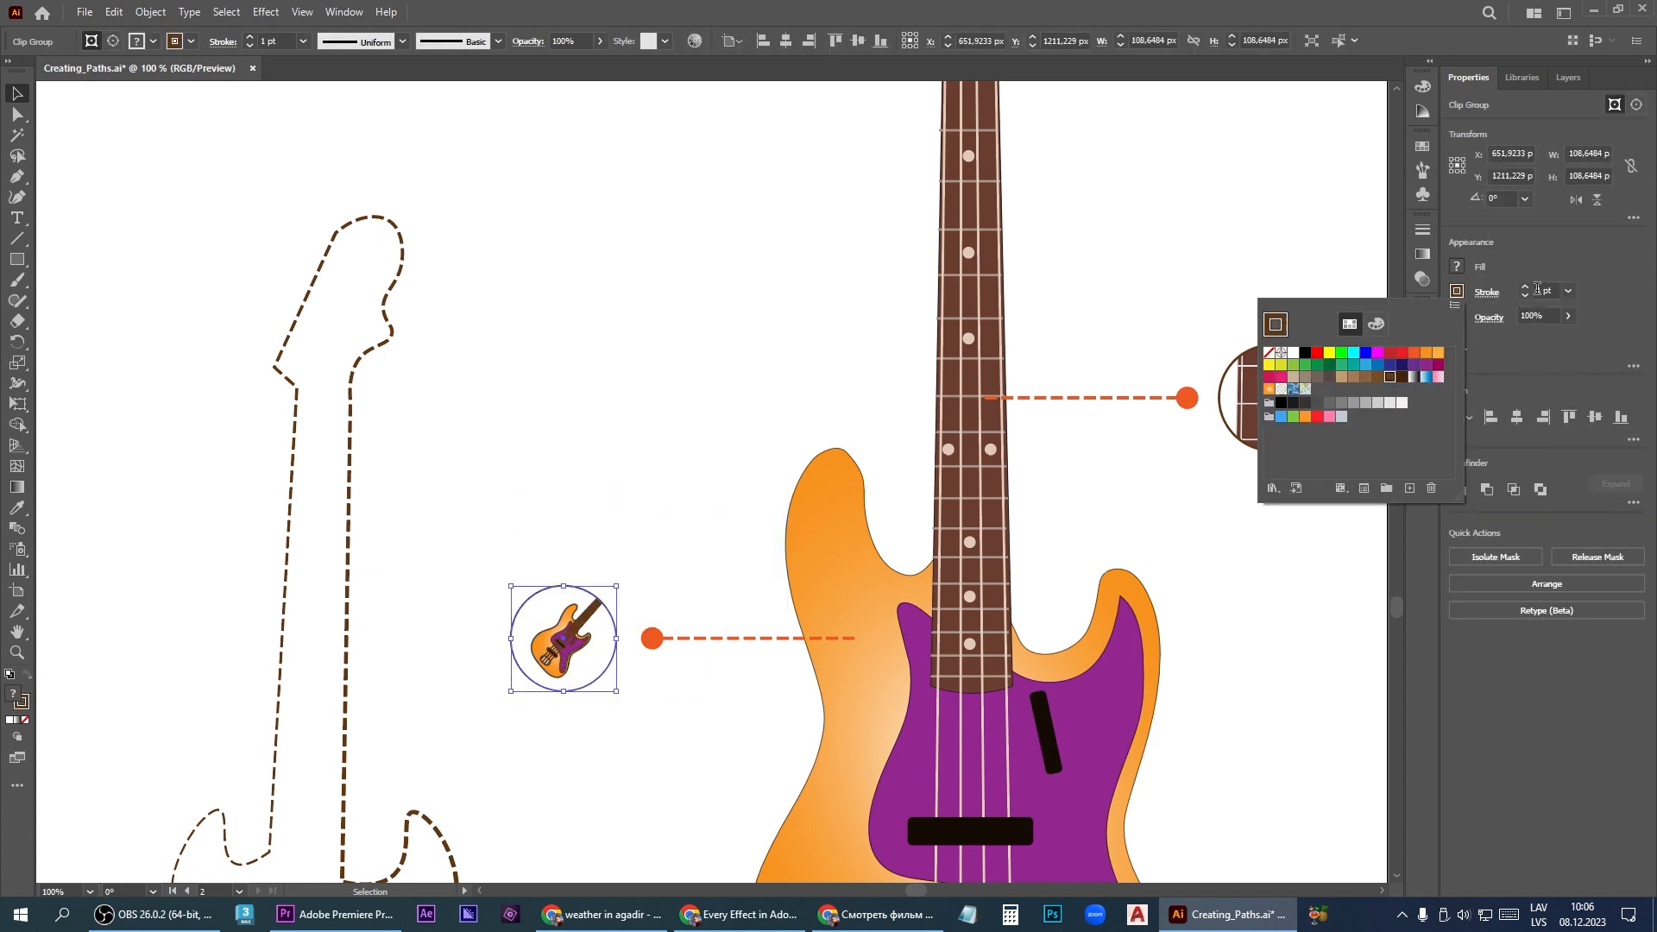
click(1525, 287)
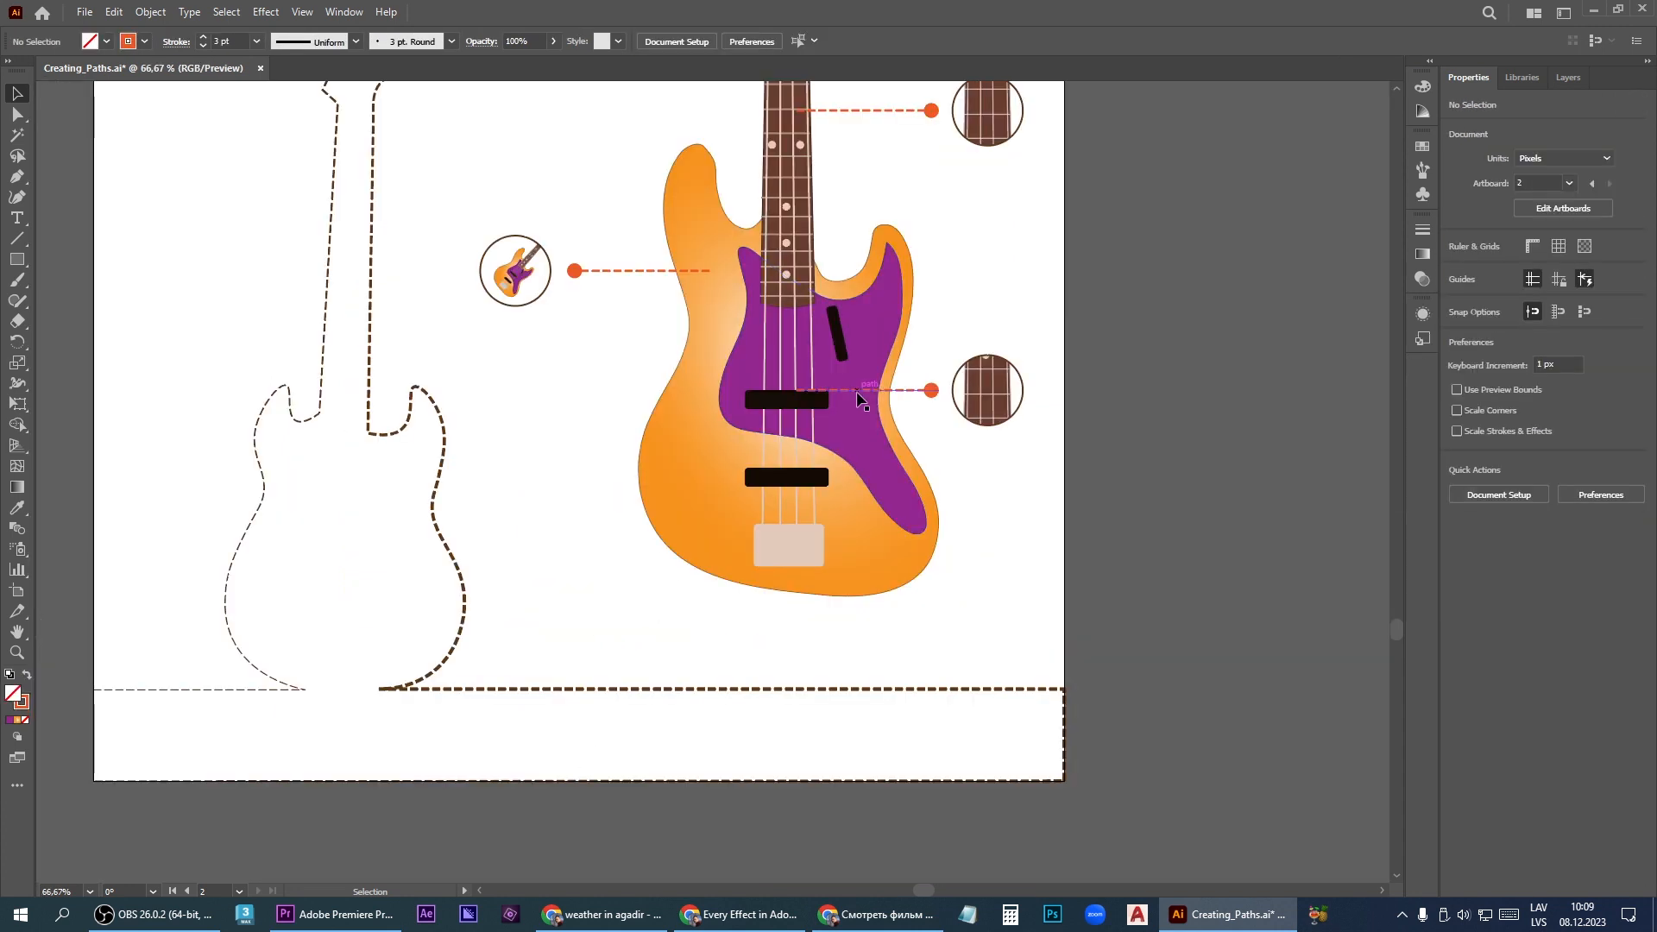
Shorten the dashed callout line at the pickguard and replace its icon's fretboard artwork with a small copy of the purple pickguard
click(857, 392)
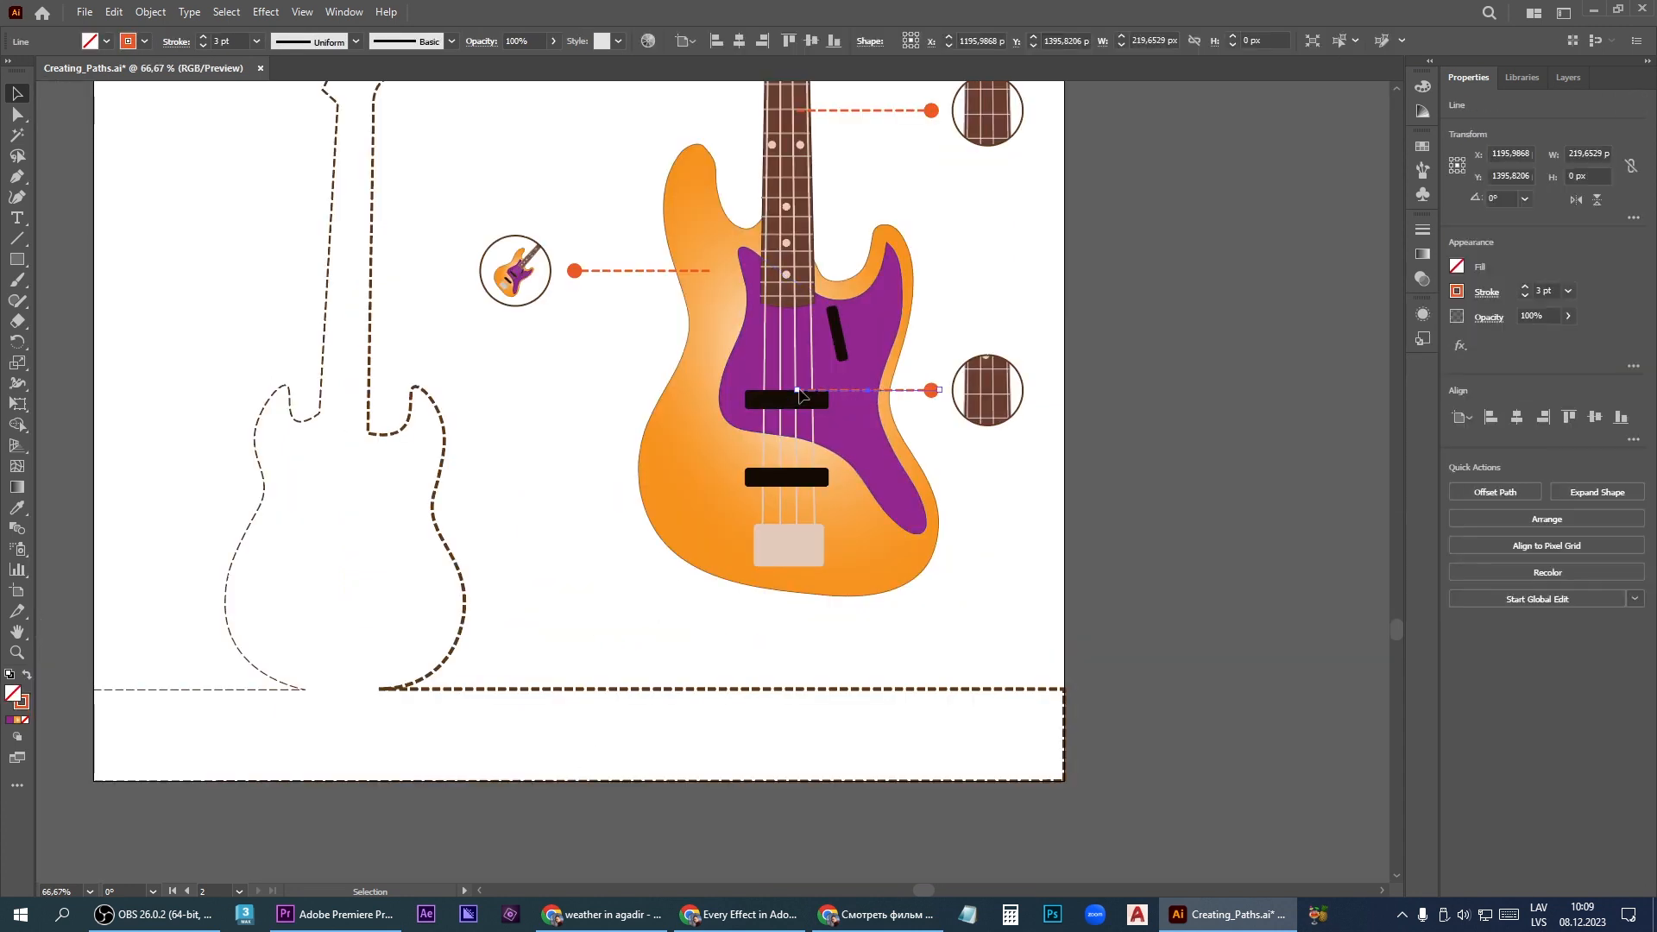
drag(797, 393, 850, 393)
right_click(1000, 413)
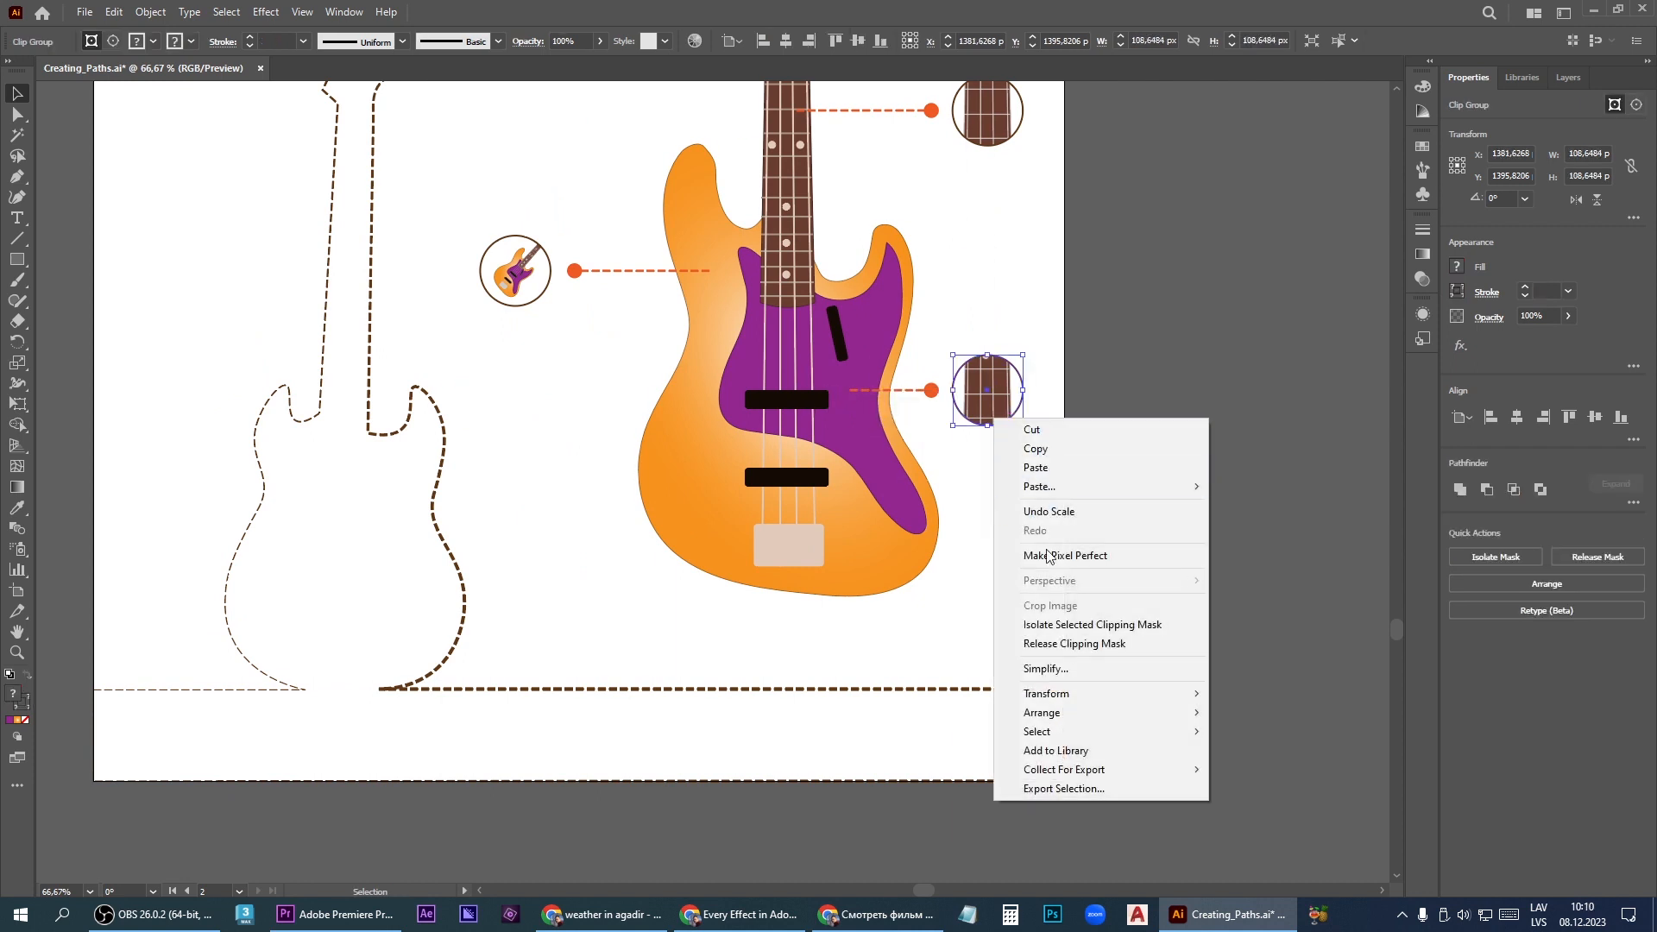
click(1061, 651)
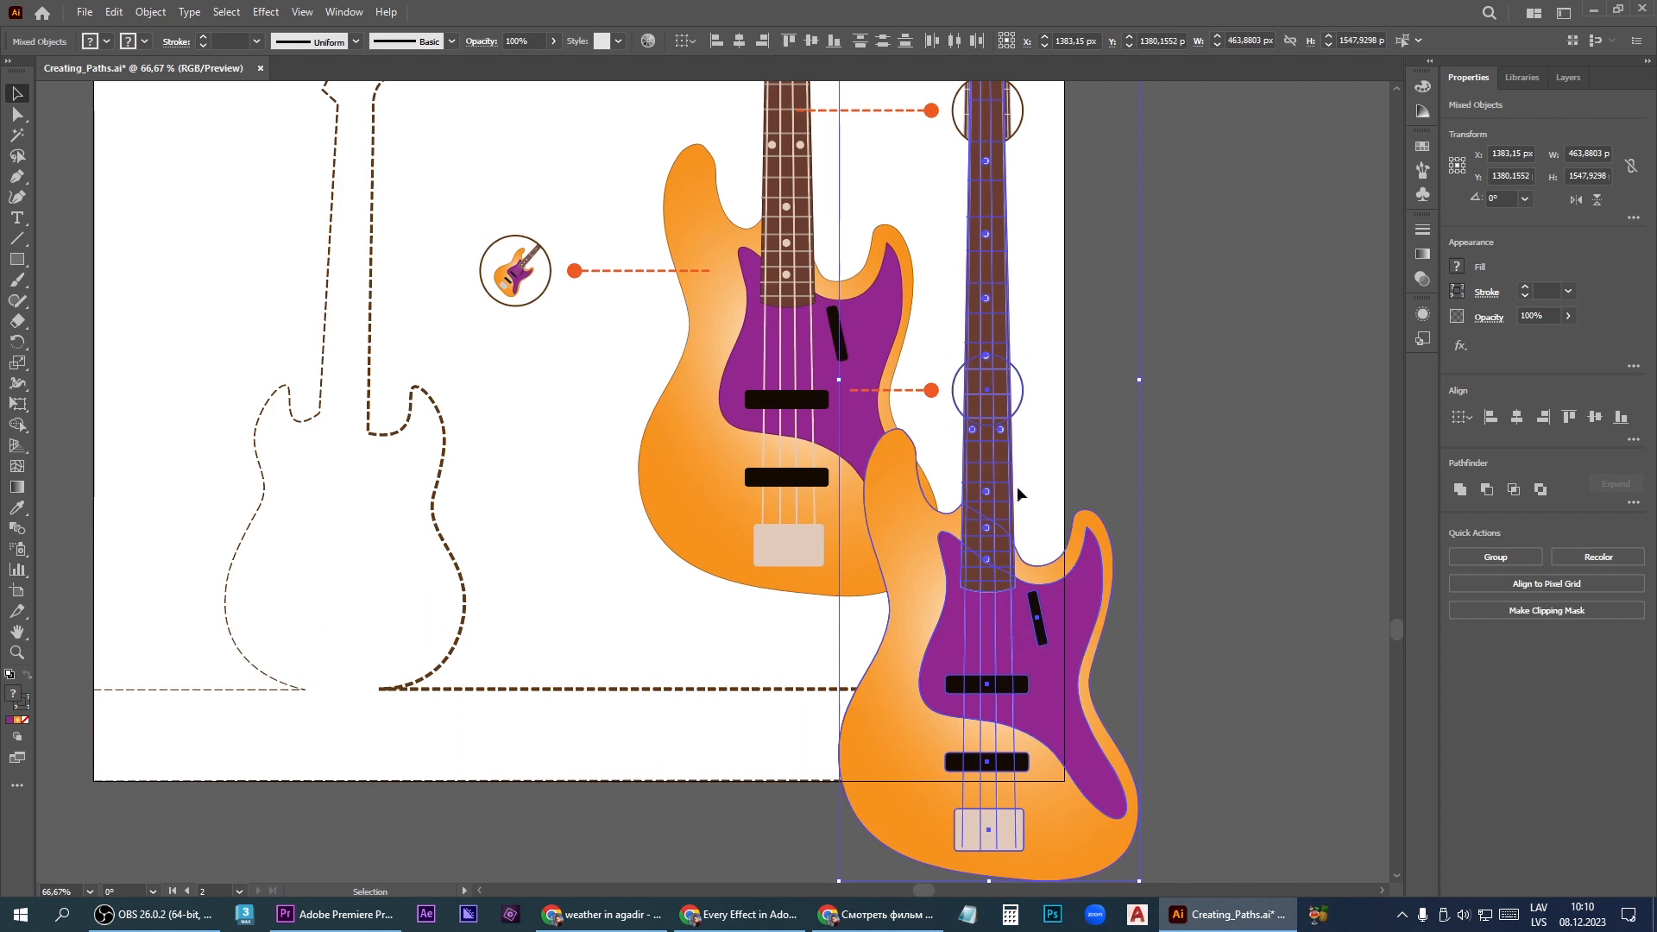
click(1091, 555)
key(Delete)
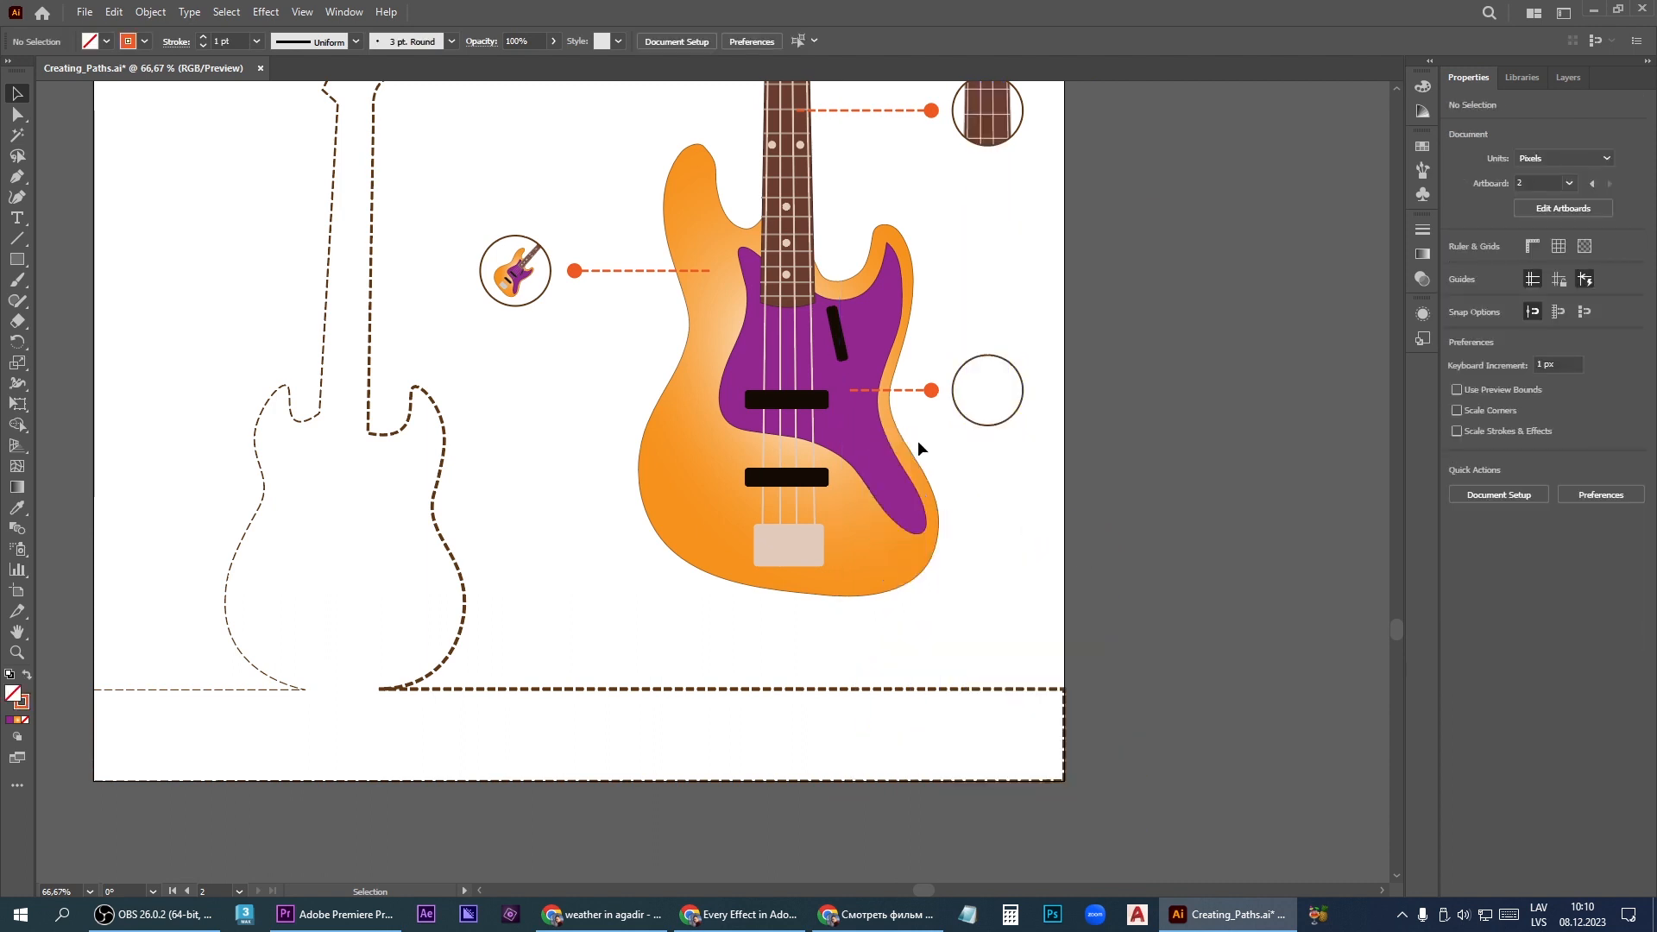
drag(924, 528, 977, 393)
Copy a mirrored callout line and an empty icon circle to the left of the headstock, shortening the line to stop beside the circle
scroll(980, 397, down, 3)
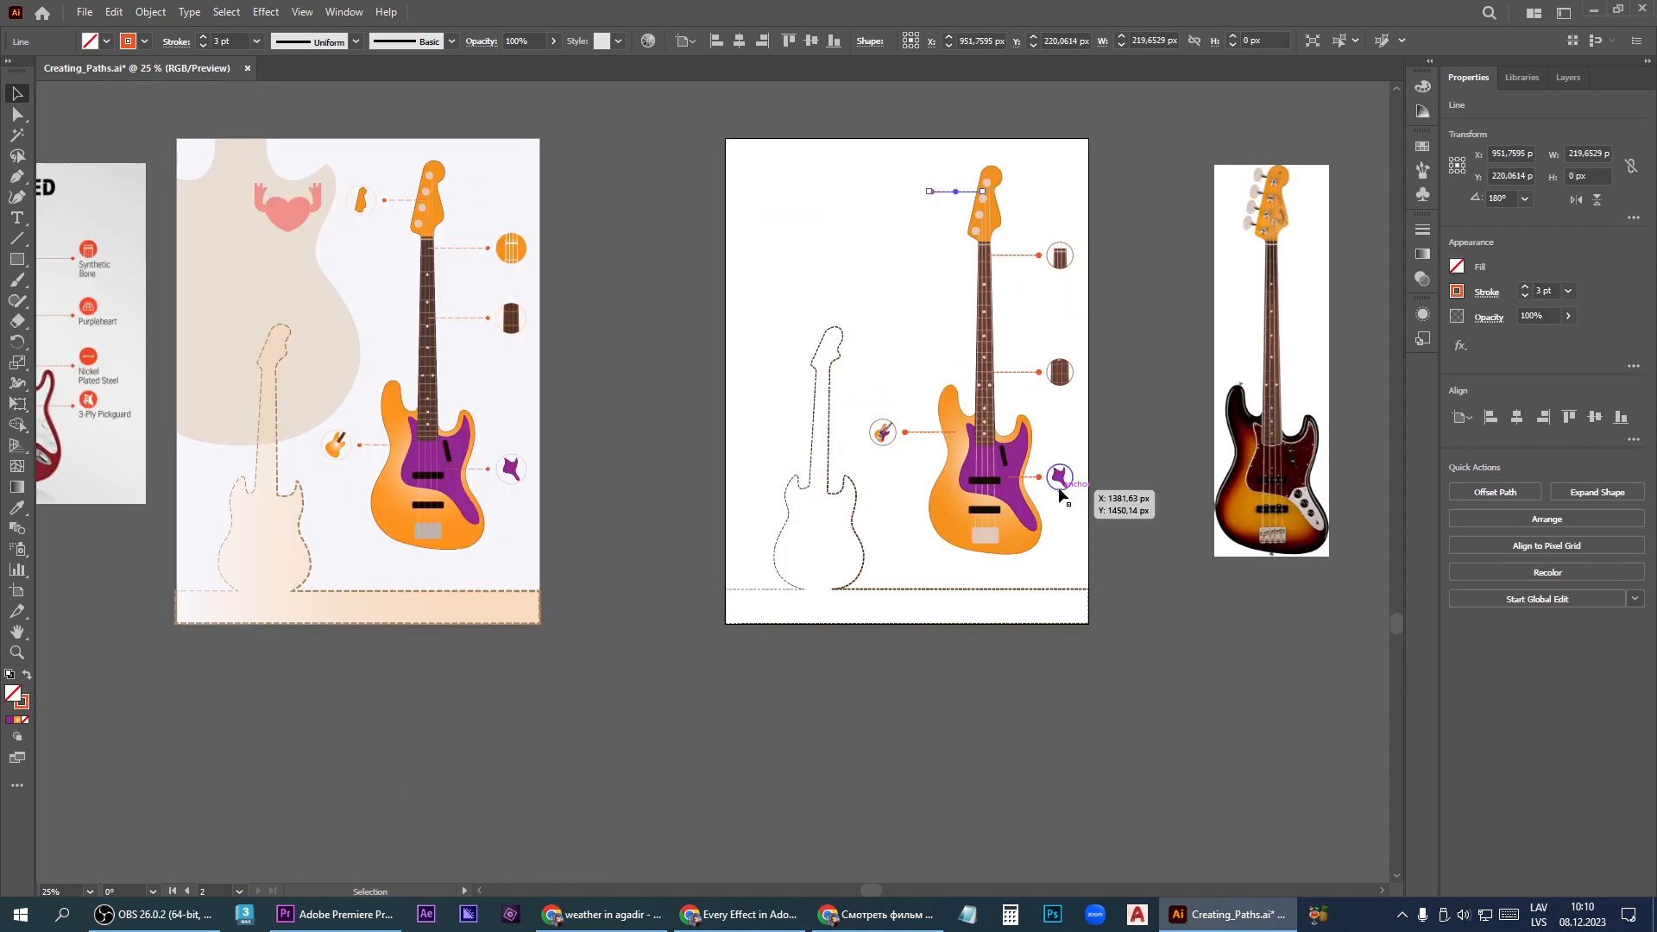
drag(1058, 487, 908, 205)
scroll(955, 164, up, 5)
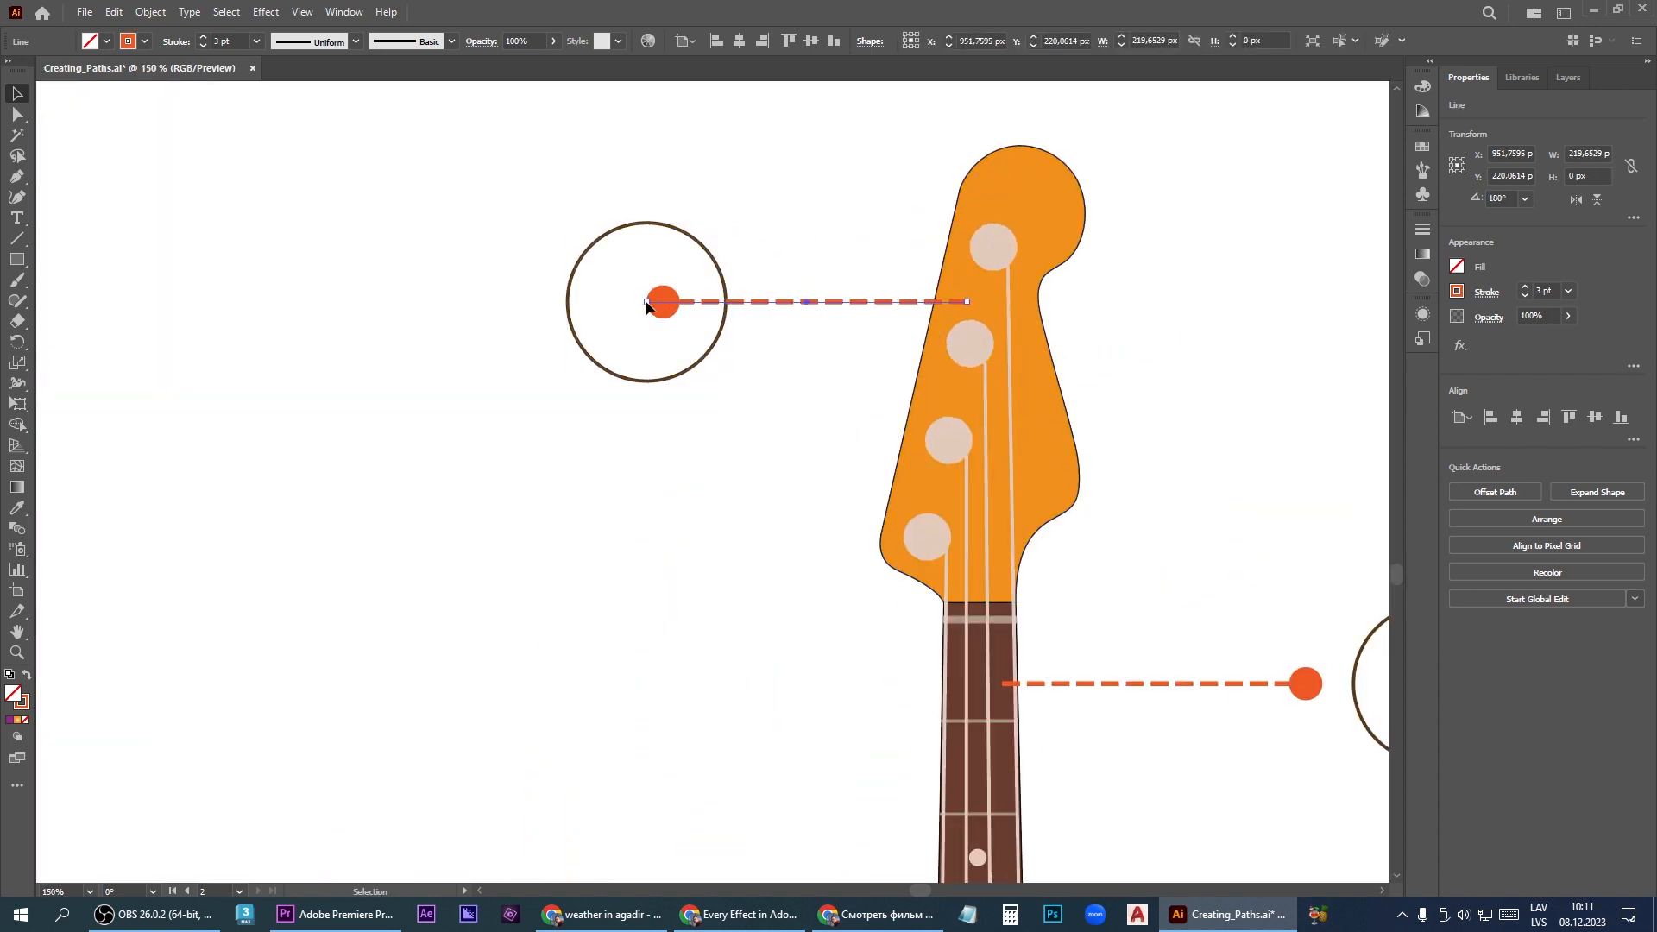
drag(658, 299, 763, 299)
Place a scaled-down copy of the orange headstock shape inside the circle beside the headstock
drag(1058, 426, 757, 380)
drag(780, 546, 630, 285)
drag(654, 321, 660, 348)
scroll(1065, 301, down, 5)
click(1090, 246)
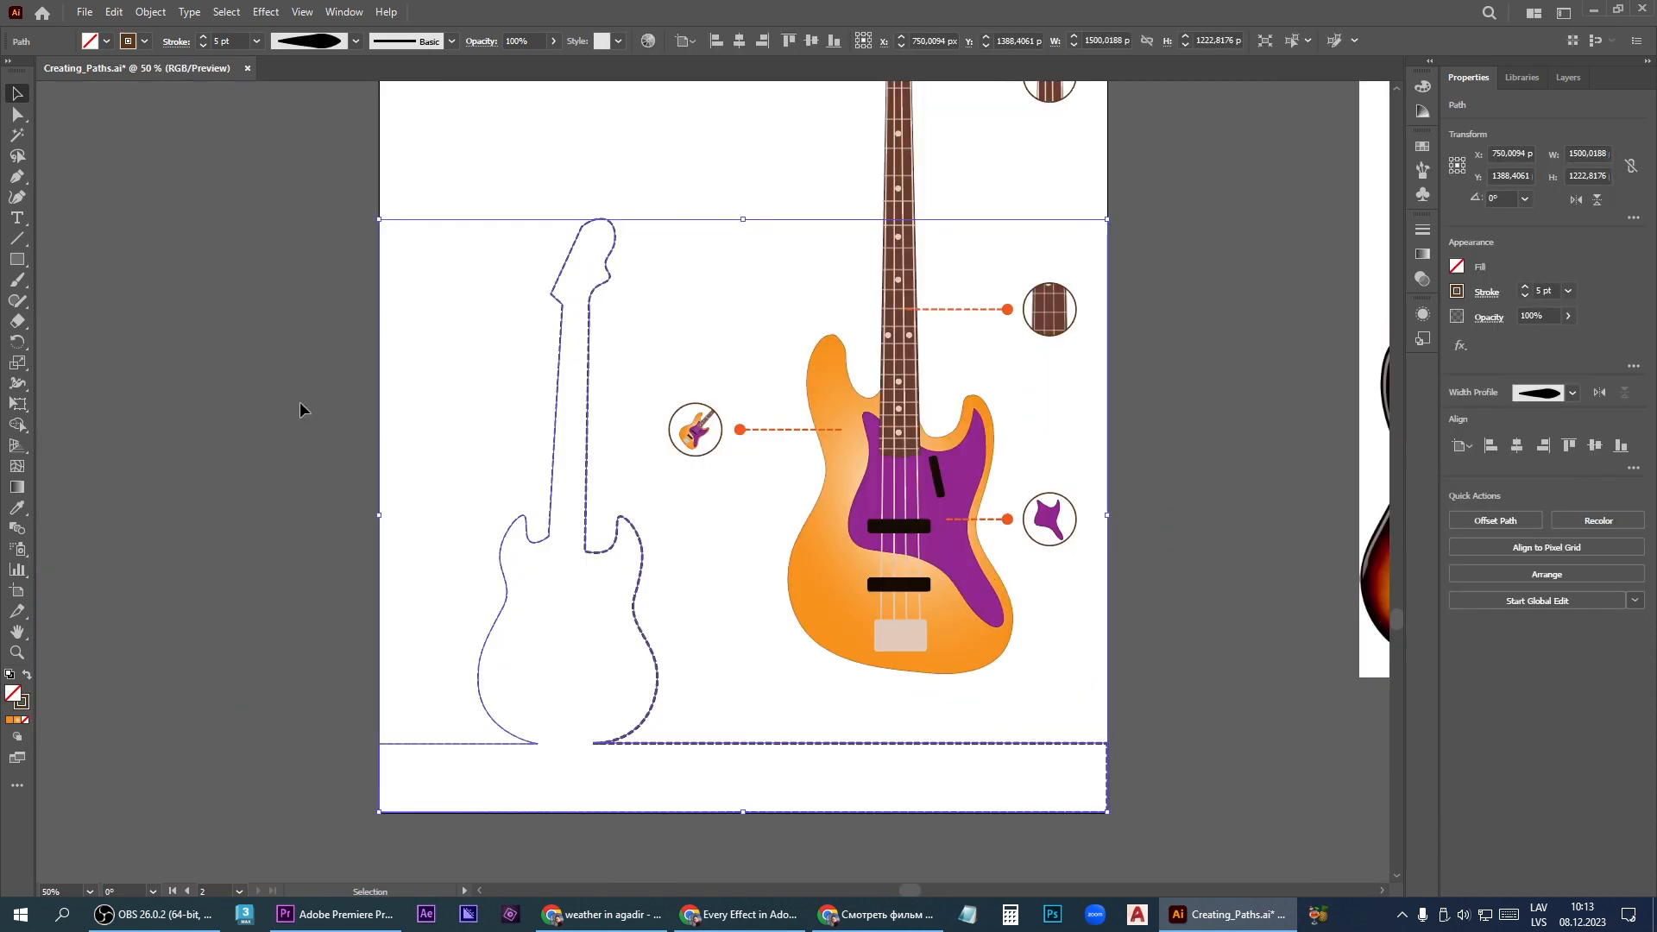
Fill the dashed guitar outline and its base strip with a linear white-to-orange gradient
click(646, 640)
click(1422, 252)
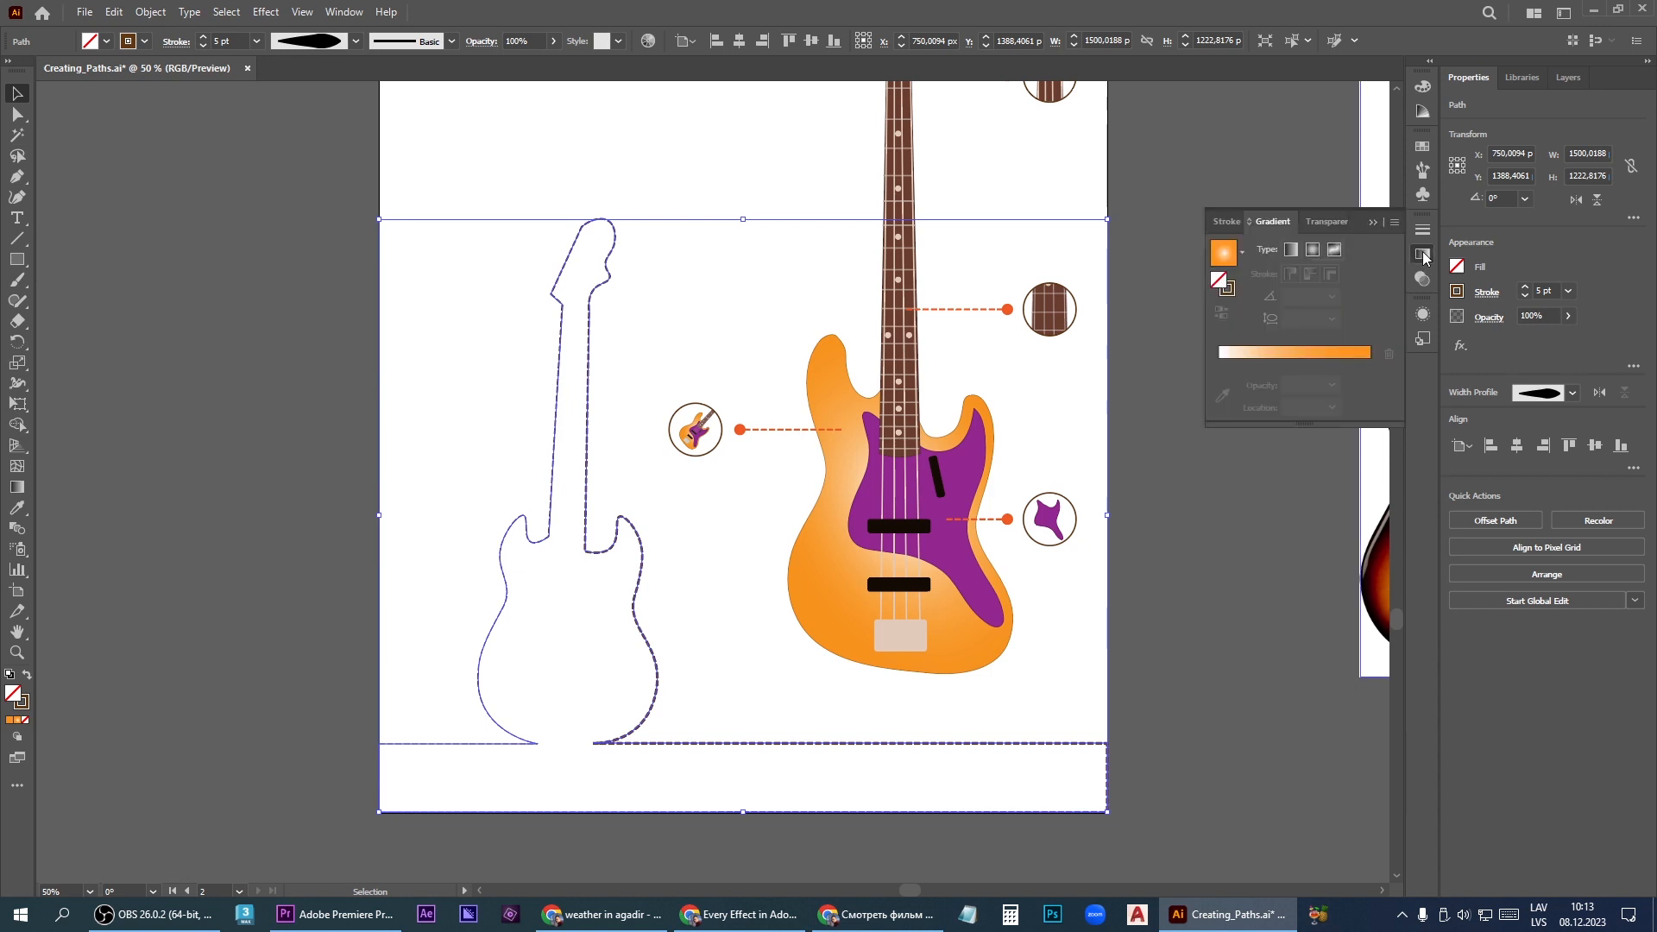
click(1290, 251)
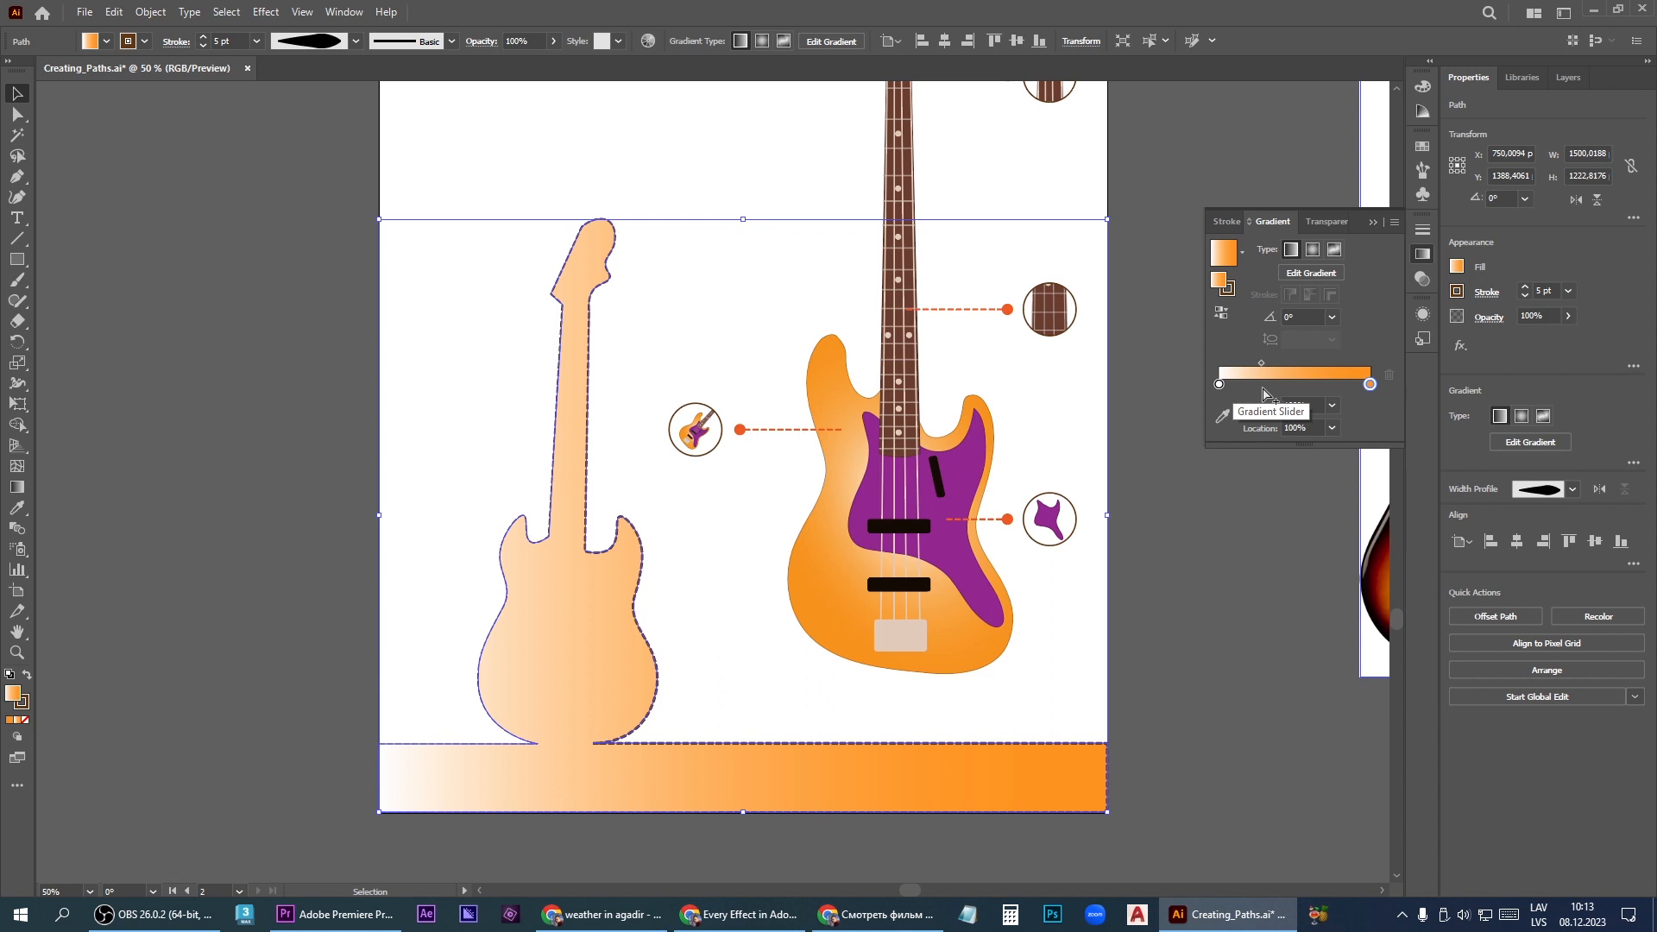
Recolor the gradient's orange end stop with a light brown swatch at 30% opacity and adjust the gradient midpoint
double_click(1371, 385)
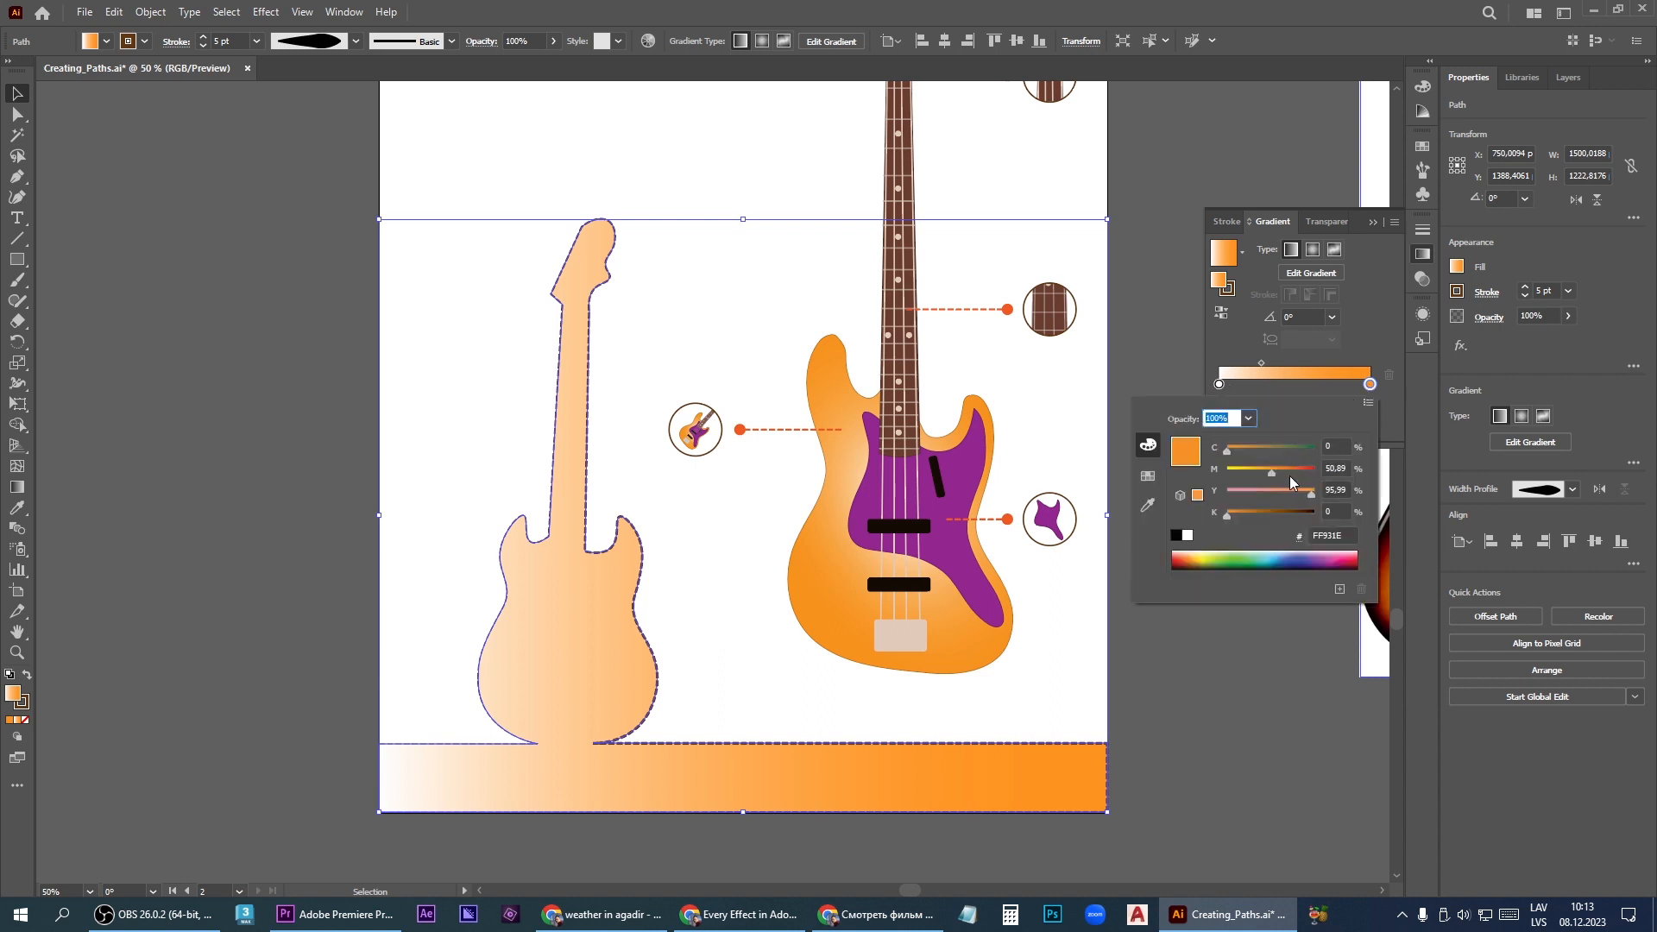
click(1148, 477)
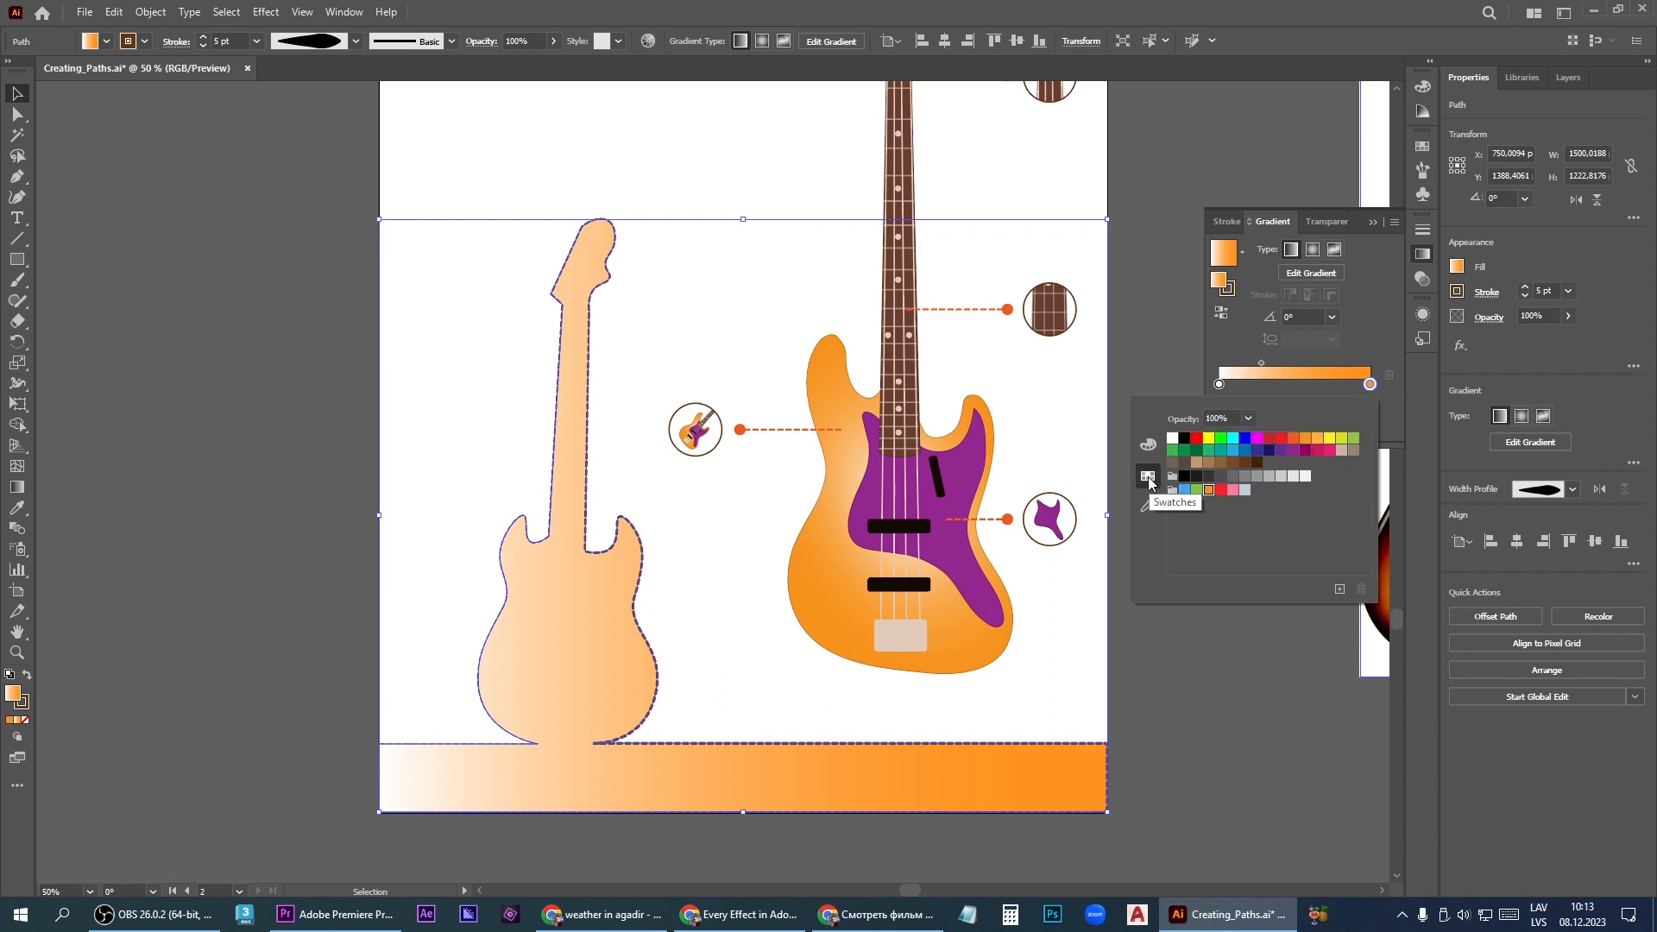
click(1222, 462)
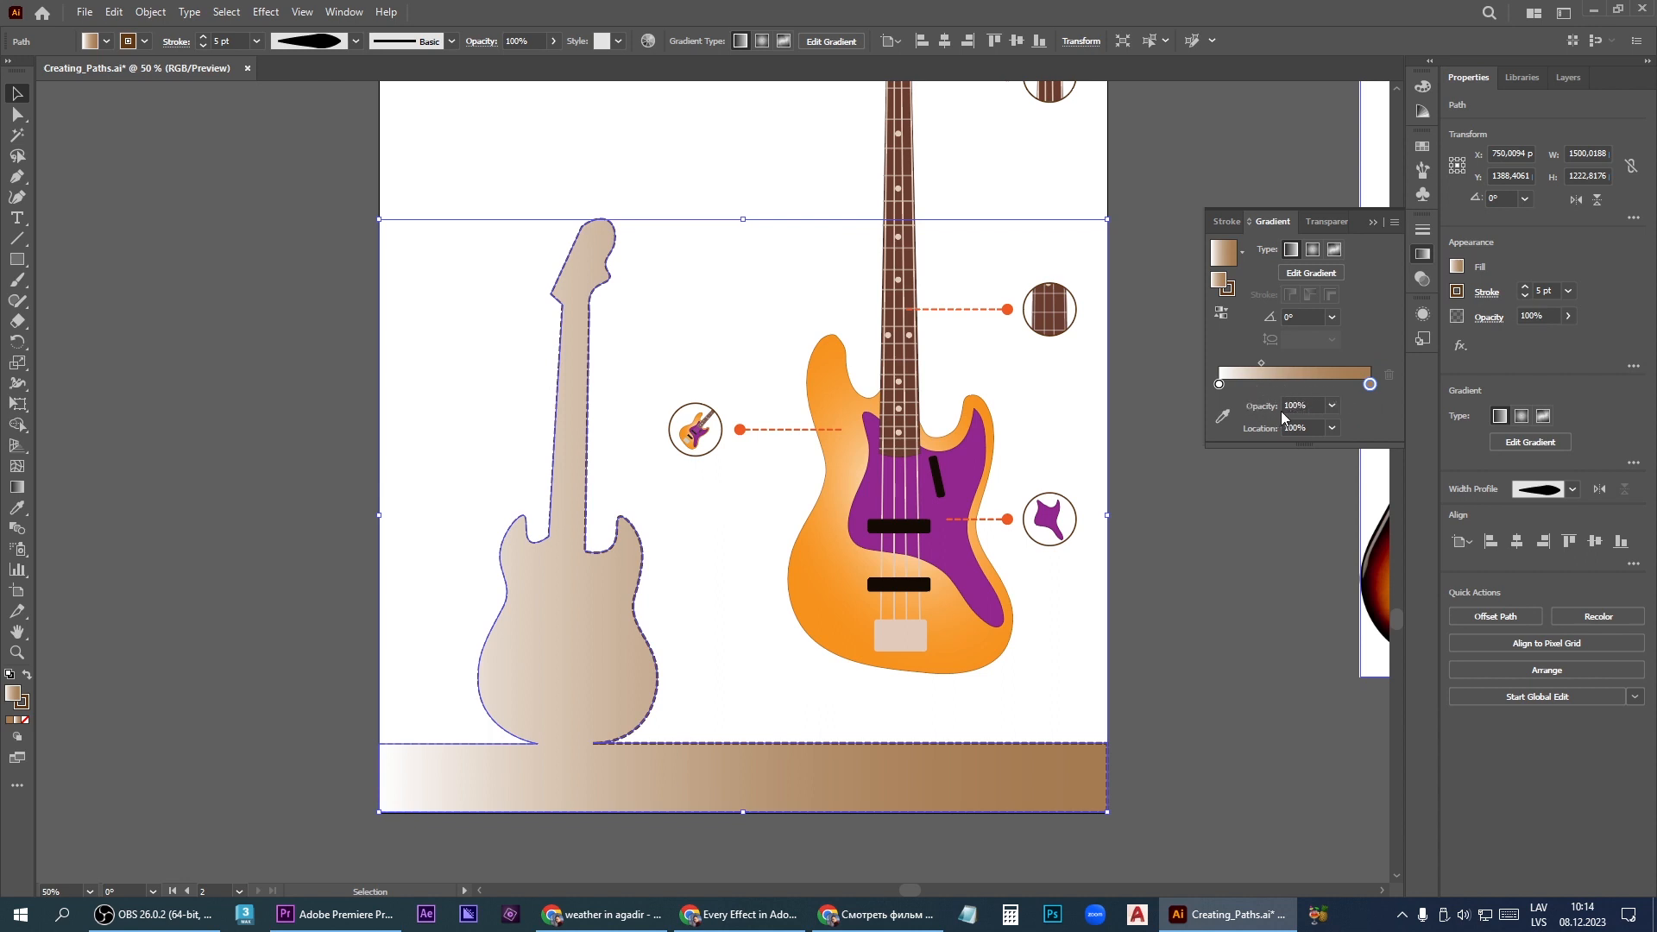
click(1332, 406)
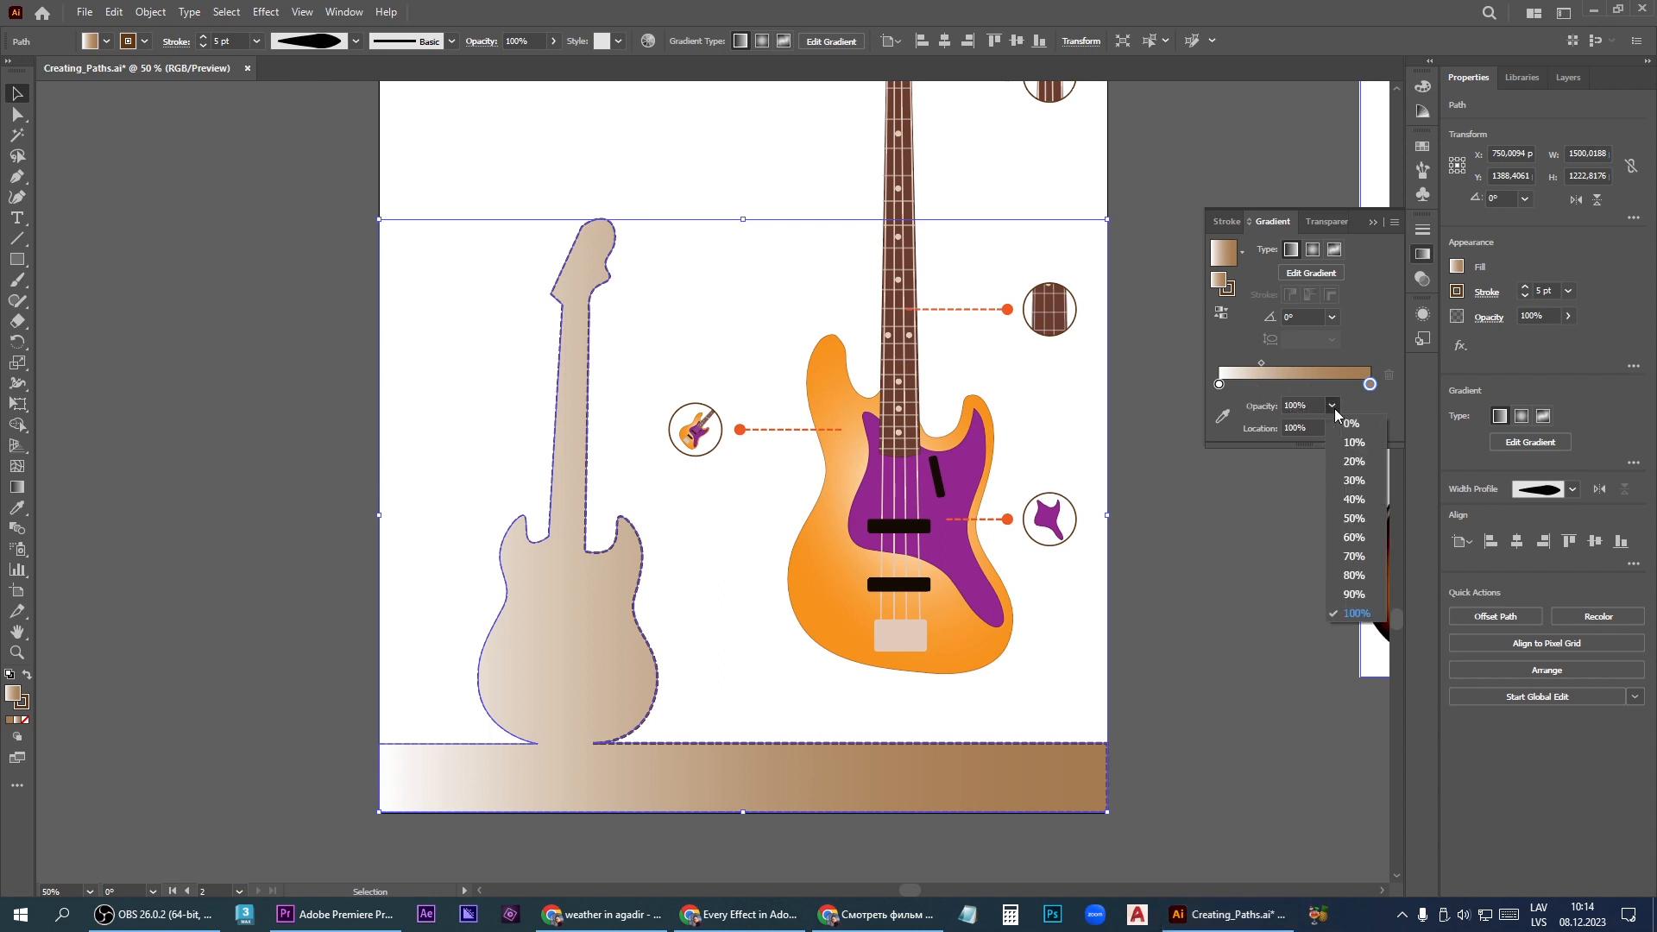
click(1354, 538)
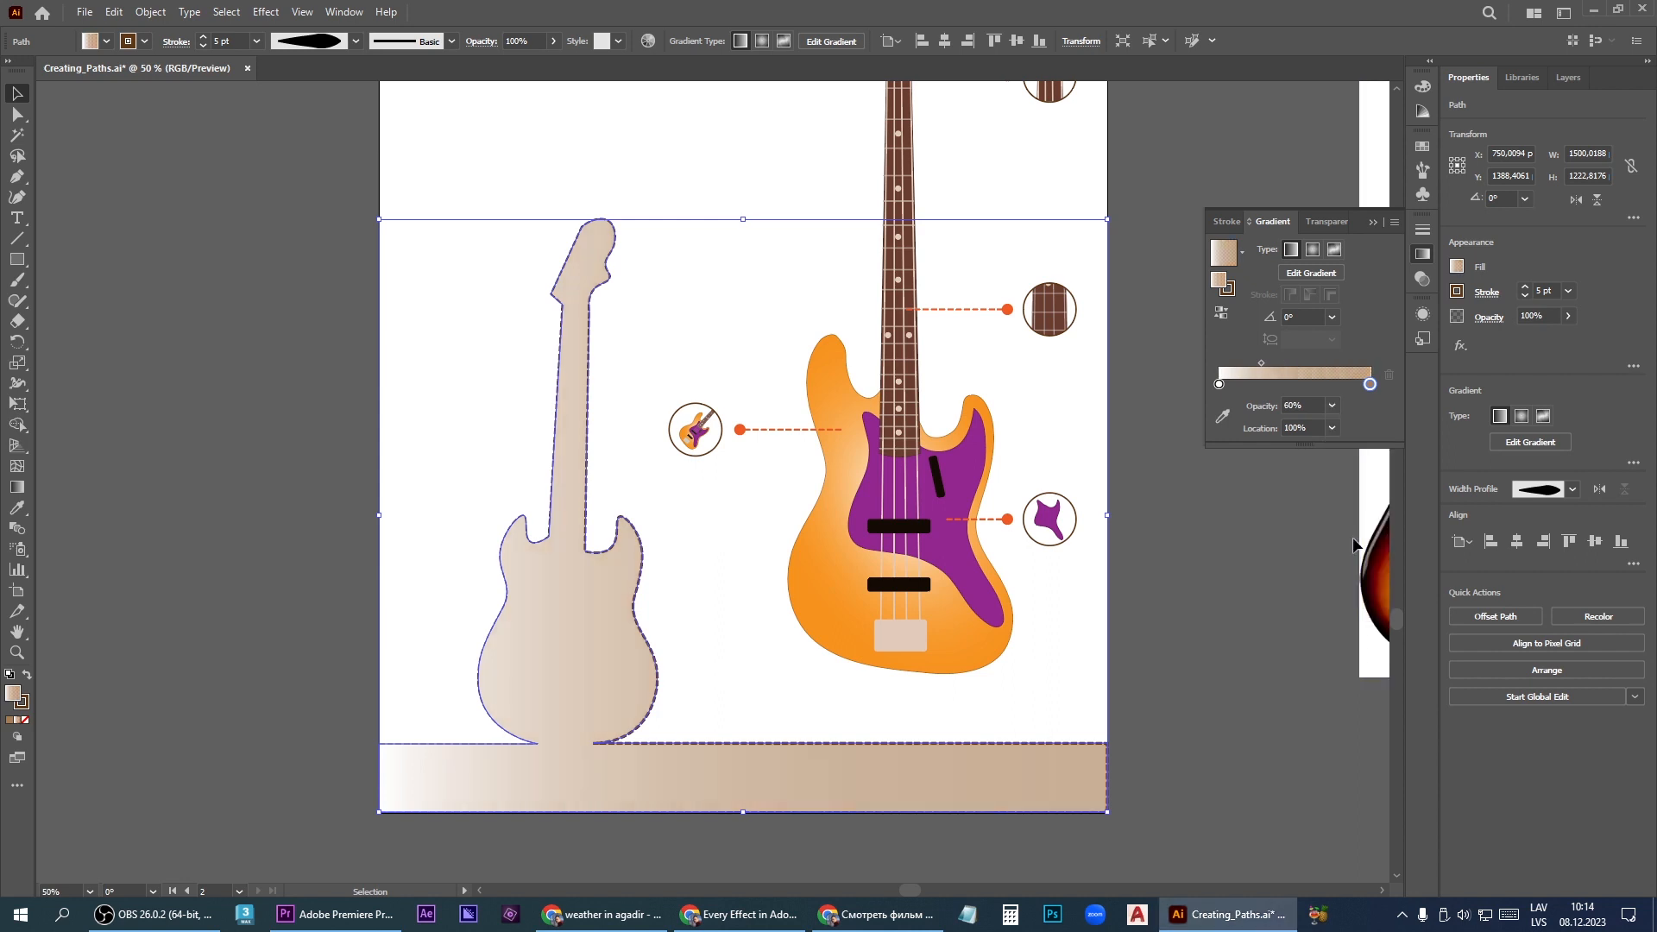
click(1333, 406)
click(1355, 484)
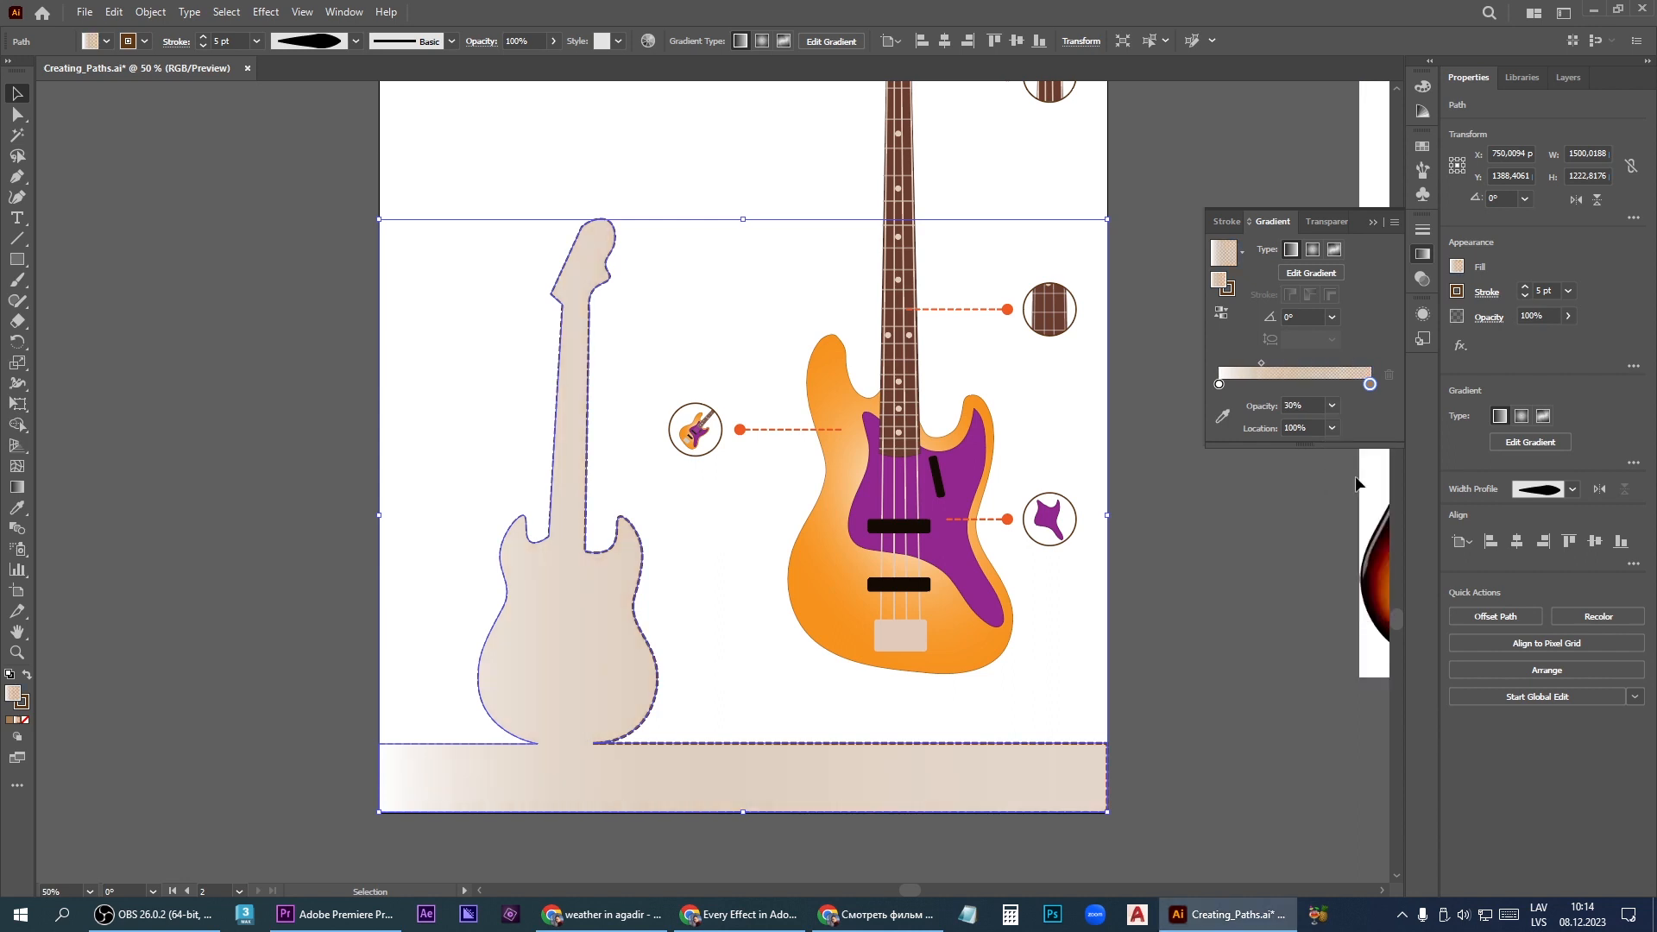
drag(1262, 363, 1334, 364)
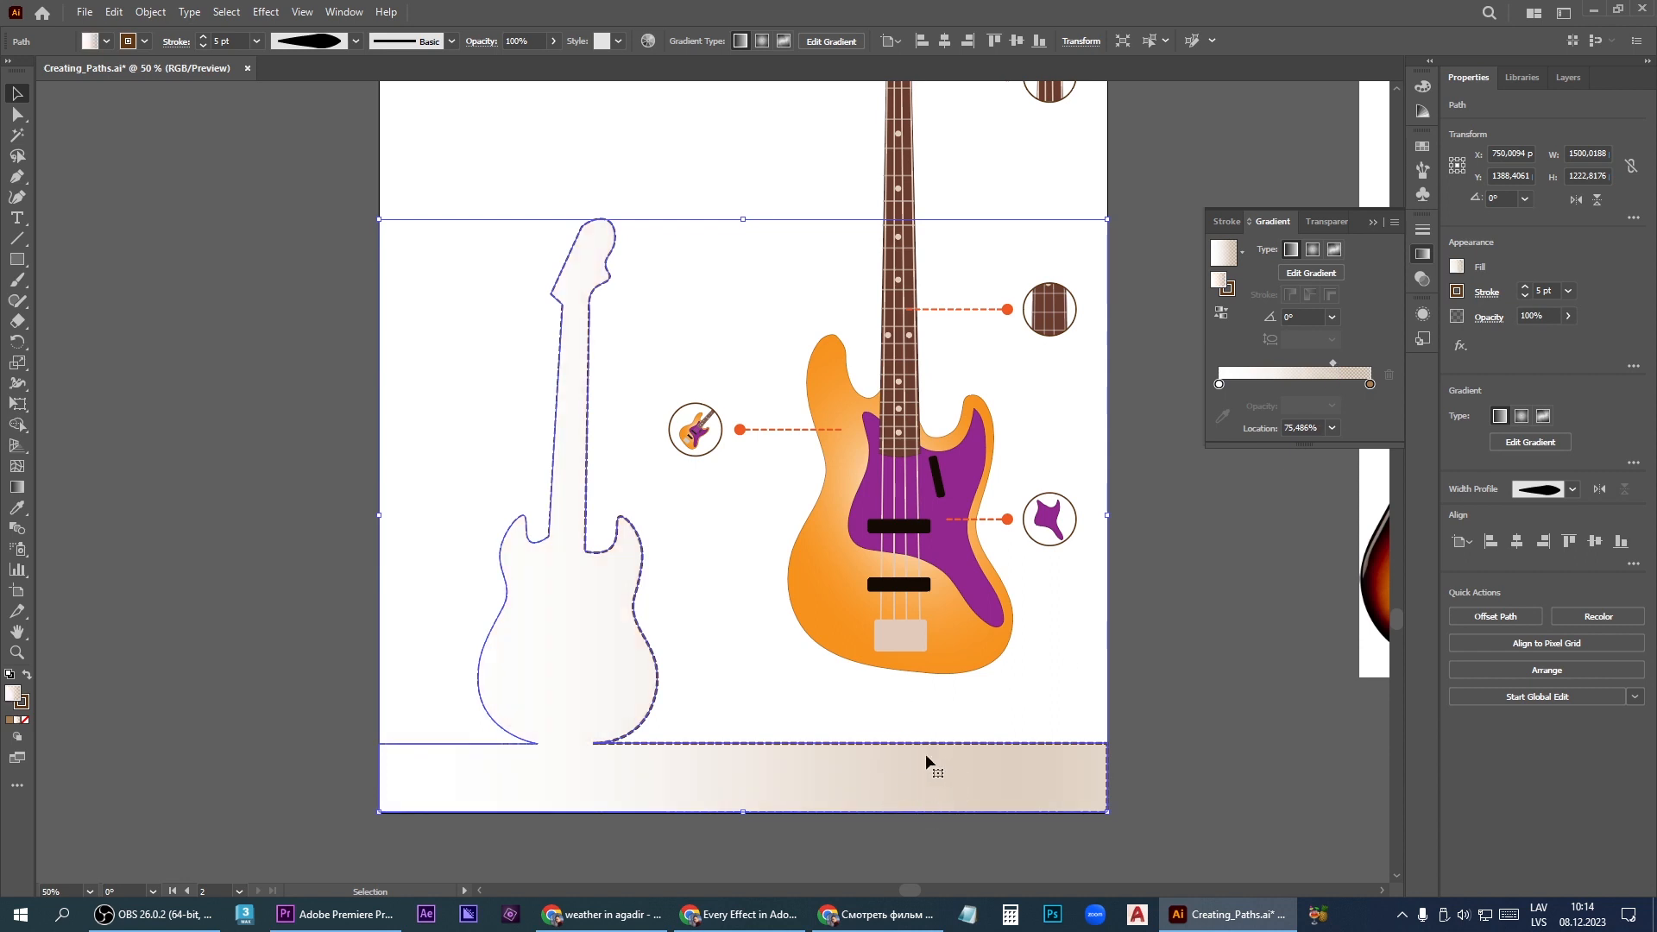
Try the filled guitar and base shape at 44% overall opacity and return it to 100%
click(623, 612)
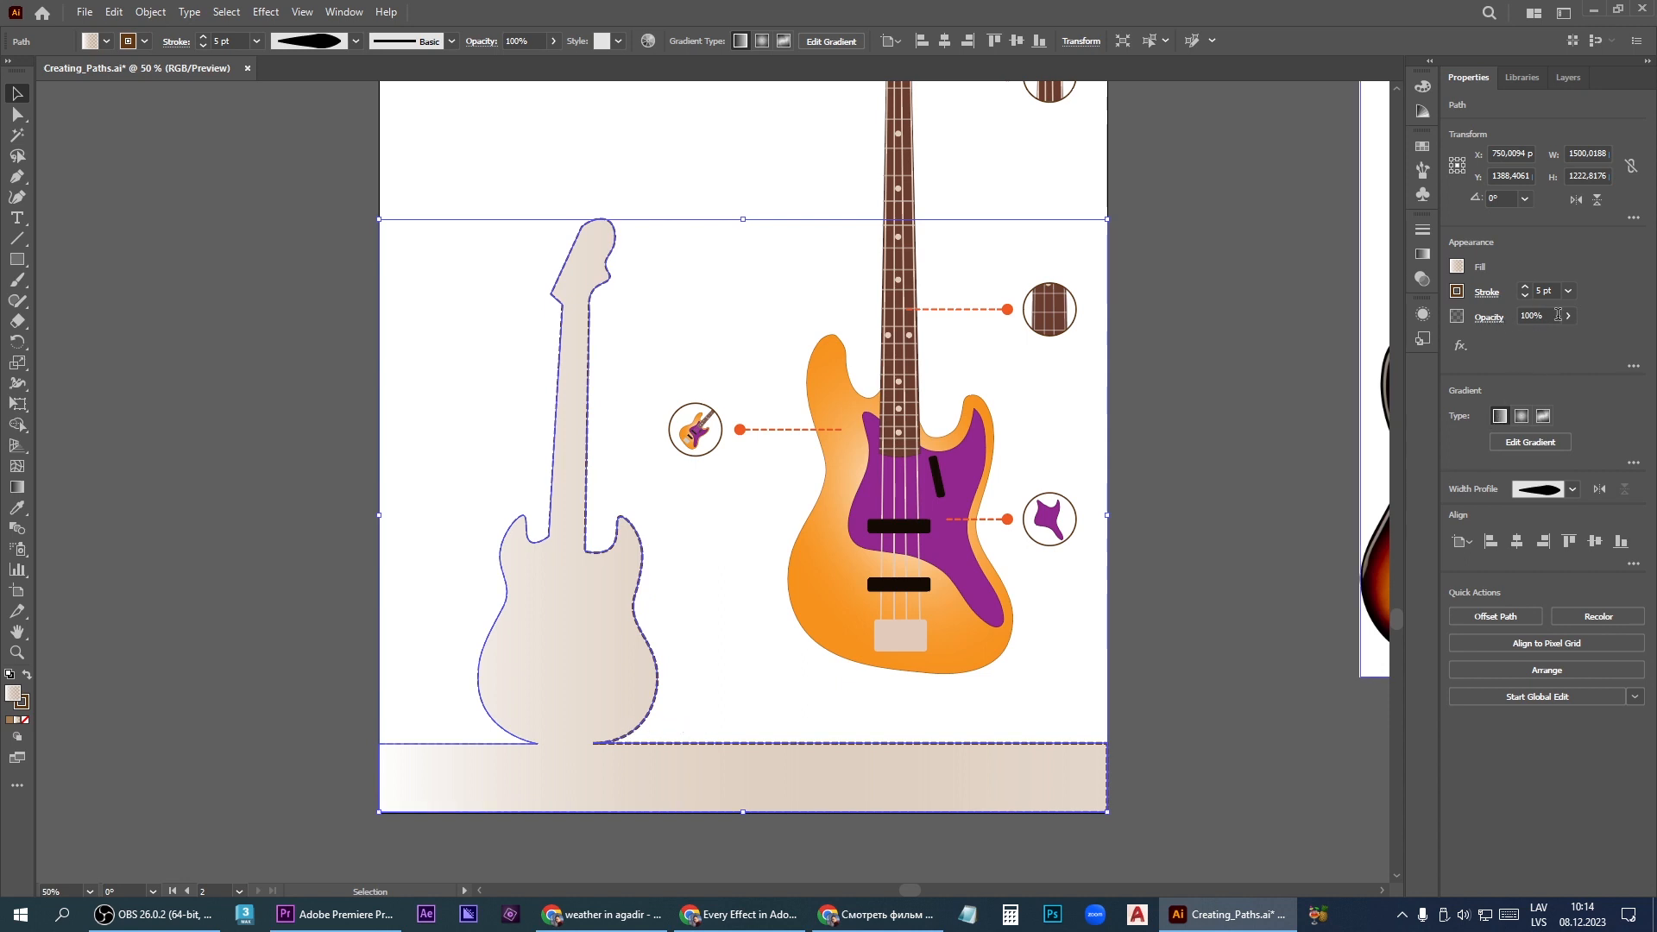
click(1532, 339)
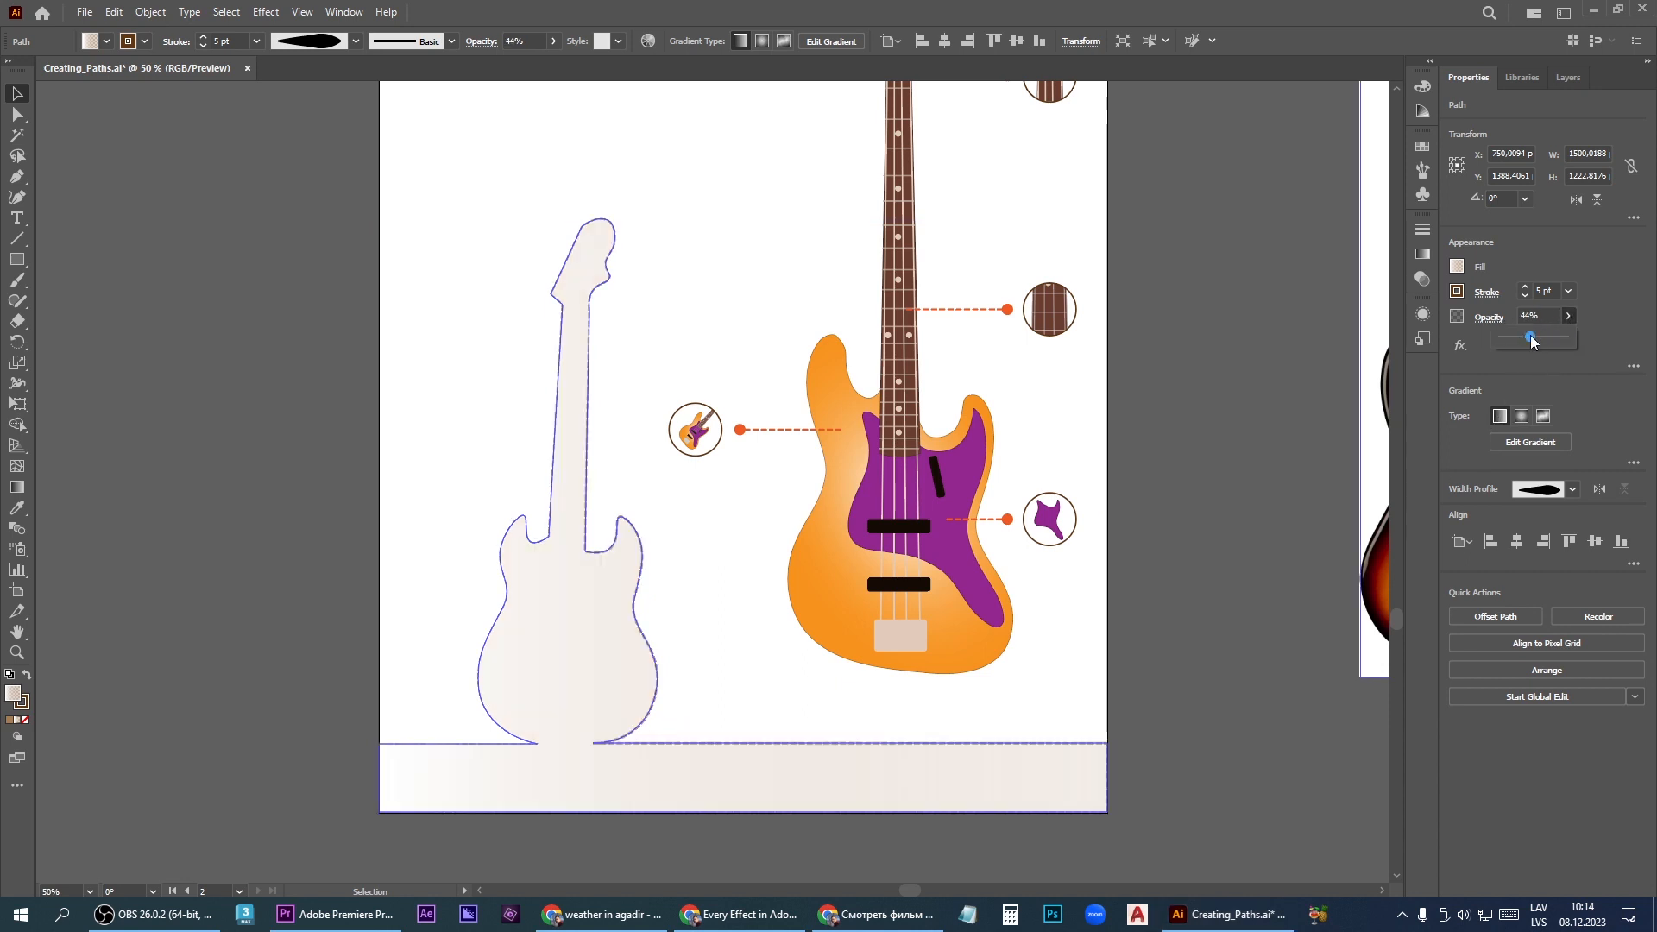
drag(1531, 337, 1590, 340)
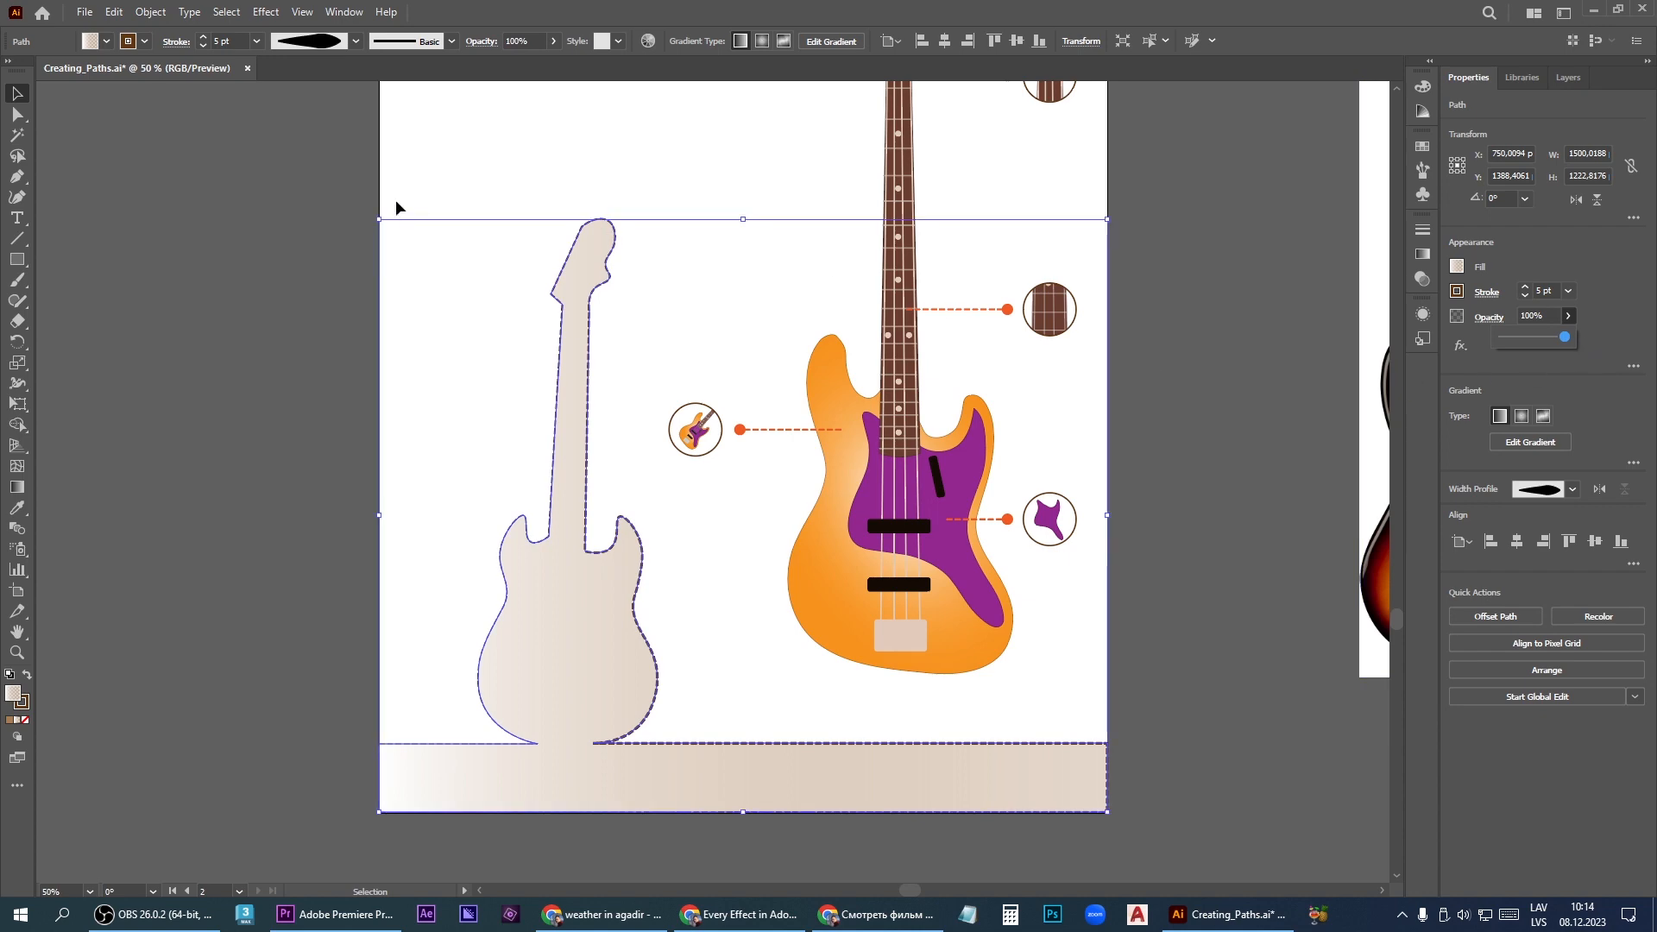
scroll(804, 586, down, 3)
click(936, 605)
scroll(335, 471, up, 1)
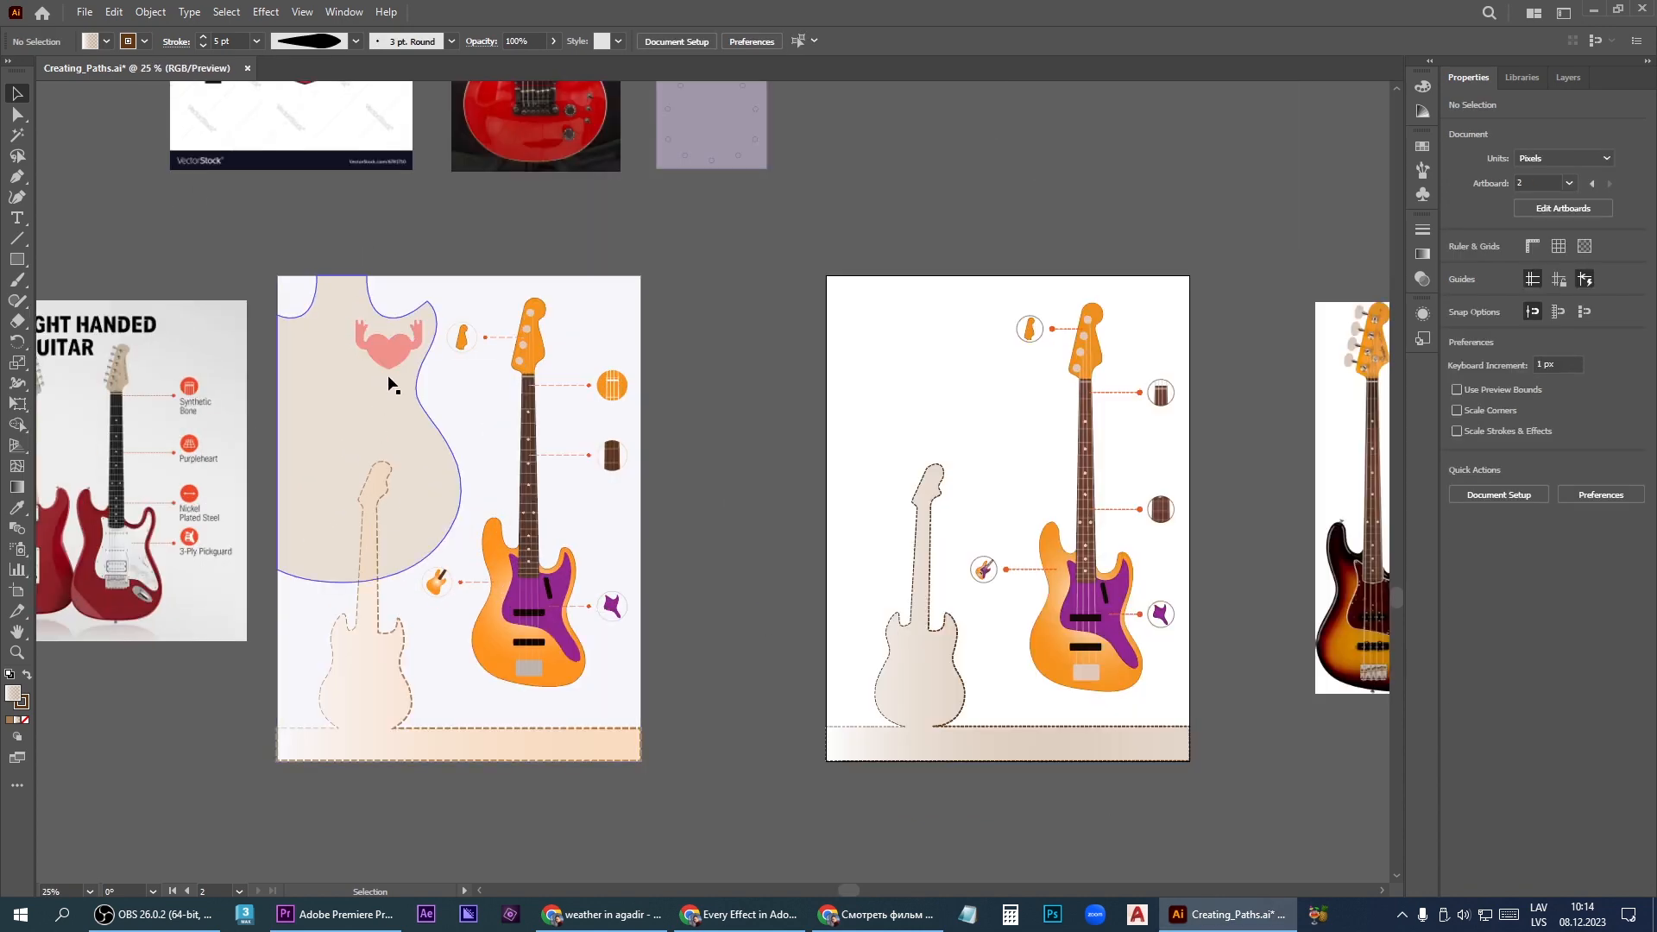
Set the Pencil tool's fidelity to Smooth
scroll(560, 626, down, 1)
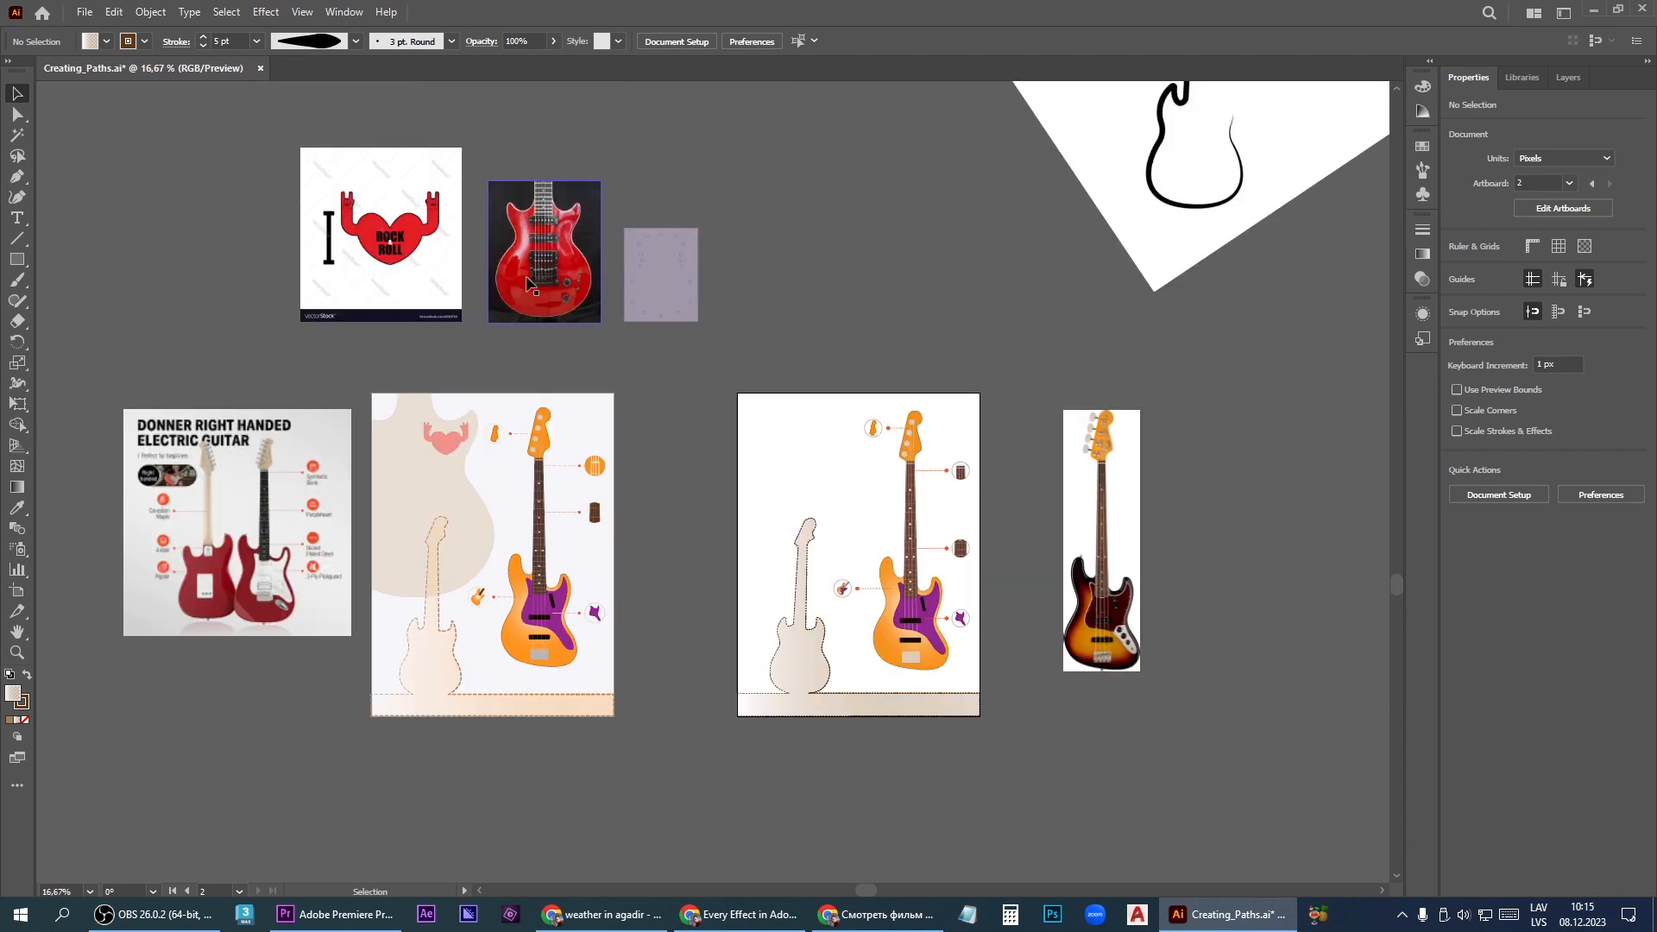
scroll(528, 186, up, 3)
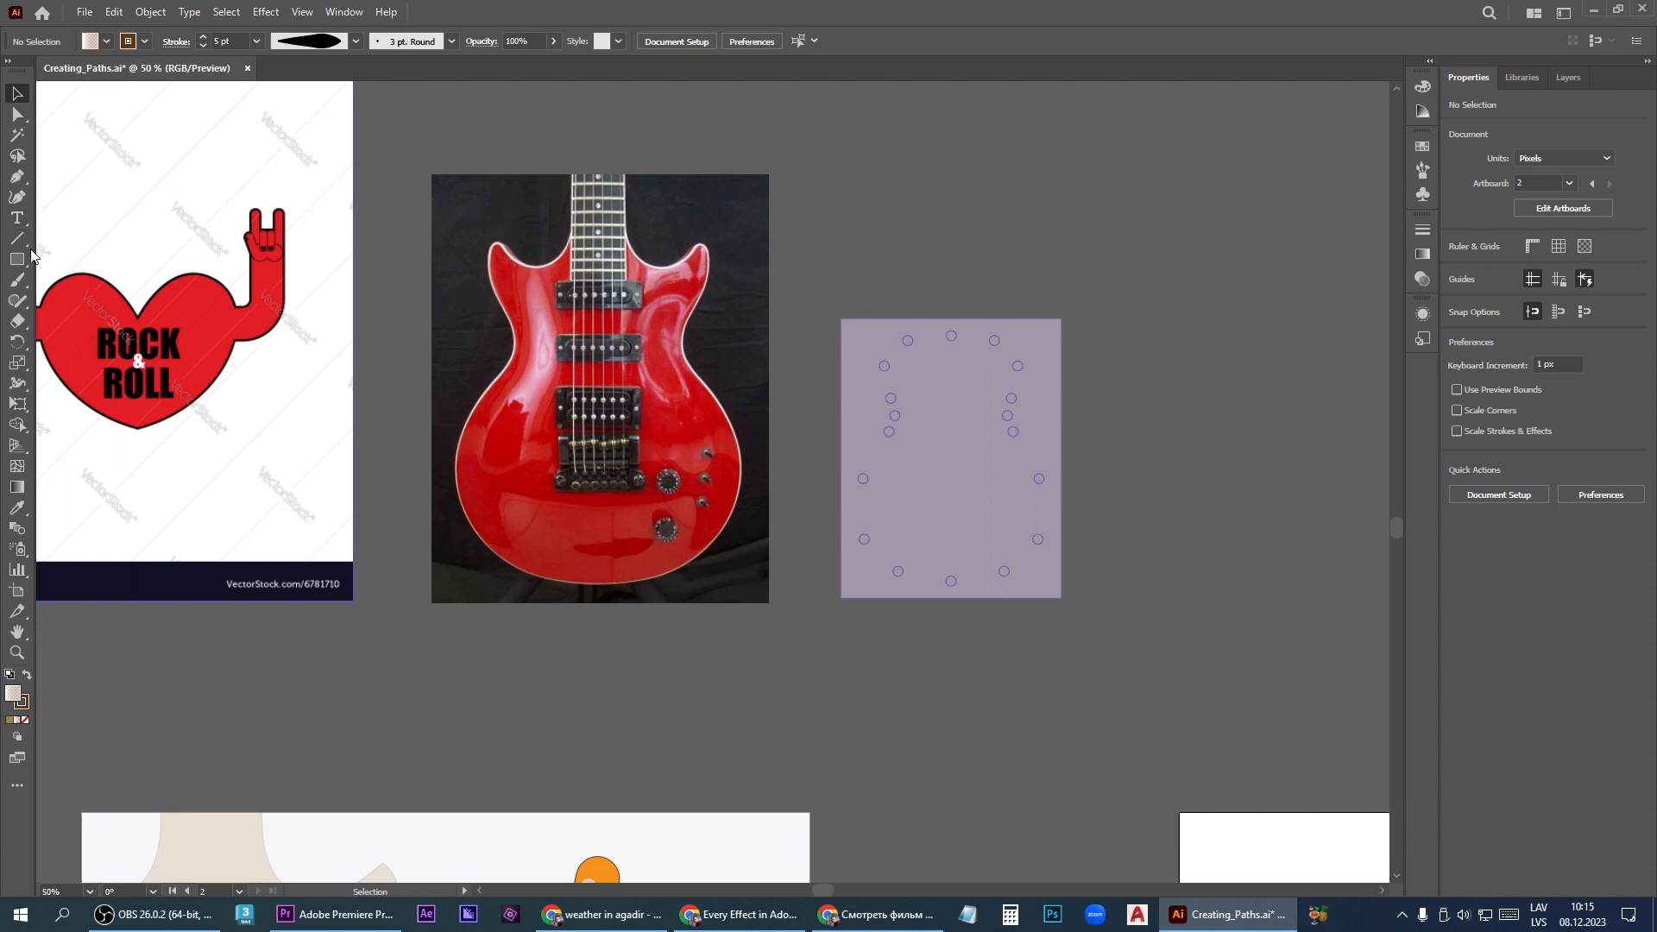
drag(18, 299, 97, 324)
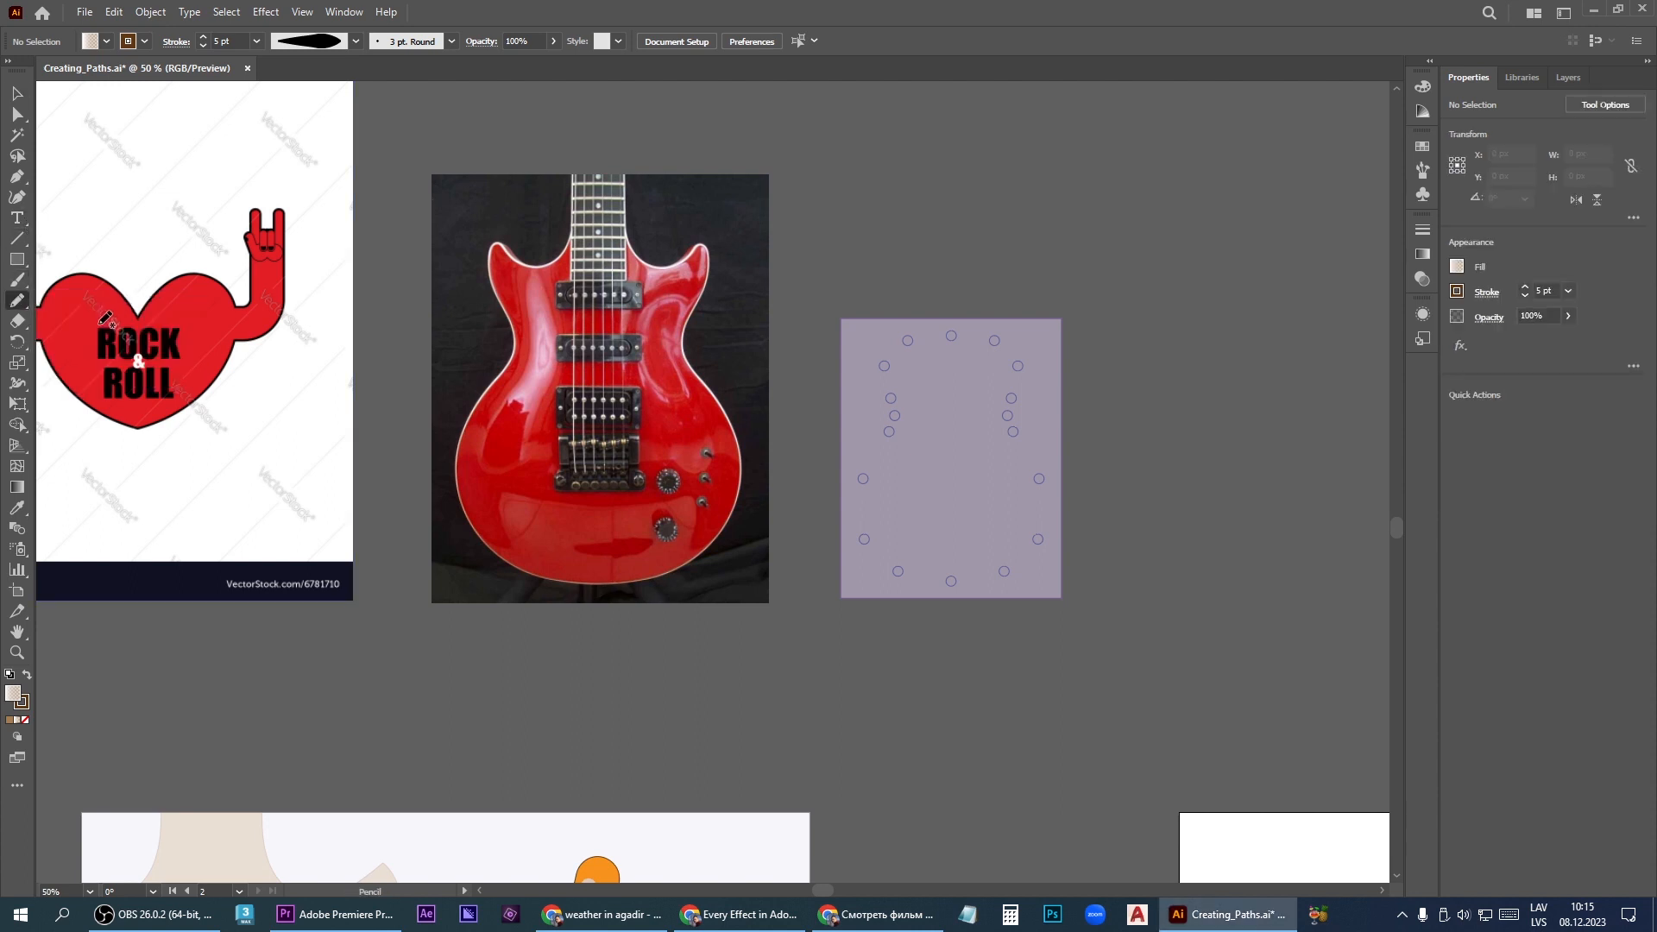
double_click(18, 304)
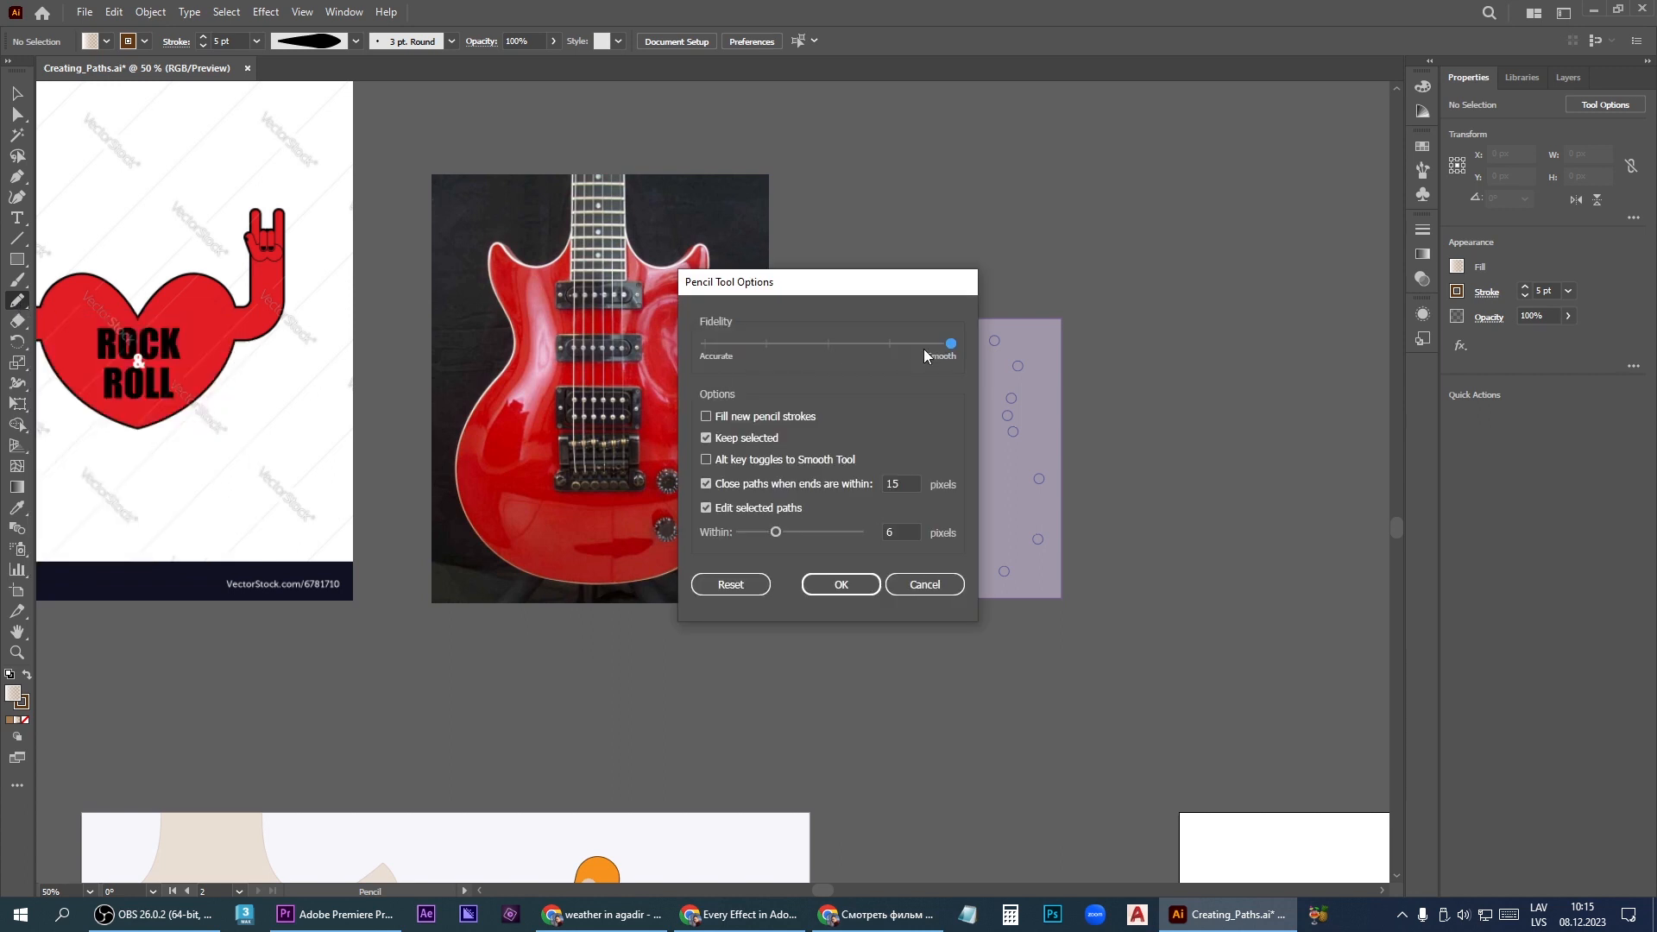
click(841, 584)
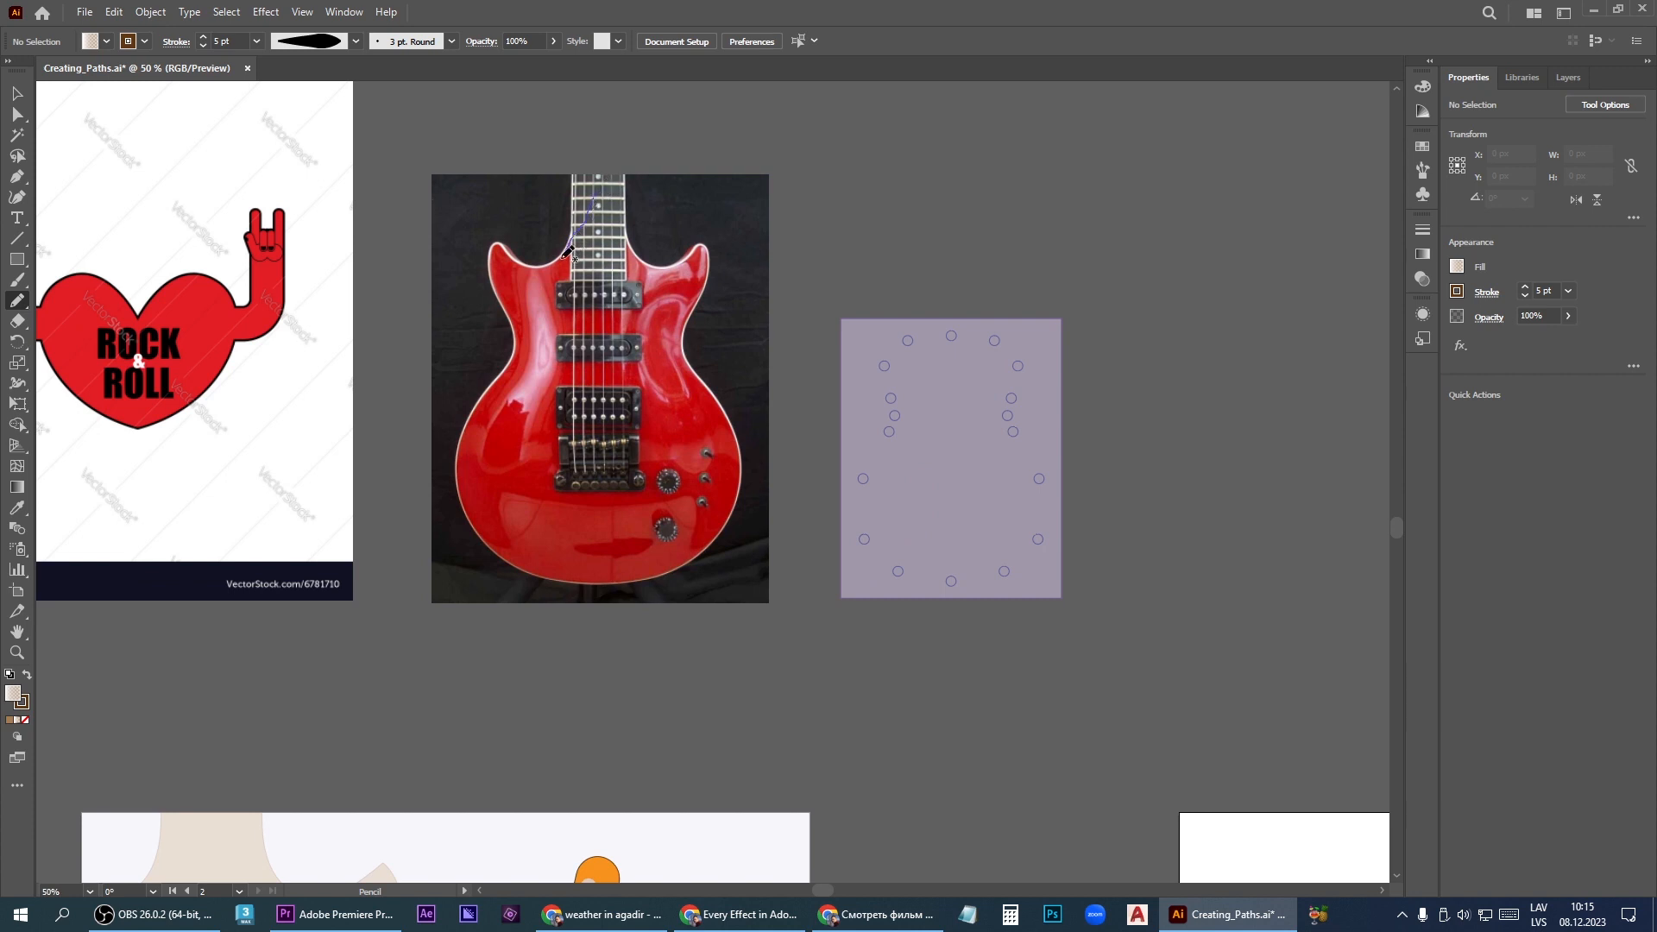
Trace the left half of the red guitar's body, about 315 by 816 px, and move the path beside the lilac rectangle
mouse_move(541, 260)
mouse_down()
mouse_move(489, 253)
mouse_move(545, 574)
mouse_move(613, 580)
mouse_up()
key(ctrl+minus)
key(ctrl+minus)
key(ctrl+minus)
key(ctrl+minus)
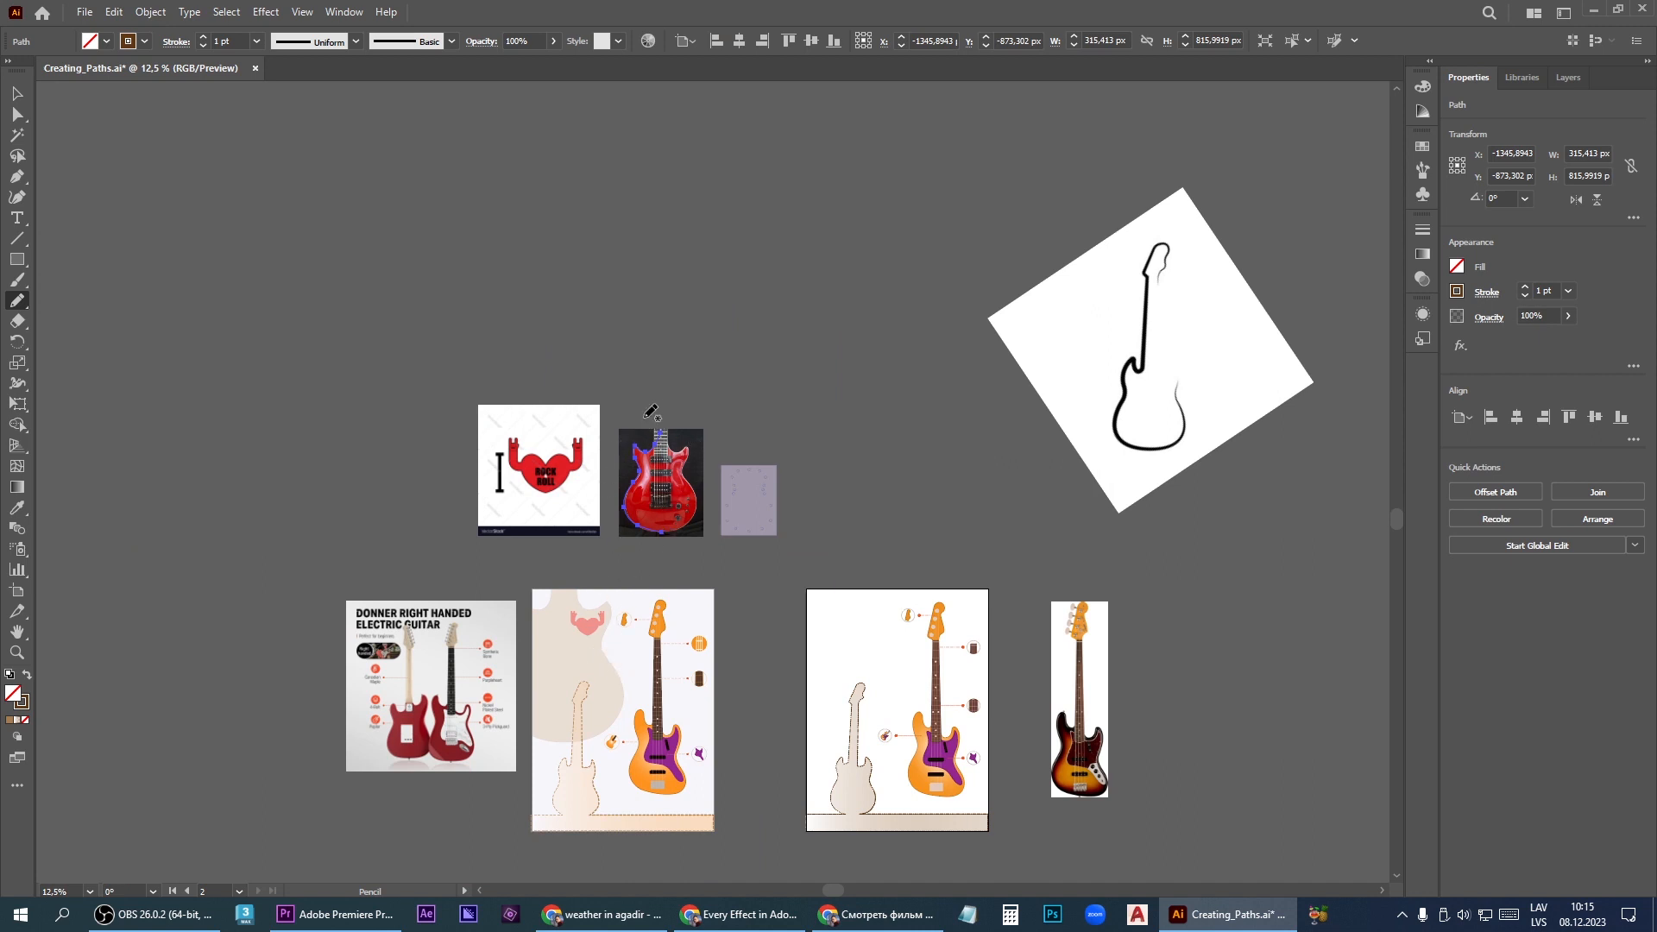
scroll(652, 412, up, 3)
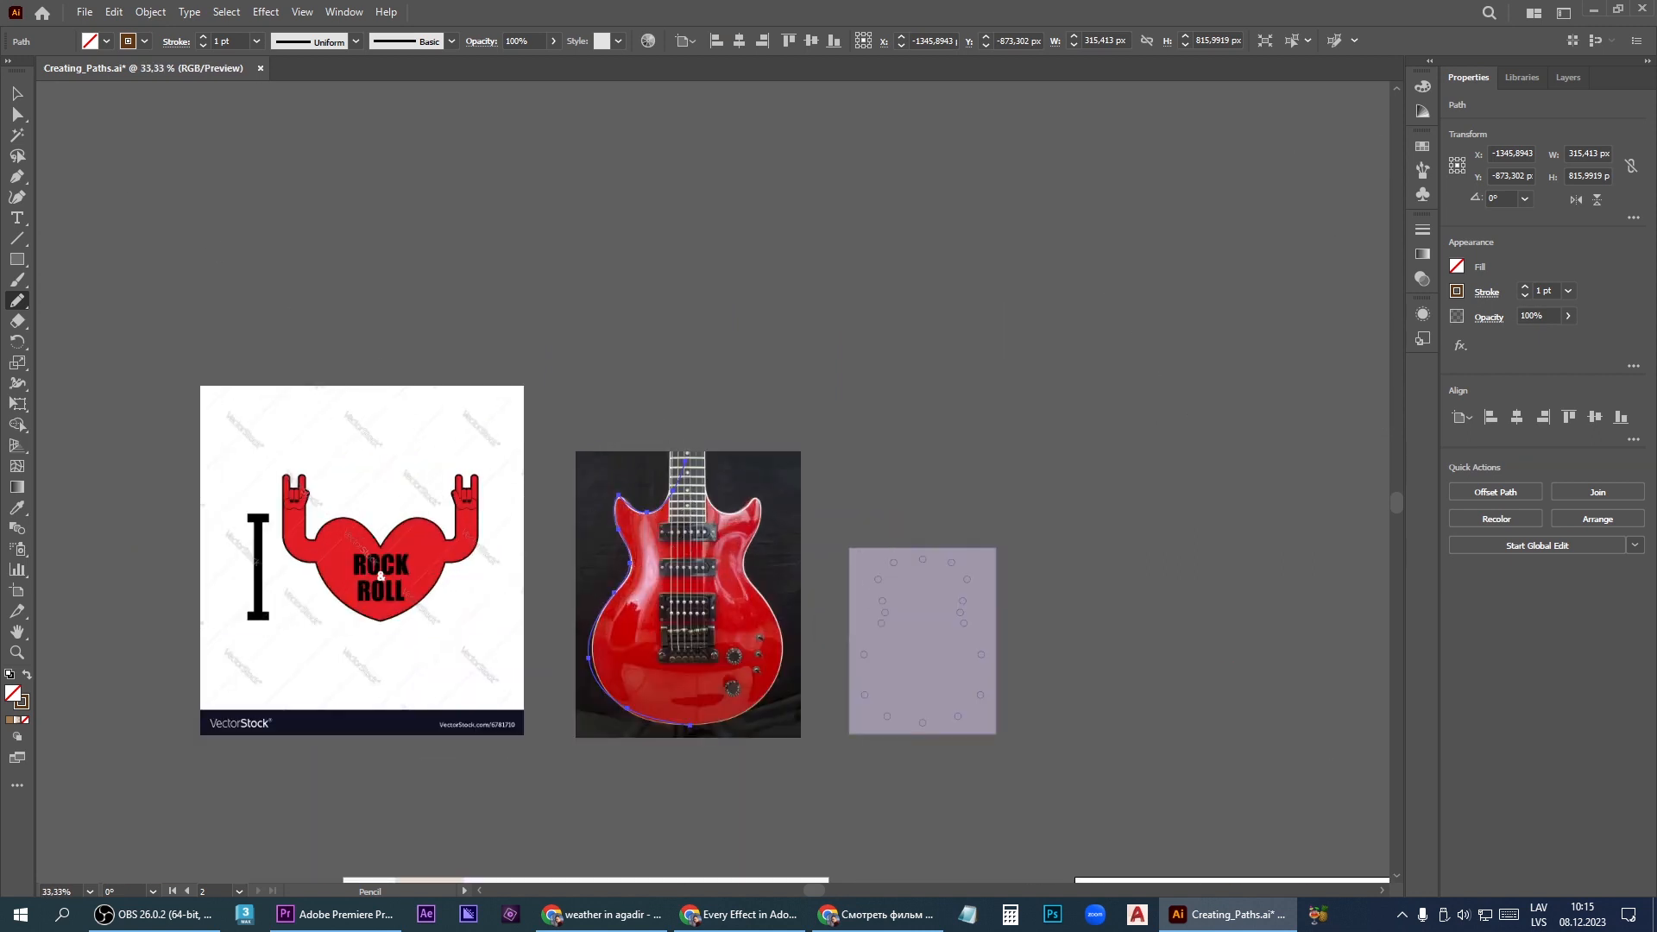
click(18, 94)
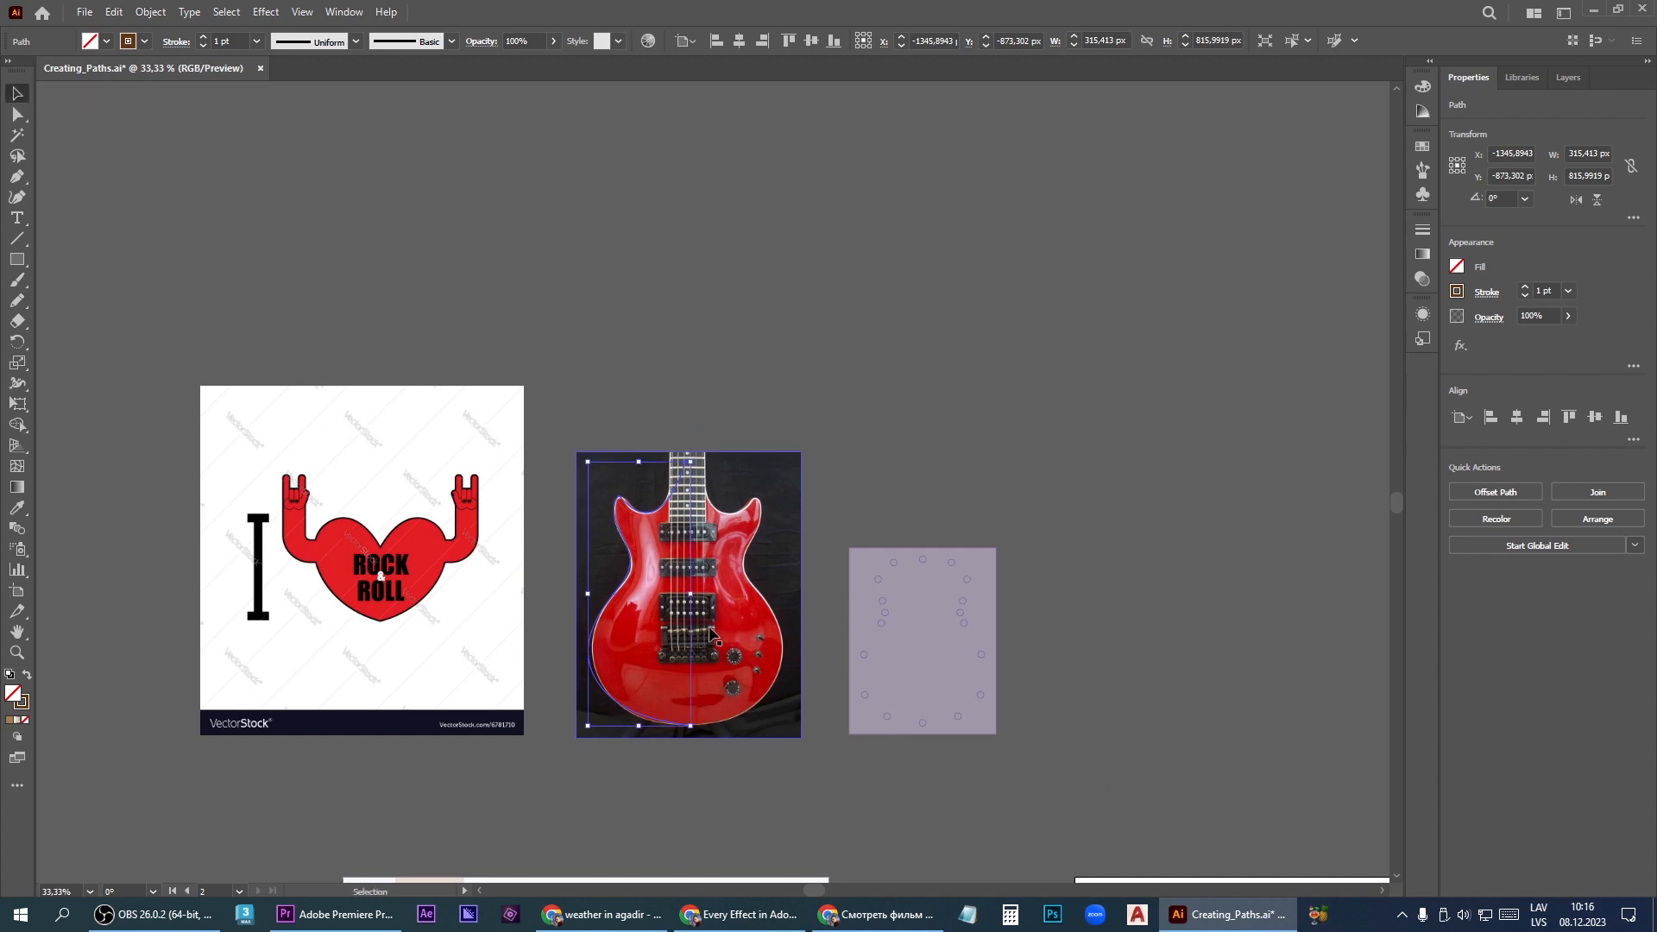
drag(586, 663, 1062, 789)
scroll(591, 380, down, 1)
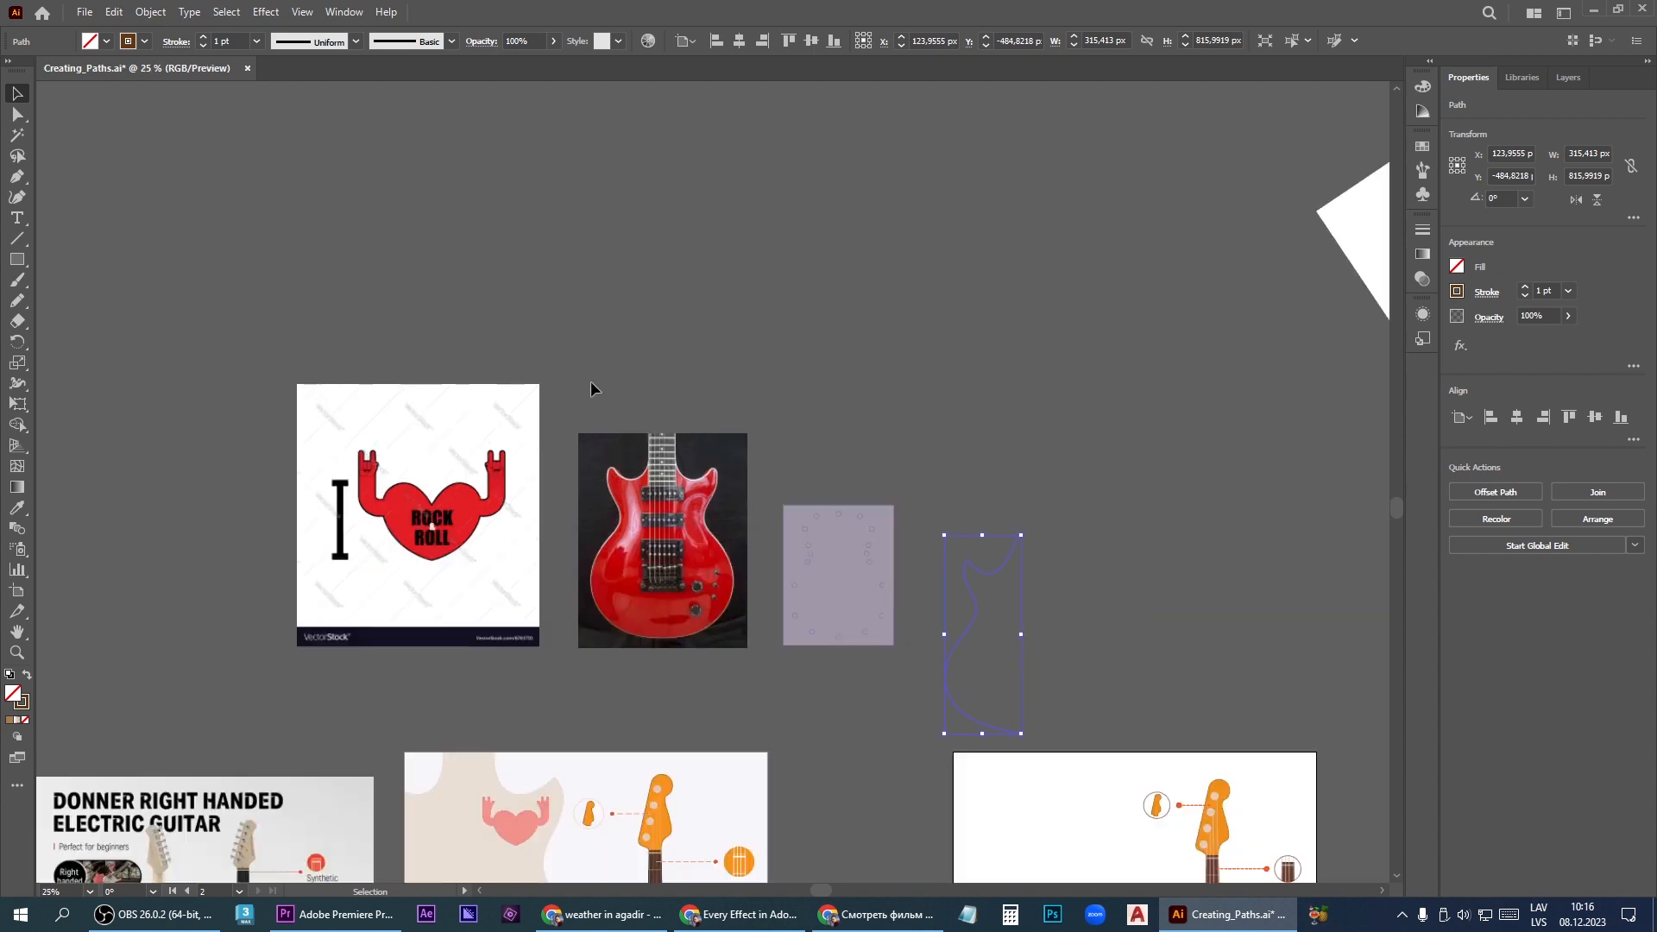
scroll(1043, 751, up, 2)
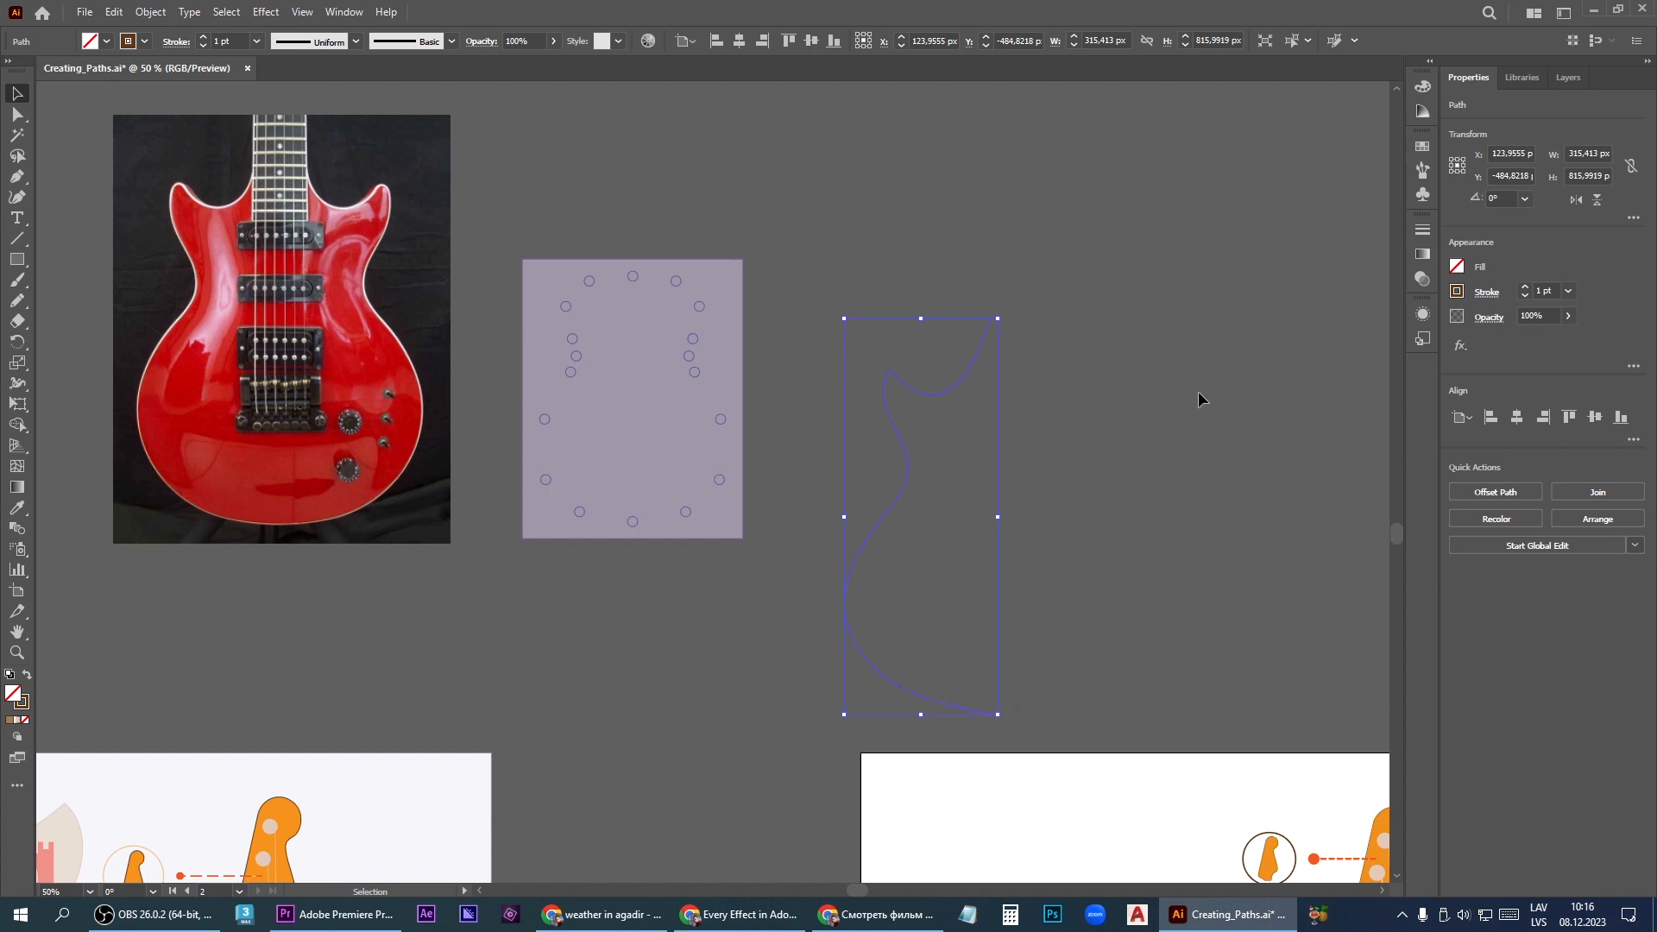
Duplicate the half outline, flip the copy horizontally and align it with the original so the bottom endpoints meet
drag(879, 524, 1012, 524)
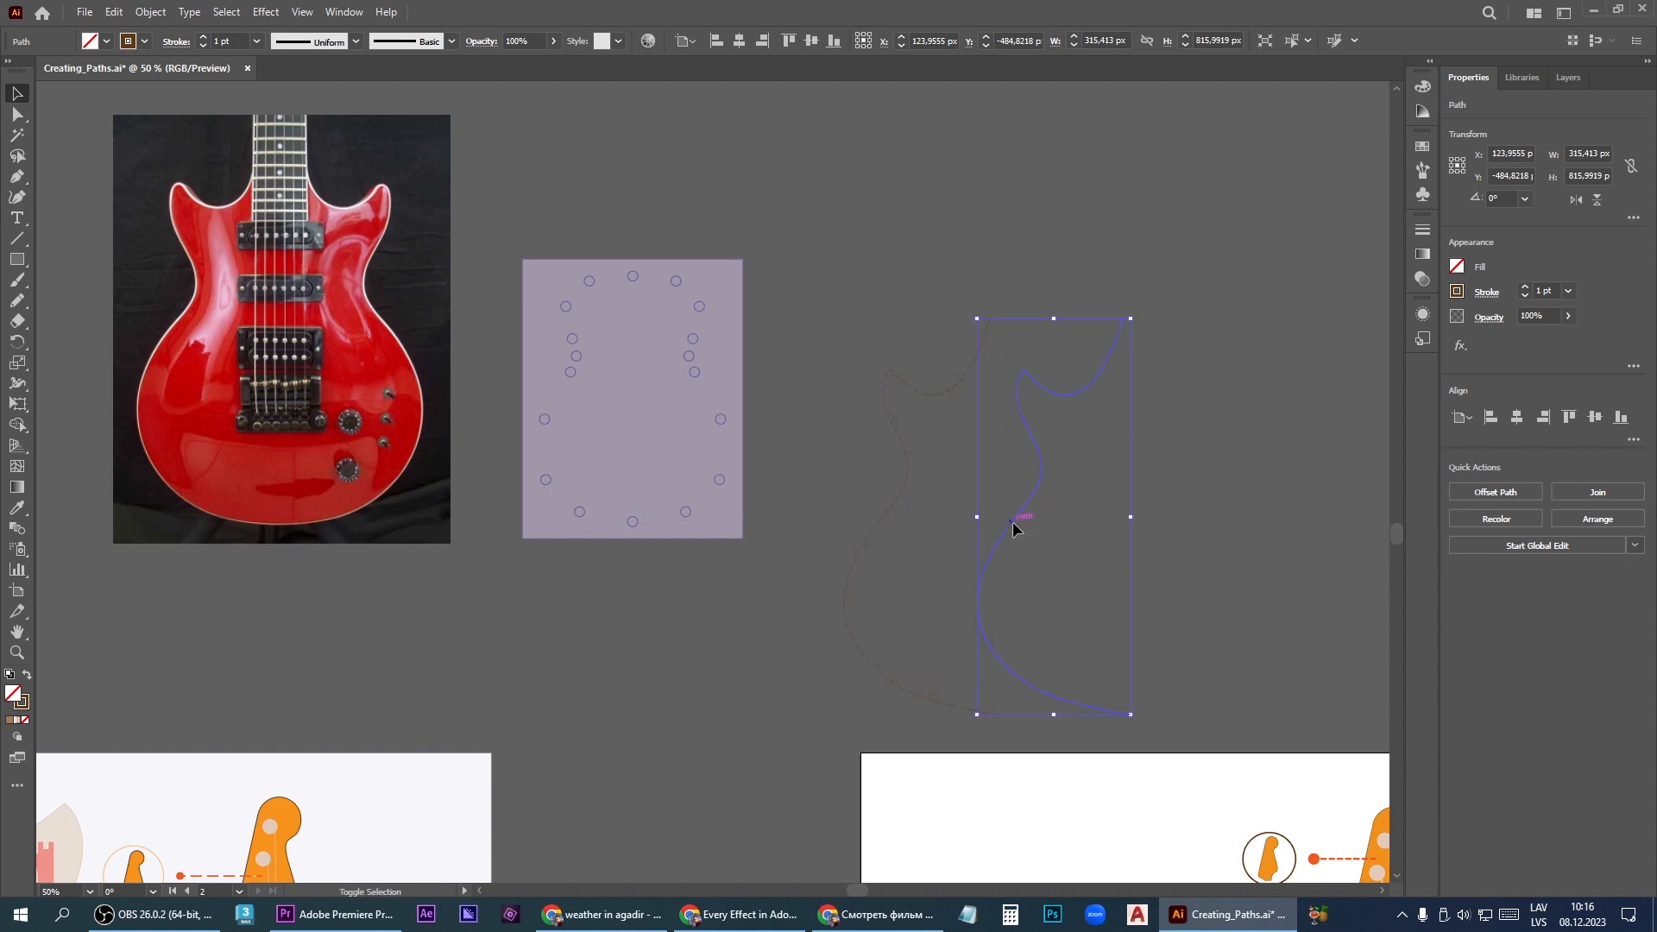
click(1575, 201)
scroll(984, 736, up, 4)
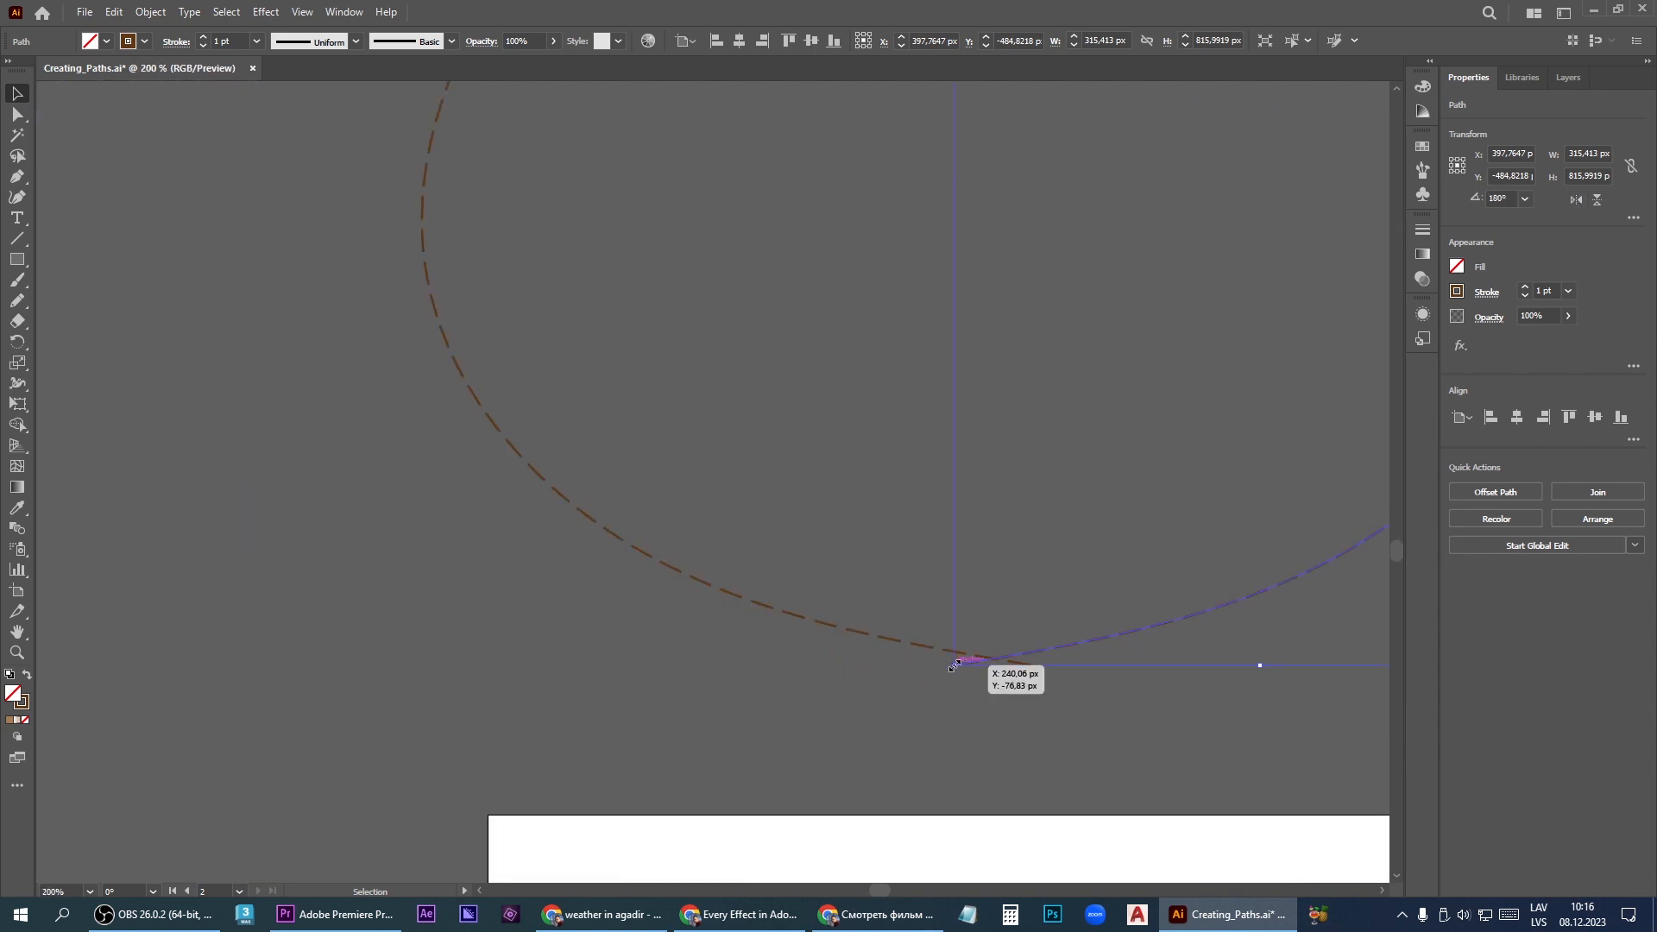
key(a)
drag(955, 664, 1033, 672)
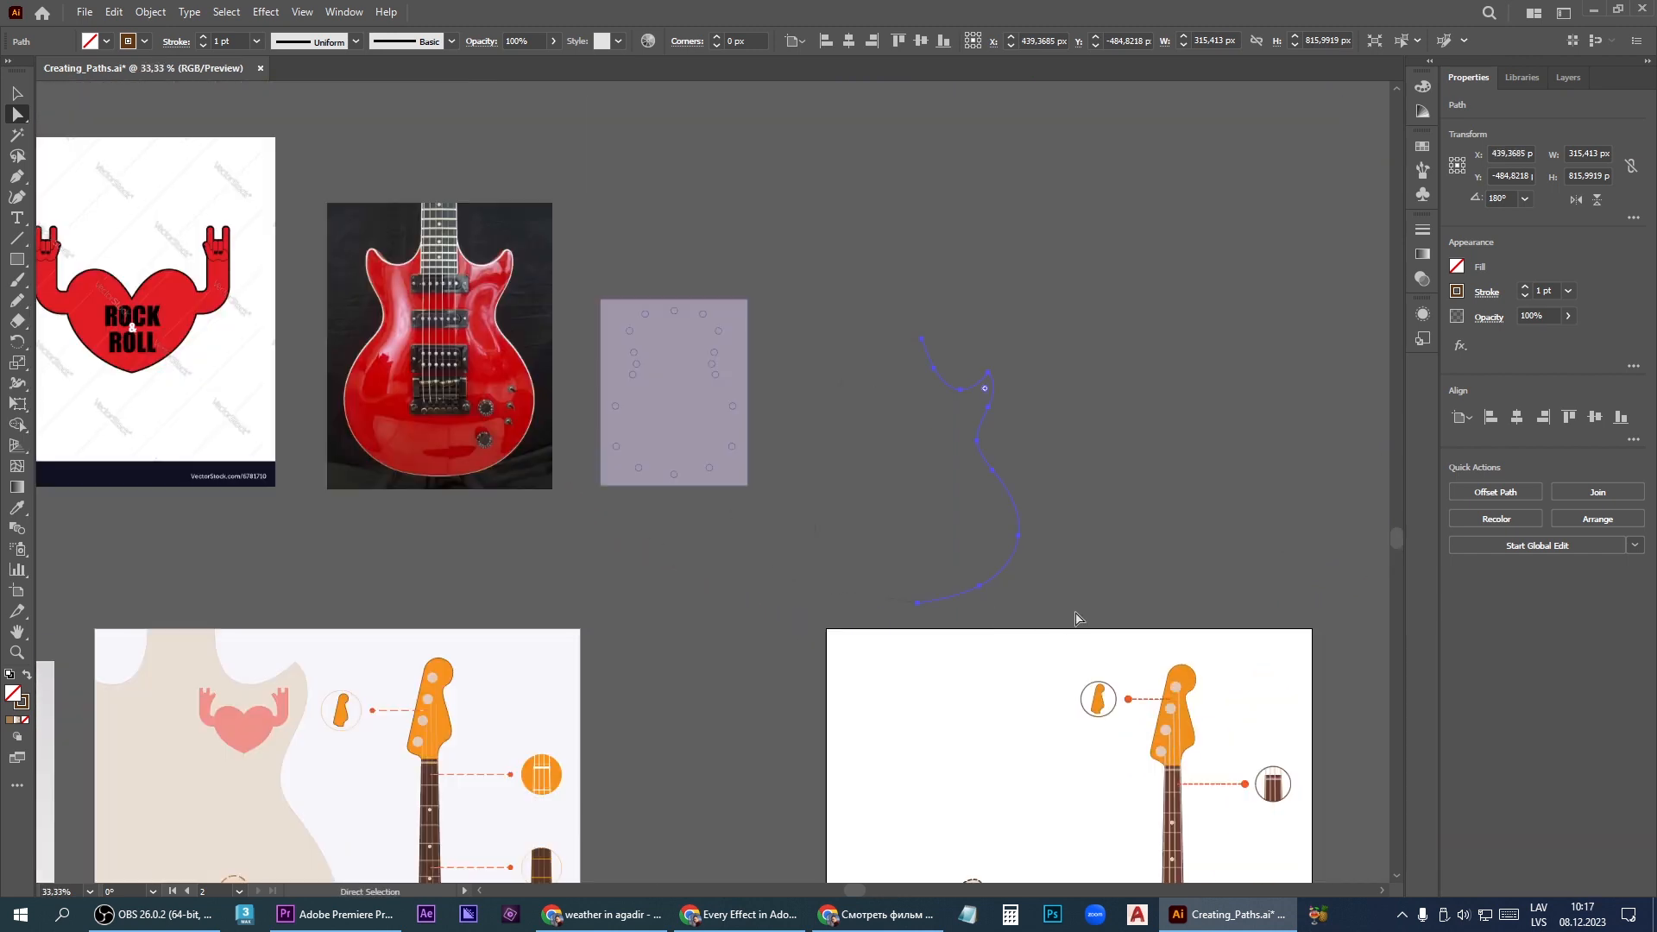
Select both guitar halves and join their open ends into one closed path
key(ctrl+d)
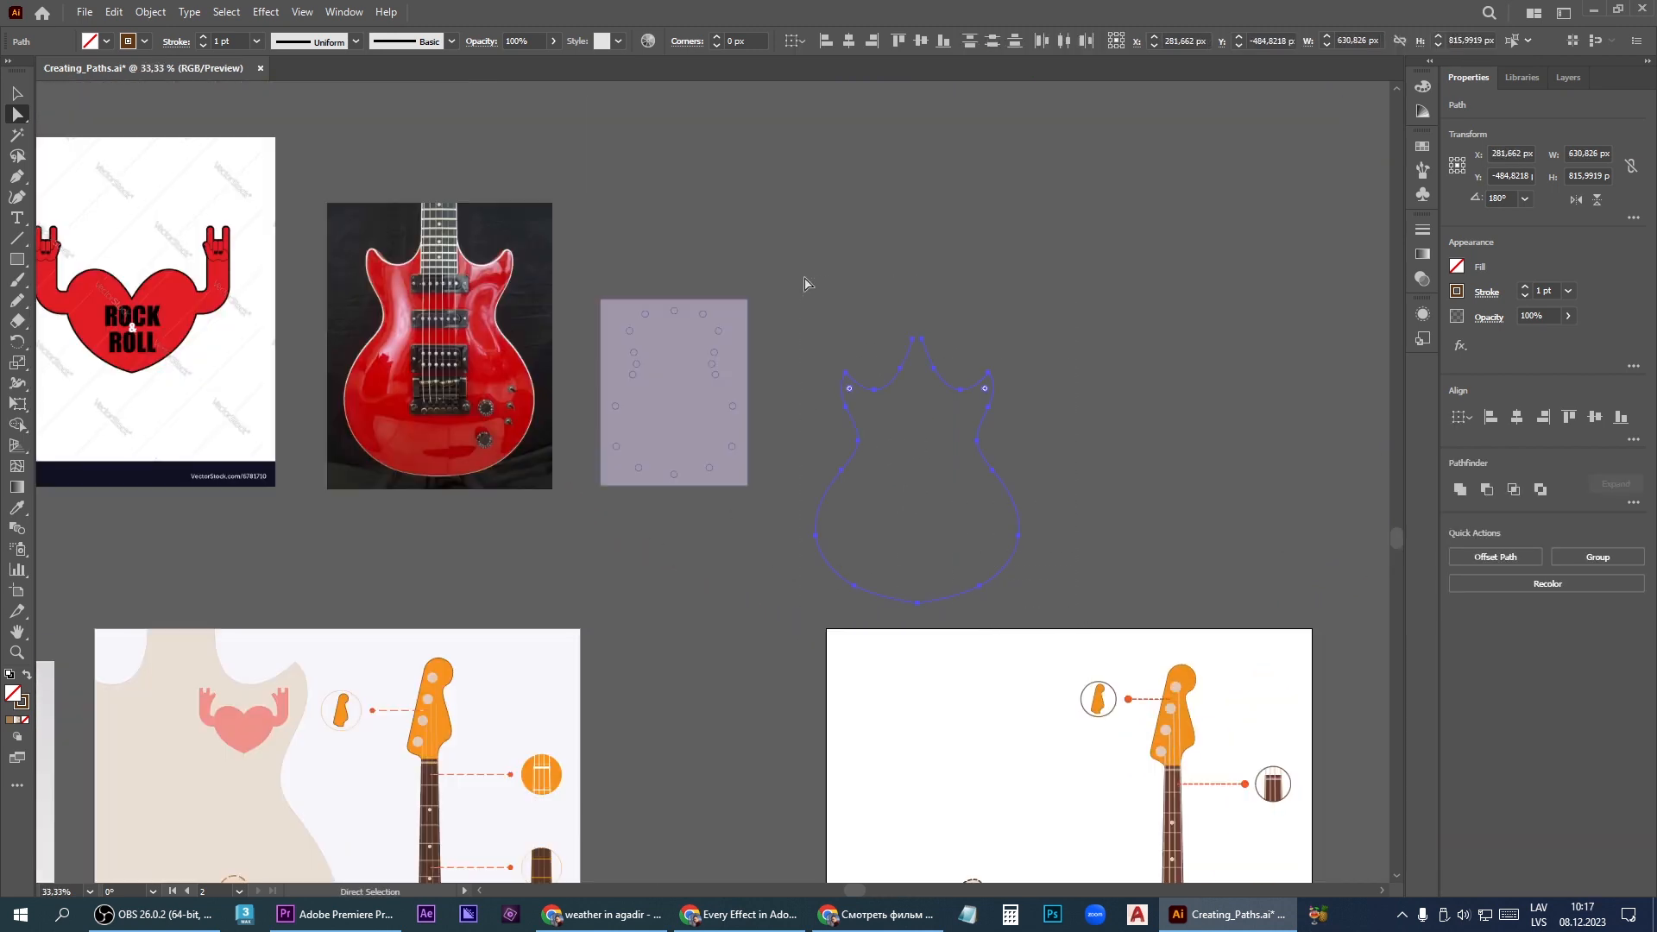
click(151, 14)
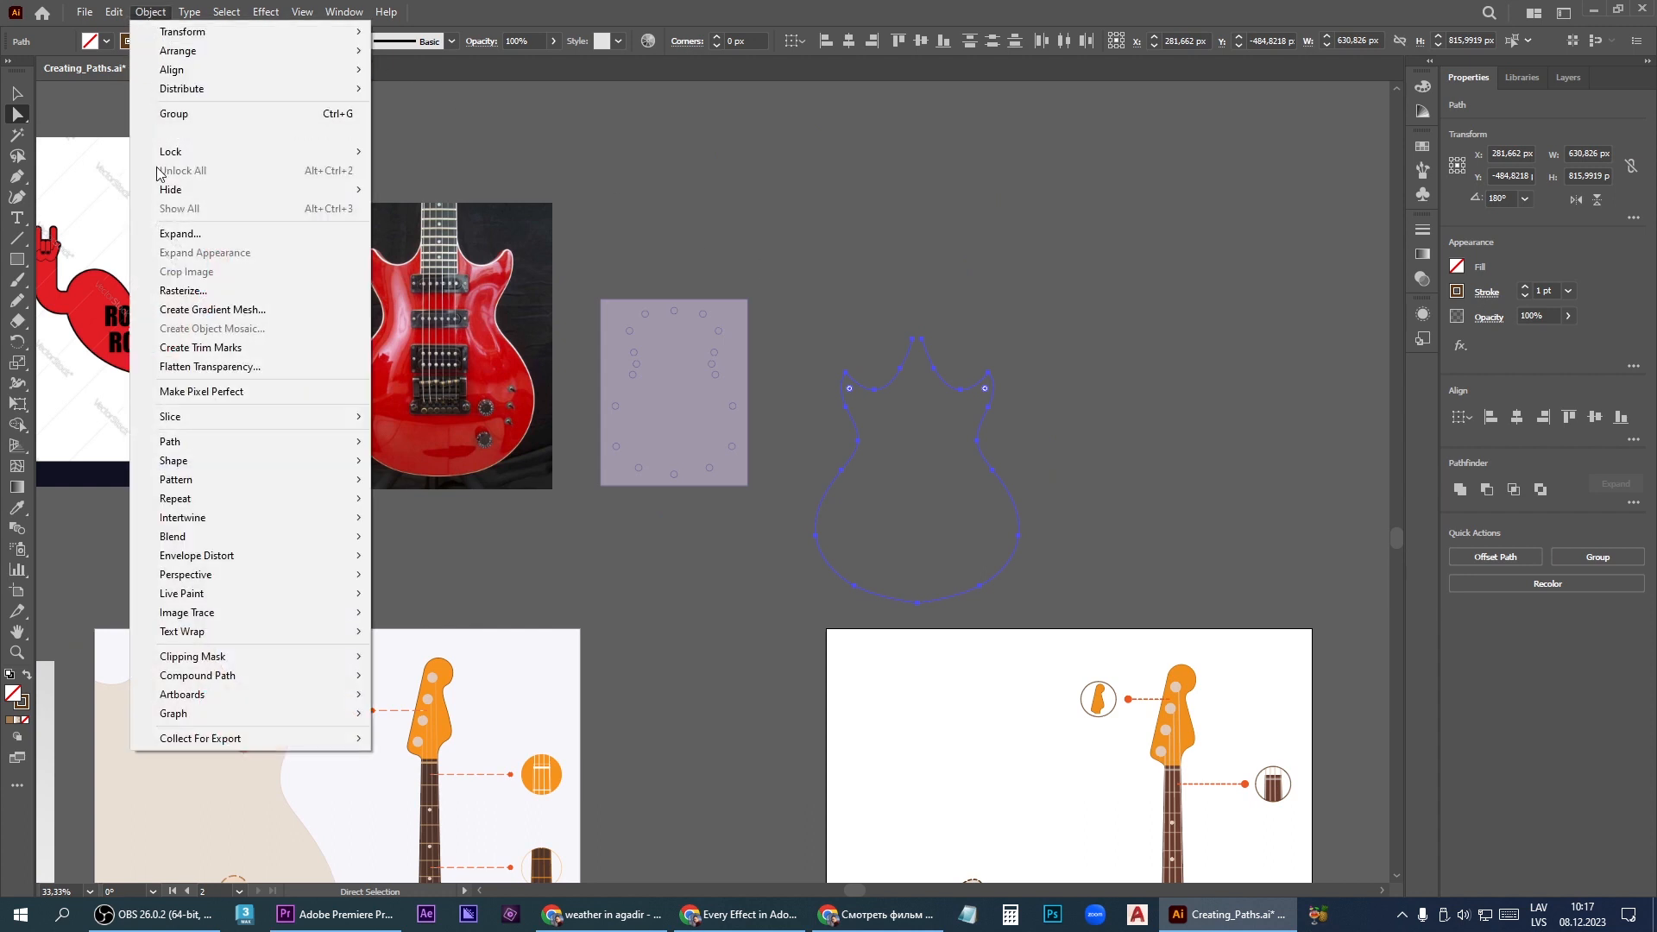
mouse_move(284, 442)
click(457, 444)
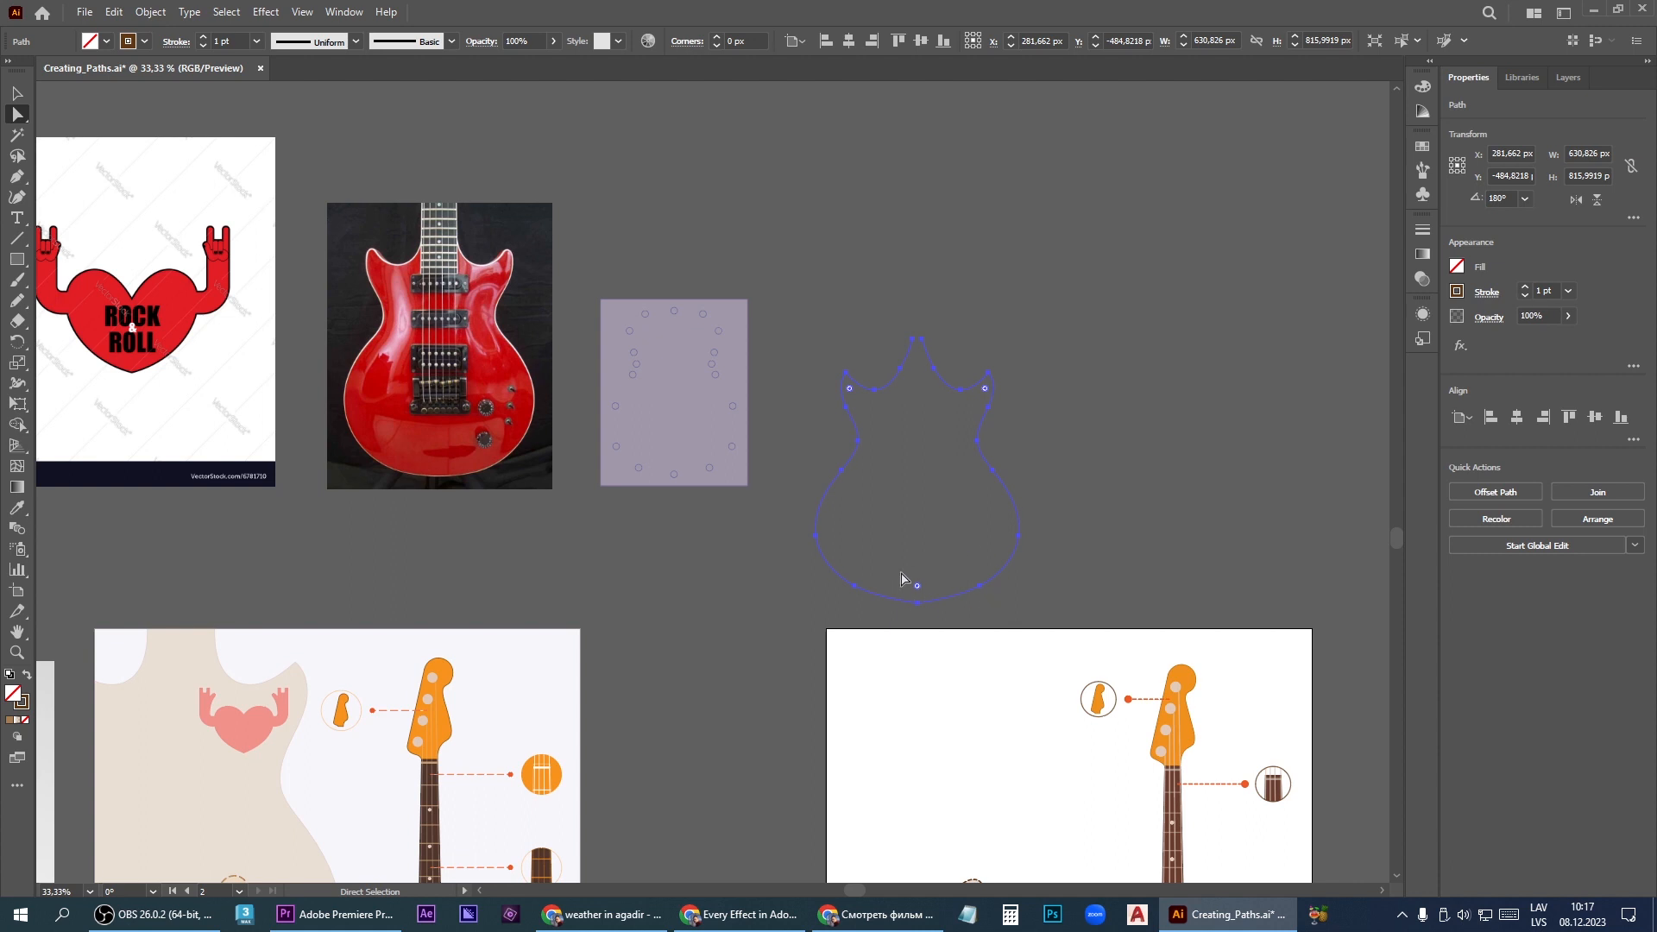
click(150, 14)
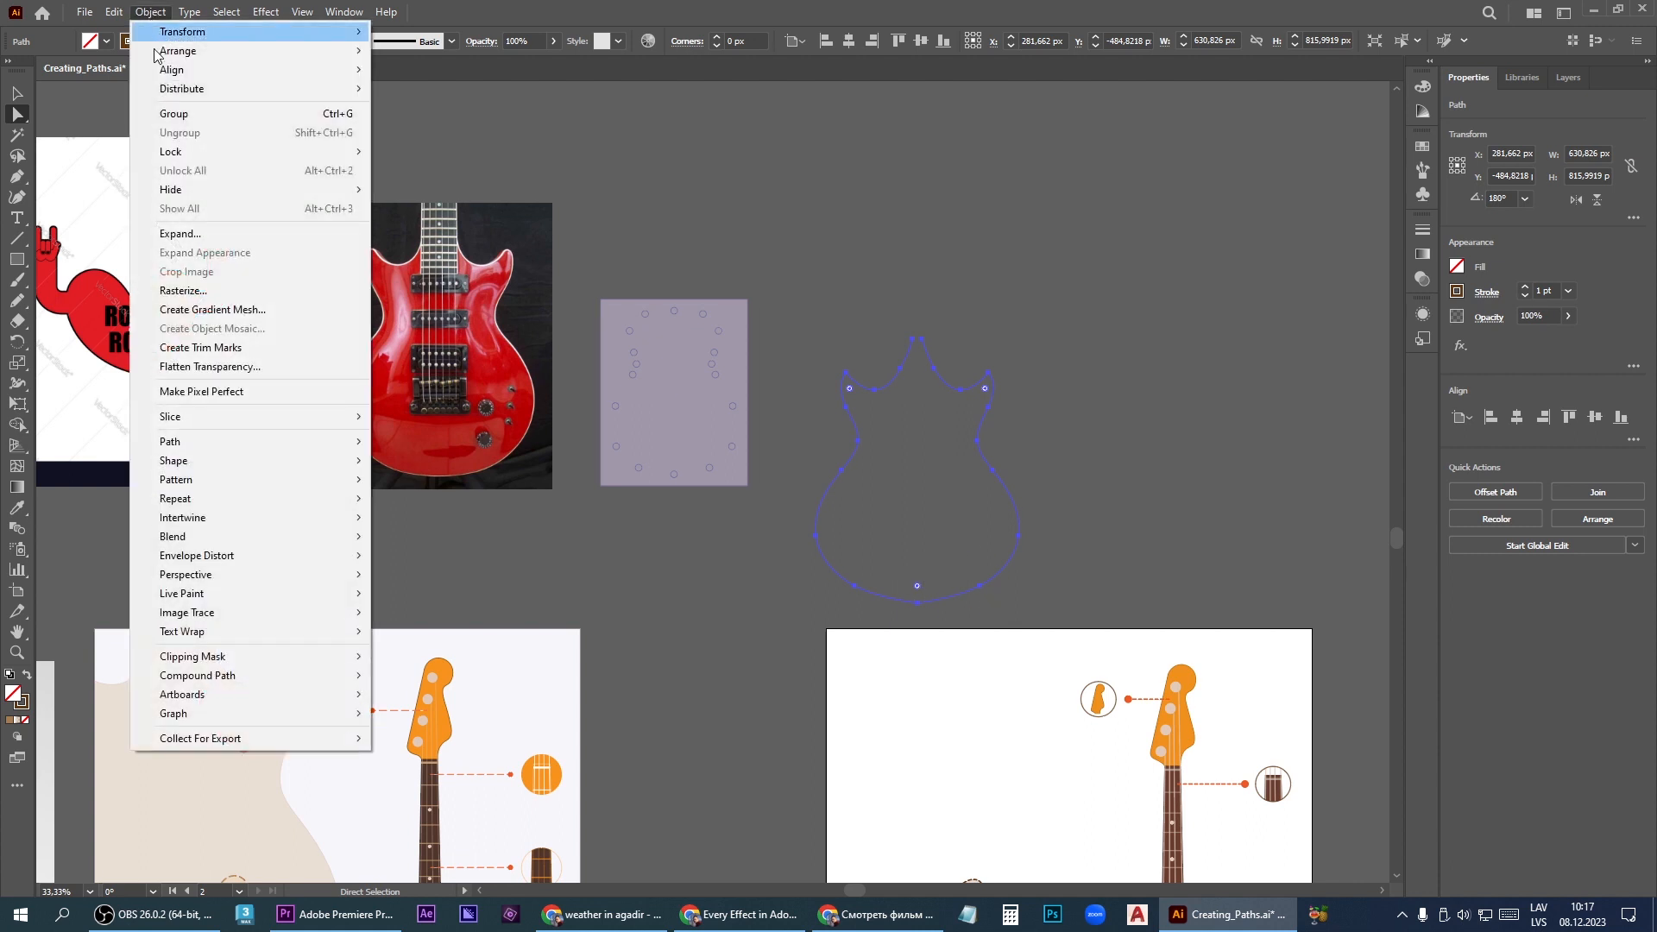
mouse_move(188, 444)
click(405, 441)
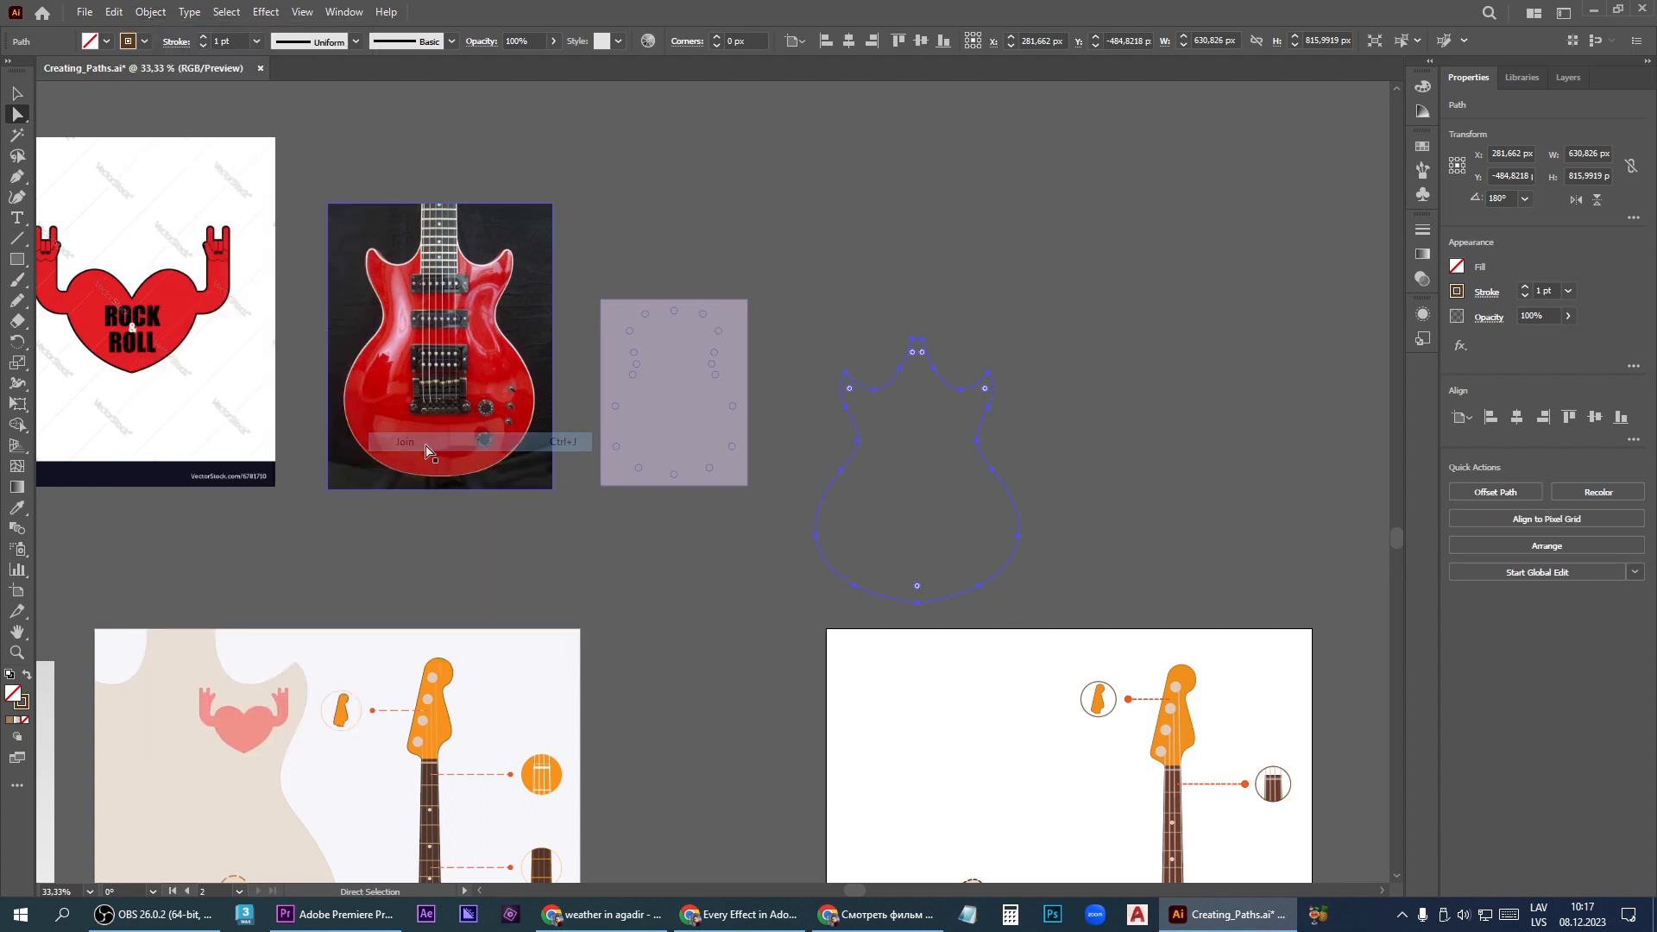
scroll(921, 343, up, 4)
scroll(920, 345, down, 4)
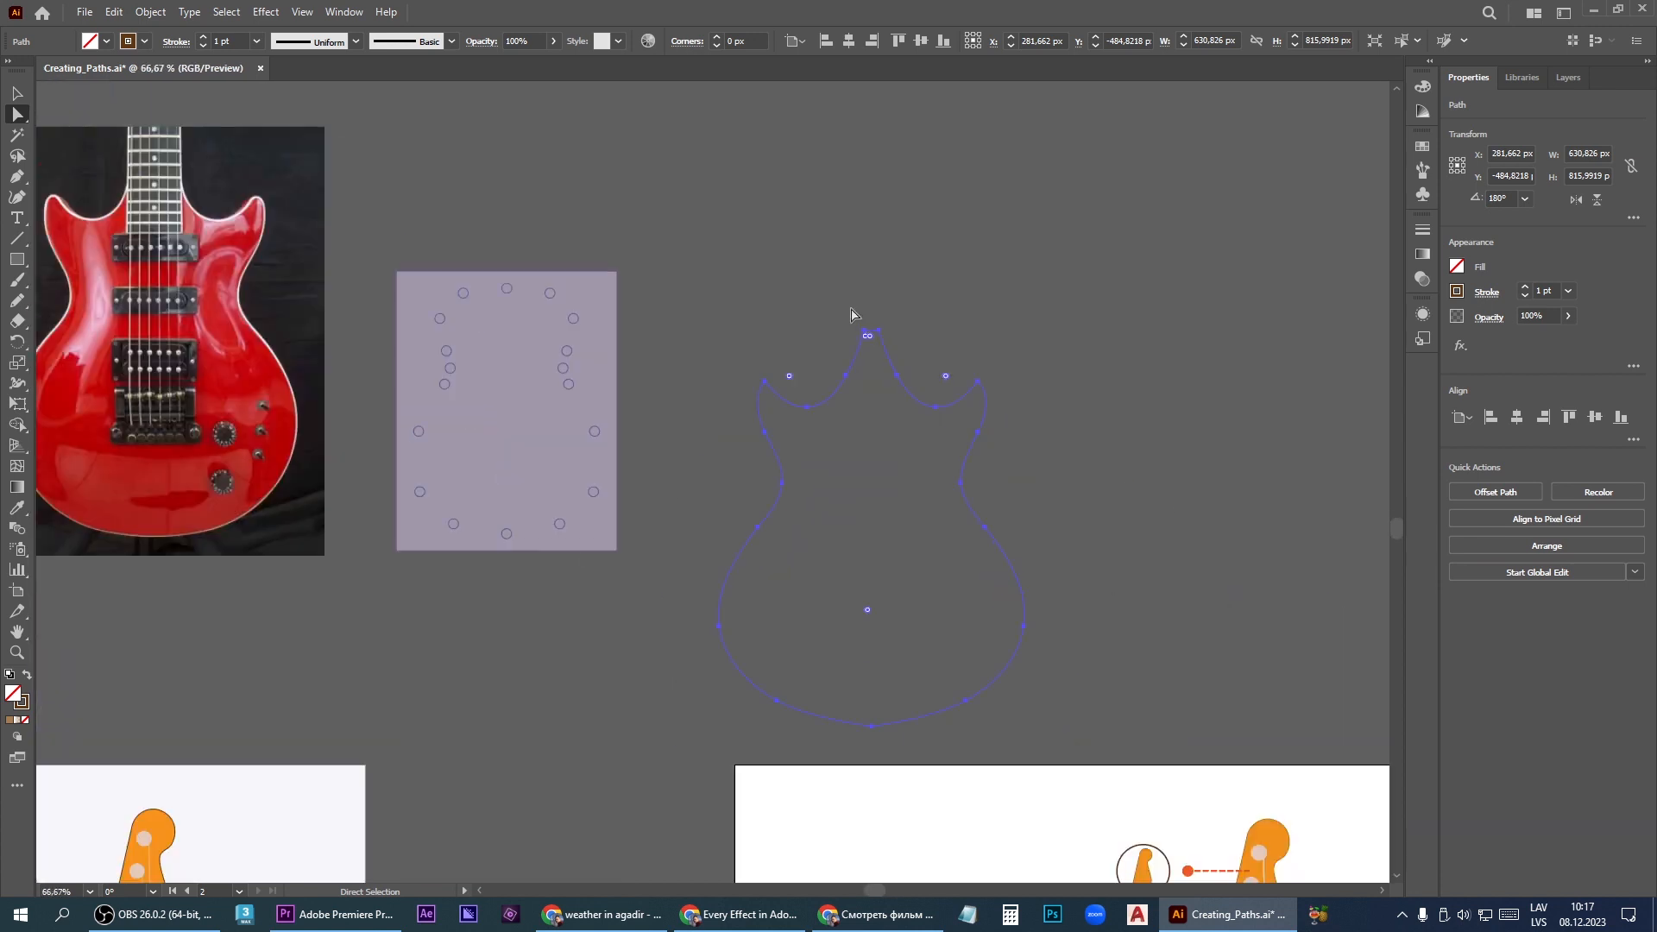
Turn off the dashed line for the guitar body outline's stroke
click(1488, 298)
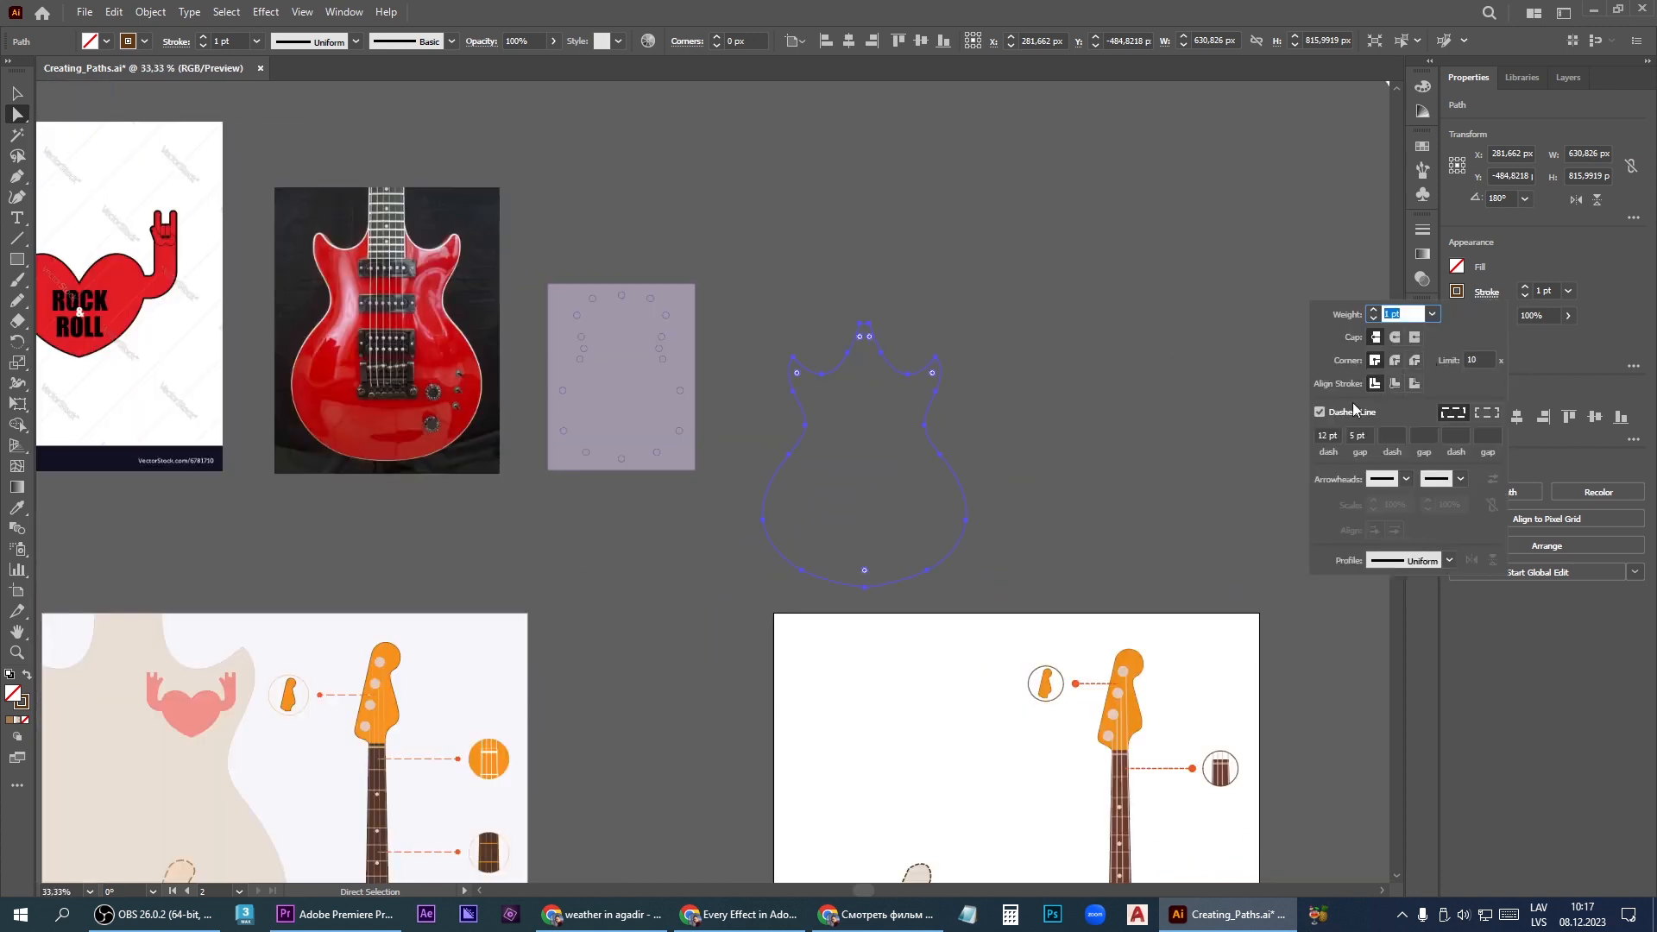
click(1318, 412)
click(1163, 430)
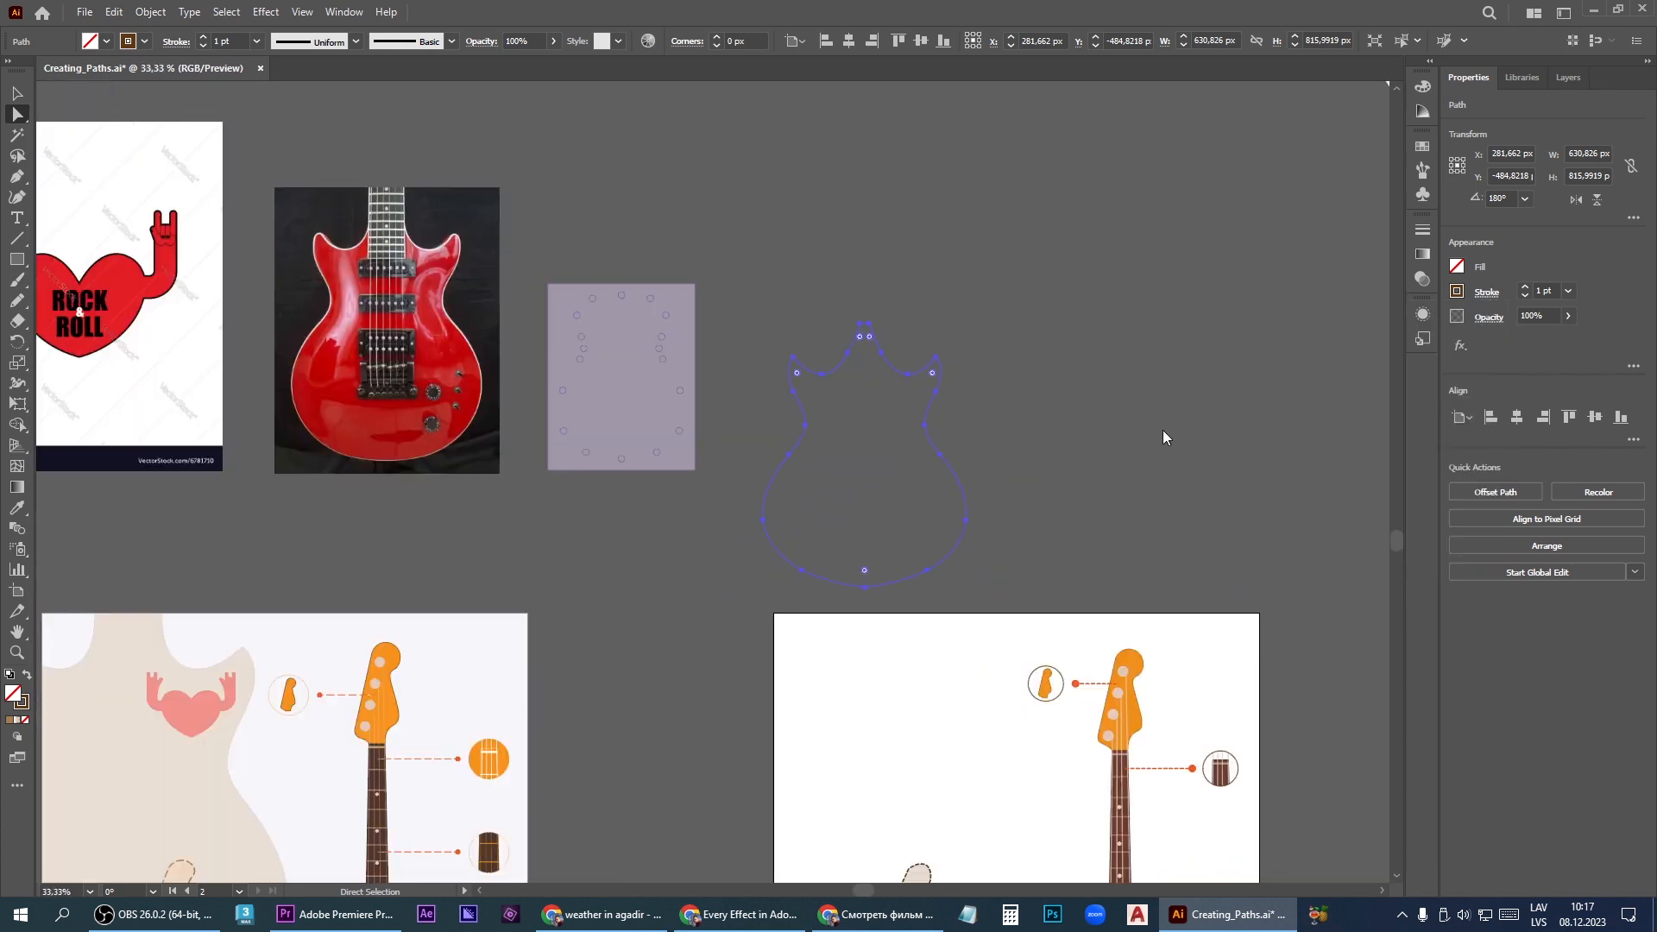
Move the guitar body outline over the poster's upper left area and enlarge it to about 998 by 1290 px
scroll(899, 365, down, 1)
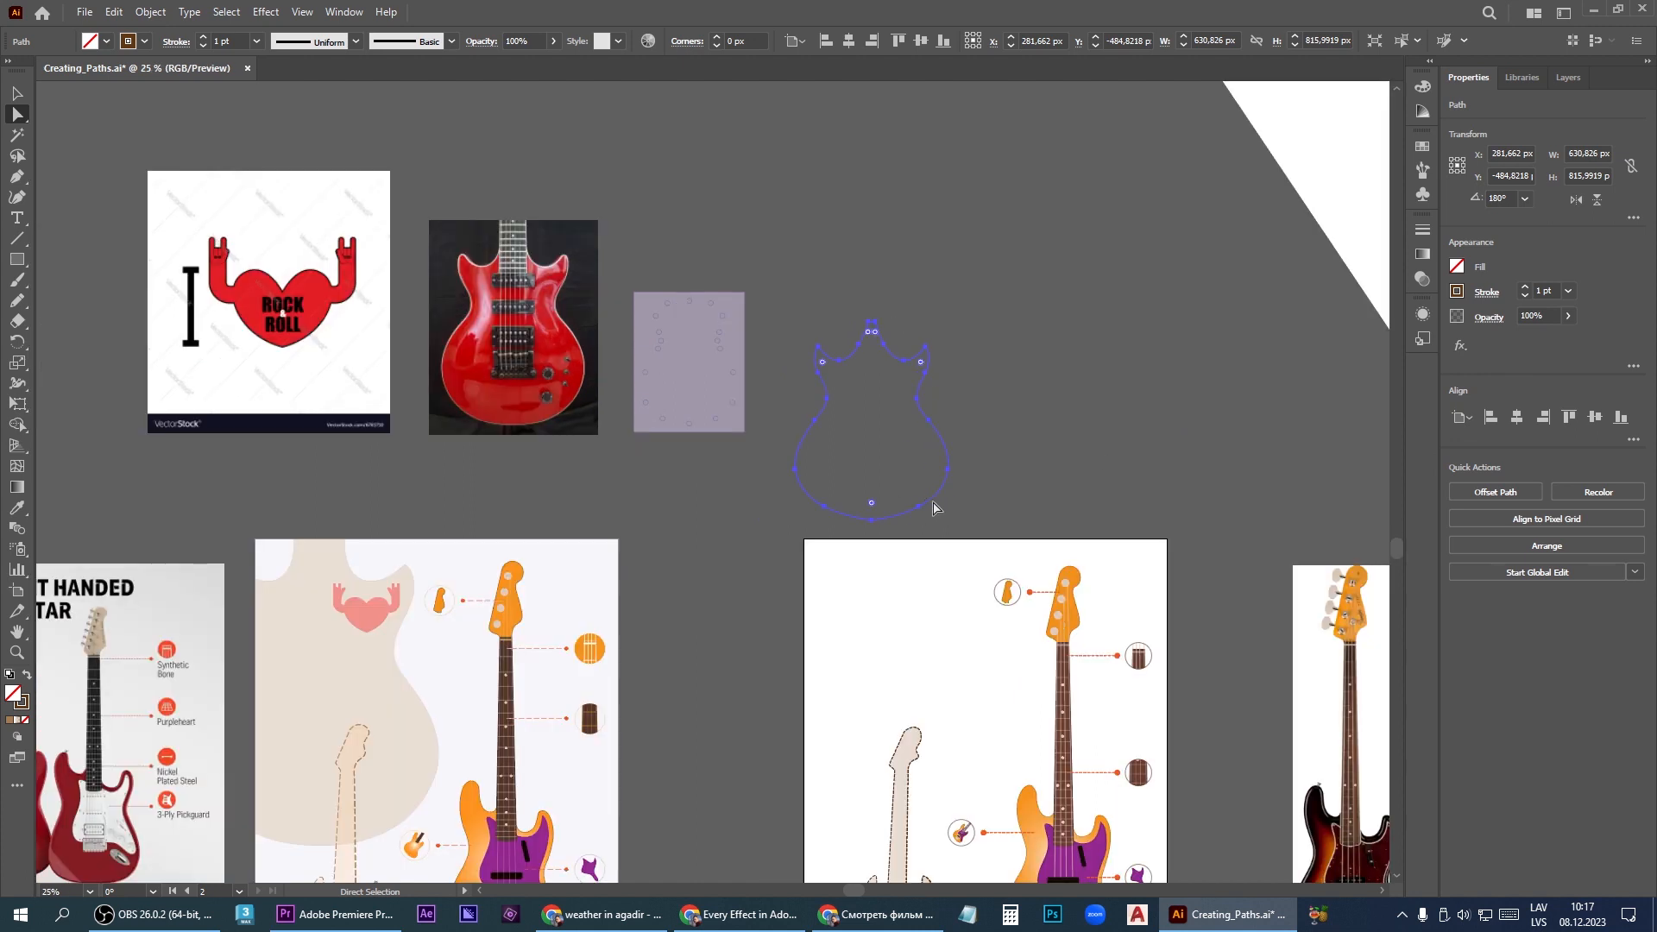
key(v)
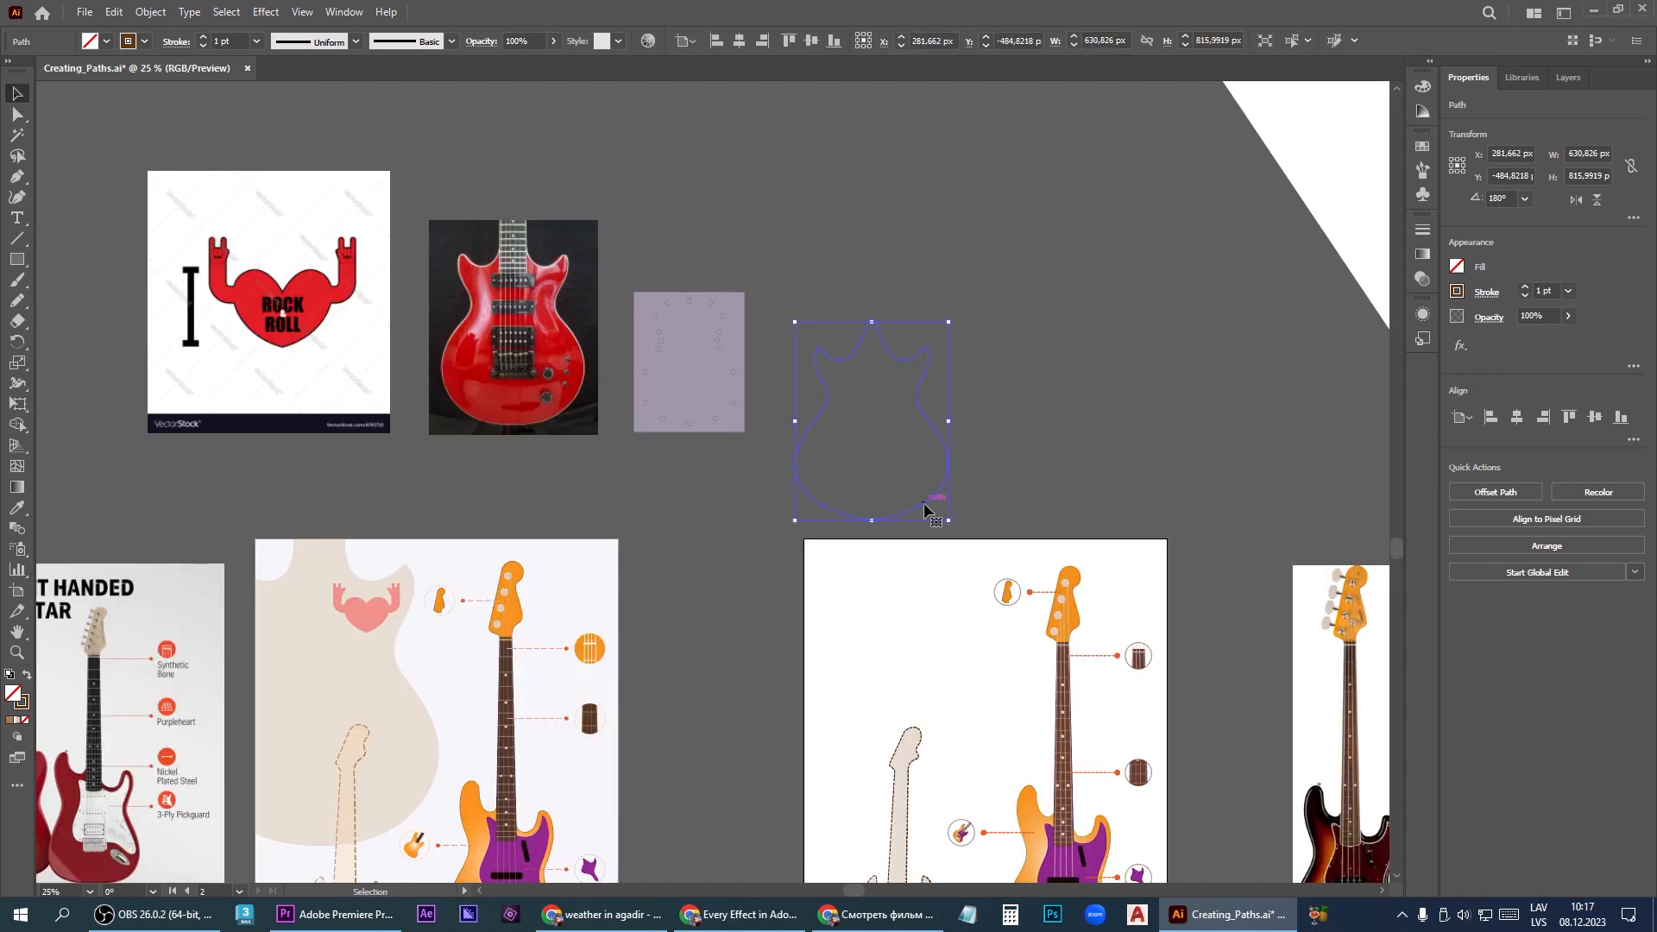
drag(920, 505, 1008, 872)
click(993, 770)
drag(1001, 761, 991, 759)
scroll(892, 842, up, 4)
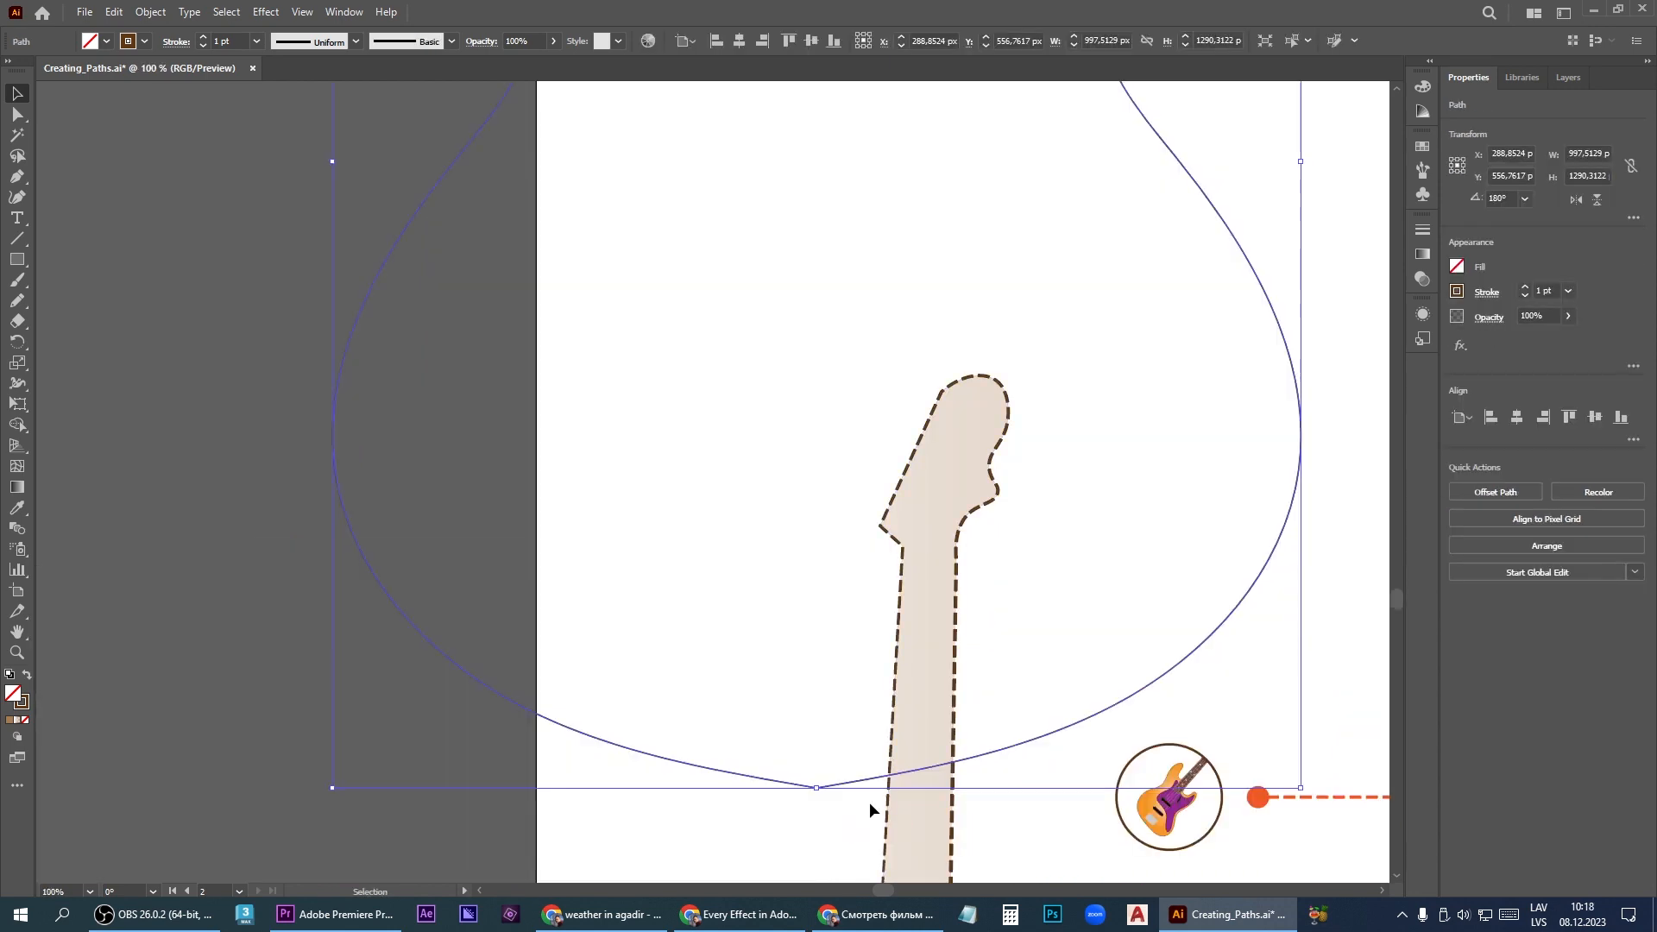
Smooth the bottom corner point of the large guitar body outline into a rounded curve
scroll(711, 596, down, 3)
scroll(744, 652, up, 3)
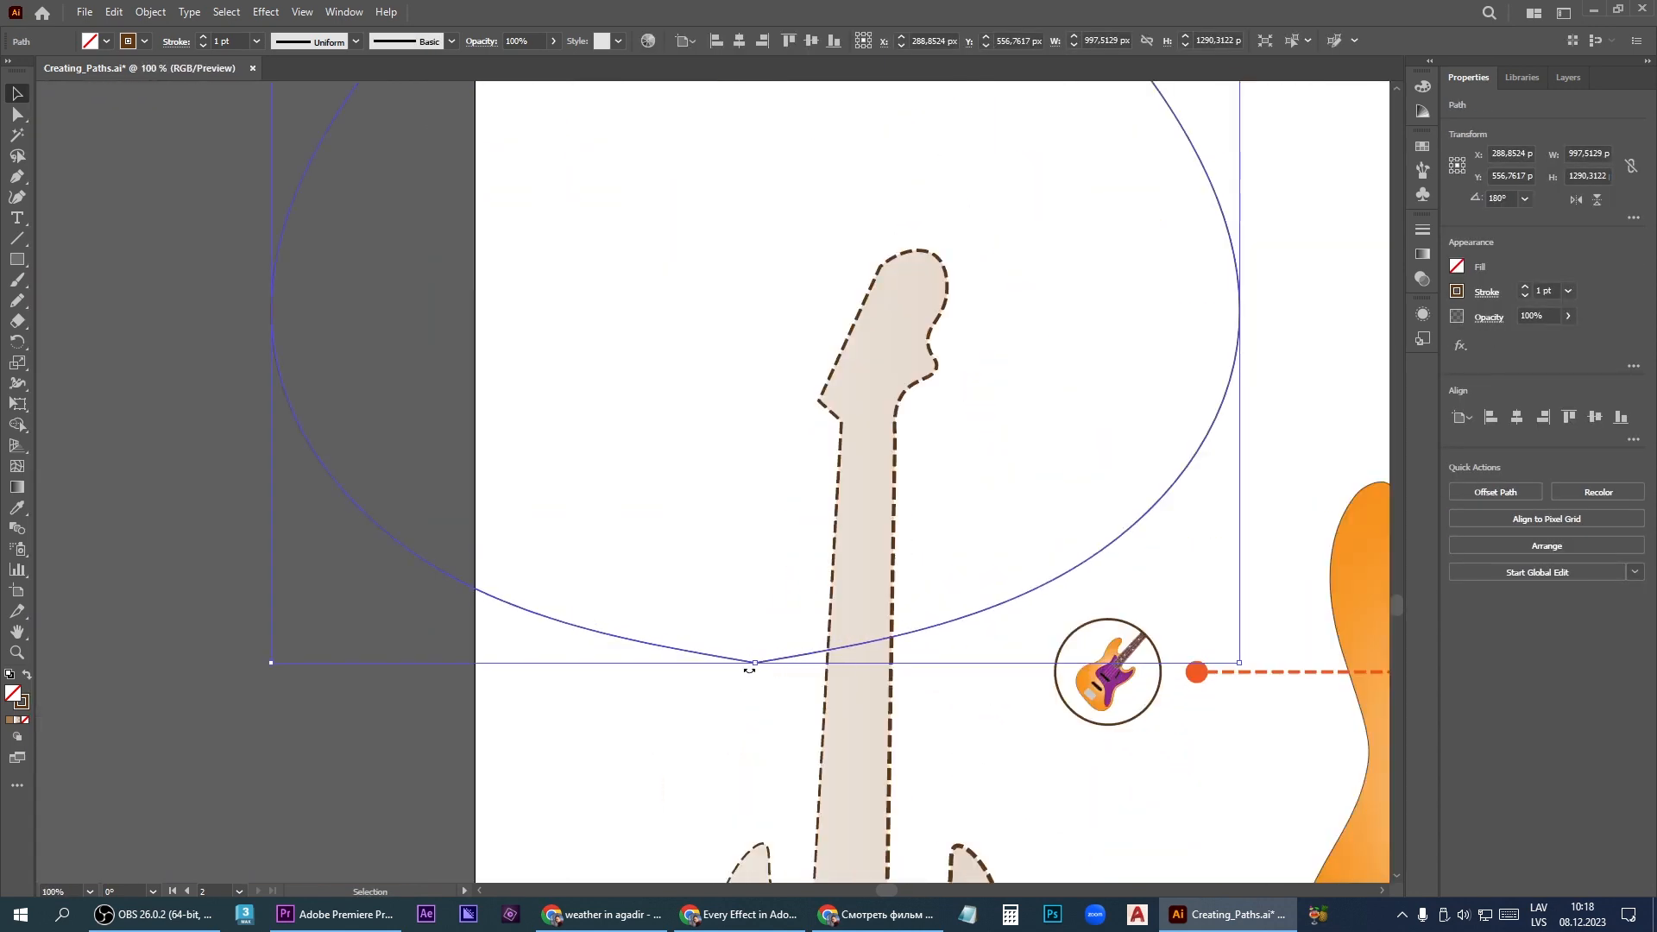
scroll(750, 668, down, 1)
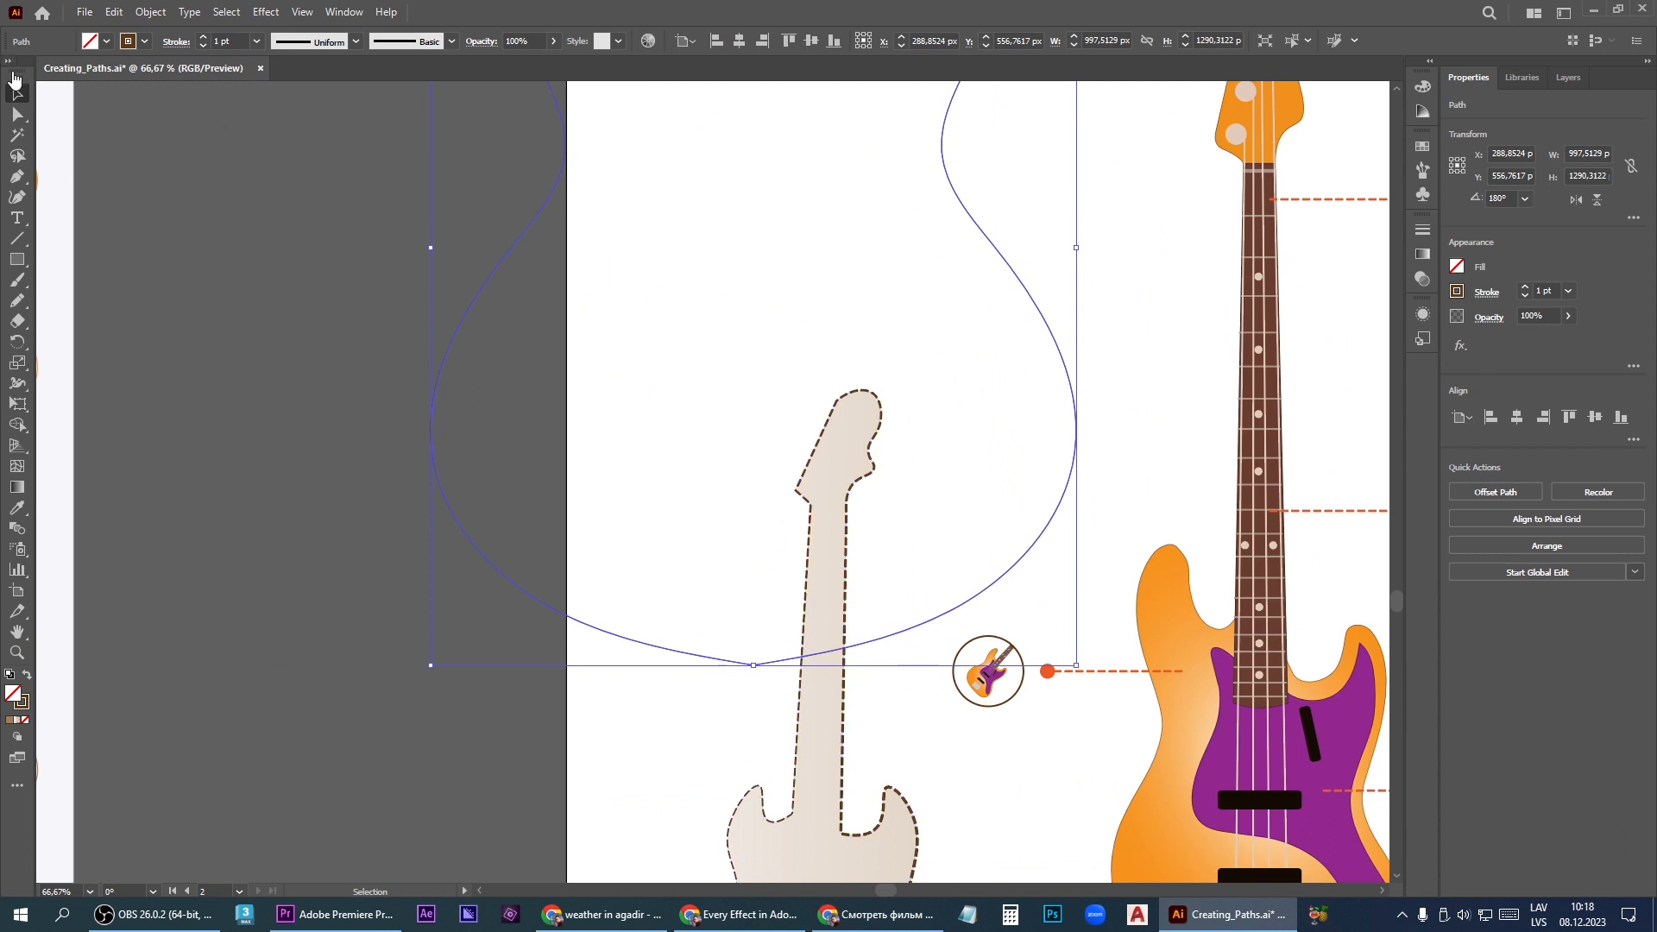
click(19, 200)
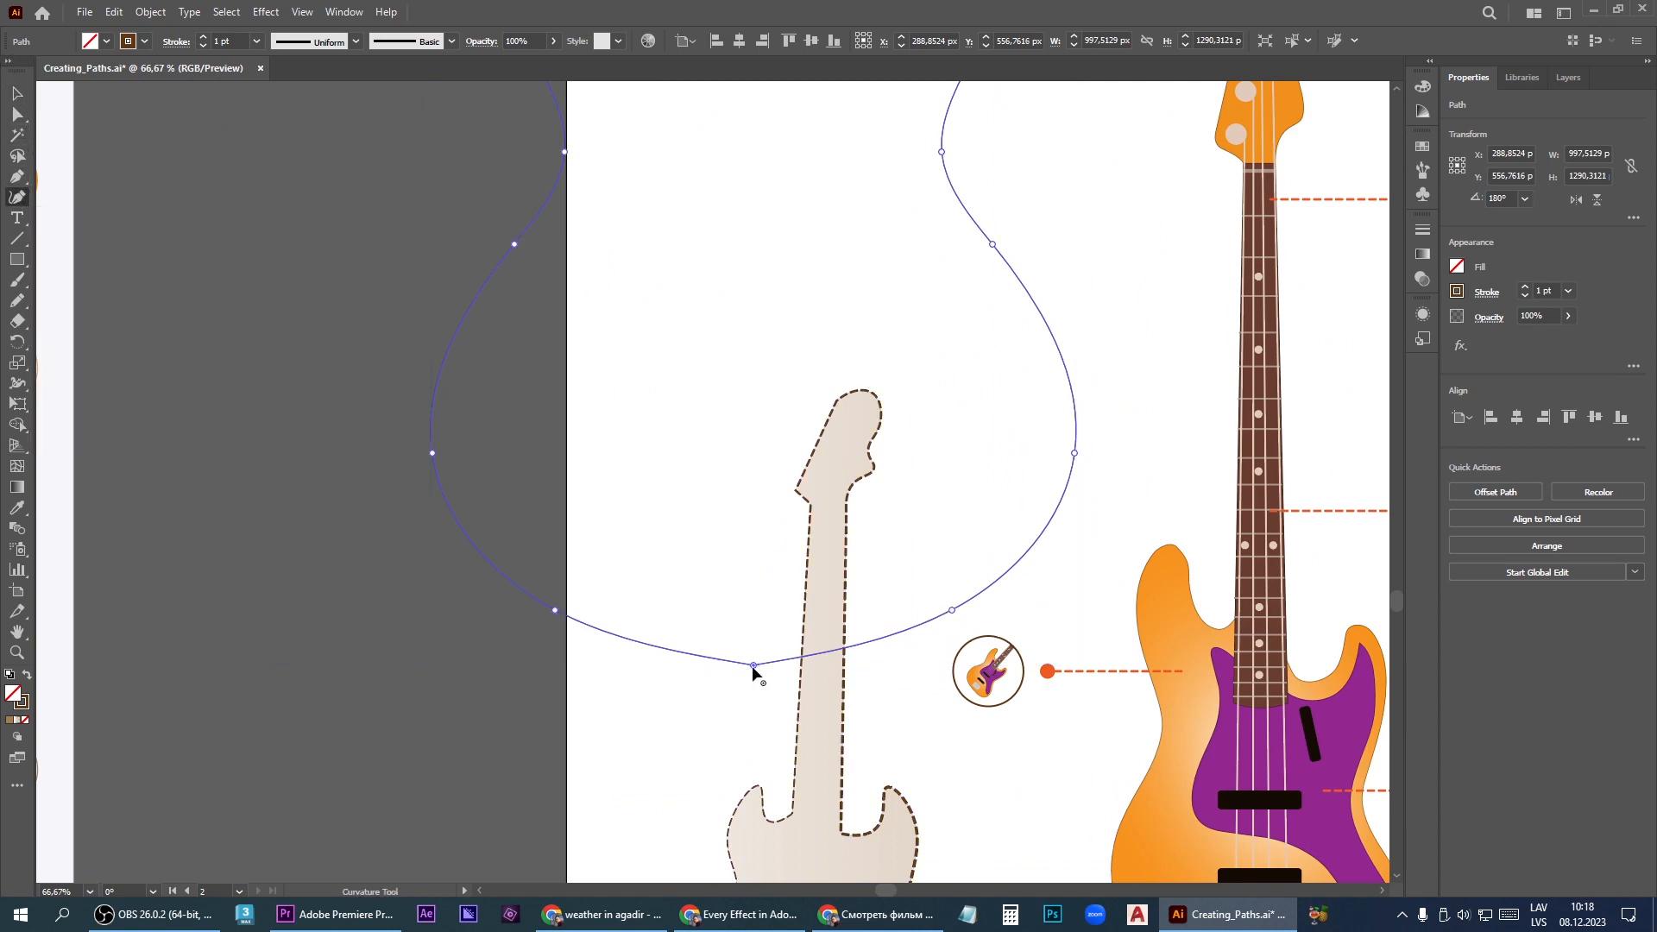
drag(754, 666, 753, 663)
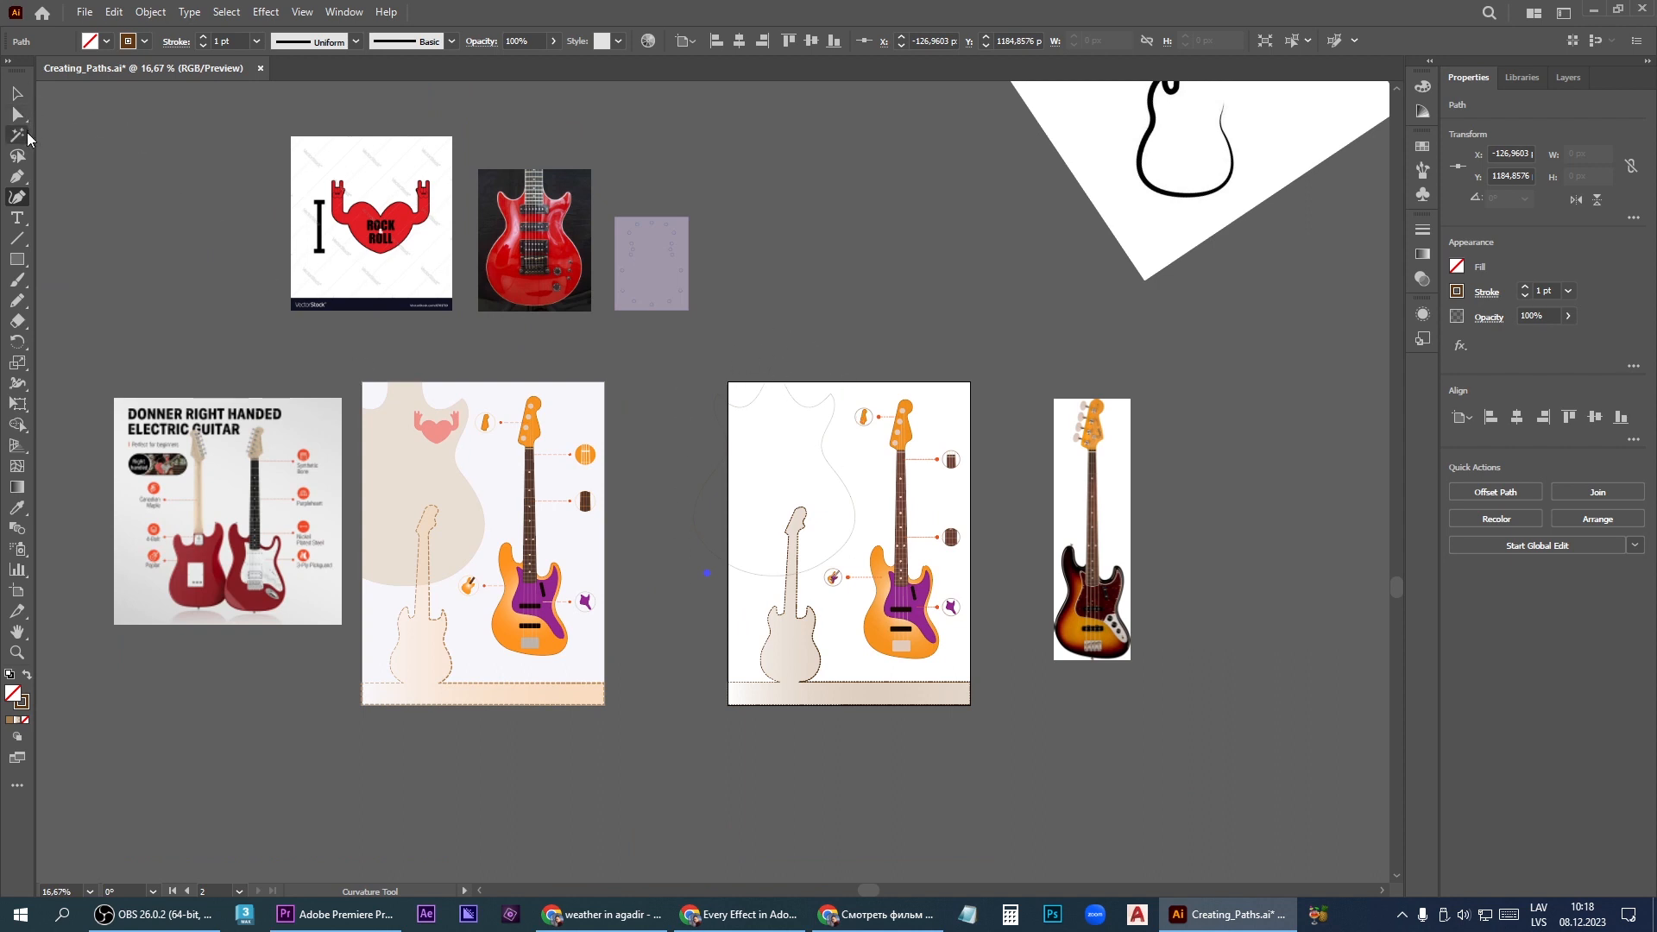
Draw rectangles over the guitar body parts outside the poster: one above its top edge, one about 278 by 1388 px along its left edge
click(16, 260)
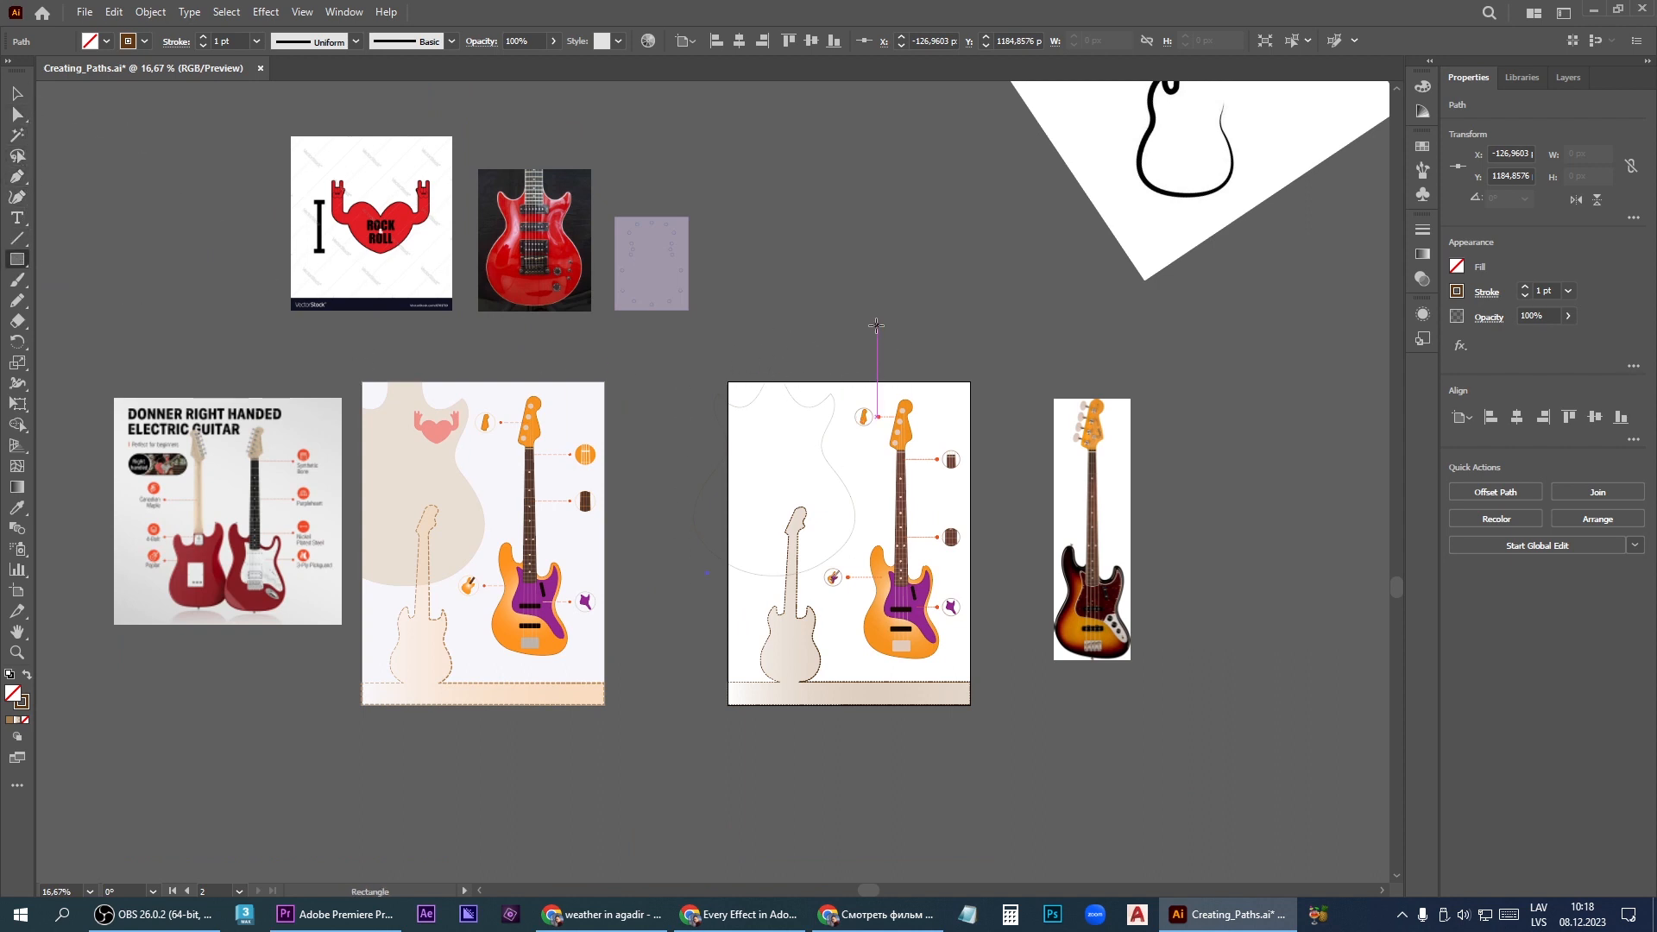
drag(876, 325, 727, 382)
drag(728, 382, 728, 605)
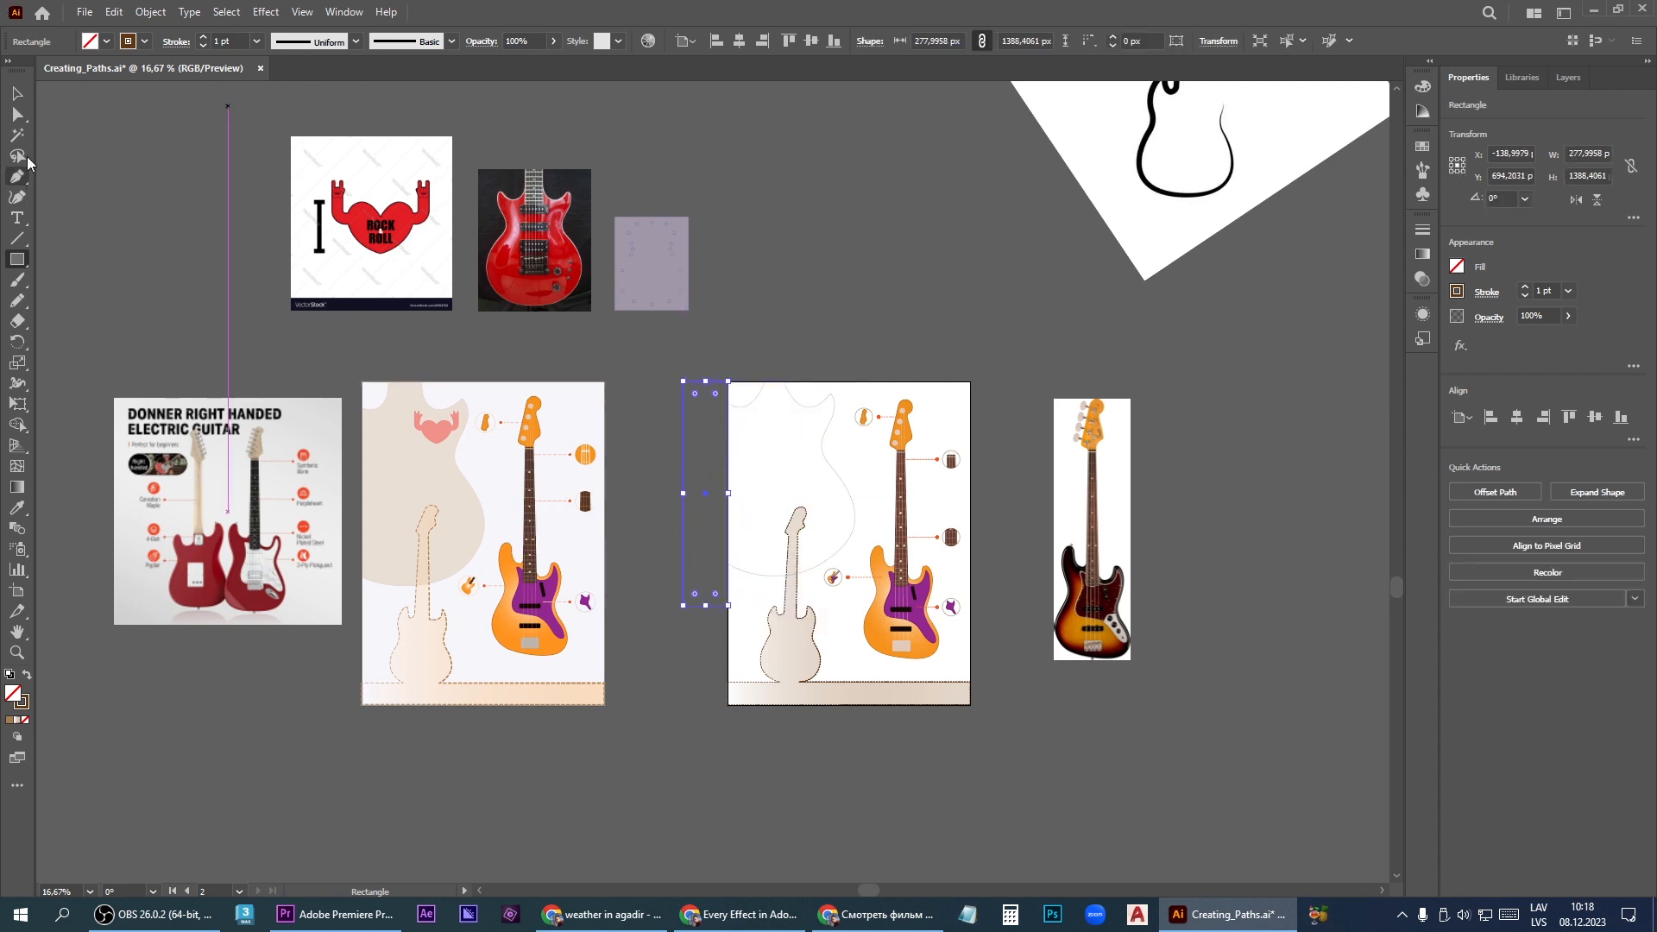
Subtract both rectangles from the guitar body outline so it is trimmed to the poster's top and left edges
click(17, 93)
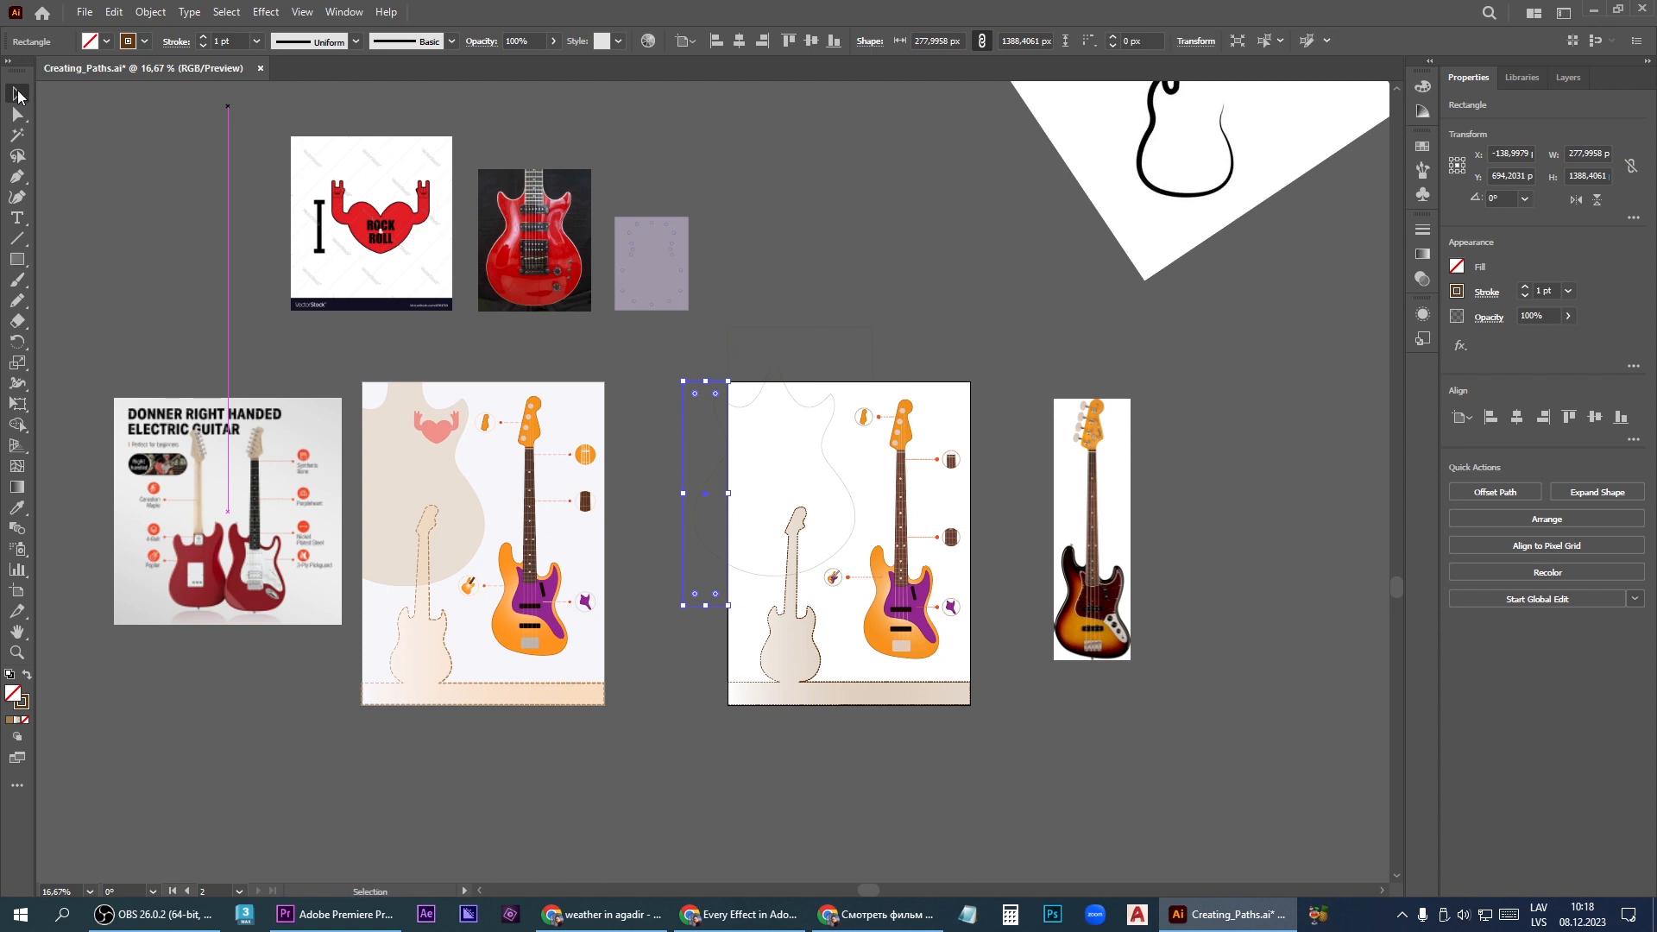
click(851, 536)
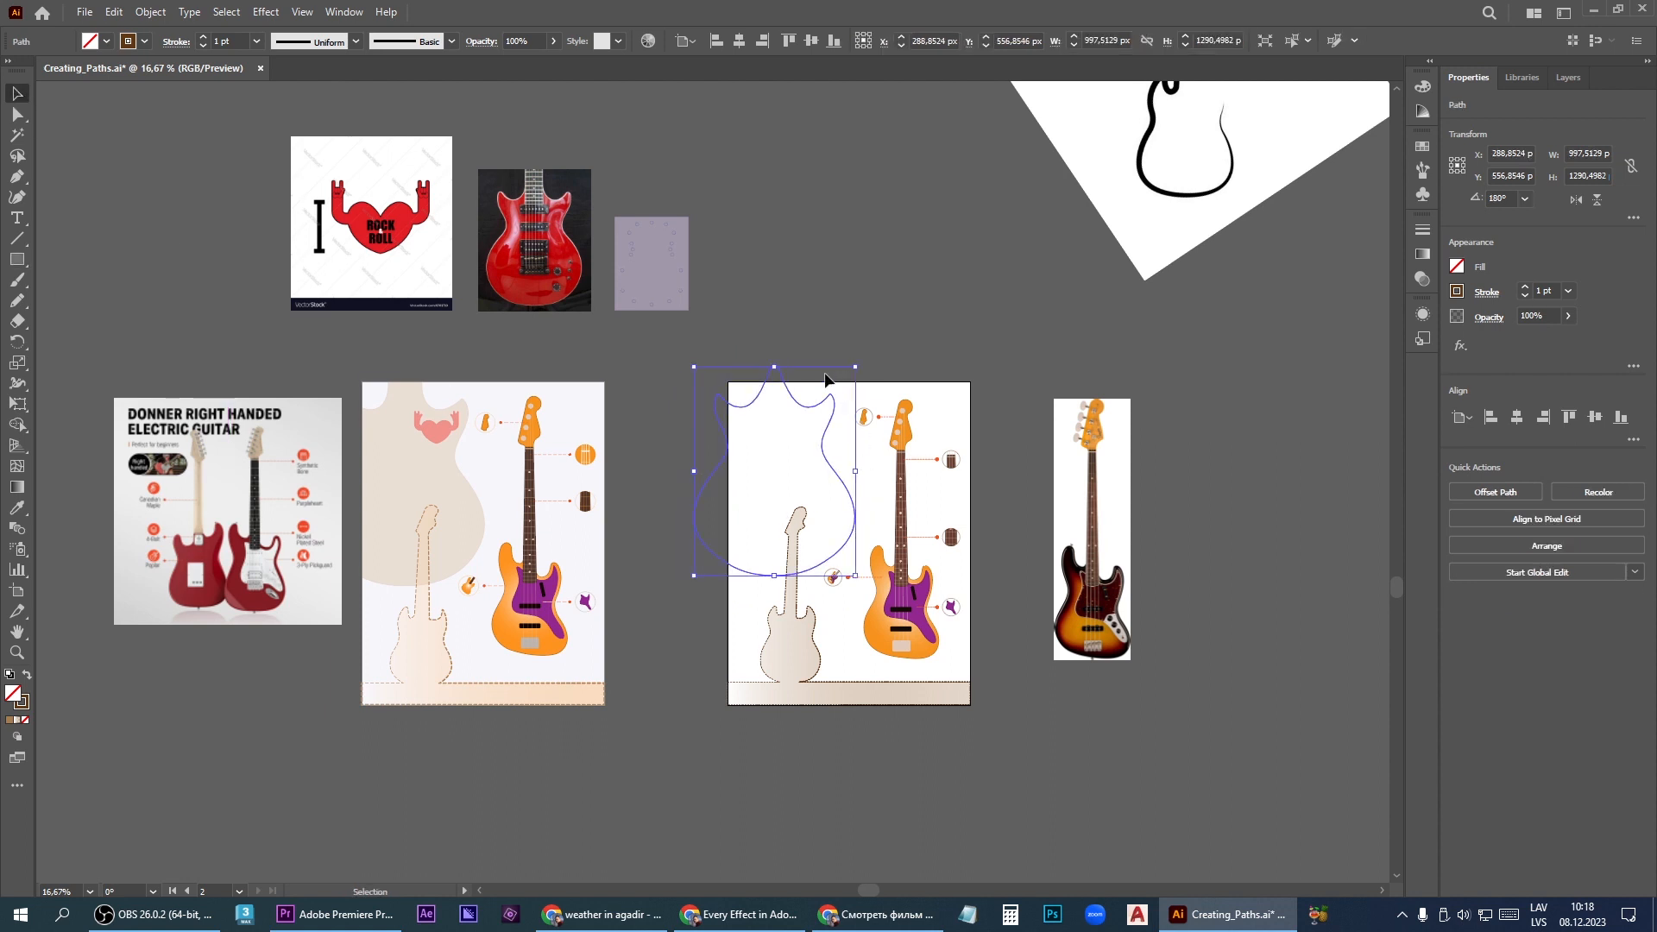
shift+click(789, 333)
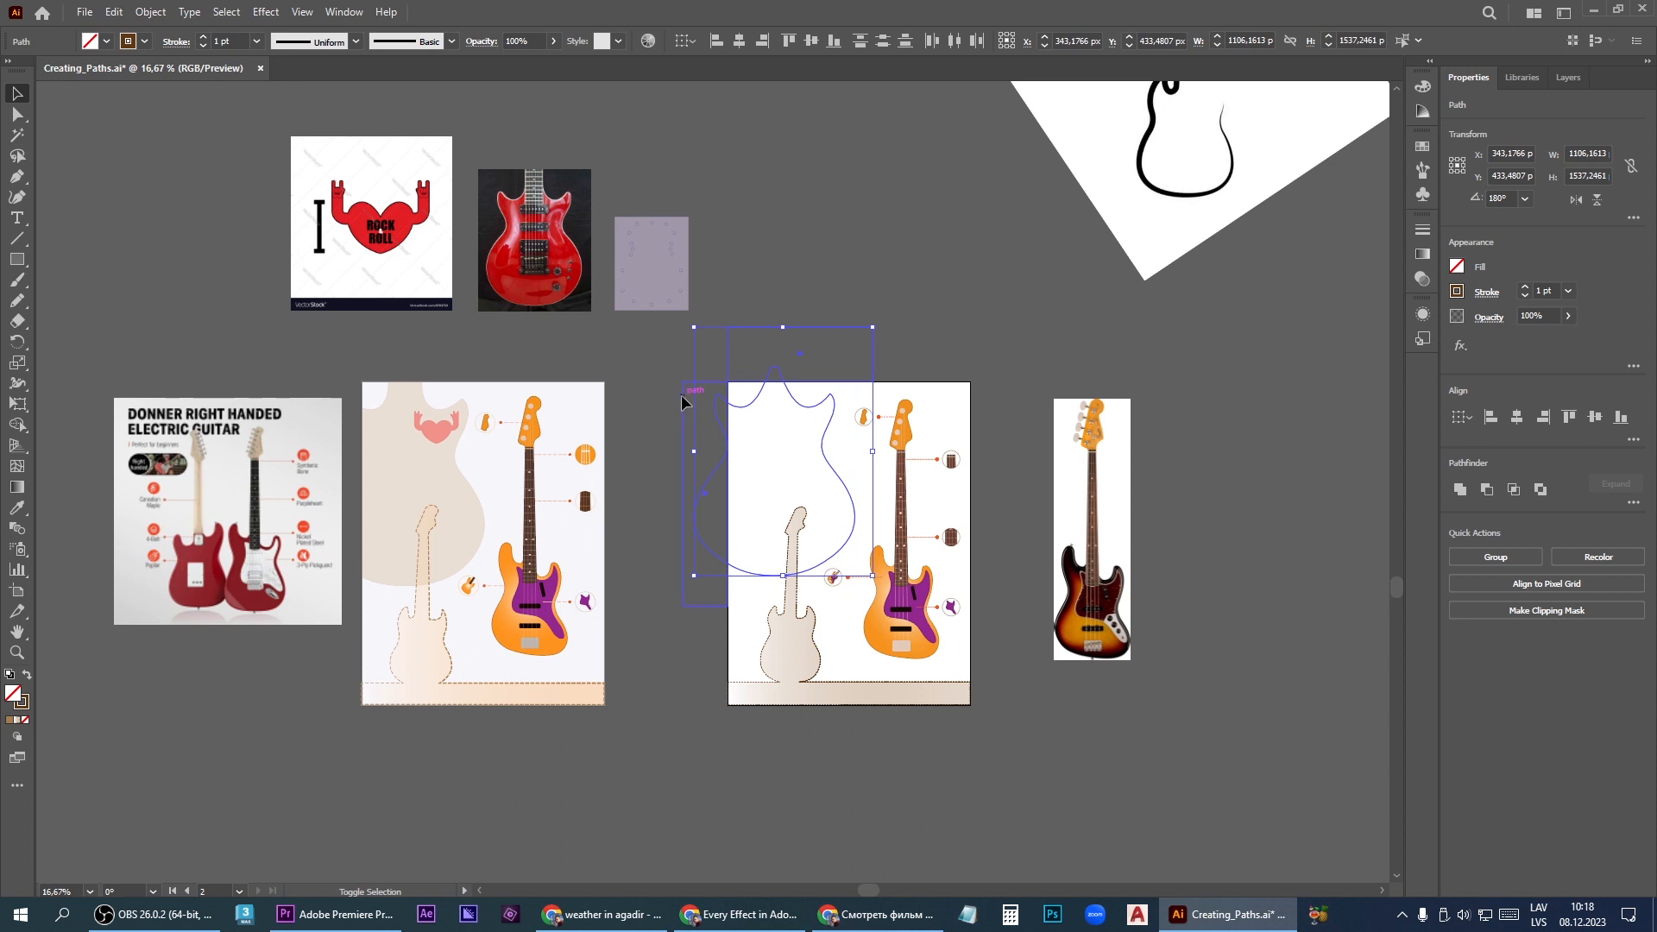
shift+click(681, 402)
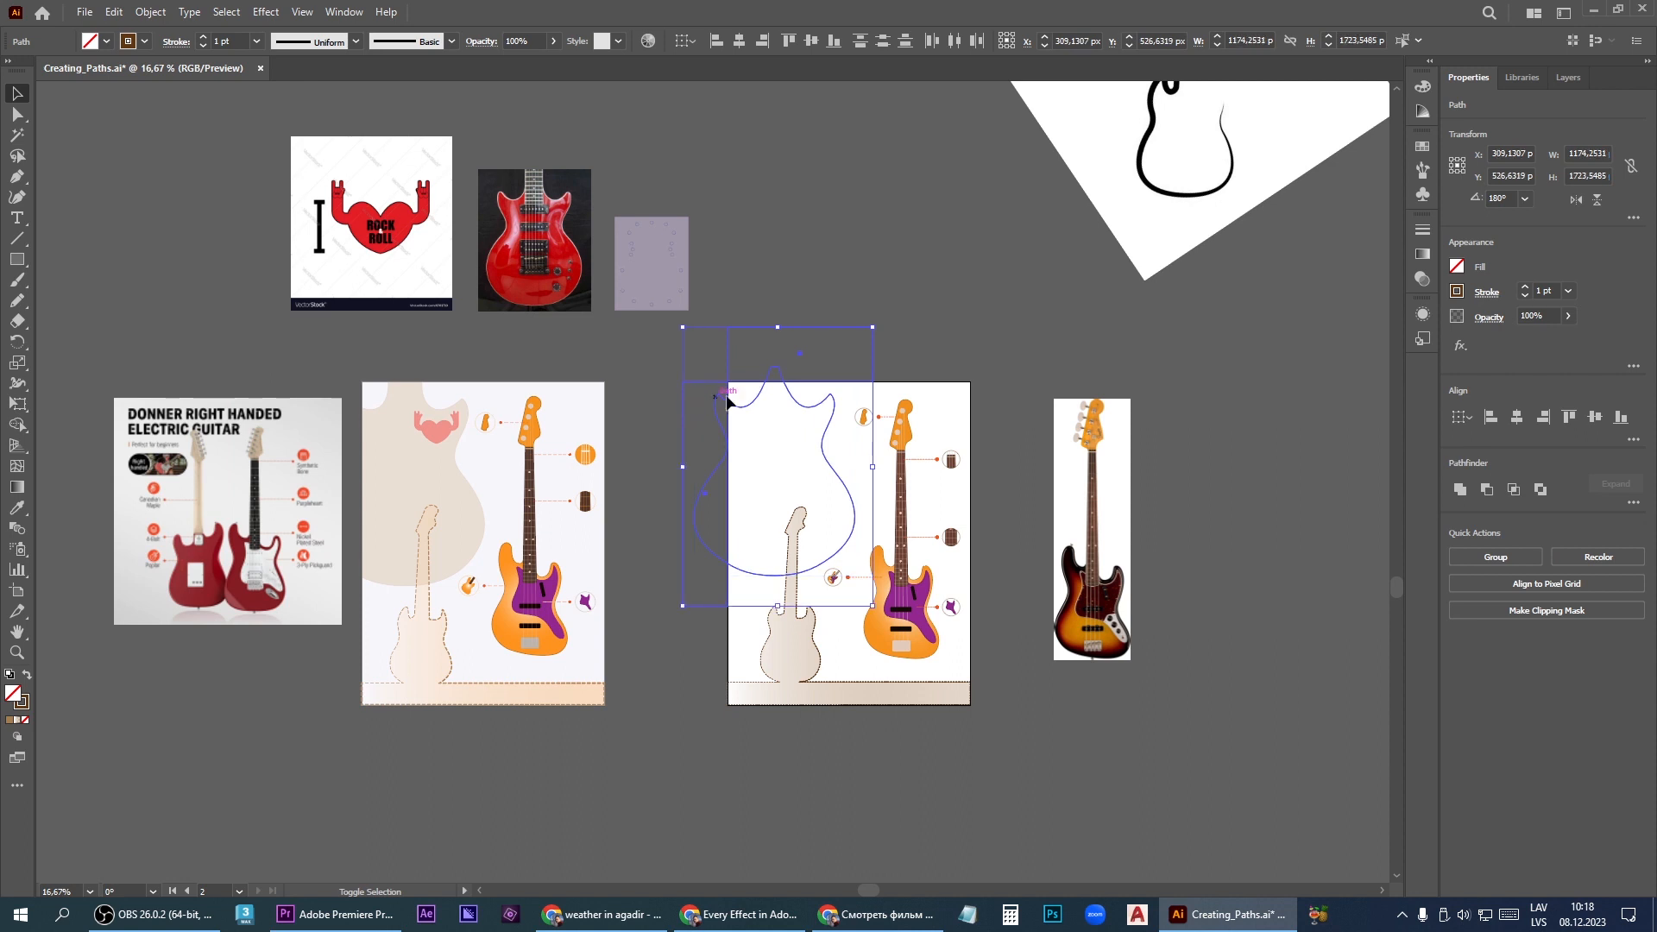
click(1487, 490)
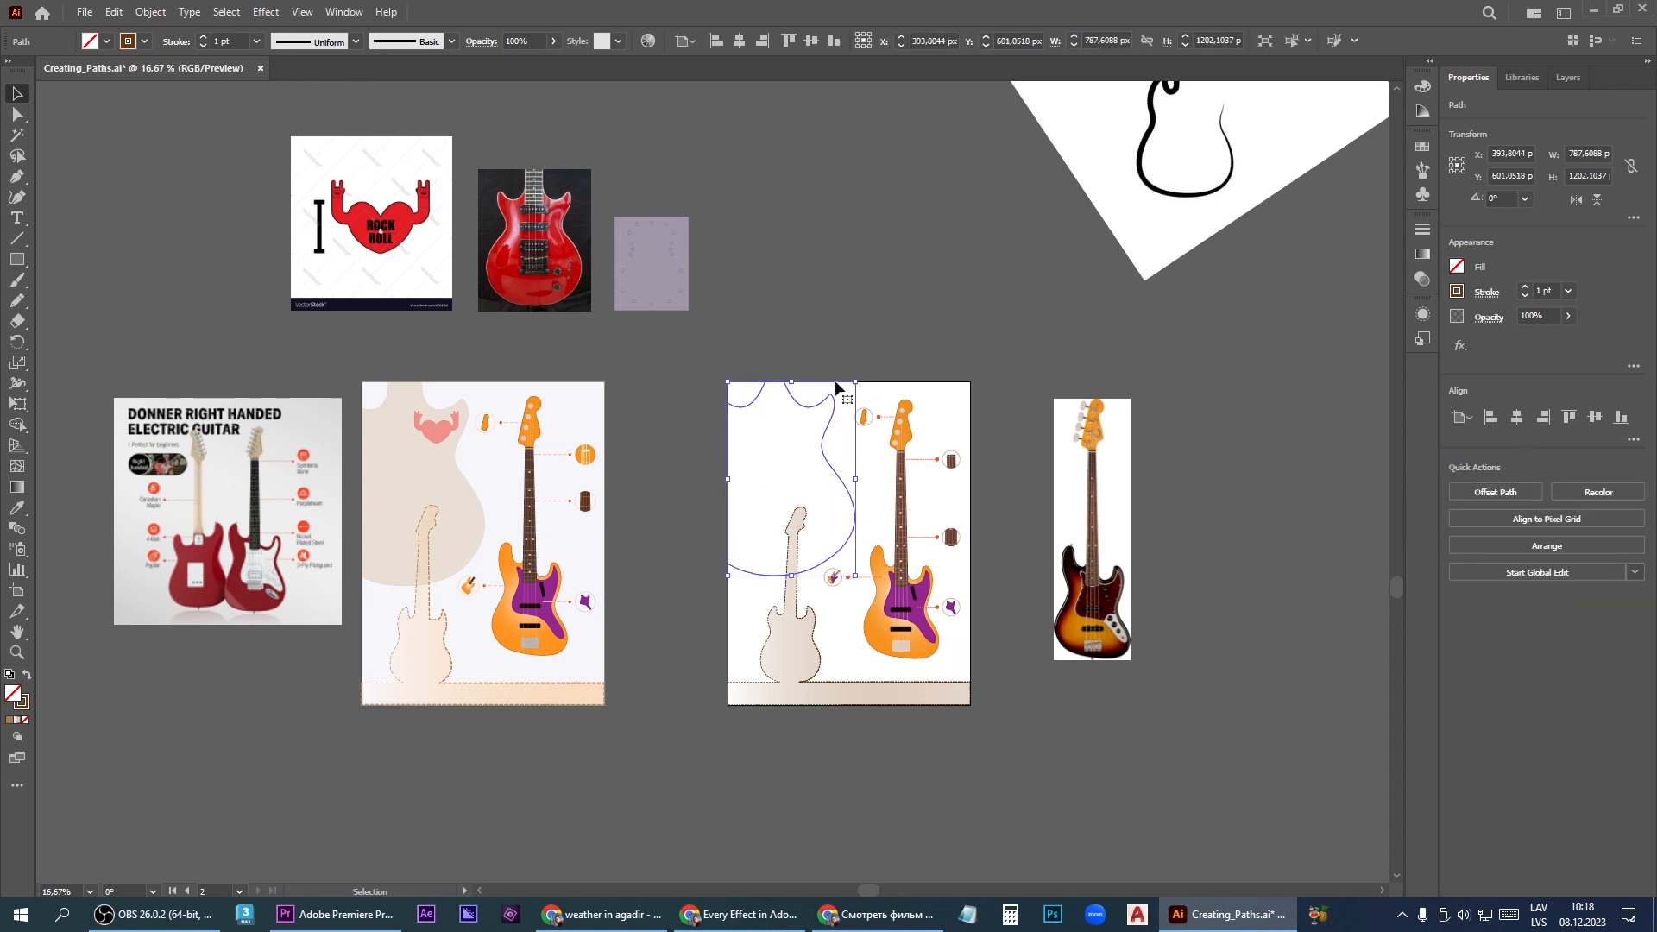
Fill the trimmed guitar body shape with a light brown swatch and set its opacity to 21%
scroll(822, 489, up, 1)
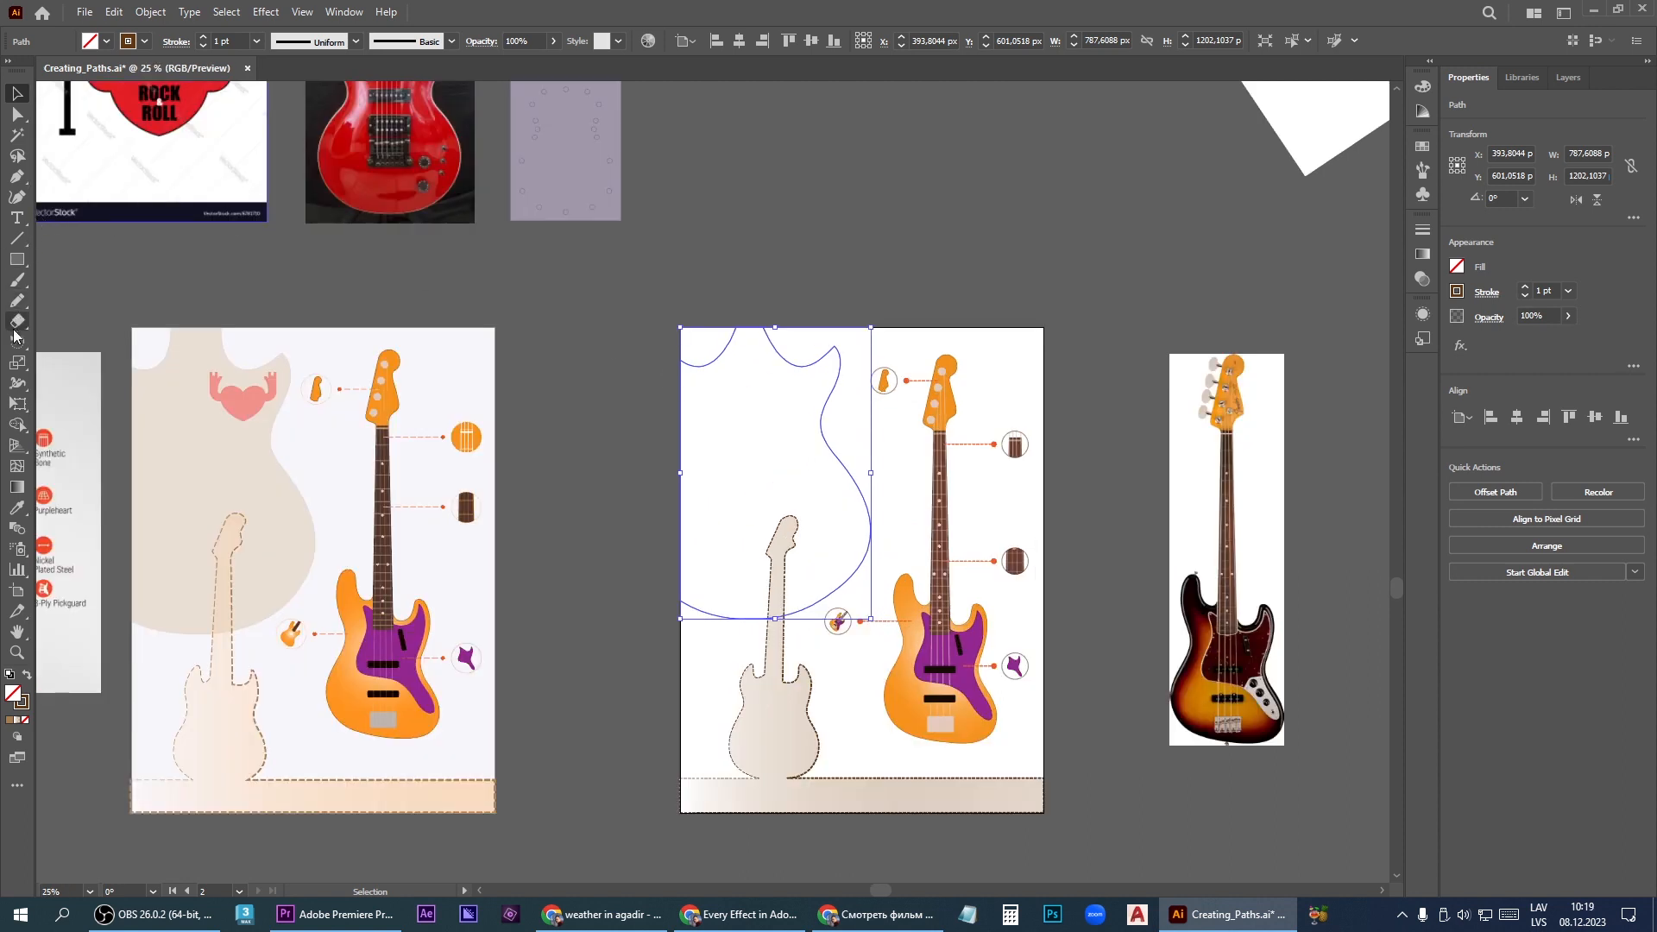
click(1456, 268)
click(1352, 353)
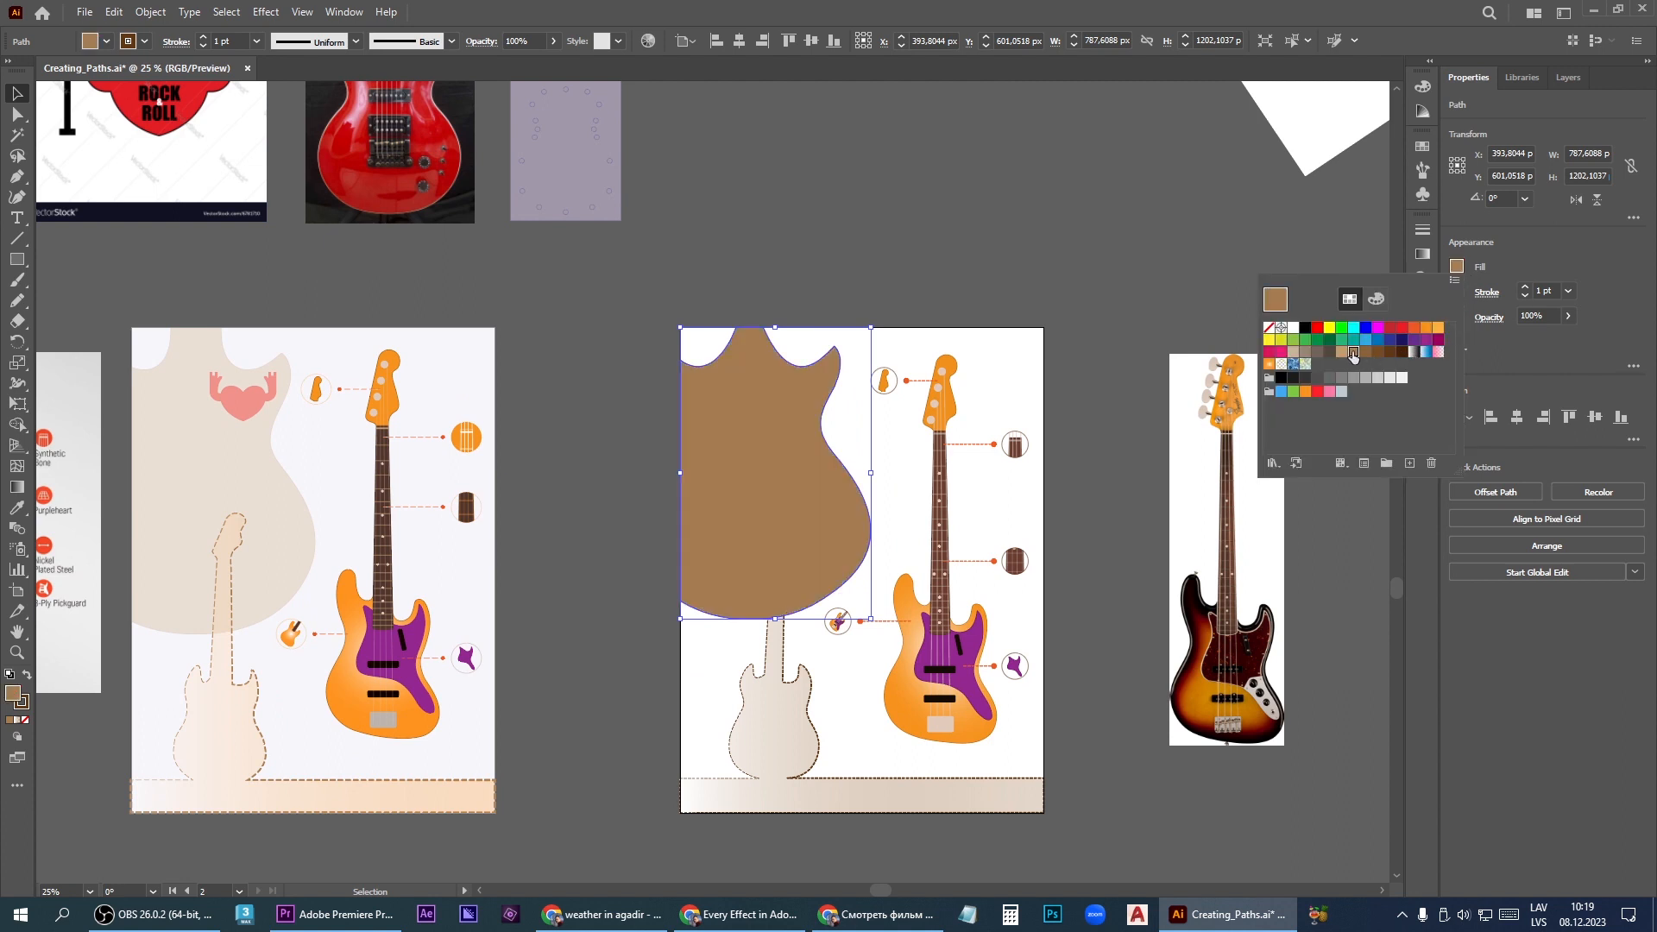
click(1568, 316)
drag(1569, 338, 1512, 345)
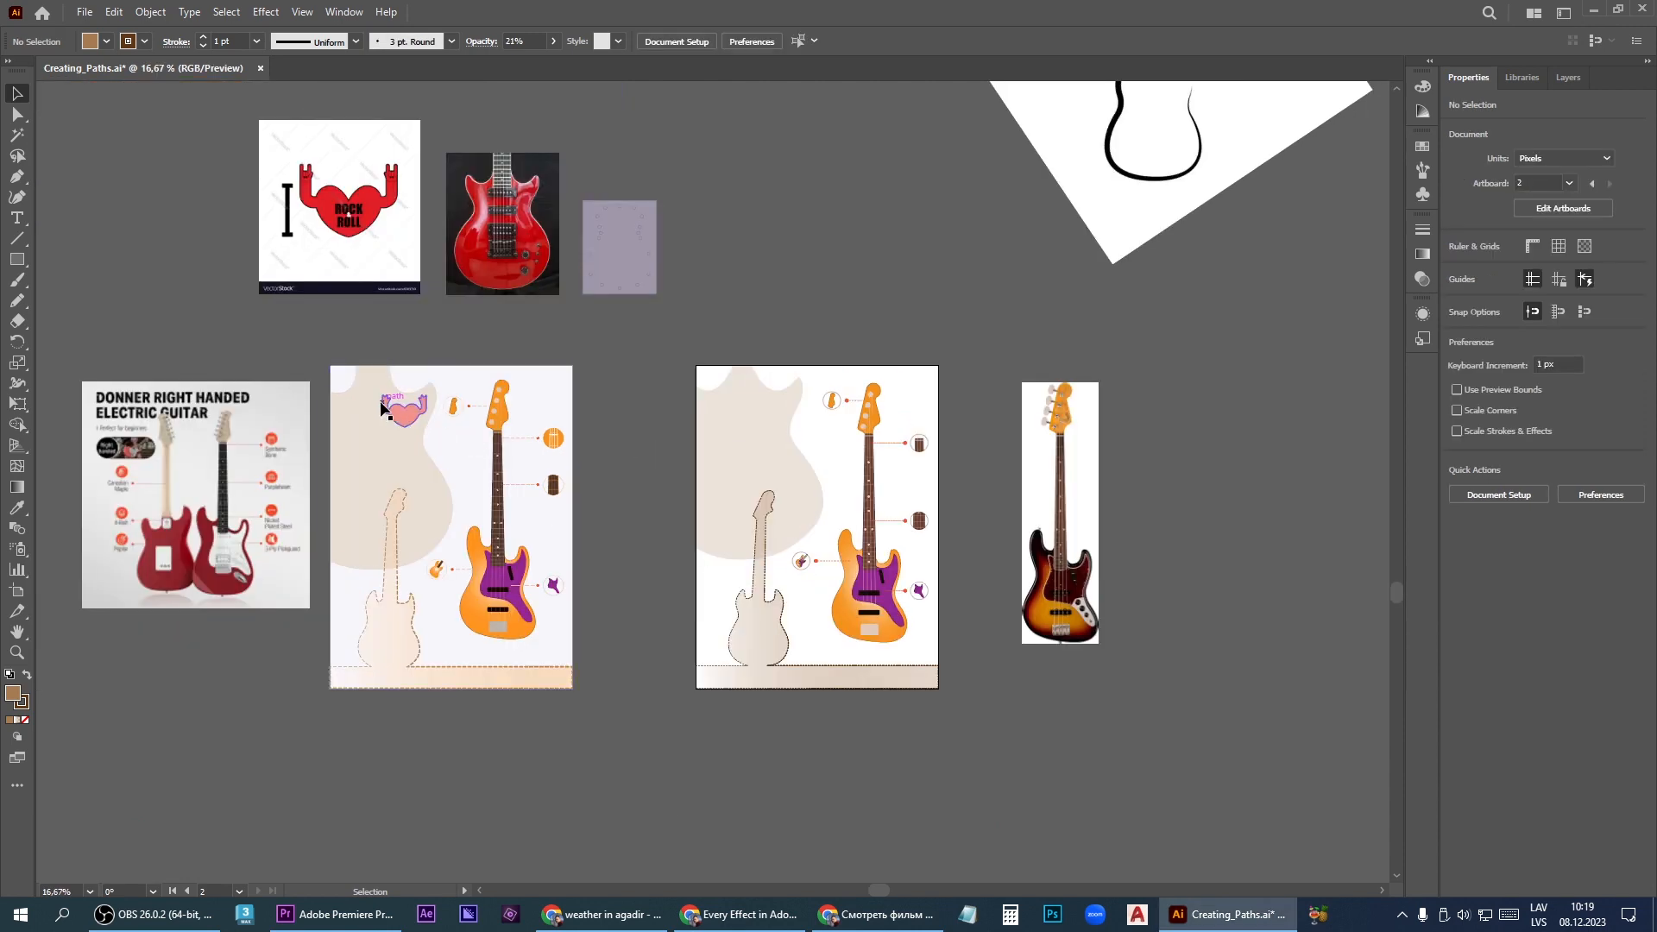
Start a curved path on the Rock & Roll heart image, tracing from the centre notch over the left lobe to the arm's inner bend
scroll(385, 406, up, 4)
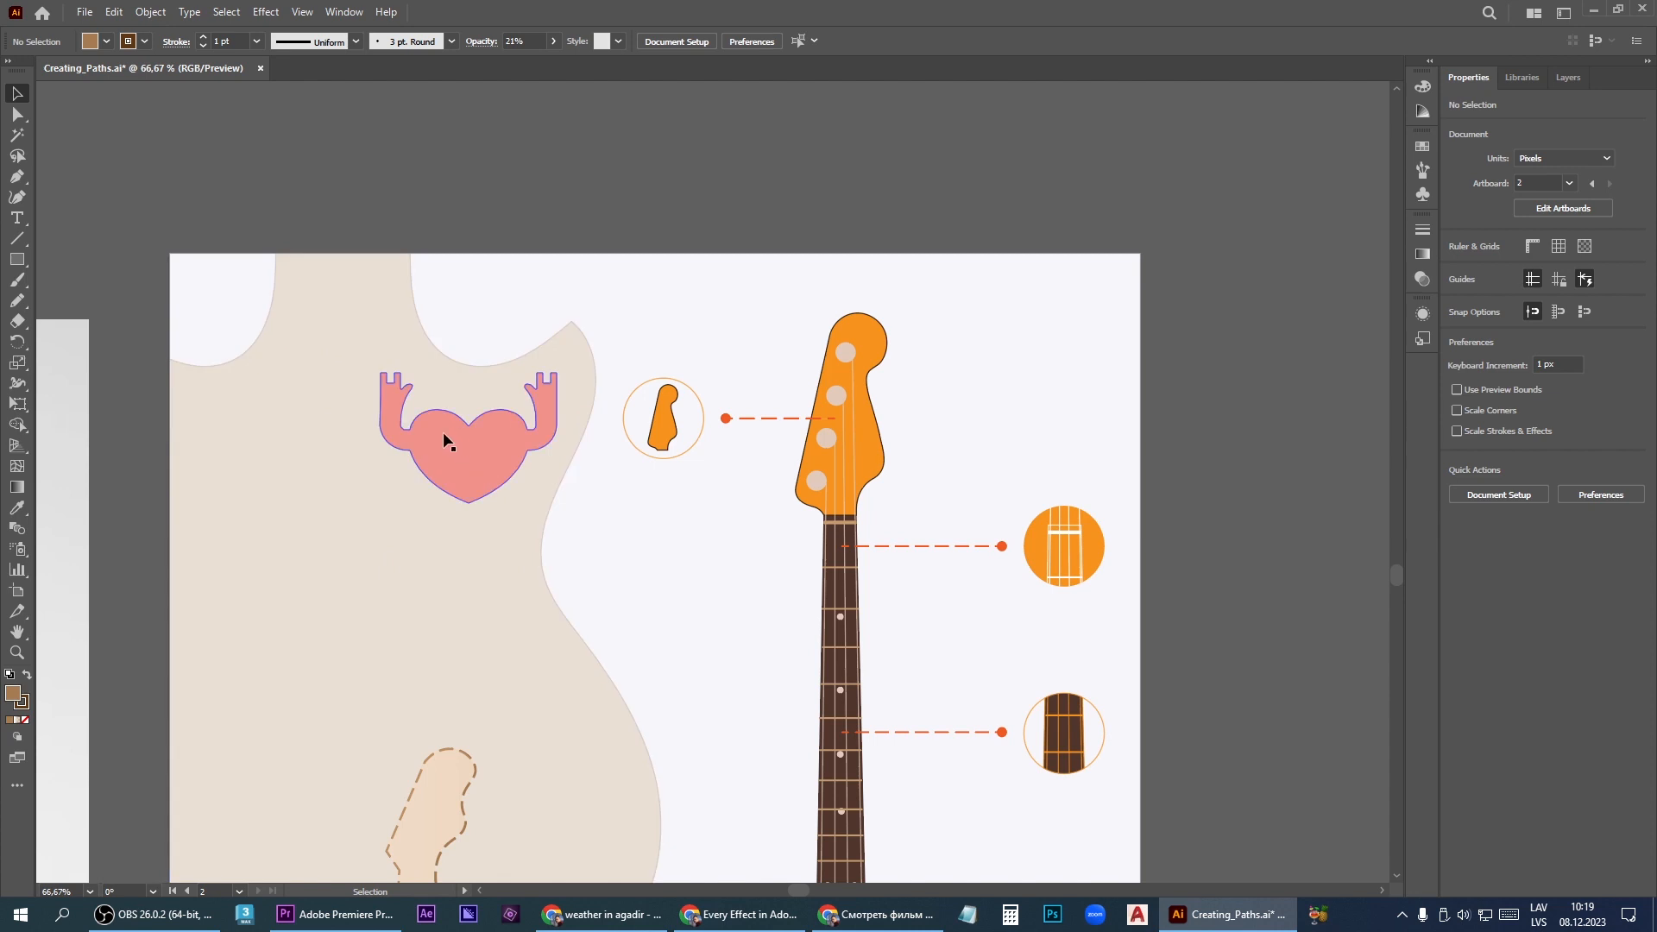
click(17, 196)
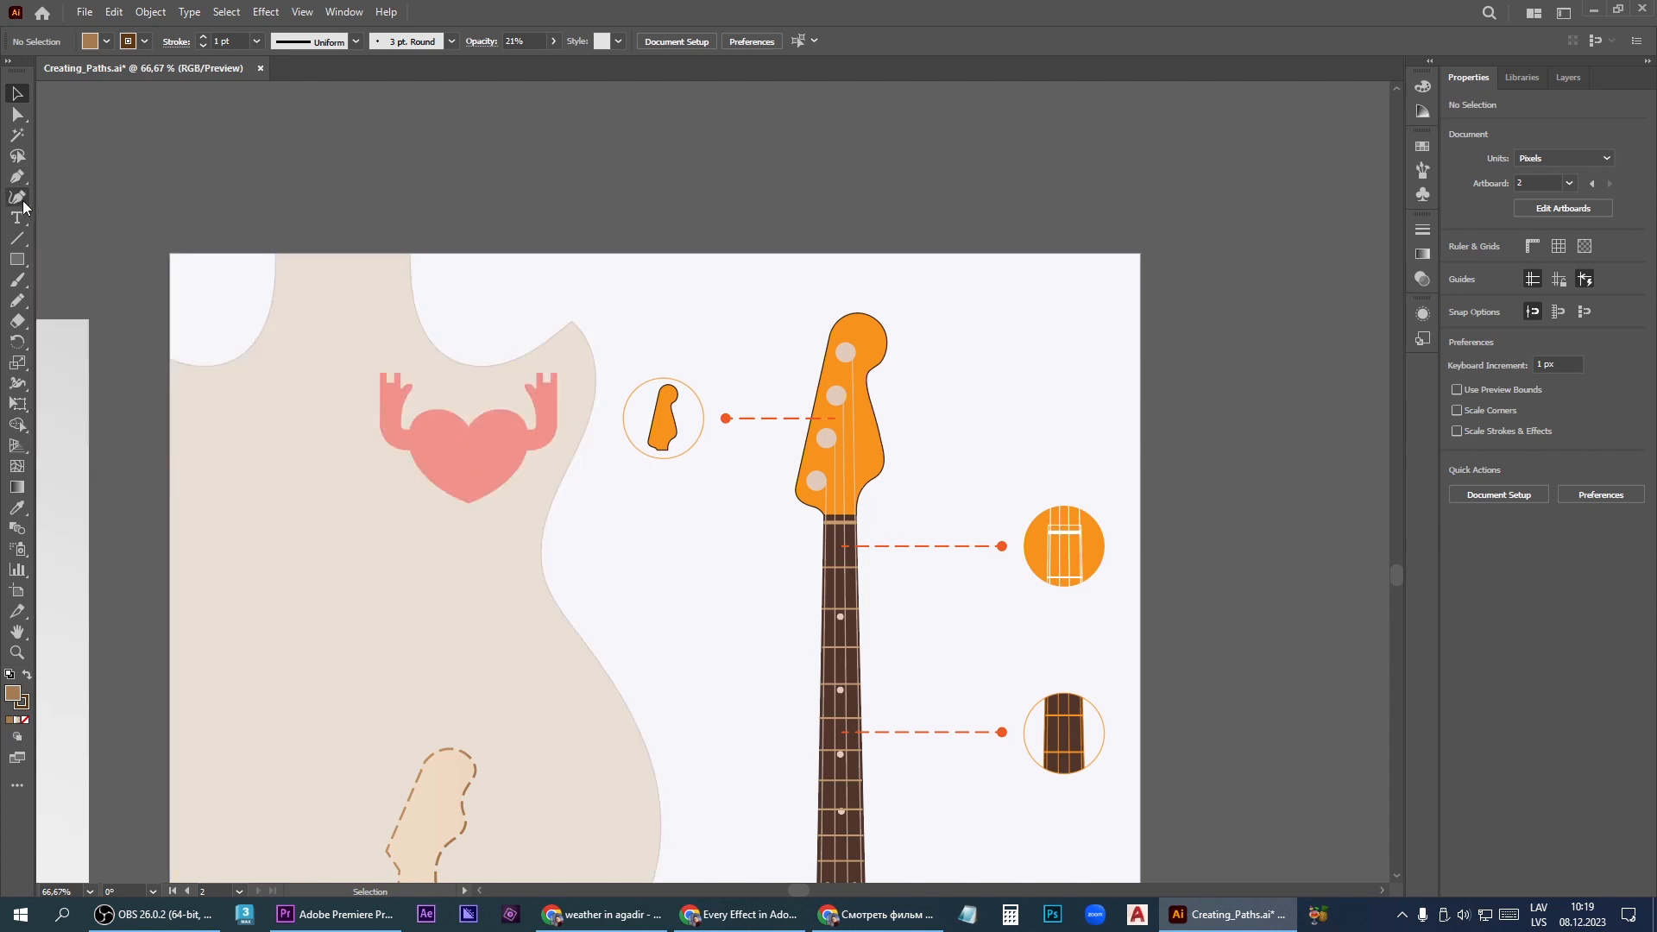
scroll(442, 569, down, 3)
scroll(443, 431, up, 5)
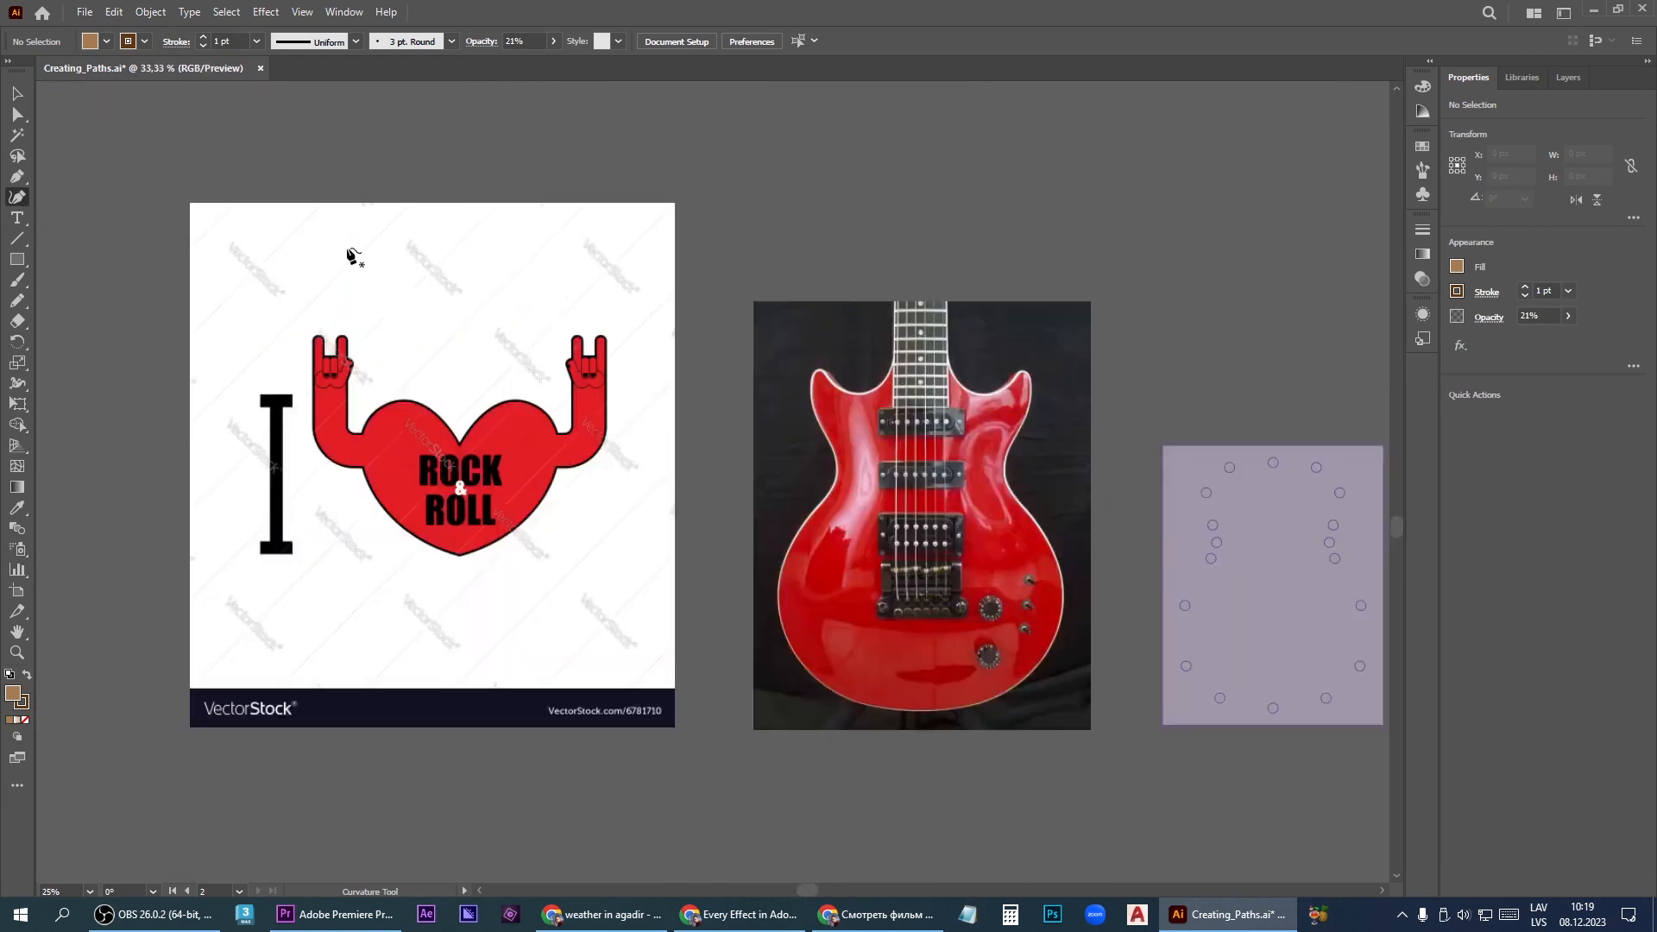
scroll(800, 399, down, 3)
scroll(774, 539, up, 2)
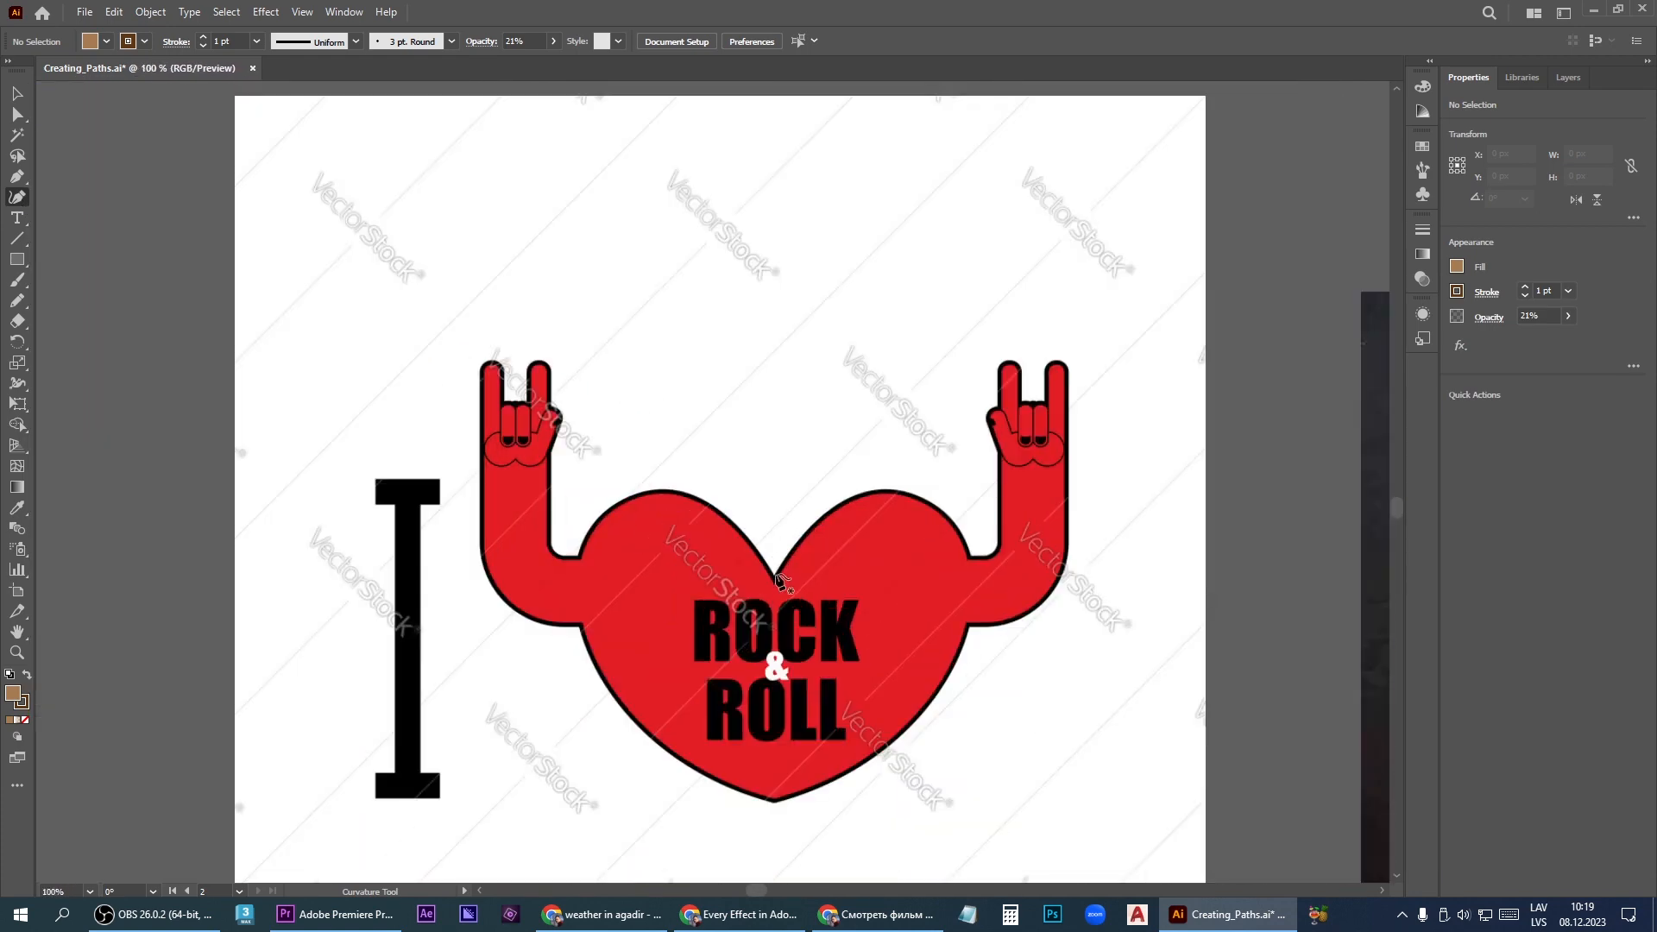
click(774, 569)
click(690, 493)
click(607, 508)
click(578, 556)
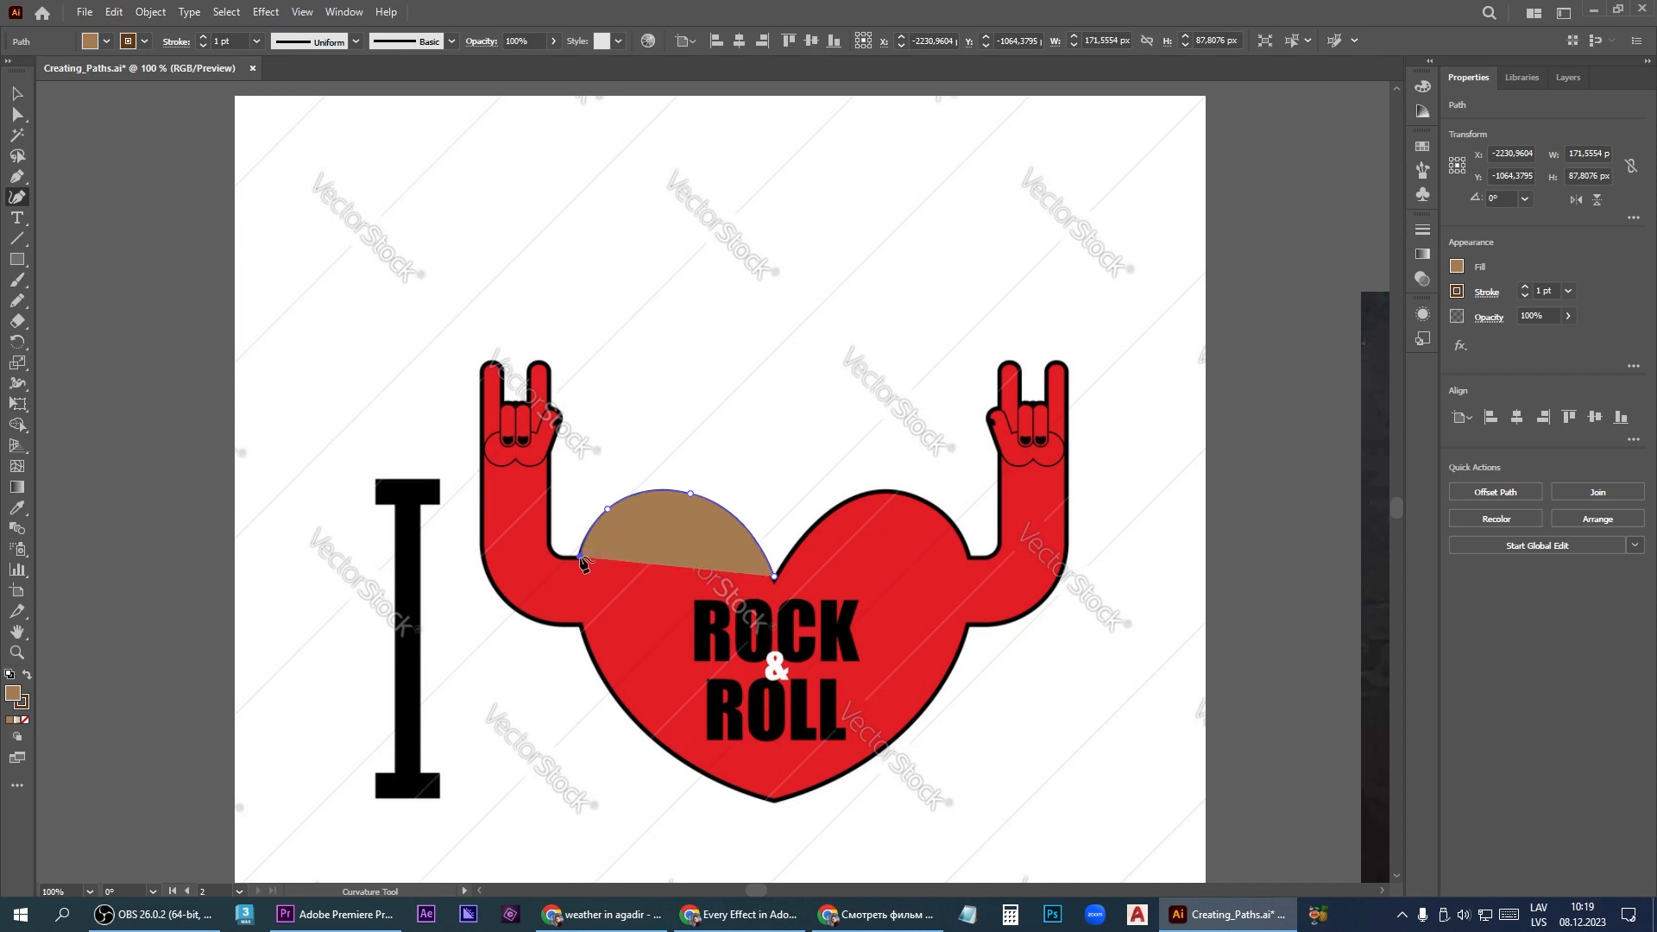
click(562, 556)
click(549, 539)
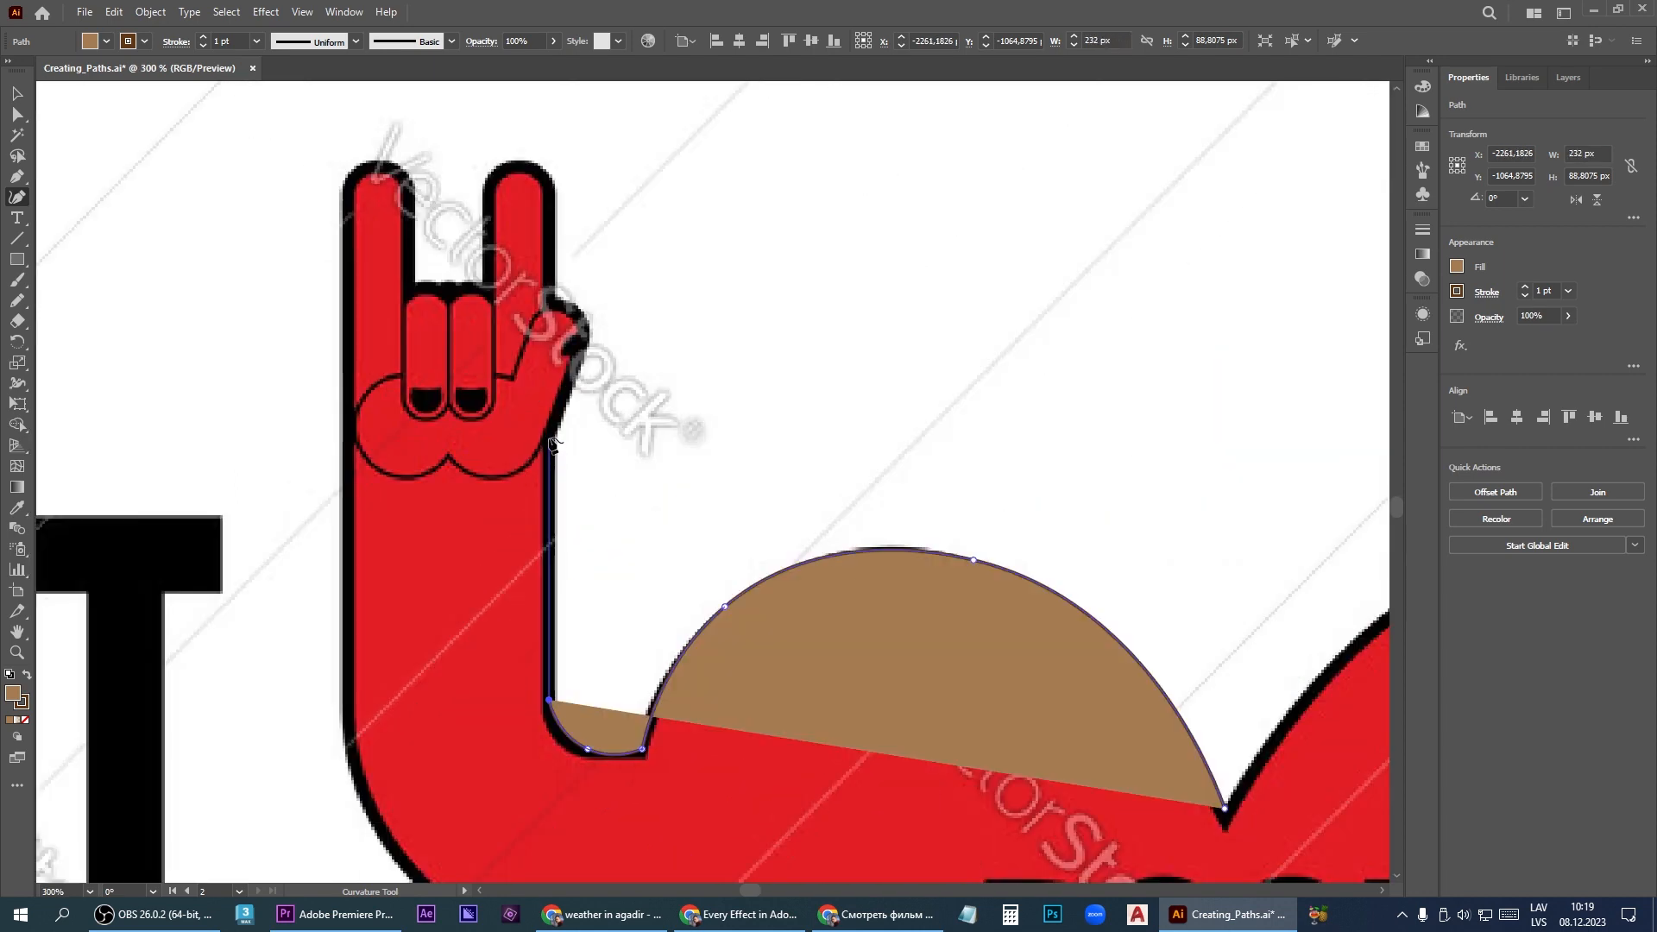
Continue the path up the left arm's inner edge, around the thumb and inner raised finger to the outer finger's inner edge
scroll(548, 455, up, 3)
click(549, 453)
click(586, 326)
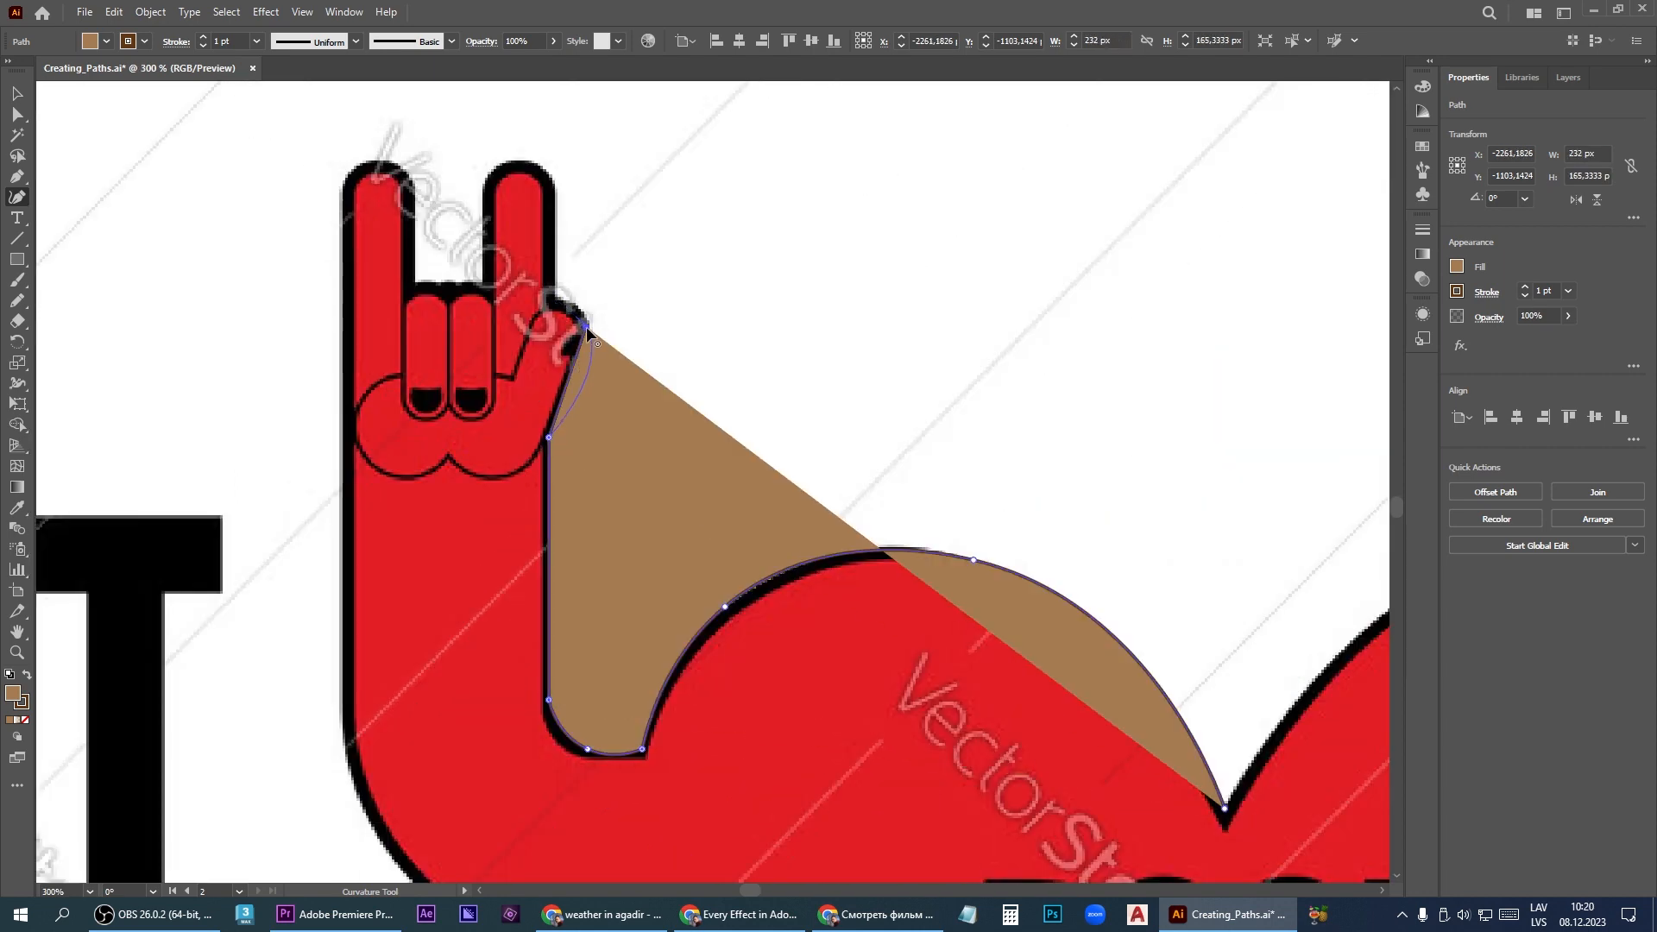
click(555, 303)
click(555, 186)
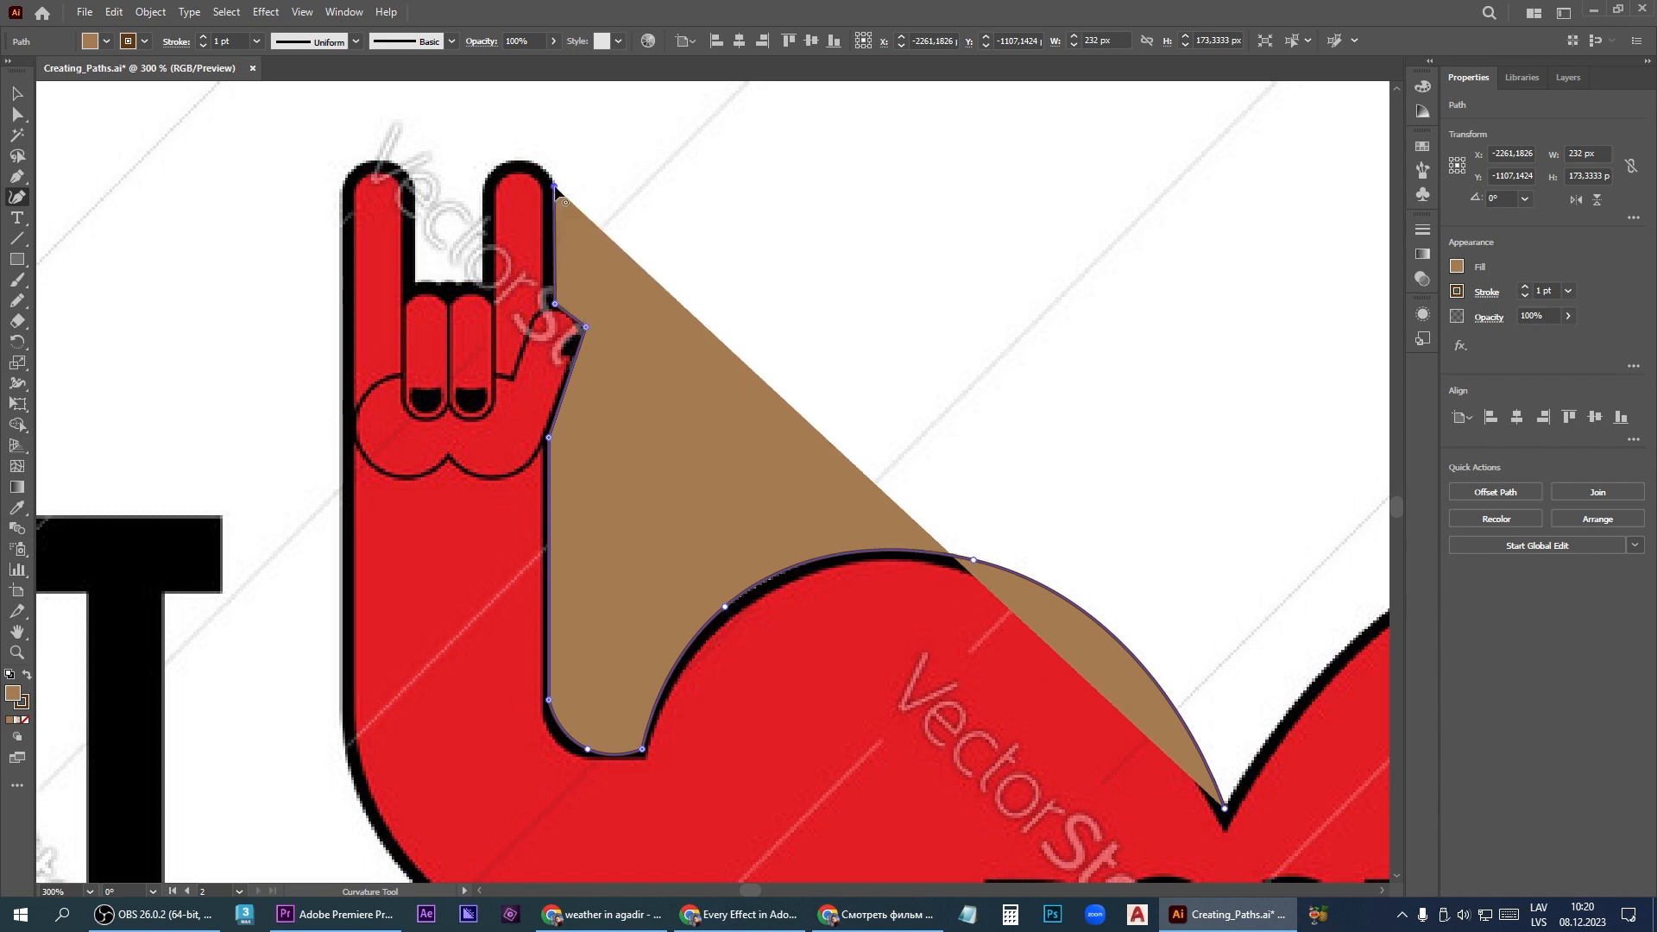
click(485, 186)
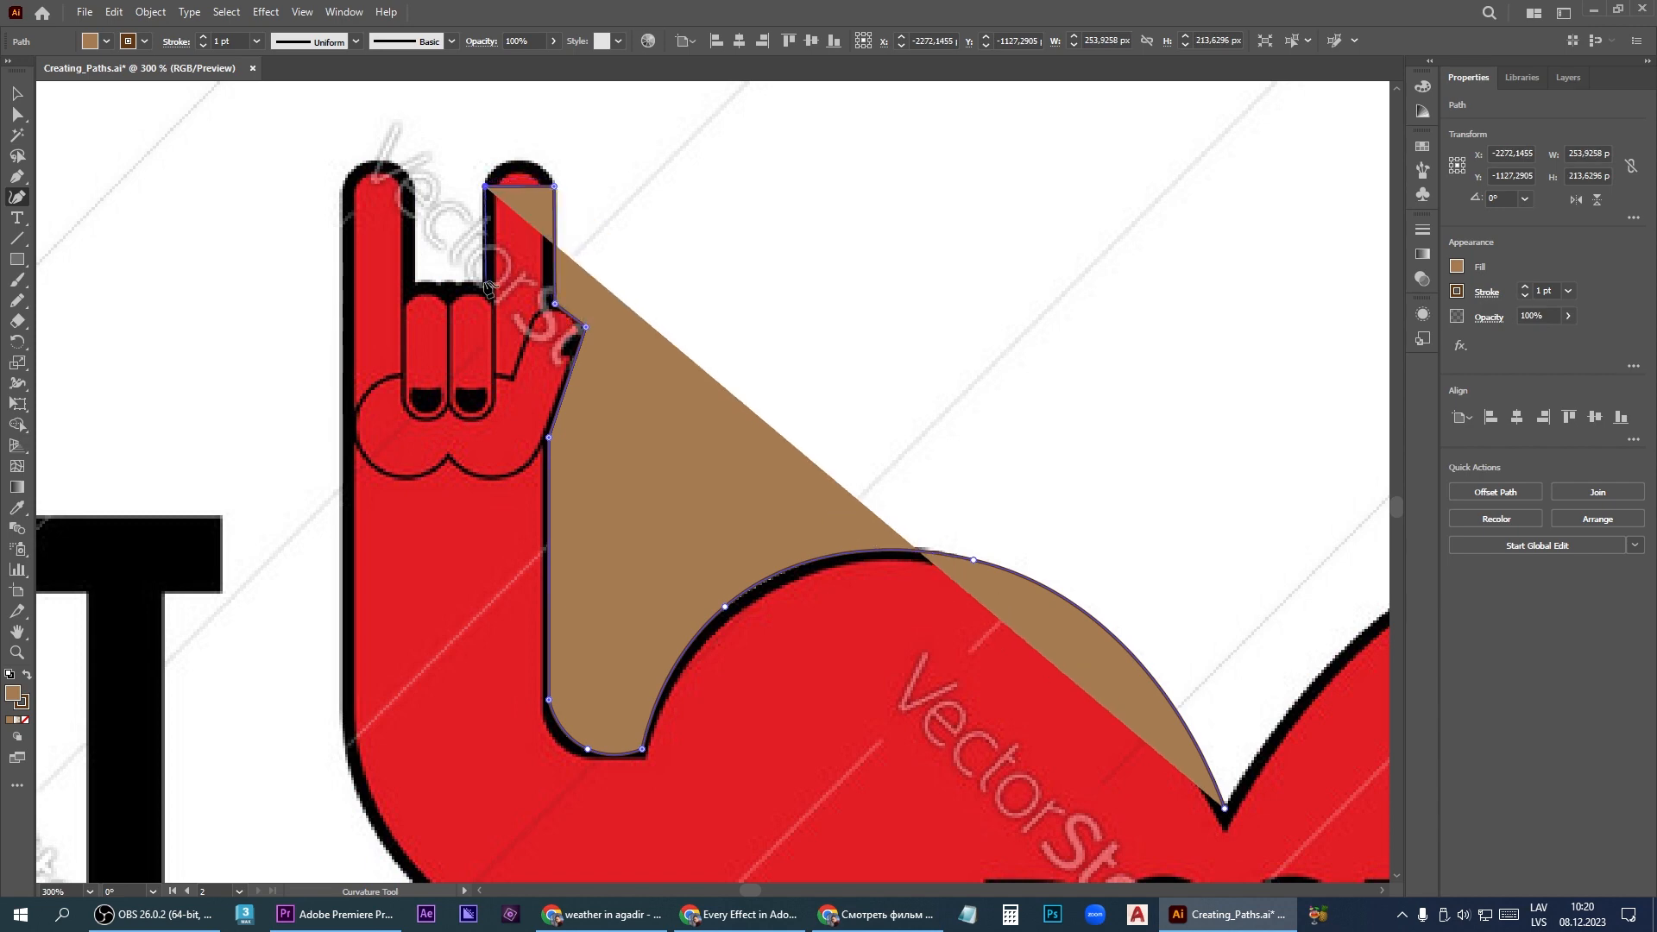
click(487, 288)
click(408, 288)
click(407, 183)
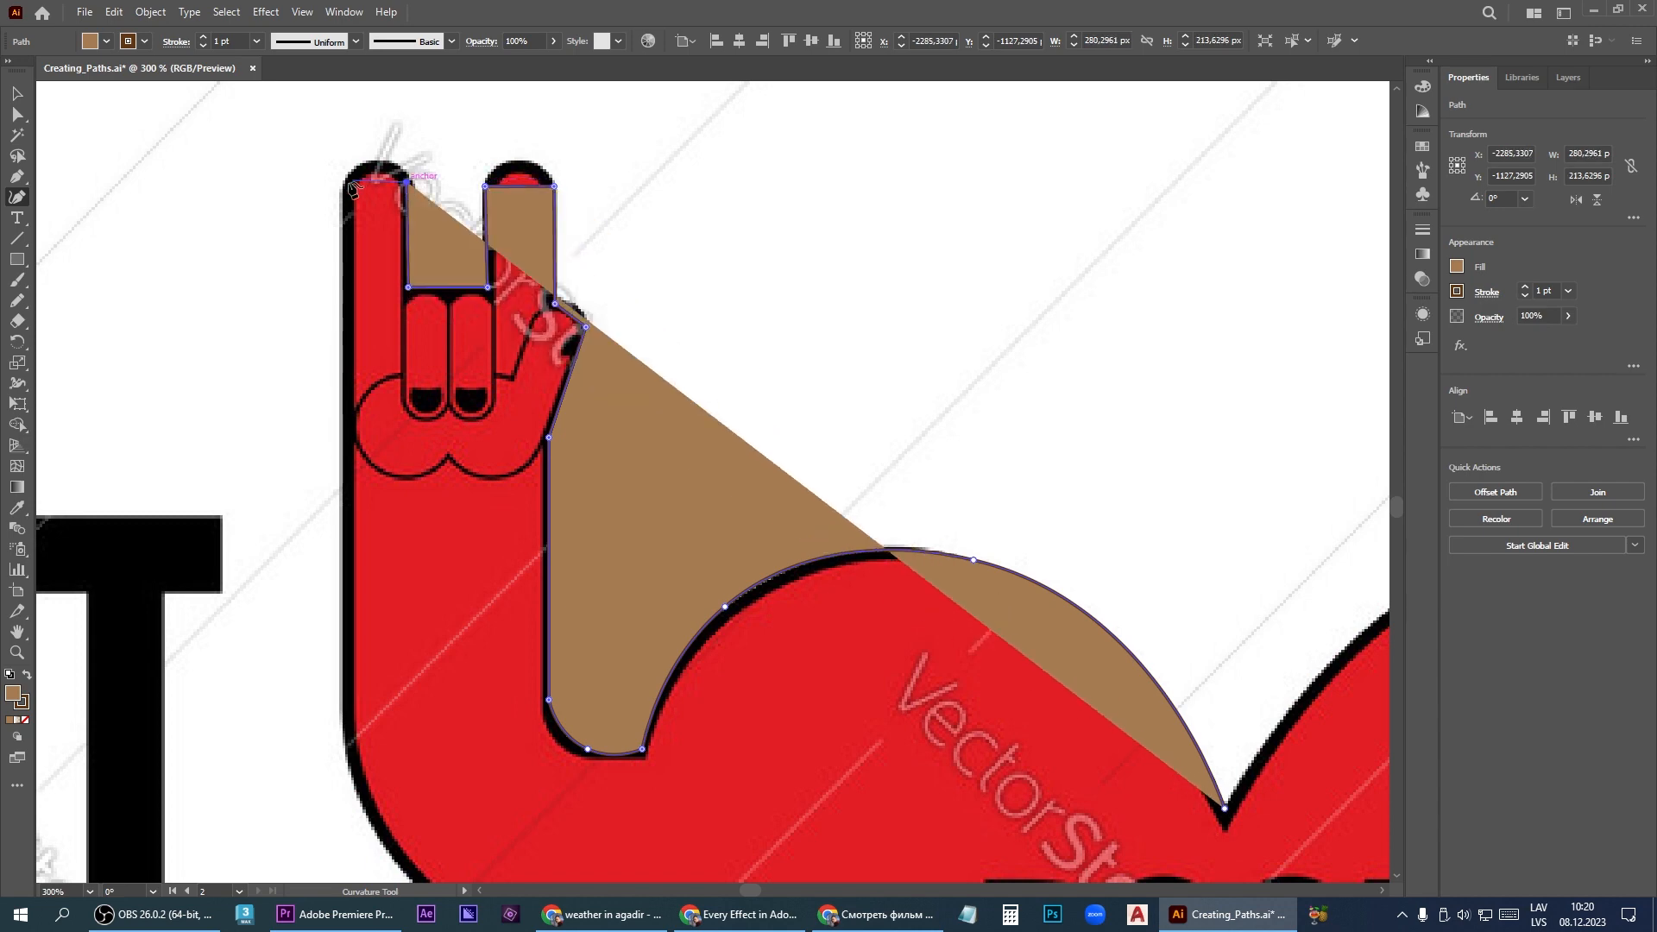
Trace the outer finger, the arm's outer edge and the heart's lower left side down to the bottom tip
click(347, 183)
alt+click(349, 733)
scroll(356, 604, down, 4)
scroll(394, 668, up, 2)
click(409, 655)
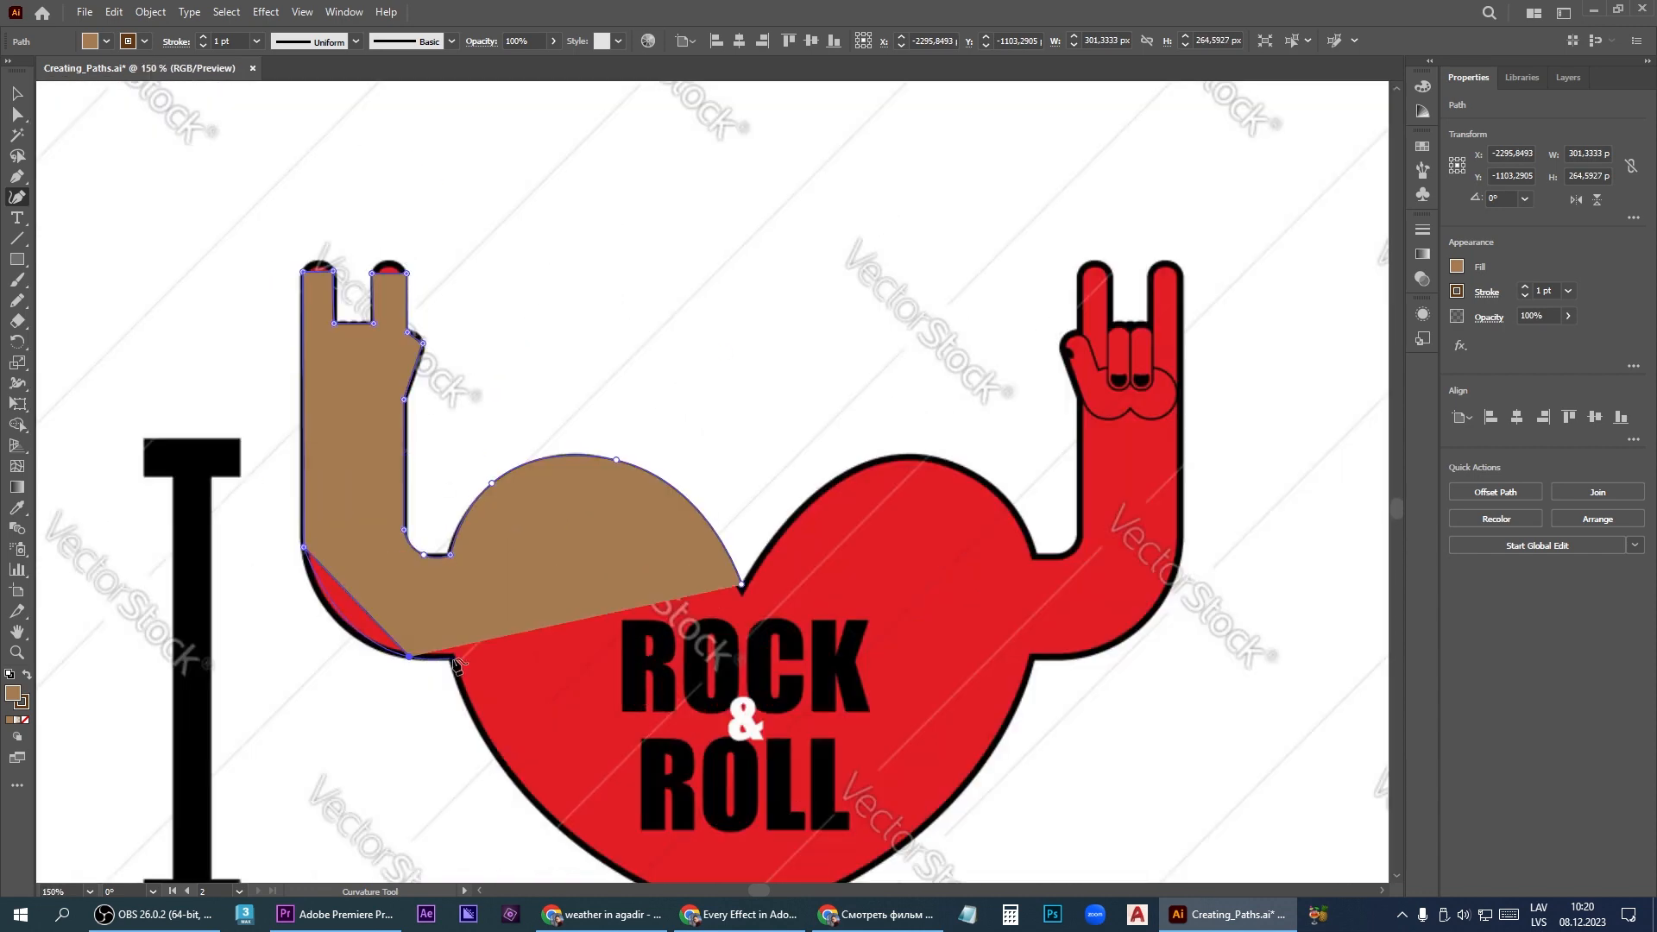
alt+click(453, 656)
scroll(456, 624, down, 3)
click(495, 693)
click(550, 721)
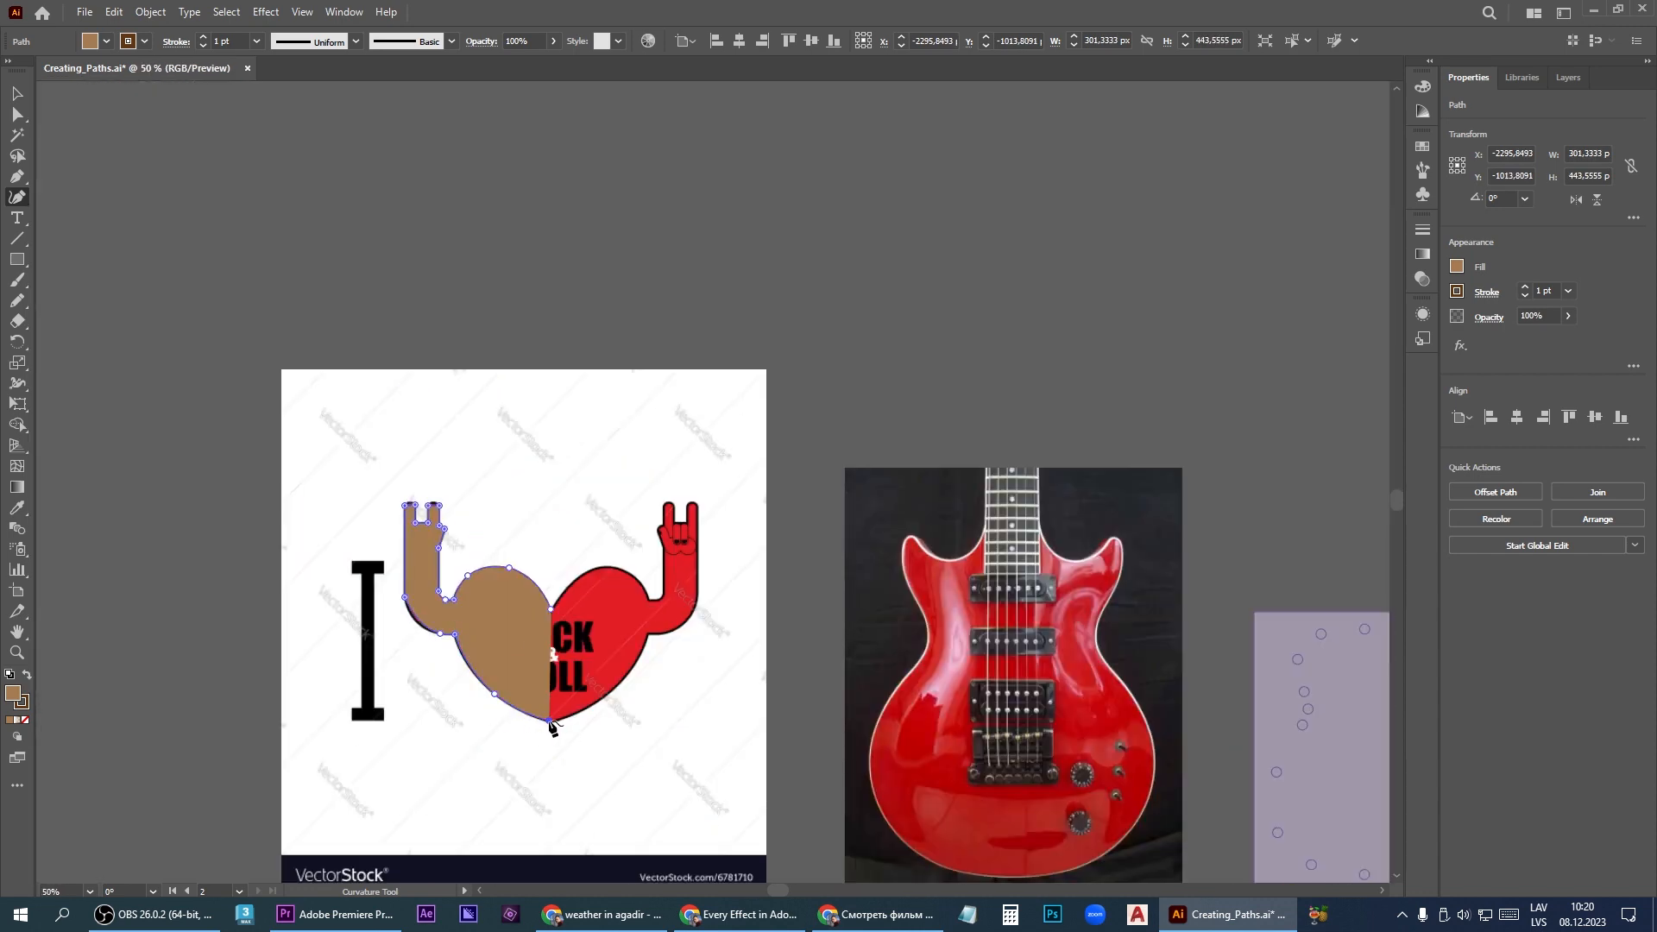
Remove the fill from the traced heart half and end the path
click(1456, 267)
click(1268, 328)
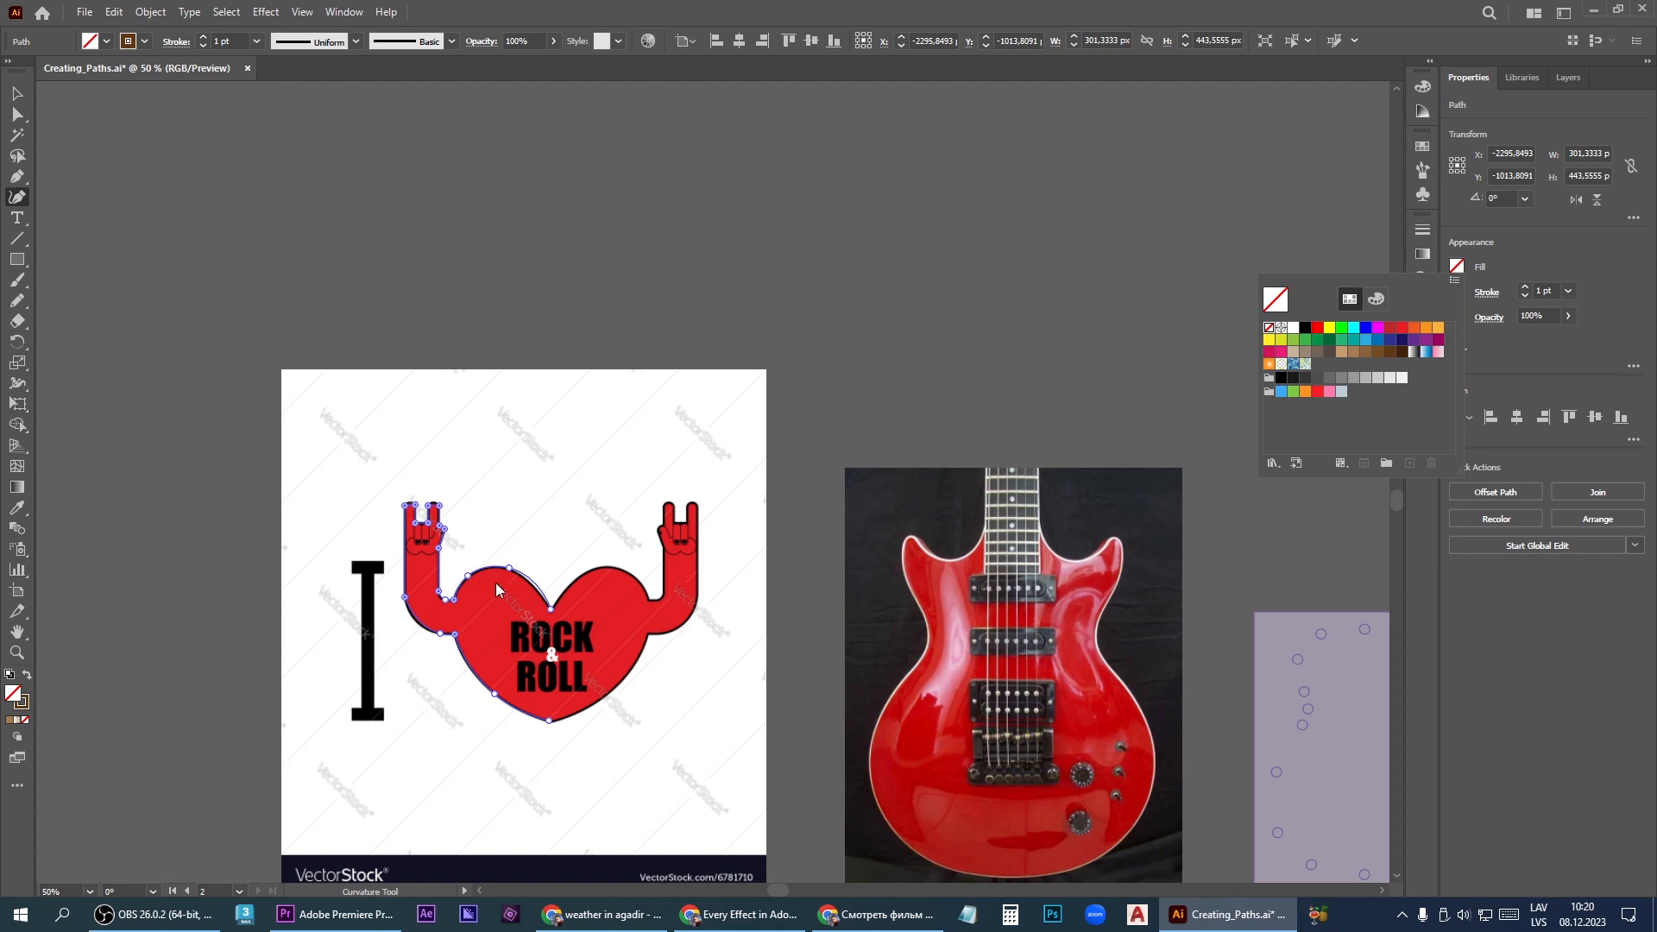
key(Escape)
Refine the half-heart path by shifting the left lobe's top point and adding and adjusting points at the arm's inner bend
scroll(533, 607, up, 3)
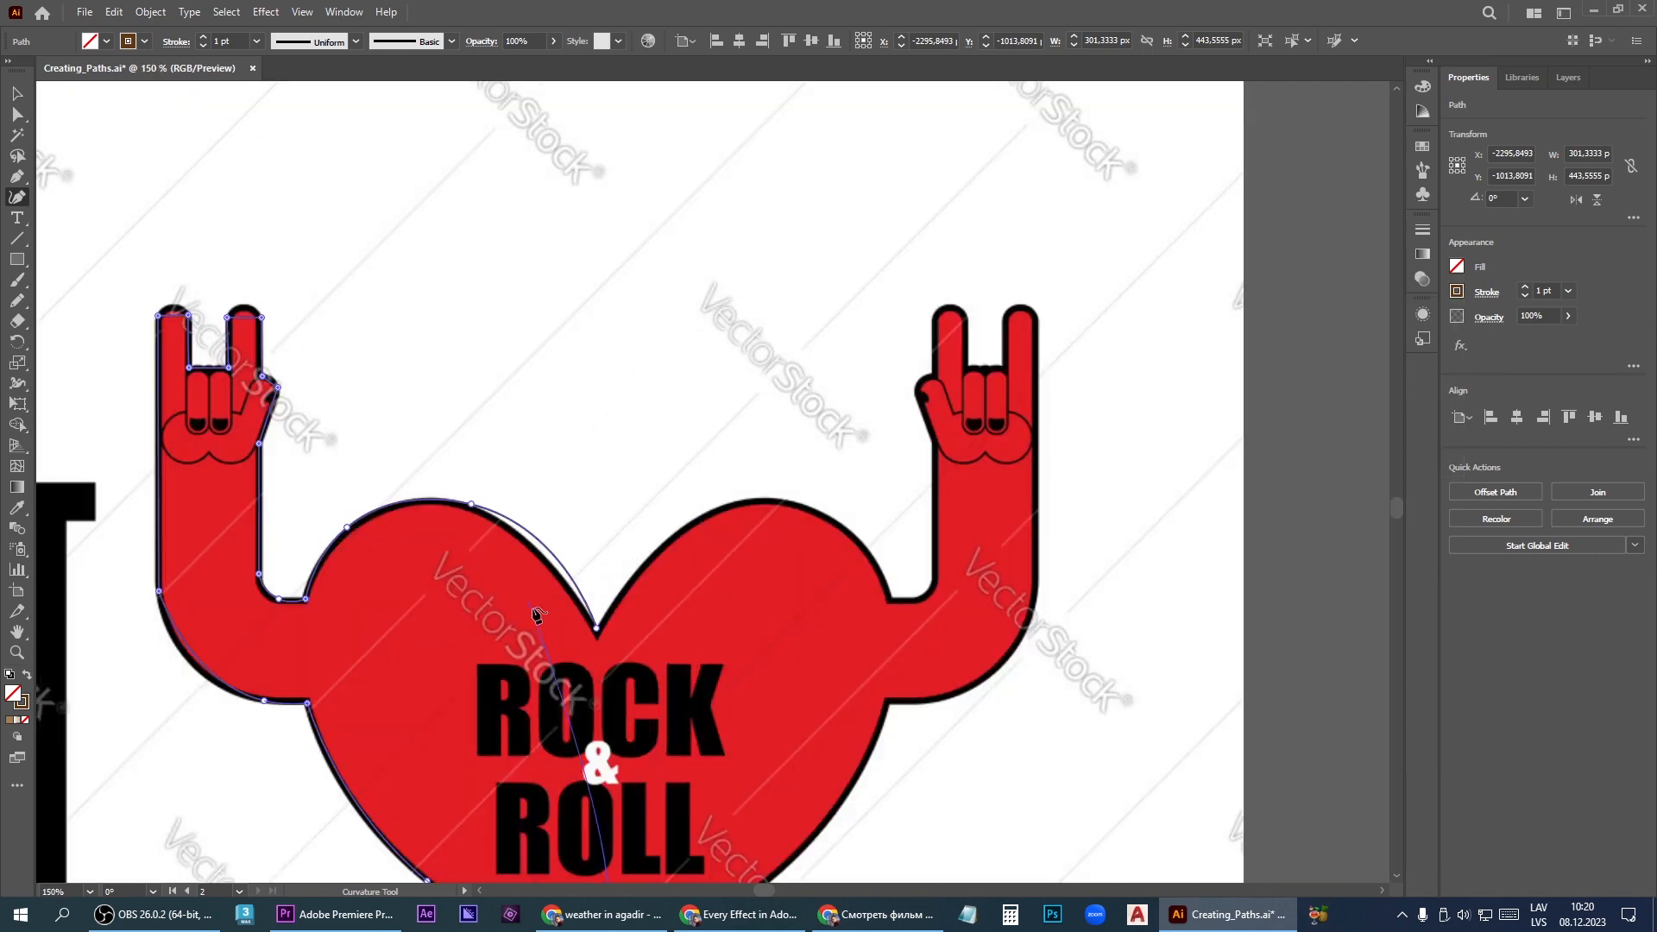
drag(470, 503, 424, 500)
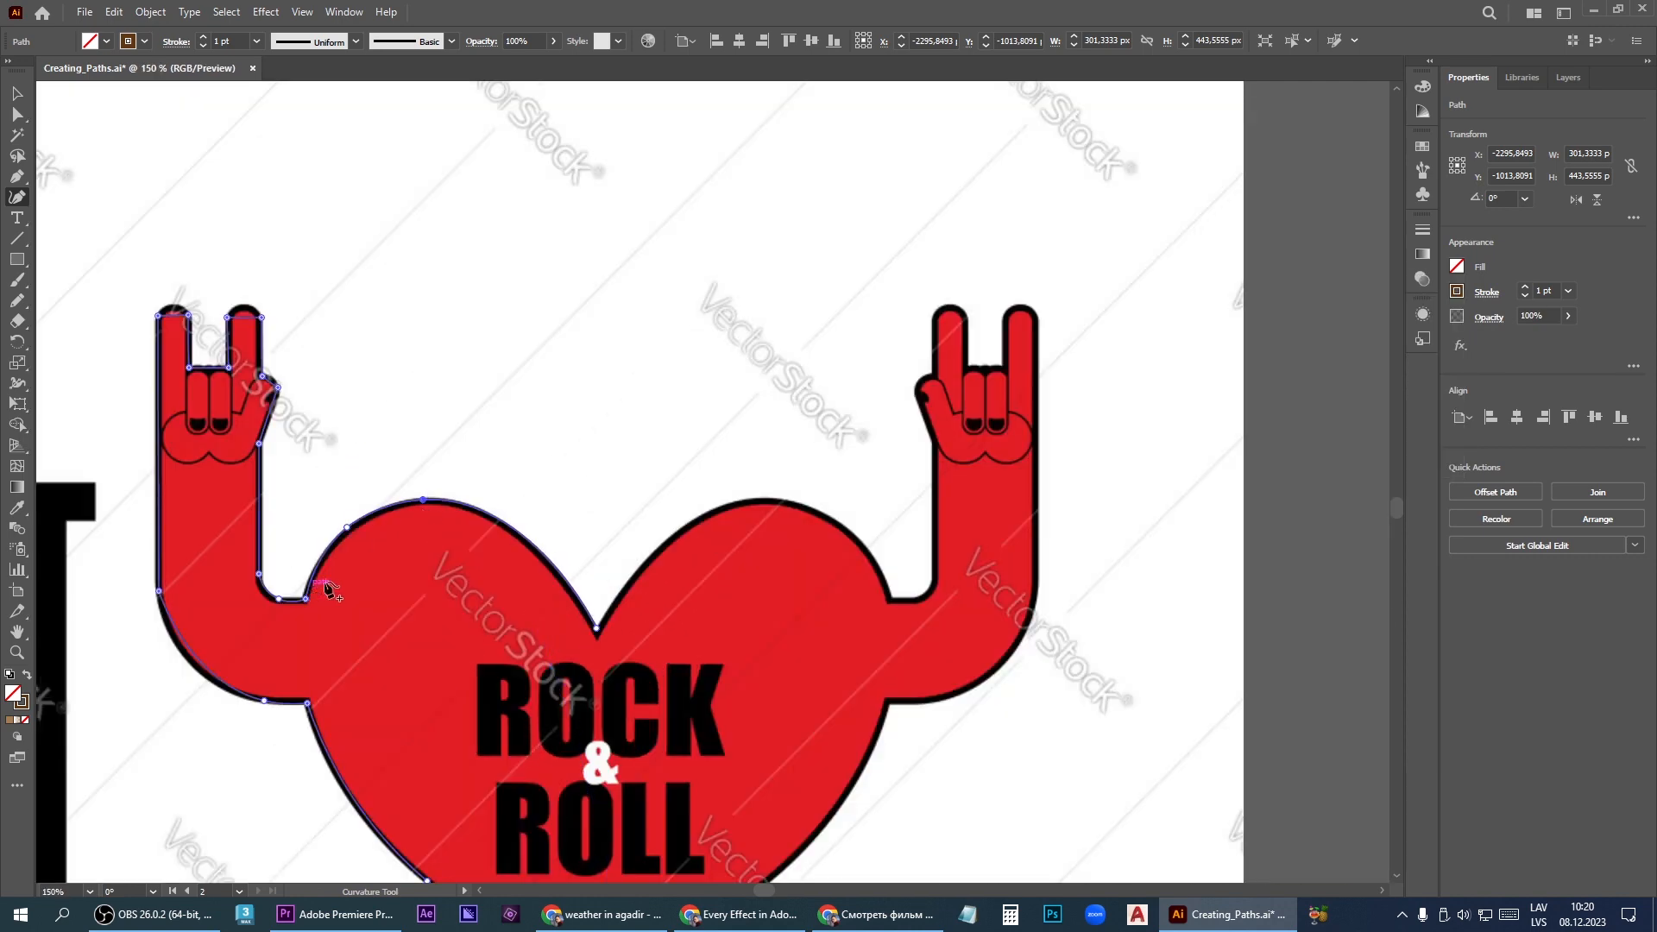
scroll(286, 596, up, 3)
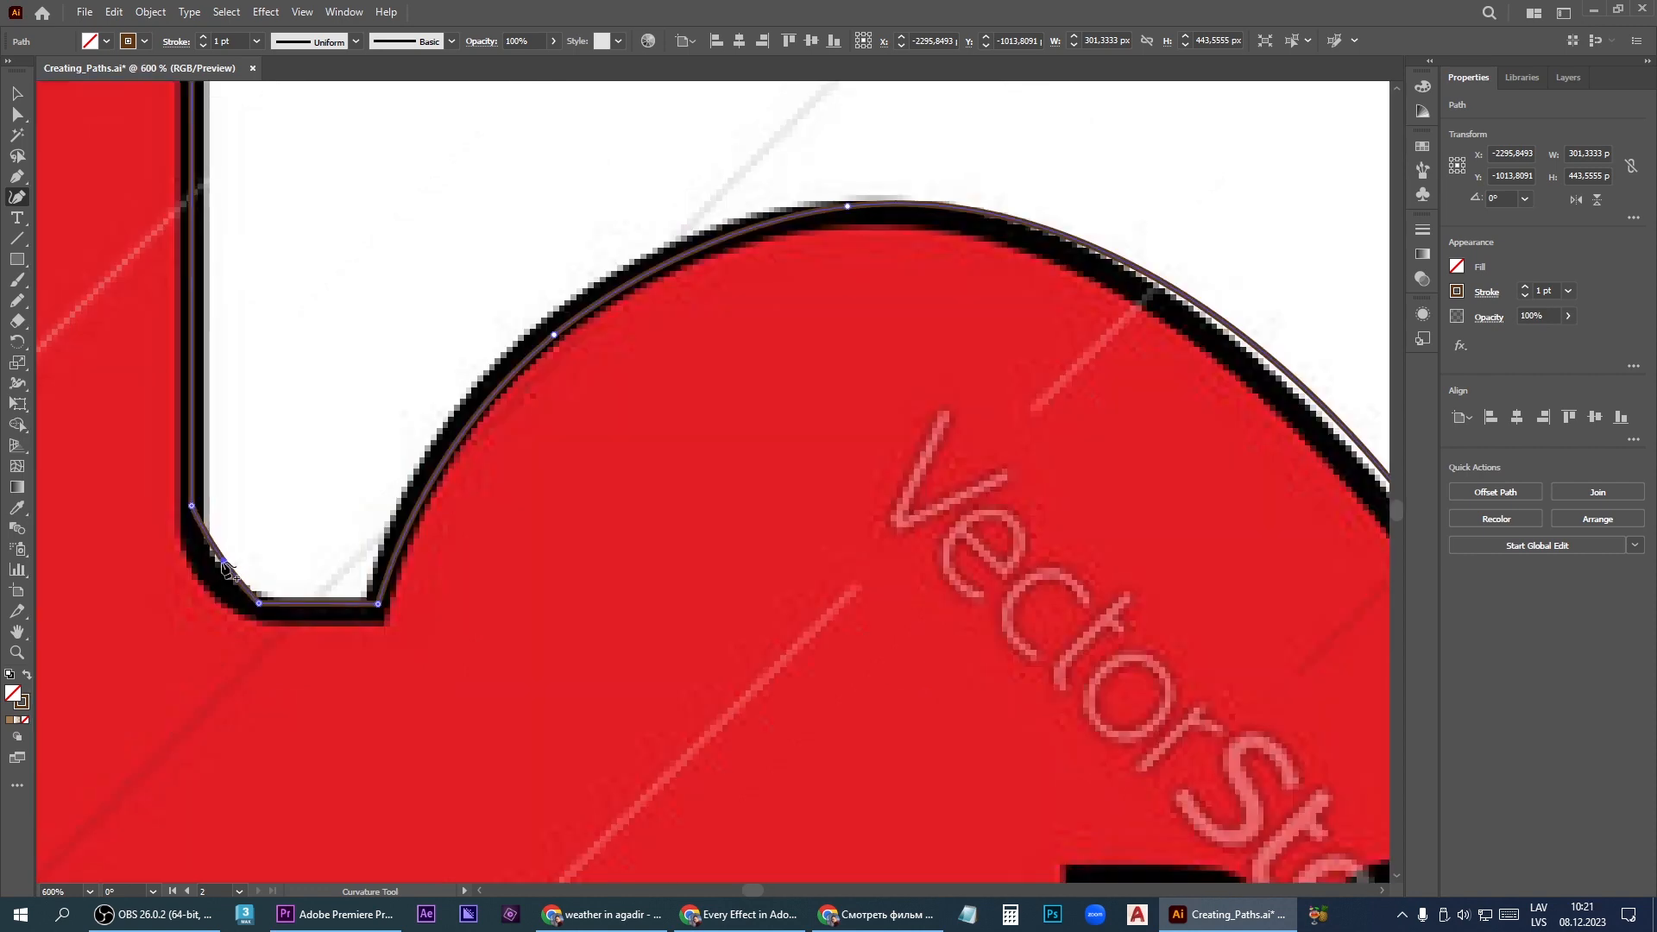
click(212, 571)
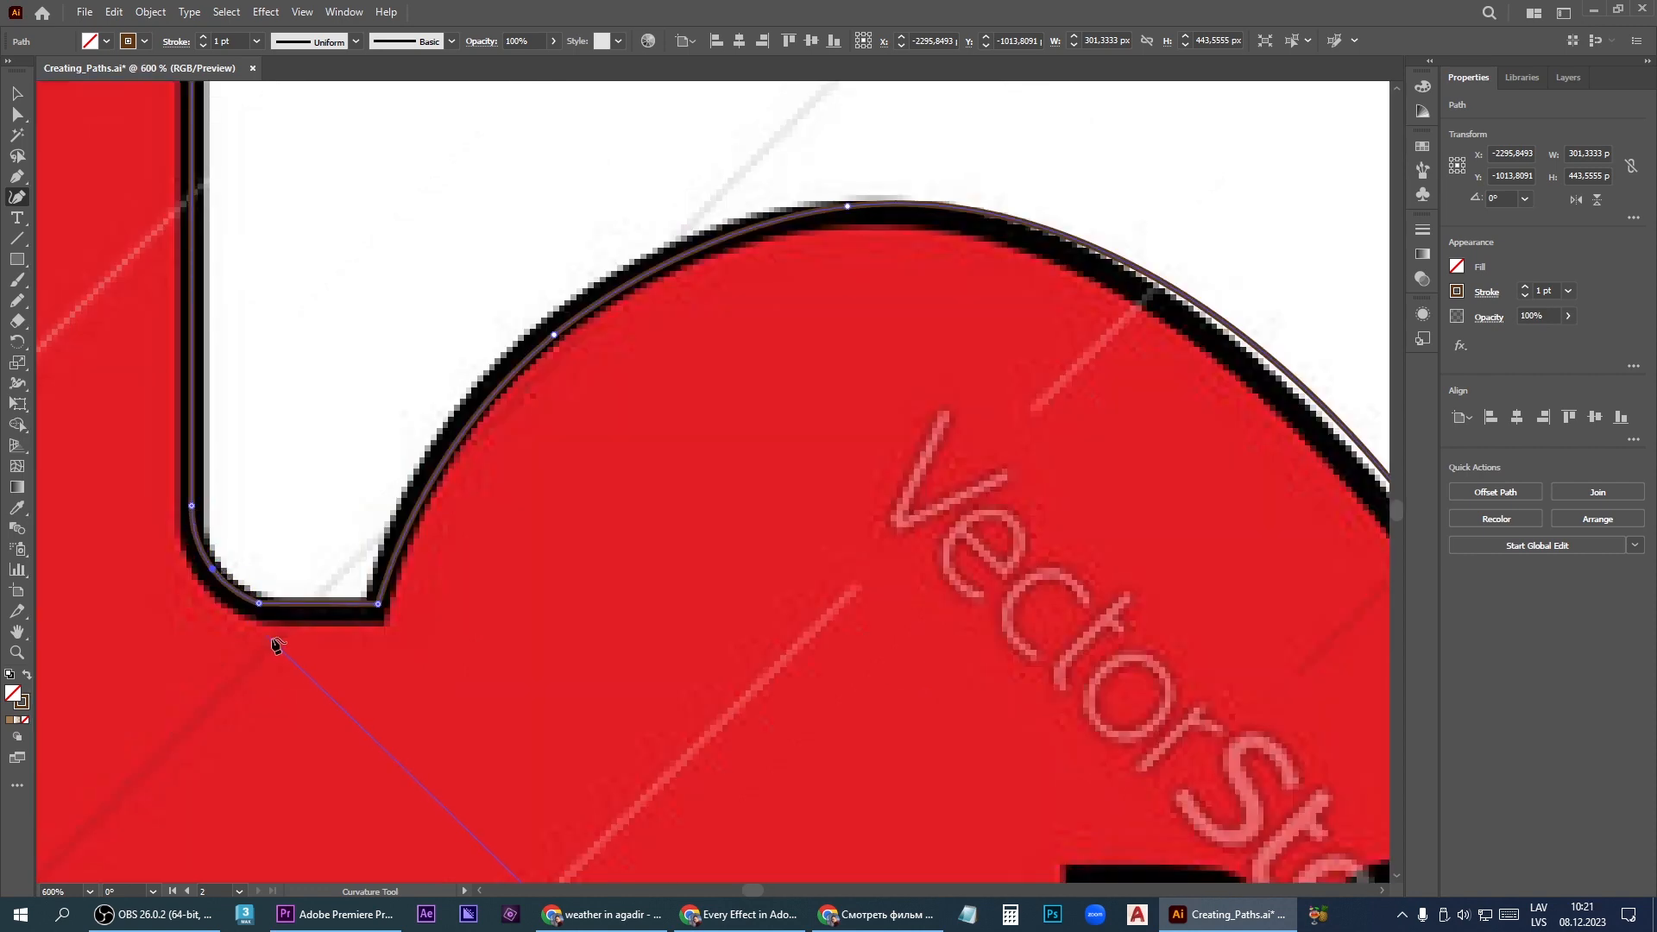
drag(259, 603, 270, 603)
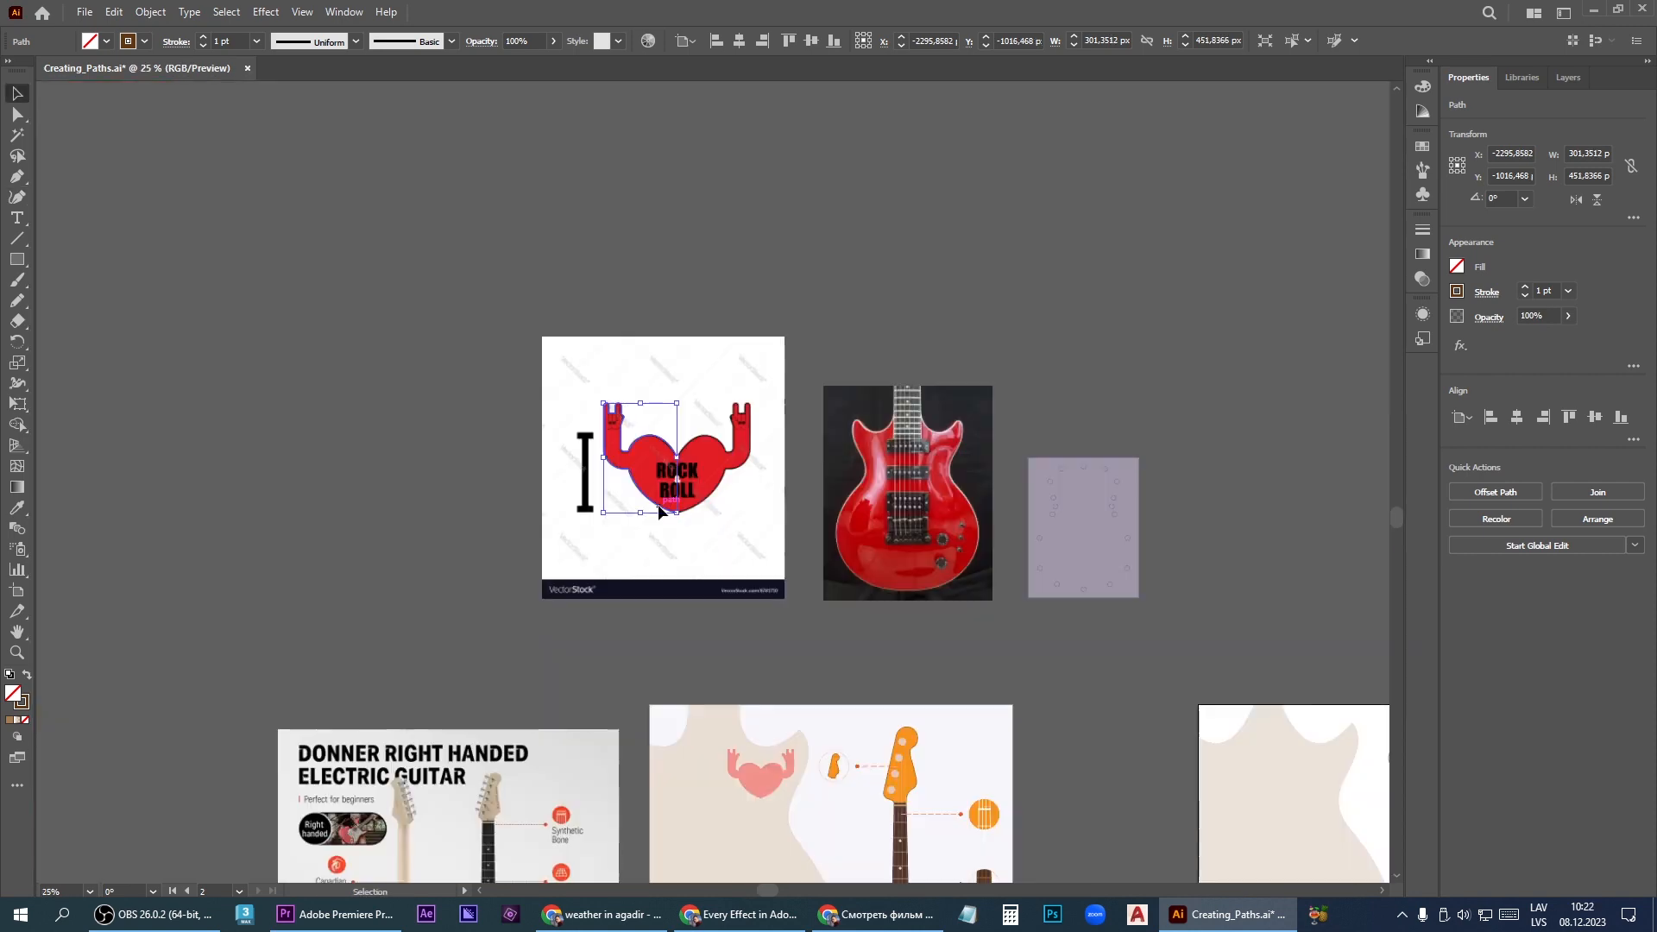
Move the half-heart outline off the reference image to empty canvas and duplicate it horizontally to the right
drag(660, 507, 422, 664)
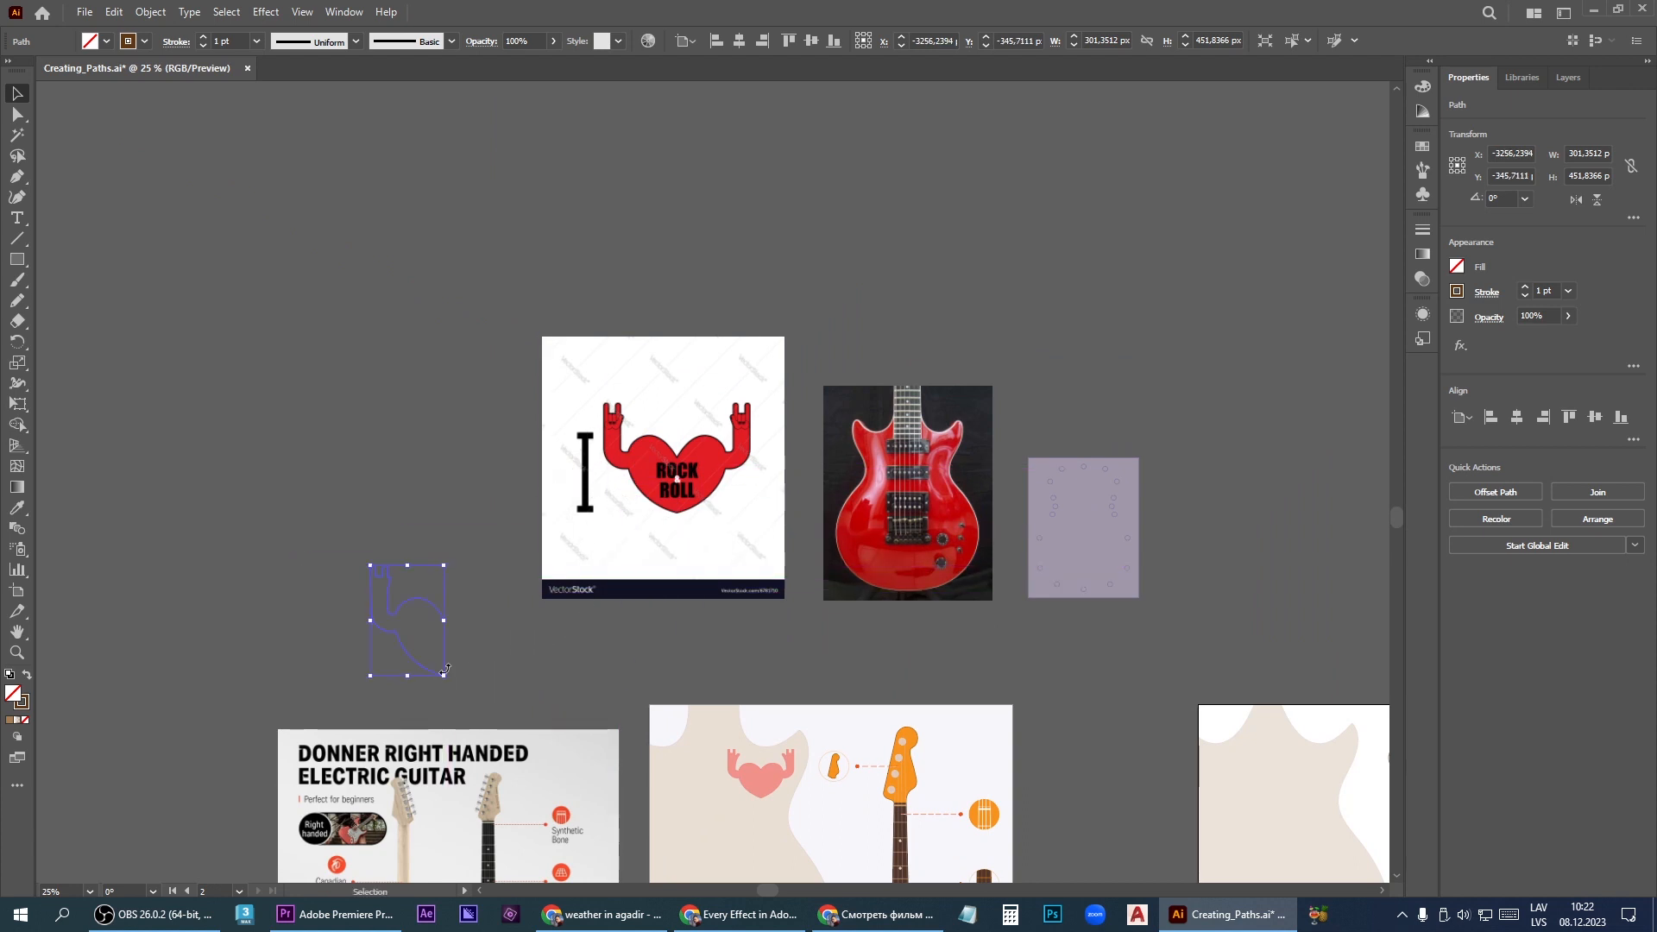
scroll(371, 625, up, 4)
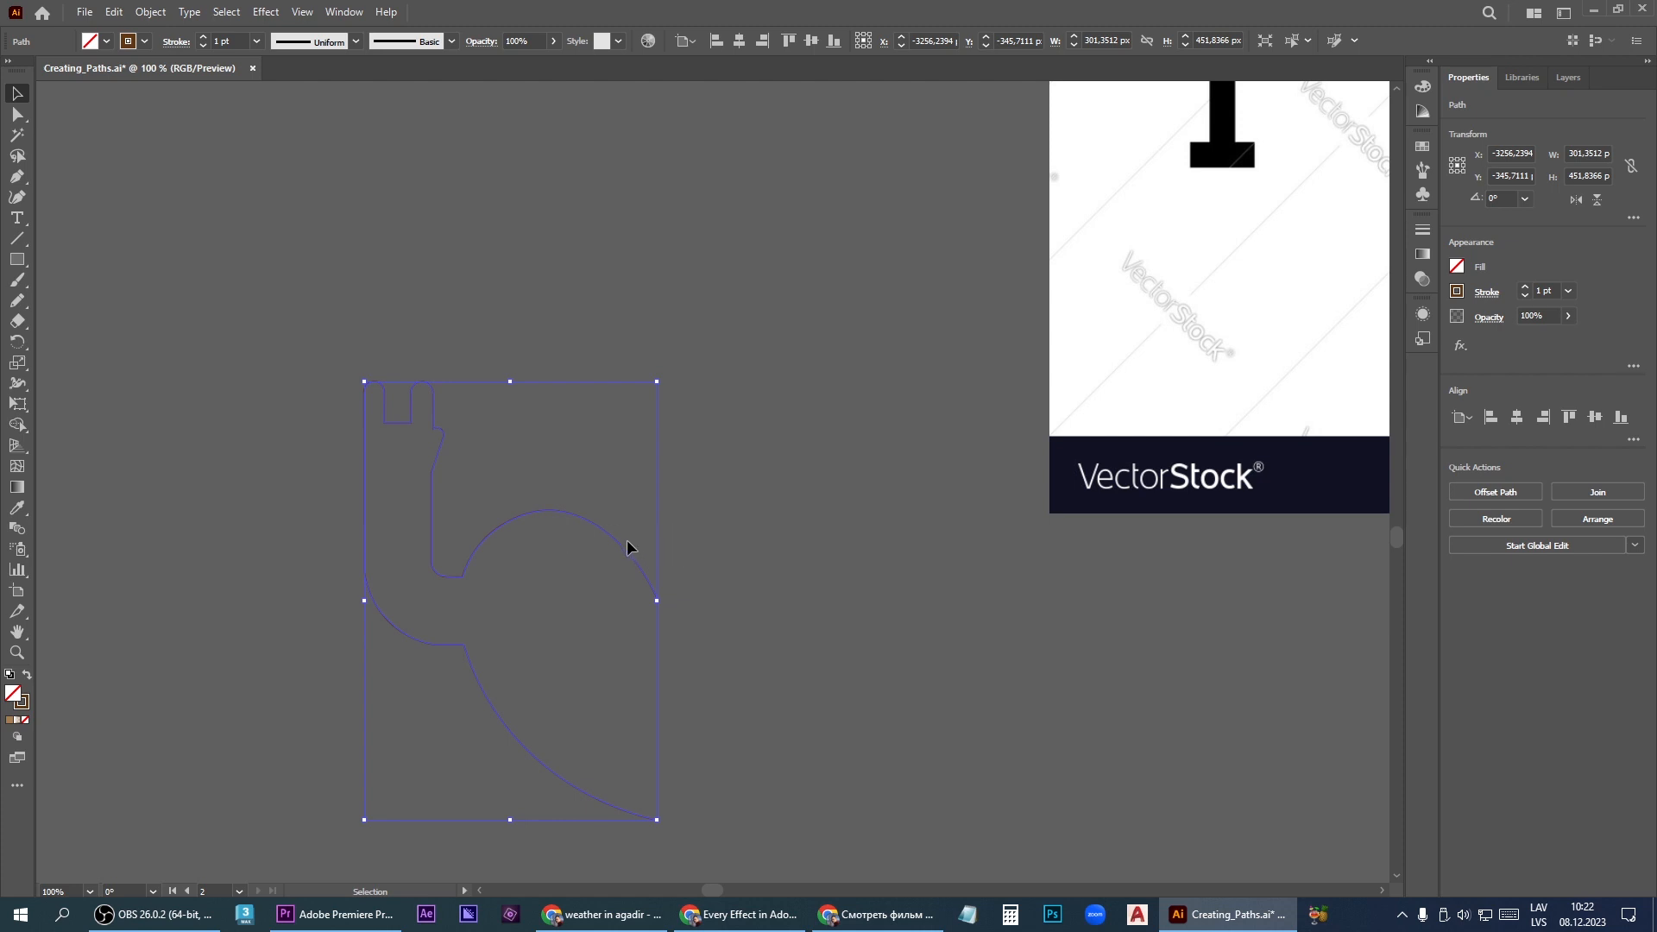
drag(626, 540, 806, 541)
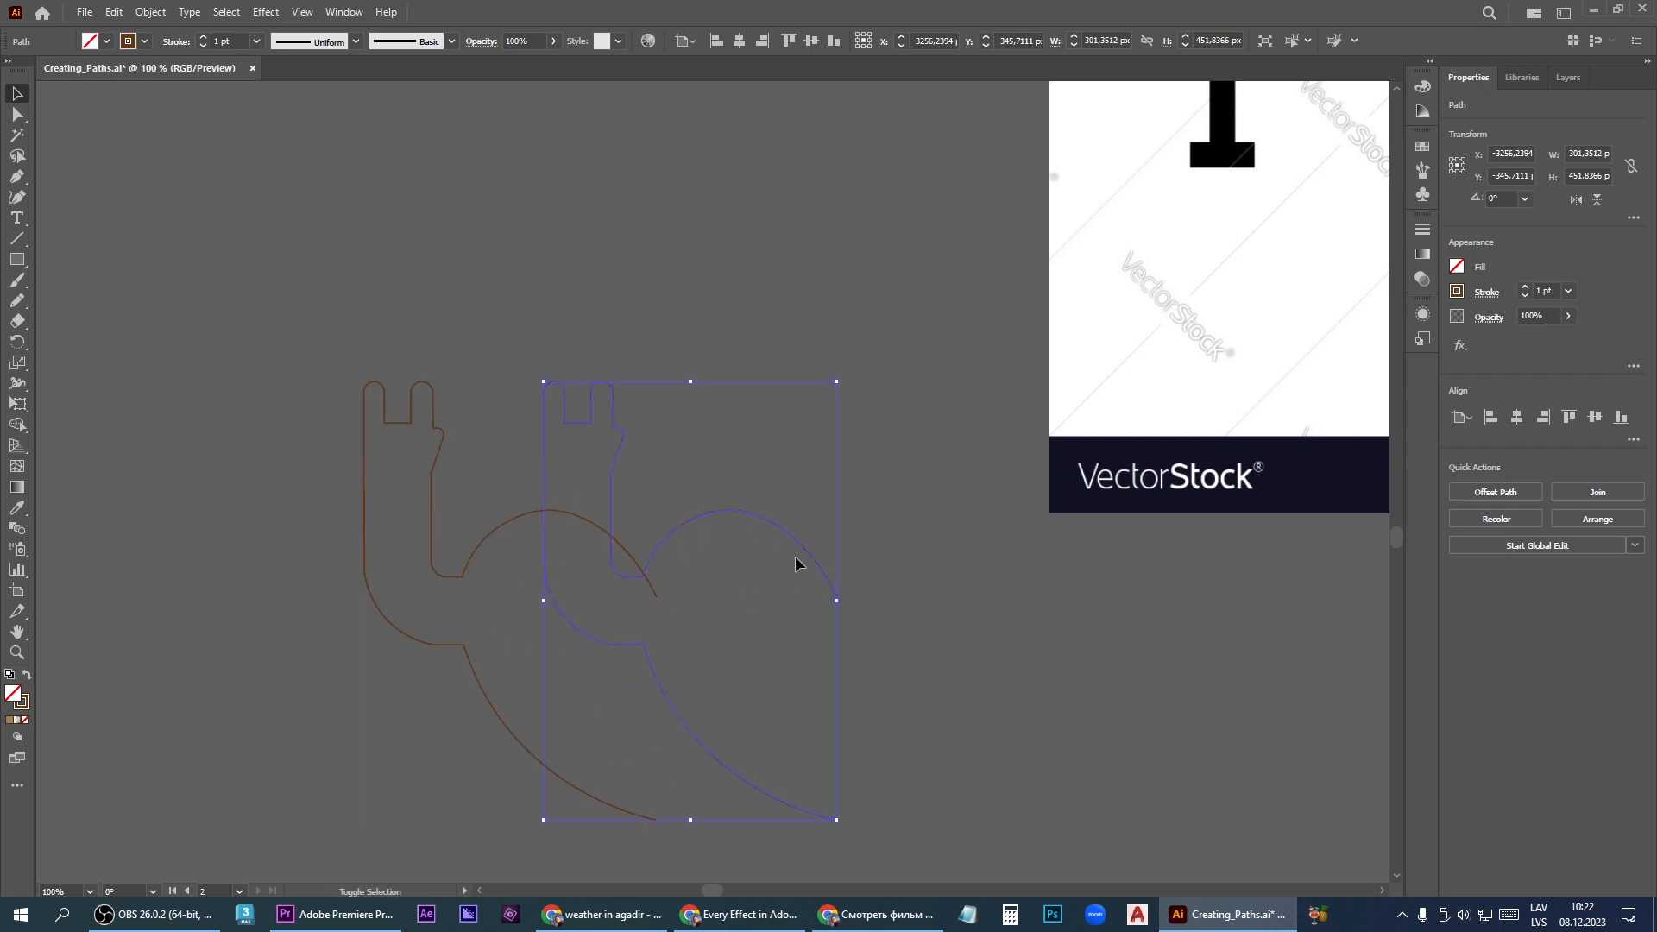
Flip the duplicated half-heart horizontally and move it right until its bottom tip meets the original half's tip
click(1577, 200)
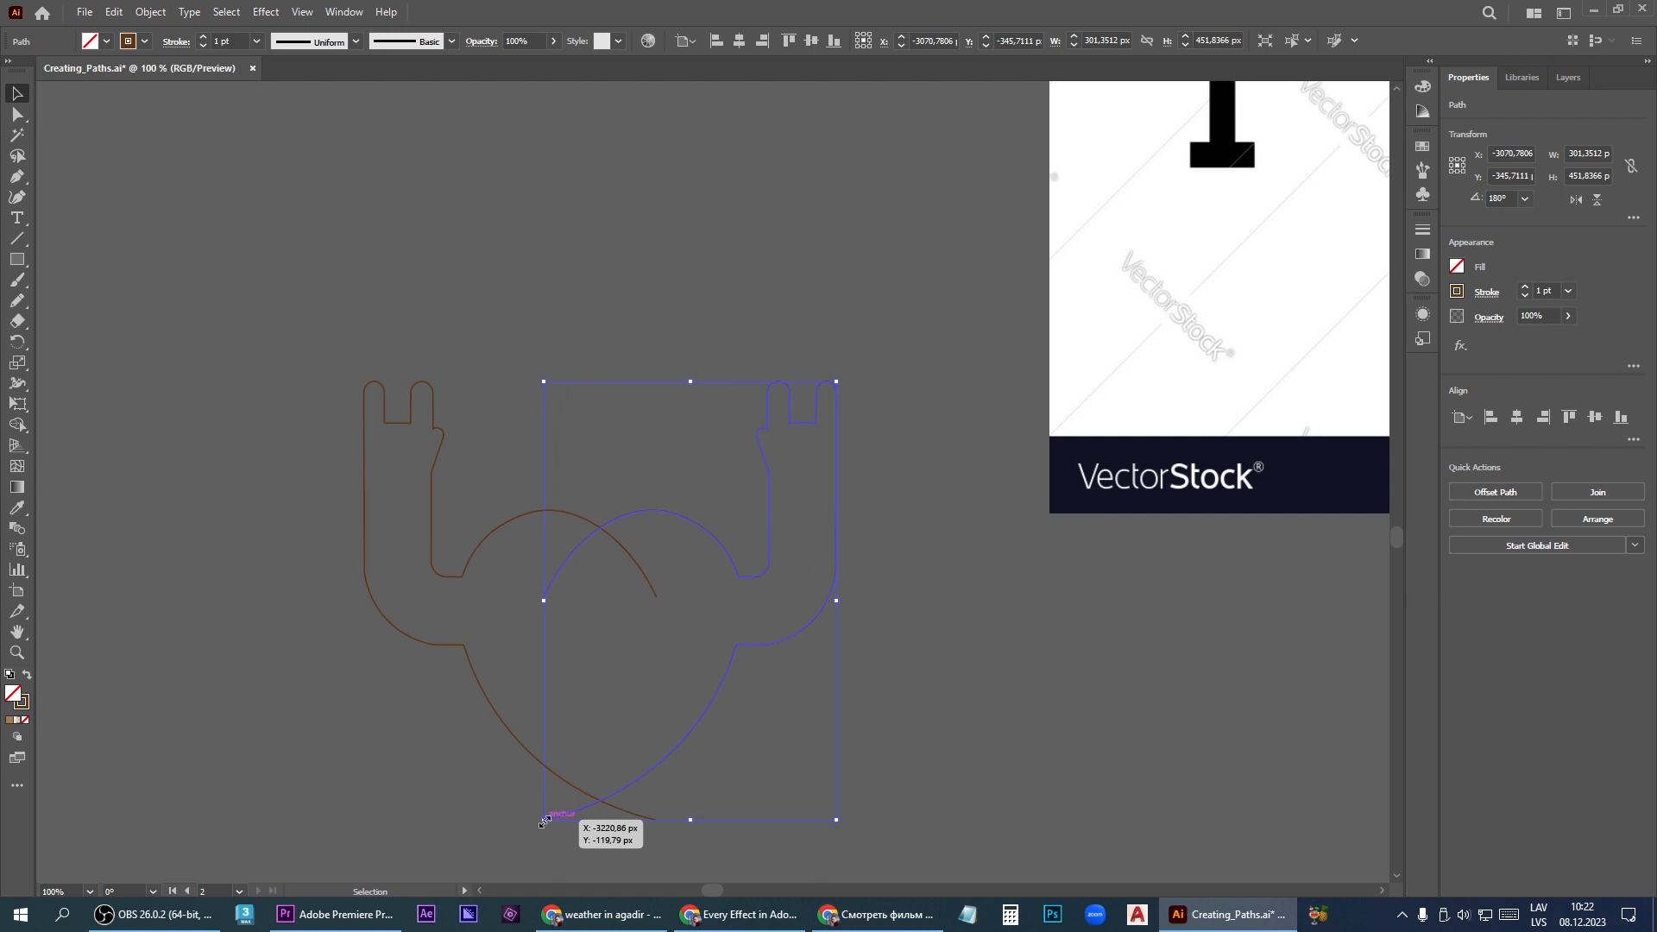
key(a)
drag(544, 827, 656, 827)
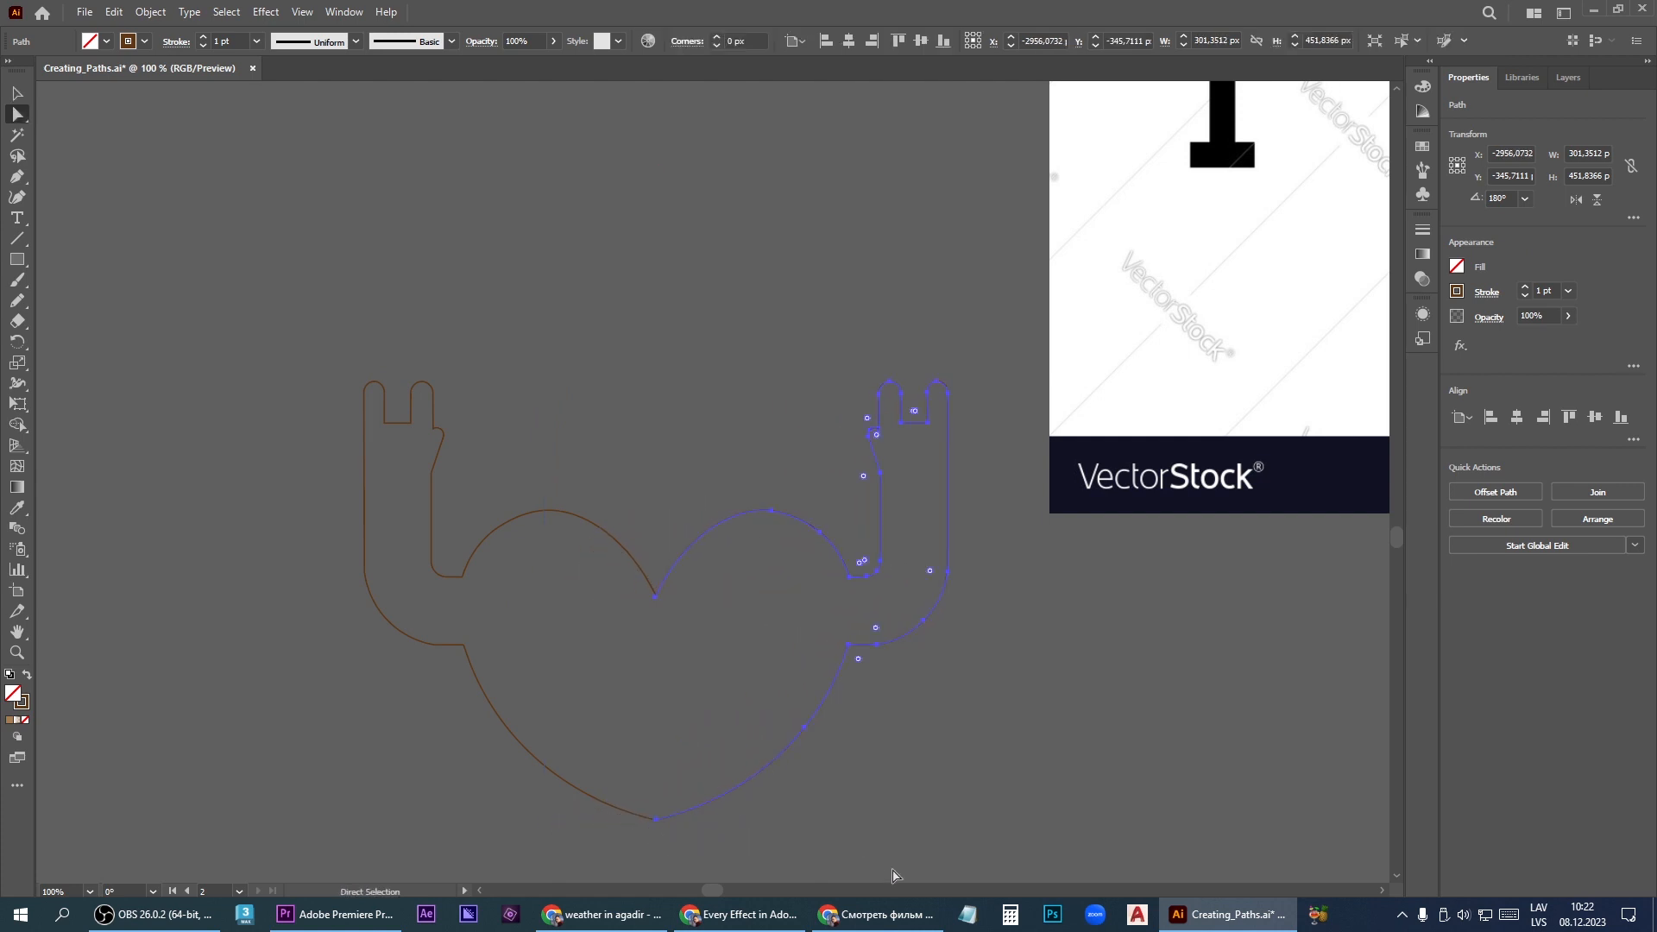
Join the two half-heart outlines into one closed path and delete the stray anchor point above the heart
key(ctrl+minus)
key(ctrl+minus)
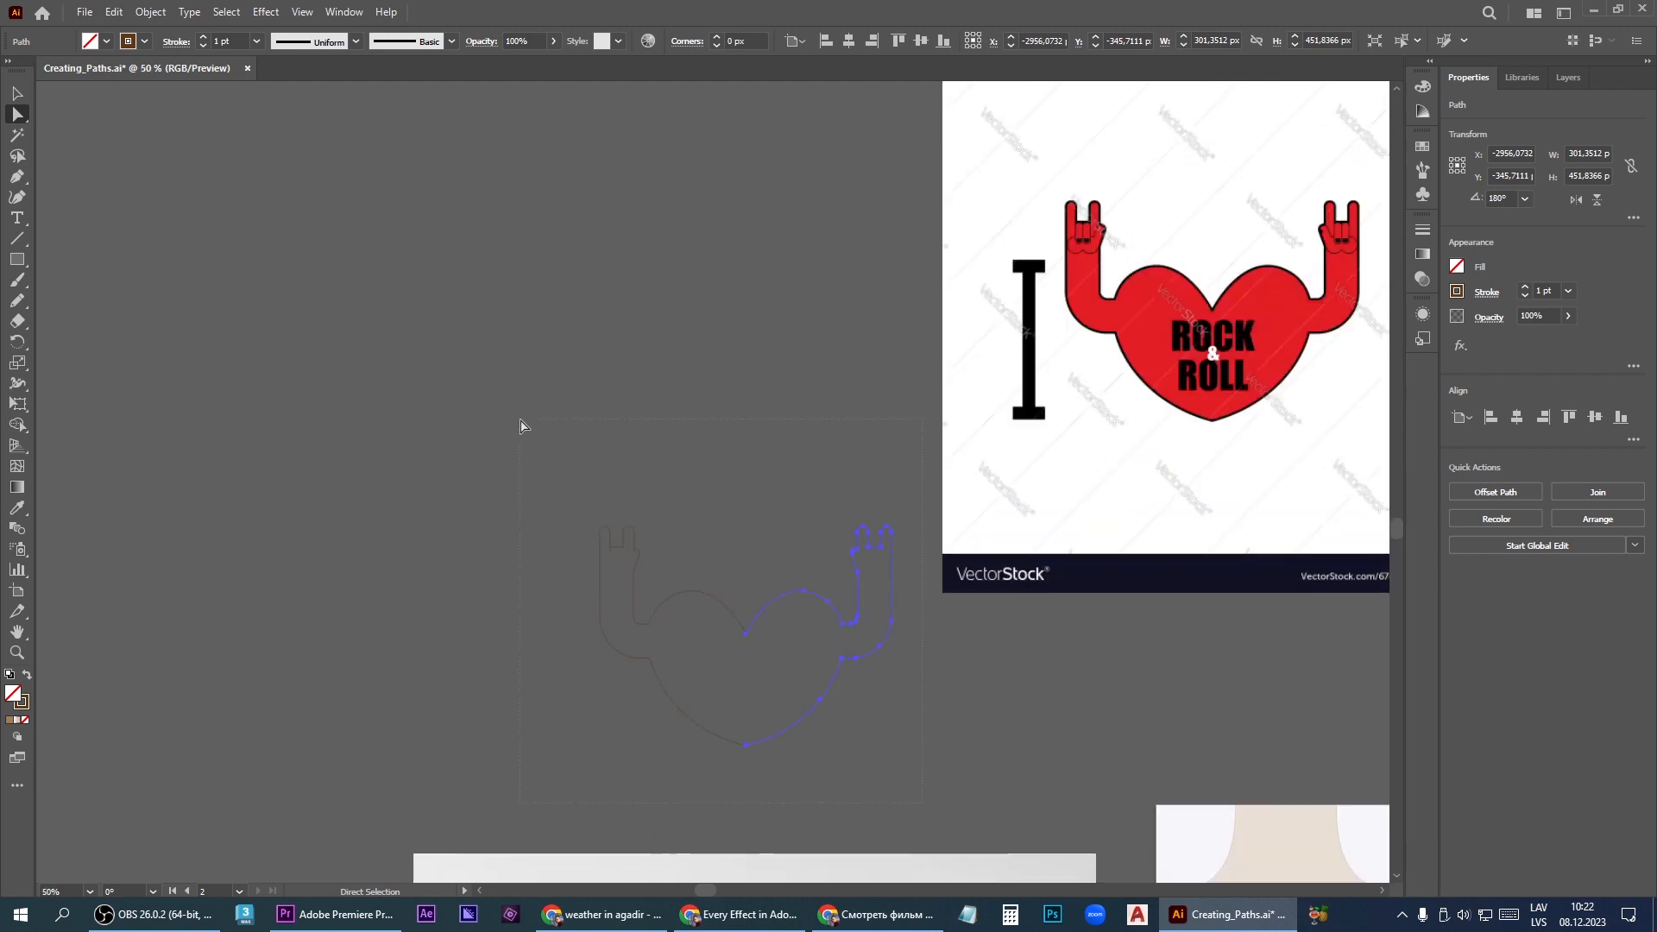
key(ctrl+a)
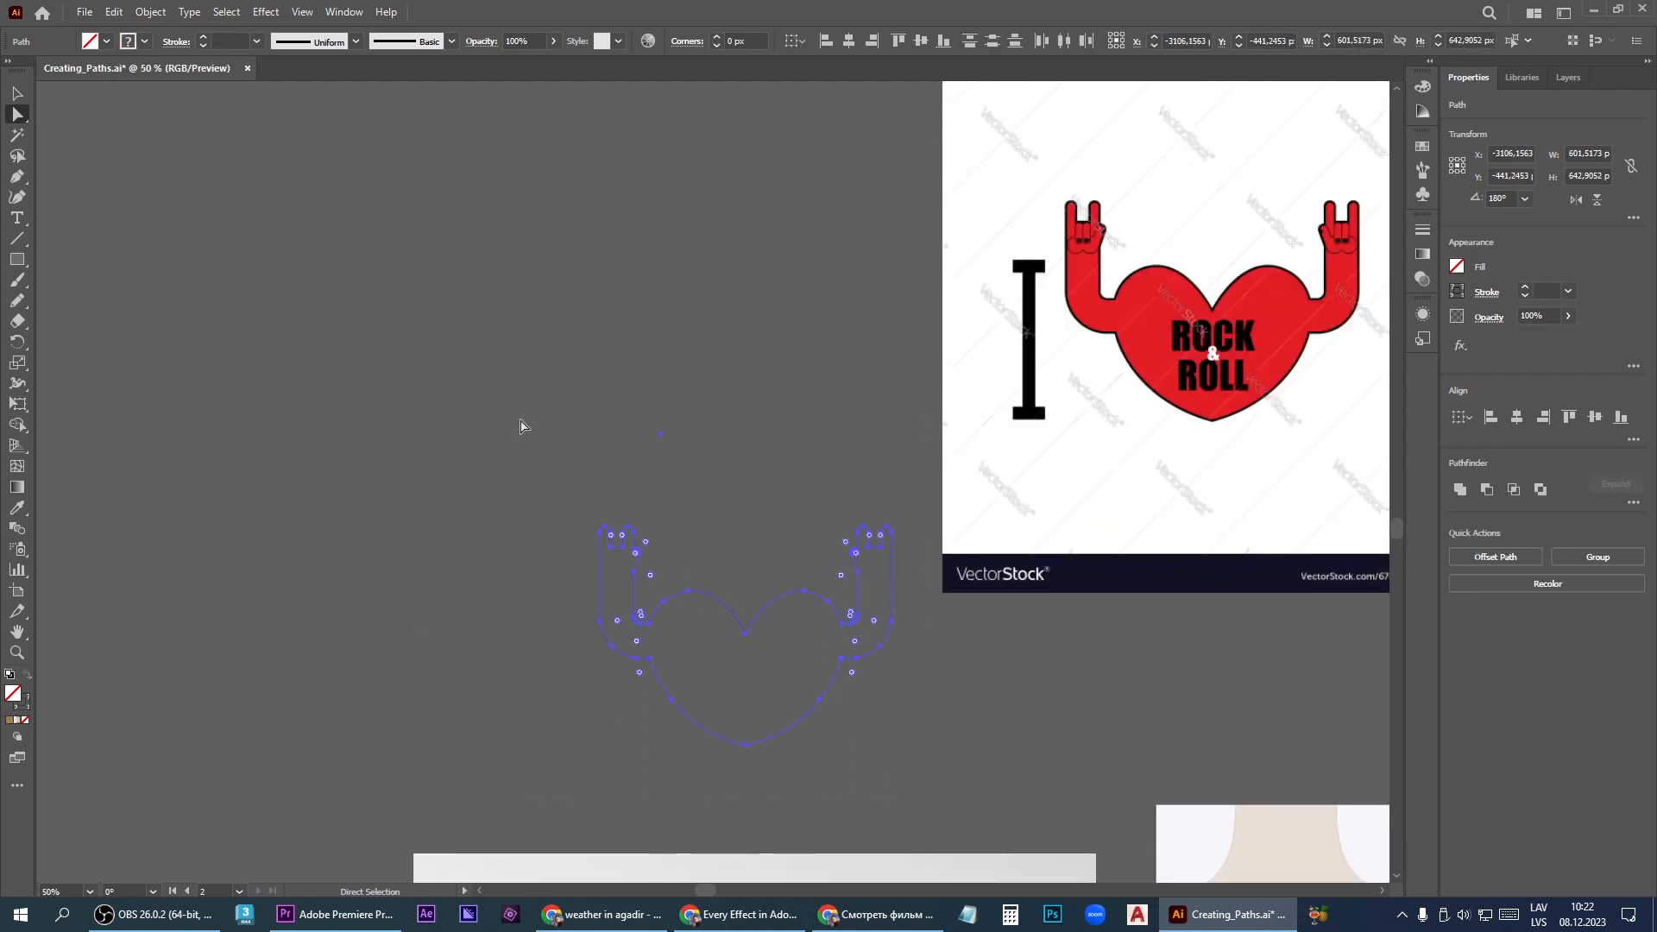
click(150, 12)
mouse_move(185, 441)
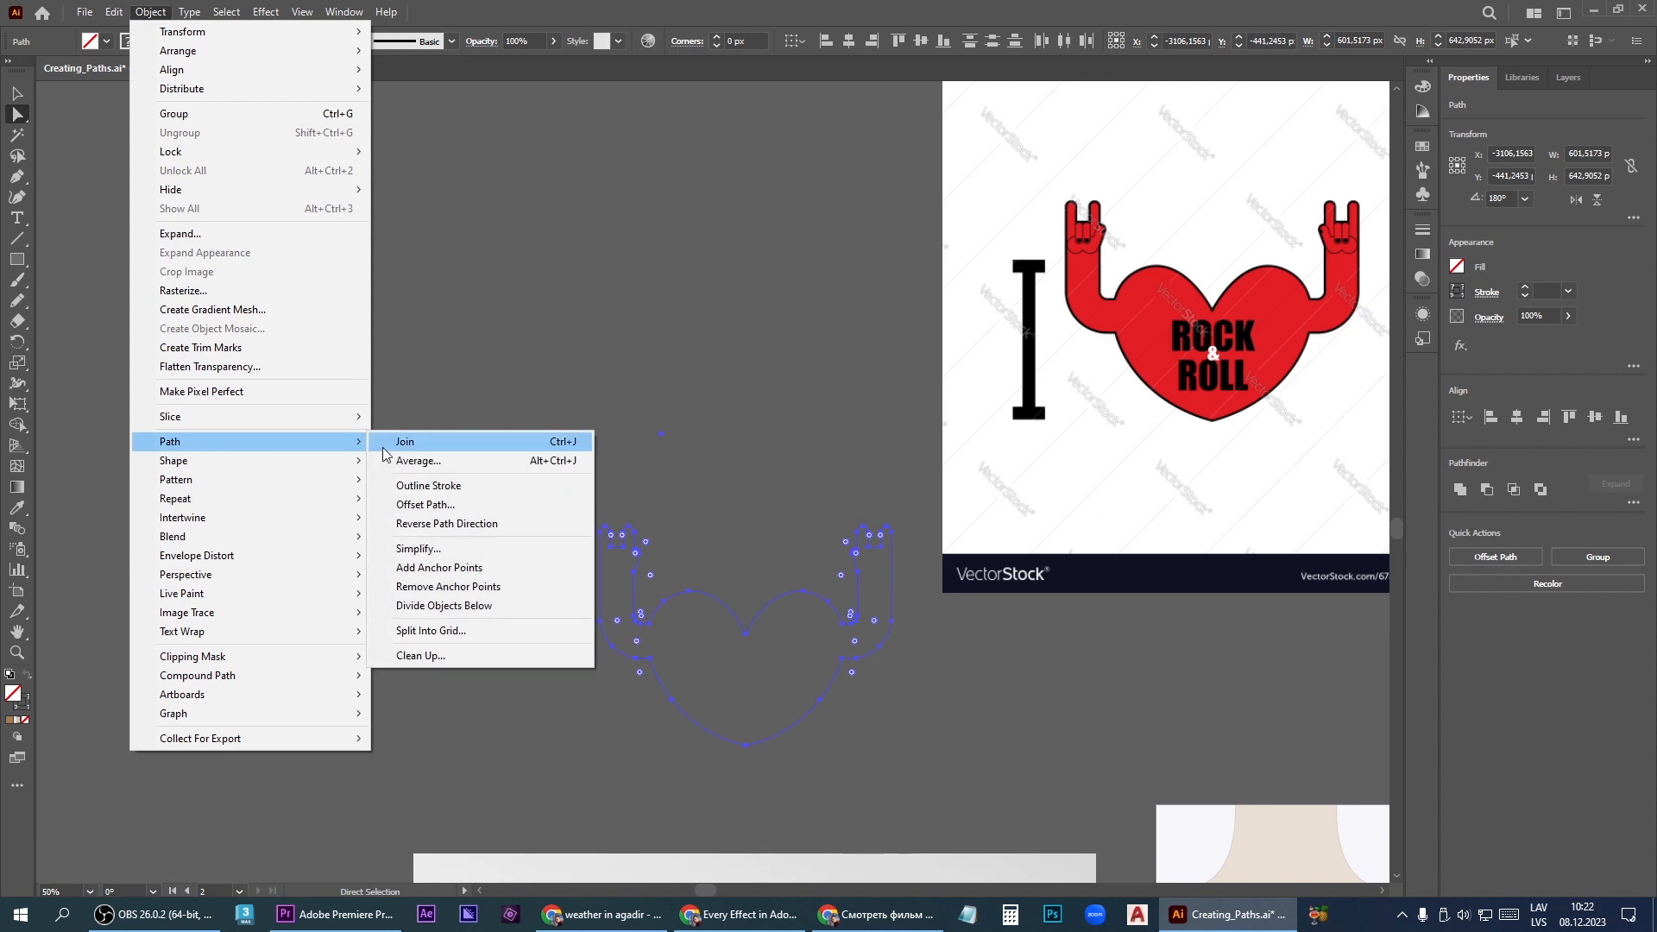
click(384, 445)
click(917, 751)
click(662, 436)
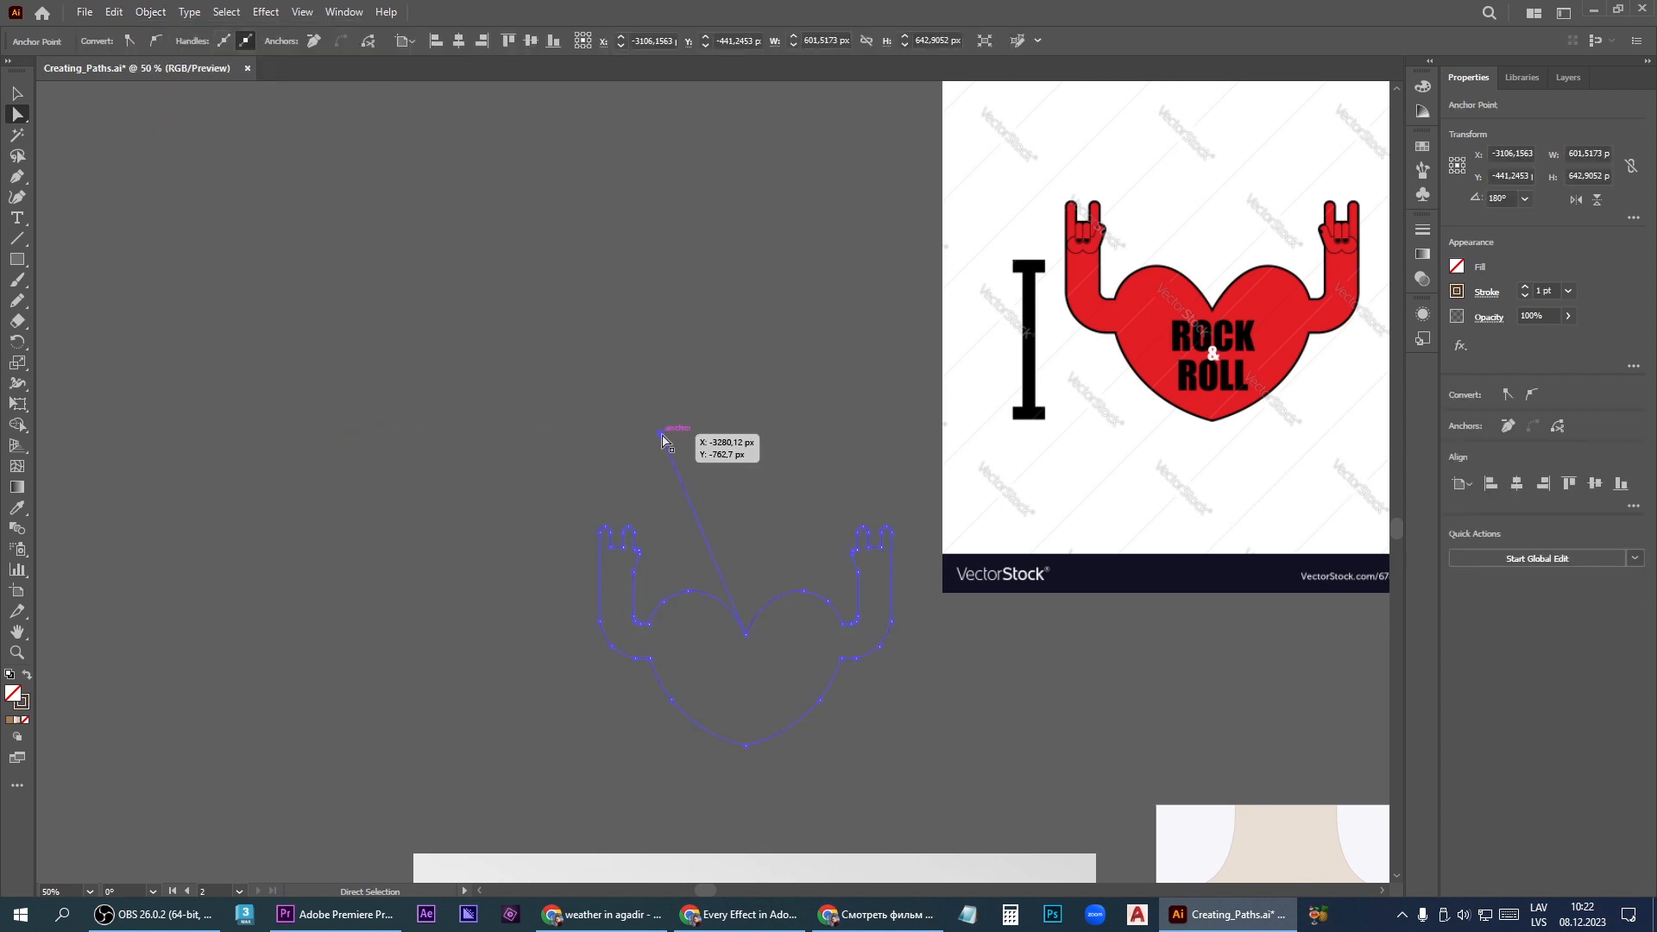
key(Delete)
Fill the joined rock-hands heart with red and remove its stroke
click(1458, 269)
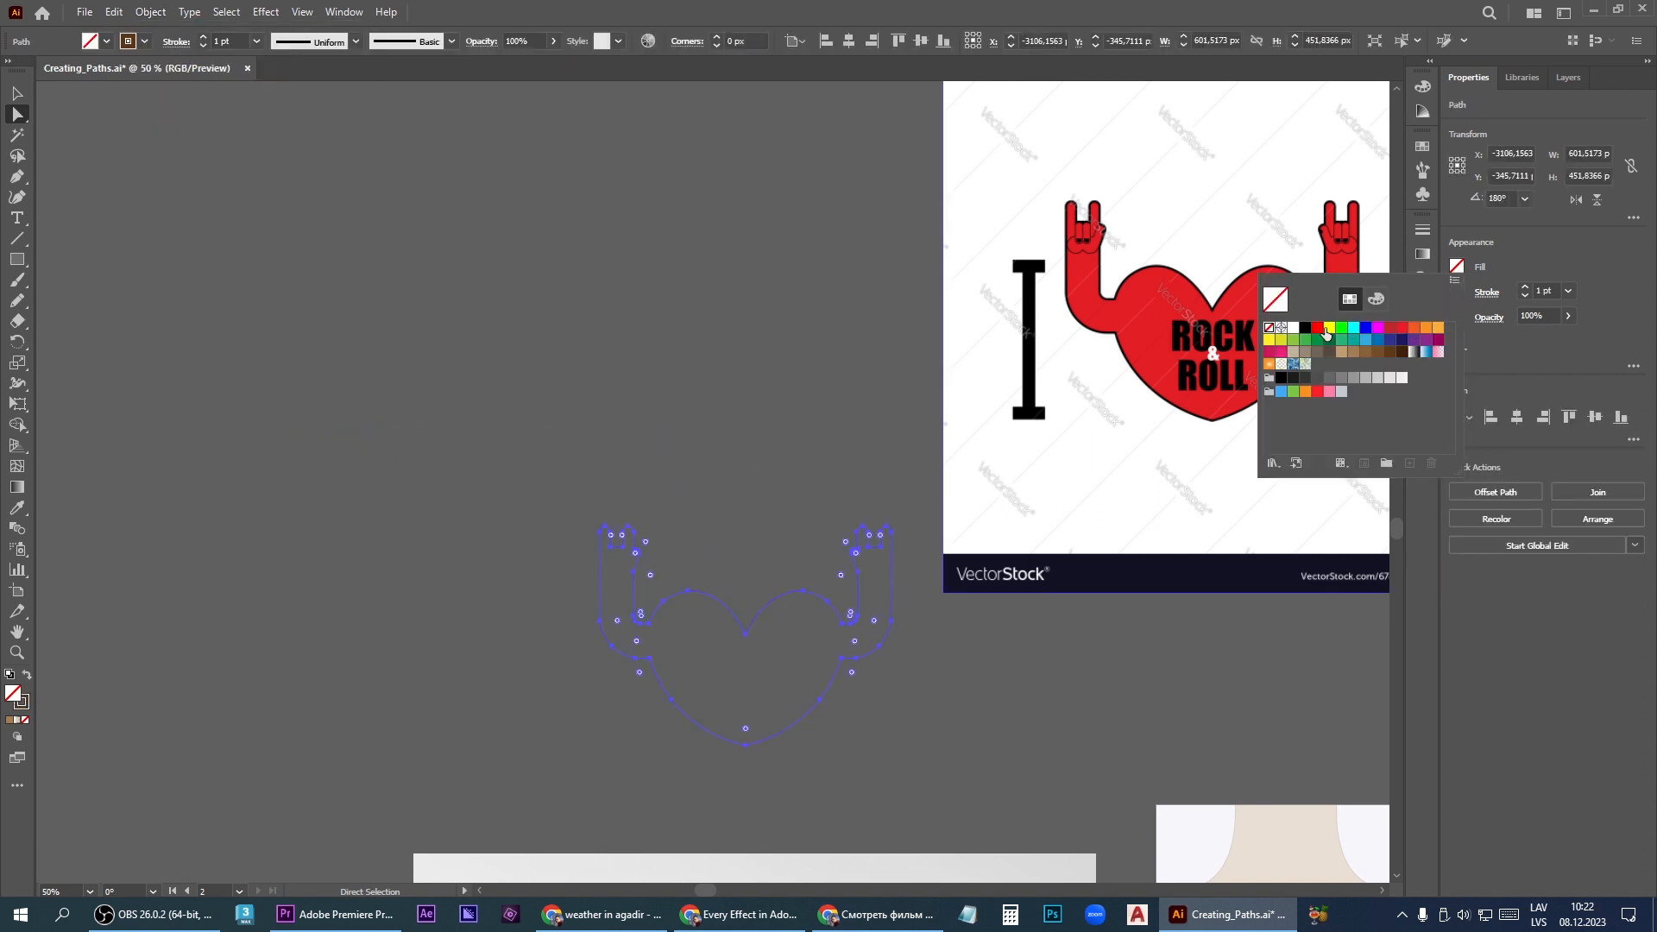
click(1399, 330)
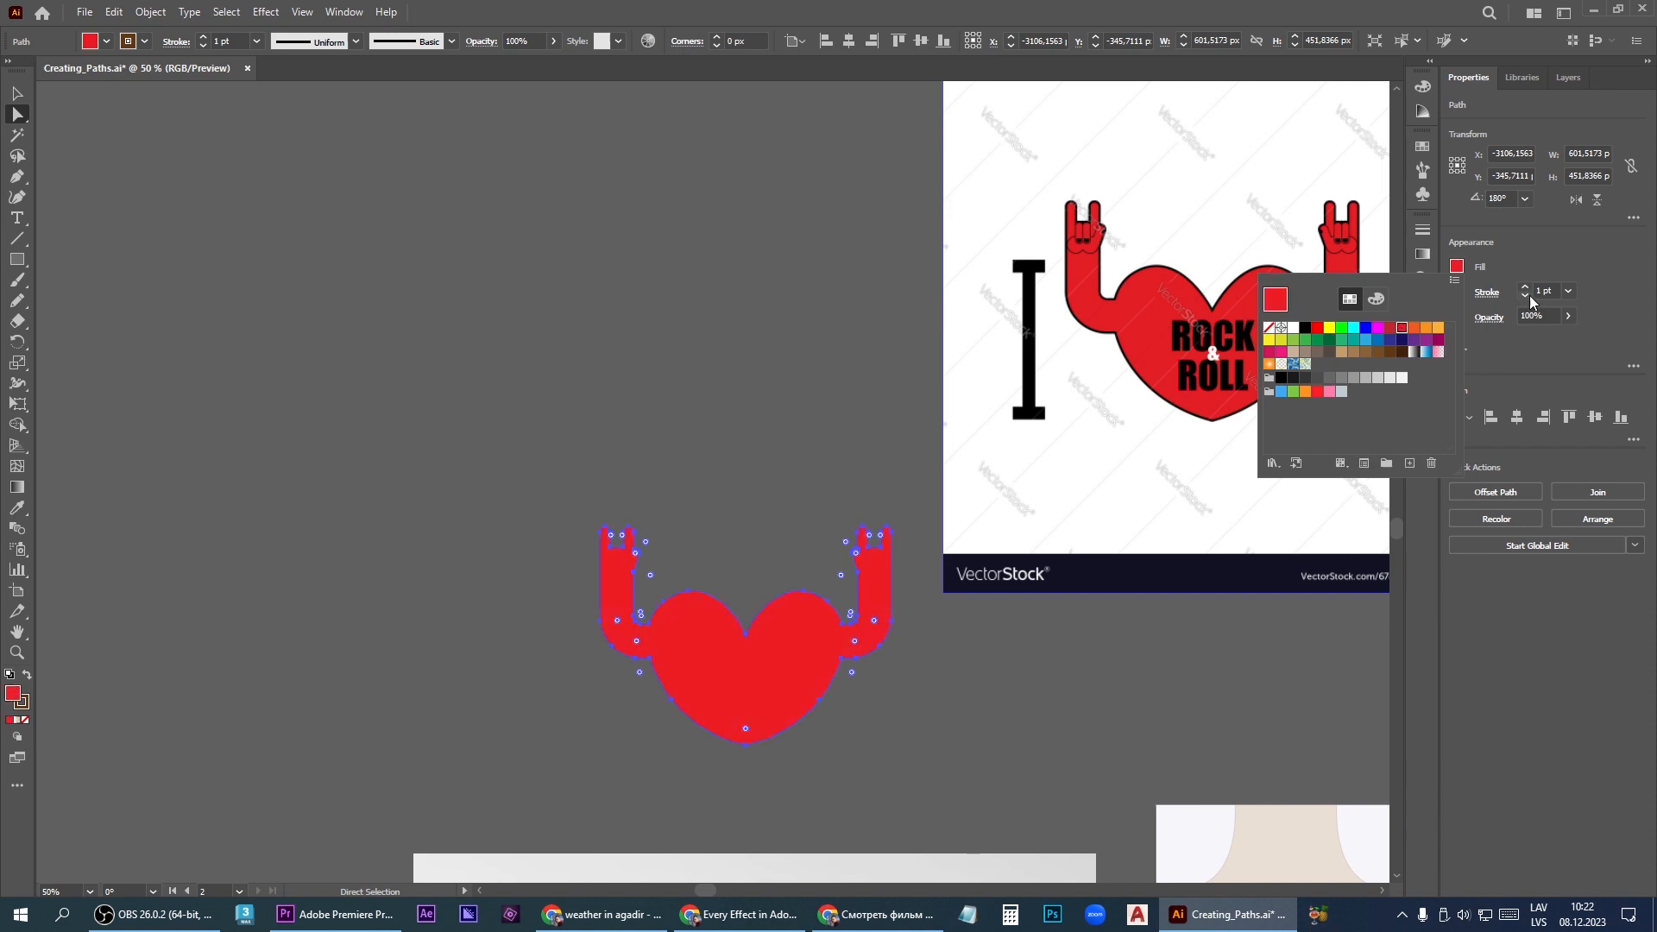
click(1456, 291)
click(1268, 353)
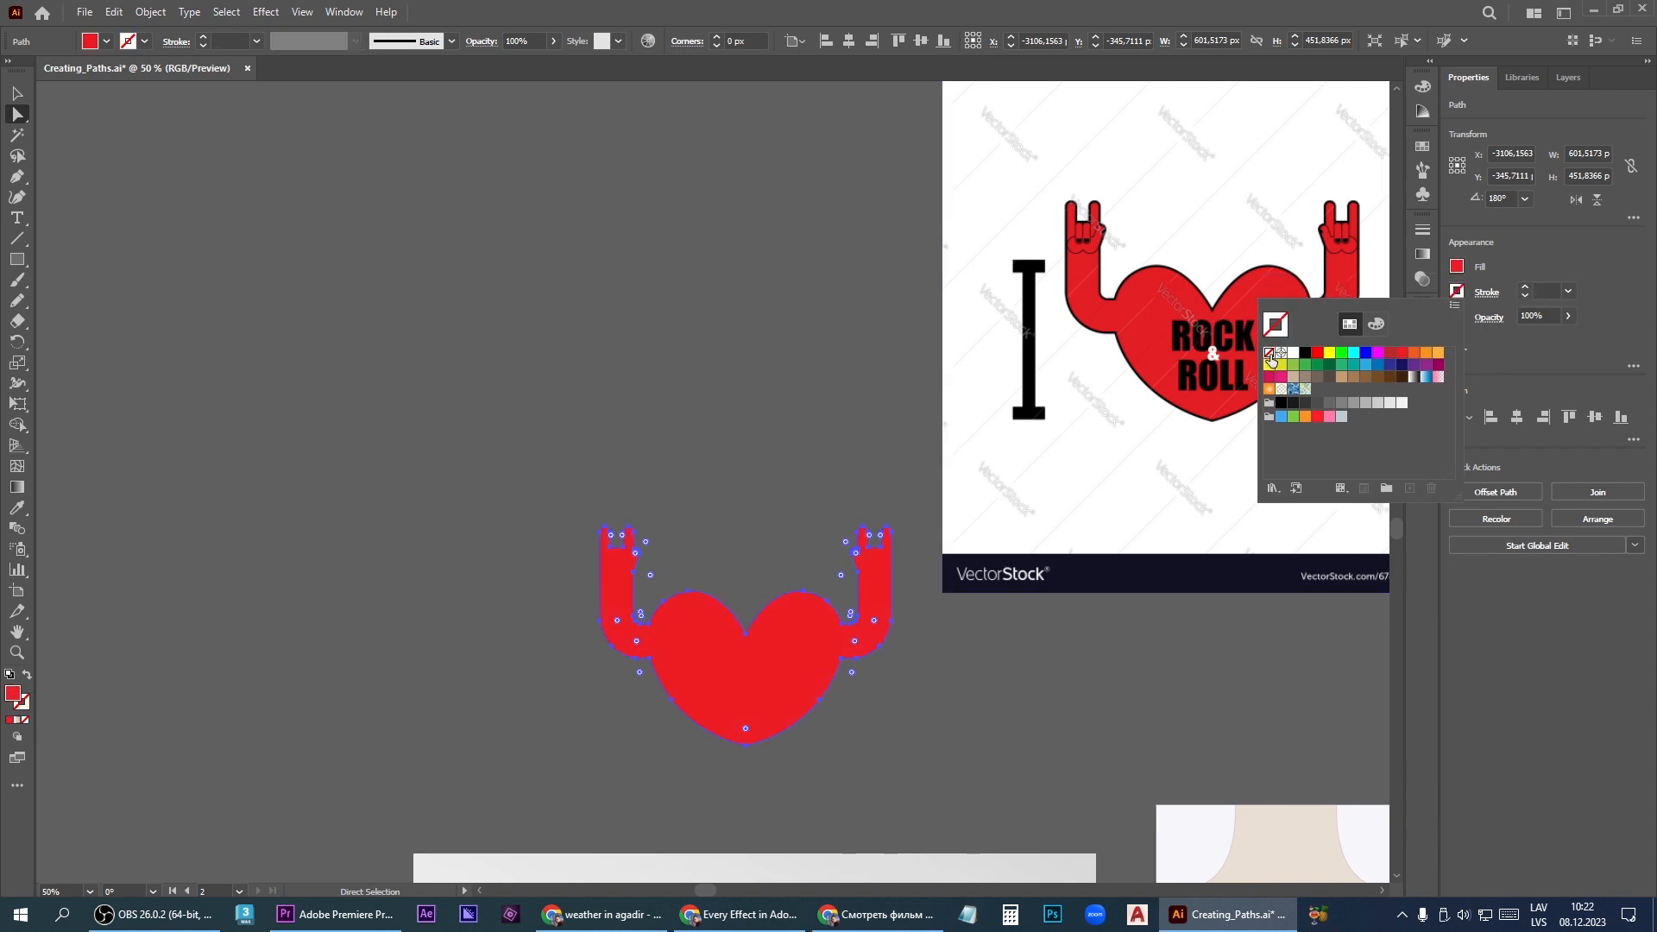
Move the heart onto the poster's large guitar body and scale it down to about 146 by 110 px near the body's upper edge
scroll(658, 441, down, 3)
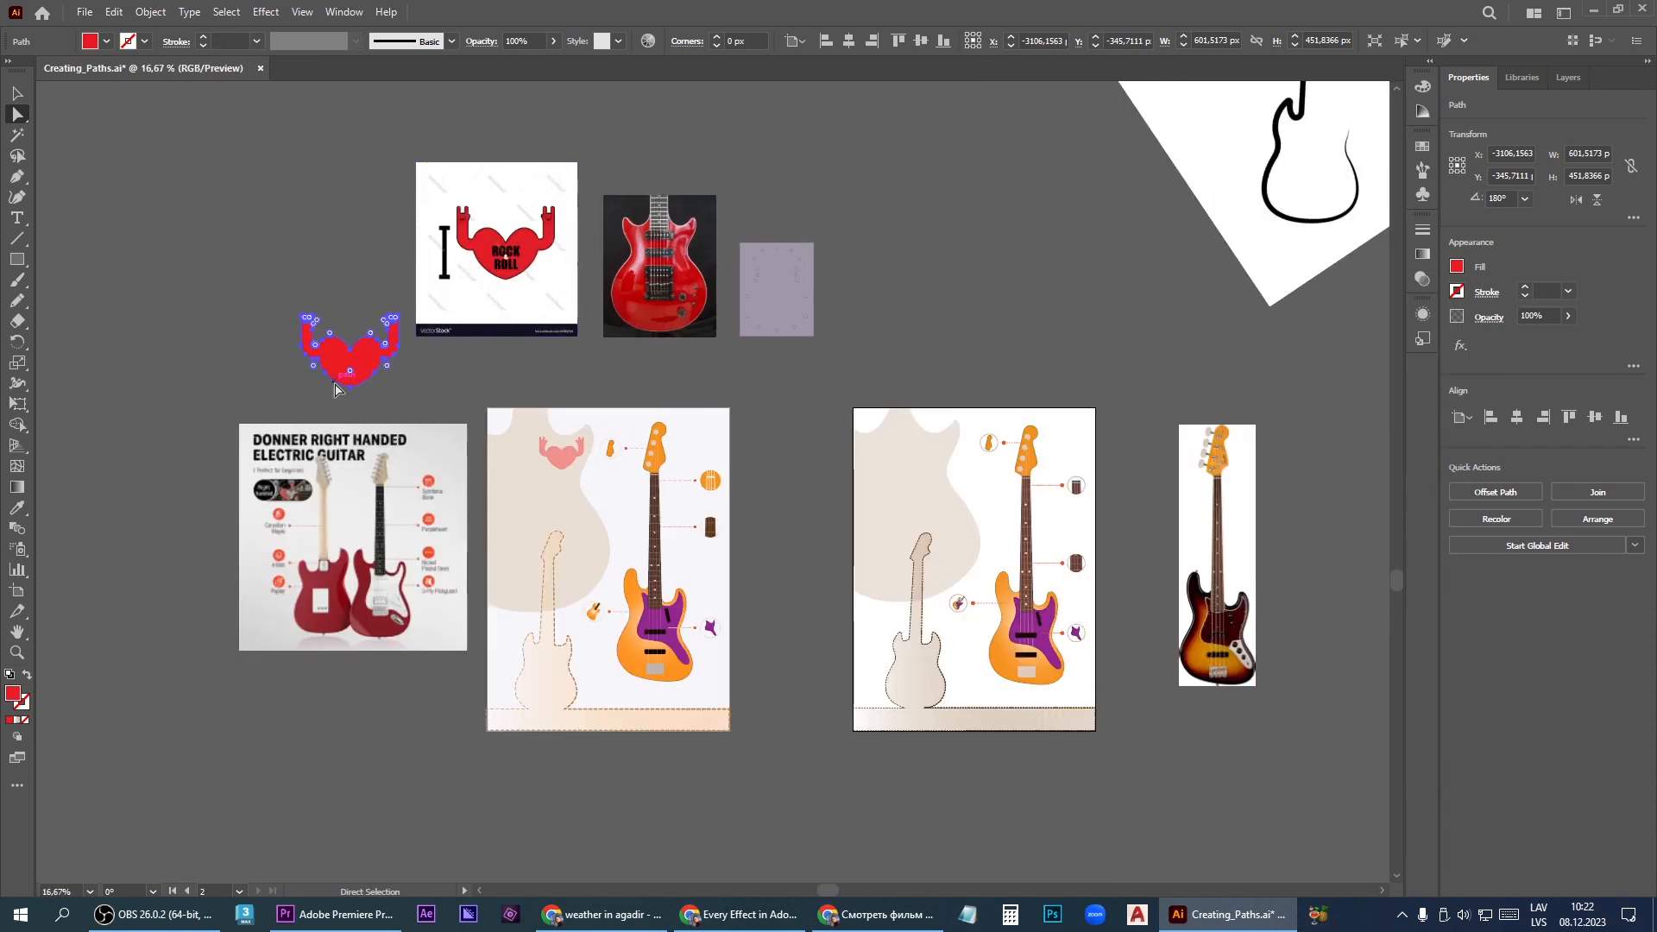
drag(367, 373, 1020, 478)
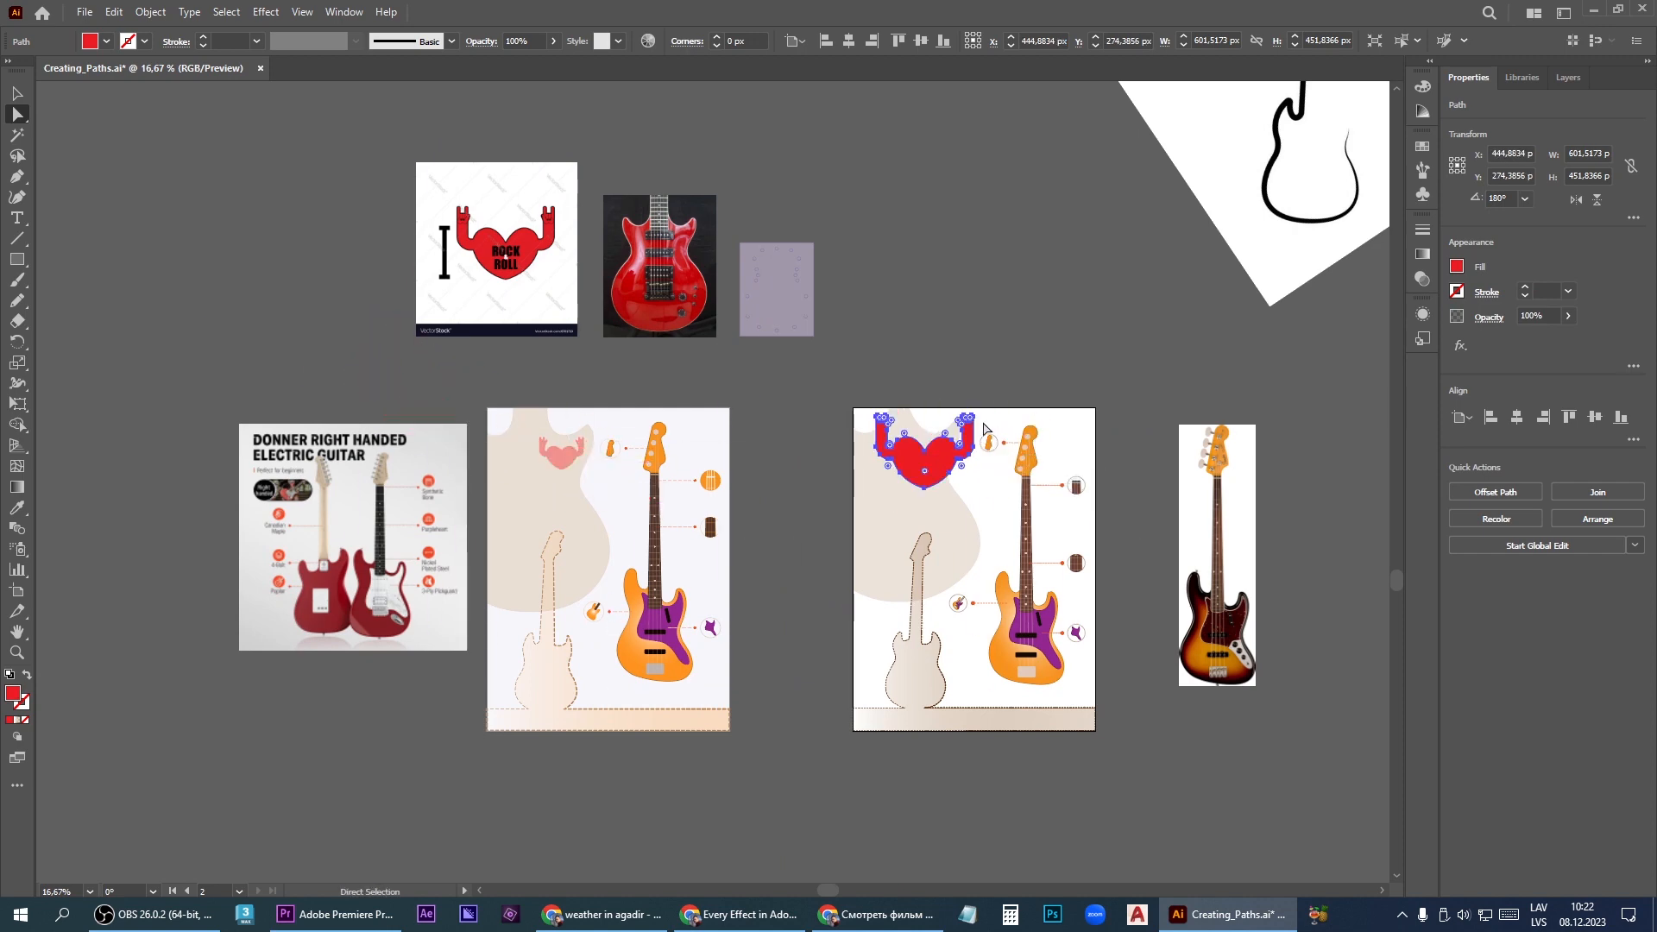
key(v)
scroll(998, 417, up, 4)
drag(900, 412, 605, 633)
drag(559, 688, 725, 575)
scroll(1202, 485, down, 2)
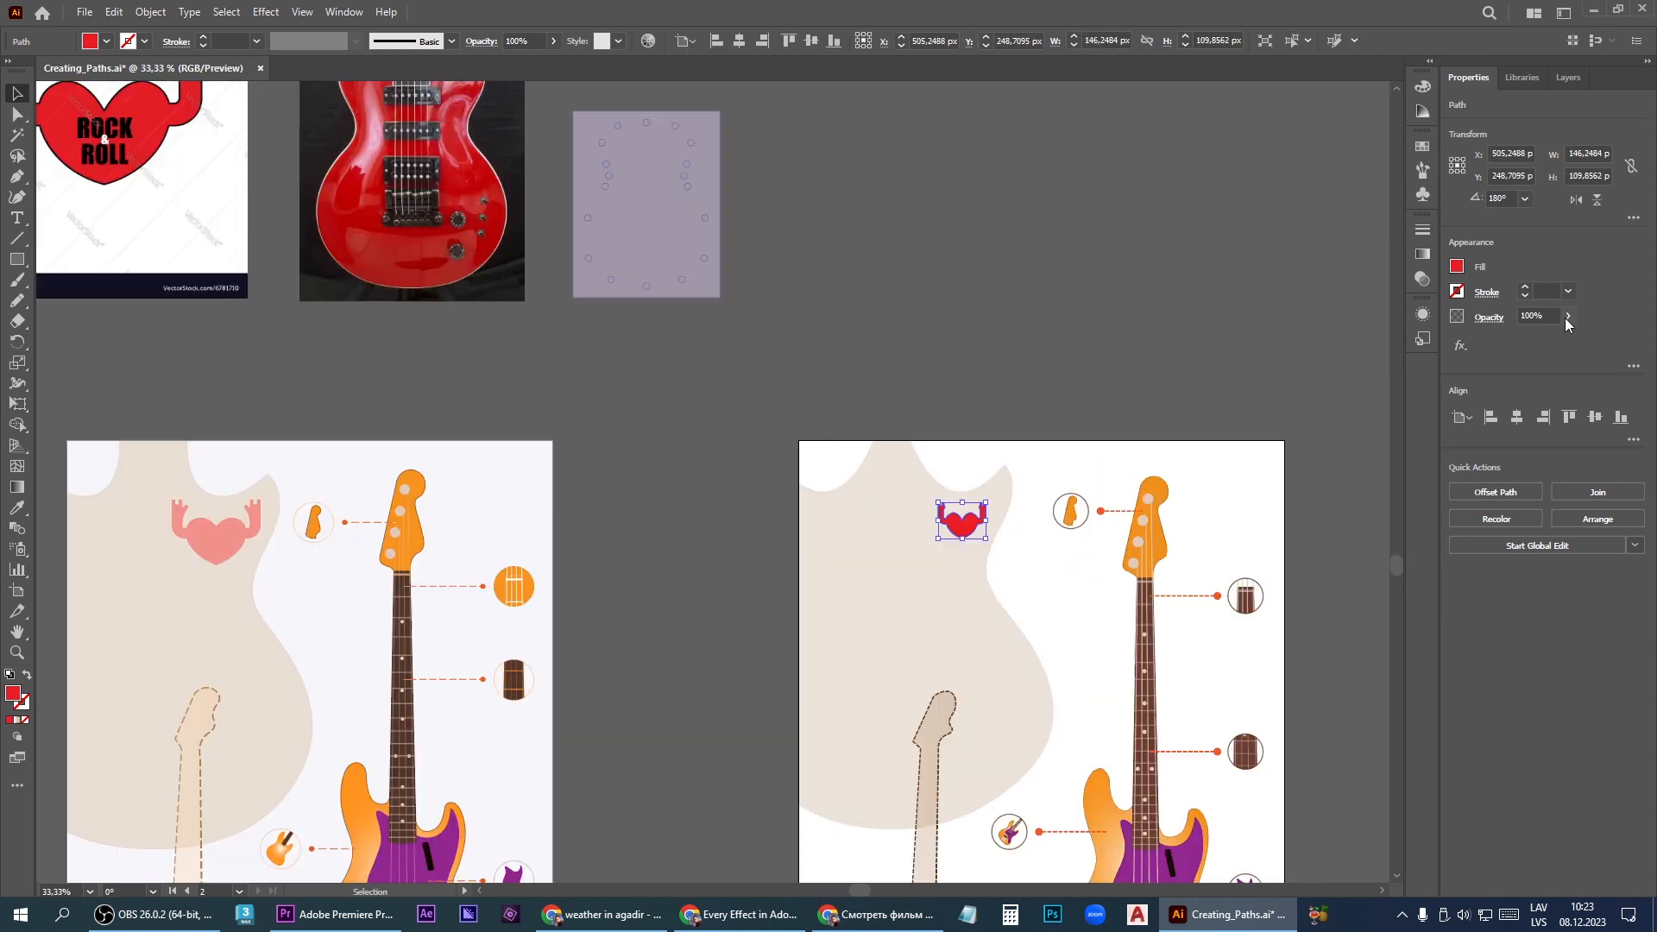
Lower the red heart's opacity to 40% and deselect it
click(1568, 316)
drag(1562, 337, 1530, 339)
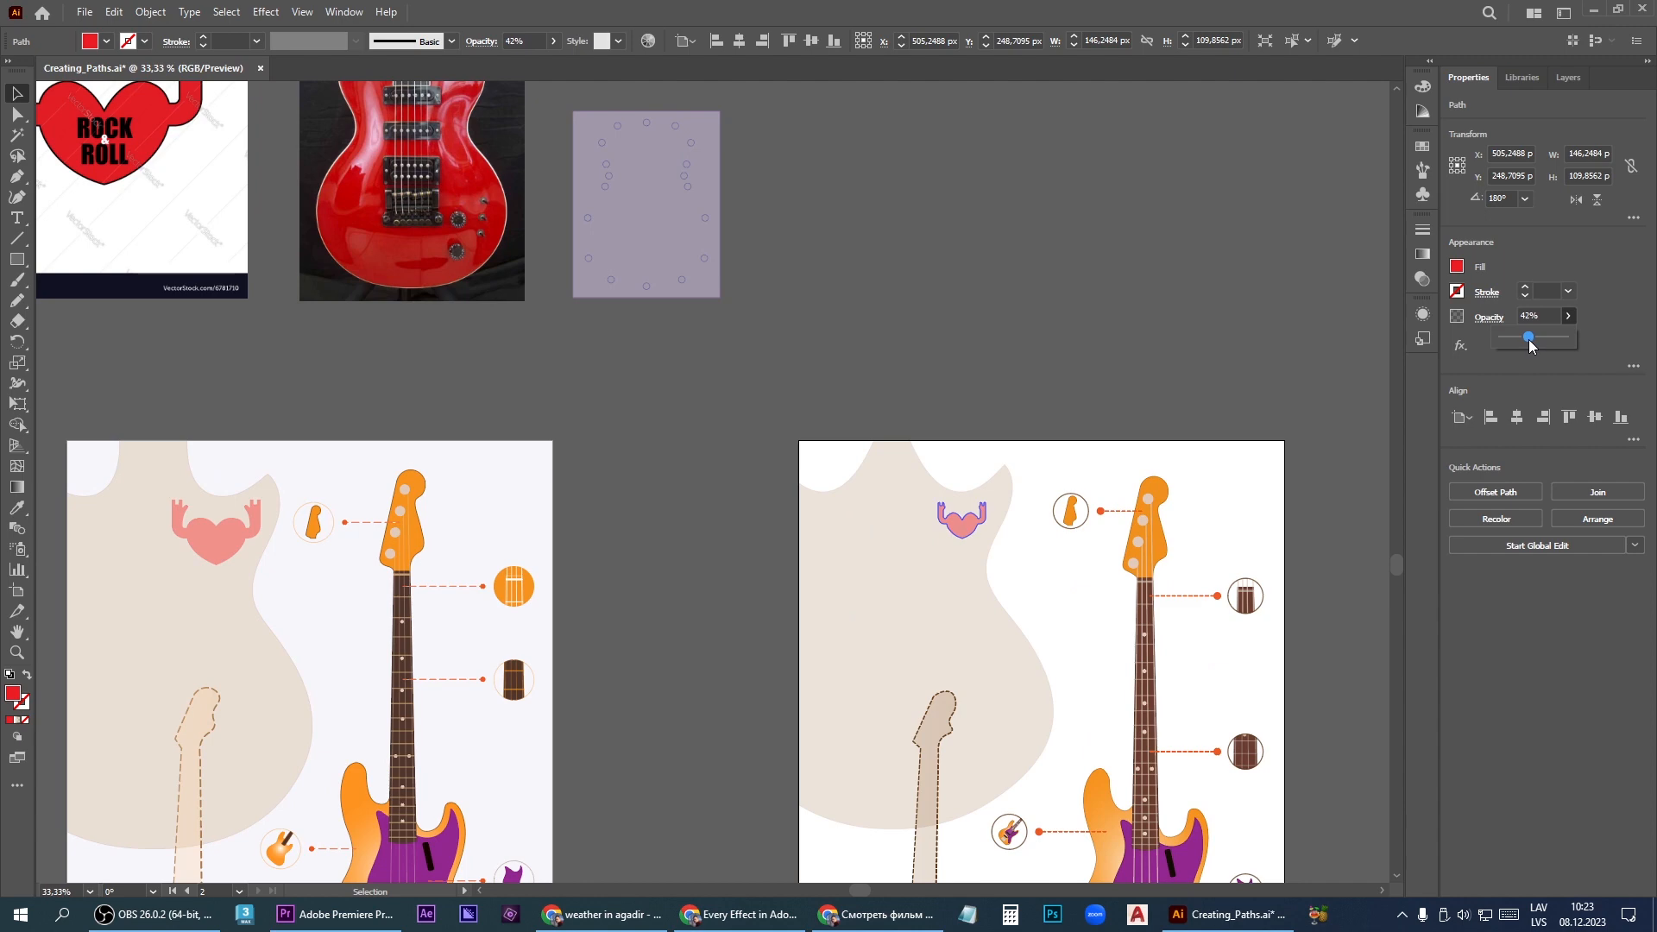
click(1173, 359)
drag(1061, 528, 777, 291)
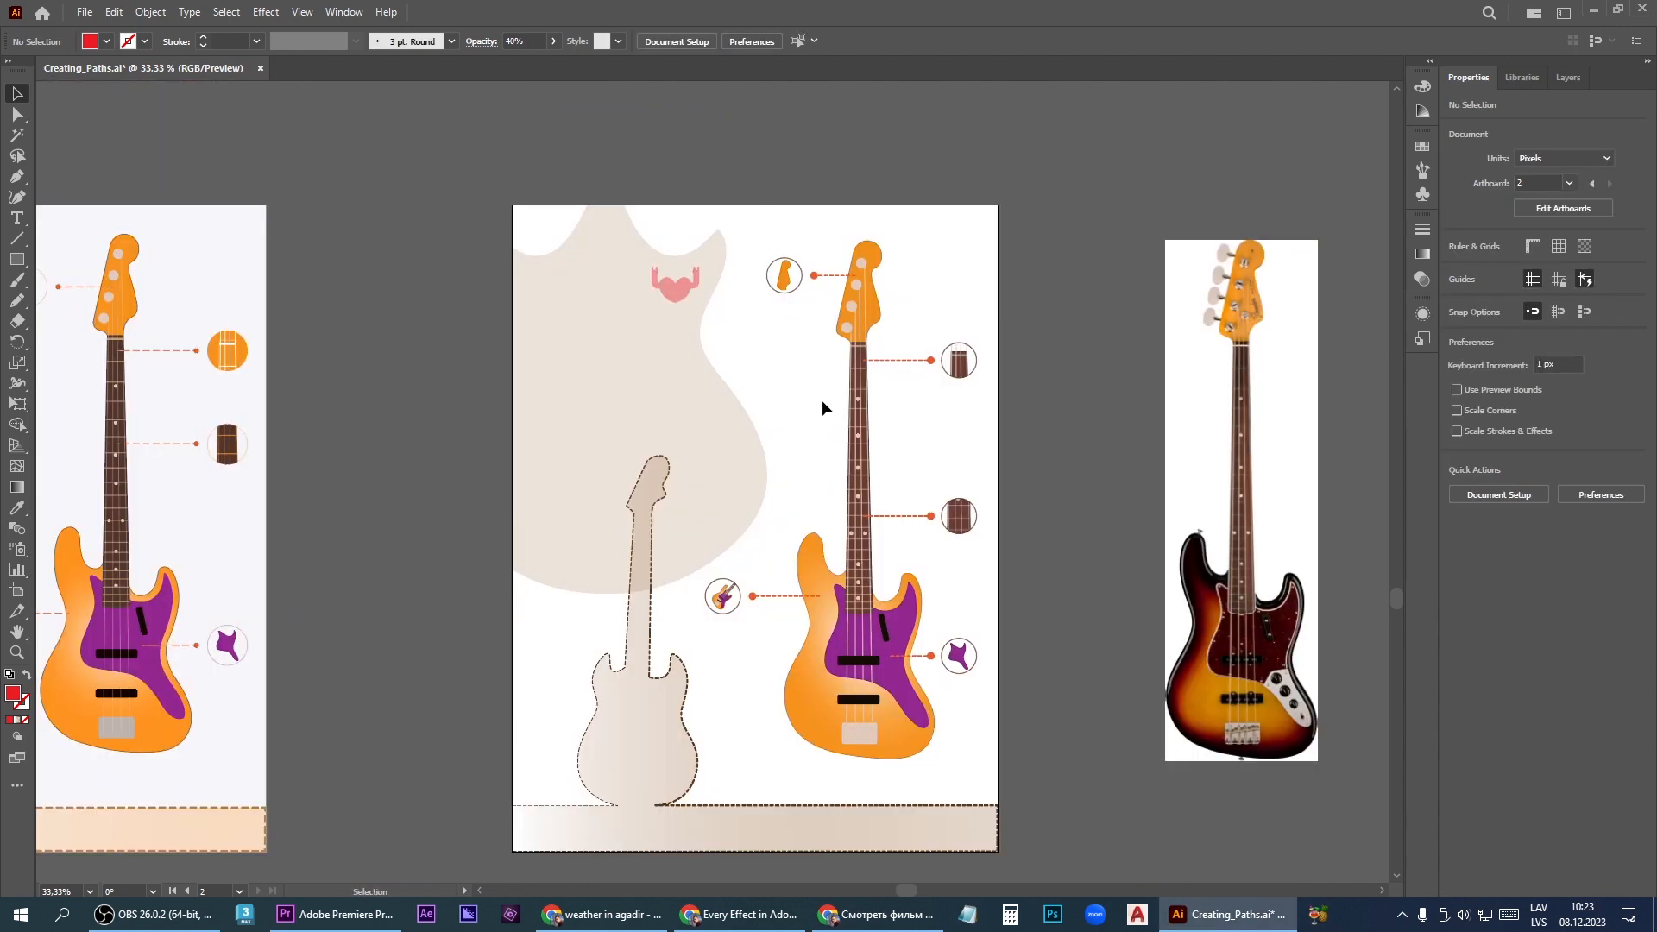
scroll(830, 412, up, 1)
scroll(830, 414, down, 1)
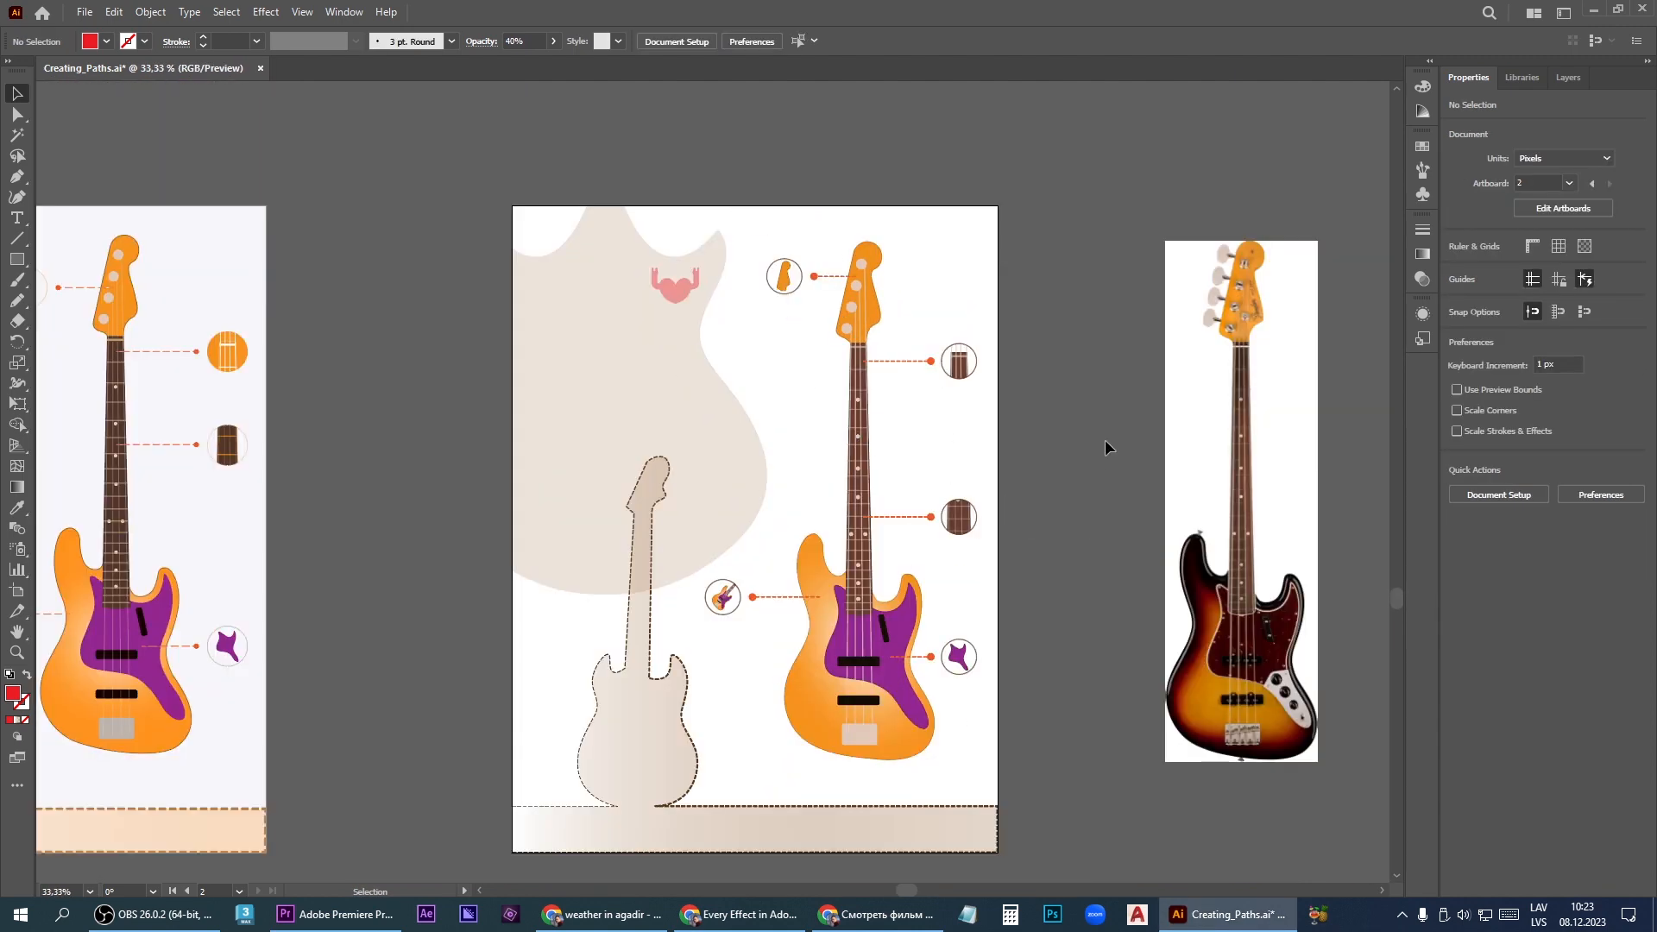